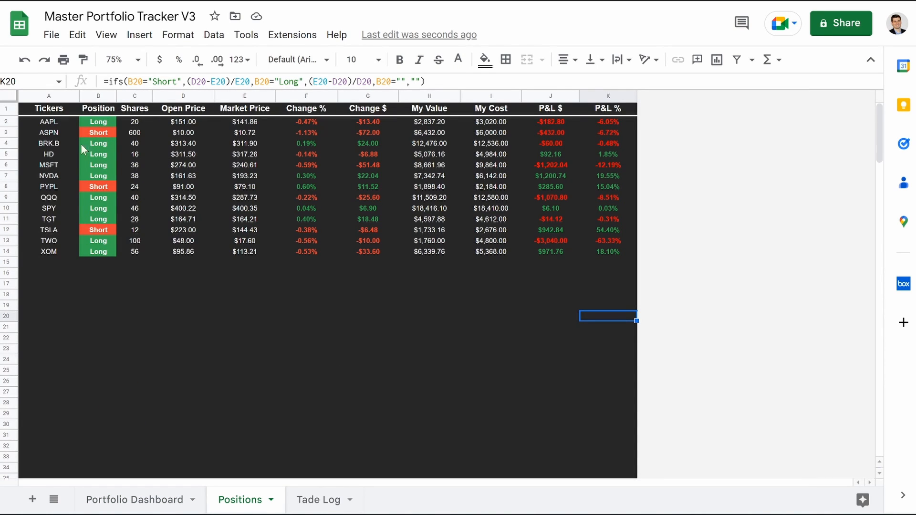
Look through the trades in the Tade Log sheet and view the action choices available for the TWO entry dated 12/02/2022.
click(322, 509)
scroll(201, 359, down, 5)
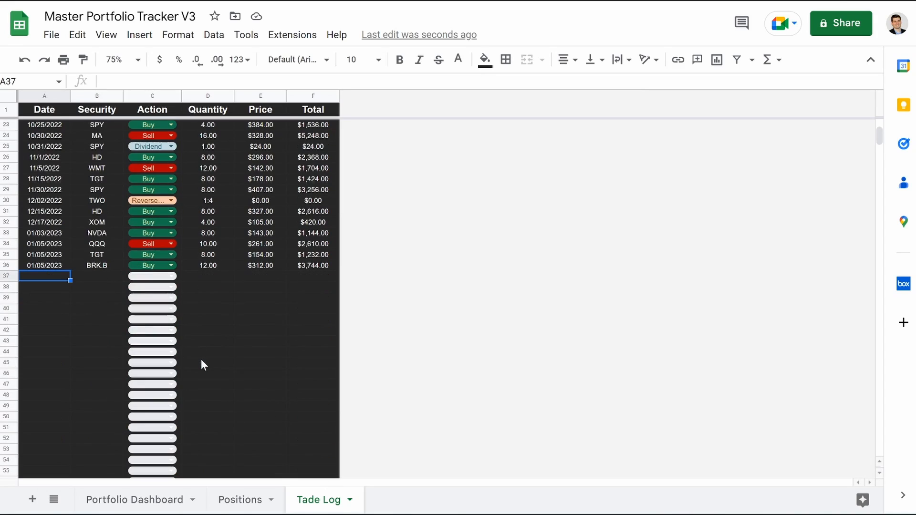
click(170, 200)
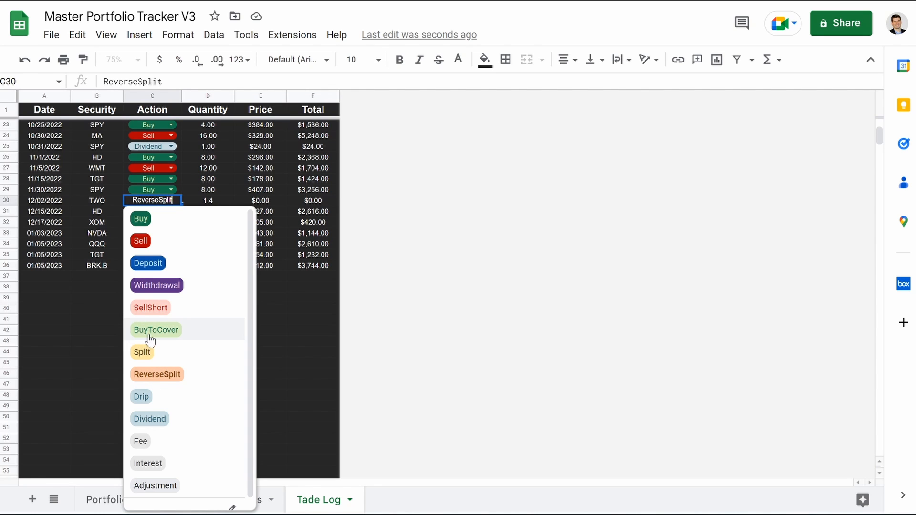
click(74, 342)
Return to the Portfolio Dashboard sheet and look over it and the available extension options, including Apps Script.
click(115, 500)
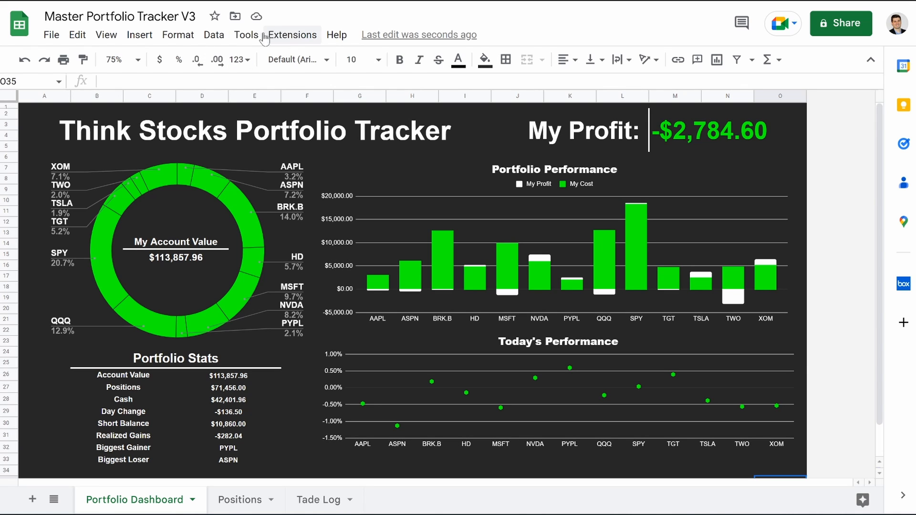
click(293, 38)
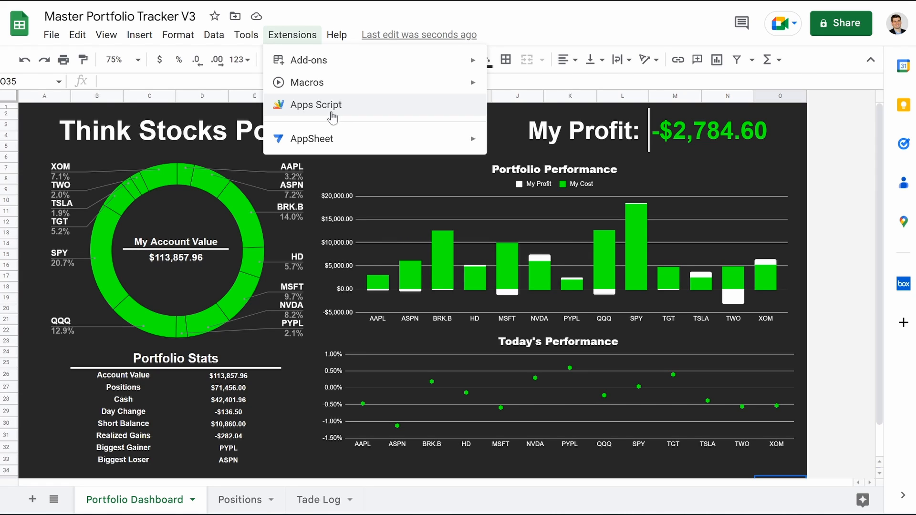
click(796, 167)
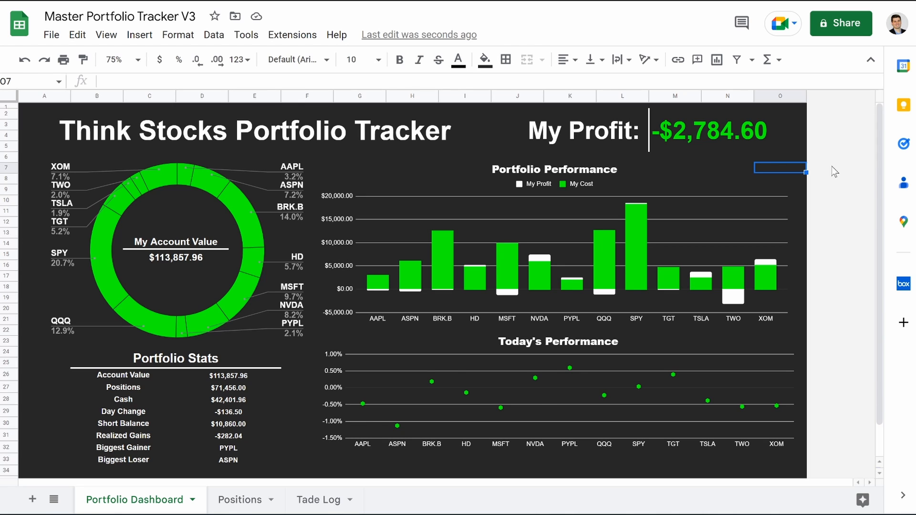
scroll(831, 166, down, 2)
click(794, 443)
scroll(813, 409, up, 2)
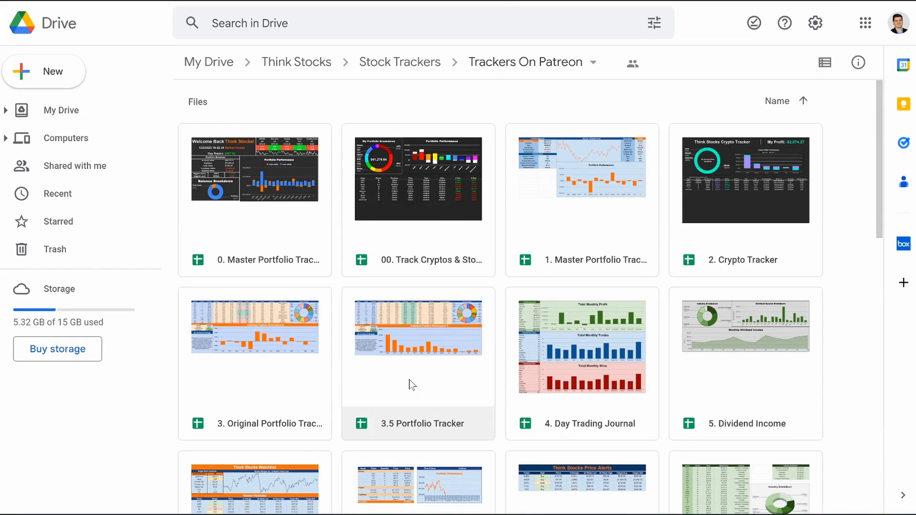
Browse the spreadsheet files in the Trackers On Patreon folder in Google Drive.
scroll(409, 379, down, 8)
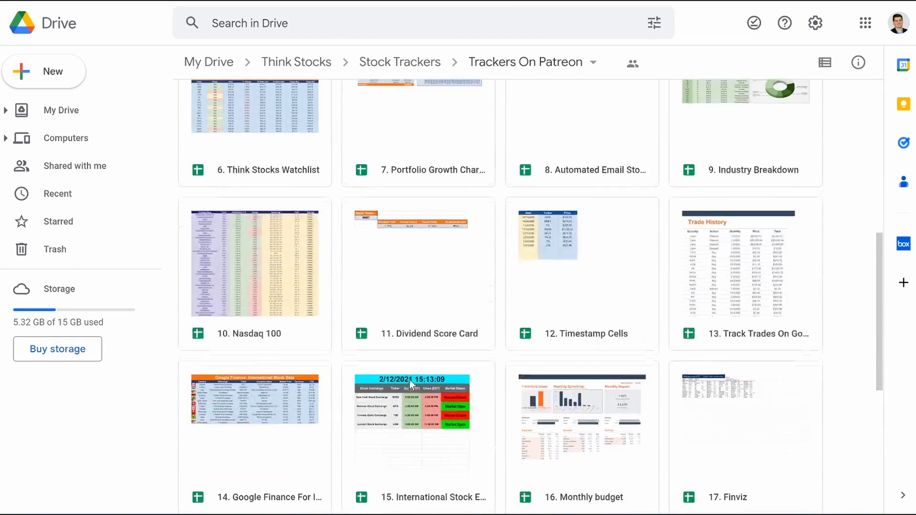
scroll(409, 380, down, 8)
scroll(409, 380, up, 14)
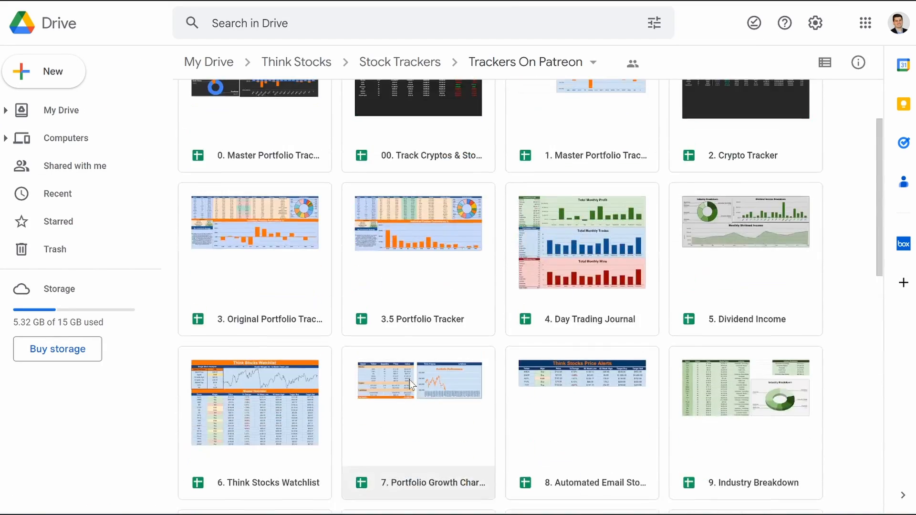
scroll(410, 379, up, 3)
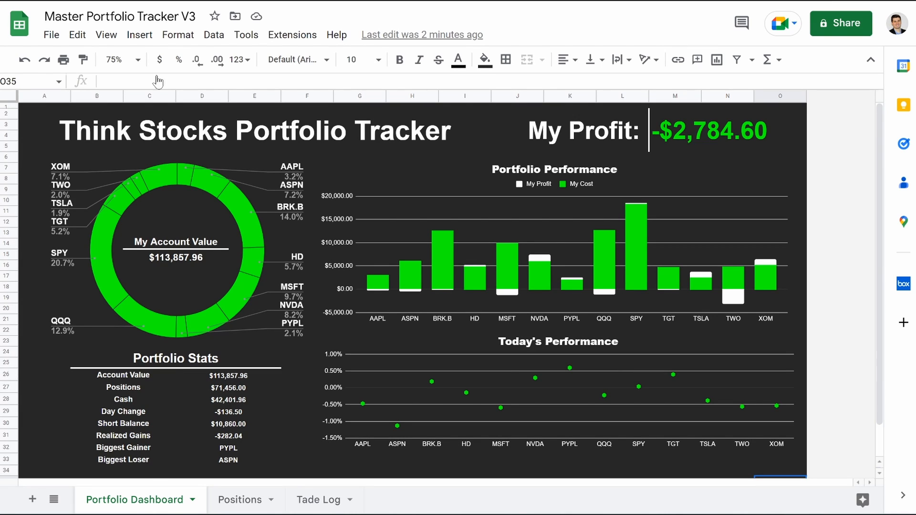
Examine the My Profit formula and the Portfolio Performance and Today's Performance charts on the Portfolio Dashboard.
click(711, 130)
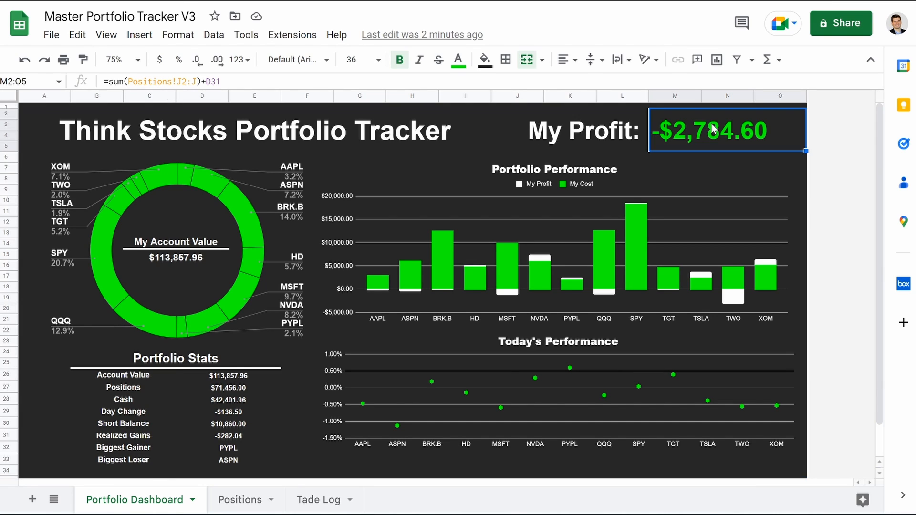
click(463, 276)
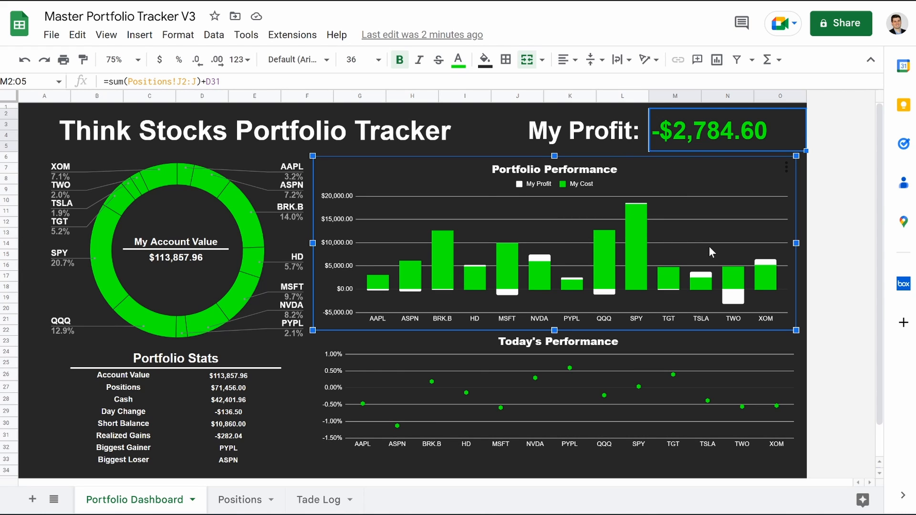
mouse_move(731, 302)
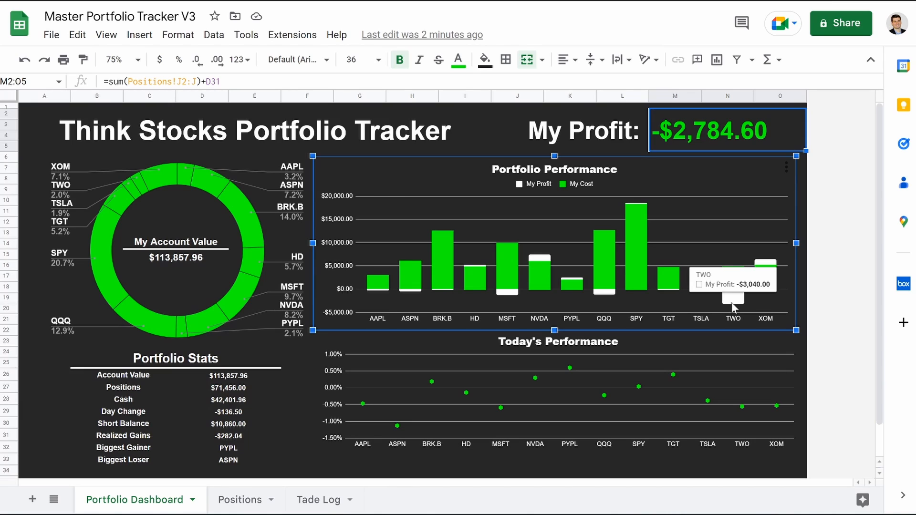
click(402, 388)
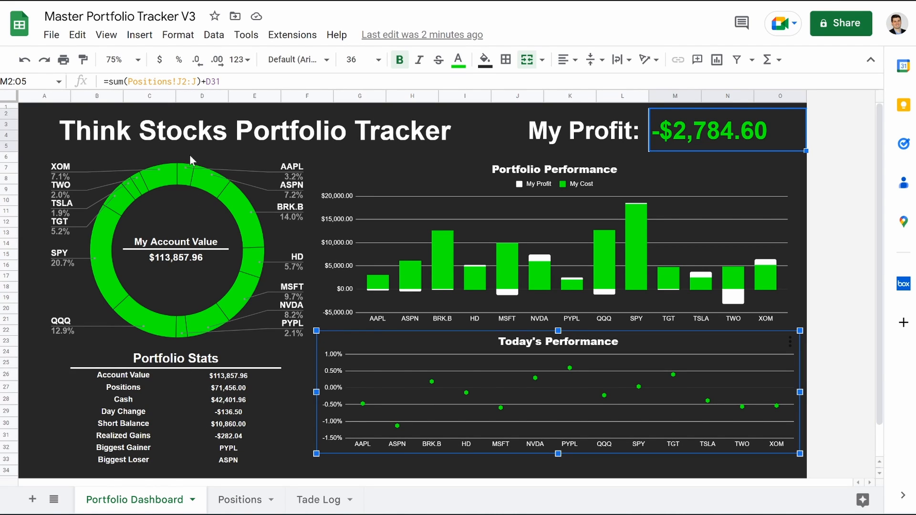
Read the Portfolio Stats table on the dashboard at 200% magnification and return to the 75% view.
click(141, 59)
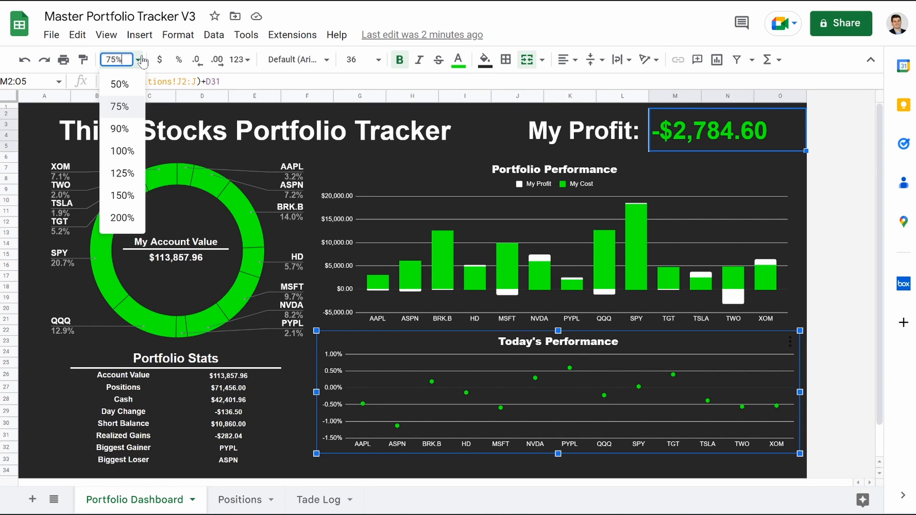
click(123, 151)
scroll(198, 324, down, 5)
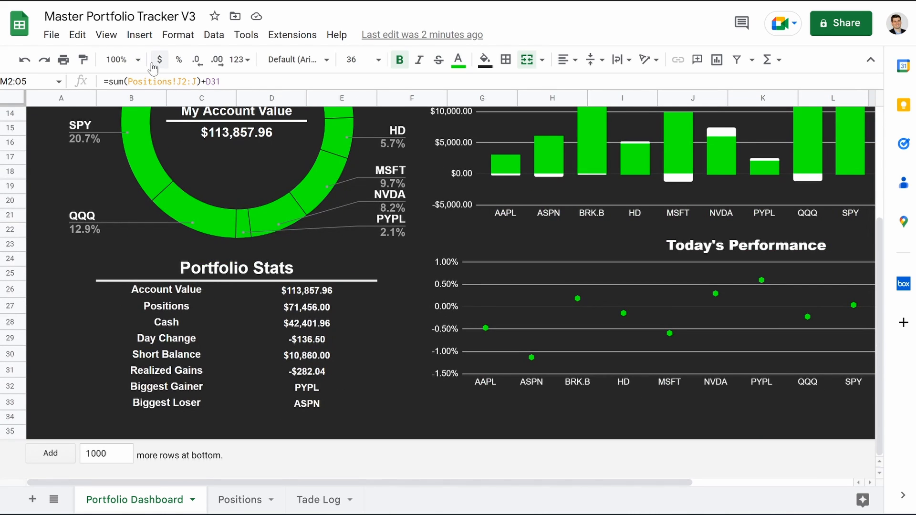
click(138, 60)
click(132, 219)
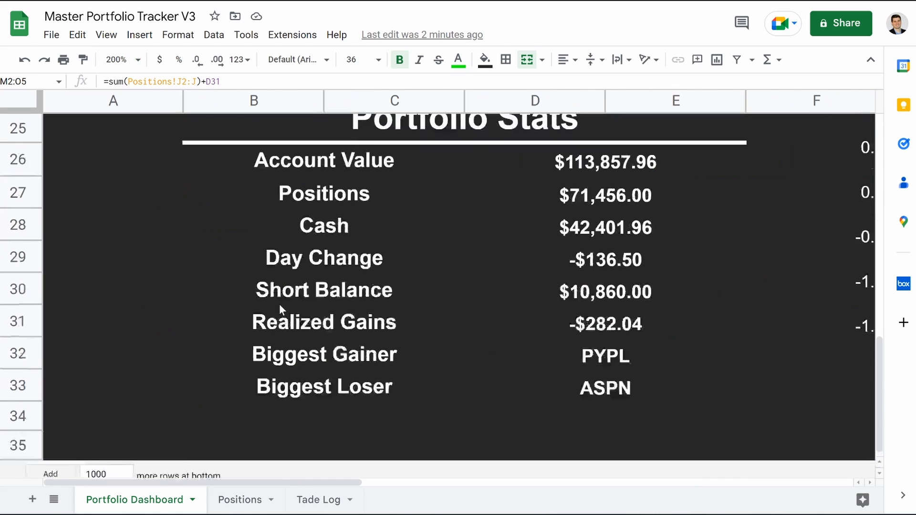
scroll(279, 305, right, 2)
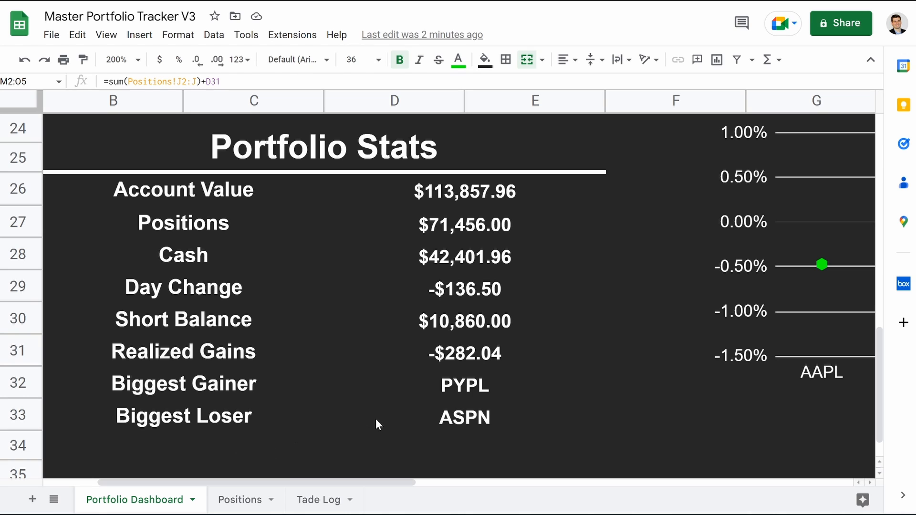
click(123, 59)
click(120, 107)
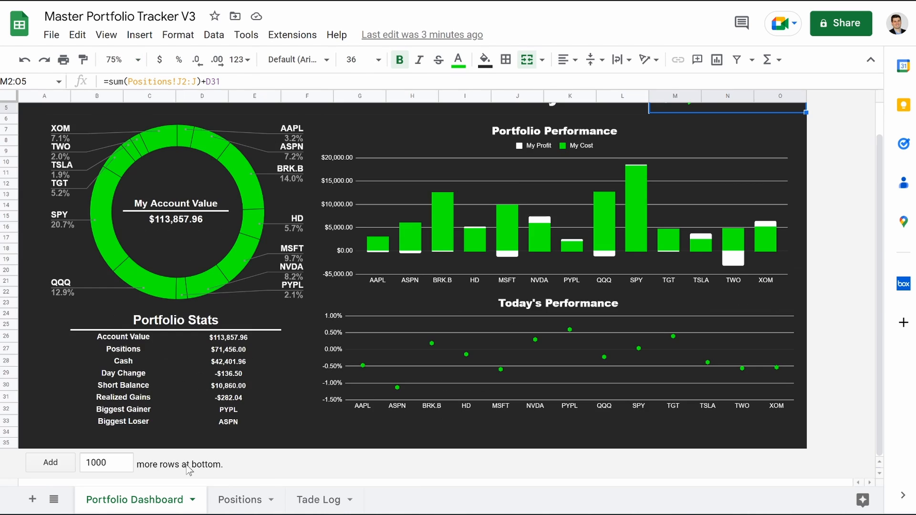
Examine the AAPL row's cells and formulas on the Positions sheet, from the ticker through shares, prices and changes to My Value and My Cost.
click(240, 499)
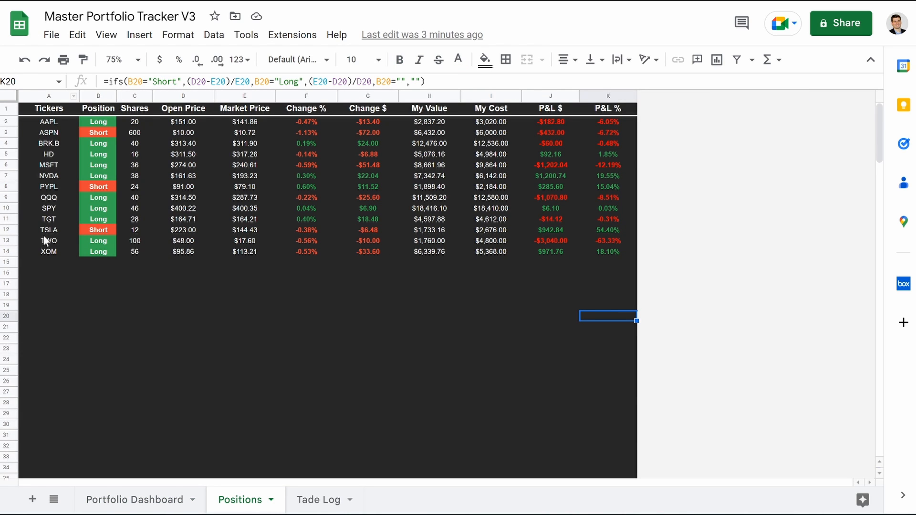
click(42, 123)
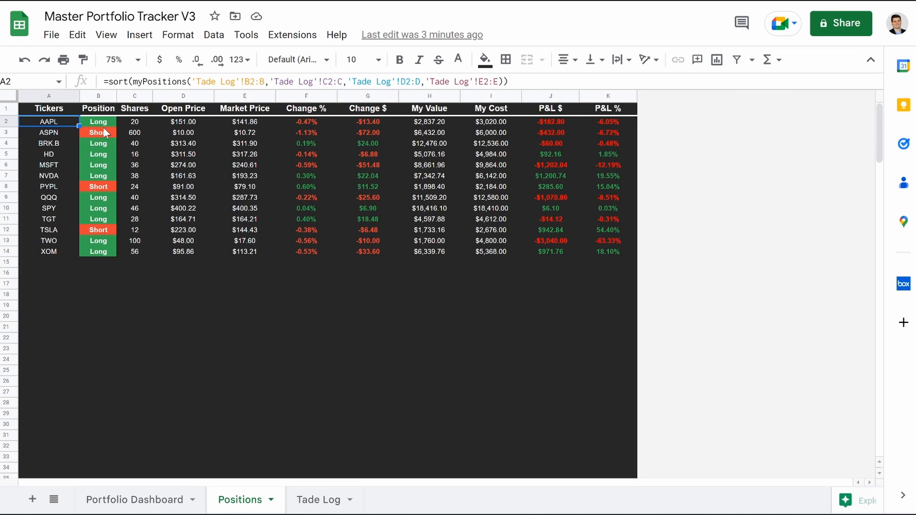
click(136, 123)
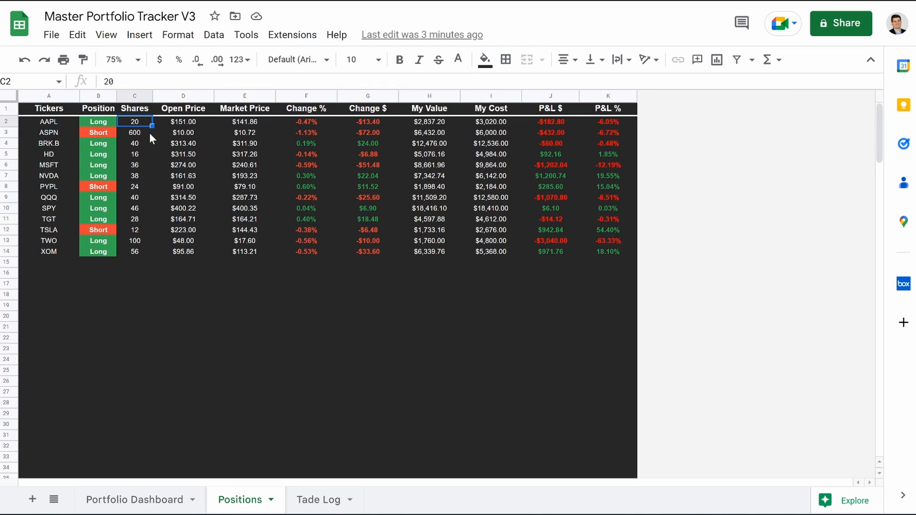
click(192, 125)
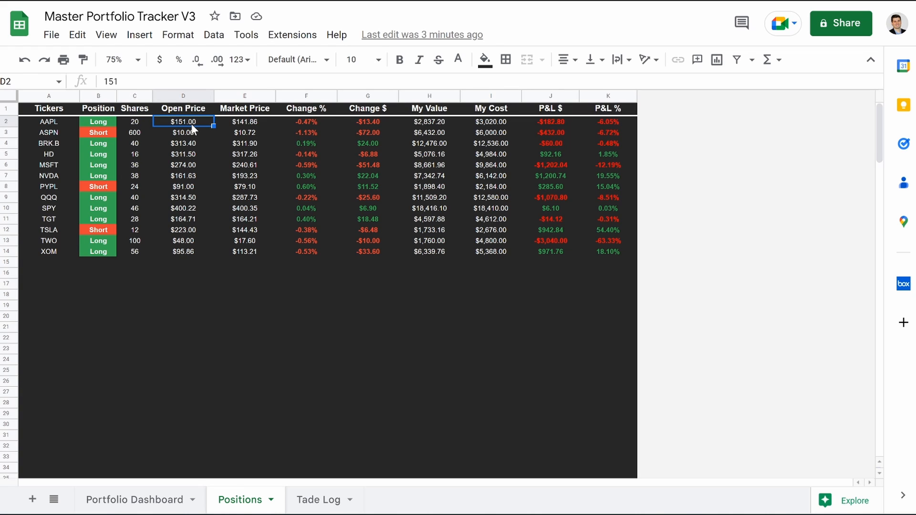
click(240, 122)
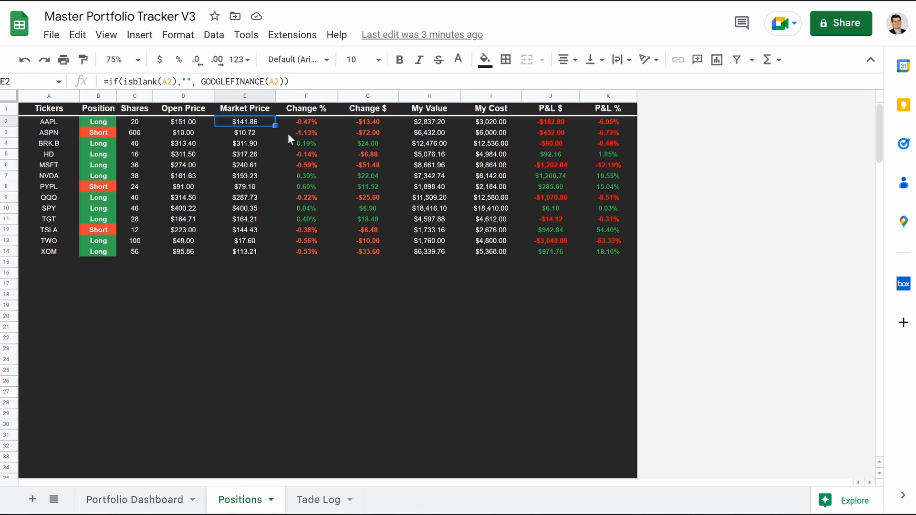
click(311, 123)
click(356, 124)
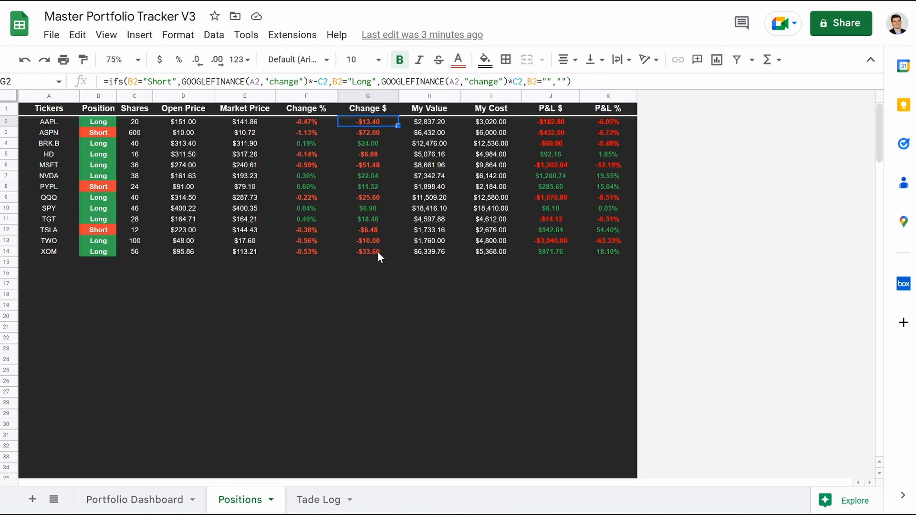
click(425, 123)
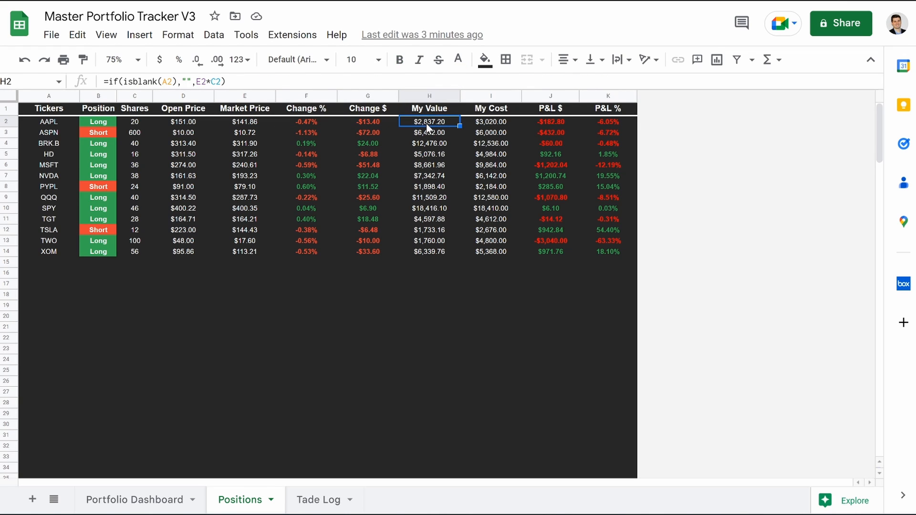
click(478, 125)
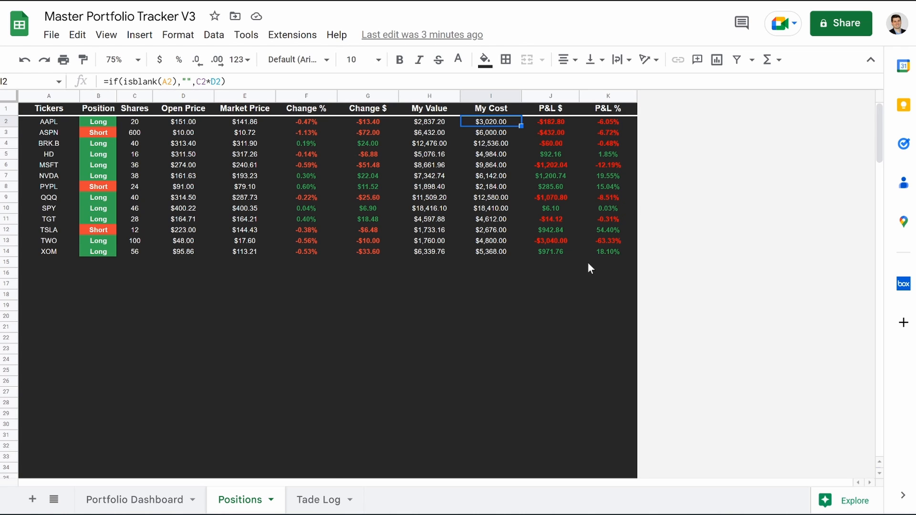
Review the recorded trades in the Tade Log sheet from the first entry to the last at 100% magnification.
click(311, 503)
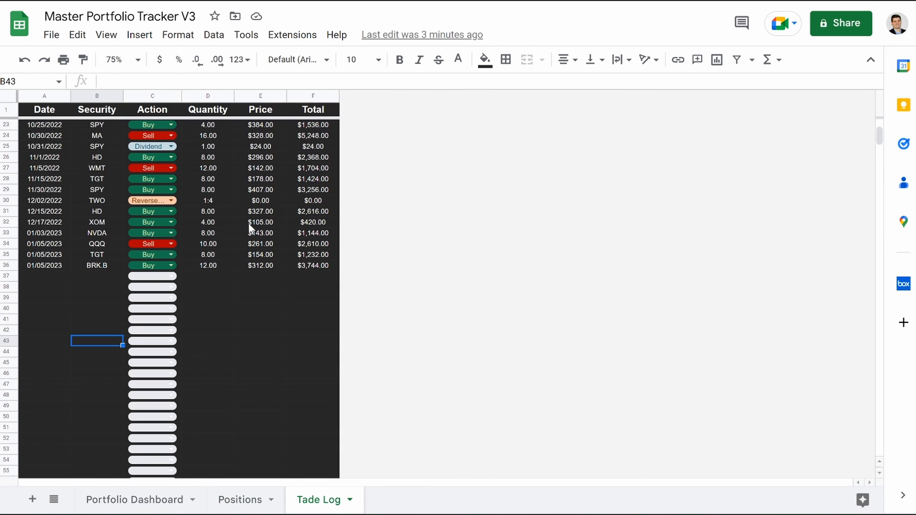
scroll(248, 222, up, 5)
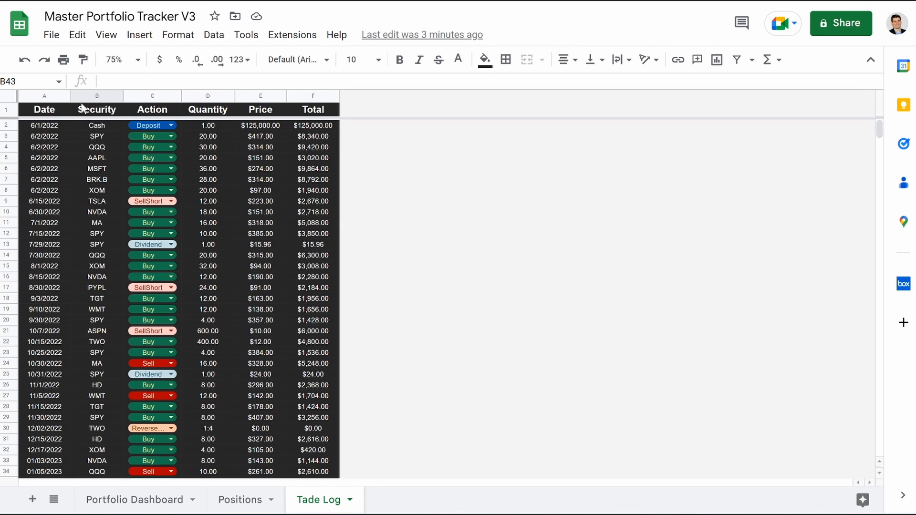
click(138, 59)
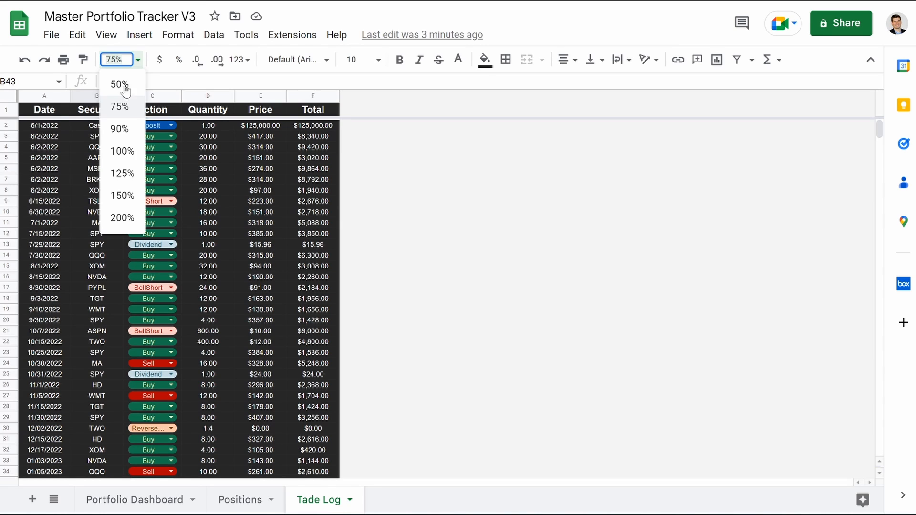
click(121, 152)
scroll(218, 305, down, 9)
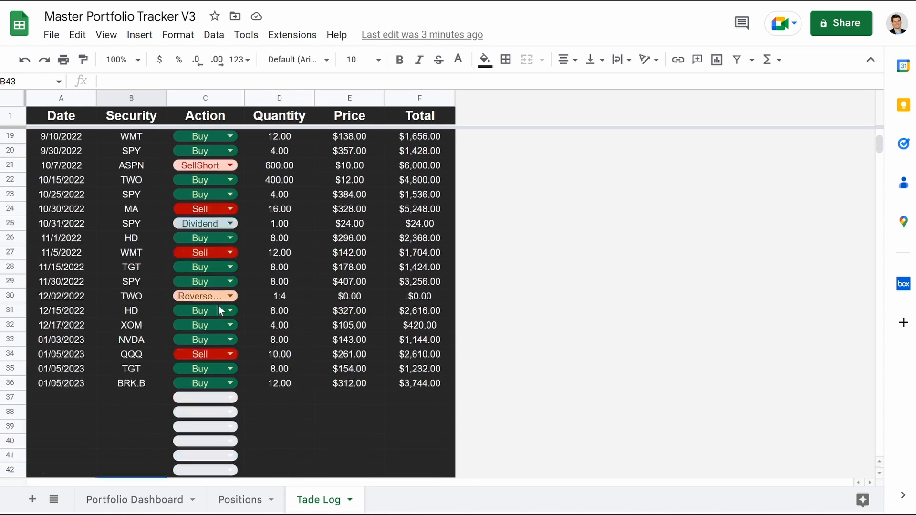
Log a Buy of SNAP in row 37 dated 01/25/2023 with quantity 1 and price $10, and check it on the Positions sheet.
click(69, 258)
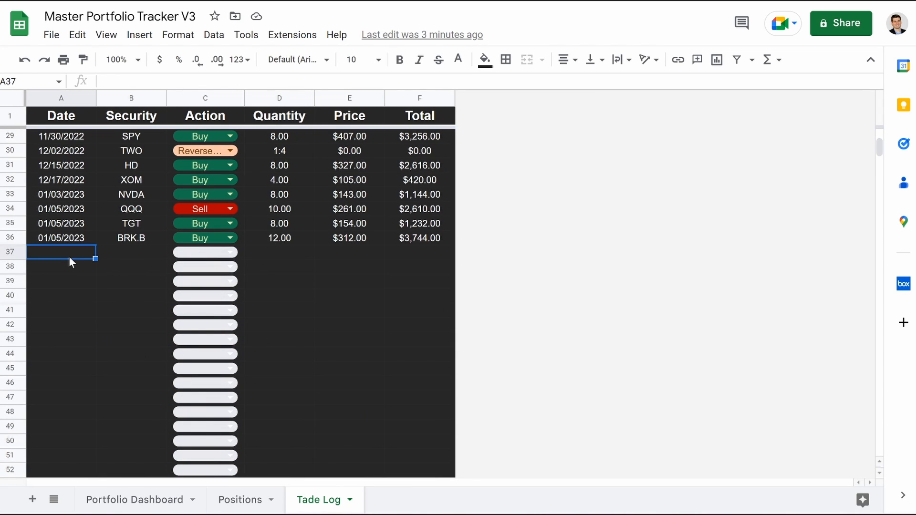
text(01/25/2023)
key(Tab)
text(SNAP)
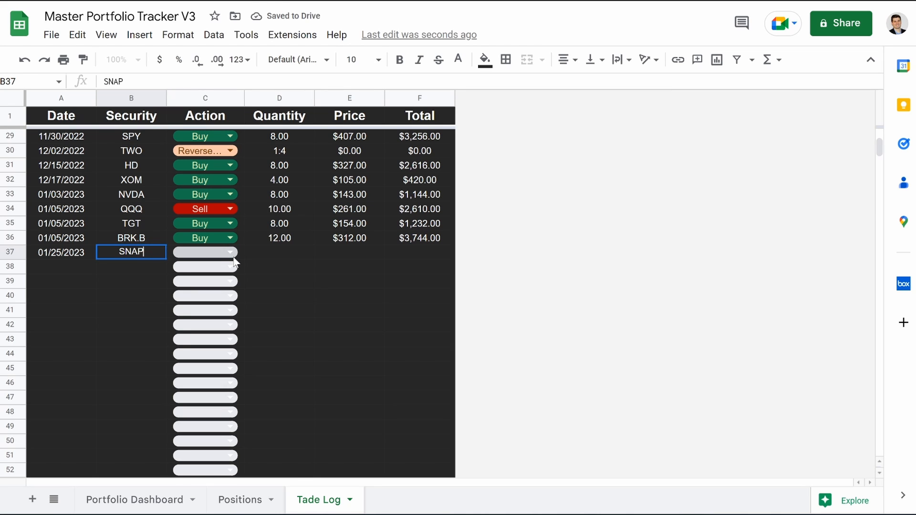
click(234, 258)
click(239, 269)
click(285, 253)
text(1)
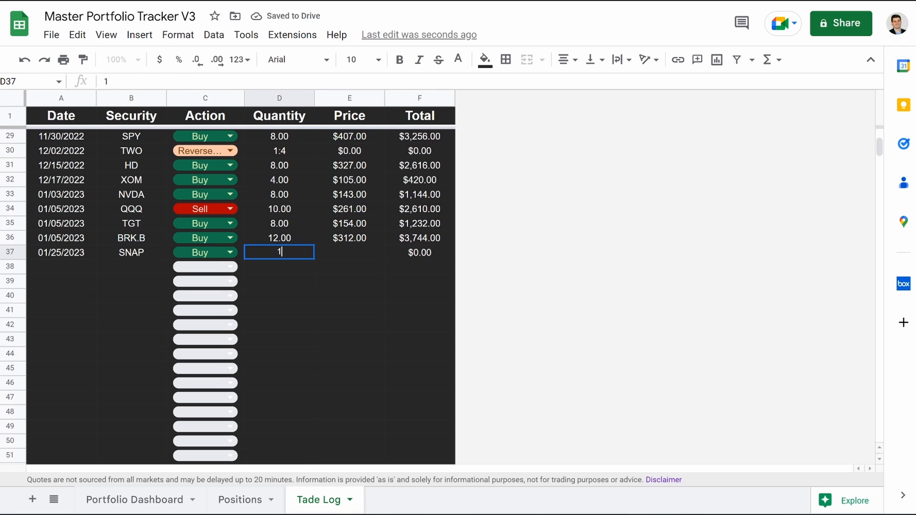
key(Tab)
text(10)
key(Return)
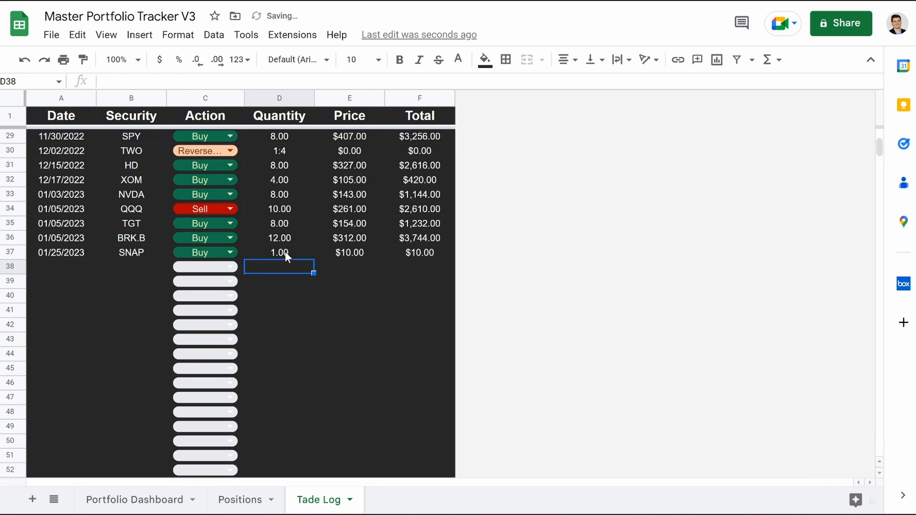
click(231, 498)
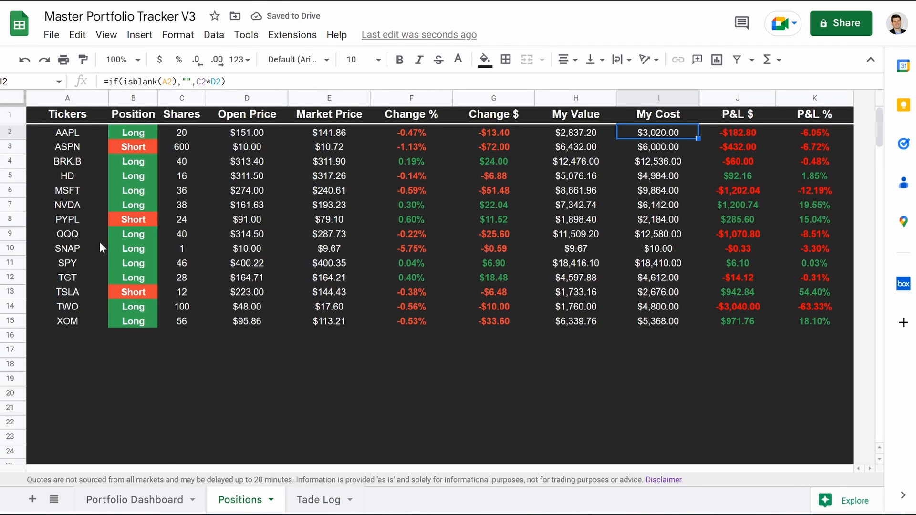
Check the SNAP row on the Positions sheet and its place in the Portfolio Dashboard's charts and stats at 75% magnification.
click(10, 248)
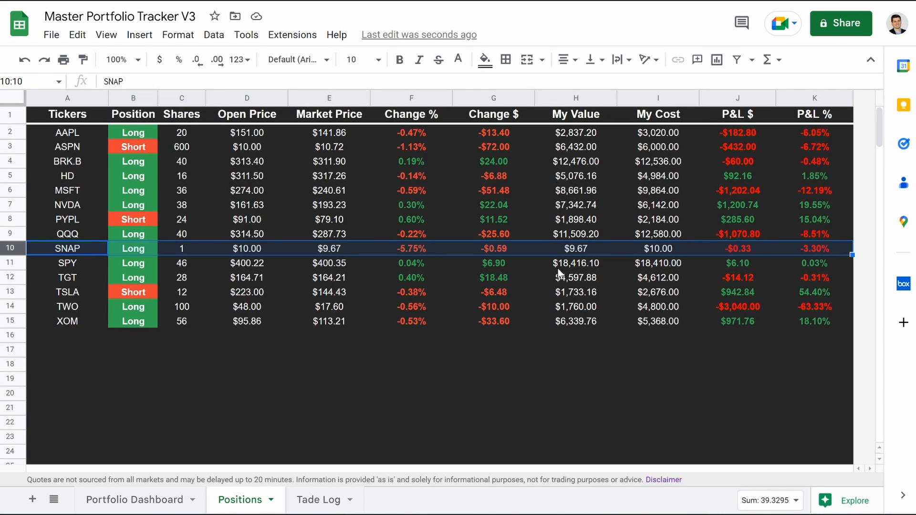
click(155, 500)
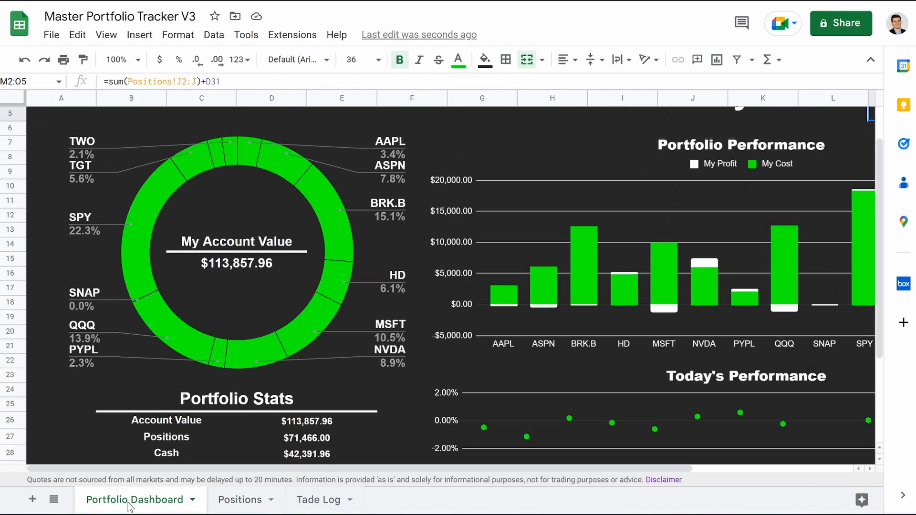
click(124, 59)
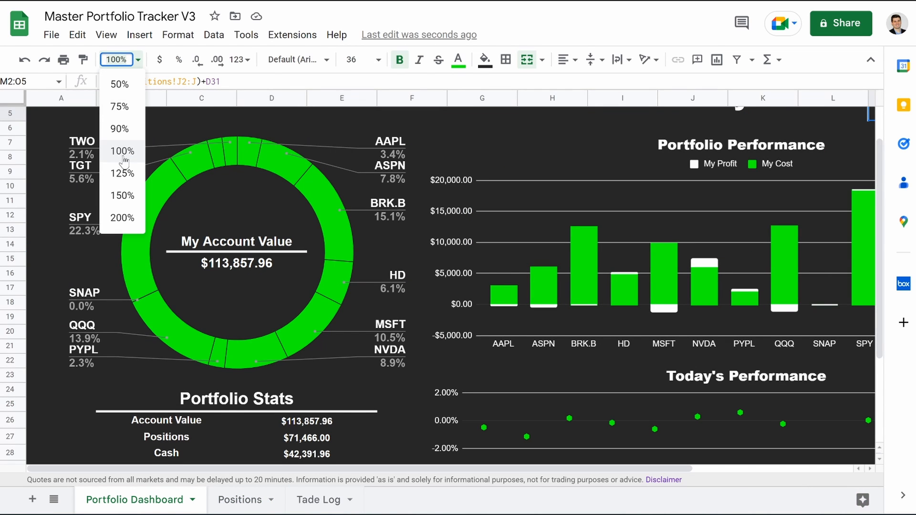
click(118, 104)
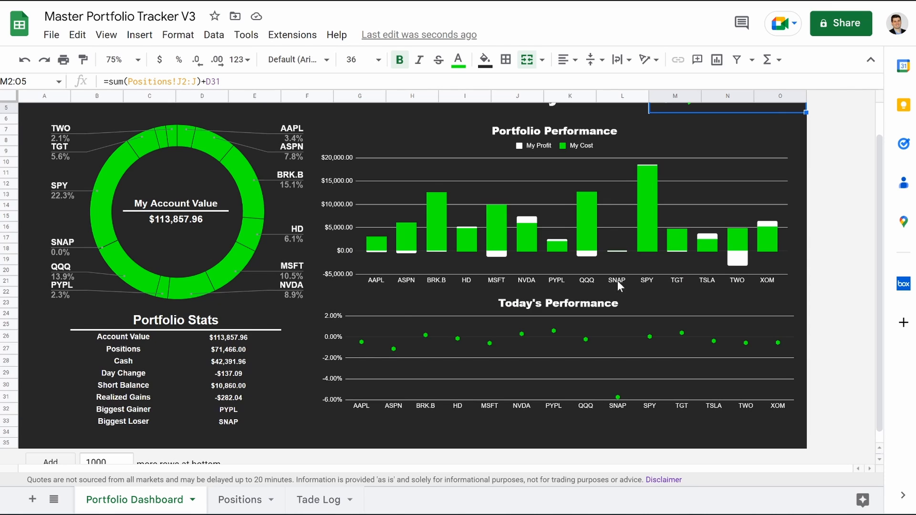
scroll(614, 230, up, 2)
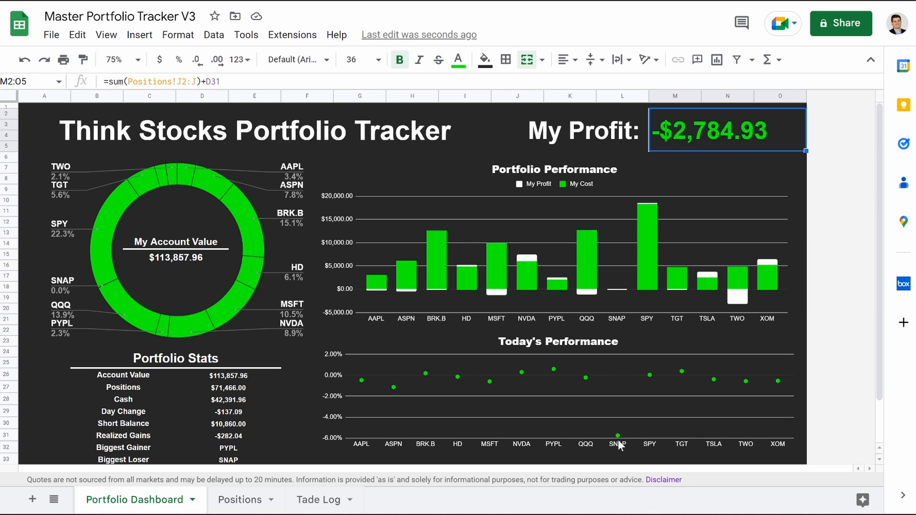
scroll(419, 380, down, 2)
scroll(419, 380, down, 1)
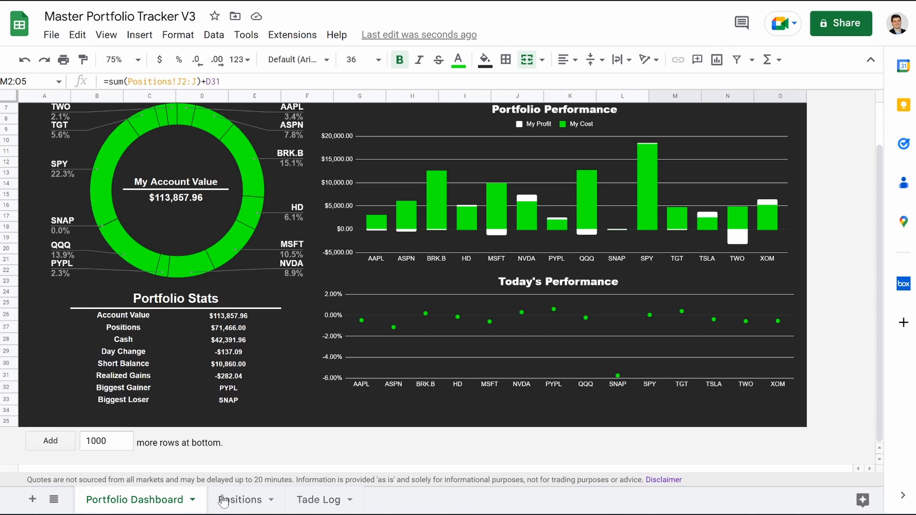
Change the action of the SNAP trade in row 37 of the Tade Log to SellShort and check Positions and the dashboard.
click(323, 500)
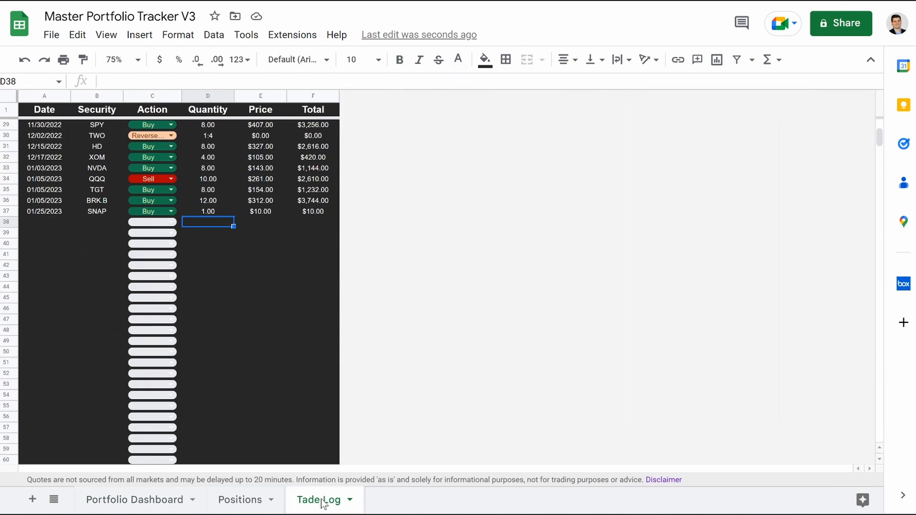
right_click(175, 216)
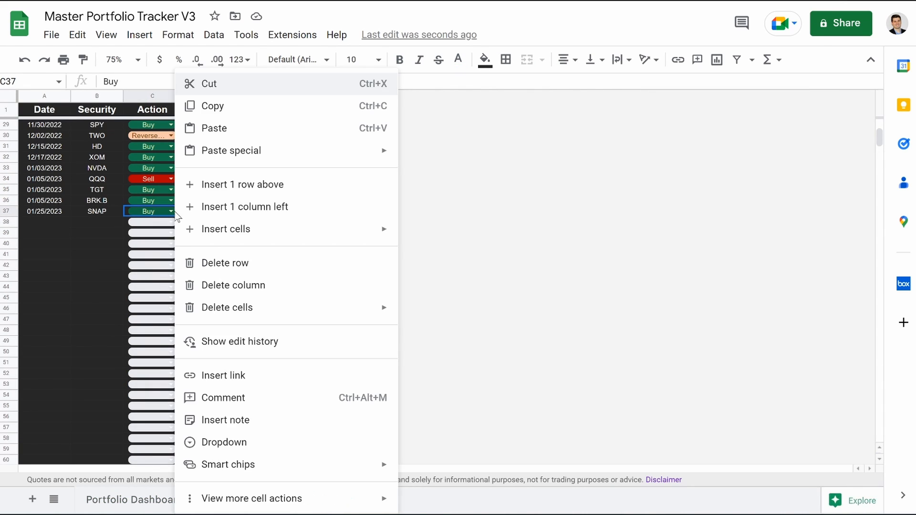
click(172, 215)
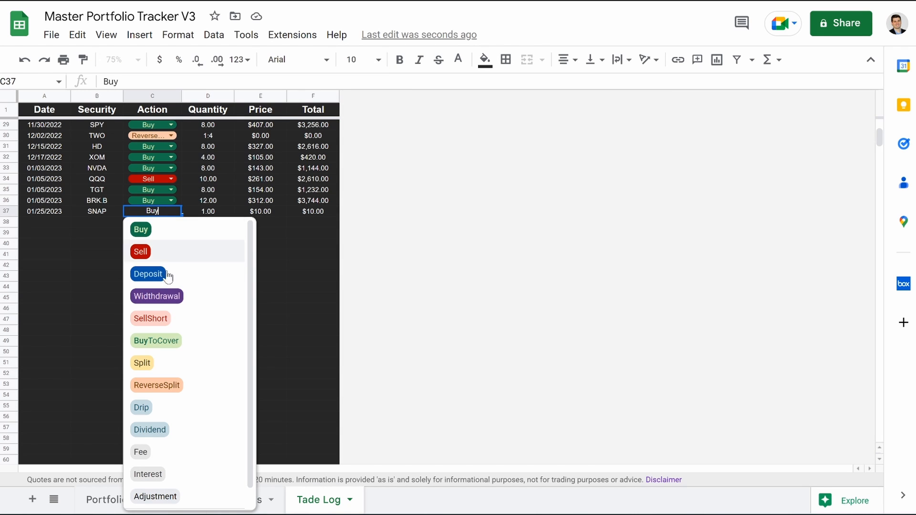
click(167, 319)
scroll(227, 395, up, 3)
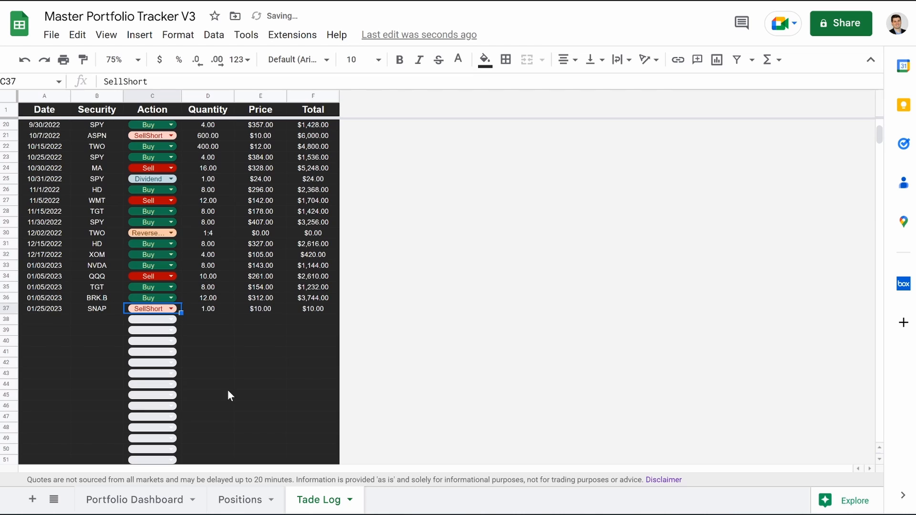
click(240, 500)
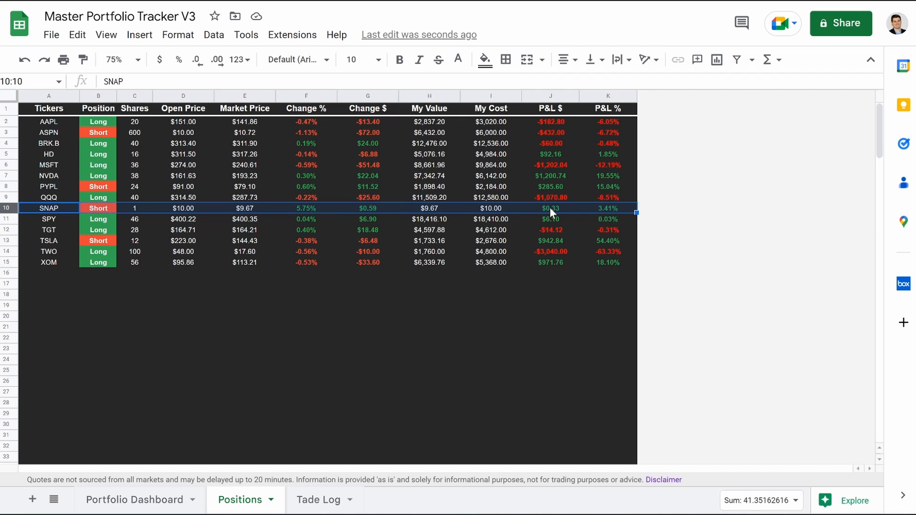
click(116, 501)
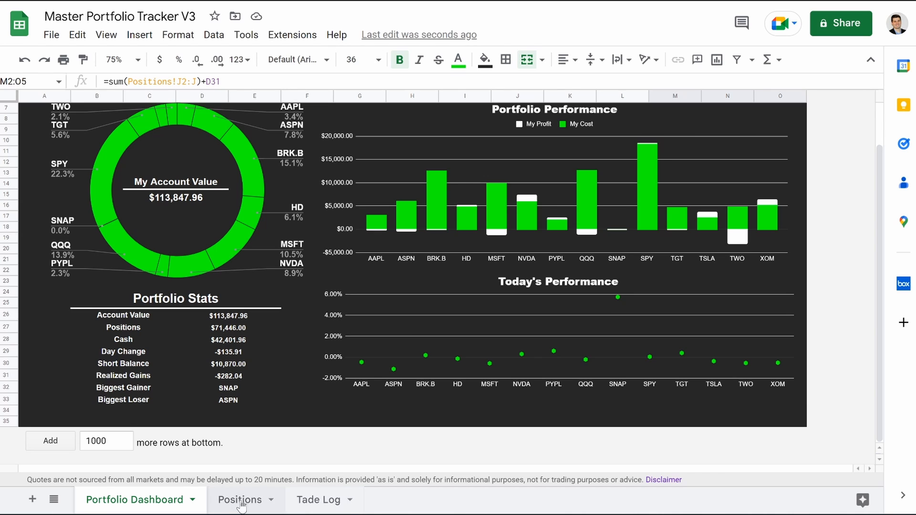
Set the quantity of the SNAP SellShort trade in row 37 to 1000 and review the dashboard and Positions sheet.
click(308, 500)
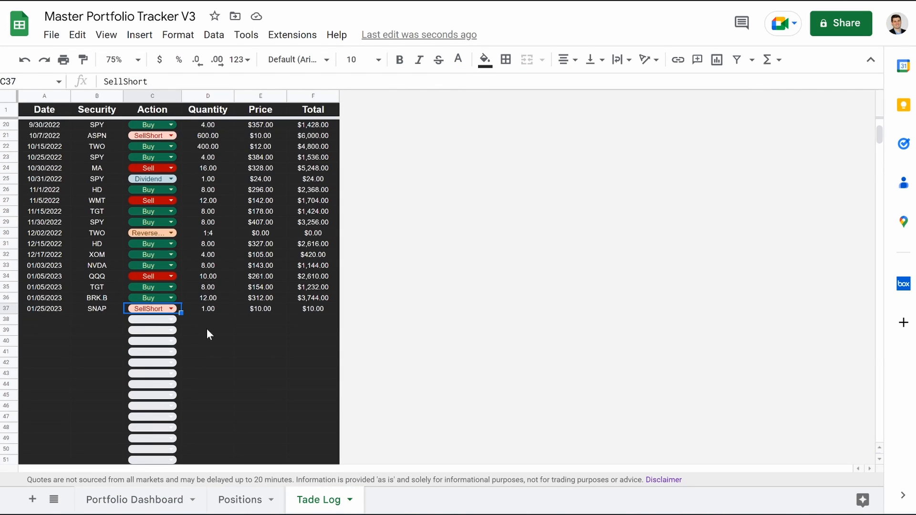
click(206, 308)
text(1000)
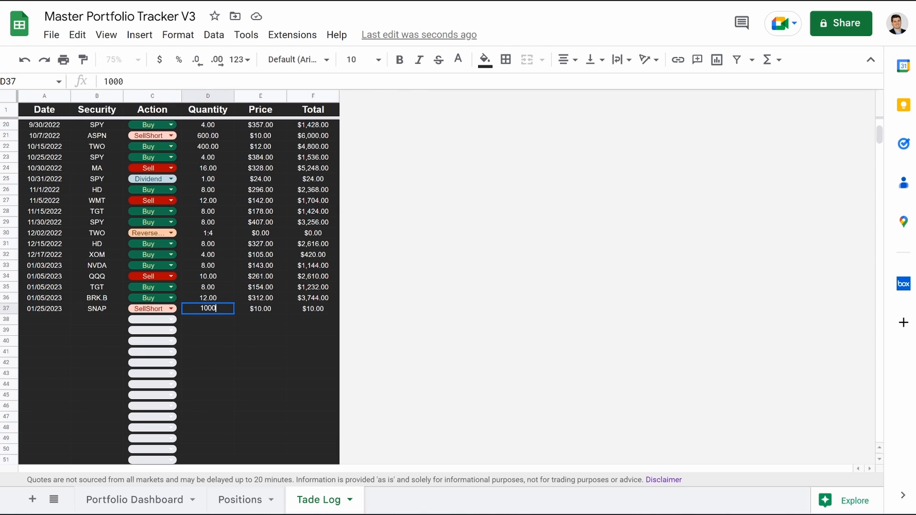
key(Return)
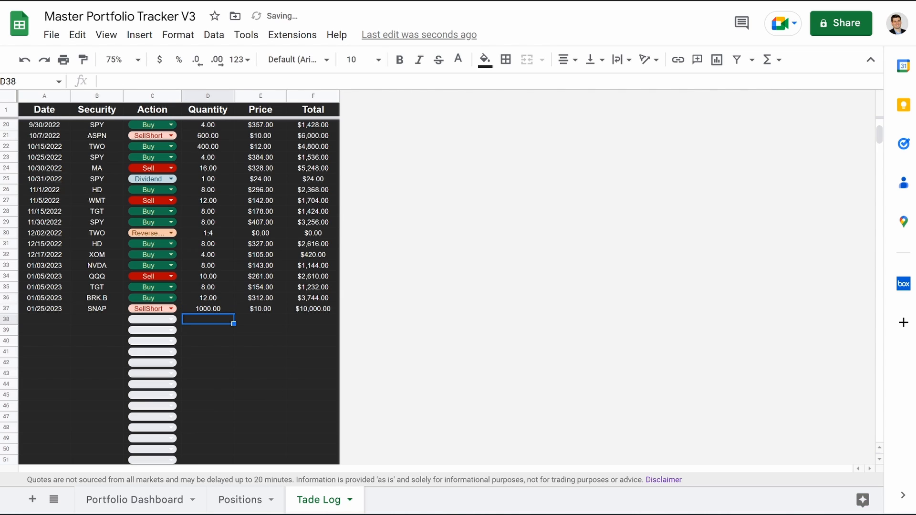
click(245, 501)
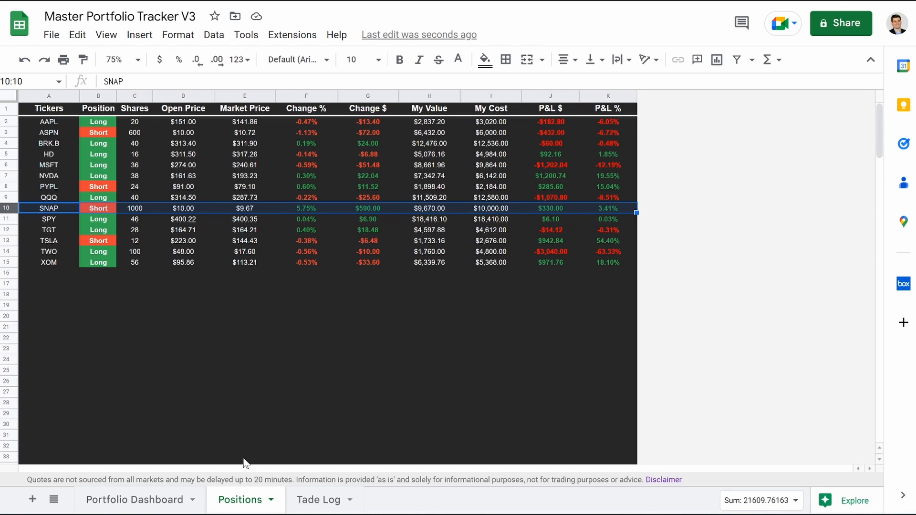
click(138, 501)
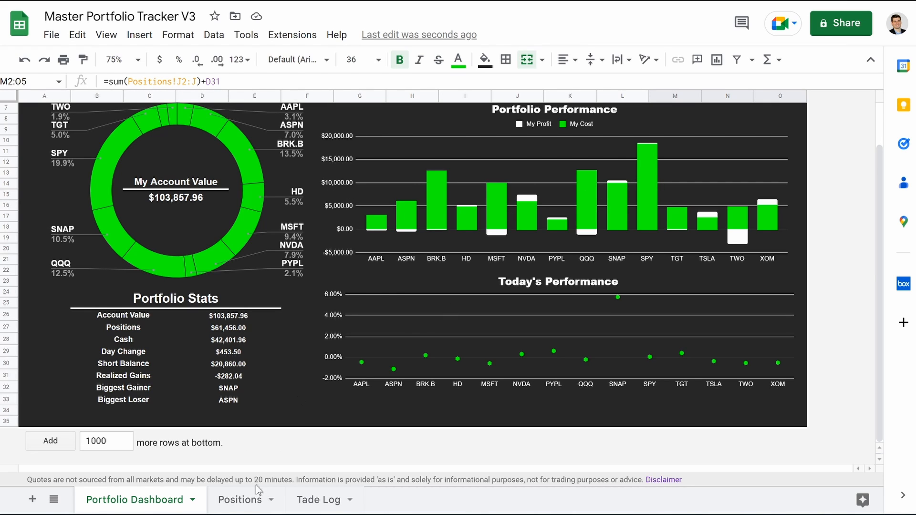
click(238, 504)
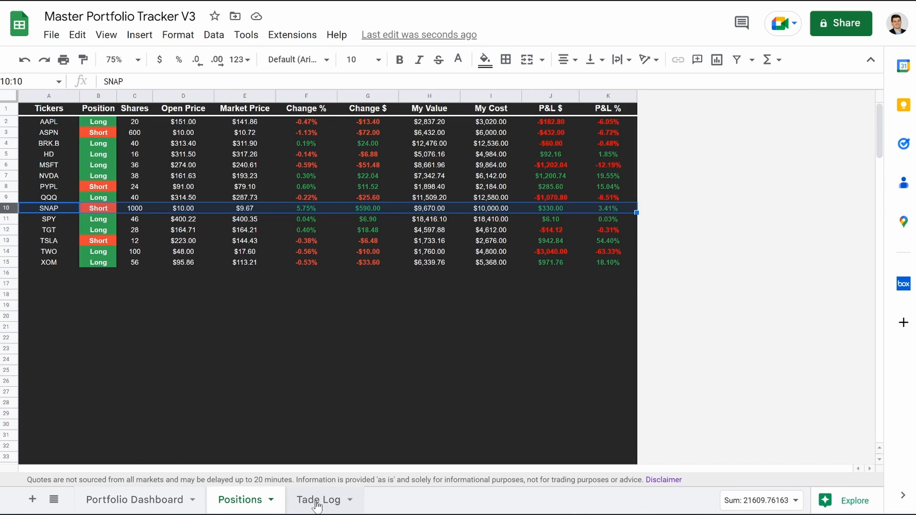
click(316, 502)
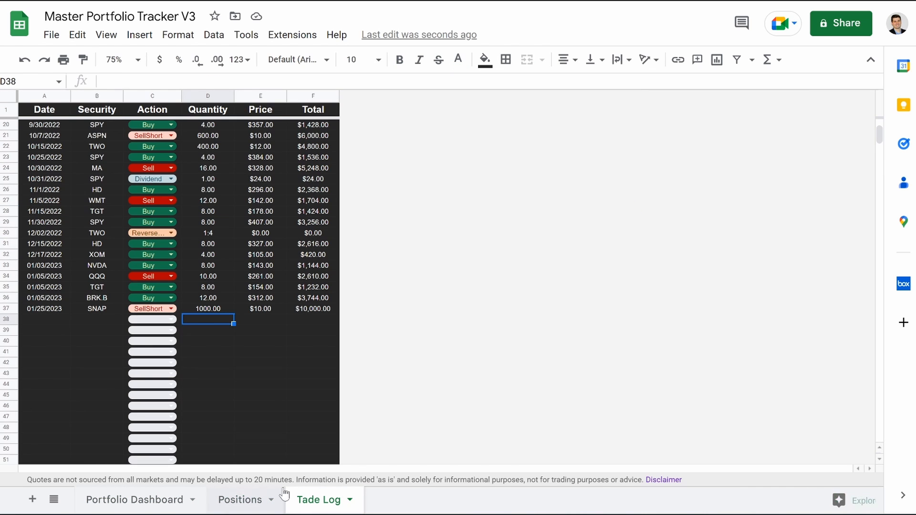
click(49, 322)
text(01/2)
key(BackSpace)
key(BackSpace)
key(BackSpace)
key(BackSpace)
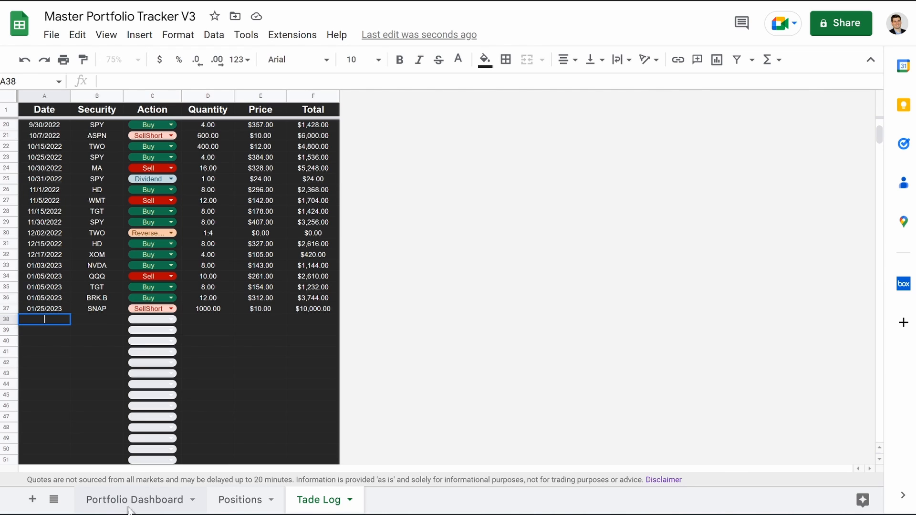
Inspect the Realized Gains cell and its formula in Portfolio Stats, and look at the SNAP position.
click(128, 509)
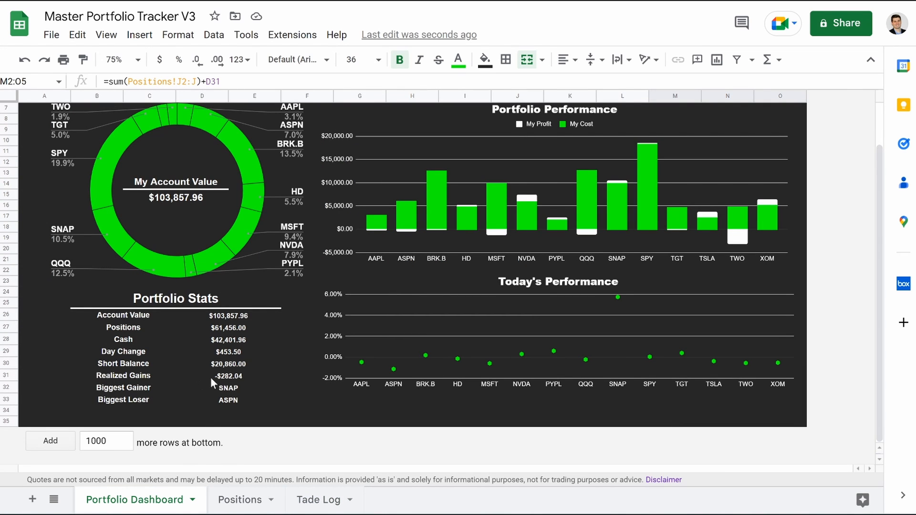
click(227, 376)
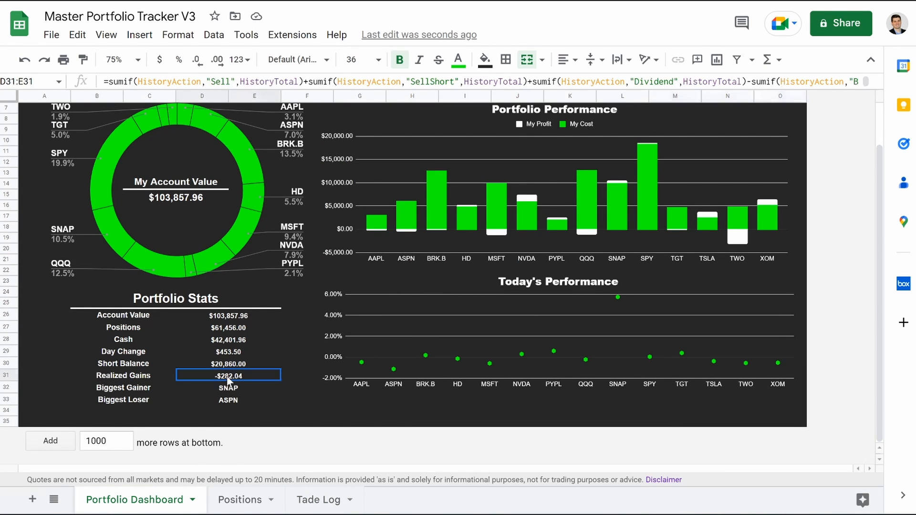
click(255, 506)
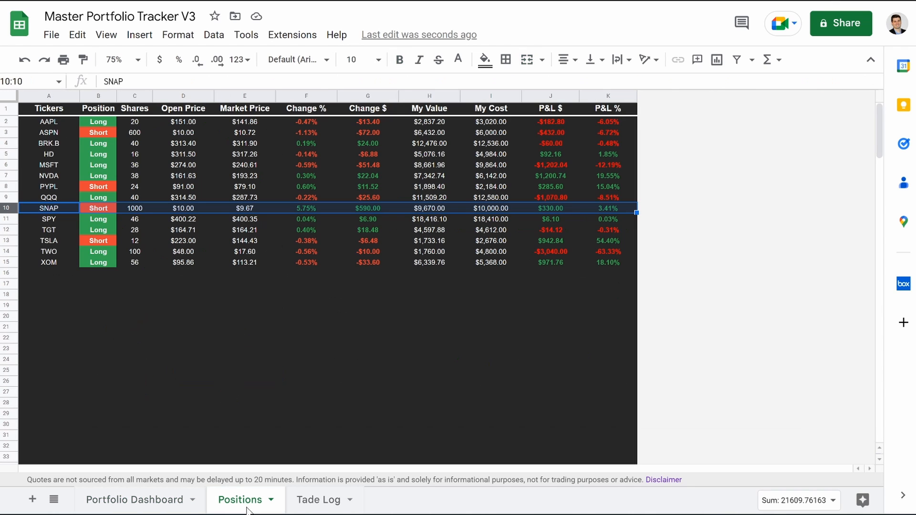
Begin a new Tade Log entry in row 38 dated 01/25/2023 for SNAP with the action BuyToCover.
click(313, 501)
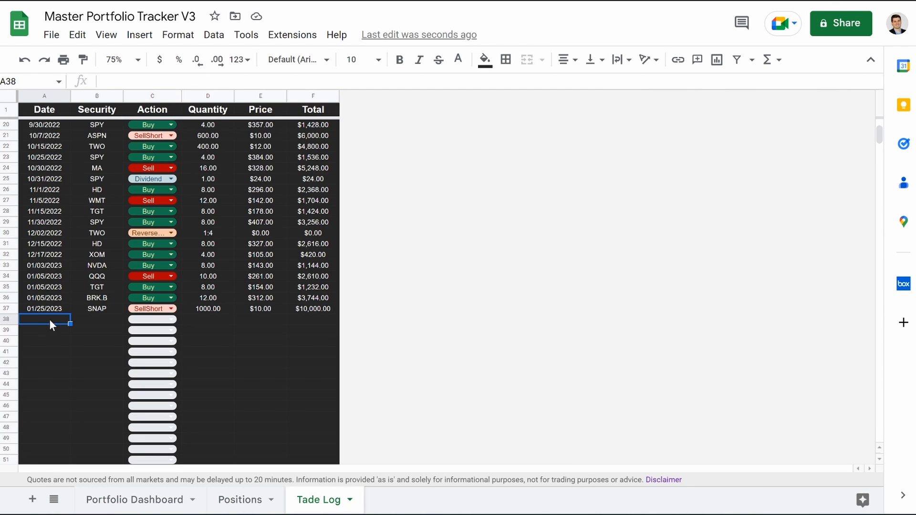
text(01/25/2023)
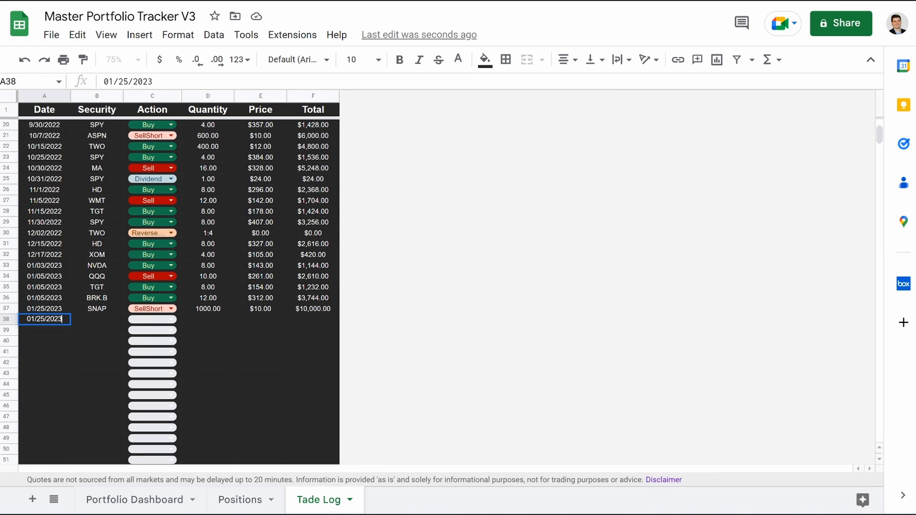
key(Tab)
text(SNAP)
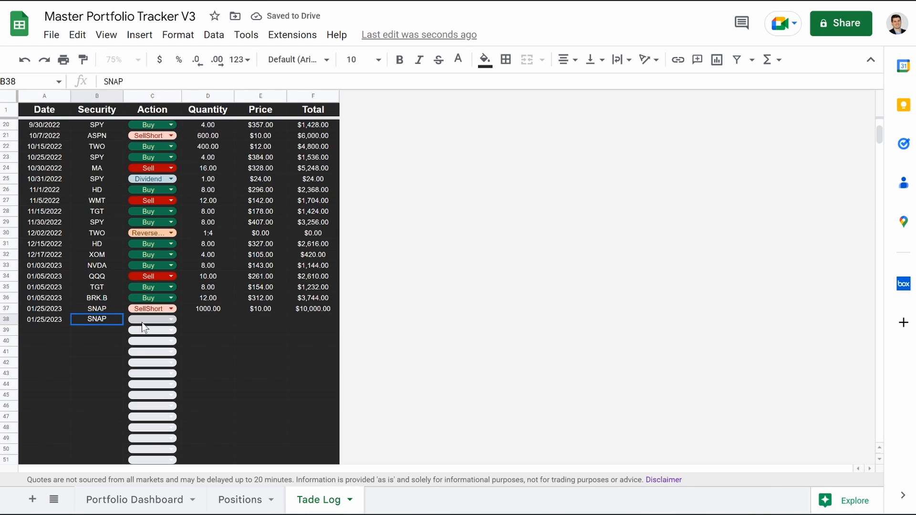
click(171, 320)
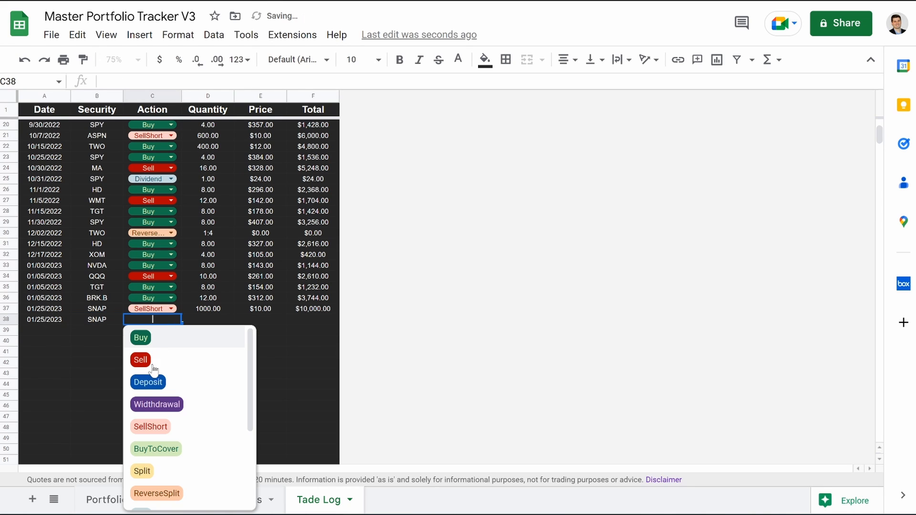
click(162, 458)
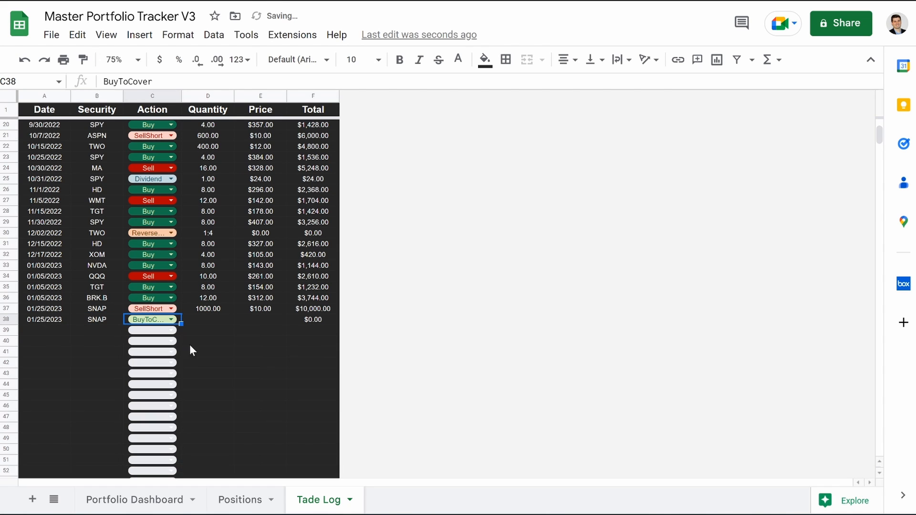
Enter quantity 1000 and price $9.67 for the SNAP BuyToCover trade in row 38.
click(202, 320)
text(1000)
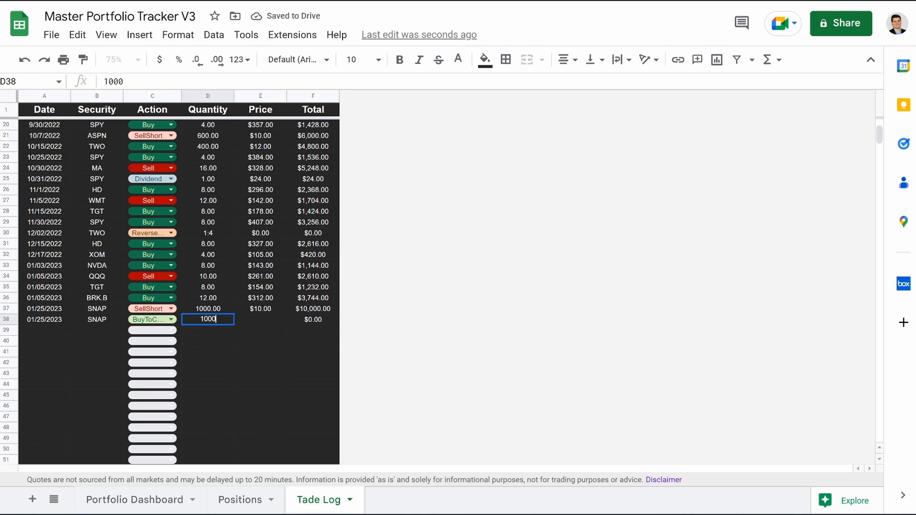
click(261, 319)
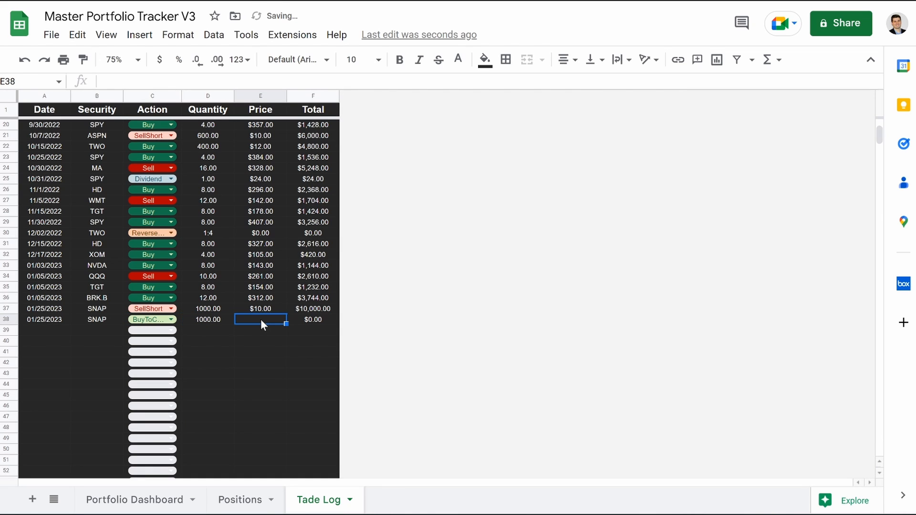
text(9)
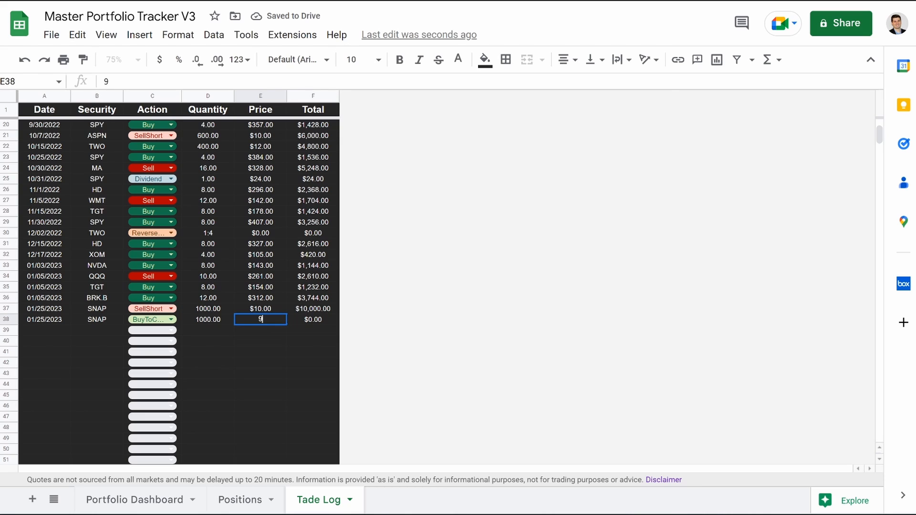
text(.67)
click(290, 361)
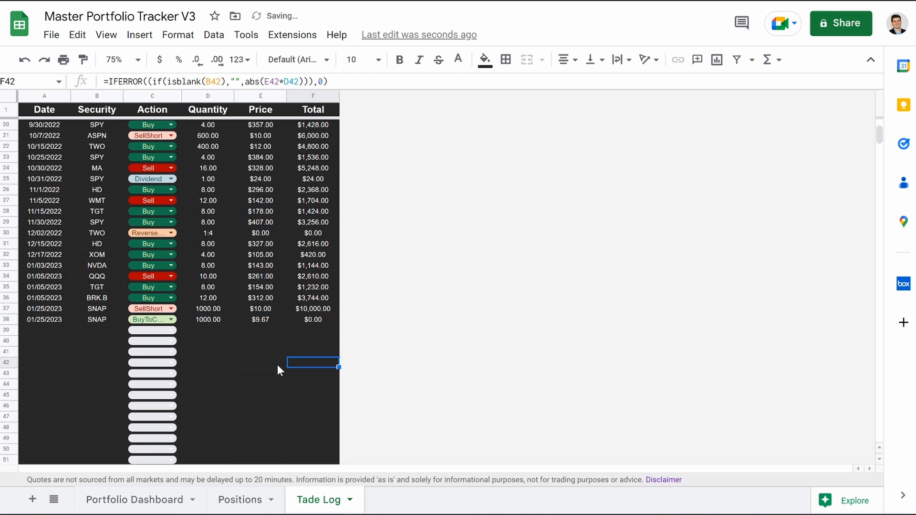
Check the Positions sheet and review the dashboard's Realized Gains, charts and My Profit after covering the SNAP short.
click(244, 504)
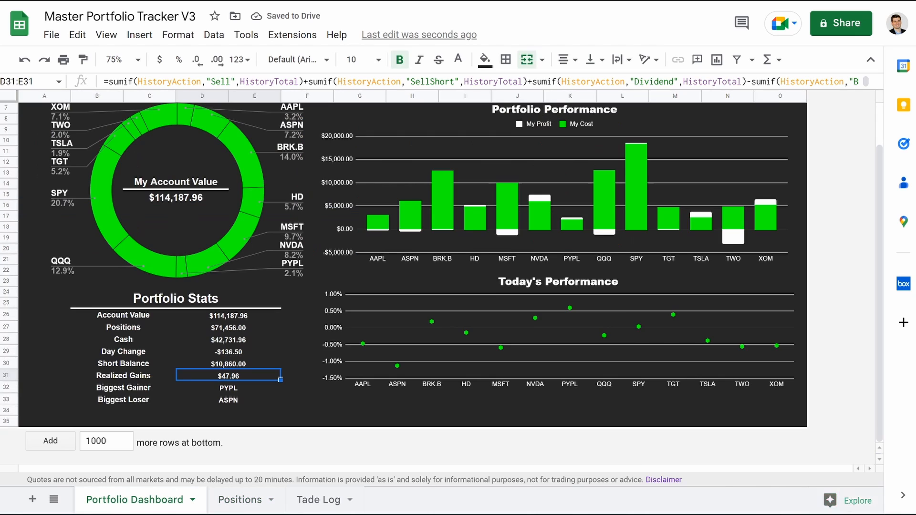
click(133, 501)
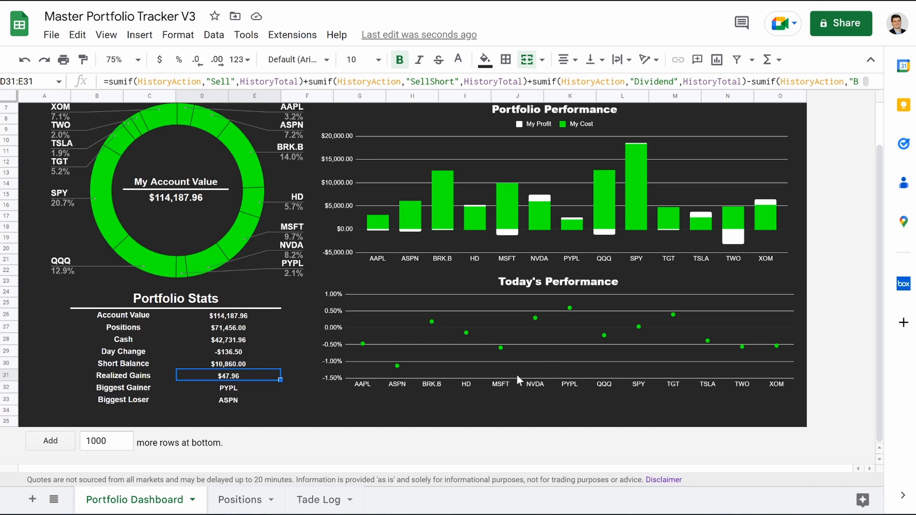
scroll(517, 376, up, 2)
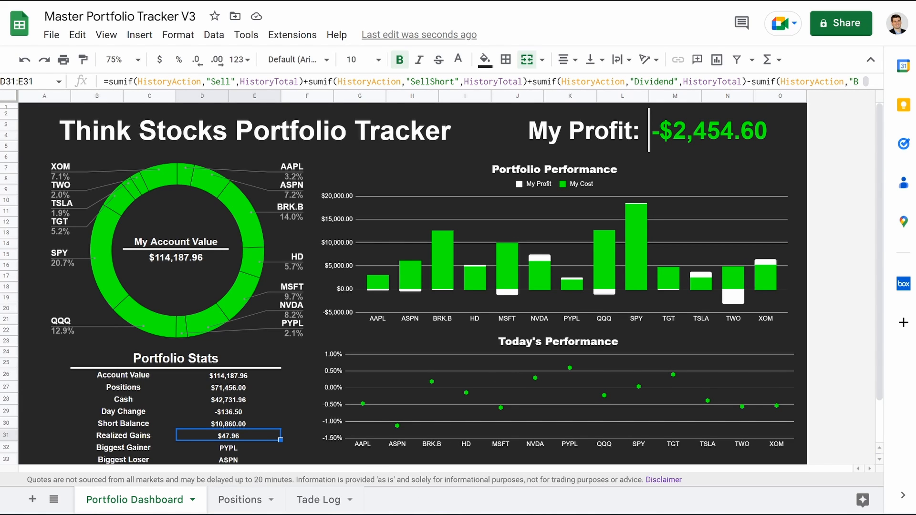
In the Tade Log, clear the quantity and price of both SNAP trades in rows 37 and 38, and clear row 38's action.
click(319, 509)
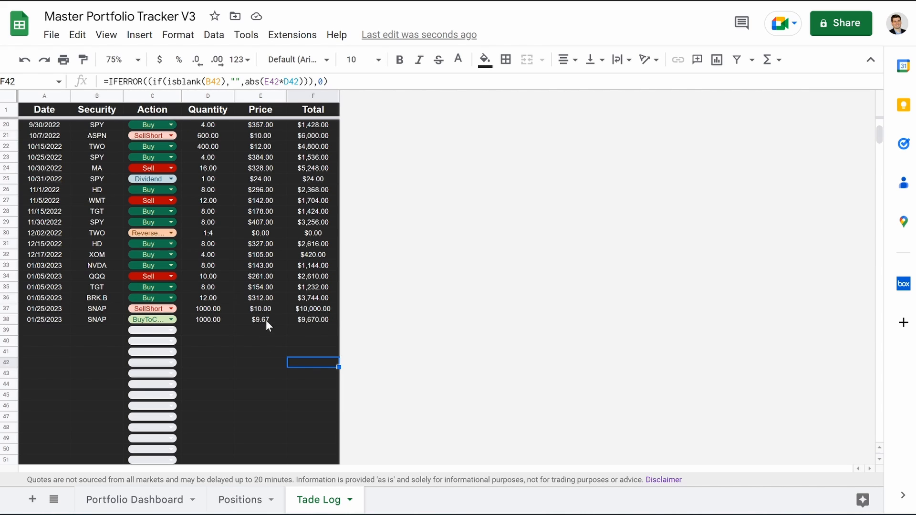
drag(263, 321, 217, 311)
key(Delete)
key(Left)
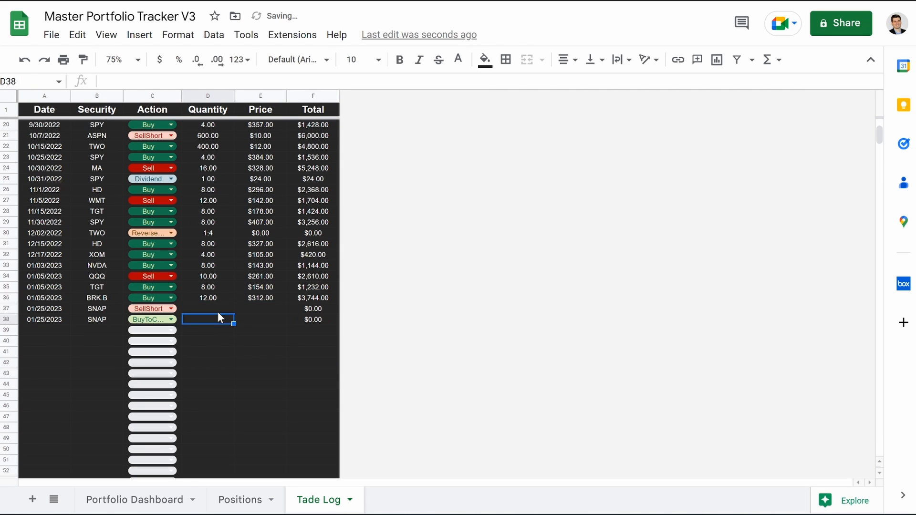
key(Left)
key(Delete)
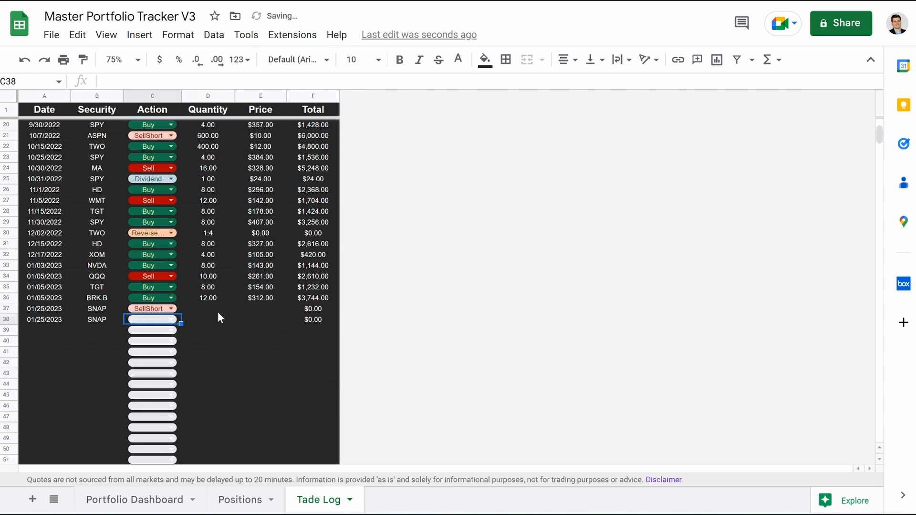
scroll(222, 328, up, 5)
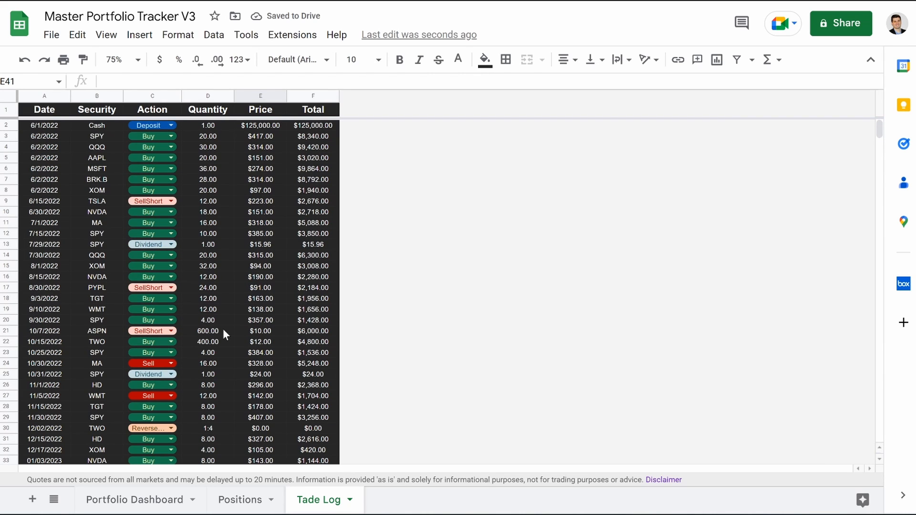
click(143, 506)
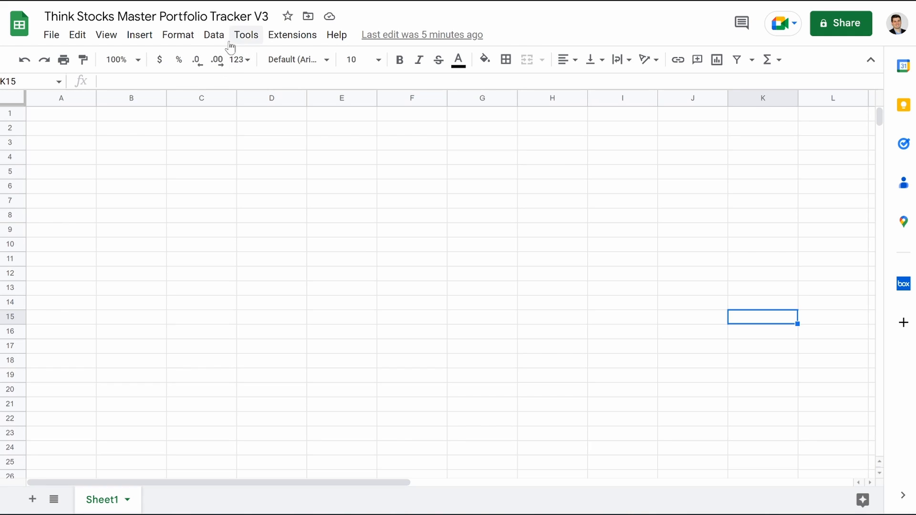
Open Apps Script for the blank Think Stocks Master Portfolio Tracker V3 spreadsheet and delete the default function code.
click(292, 36)
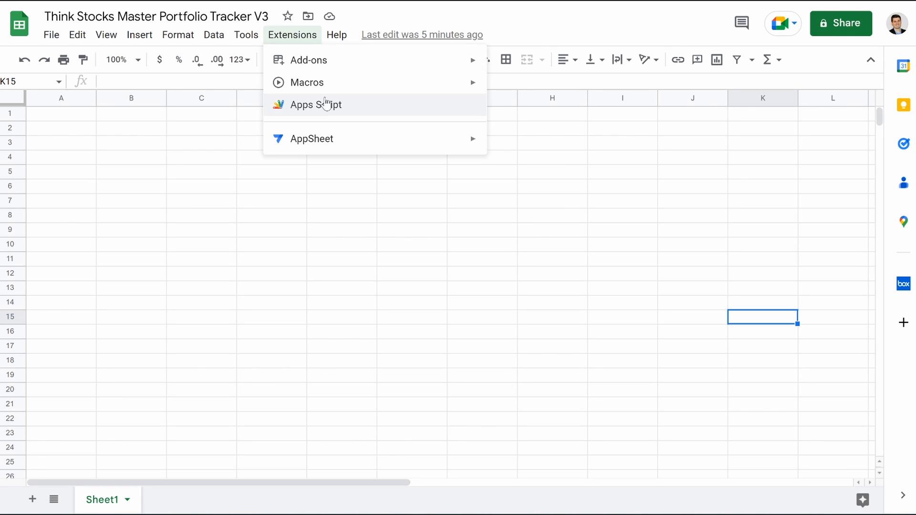
click(325, 98)
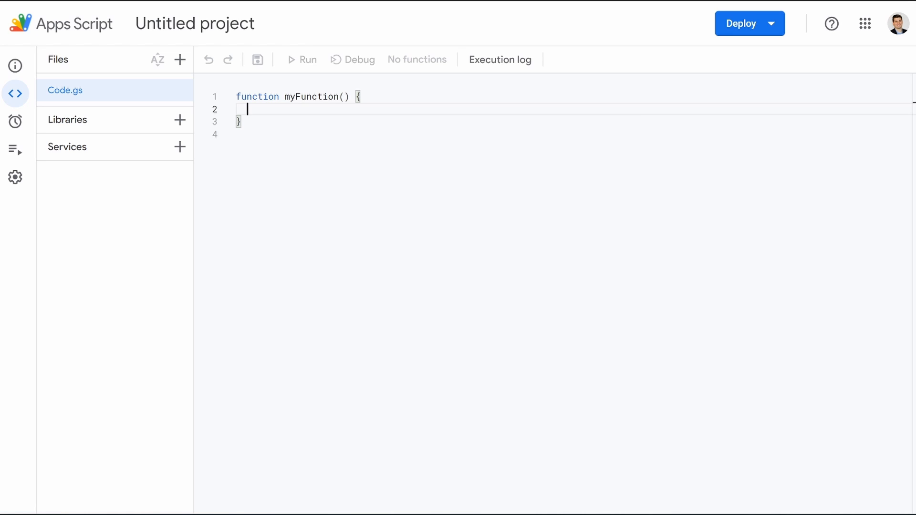
click(236, 134)
key(ctrl+a)
key(BackSpace)
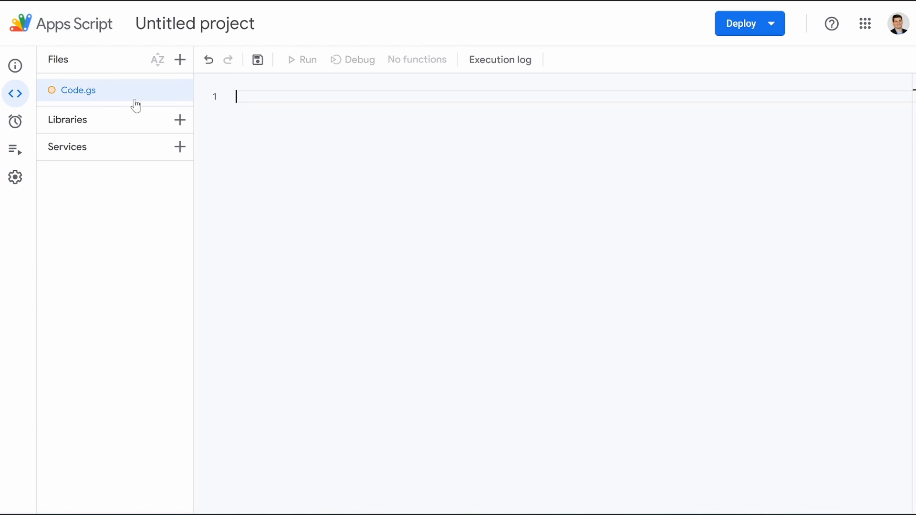
Rename the script file Code.gs as FIFO Function.
click(179, 91)
click(207, 124)
text(FIFO )
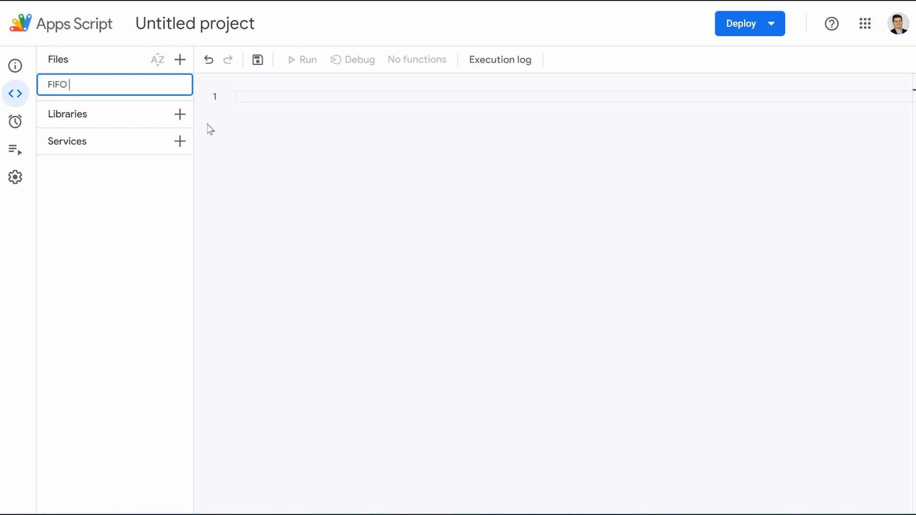
text(Function)
key(Return)
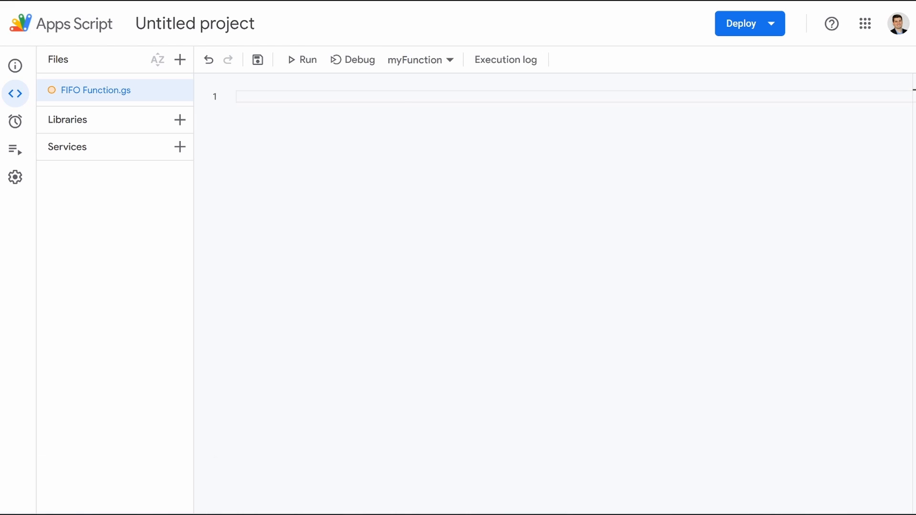
Declare a function generateTrade with the parameters stockQuant, stockPrice and action, and open its body.
text(fun)
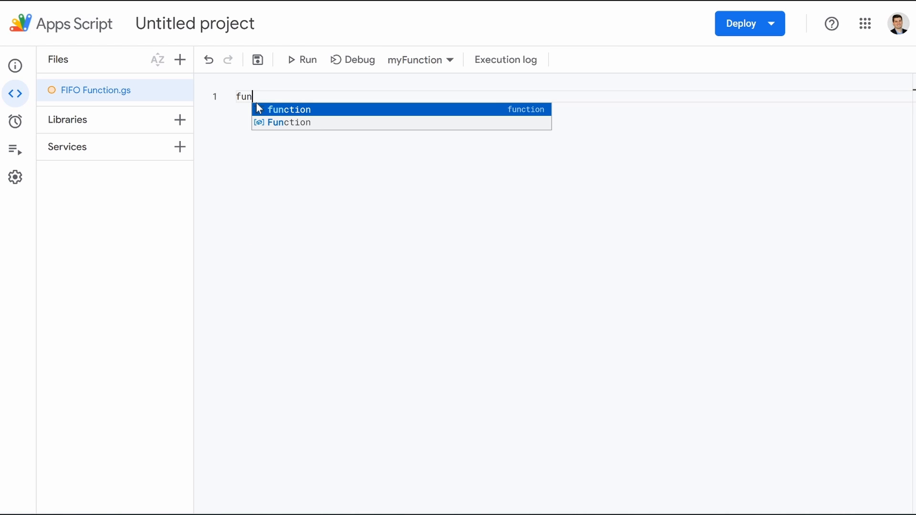
key(Return)
text(generateTrade(stockQuant)
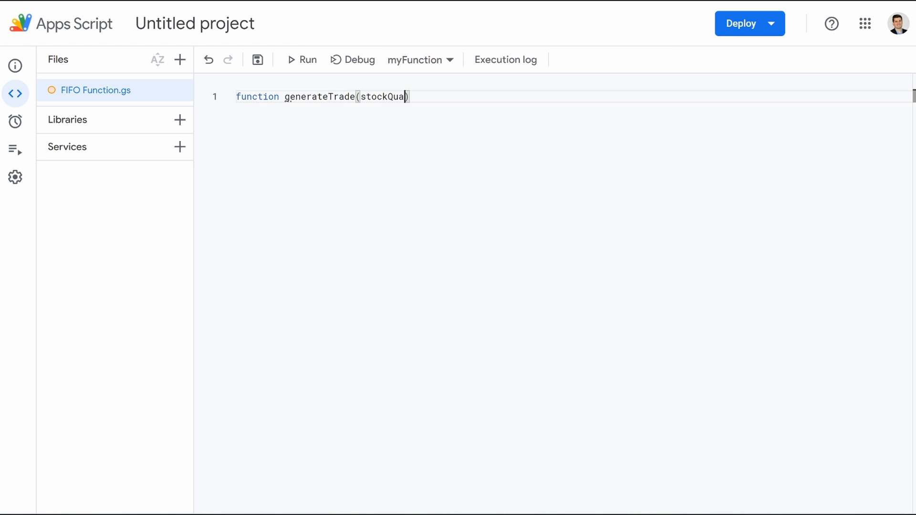
text(, stockPrice, action){)
key(Return)
Add a return statement to generateTrade that opens an object with the property shares: stockQuant.
key(Return)
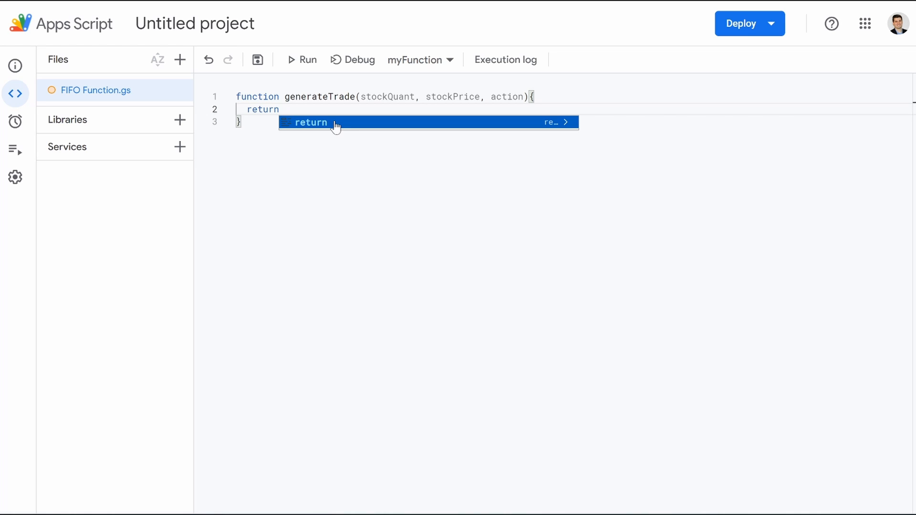
text({)
key(Return)
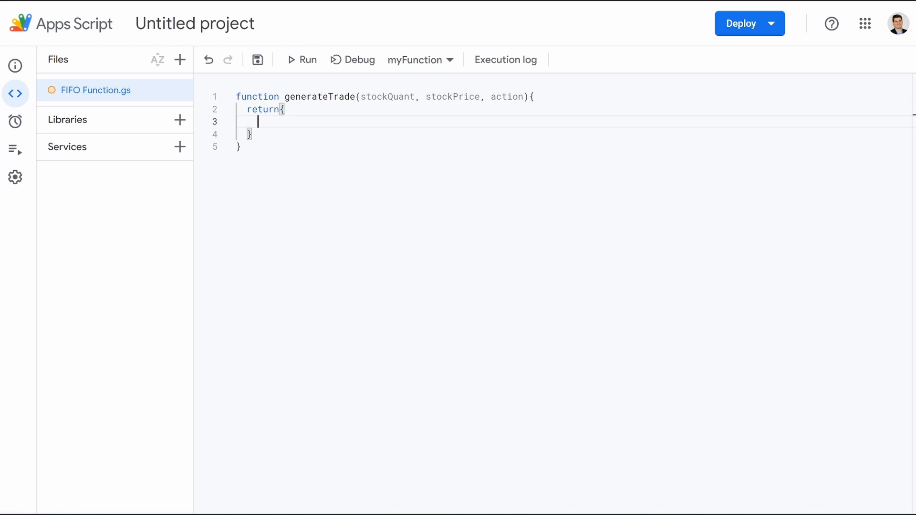
text(shares: stockQuant)
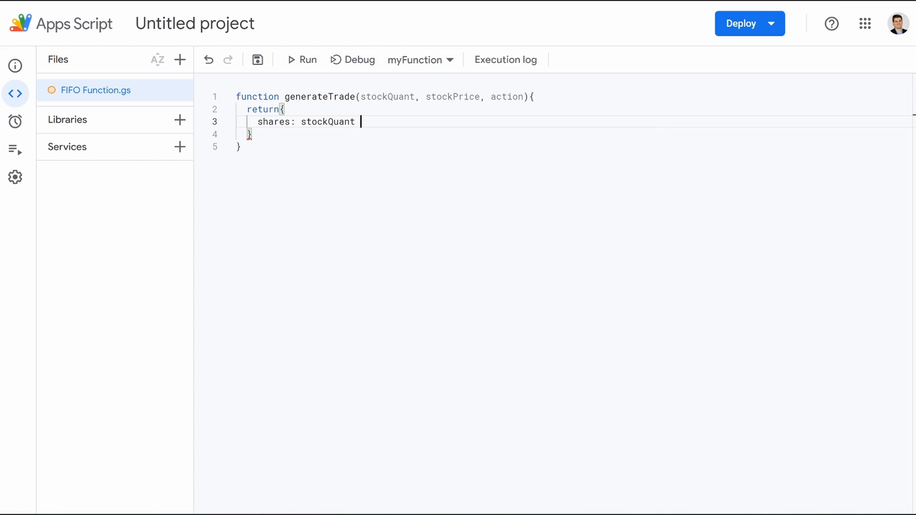
text(,)
key(Return)
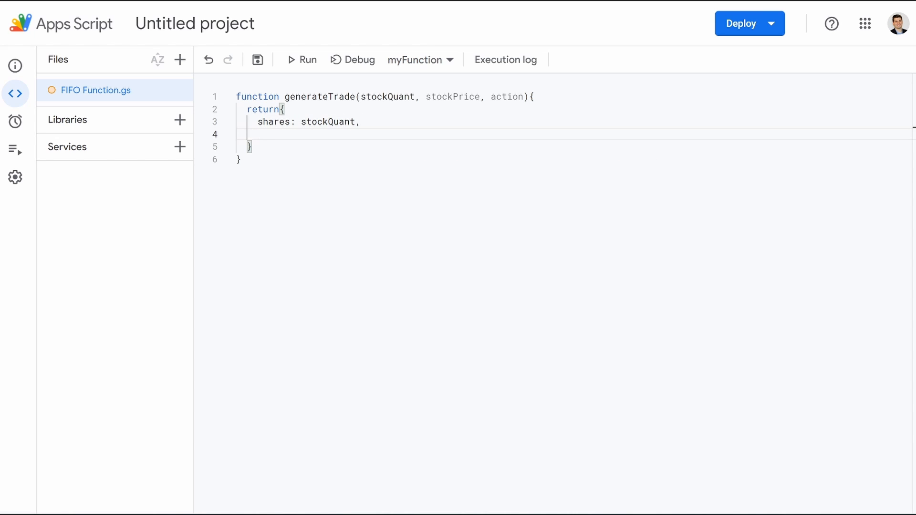
Add the property price: stockPrice to the object returned by generateTrade.
text(price)
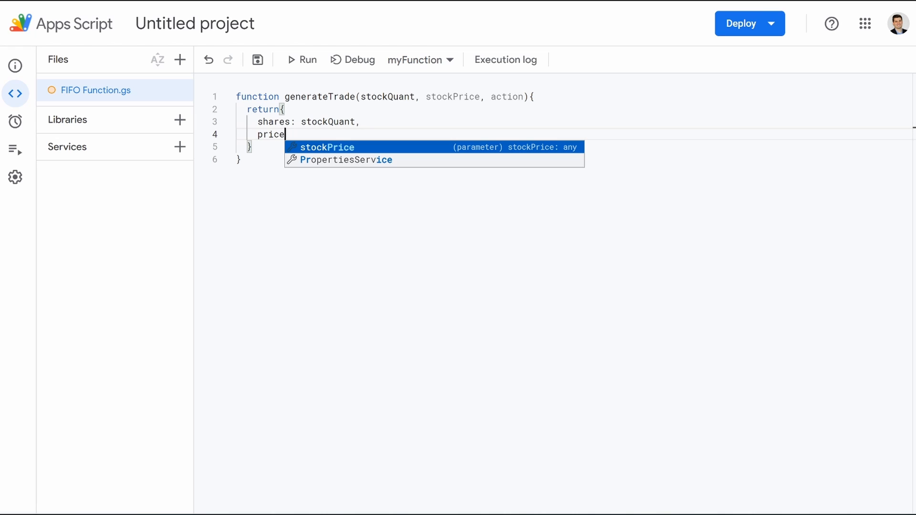
text(: )
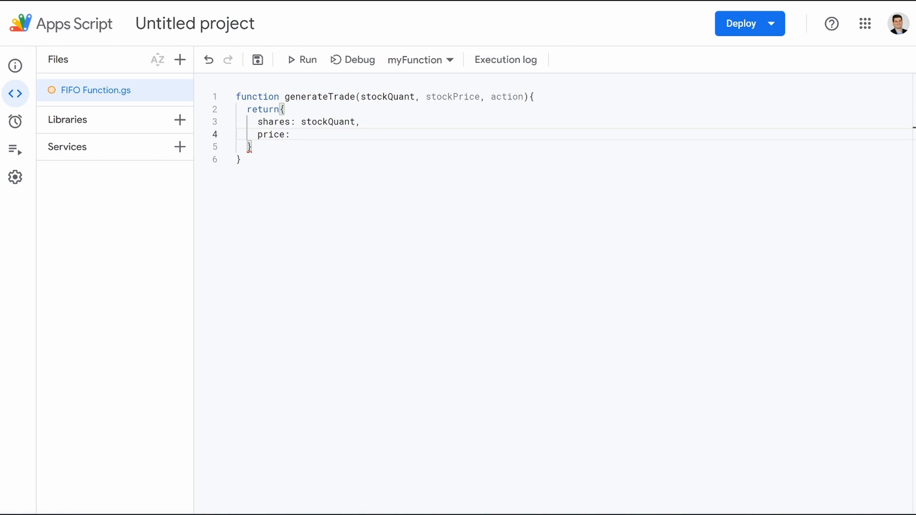
text(stockPrc)
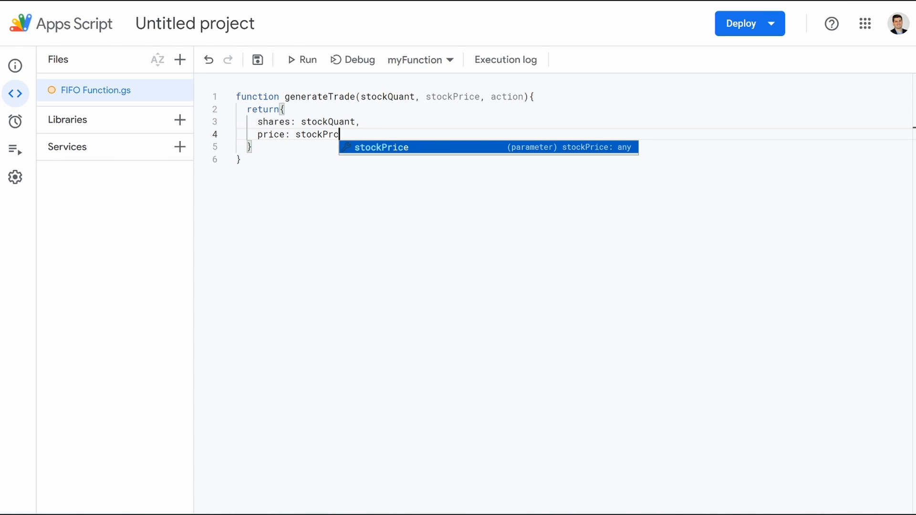
key(Return)
text(,)
key(Return)
Add the property action: action, end the return statement with a semicolon, and start a new line below generateTrade.
text(action)
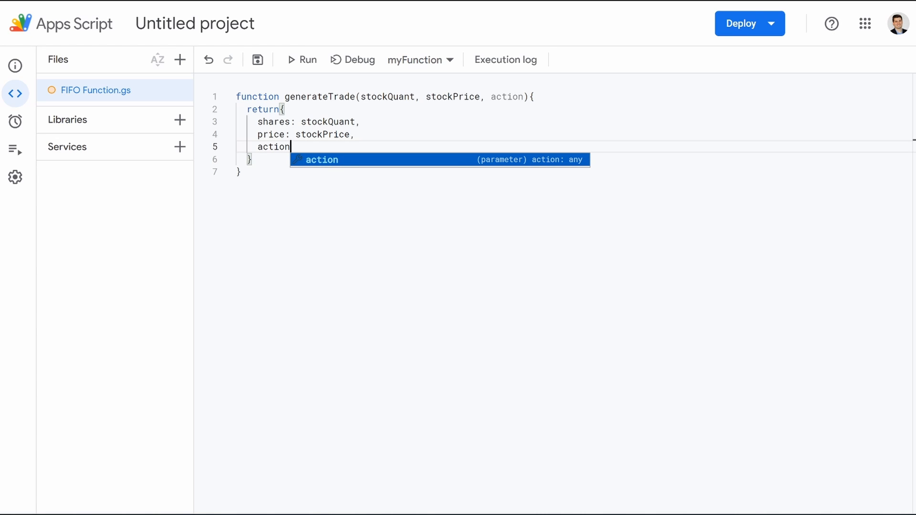
text(: ac)
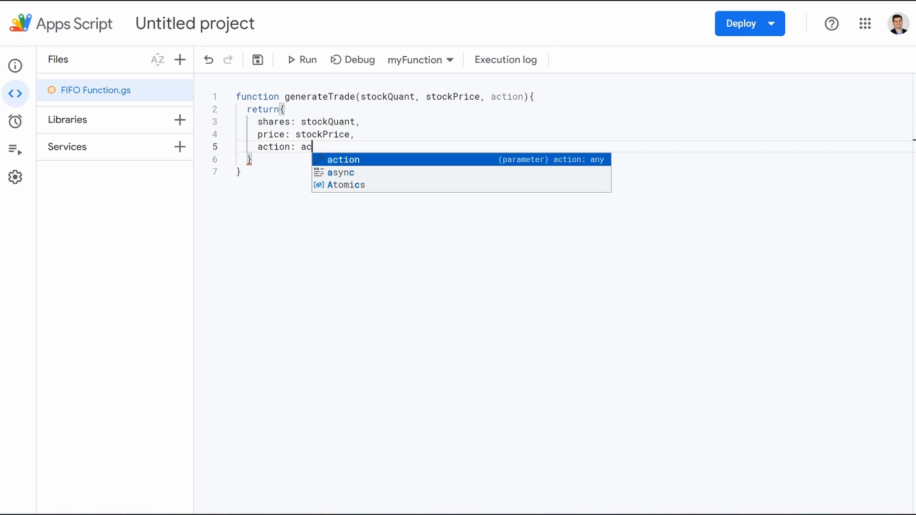
text(tion)
click(251, 159)
text(;)
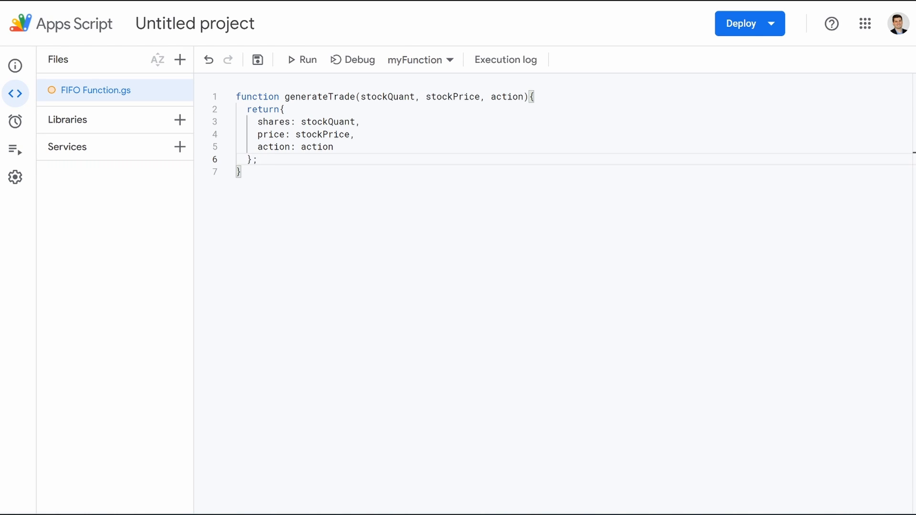
click(242, 172)
key(Return)
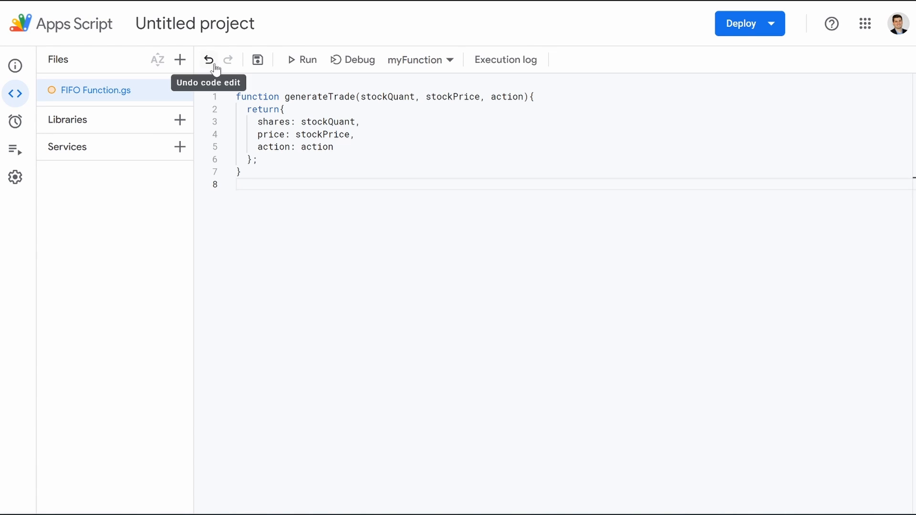
Try to rename the Apps Script project as FIFO Code.
click(183, 27)
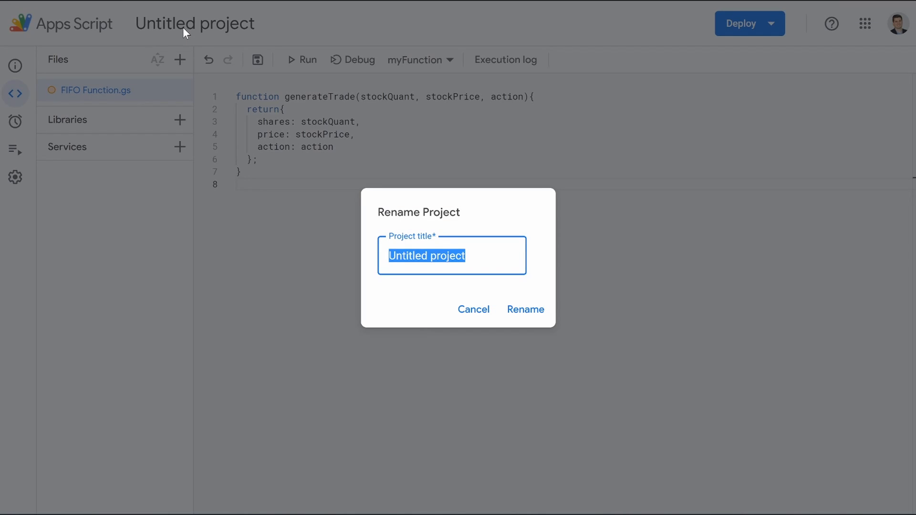
text(FIFO Code)
key(Return)
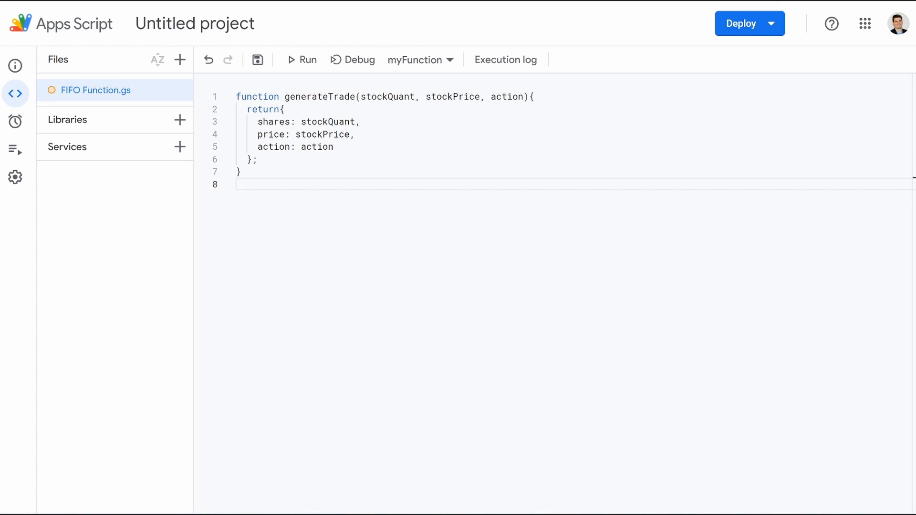
Capitalize stockQuant as StockQuant in the shares line and restore its lowercase spelling.
click(306, 122)
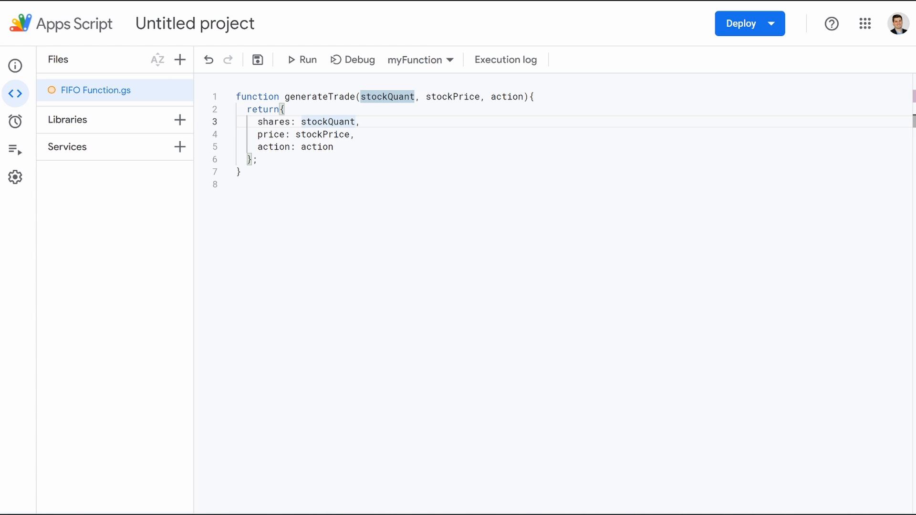
click(339, 122)
click(306, 121)
key(BackSpace)
text(S)
click(333, 146)
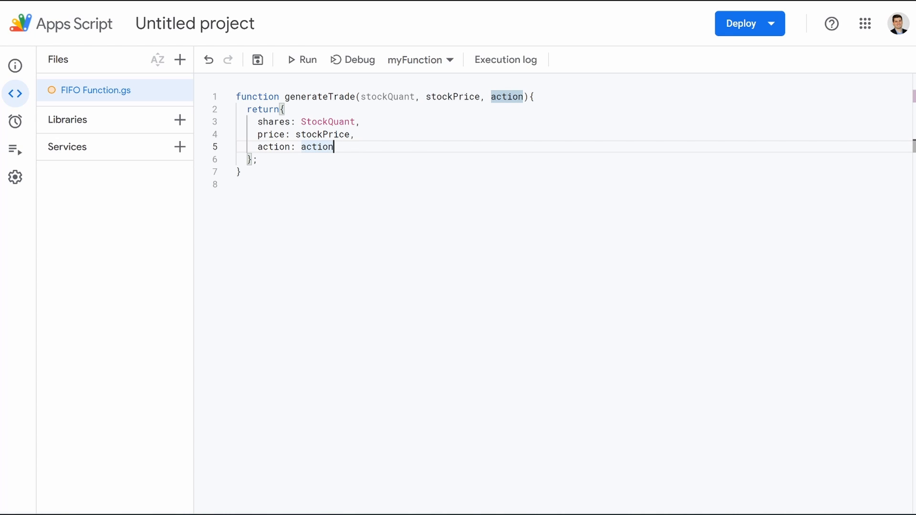
click(306, 122)
key(BackSpace)
text(s)
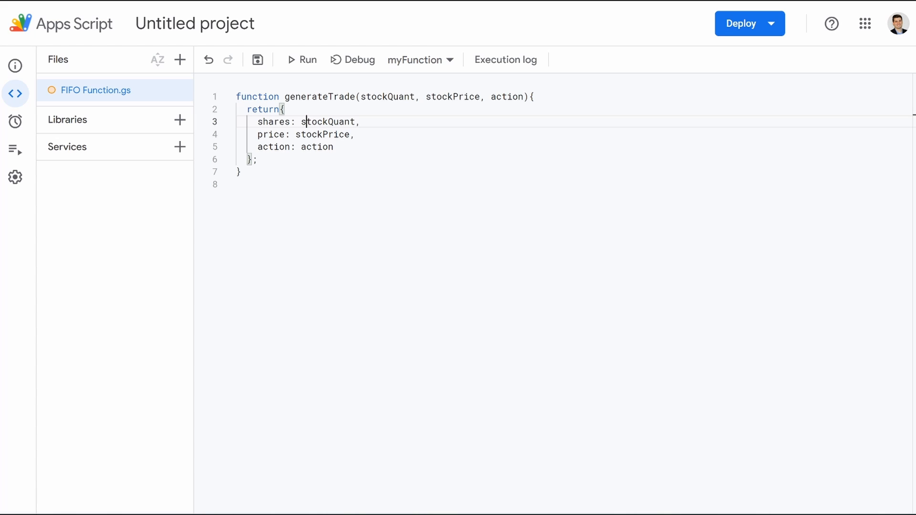
click(361, 122)
click(355, 121)
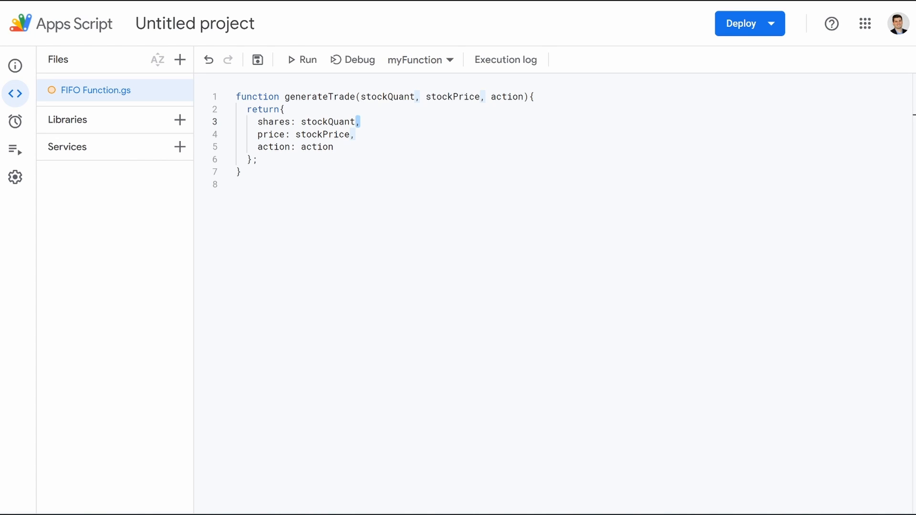
Below generateTrade, open a function generateFifo with the parameters security, actions, quantity and price.
click(237, 184)
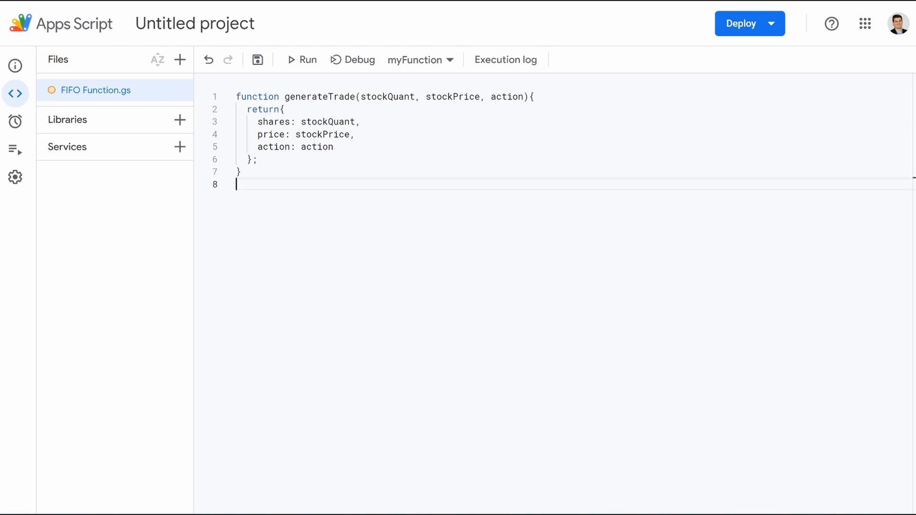
text(functi)
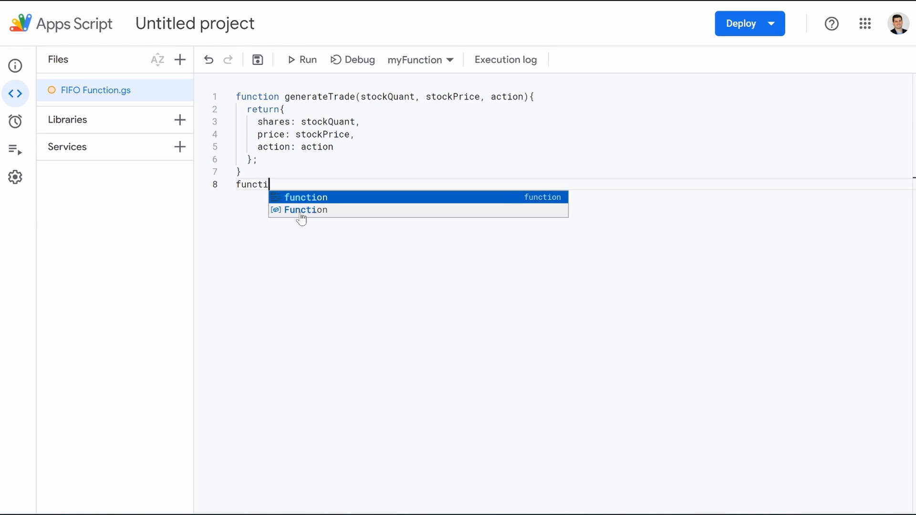
text(on generate)
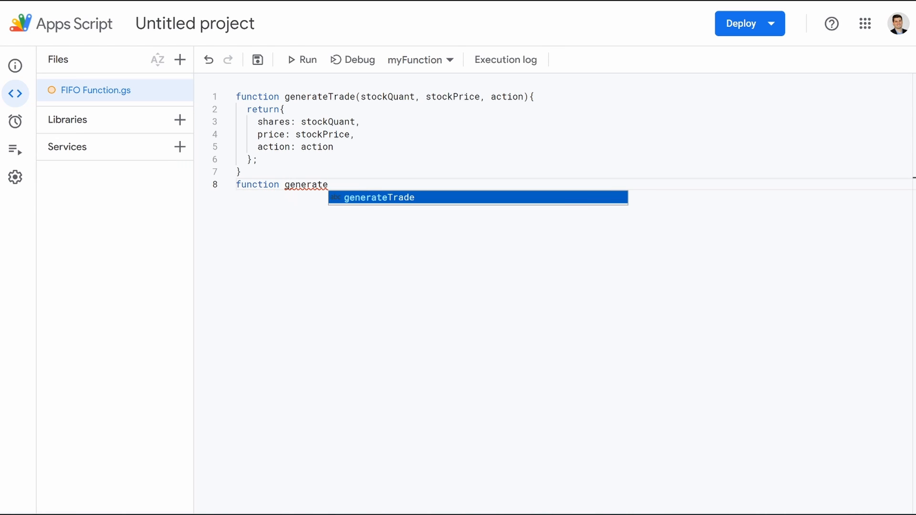
text(Fifo(security, actions)
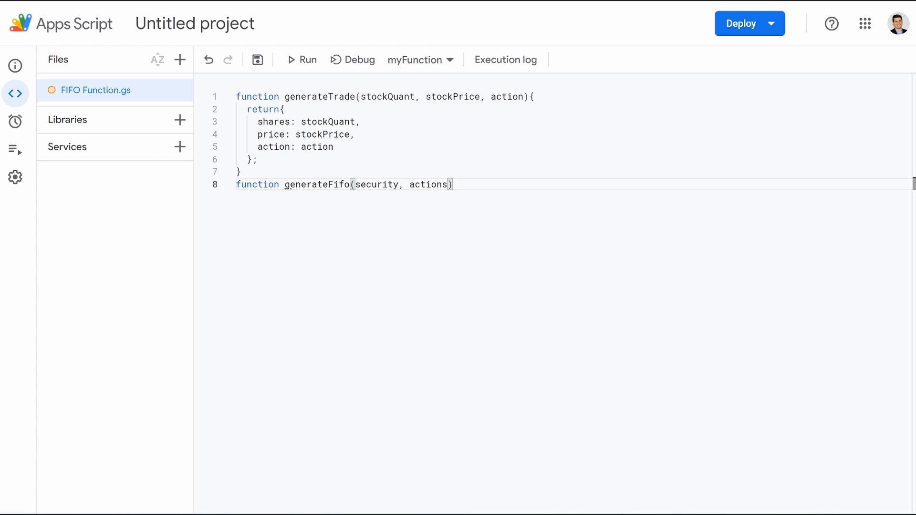
text(, quant)
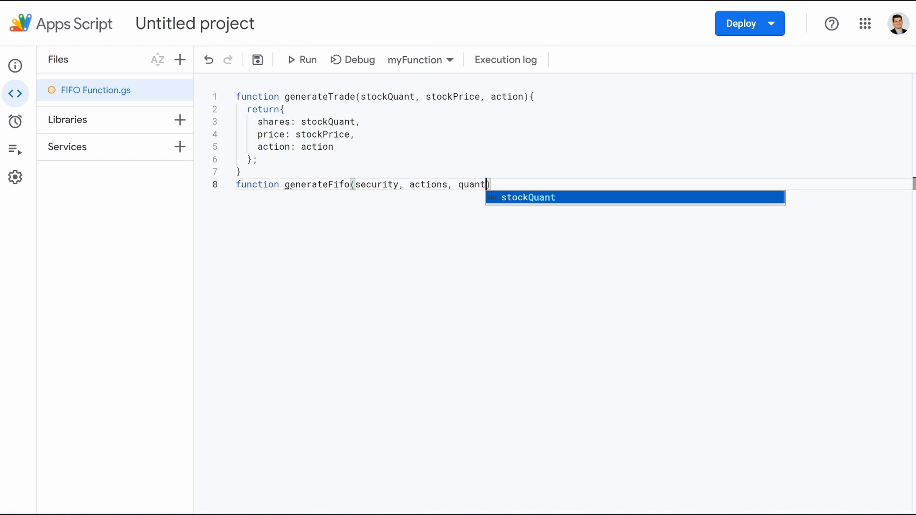
text(ity, price)
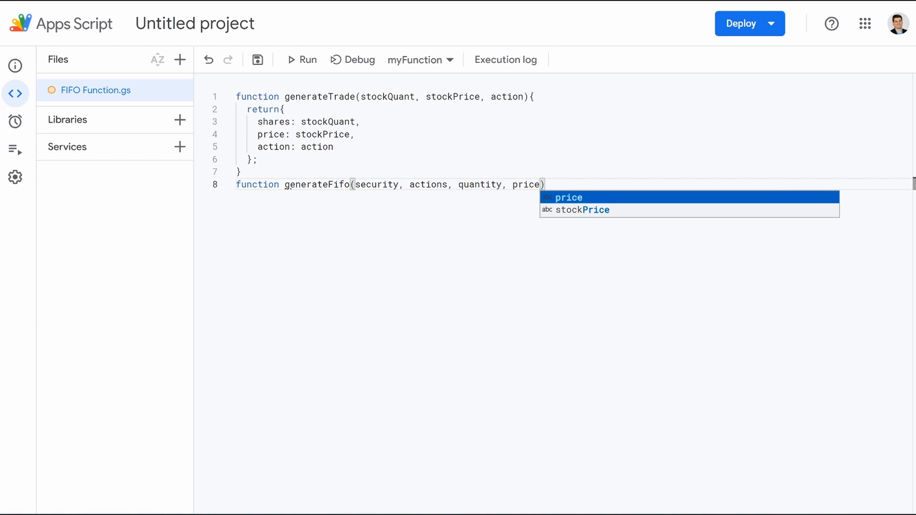
text(){)
Declare portfolio inside generateFifo with let portfolio = new Map();.
key(Return)
text(let portfolio = new Map)
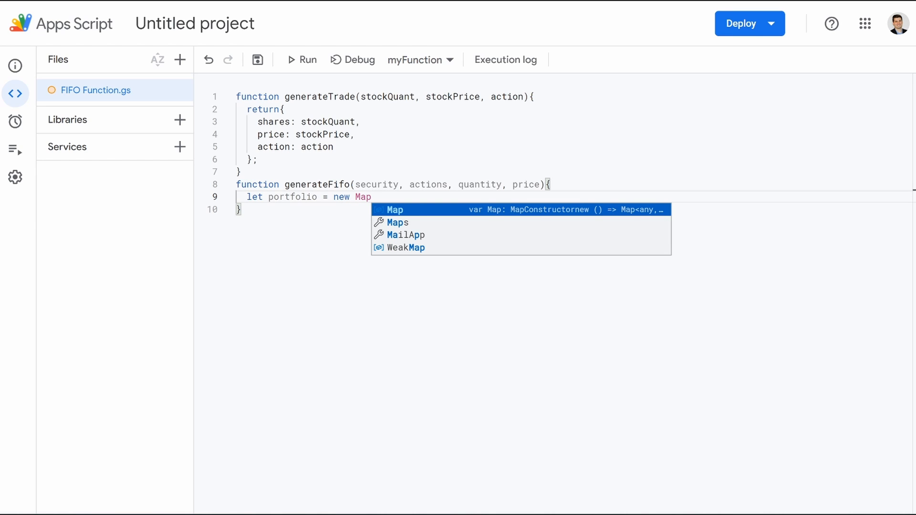
text(())
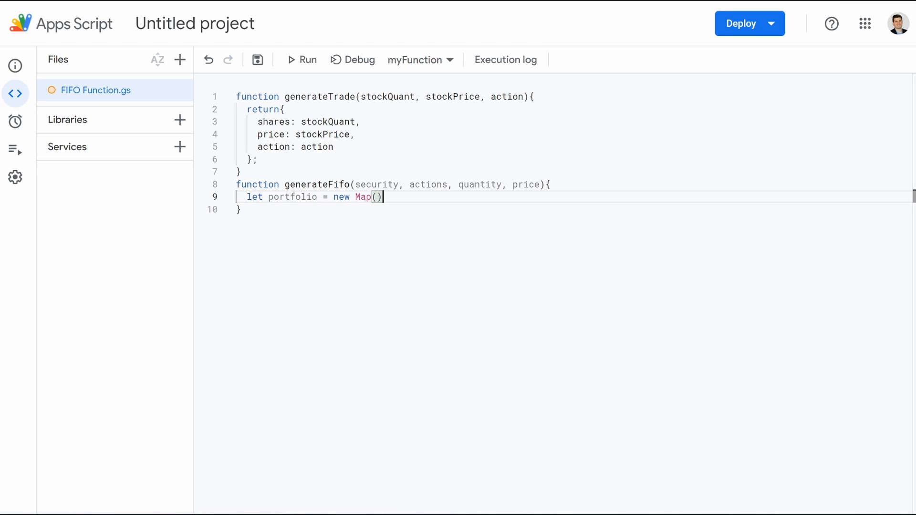
text(;)
Below the portfolio declaration, add the loop for(var i = 0; i<security.length; i++) with an opening brace.
key(Return)
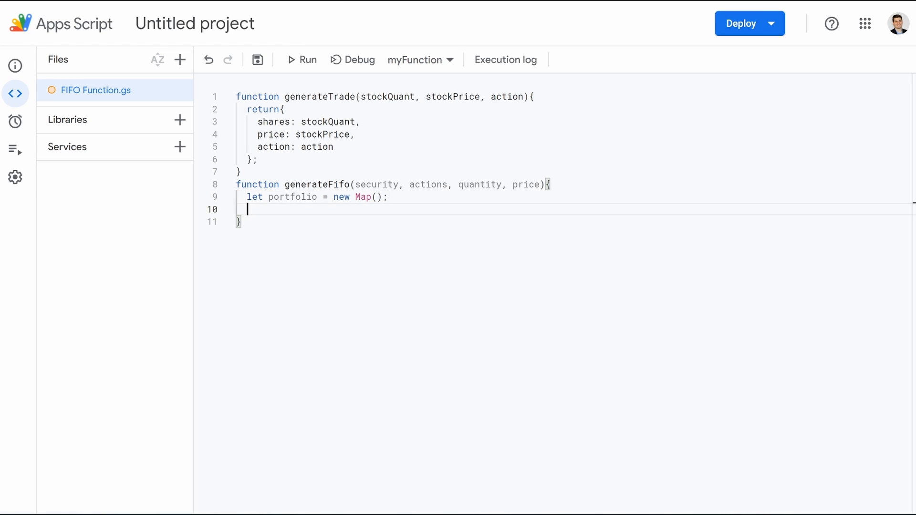
text(for)
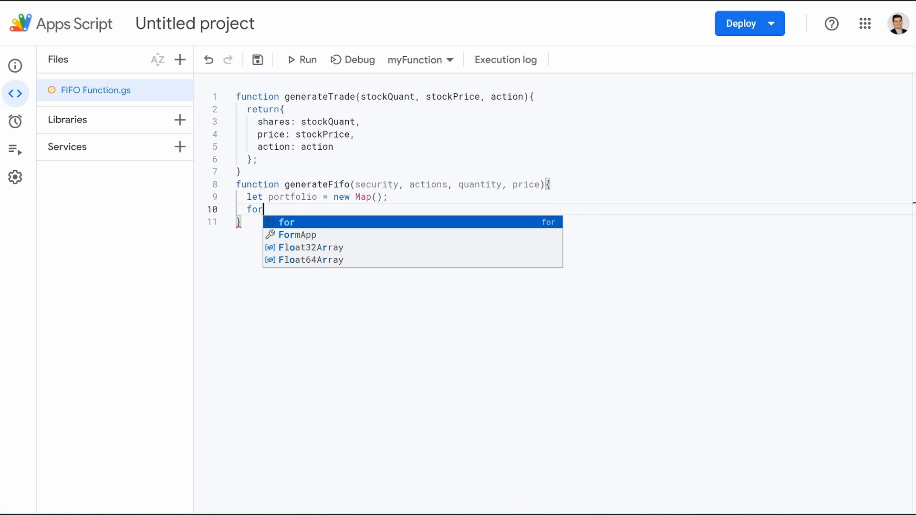
text((var i = 0)
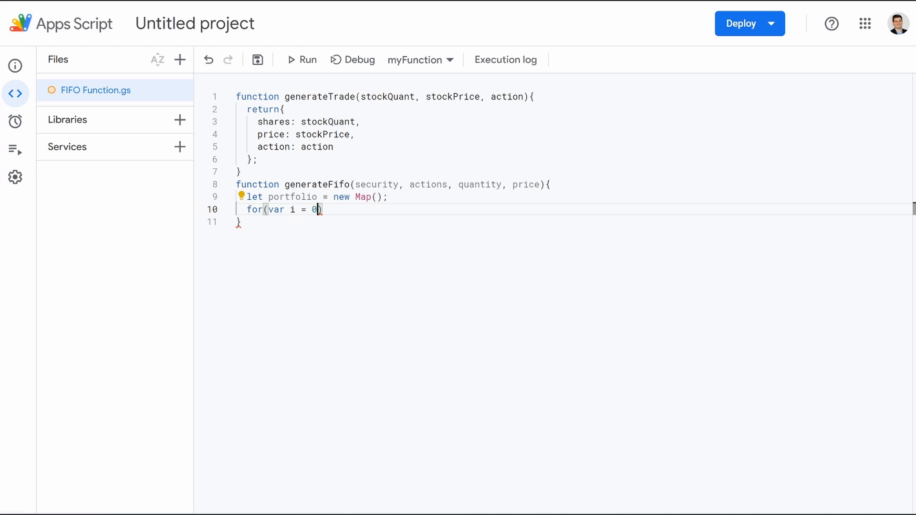
text(; i)
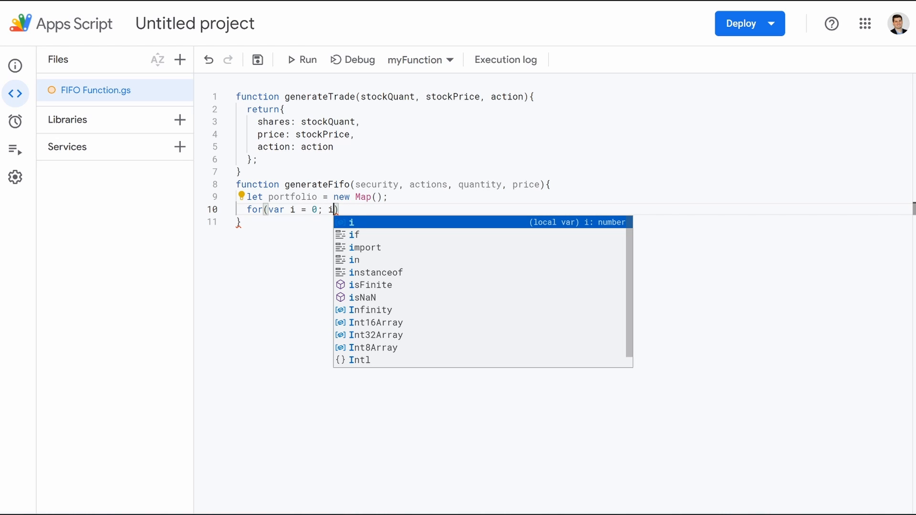
text(<)
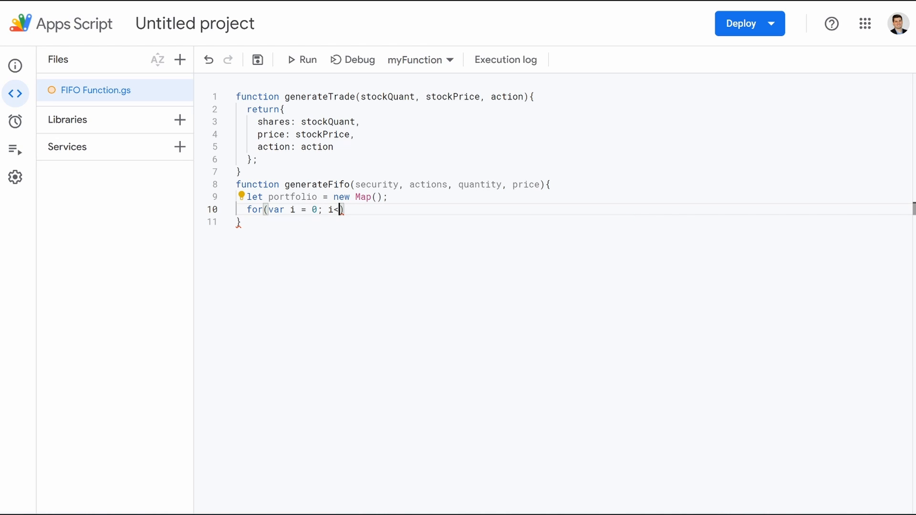
text(sec)
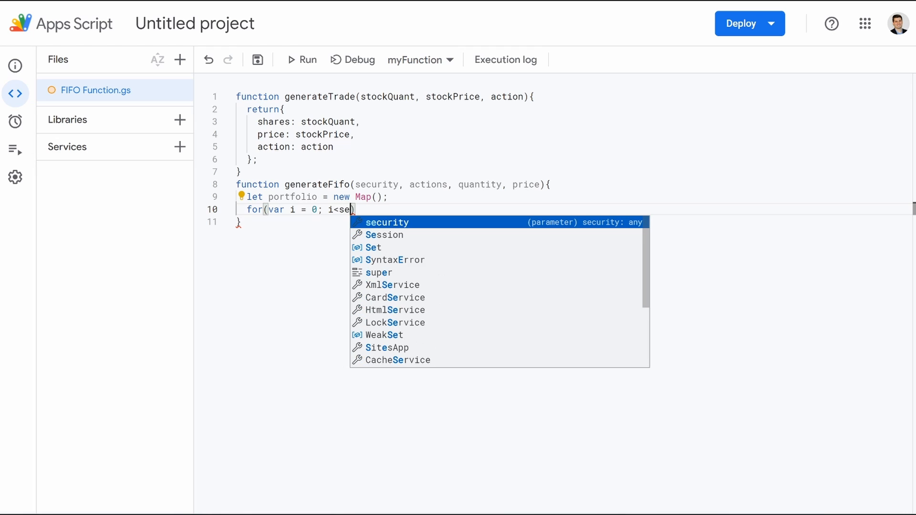
text(uri)
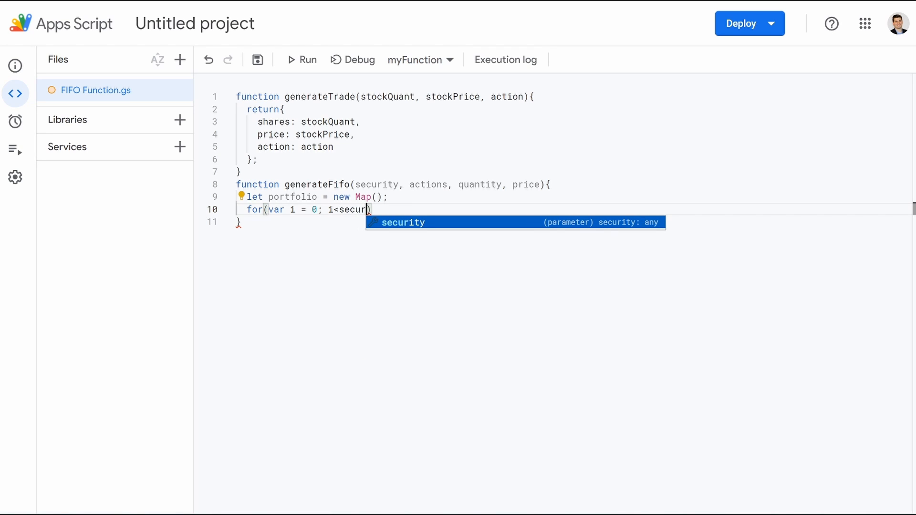
text(ty.)
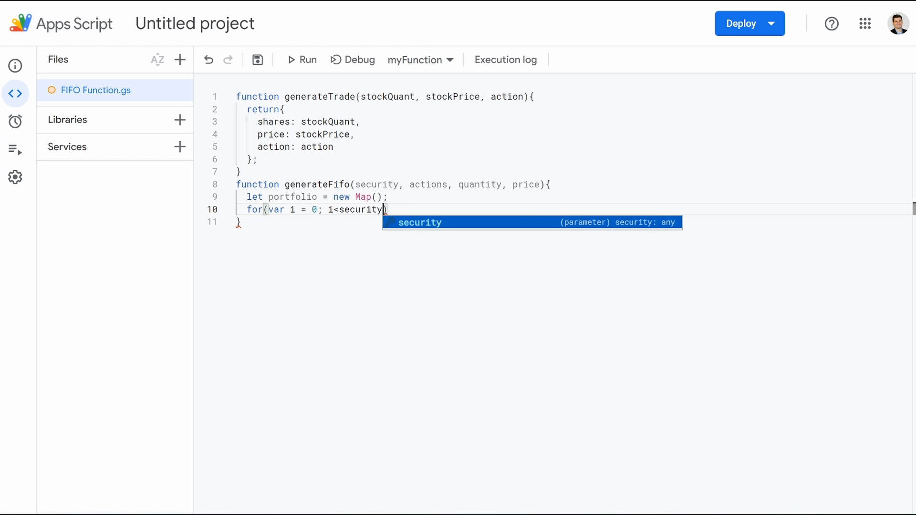
text(length;)
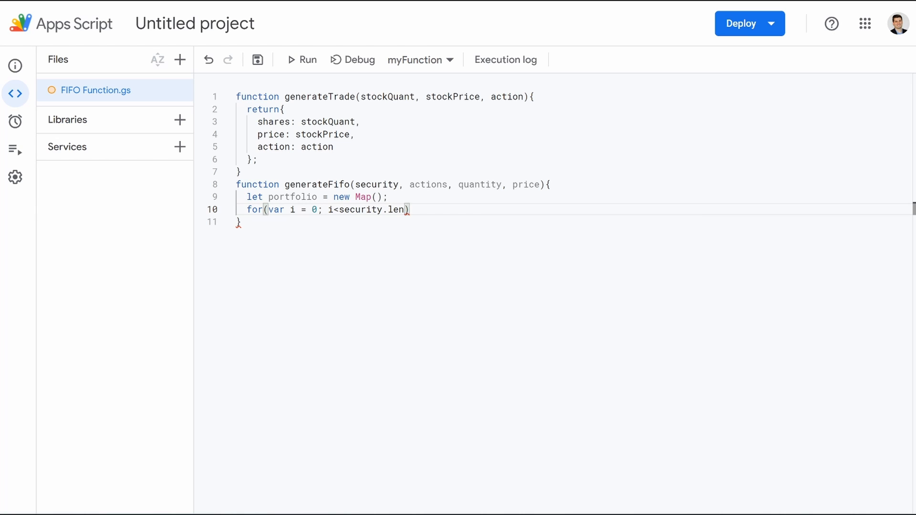
text( i++){)
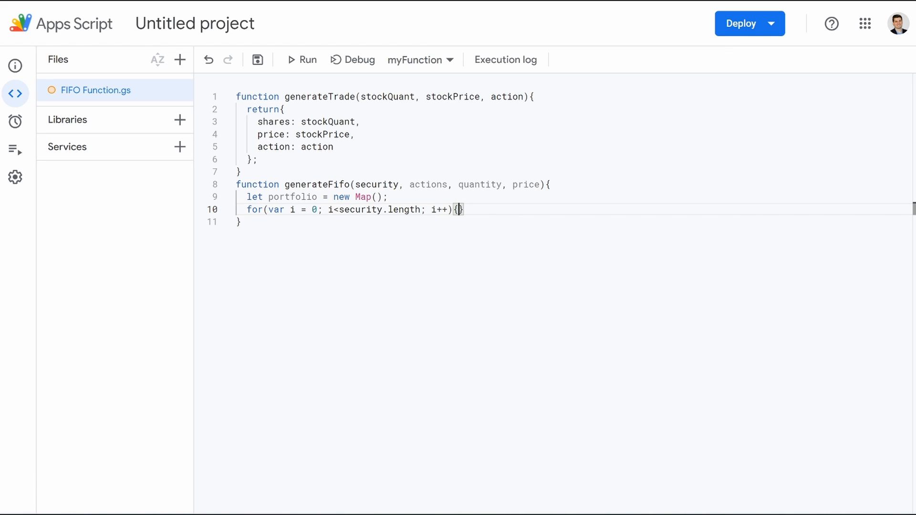
Inside the for loop, declare the ticker variable with let ticker = security[i].toString();.
key(Return)
text(let ticker = secur)
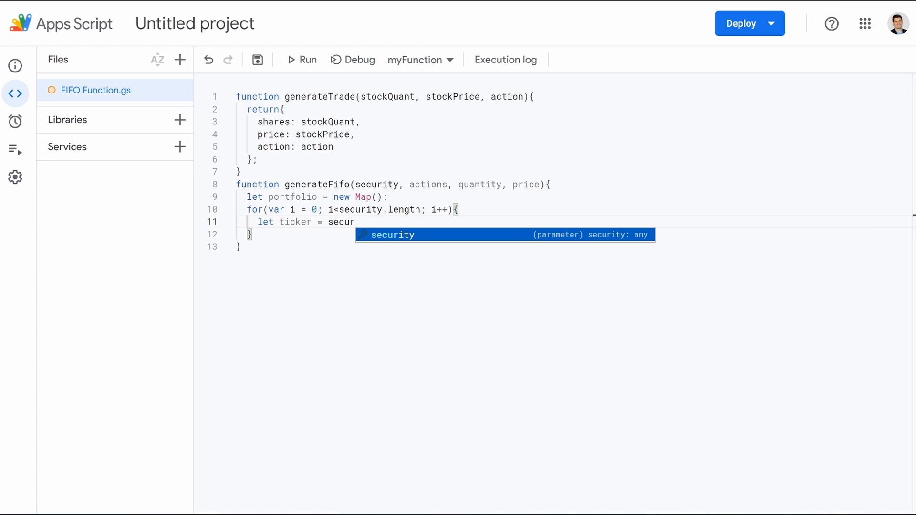
key(Tab)
text([)
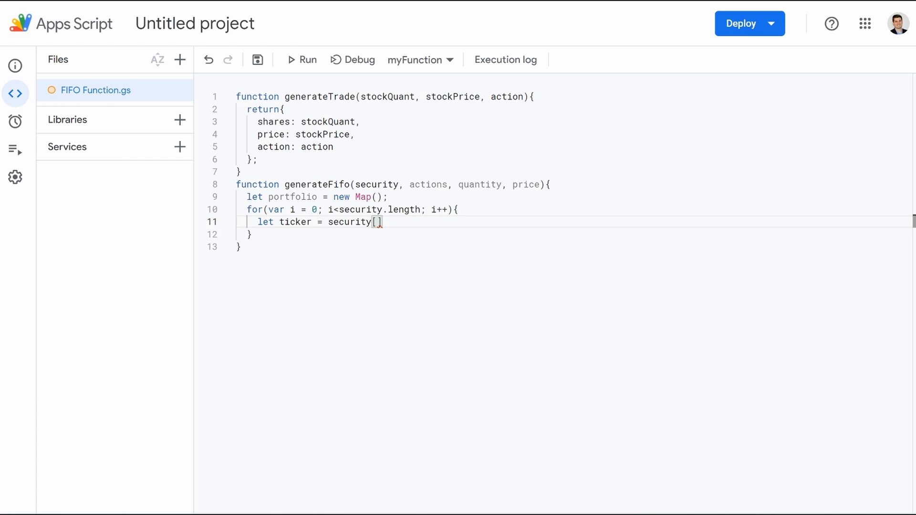
text(i)
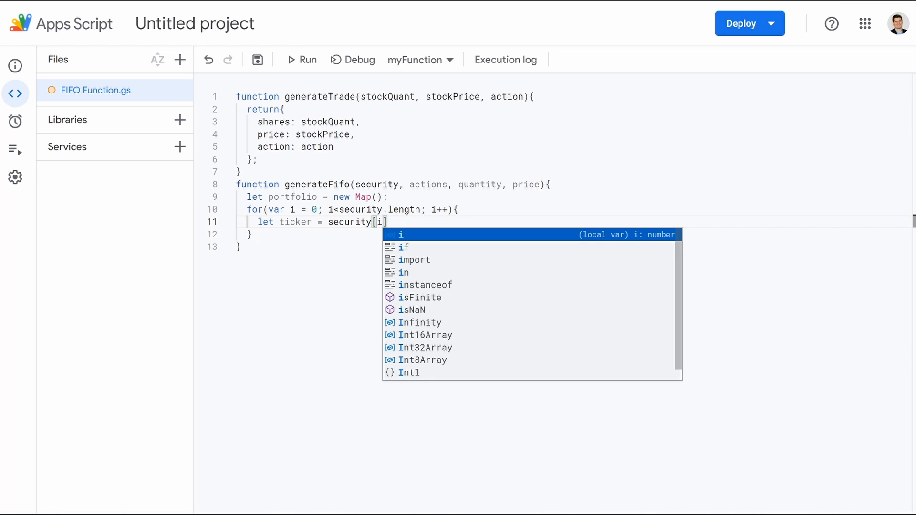
text(].toStr)
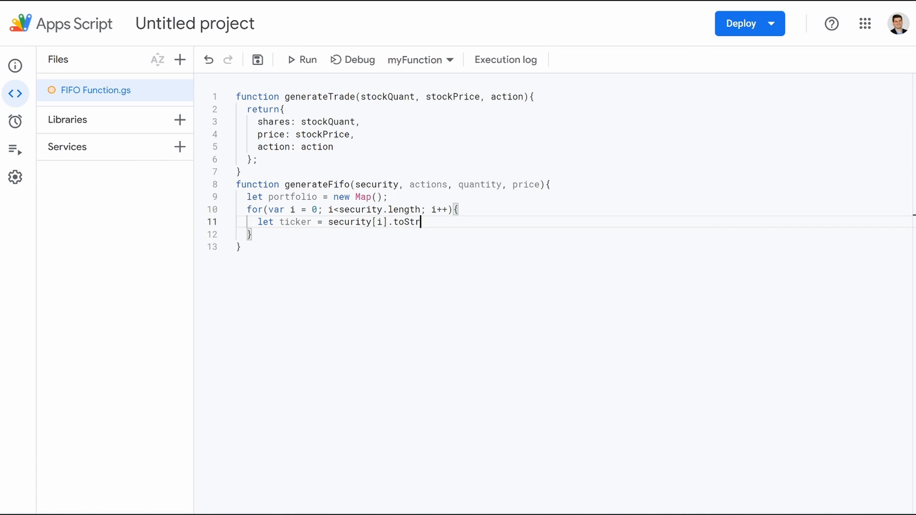
text(ing();)
Below the ticker line, declare the action variable with let action = actions[i].toString();.
key(Return)
text(le)
text(t)
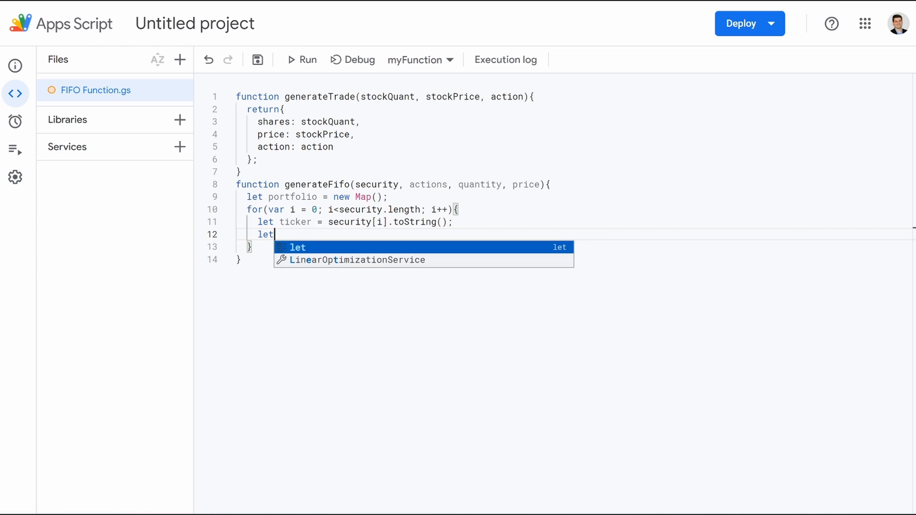
text( action = actions[i].)
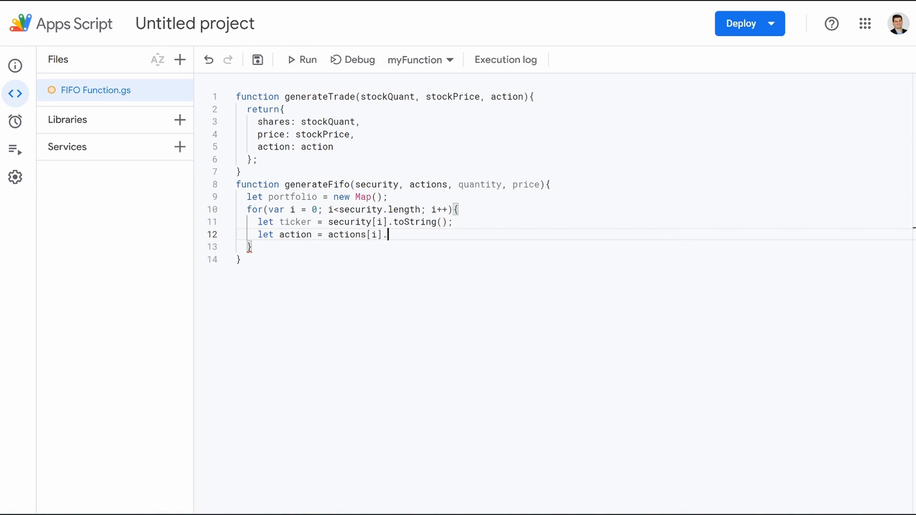
text(toString()
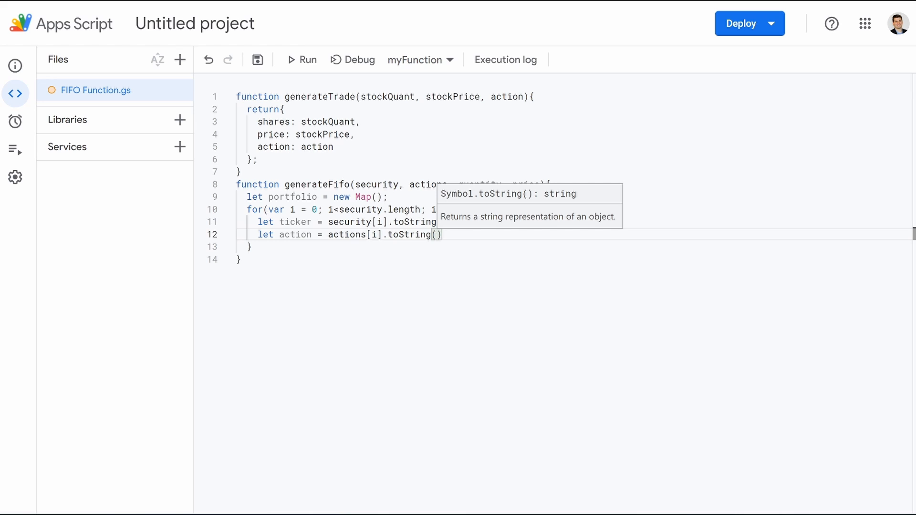
text();)
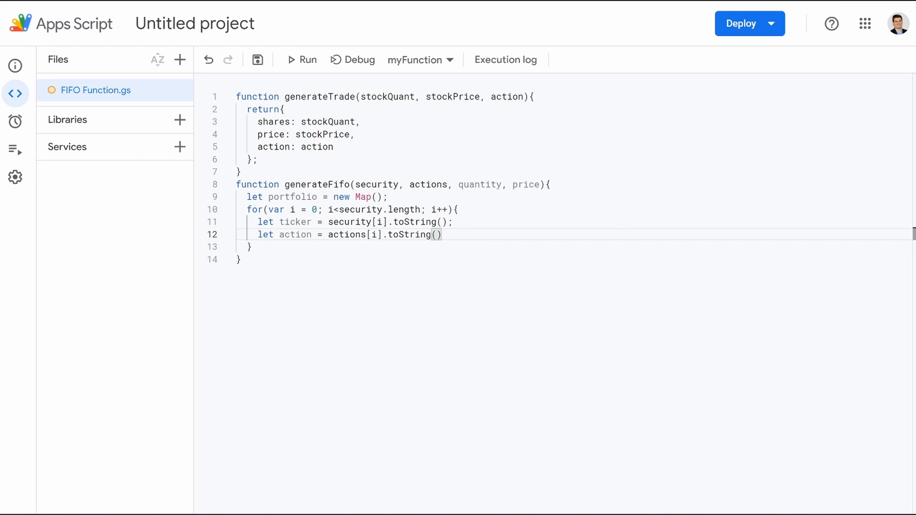
Below the action line, declare the quantity variable with let stockQuant = Number(quantity[i]);.
key(Return)
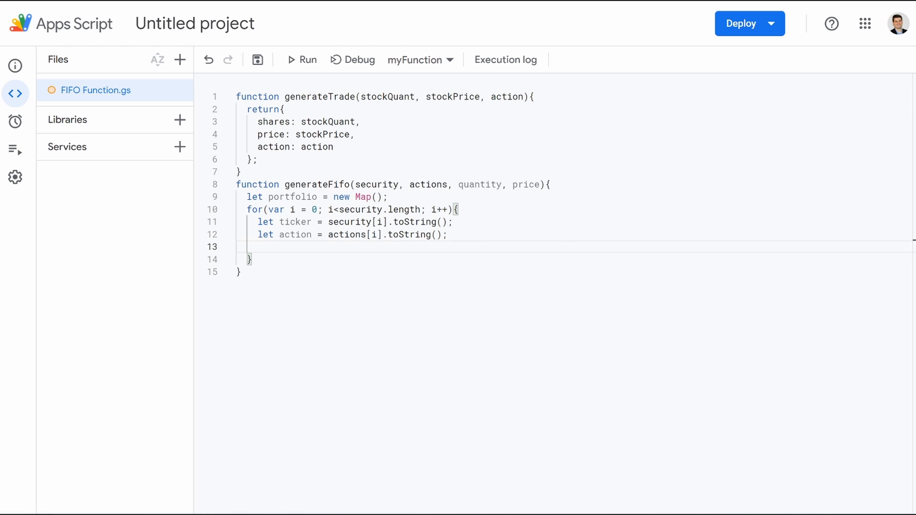
text(let stock)
key(Down)
key(Return)
text(= Number)
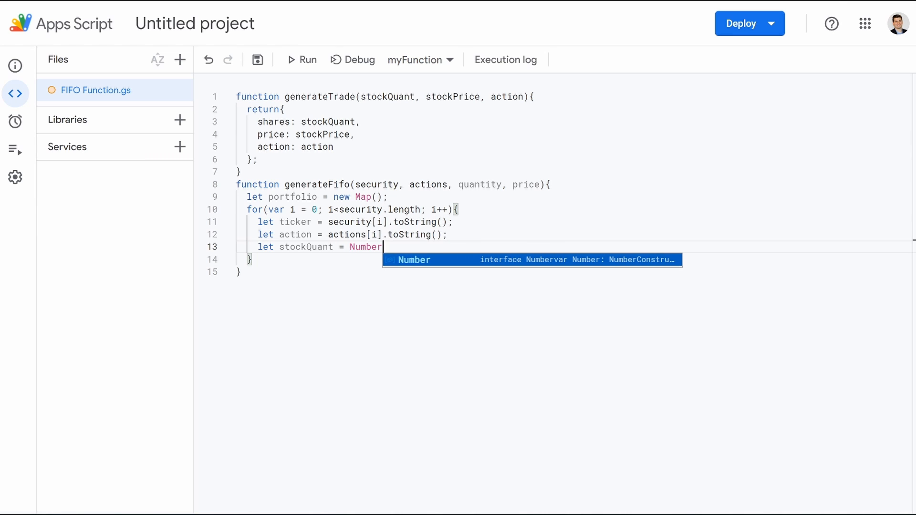
text((qua)
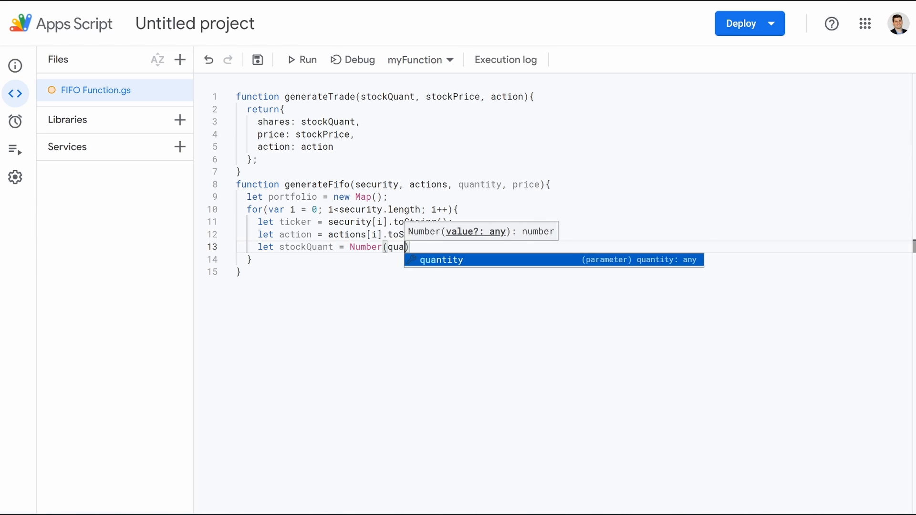
key(Return)
text([i)
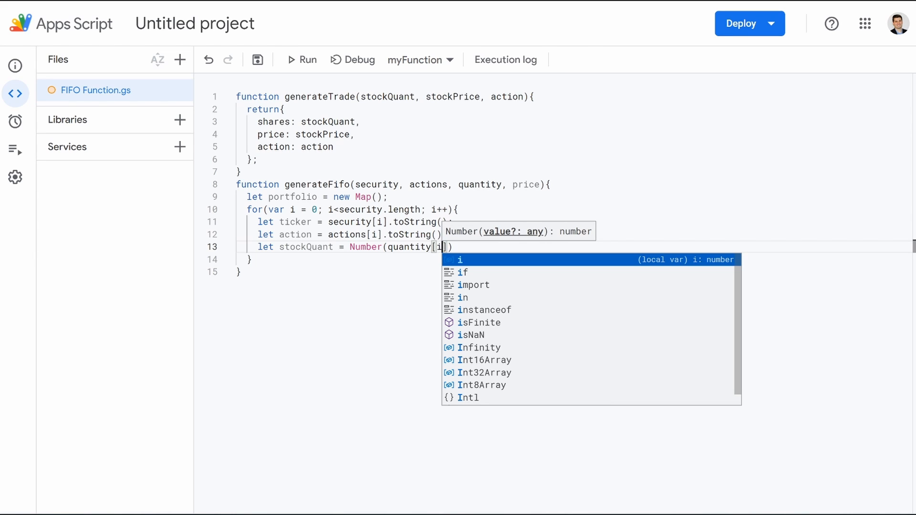
text(]);)
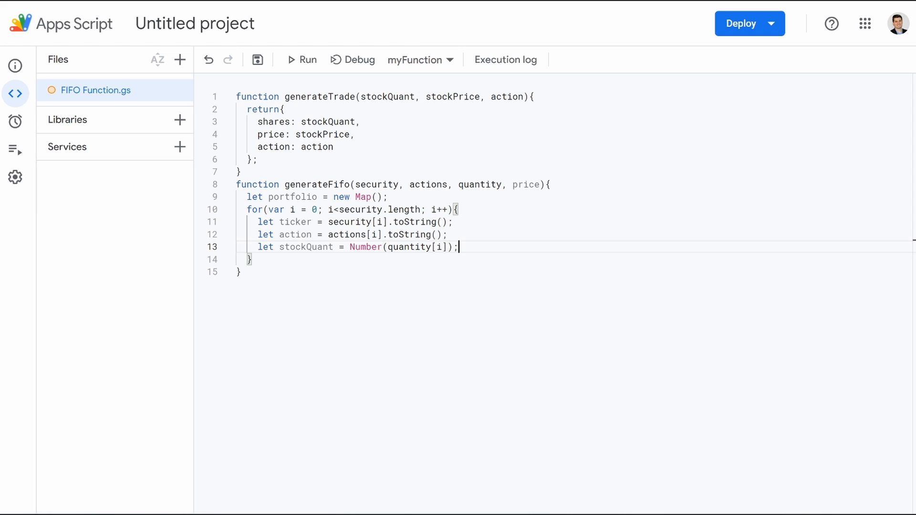
Below the stockQuant line, declare the price variable with let stockPrice = Number(price[i]);.
key(Return)
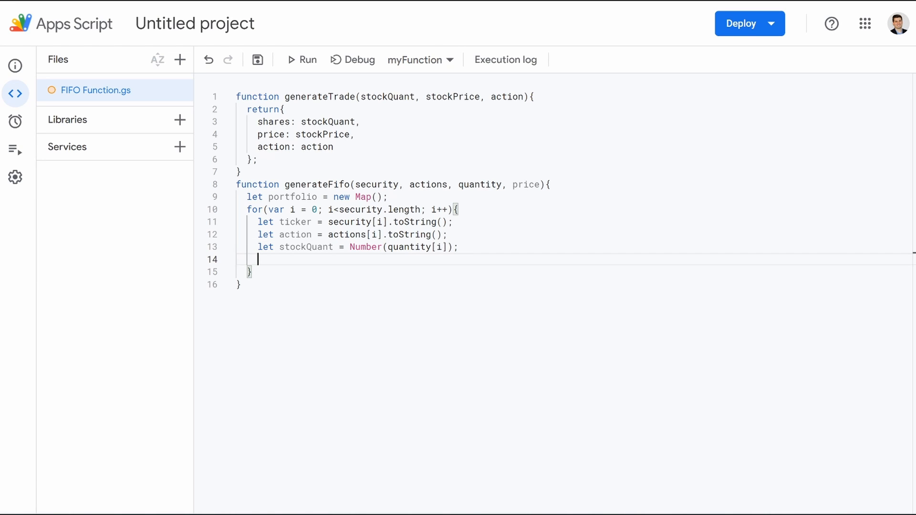
text(let)
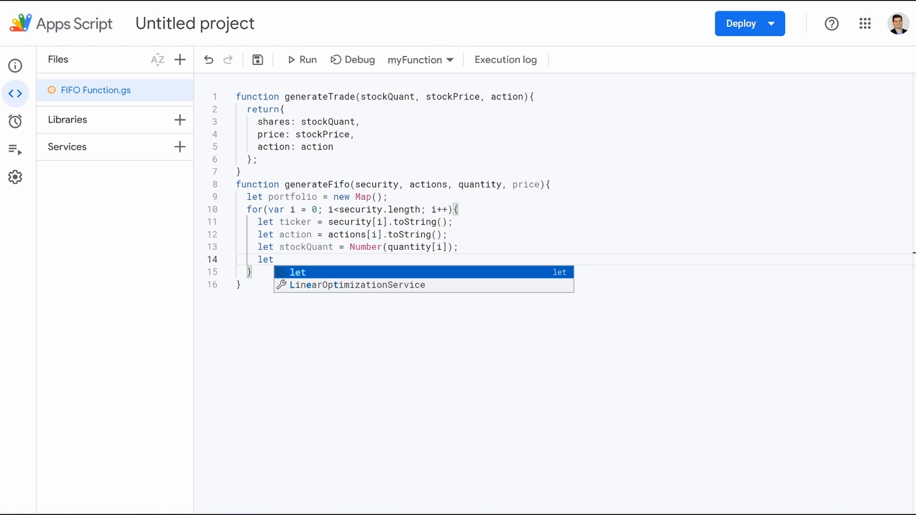
text( s)
key(Up)
key(Return)
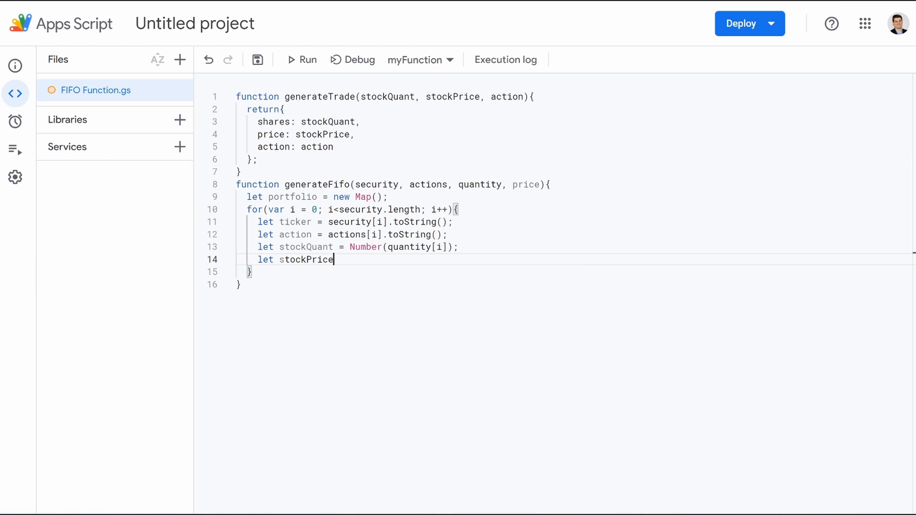
text(= Number)
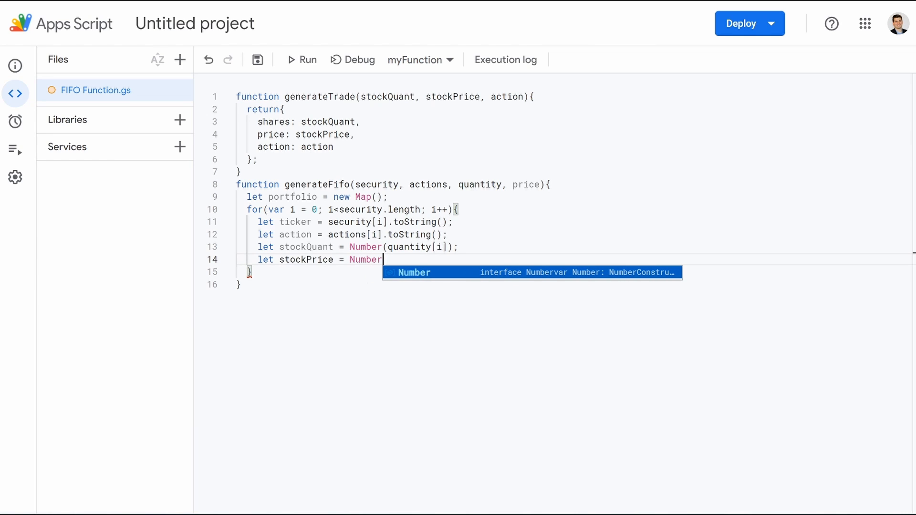
text((price)
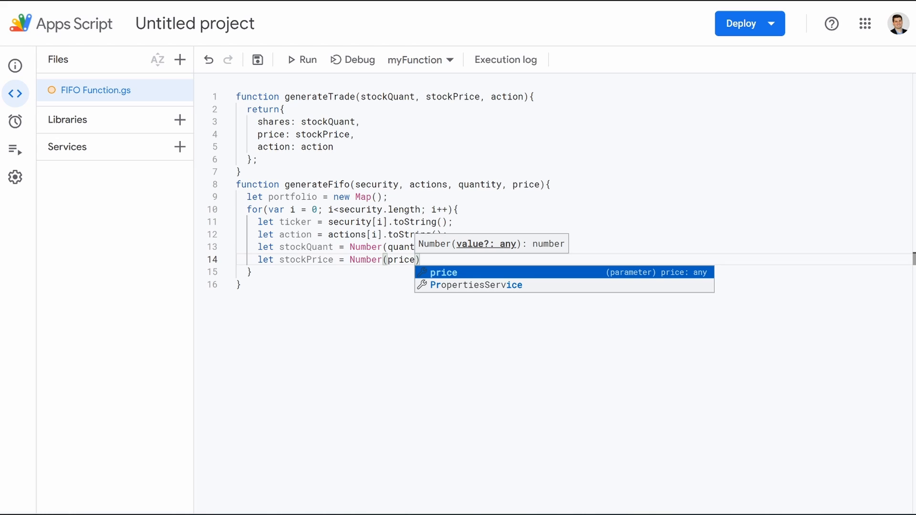
text([i]);)
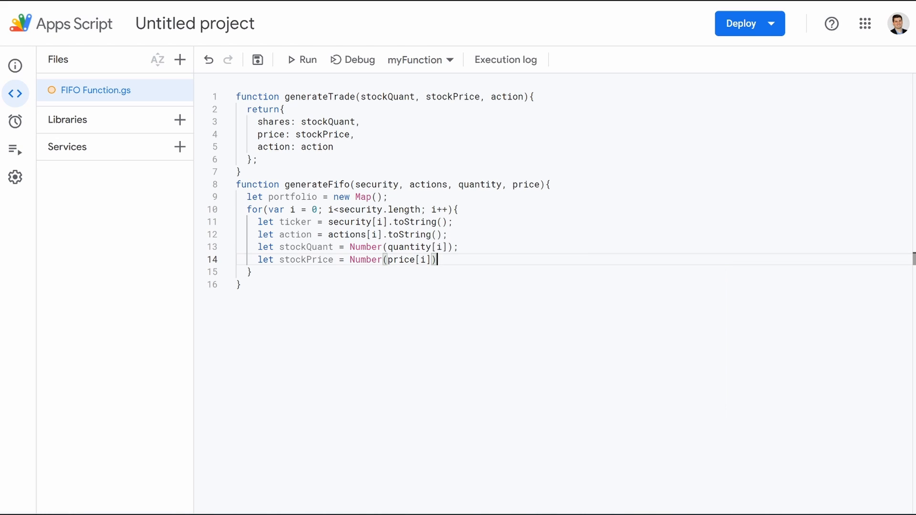
Below the stockPrice line, declare the trade variable with let trade = generateTrade(stockQuant,stockPrice,action);.
key(Return)
text(let )
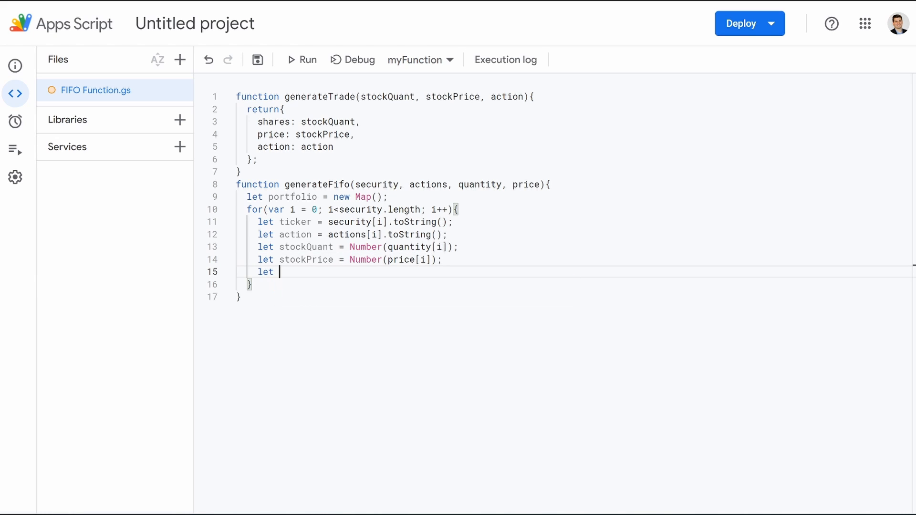
text(trade = gen)
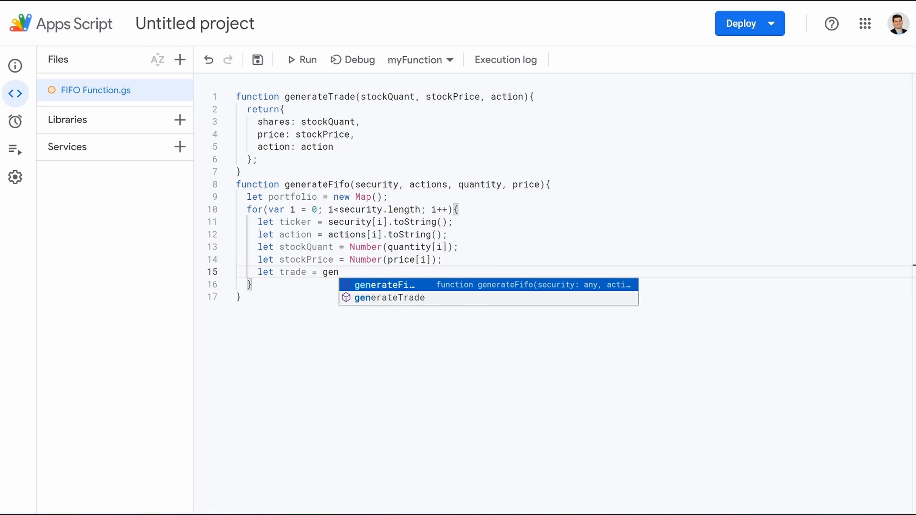
text(erateTrade(stock)
key(Down)
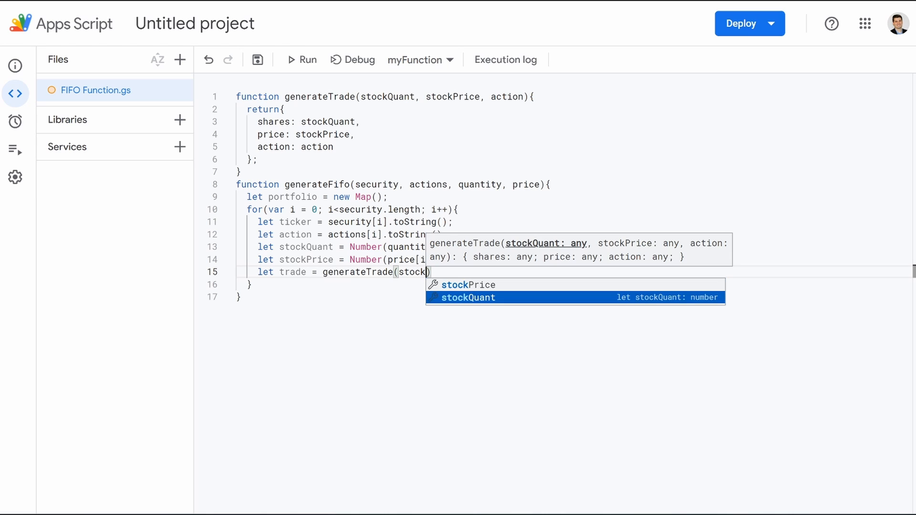
key(Return)
text(,)
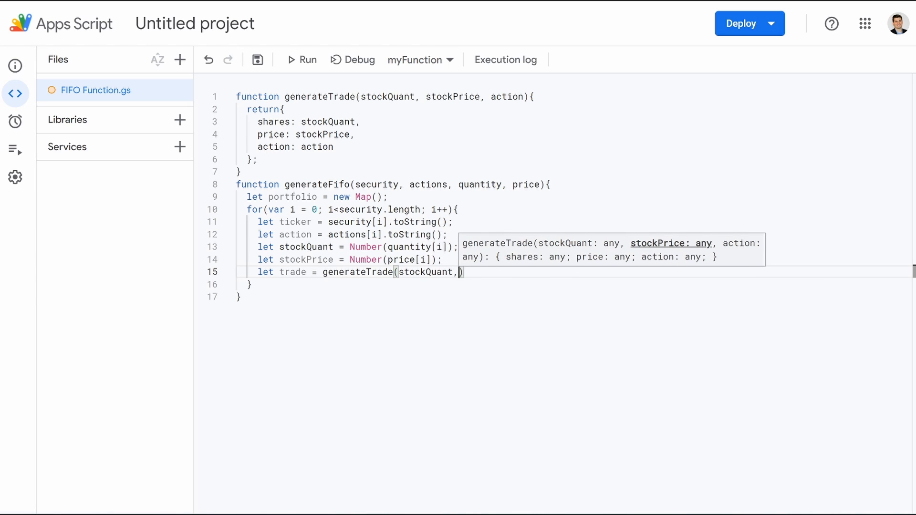
text(stock)
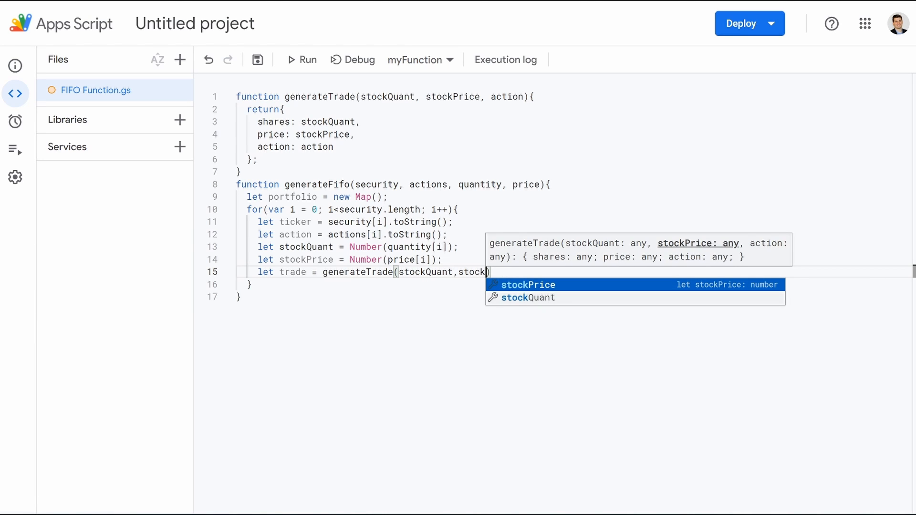
key(Return)
text(,action)
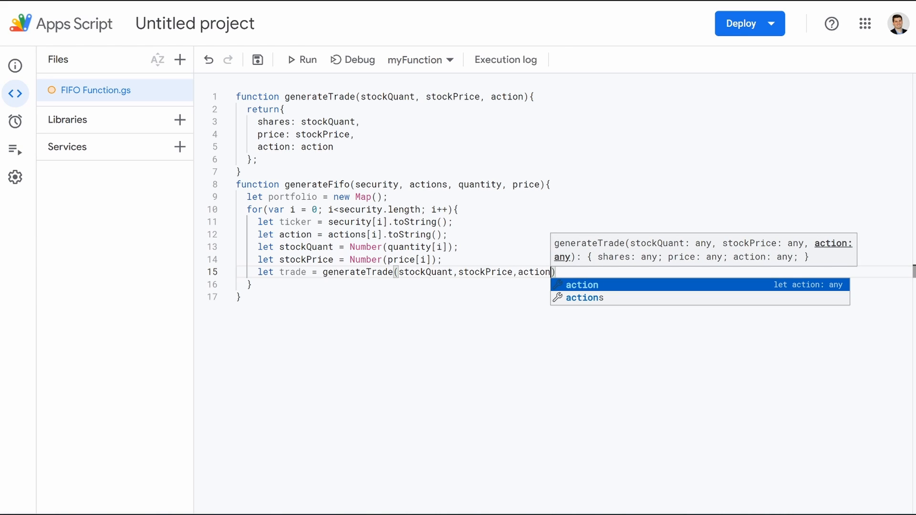
text();)
Below the trade line, add the condition if(action == "Buy" || action.toUpperCase() == "DRIP") with an opening brace.
key(Return)
text(i)
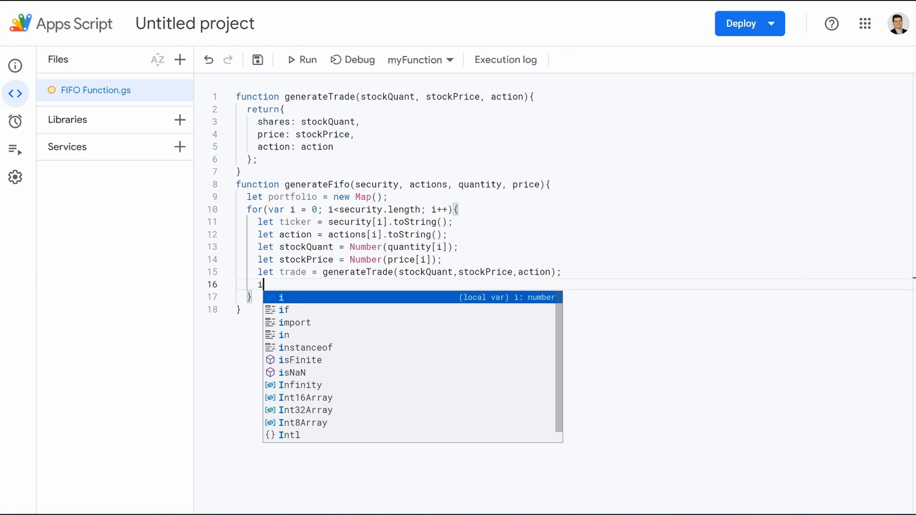
text(f()
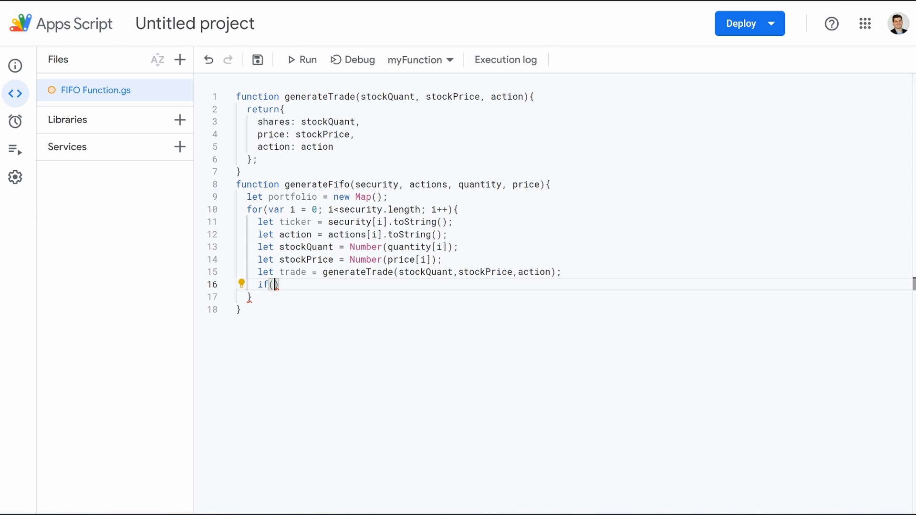
text(action == "Buy" || action)
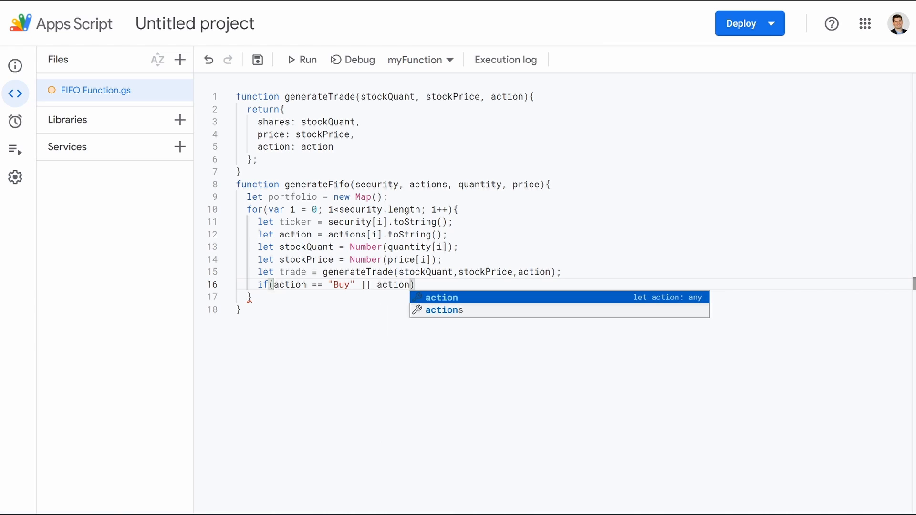
text(.toU)
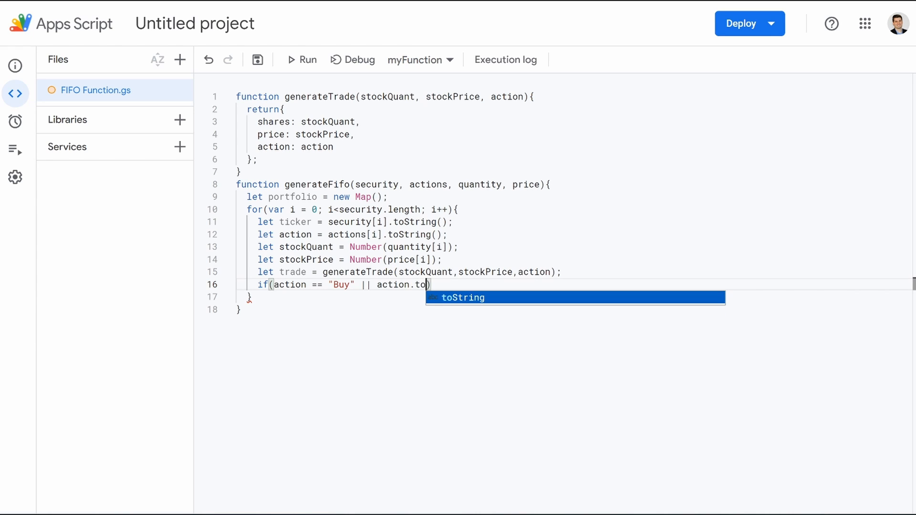
text(pperCase())
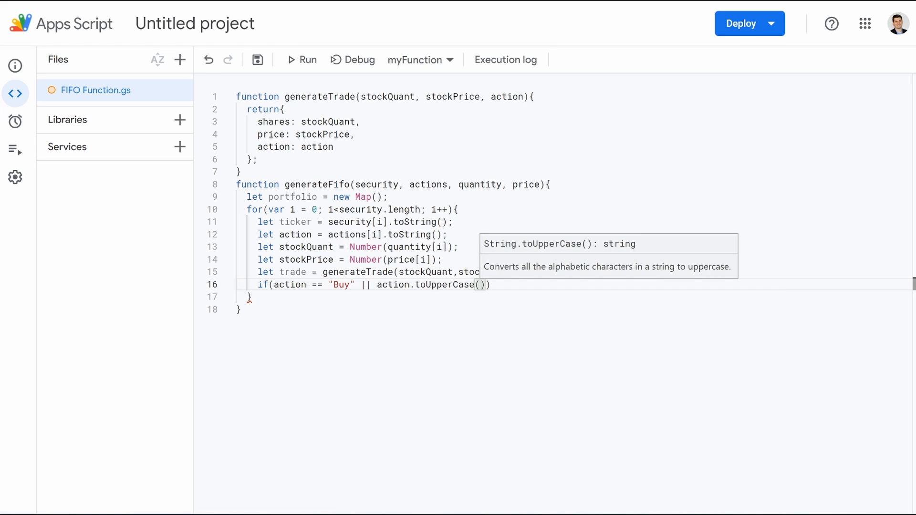
text( == "DRIP"){)
Inside the Buy/DRIP condition, declare the active trades with let activeTrades = portfolio.get(ticker);.
key(Return)
text(let)
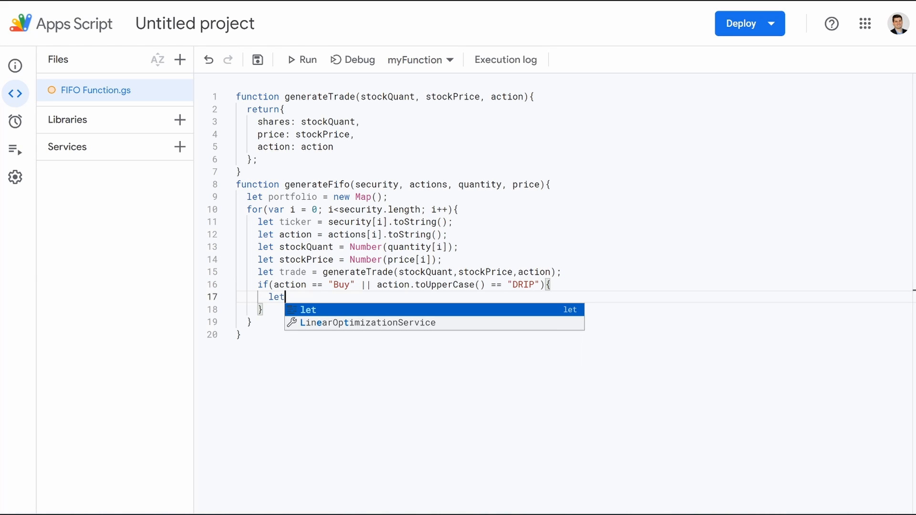
text( active)
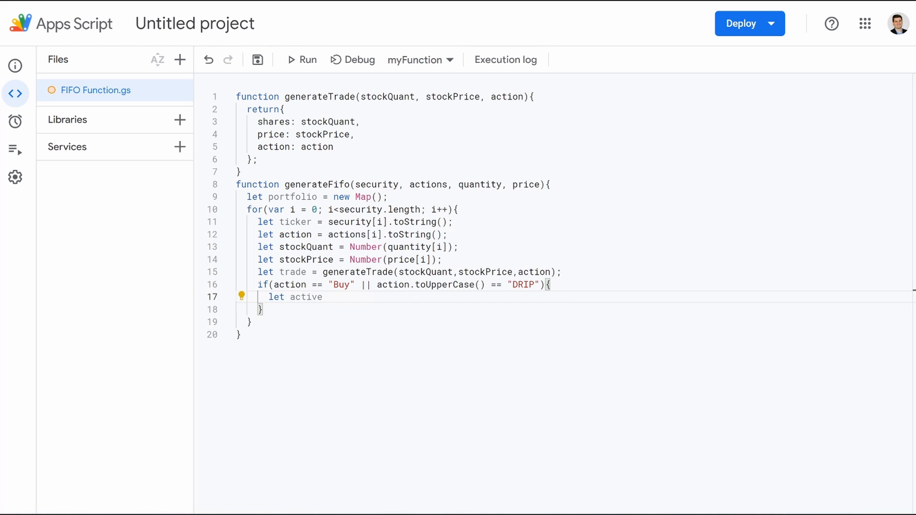
text(Trades = portfolio)
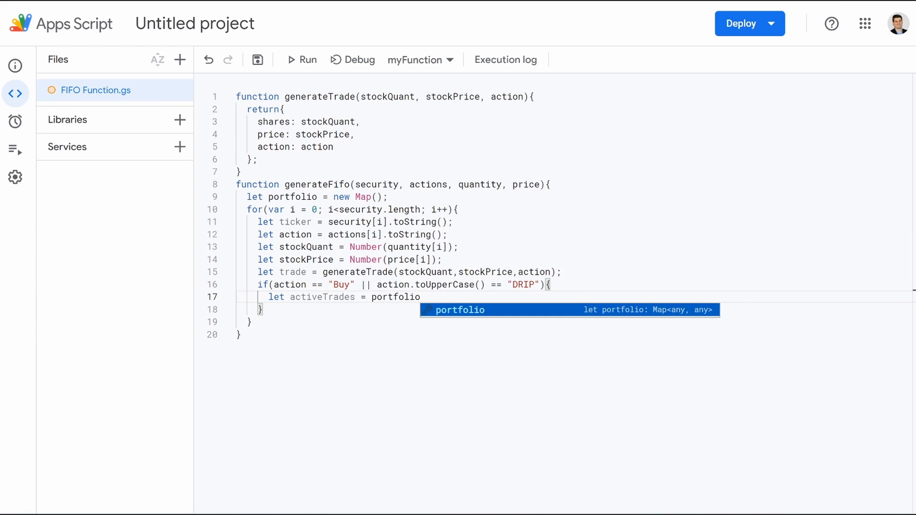
text(.get()
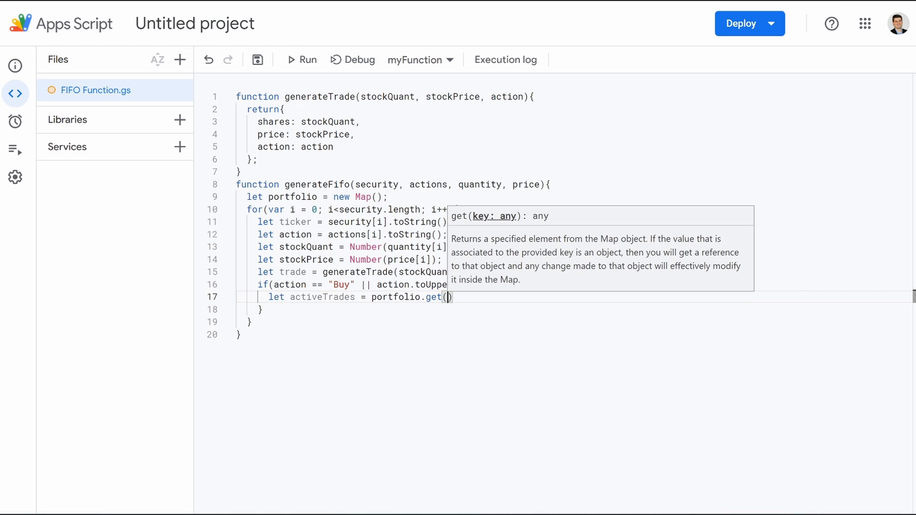
text(ticker)
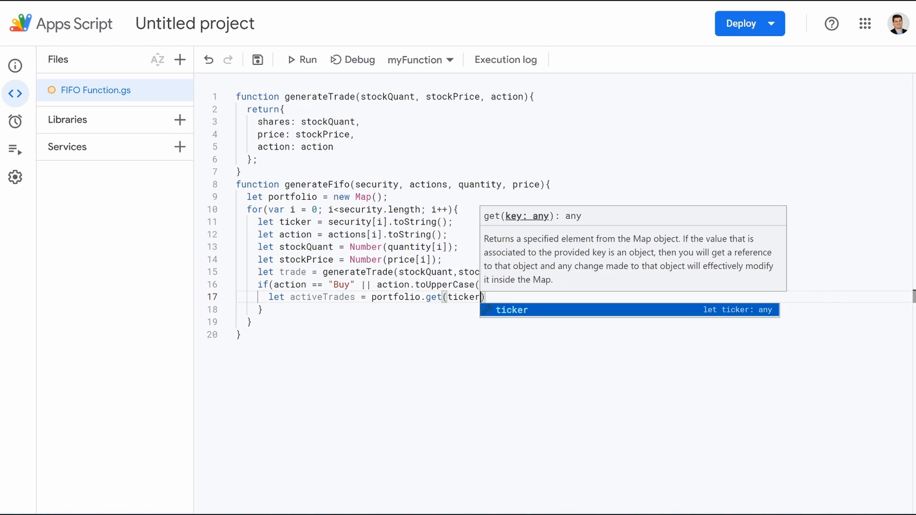
text();)
Below the activeTrades line, add the nested check if (activeTrades == null) with an opening brace.
key(Return)
text(if )
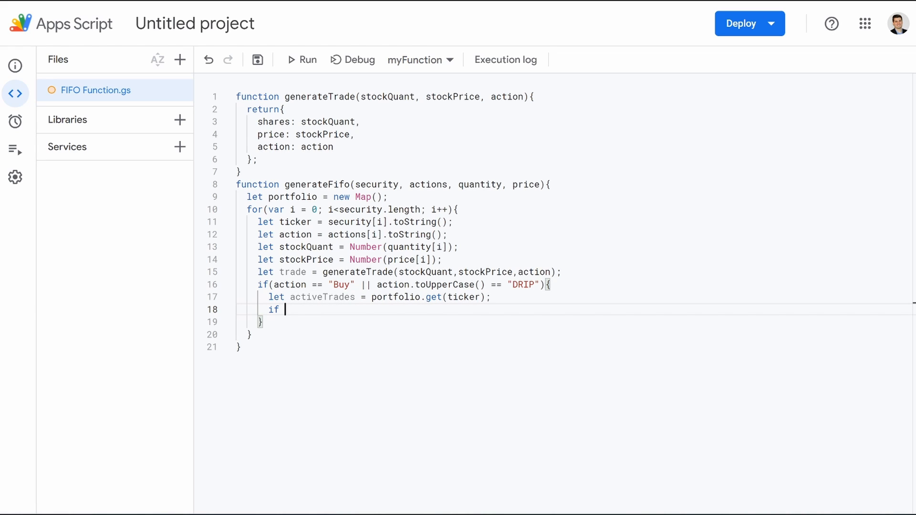
text((activeTr)
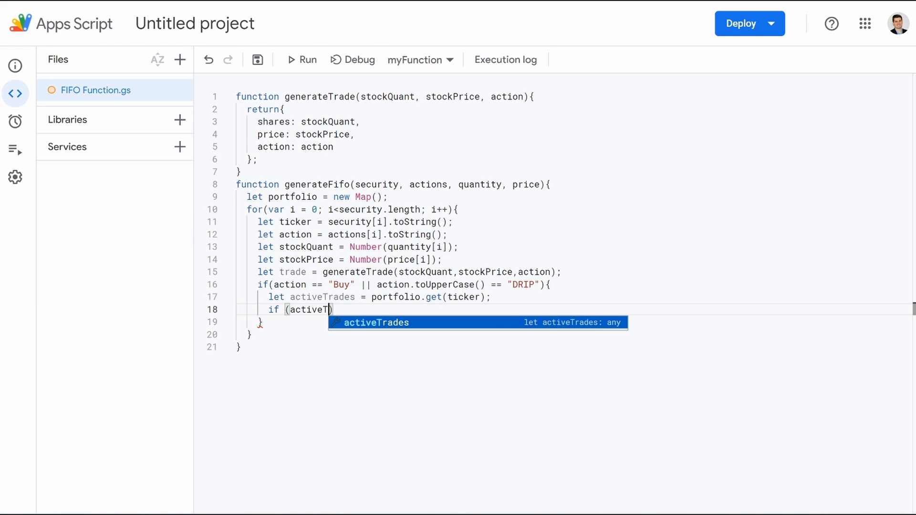
key(Return)
text(== nu)
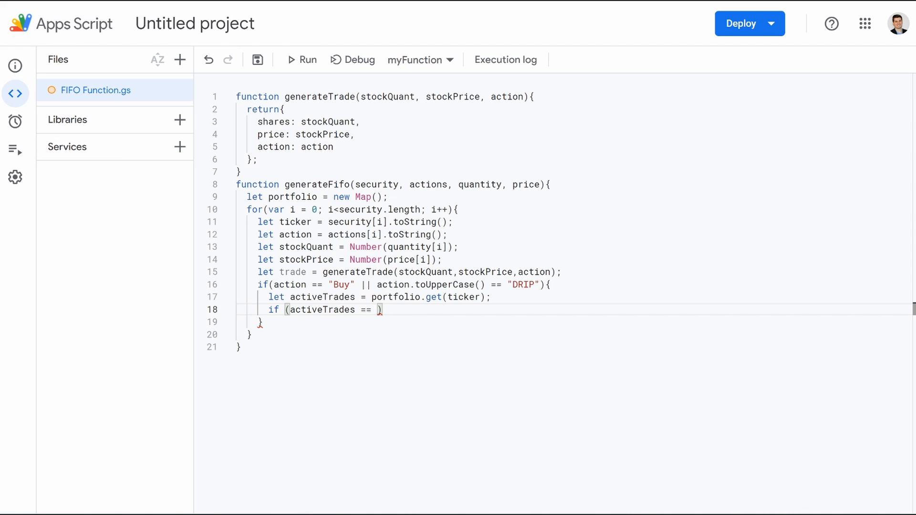
text(ll)
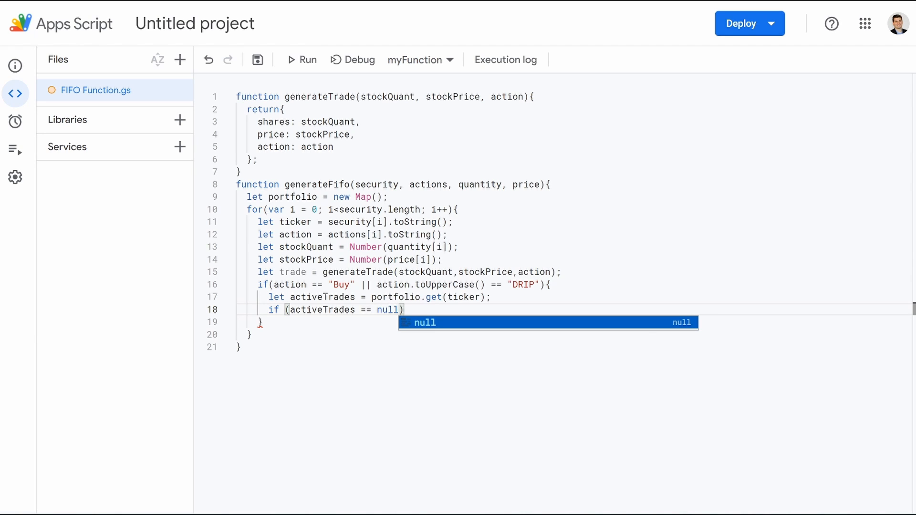
key(Right)
text({)
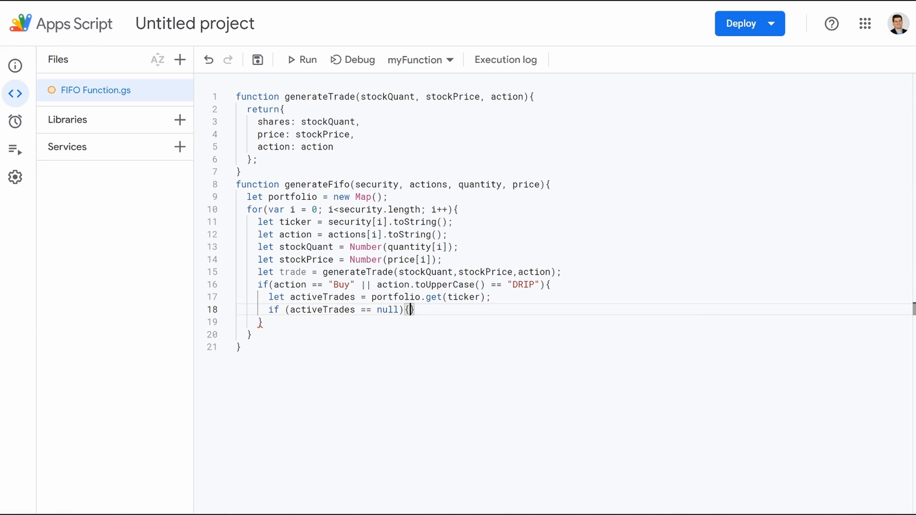
Inside the null check, store the first trade for the ticker with portfolio.set(ticker, [trade]);.
key(Return)
text(por)
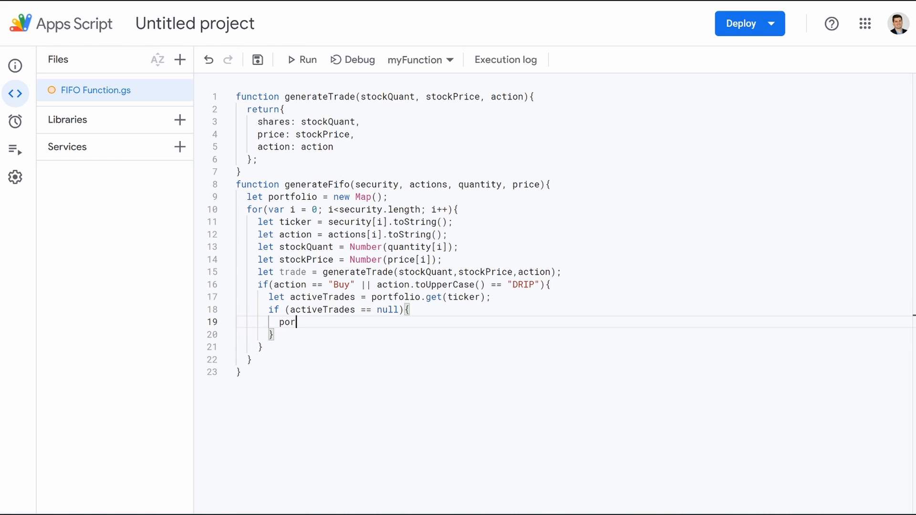
text(t)
key(Return)
text(.set)
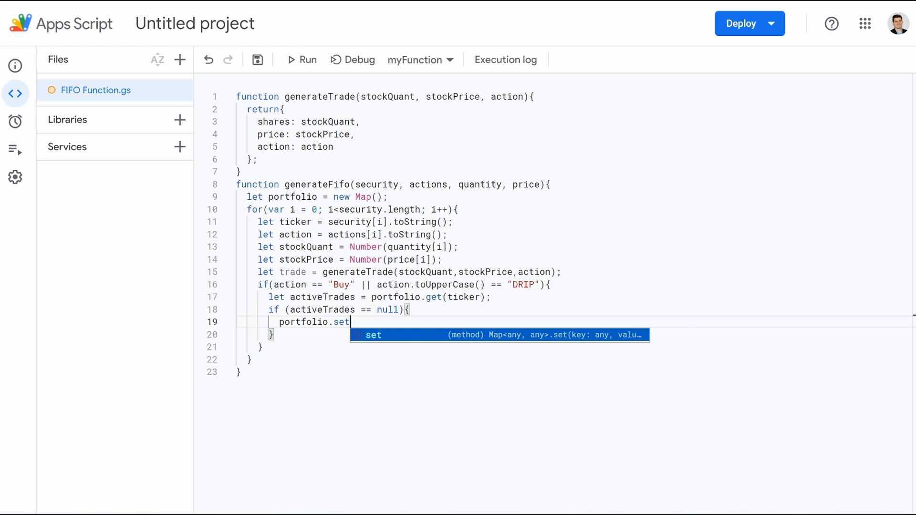
text((ticker)
key(Escape)
text(, [trade)
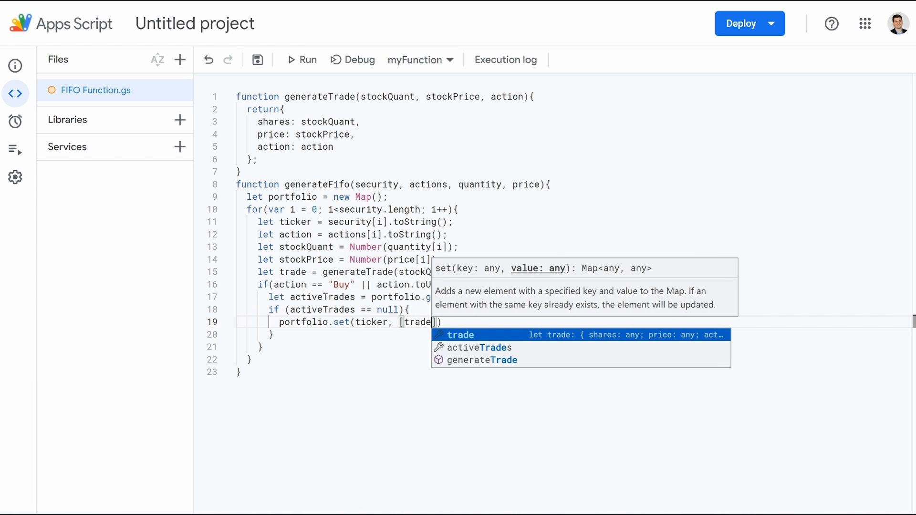
text(]);)
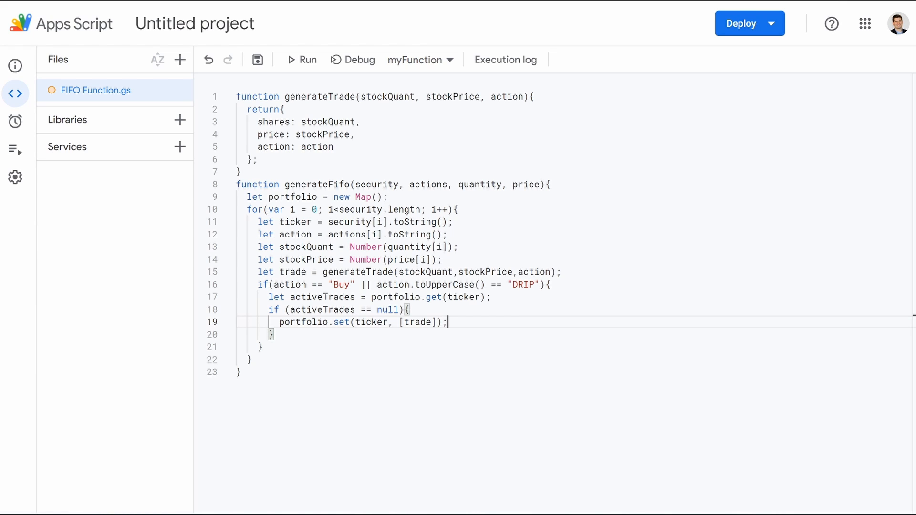
Add an else branch to the null check that appends the trade with activeTrades.push(trade);.
click(275, 334)
text(else )
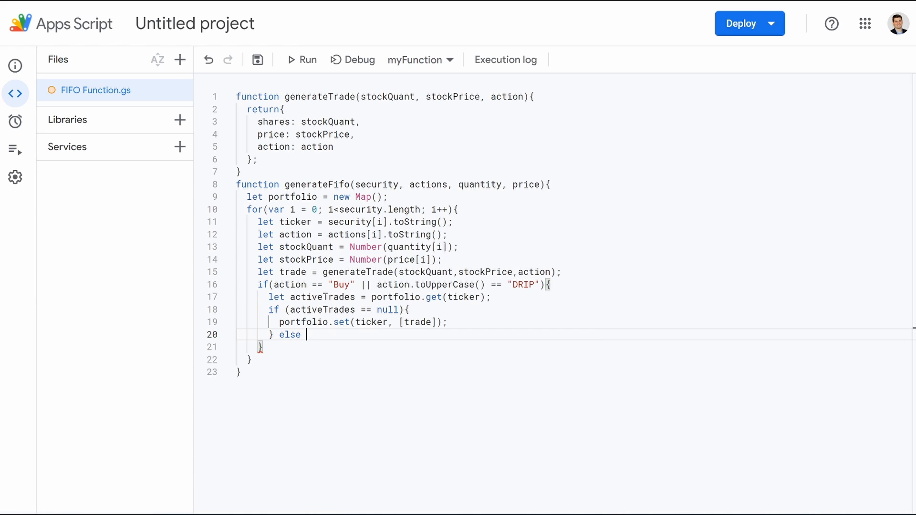
text({)
key(Return)
text(ac)
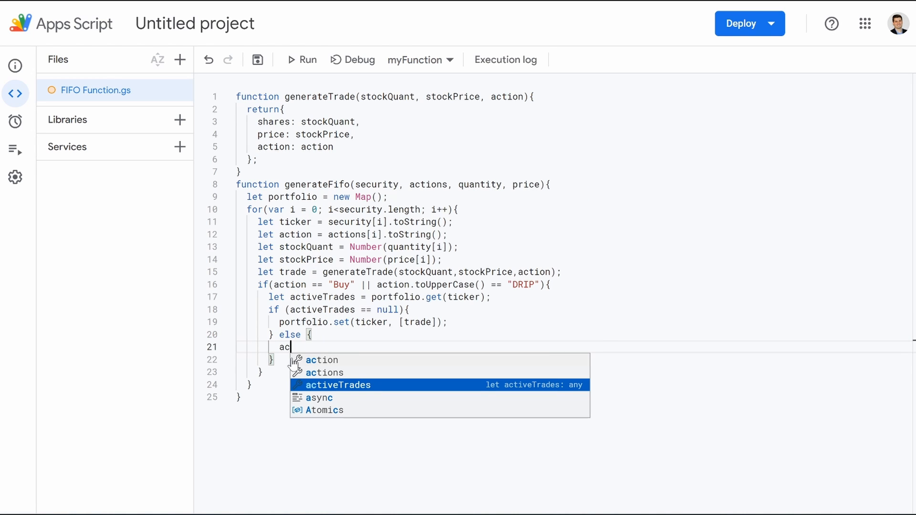
key(Return)
text(.)
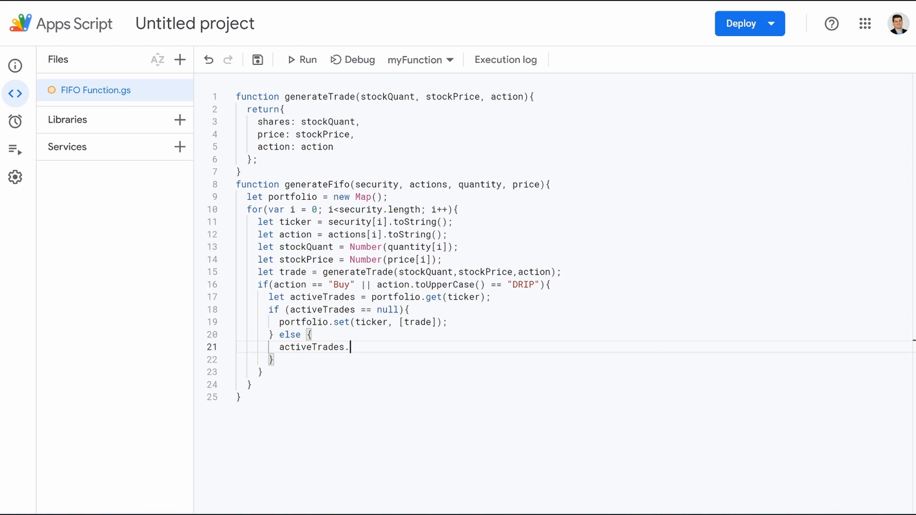
text(push(trade)
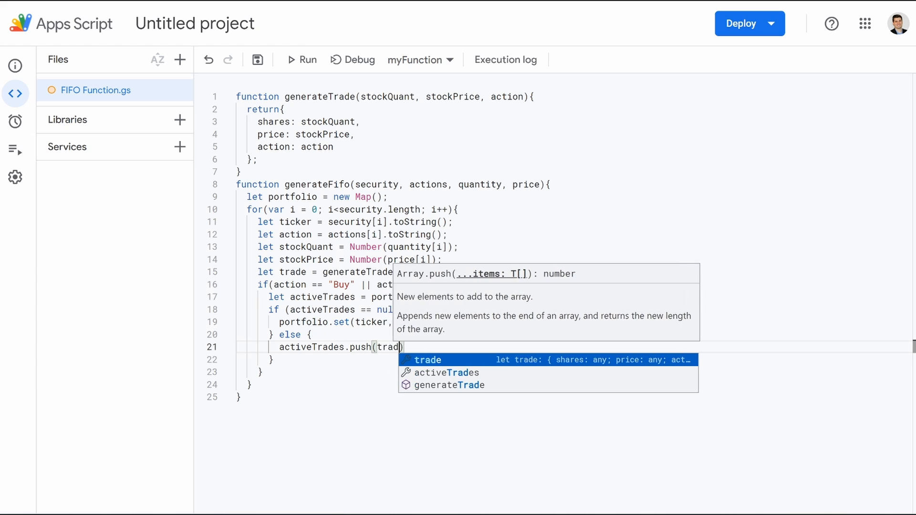
text();)
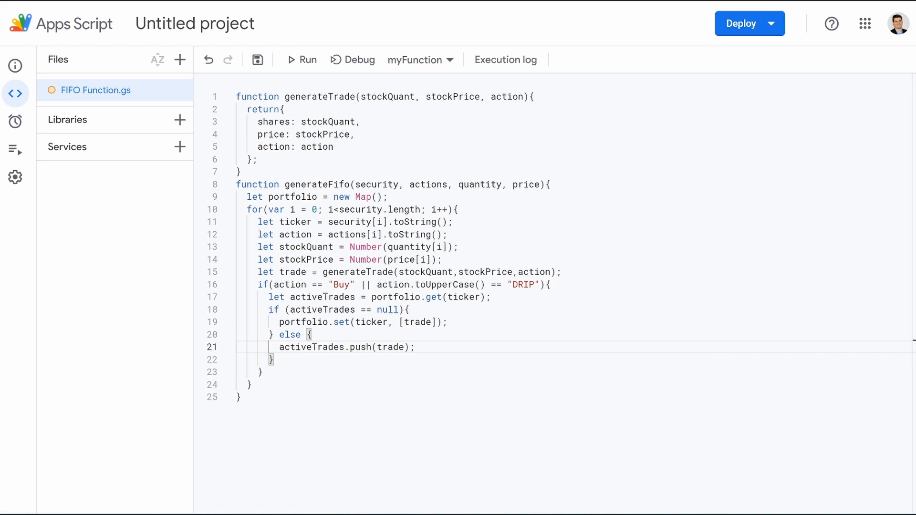
Below the Buy/DRIP block, add the condition if(action.toUpperCase() == "SPLIT") with an opening brace.
click(274, 359)
click(262, 372)
key(Return)
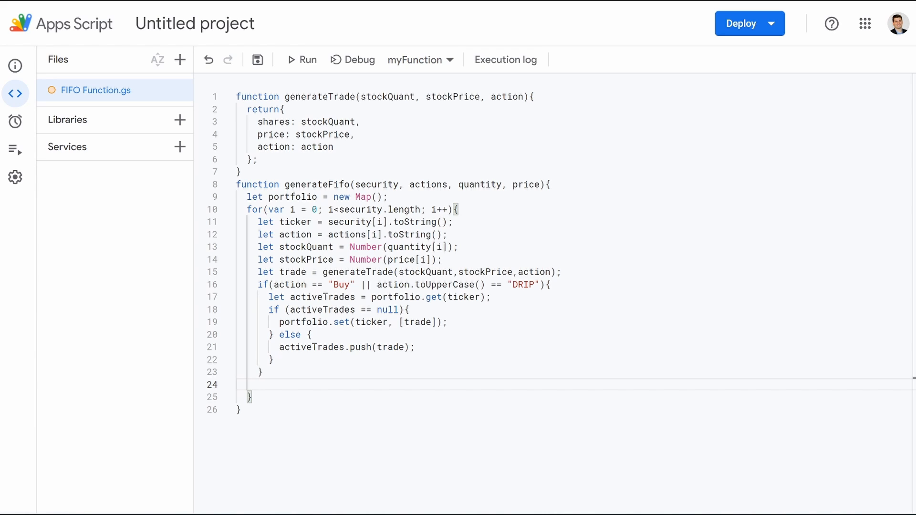
text(if)
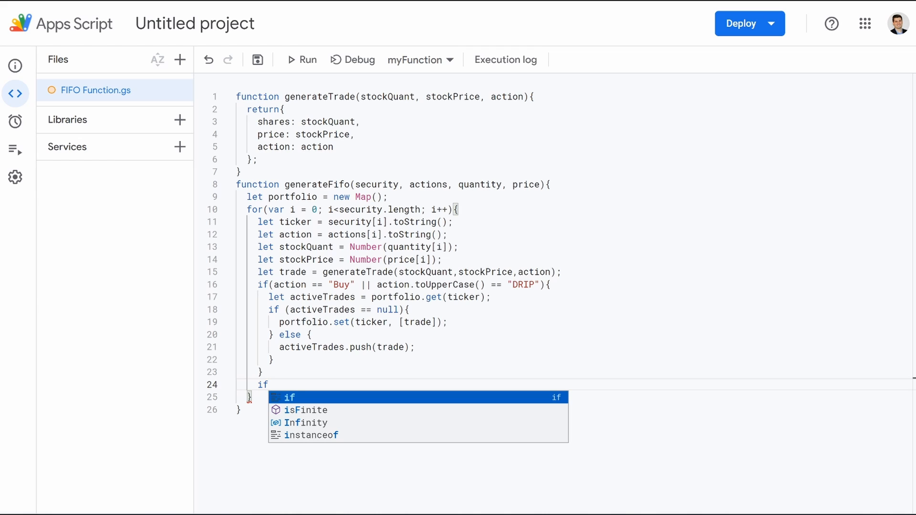
text(()
key(BackSpace)
text((ac)
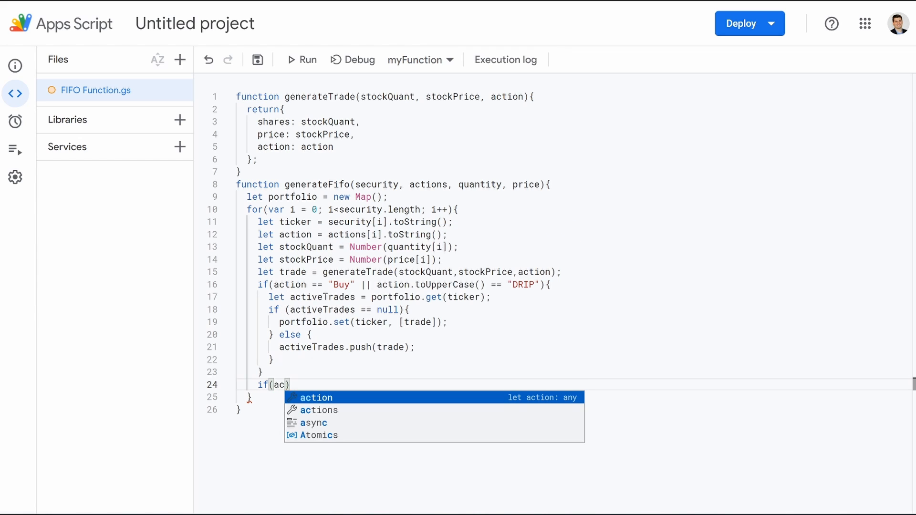
key(Return)
text(.to)
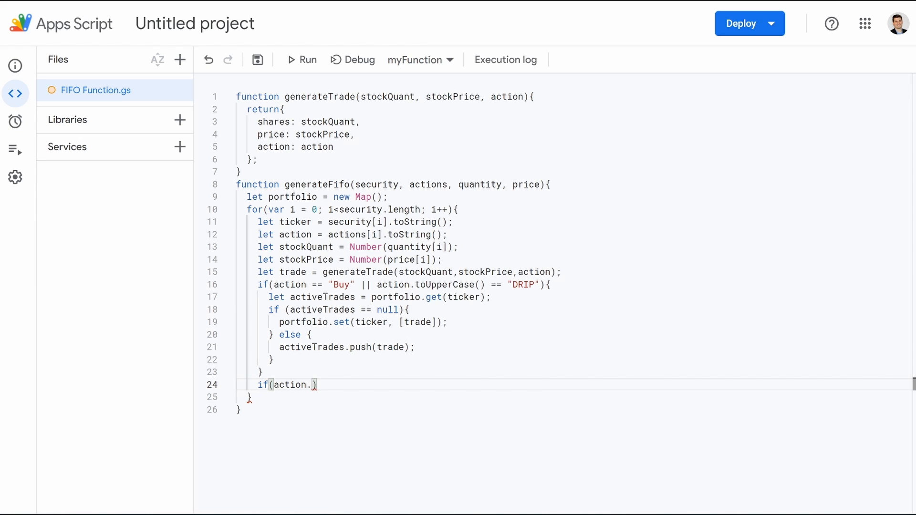
key(Down)
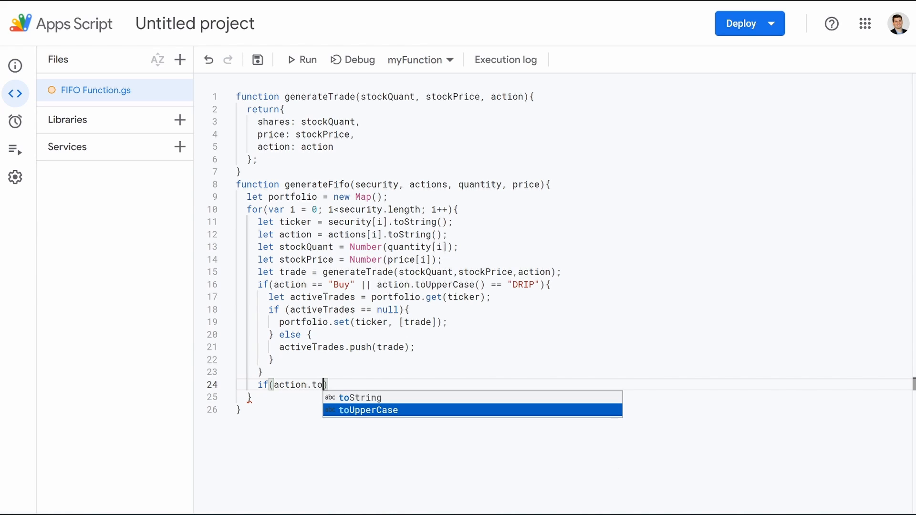
key(Return)
text(()
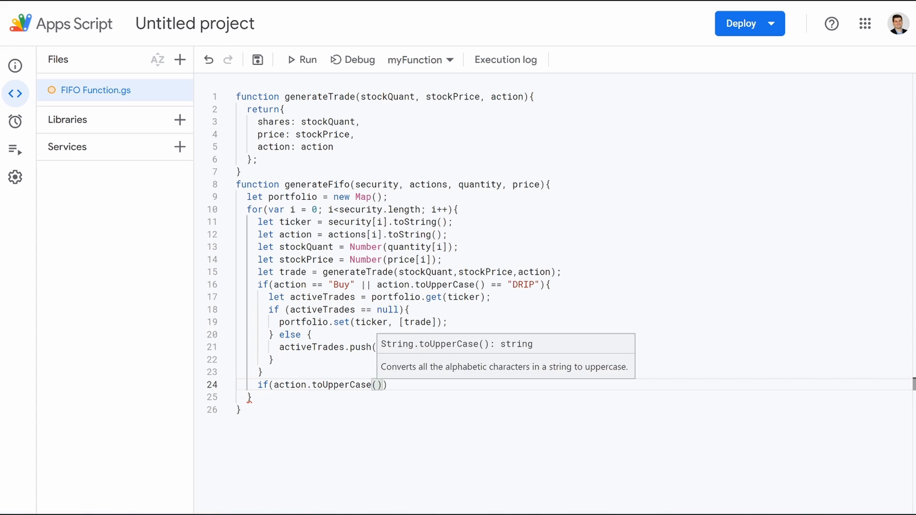
text())
text( ==)
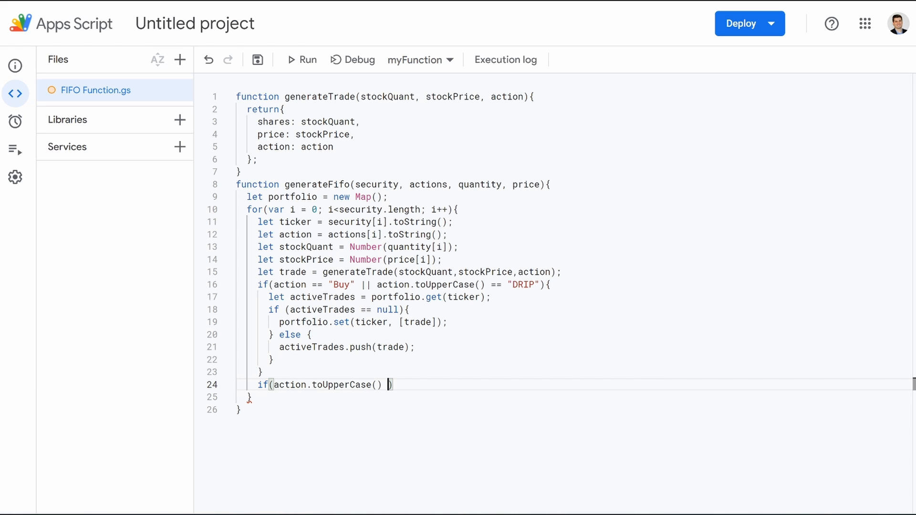
text( "SPLIT"){)
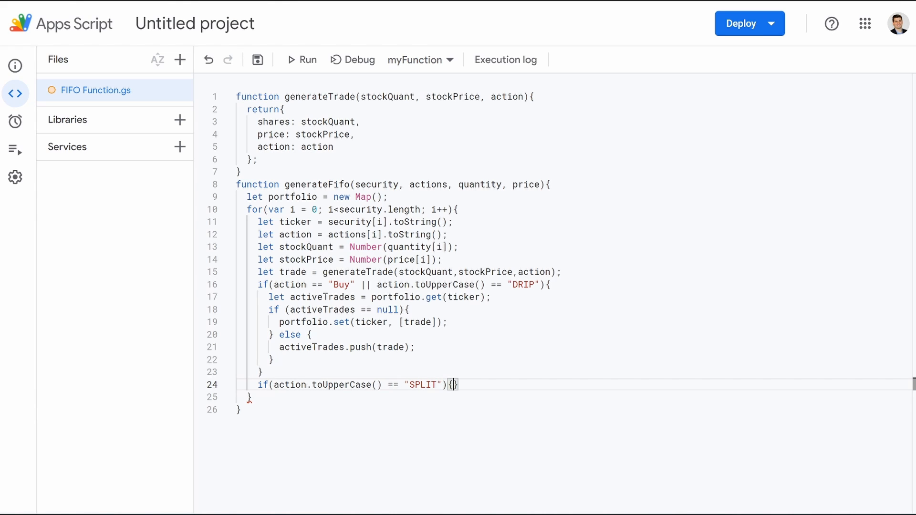
Inside the SPLIT condition, declare the active trades with let activeTrades = portfolio.get(ticker);.
key(Return)
text(le)
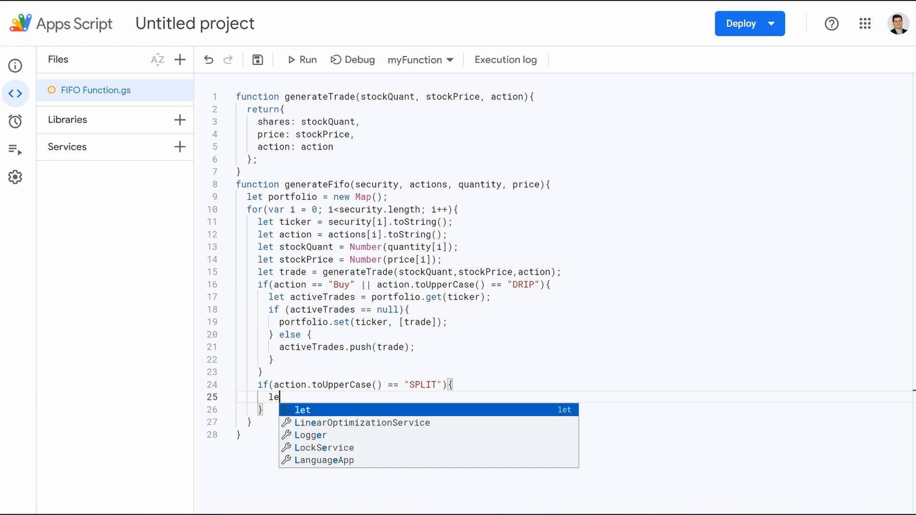
text(taction)
key(BackSpace)
key(BackSpace)
key(BackSpace)
key(BackSpace)
key(BackSpace)
key(BackSpace)
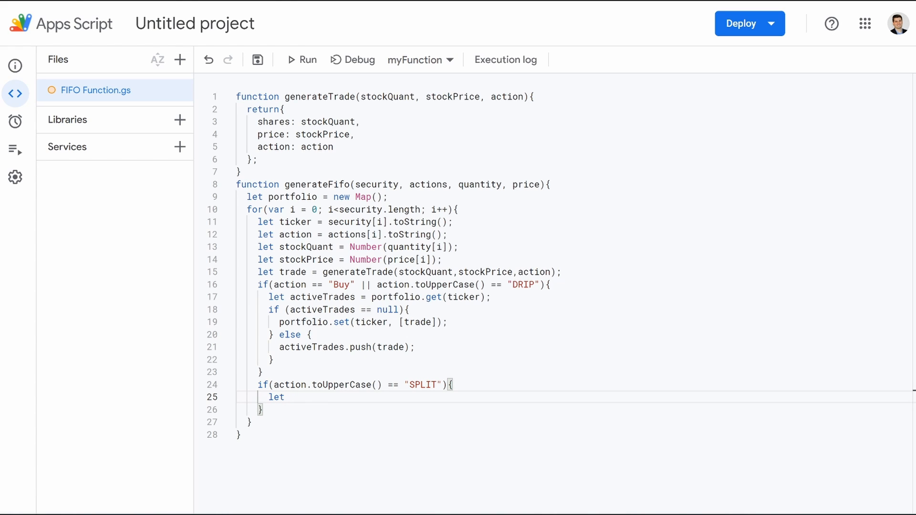
text(ac)
key(Down)
key(Down)
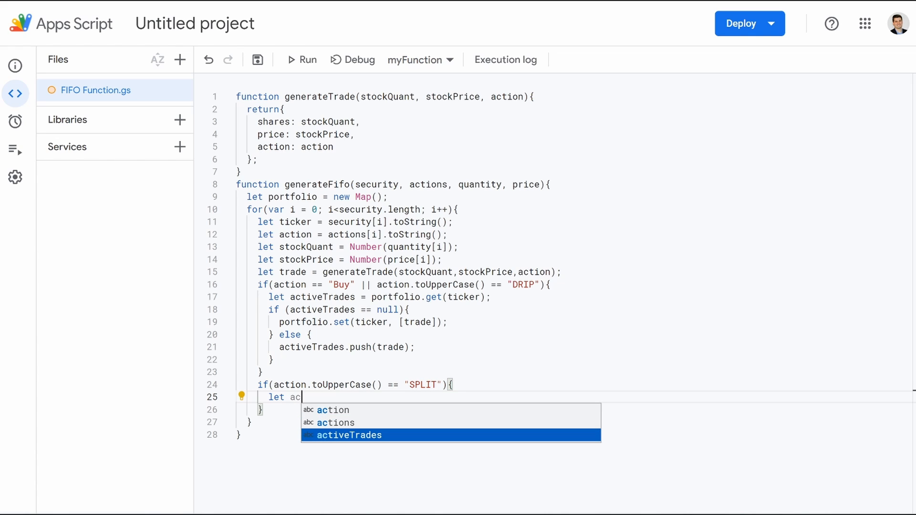
click(236, 409)
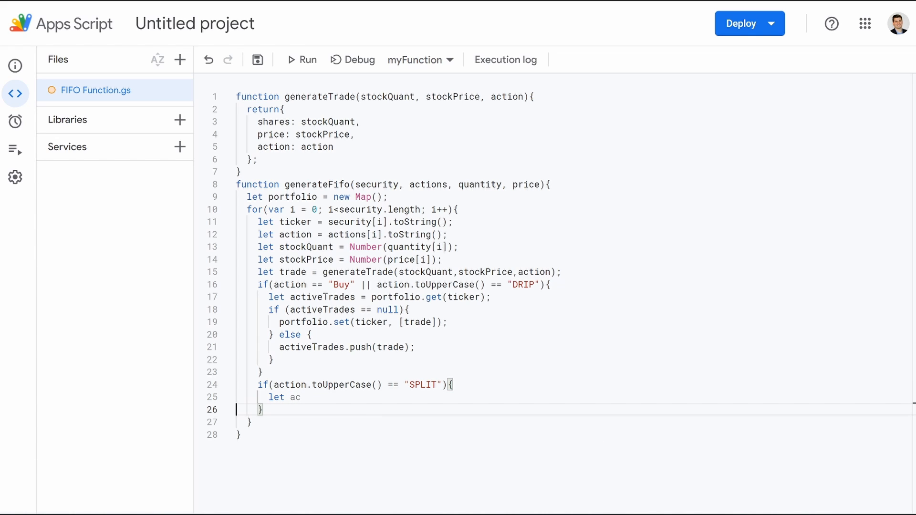
click(302, 397)
text(tiveTrades = )
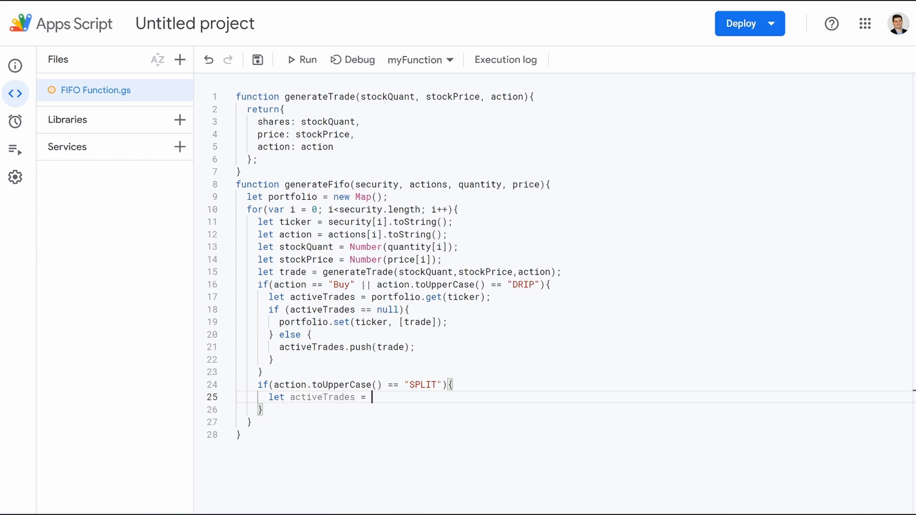
text(portfolio.get)
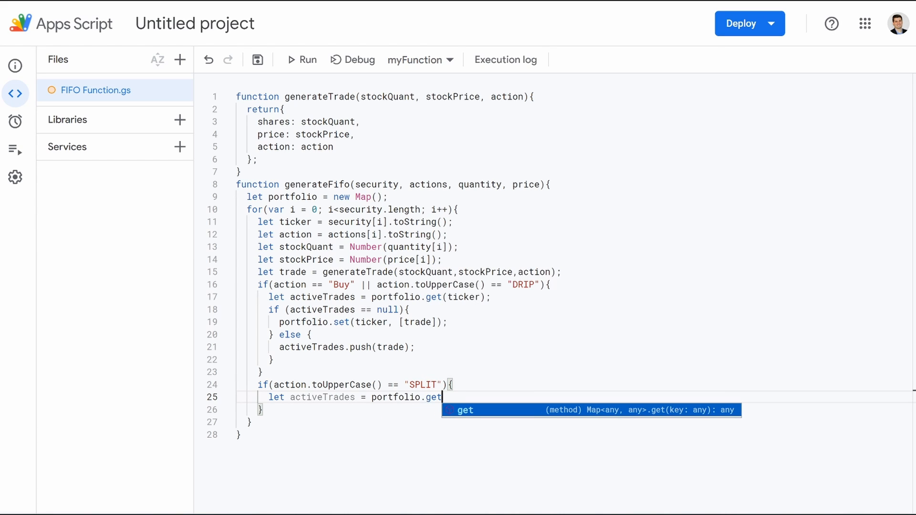
text((ticker)
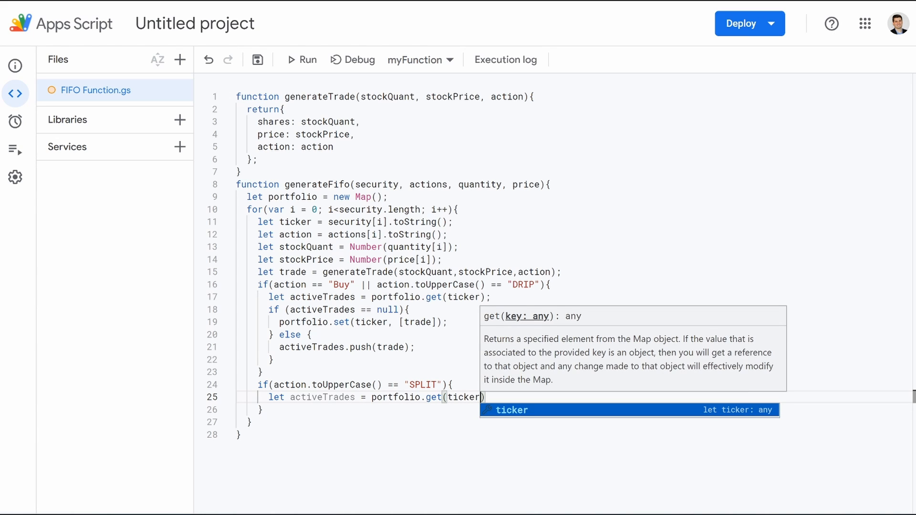
key(Escape)
key(Right)
text(;)
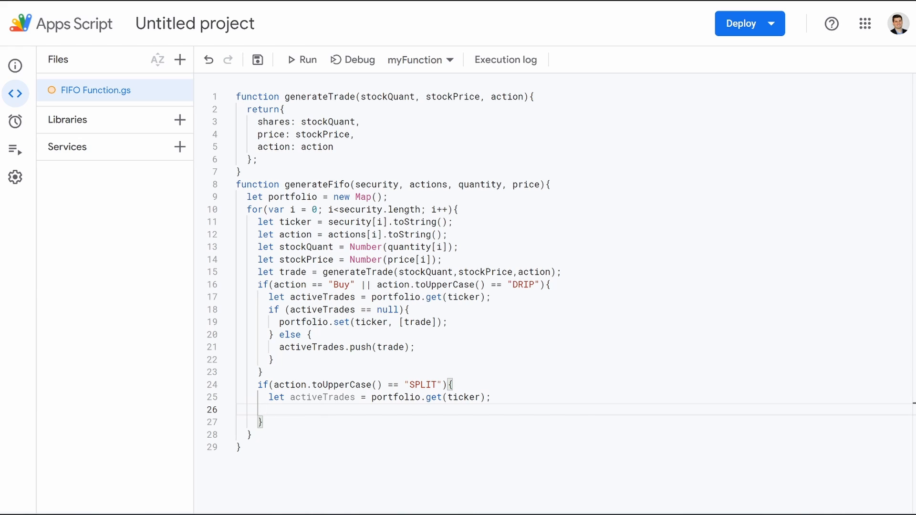
Below the SPLIT block's activeTrades line, declare the split ratio with let ratio = quantity[i].toString().split(":");.
text(let ratio = qua)
key(Return)
text([i)
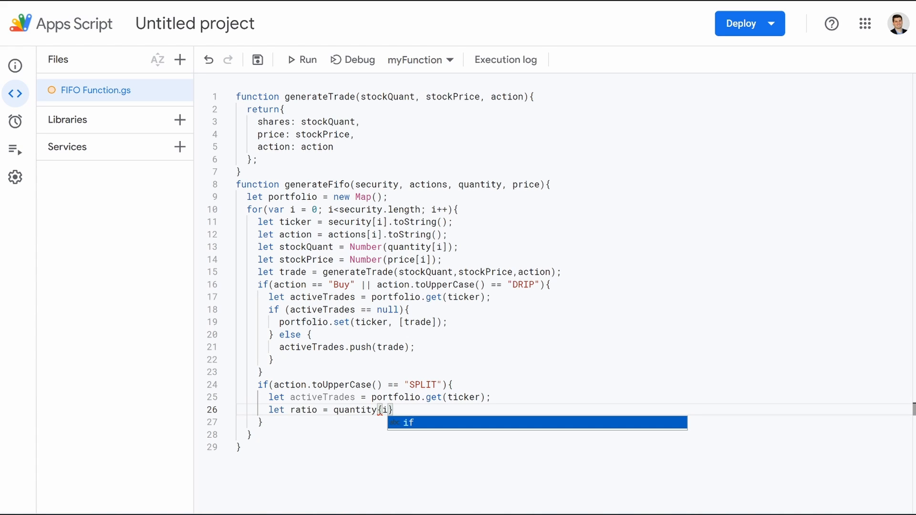
key(BackSpace)
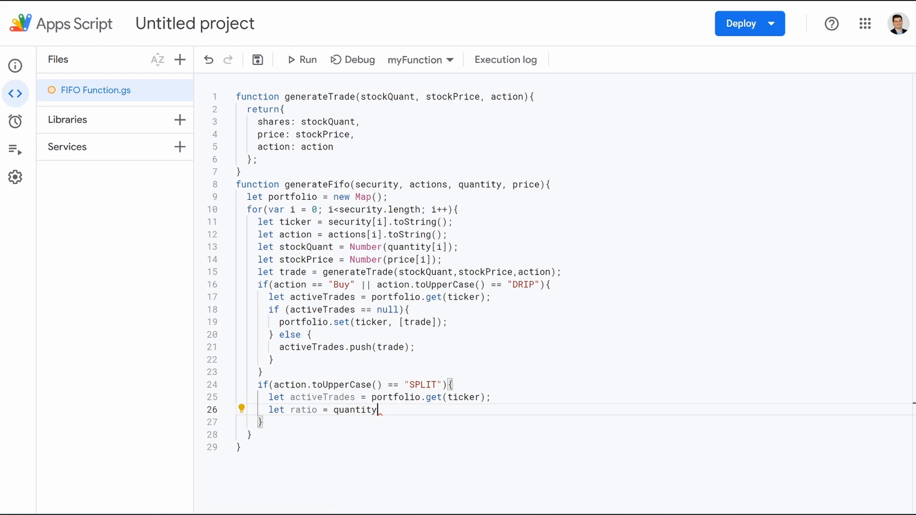
text(i)
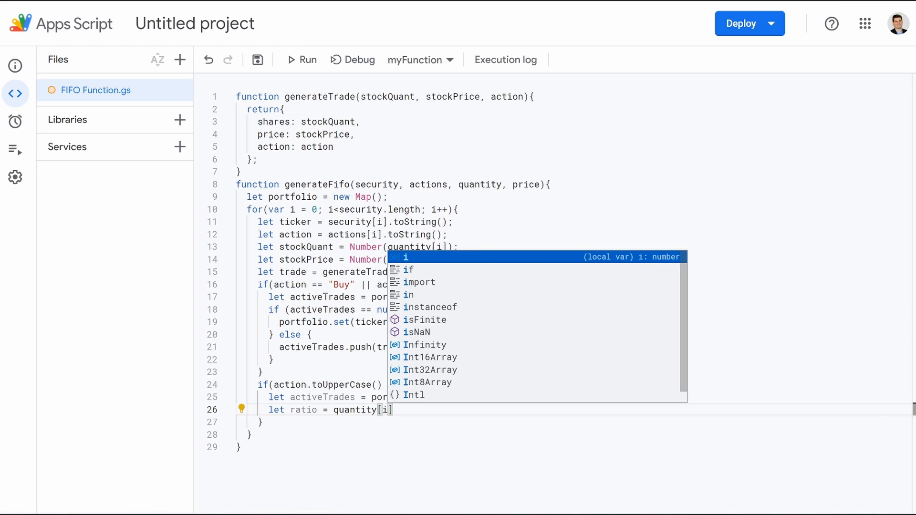
text(].toS)
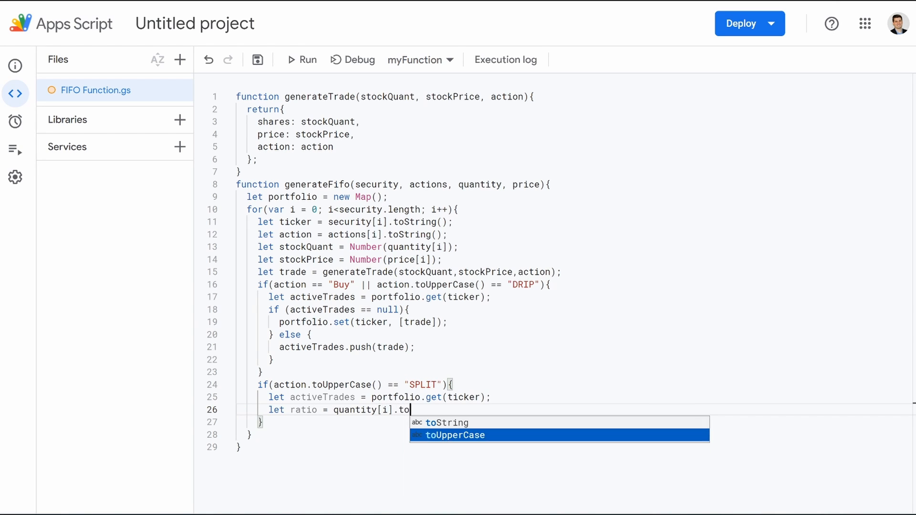
key(Return)
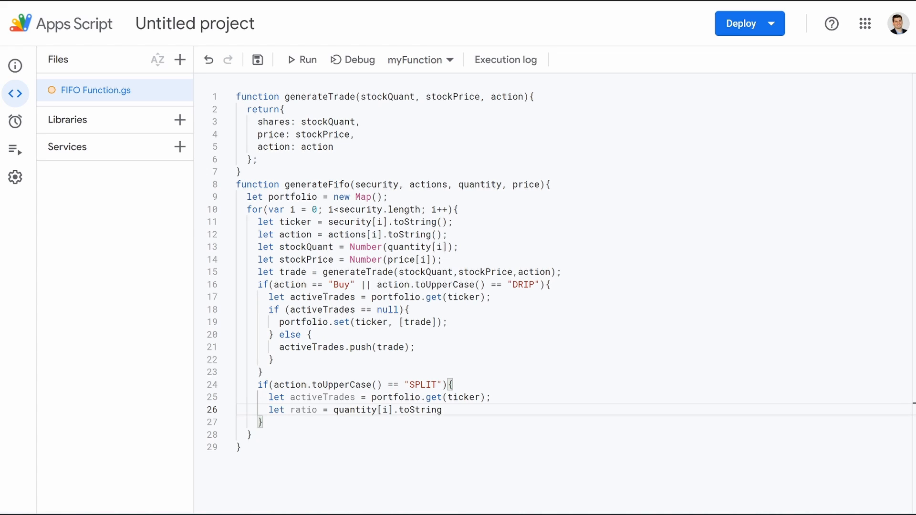
text(().)
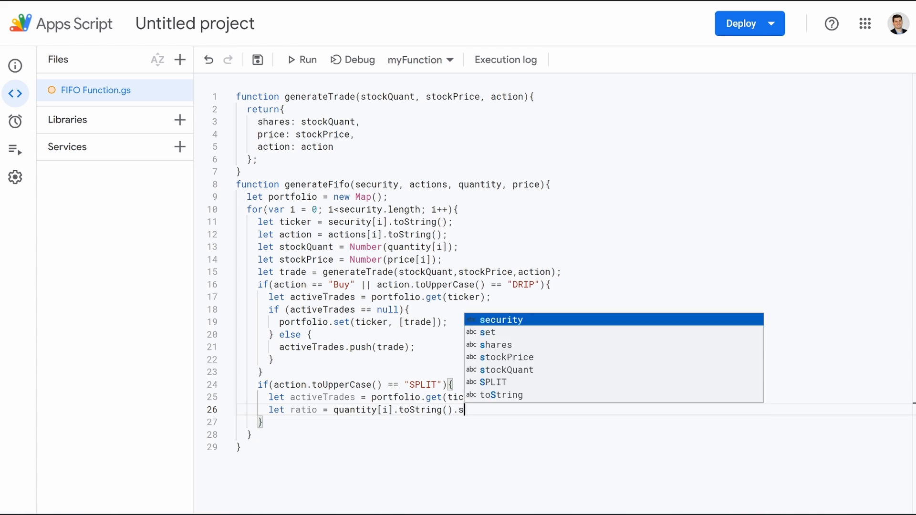
text(split)
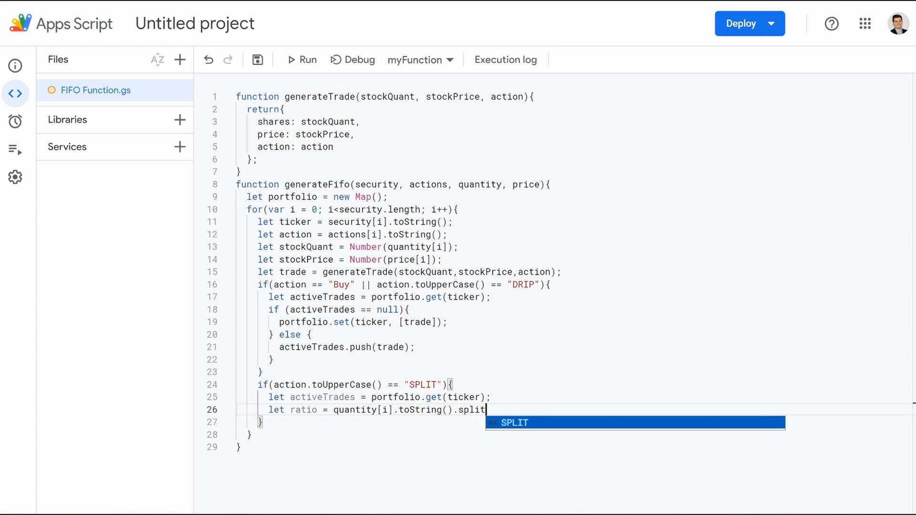
text((")
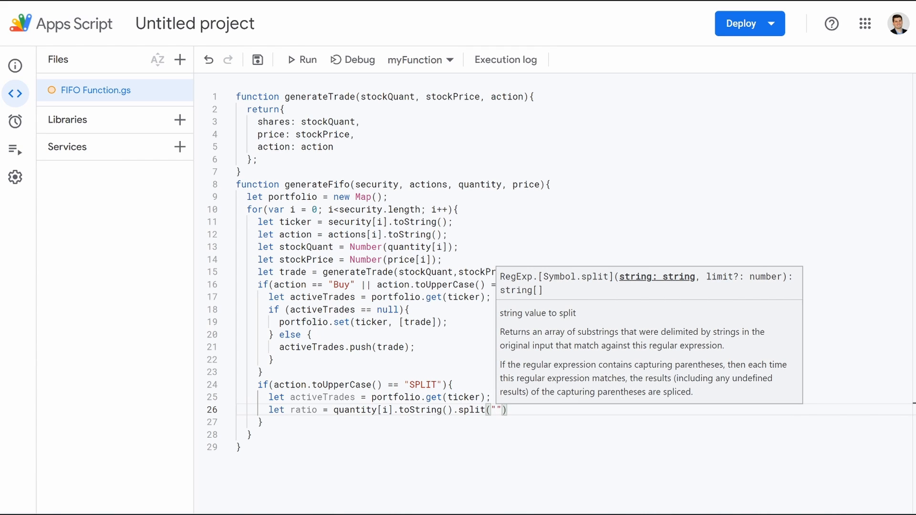
text(:)
key(Right)
key(Right)
text(;)
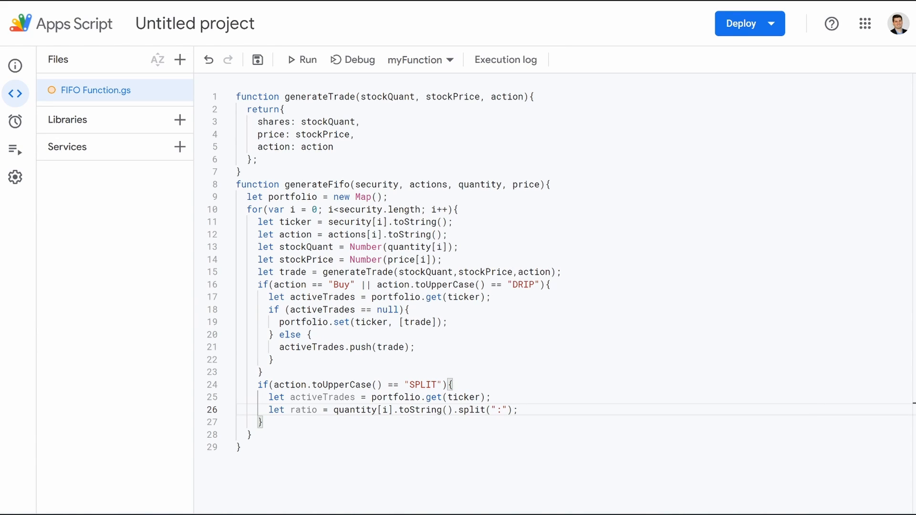
Start a line that reassigns activeTrades = below the ratio declaration in the SPLIT block, with its right-hand side left empty.
key(Return)
text(activeTrades = portfol)
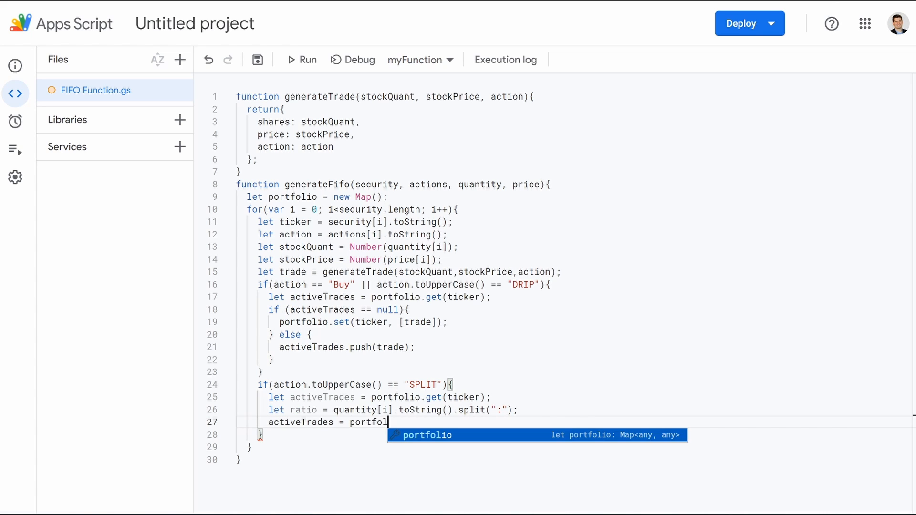
text(io.get)
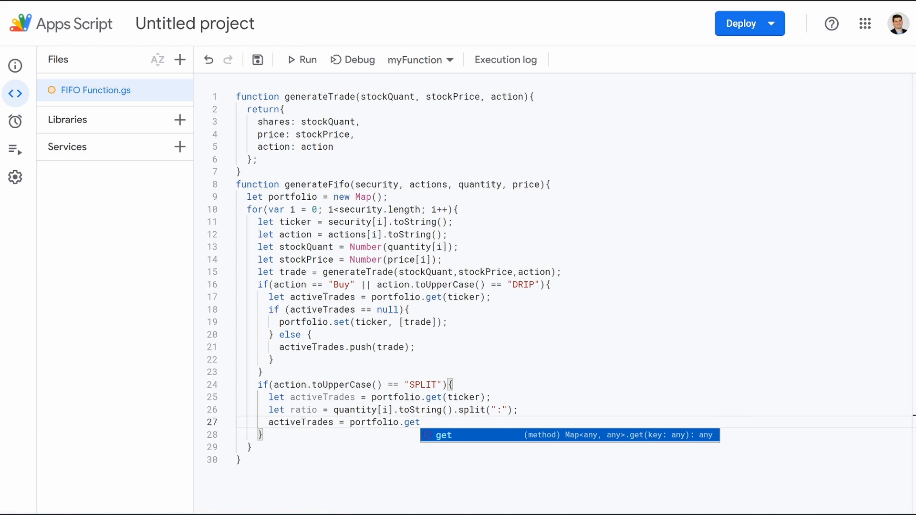
key(Escape)
key(BackSpace)
key(BackSpace)
key(BackSpace)
key(BackSpace)
key(BackSpace)
key(BackSpace)
key(BackSpace)
key(BackSpace)
key(BackSpace)
key(BackSpace)
key(BackSpace)
key(BackSpace)
key(BackSpace)
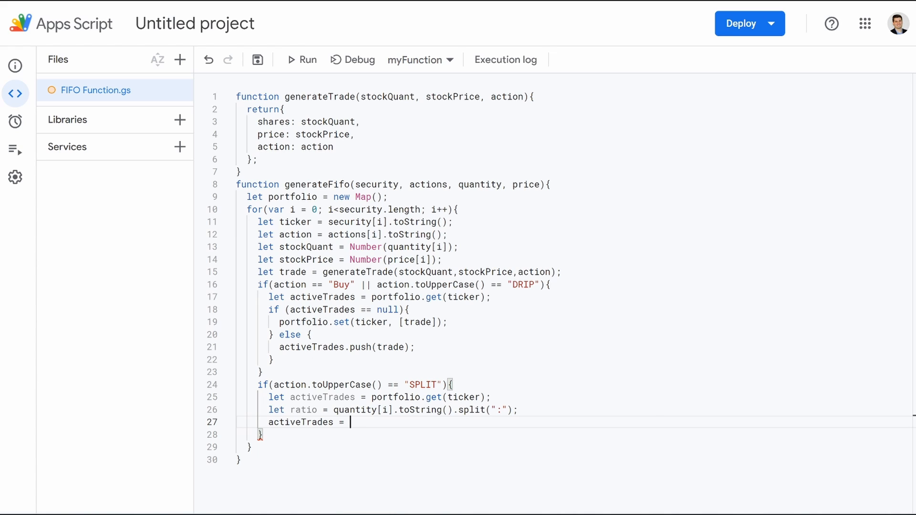
Complete the reassignment with activeTrades.map((trade) =>{}) and open an empty line inside the callback body.
text(a)
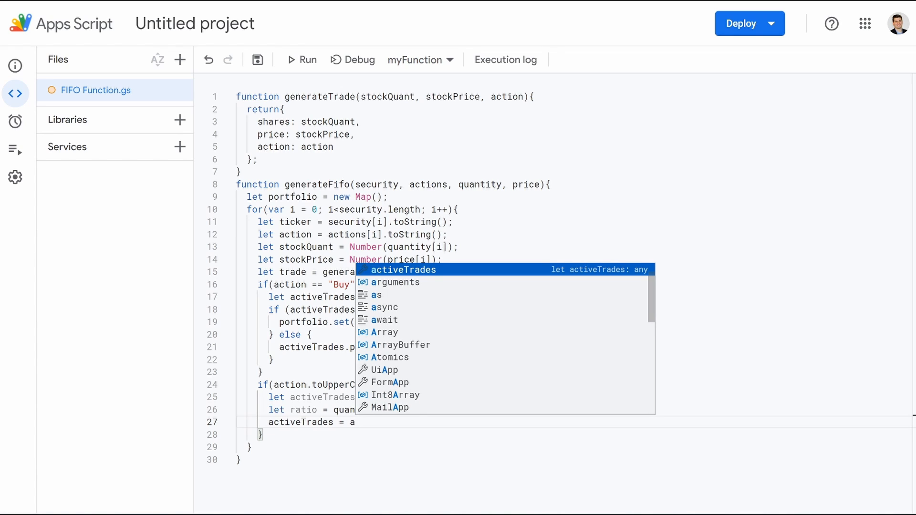
text(ctiveTrades.ma)
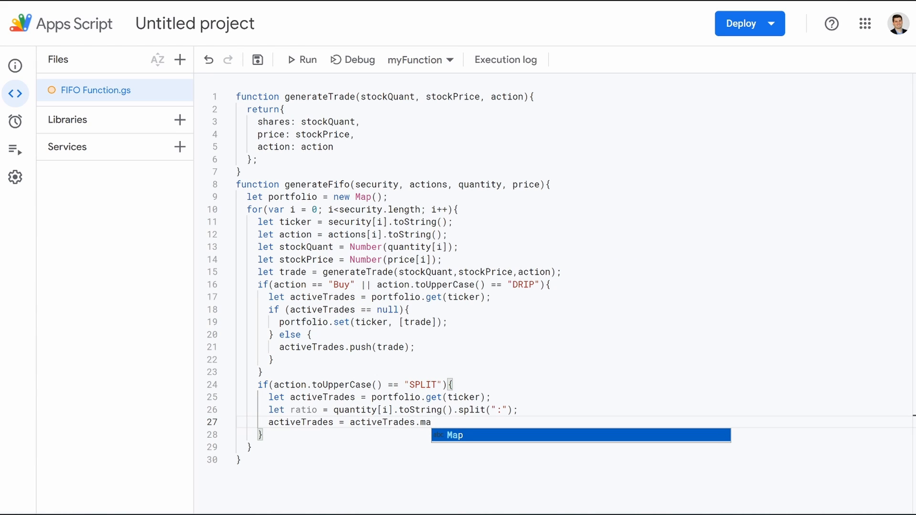
text(p()
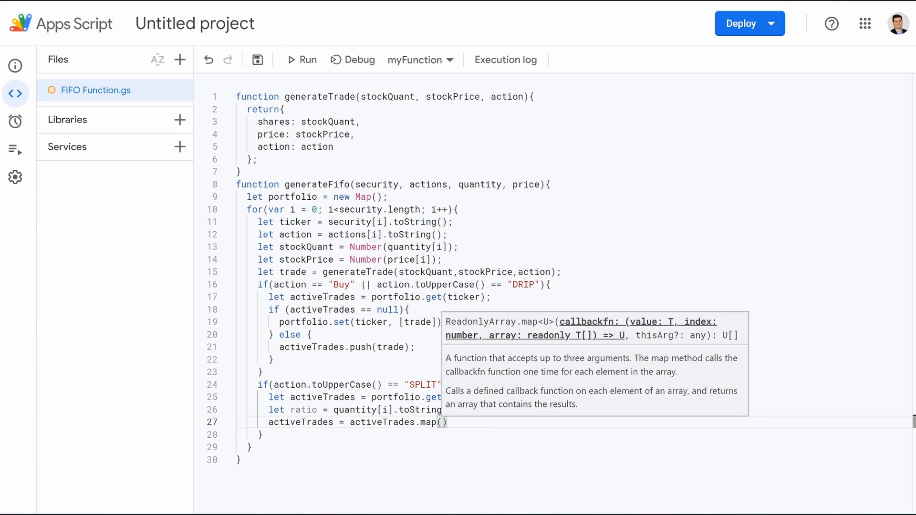
text(()
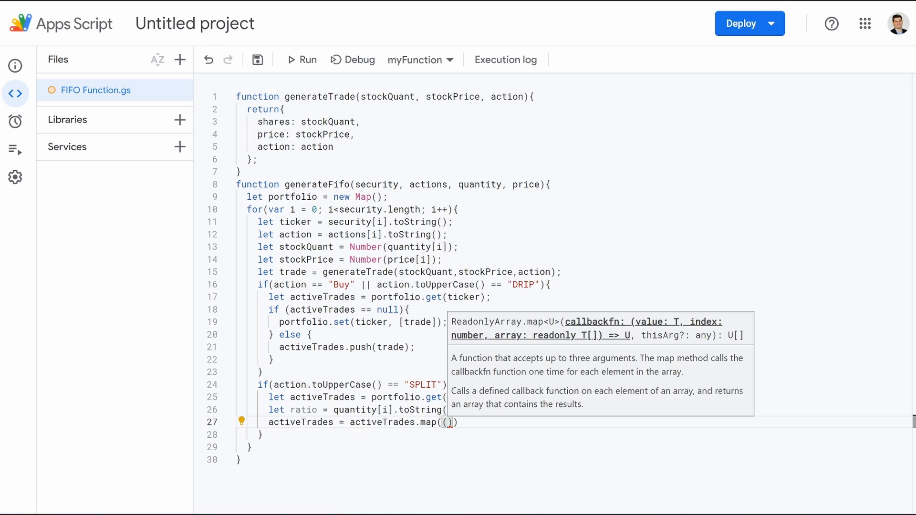
text(trade)
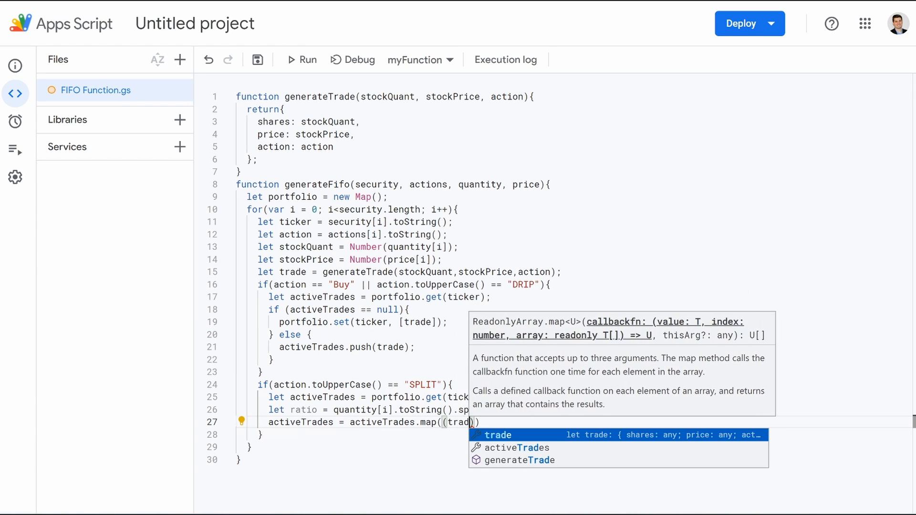
text())
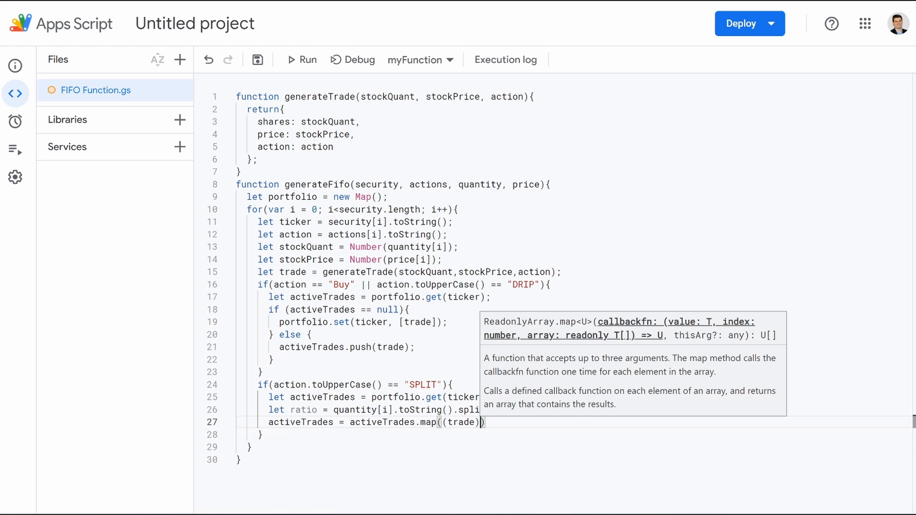
text( =>)
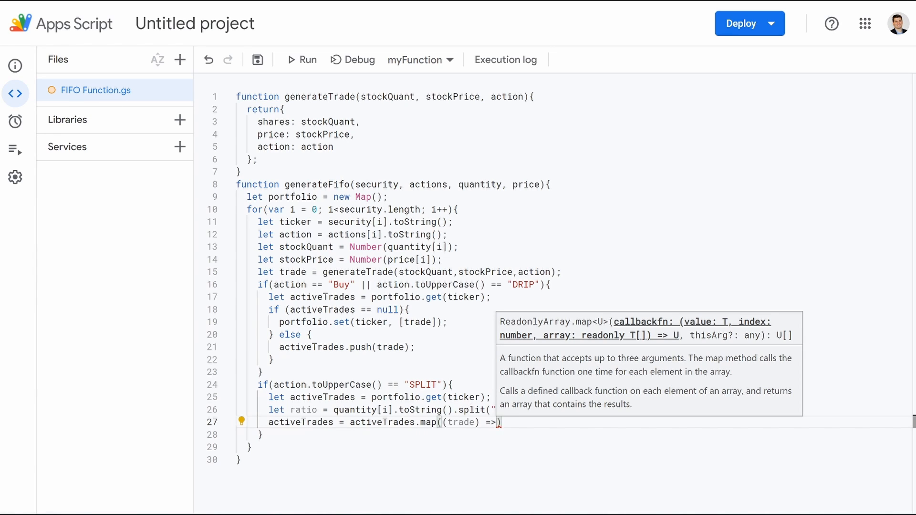
text({)
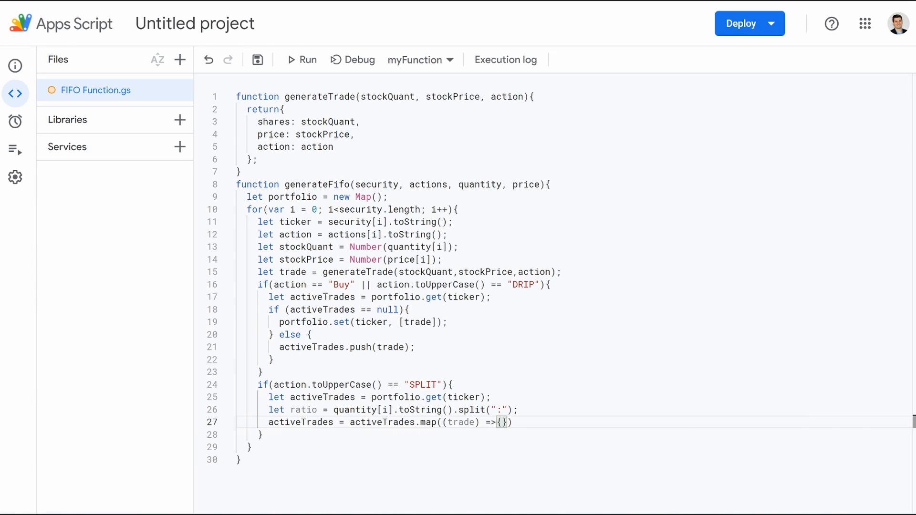
key(Return)
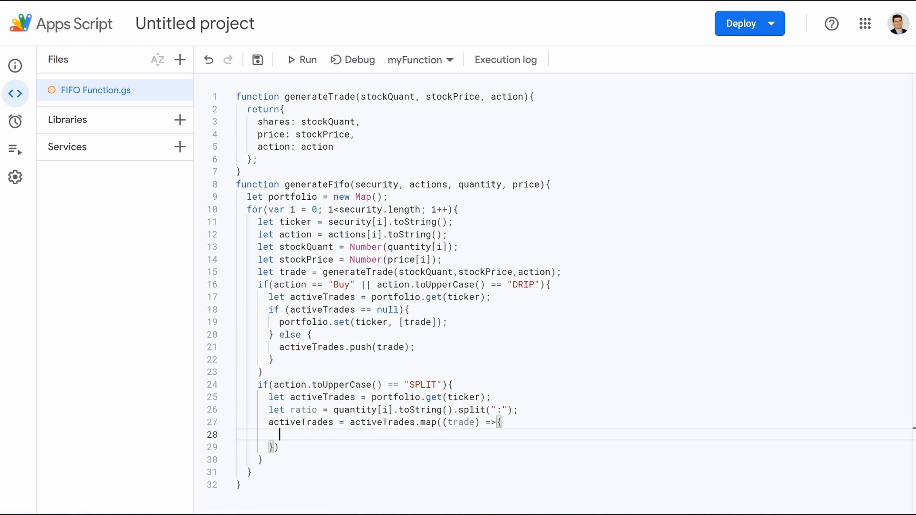
Inside the map callback, add the statement trade.shares = trade.shares / ratio[0];.
text(trade)
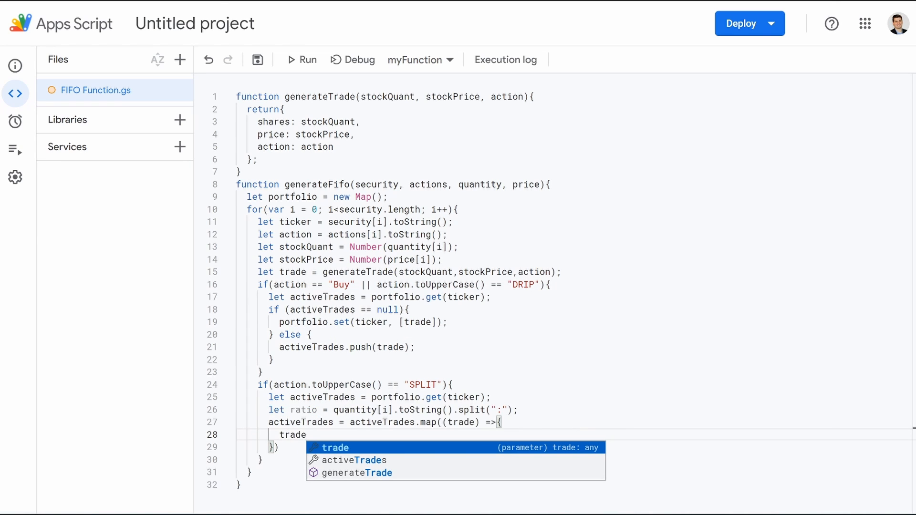
text(.s)
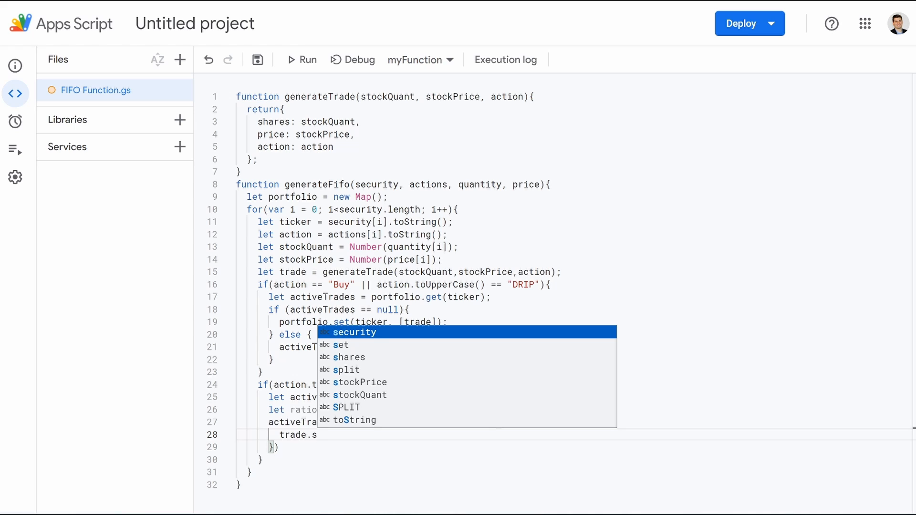
text(h)
key(Tab)
text(= )
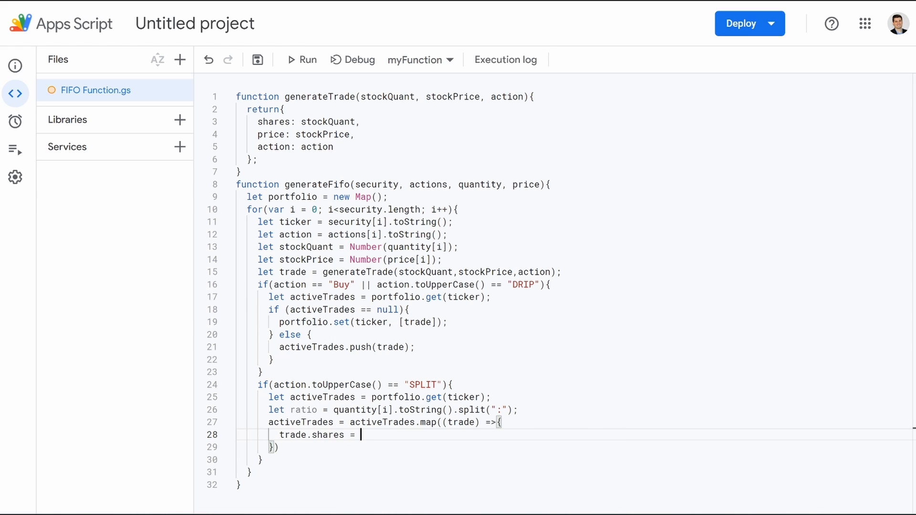
text(trade.shares / ratio)
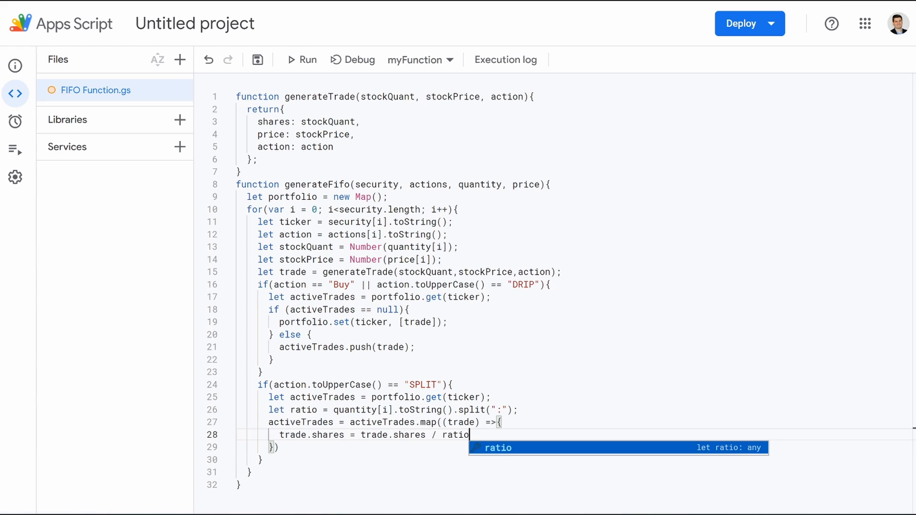
text([)
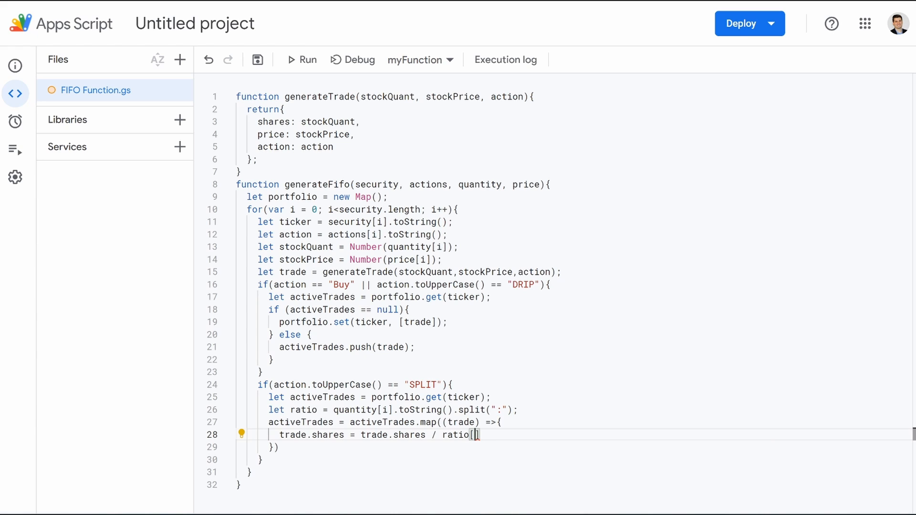
text(0];)
key(Return)
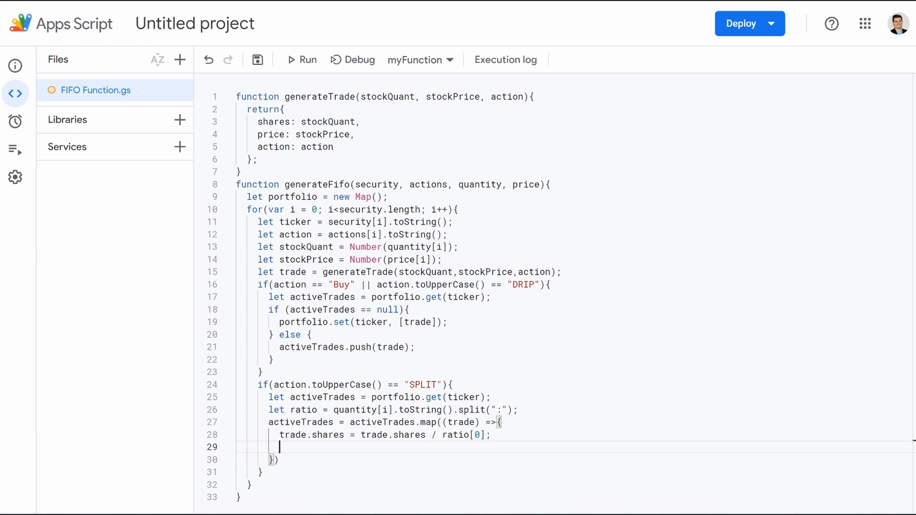
Below the shares statement, add trade.price = trade.price * ratio[0]; followed by a new line.
text(trad)
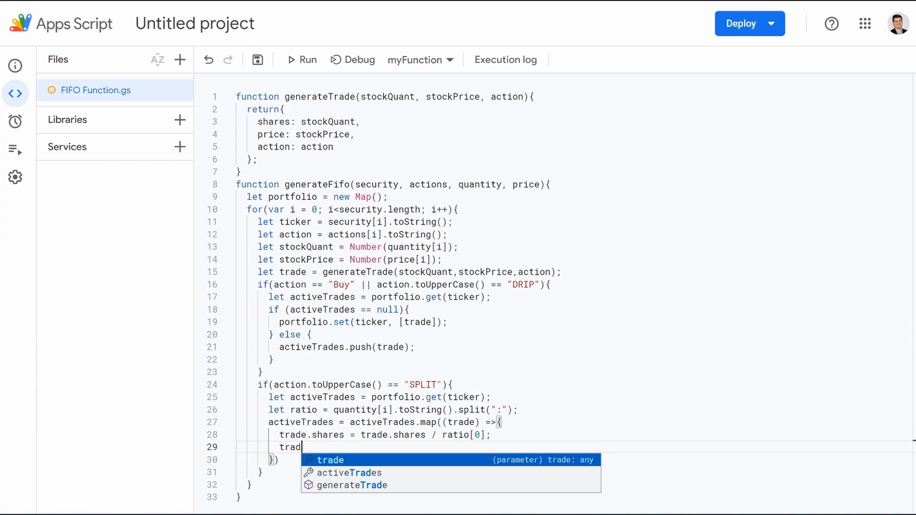
text(e.price = )
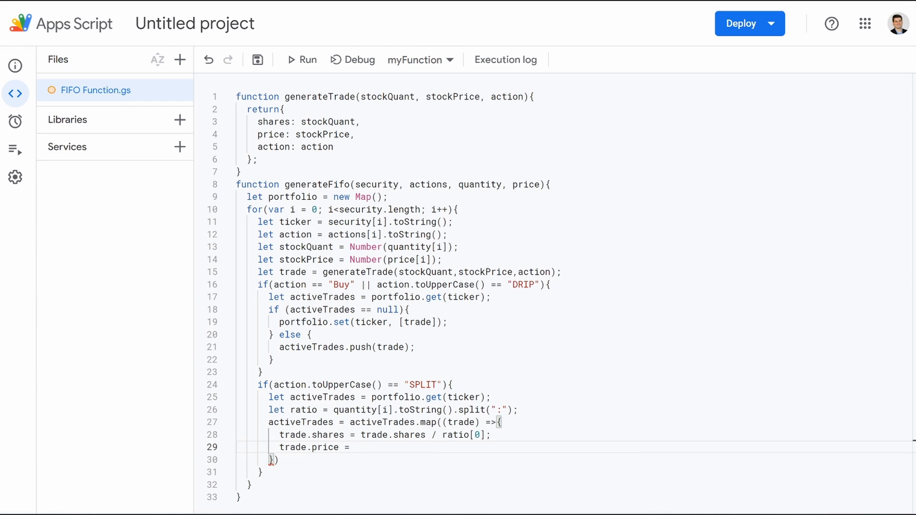
text(trade.price * ratio)
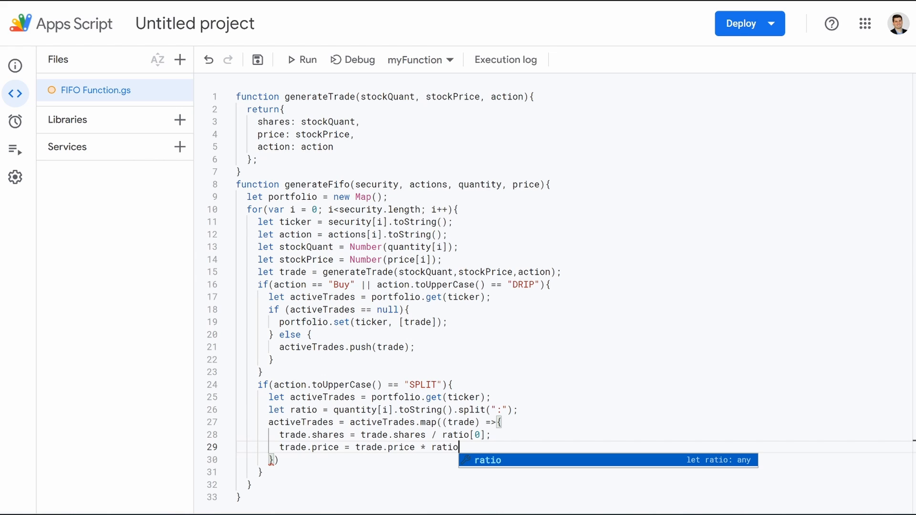
text([0)
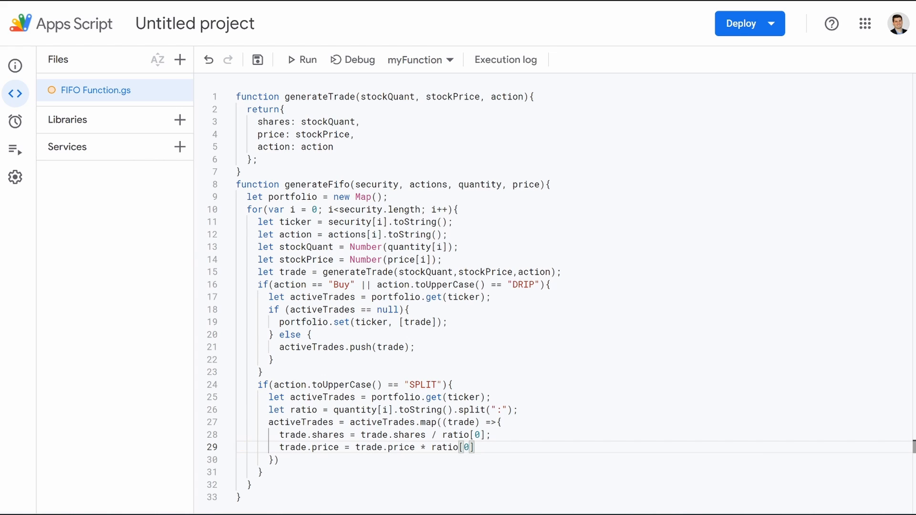
text(];)
key(Return)
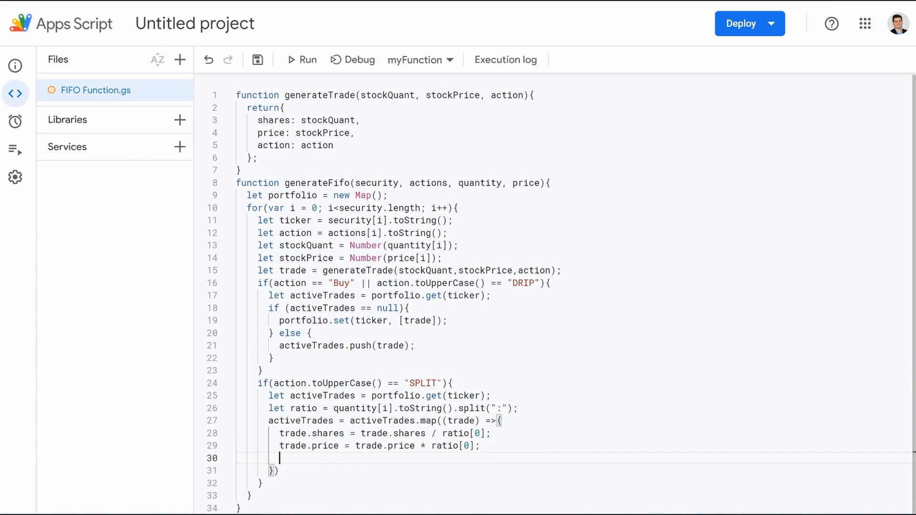
Add blank lines below the closing brace of generateFifo, extending the file to line 52.
key(Down)
key(Down)
key(Down)
key(Down)
key(Down)
key(Down)
key(Down)
key(Down)
key(Down)
key(Down)
key(Down)
key(Down)
key(Down)
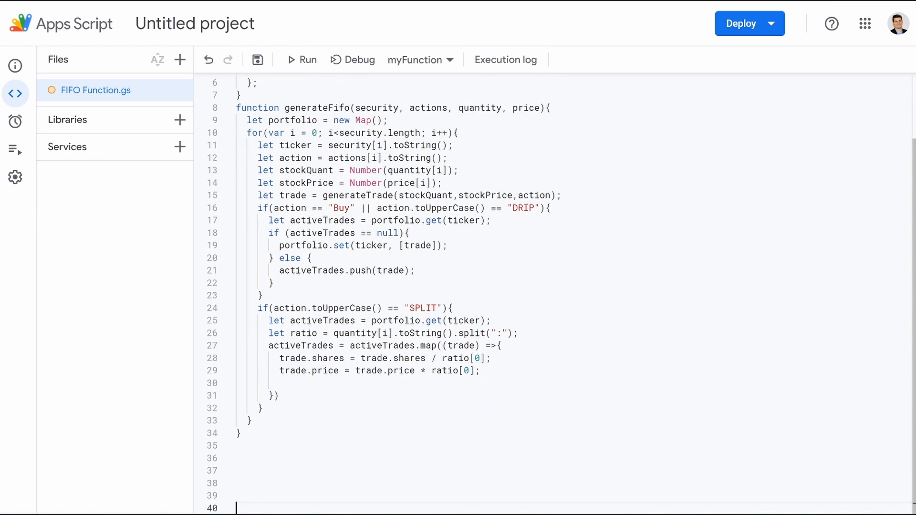
key(Down)
key(Down)
key(Down)
key(Down)
key(Down)
key(Down)
key(Down)
key(Down)
key(Down)
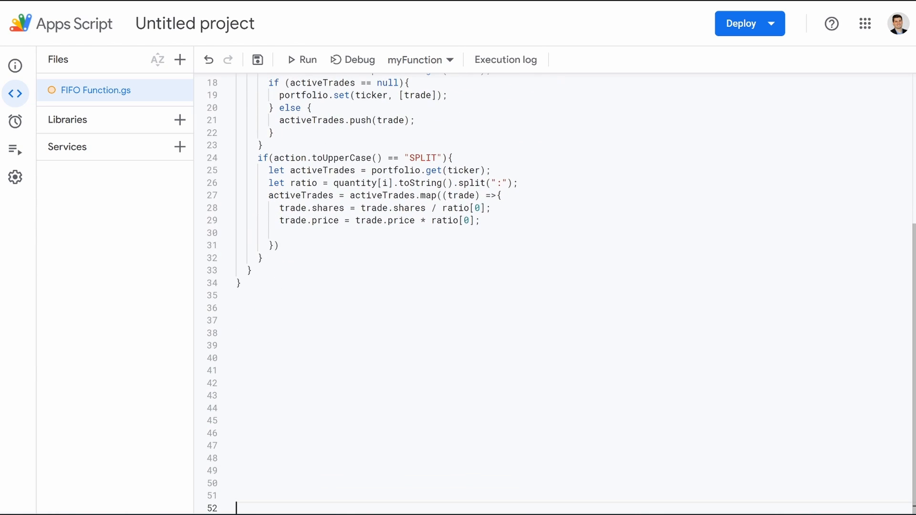
Swap the operators in the map callback so trade.shares is multiplied by ratio[0] and trade.price is divided by ratio[0], keeping one blank line below.
click(237, 233)
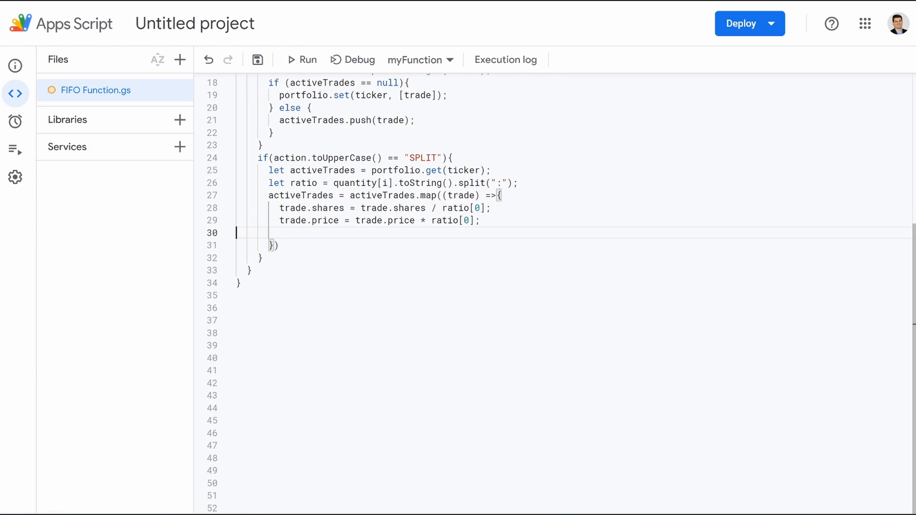
click(475, 220)
key(End)
key(Return)
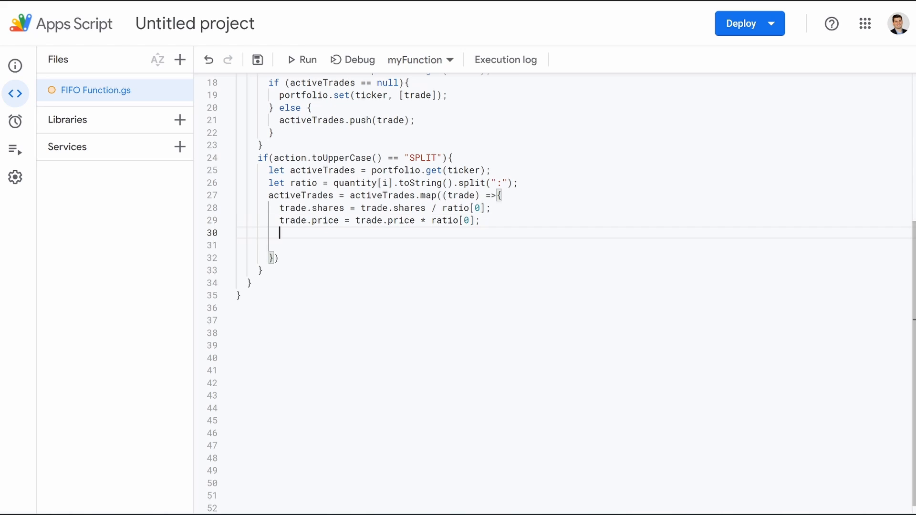
click(437, 208)
key(BackSpace)
text(*)
click(426, 221)
key(BackSpace)
text(/)
click(238, 232)
key(Down)
key(BackSpace)
key(BackSpace)
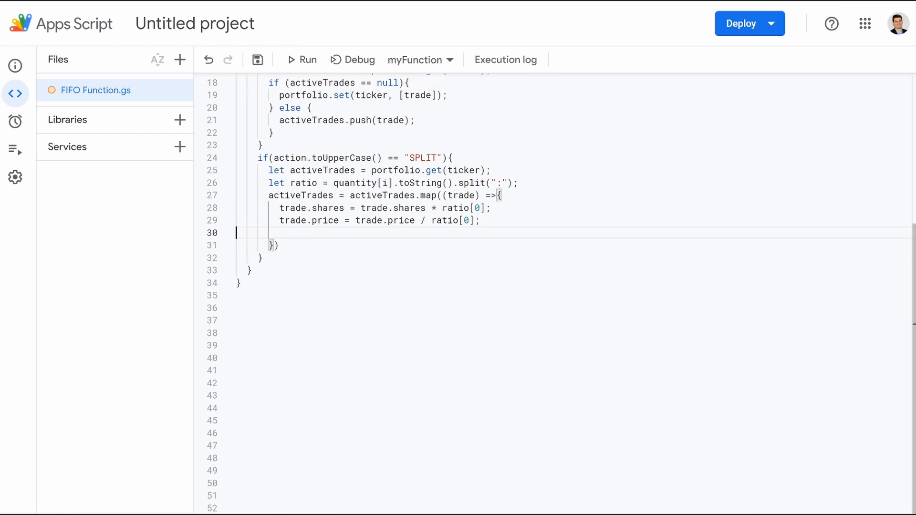
key(Return)
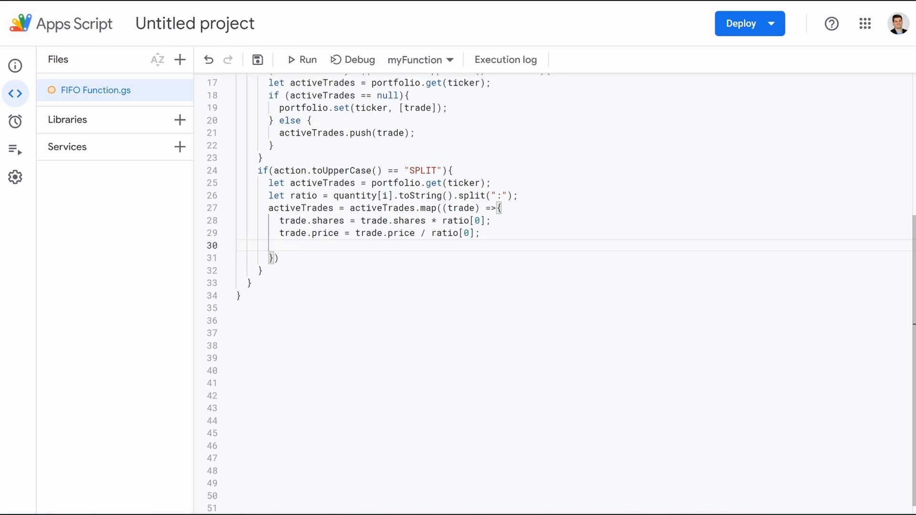
Copy the trade.shares statement to the blank line below the price statement and change its index to ratio[1].
key(Up)
key(Up)
key(End)
key(ctrl+shift+Left)
key(ctrl+shift+Left)
key(ctrl+shift+Left)
key(ctrl+shift+Left)
key(ctrl+shift+Left)
key(ctrl+shift+Left)
key(ctrl+shift+Left)
key(ctrl+shift+Left)
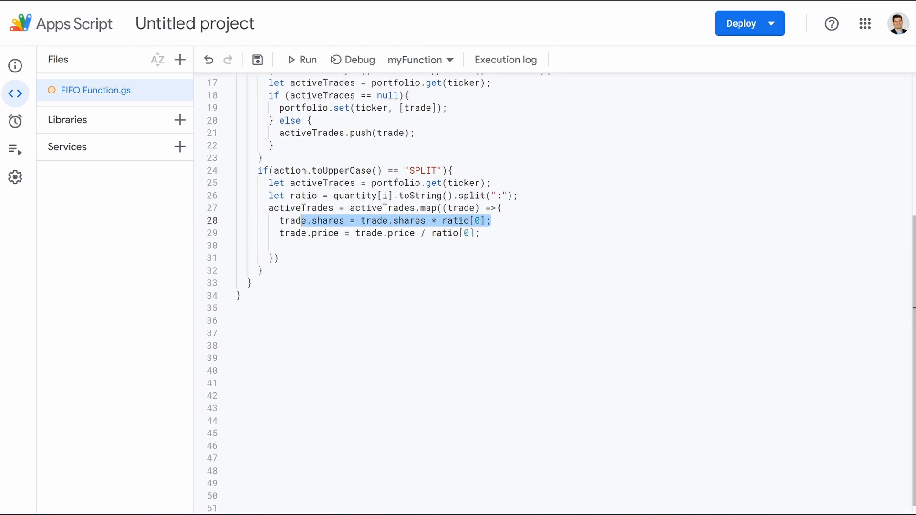
key(ctrl+c)
key(Down)
key(Down)
key(ctrl+v)
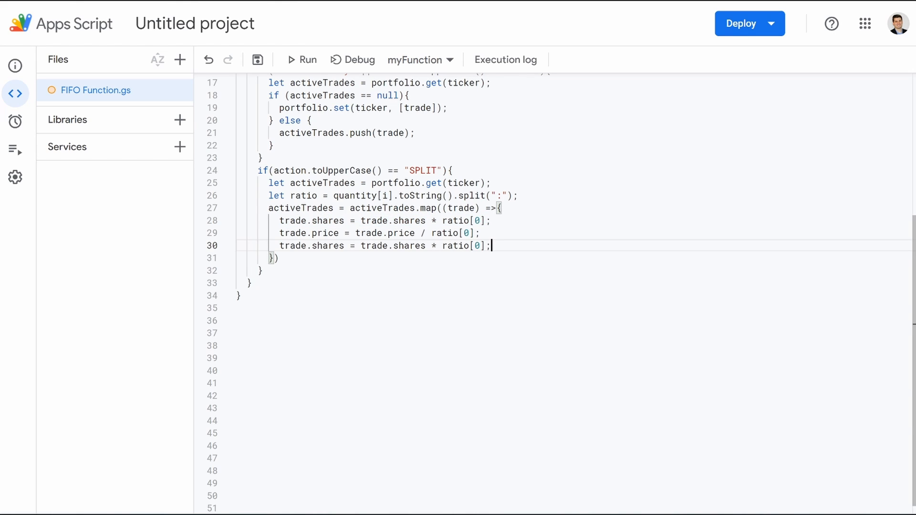
click(481, 246)
Copy the trade.price statement below the second shares statement, change its index to ratio[1], and place the cursor after the map call's closing parenthesis.
key(Up)
key(End)
key(ctrl+shift+Left)
key(ctrl+shift+Left)
key(ctrl+shift+Left)
key(ctrl+shift+Left)
key(ctrl+shift+Left)
key(ctrl+shift+Left)
key(ctrl+shift+Left)
key(ctrl+shift+Left)
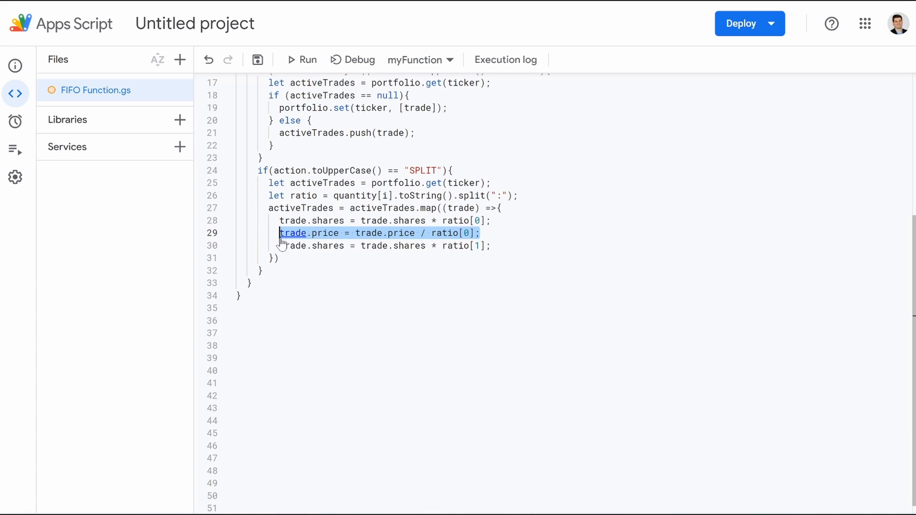
click(491, 245)
key(Return)
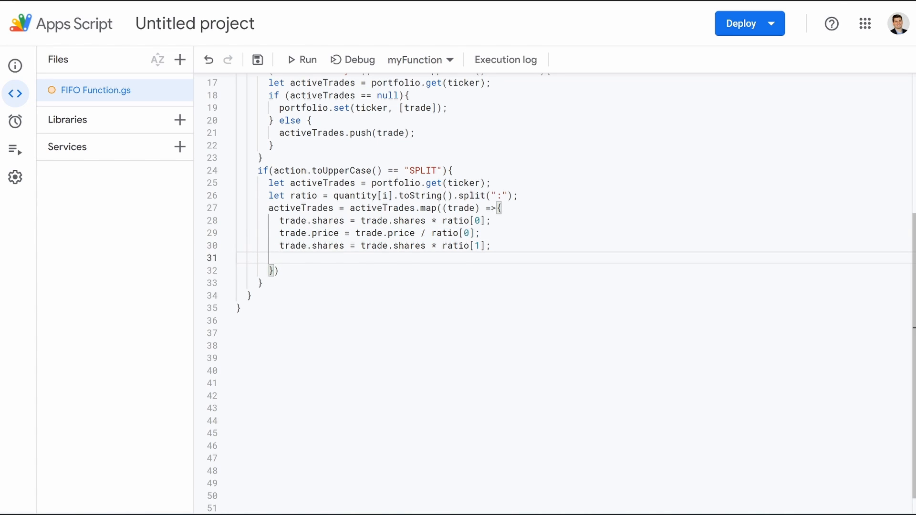
key(ctrl+v)
click(469, 258)
key(BackSpace)
text(1)
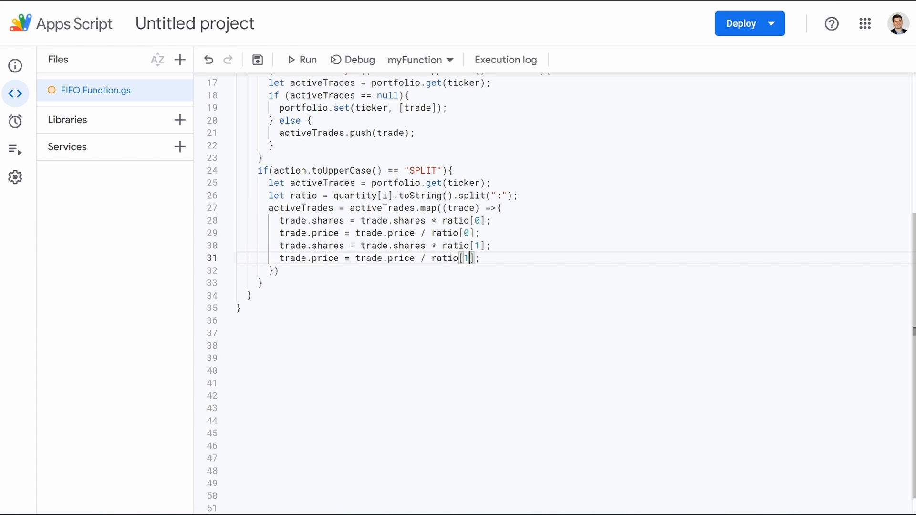
click(480, 258)
click(279, 271)
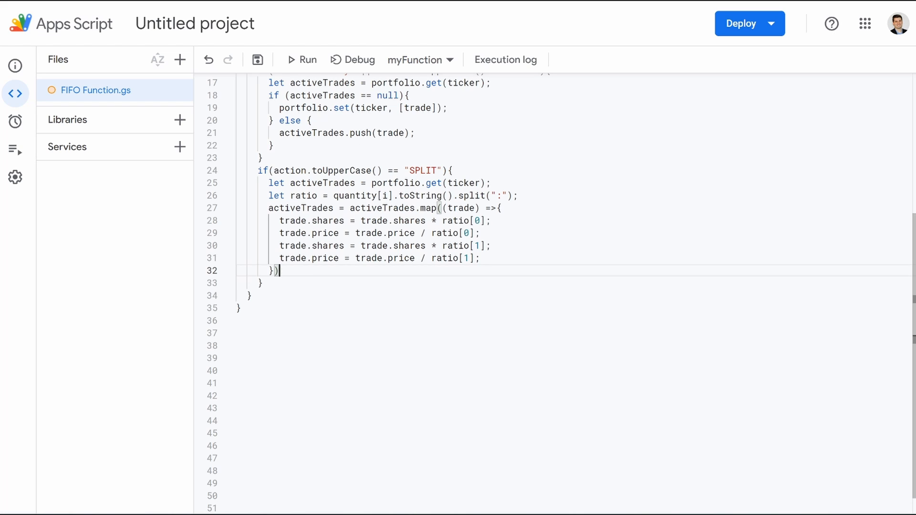
End the map call with a semicolon and duplicate the whole SPLIT if block directly below itself.
text(;)
click(263, 283)
key(Return)
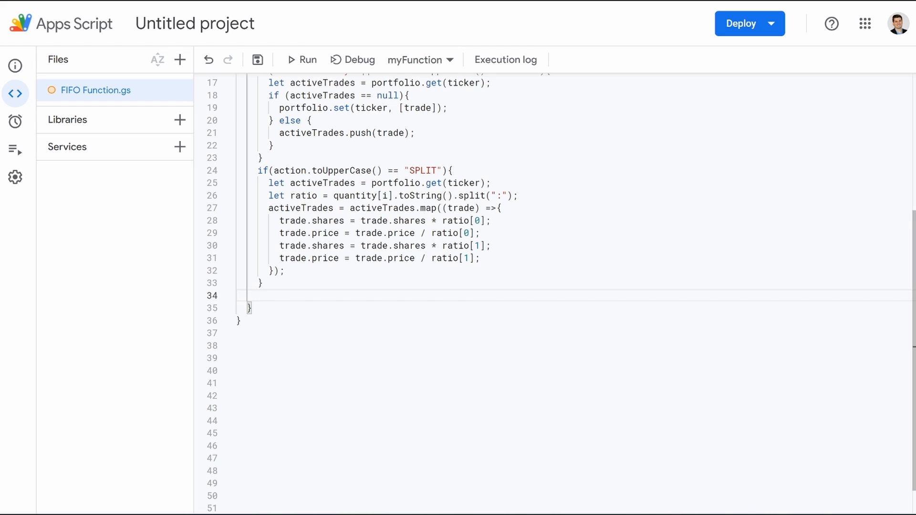
click(264, 283)
drag(263, 283, 257, 170)
key(ctrl+c)
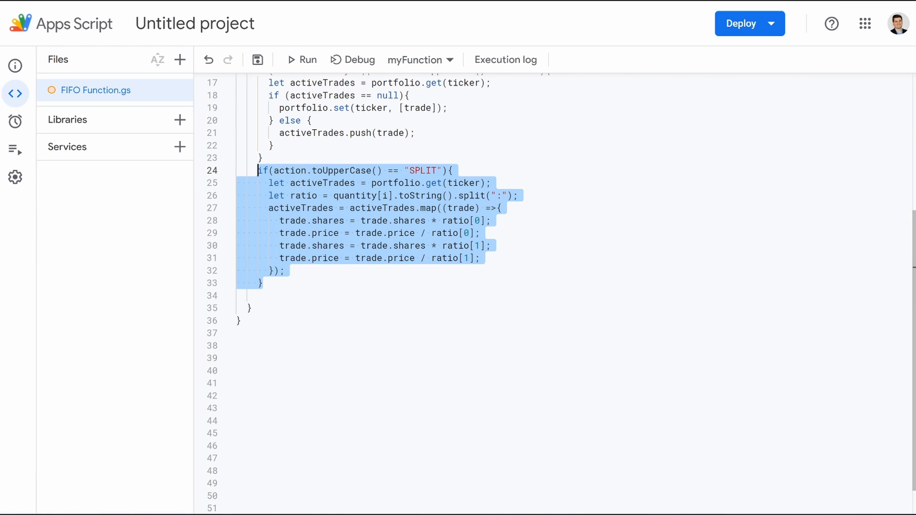
click(257, 295)
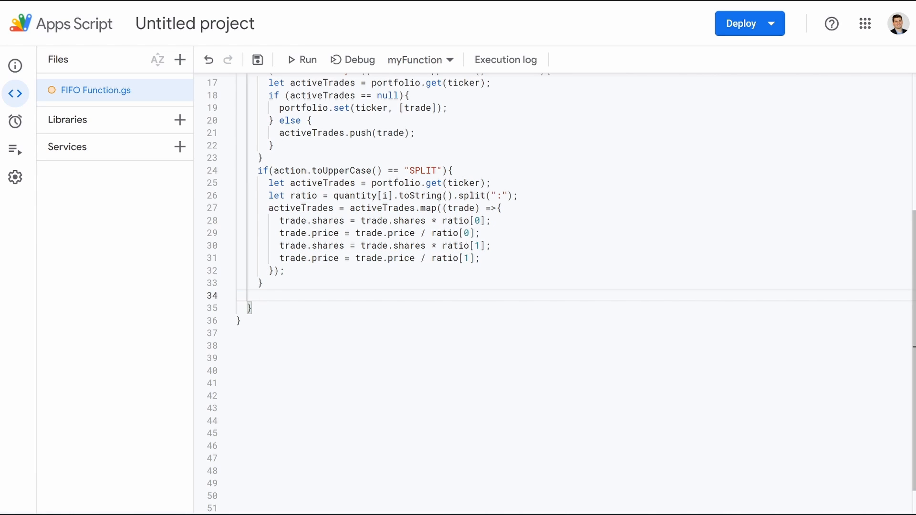
key(ctrl+v)
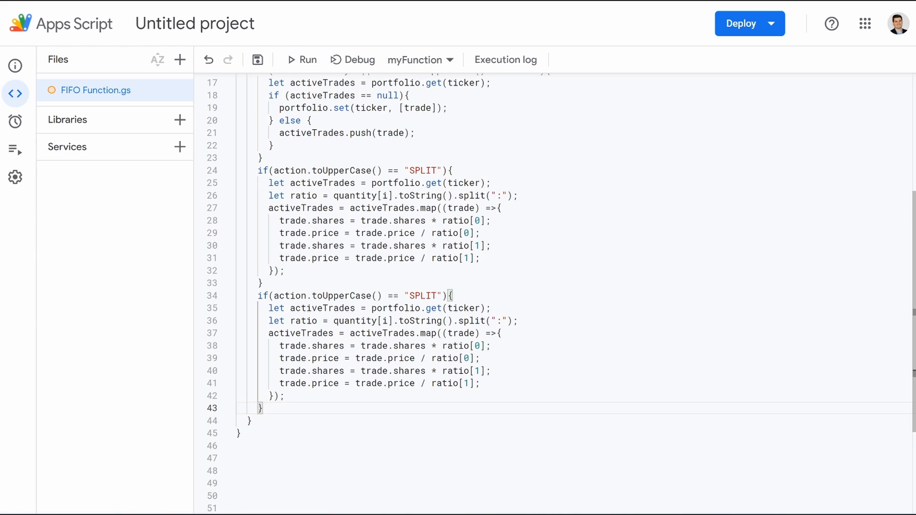
Change the action string in the copied if condition to "REVERSPLIT".
scroll(477, 286, down, 1)
click(269, 253)
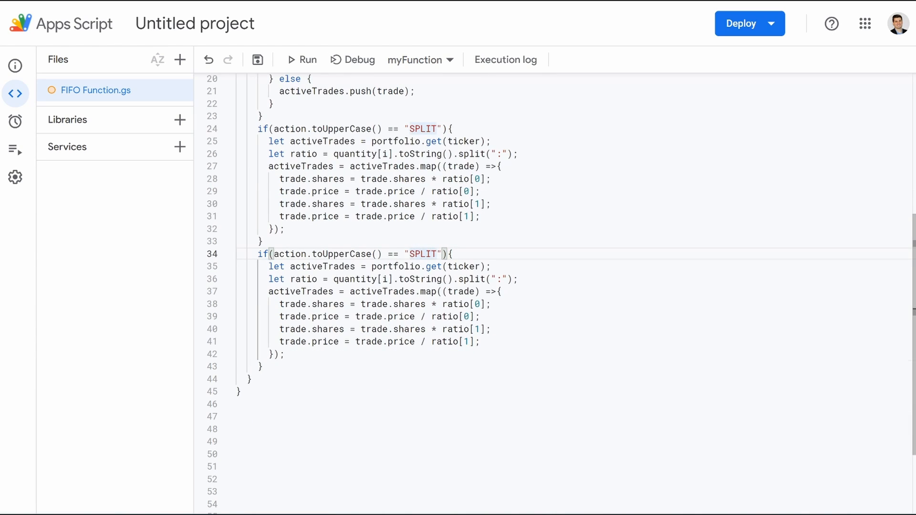
click(409, 254)
text(RE)
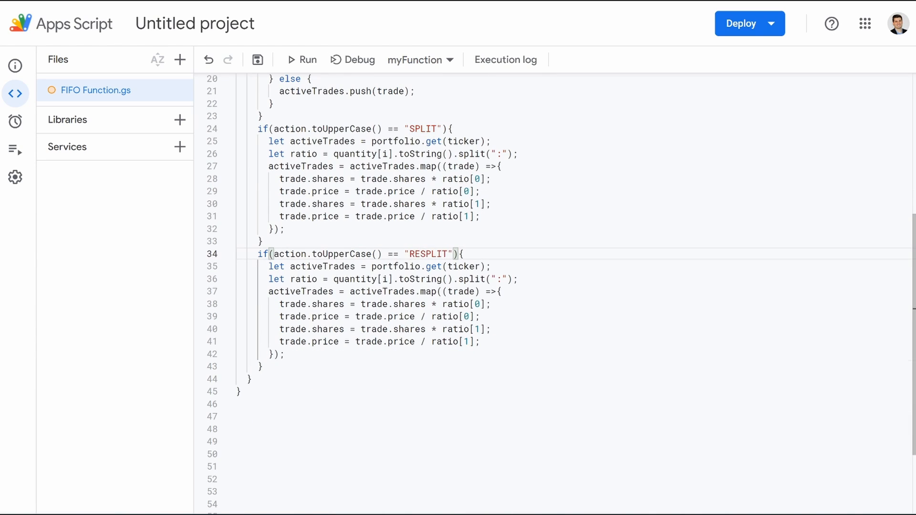
text(VER)
In the REVERSPLIT map callback, swap the operators so both trade.shares lines divide and both trade.price lines multiply by ratio[0] and ratio[1].
click(437, 304)
text(/)
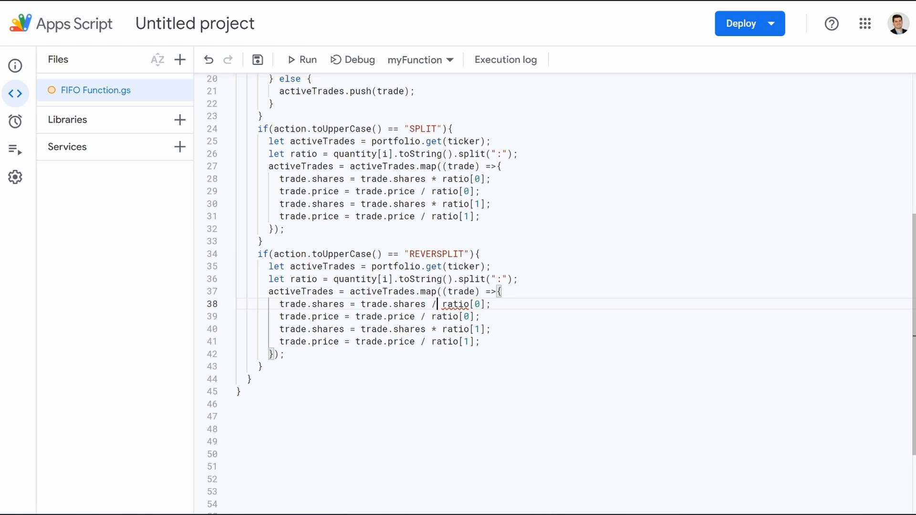
click(426, 316)
key(BackSpace)
text(*)
click(437, 329)
key(BackSpace)
text(/)
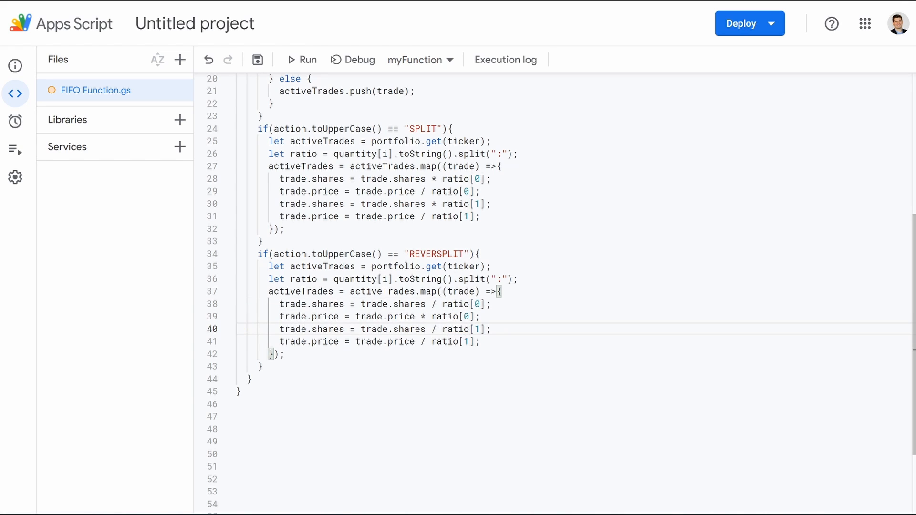
click(426, 341)
key(BackSpace)
text(*)
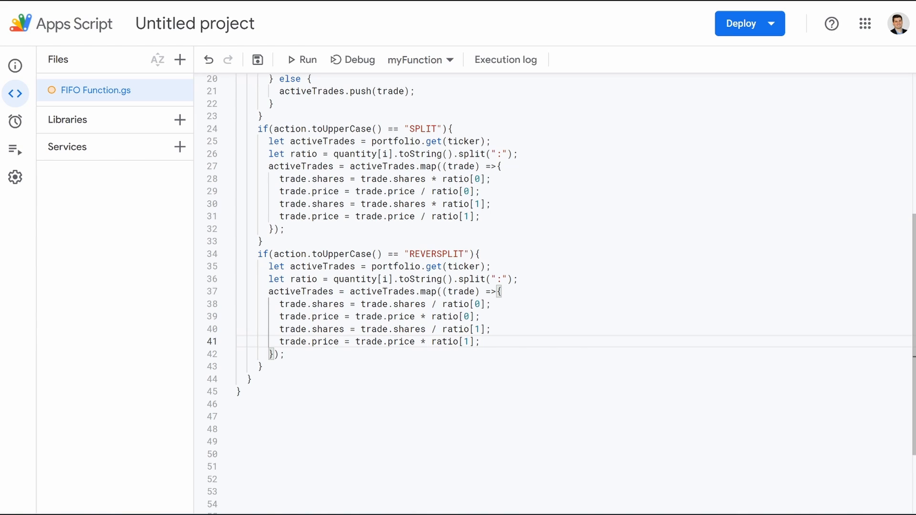
Add a blank line after the REVERSPLIT block and a run of blank lines below generateFifo's closing brace, down to line 76.
scroll(561, 294, down, 1)
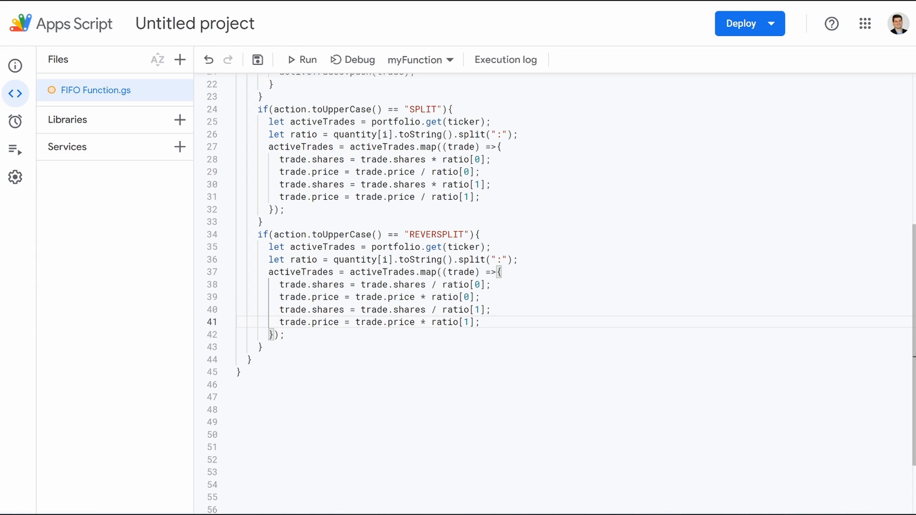
click(264, 347)
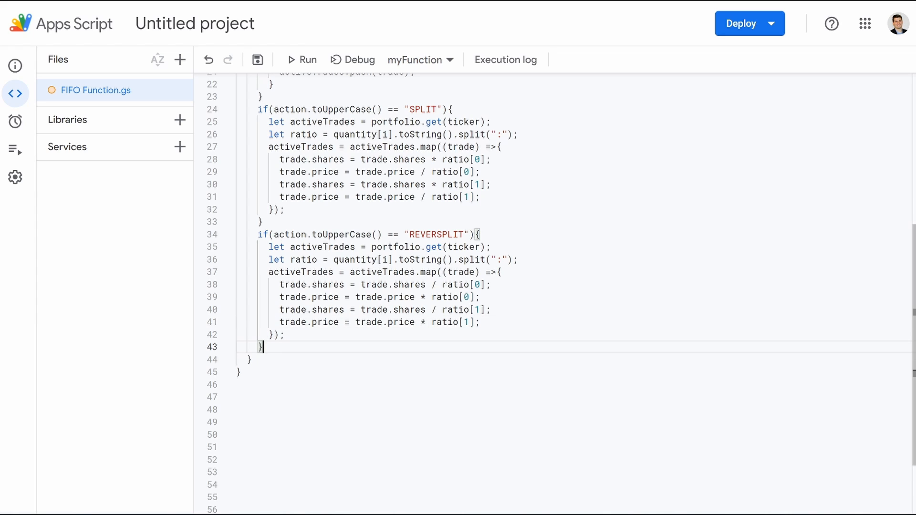
key(Return)
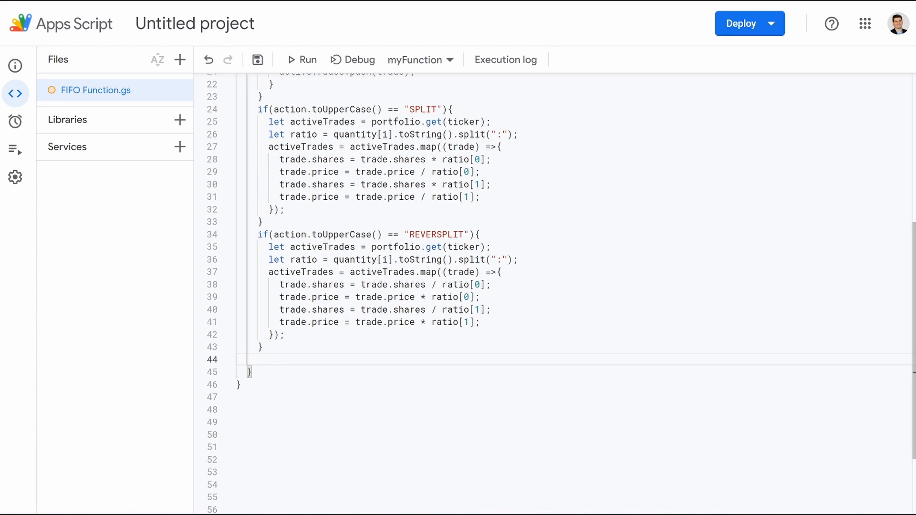
key(Down)
key(Down)
key(Down)
key(Down)
key(Down)
key(Down)
key(Down)
key(Down)
key(Down)
key(Down)
key(Down)
key(Down)
key(Down)
key(Down)
key(Down)
key(Down)
key(Down)
key(Down)
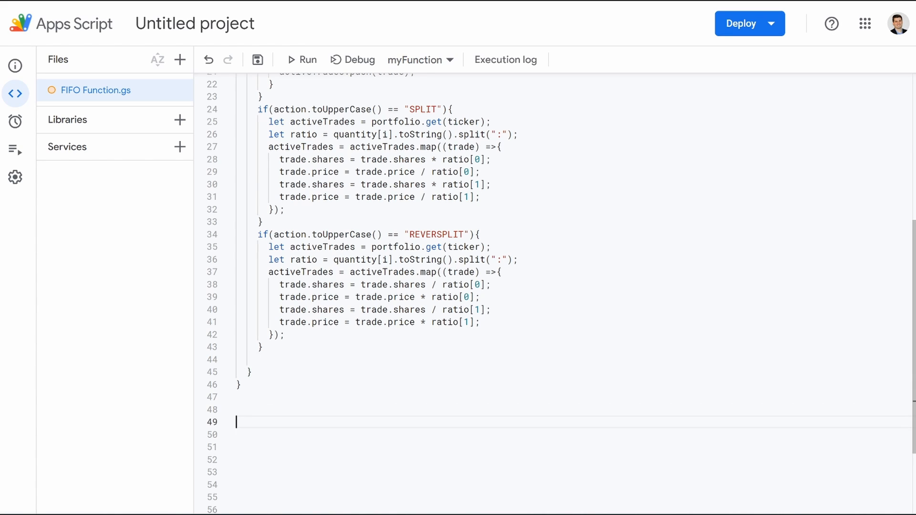
key(Down)
key(Down)
key(Down)
key(Down)
key(Down)
key(Down)
key(Down)
key(Down)
key(Down)
key(Down)
key(Down)
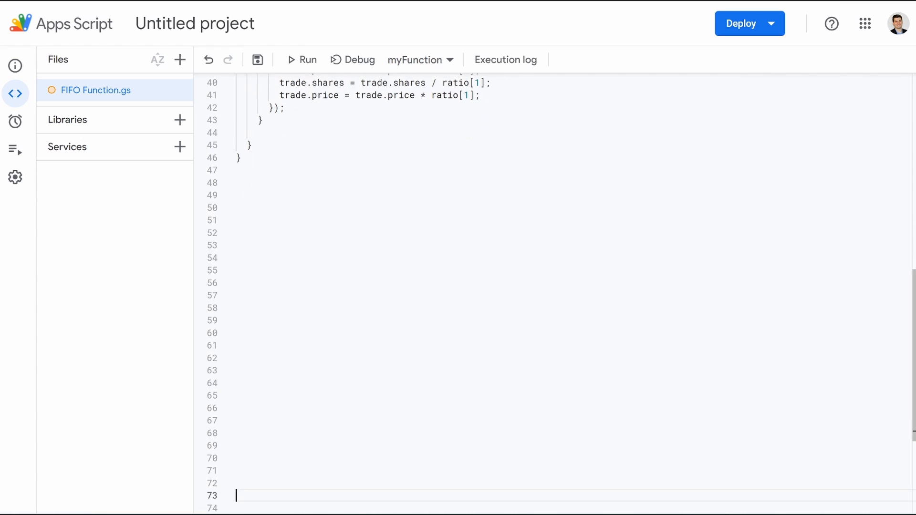
key(Down)
key(Down)
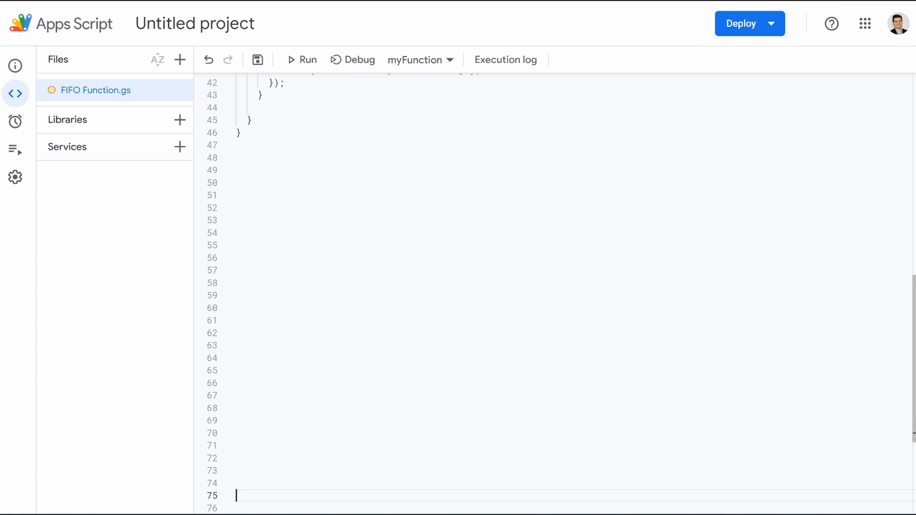
key(Down)
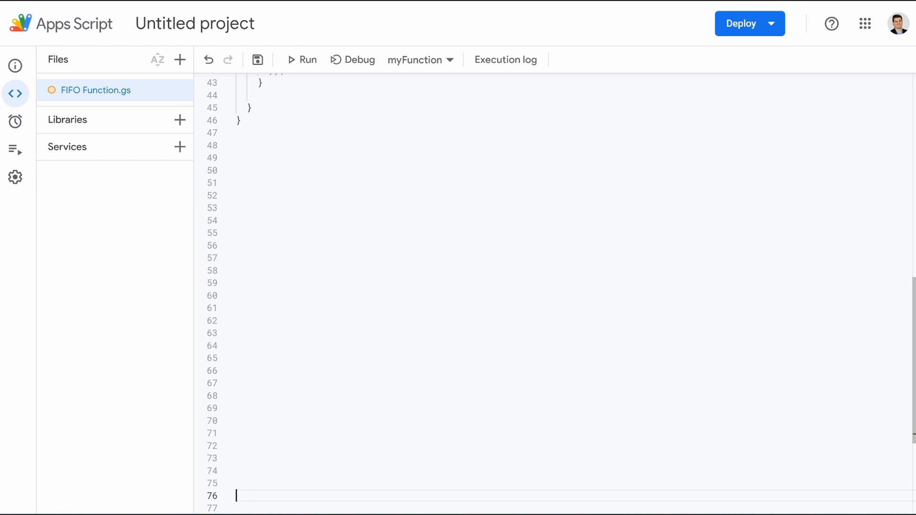
On the blank line below the REVERSPLIT block, add an if block with the condition action == "Sell" || action == "SellShort".
click(248, 96)
key(Return)
key(BackSpace)
key(BackSpace)
key(BackSpace)
key(BackSpace)
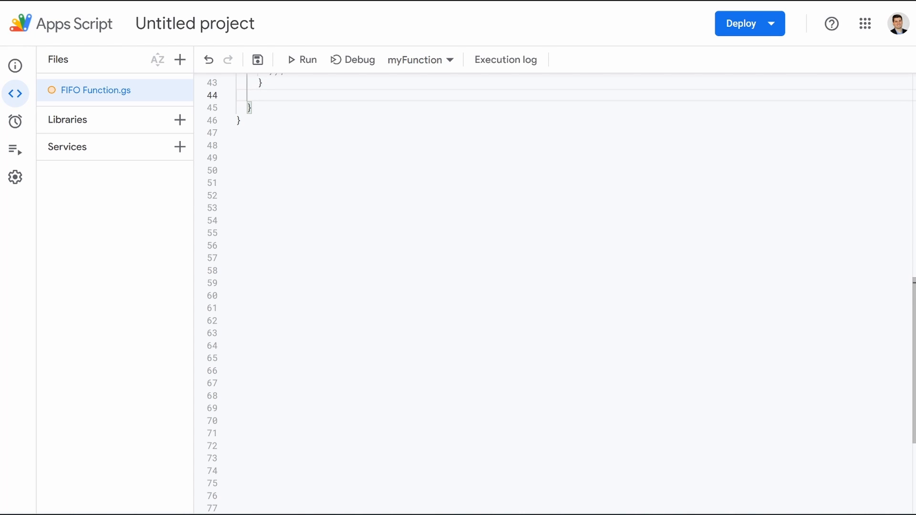
text(if(action)
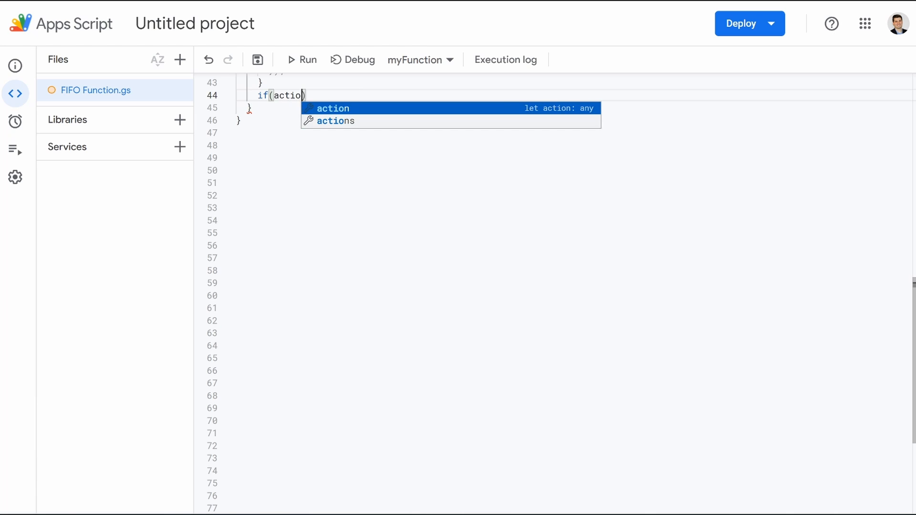
text( ==)
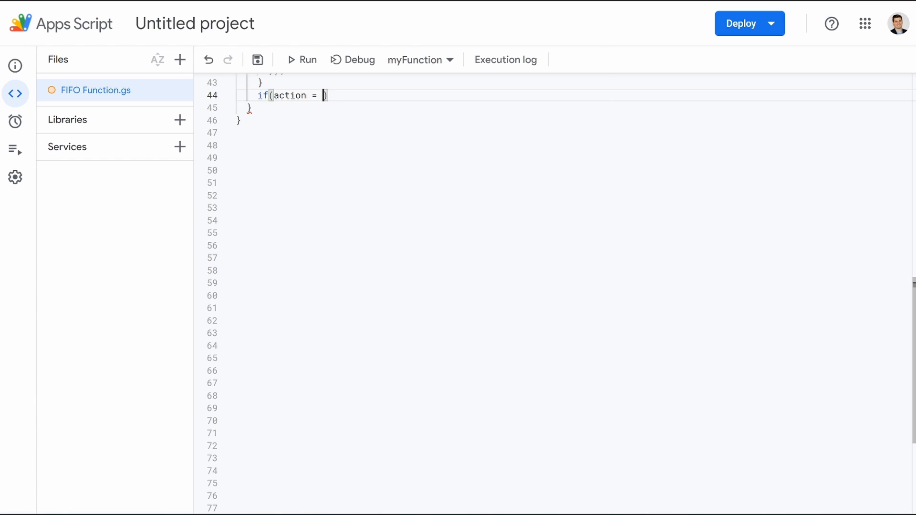
text( "Sell" || action == "SellShort"){)
key(Return)
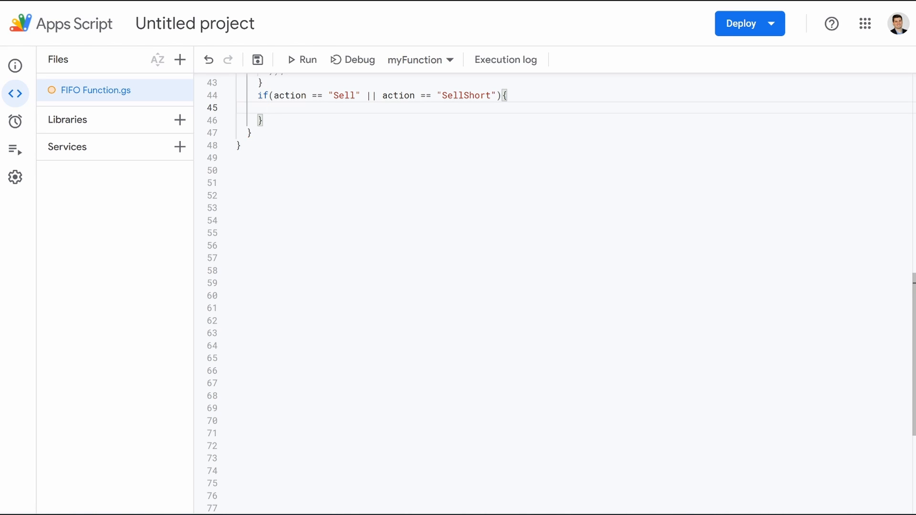
Inside the Sell block, declare activeTrades as portfolio.get(ticker) and start a new line below.
text(let act)
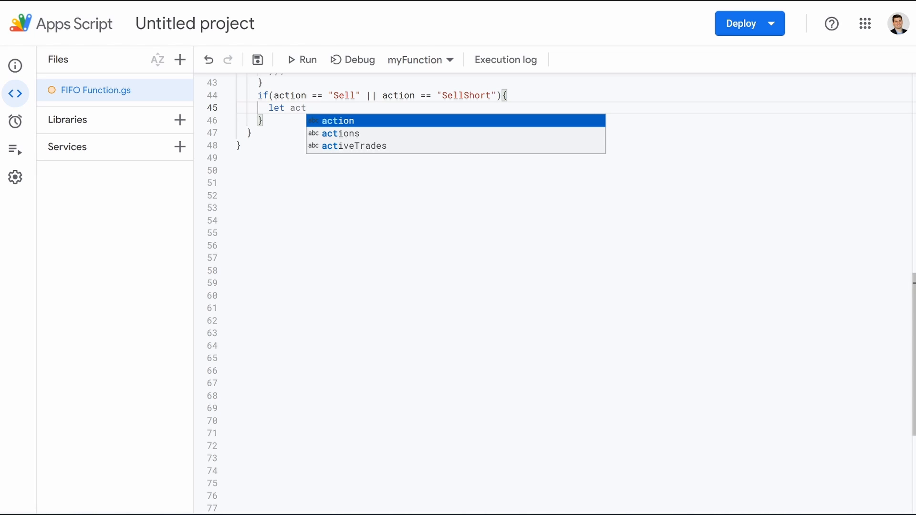
key(Down)
key(Down)
key(Return)
text(= por)
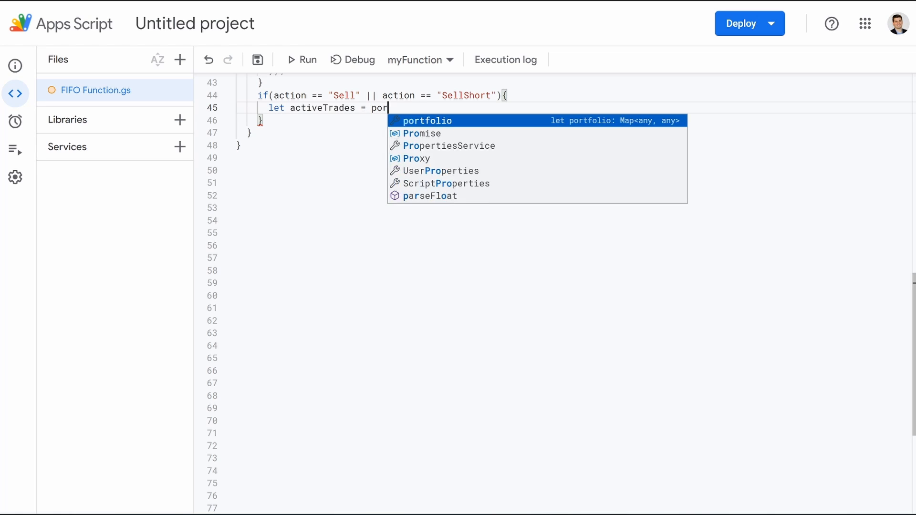
key(Return)
text(.get)
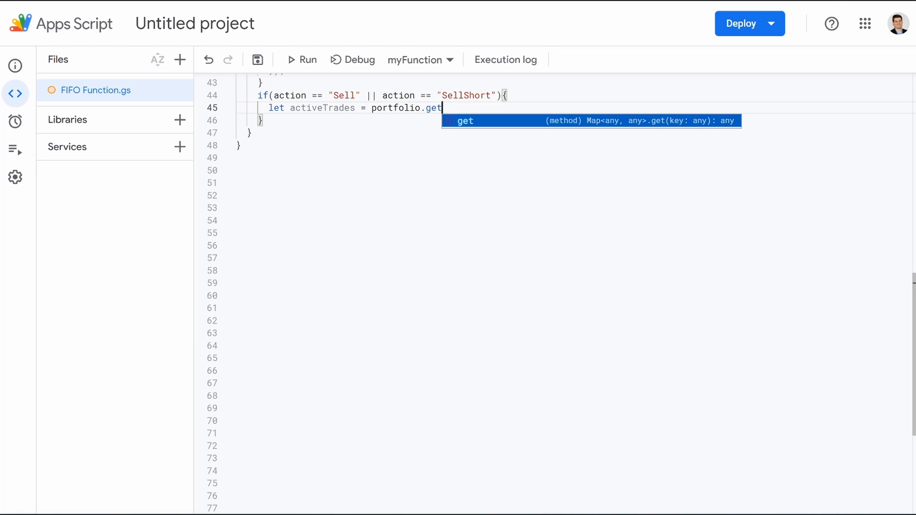
text((ticker))
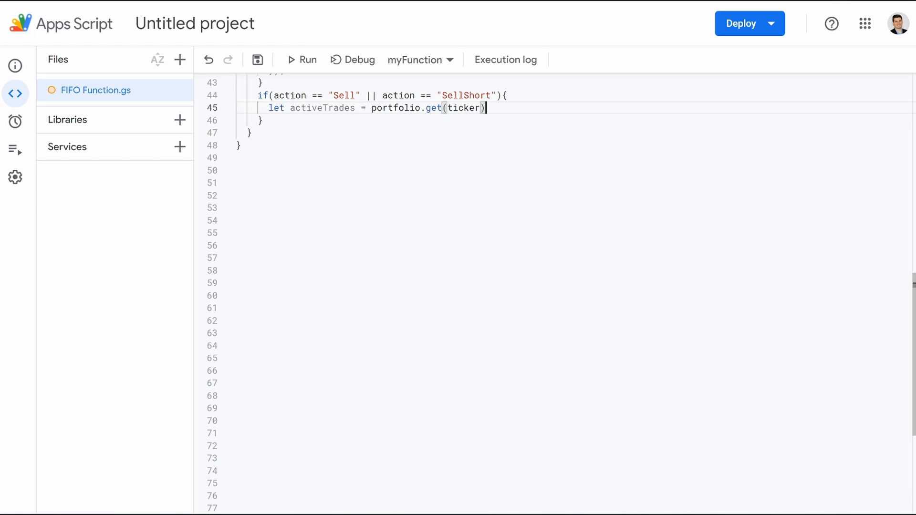
text(;)
key(Return)
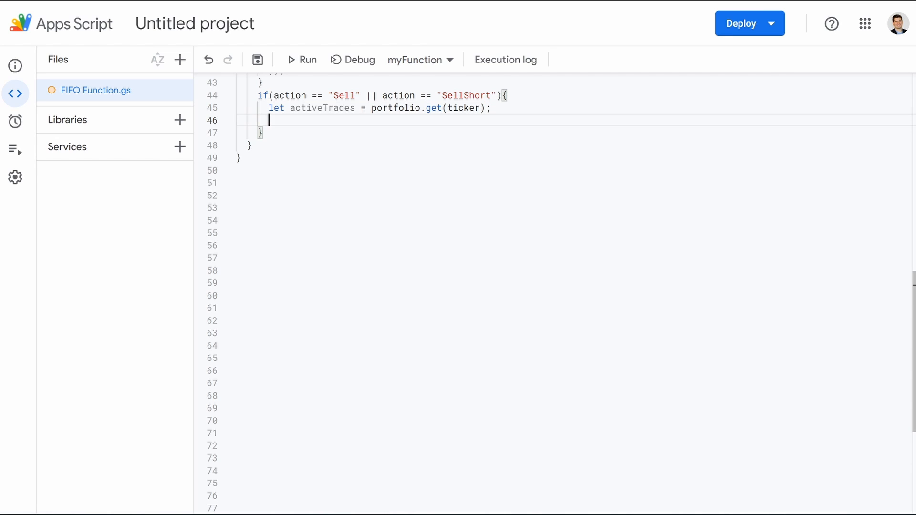
Declare a precision variable equal to 8, ended with a semicolon, below the activeTrades declaration.
text(let precision = 8)
key(Return)
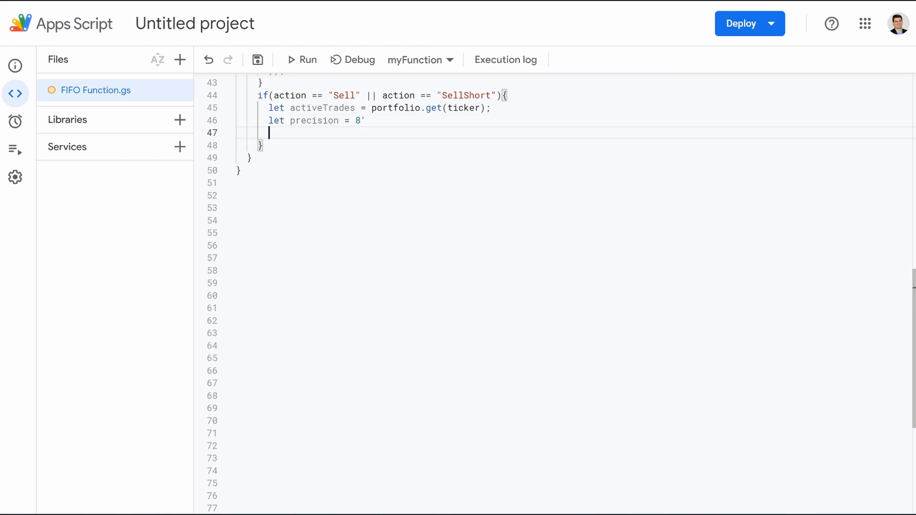
key(BackSpace)
key(BackSpace)
key(BackSpace)
key(BackSpace)
text(;)
key(Return)
Add a nested if block with the condition activeTrades != null below the precision line.
text(if (active)
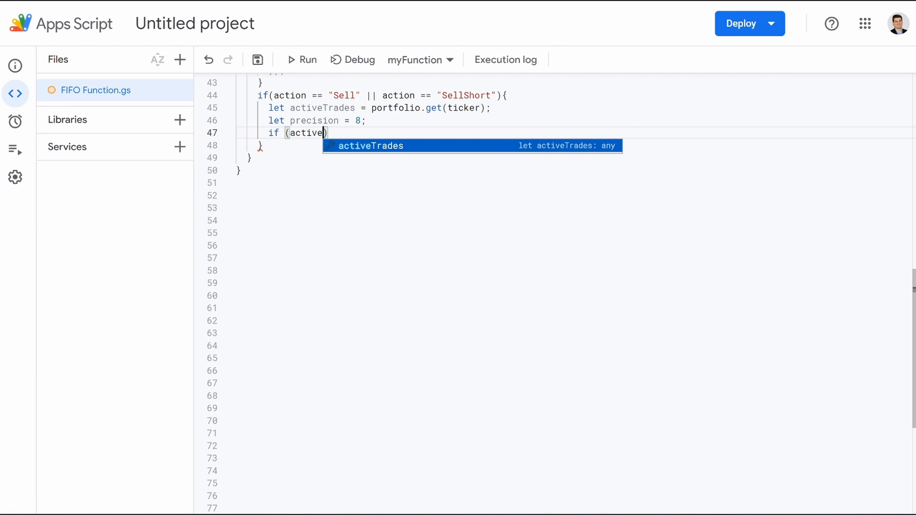
key(Tab)
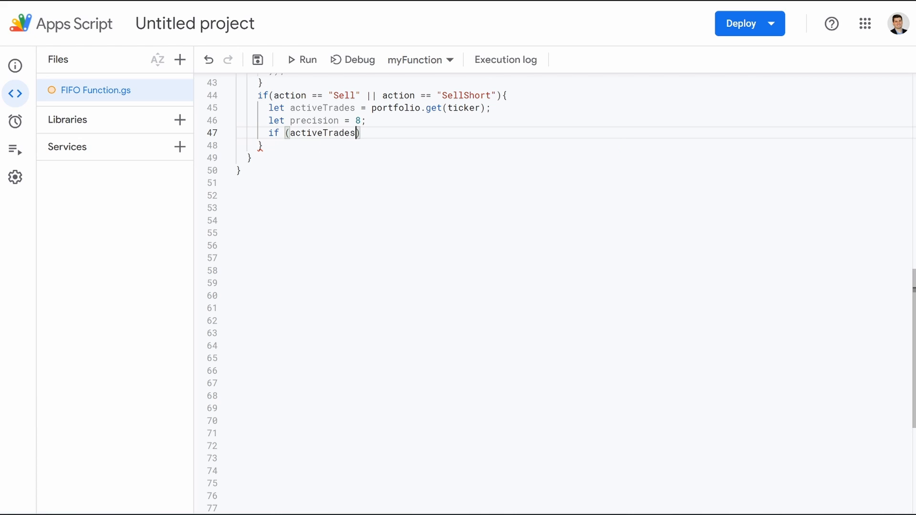
text(!=)
text( null){)
key(Return)
Begin the declaration of a sharesToSell variable inside the activeTrades null check.
text(let )
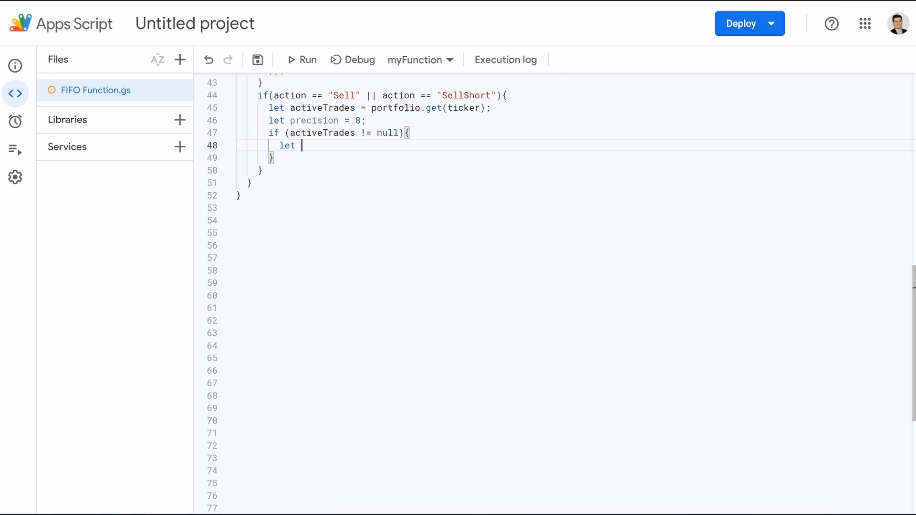
text(share)
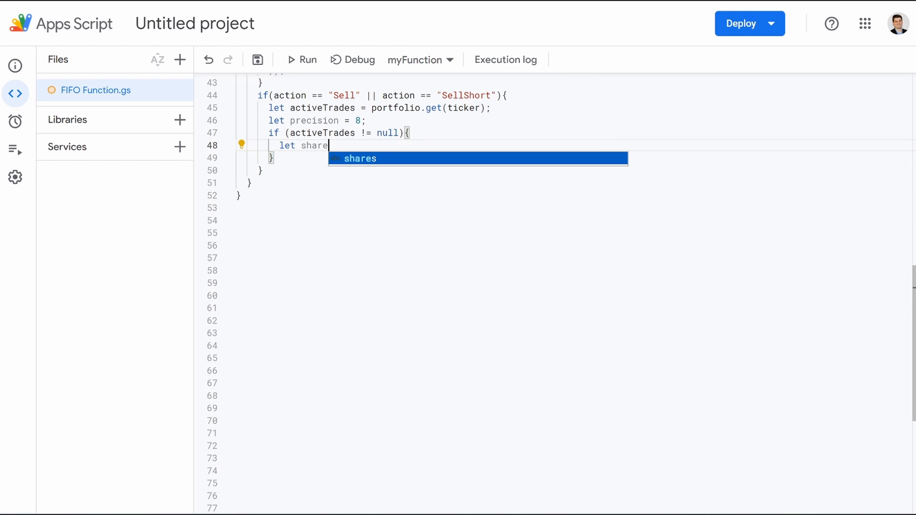
text(sToSell)
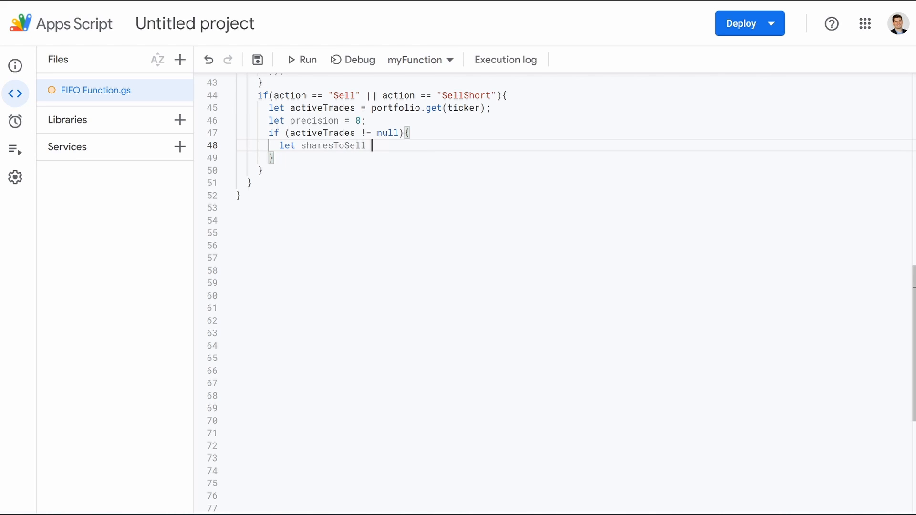
text( > 0){)
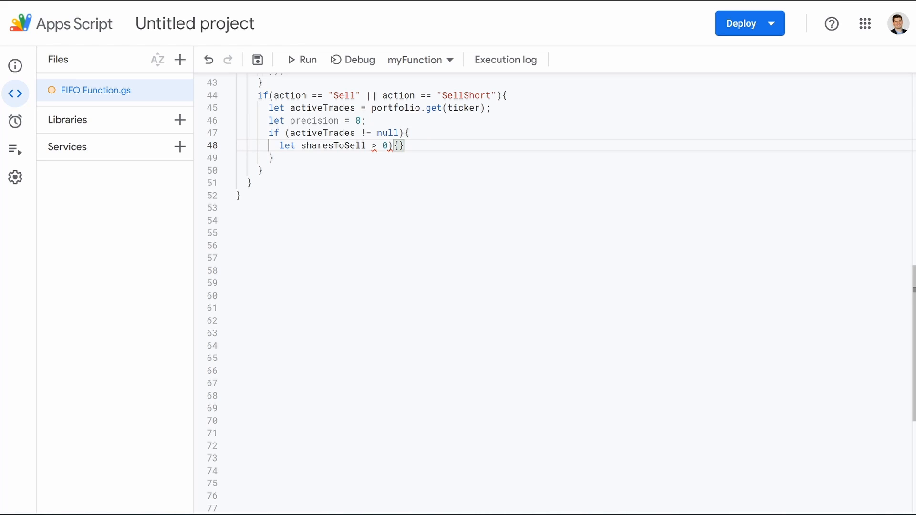
key(Return)
key(BackSpace)
key(BackSpace)
key(BackSpace)
key(BackSpace)
key(BackSpace)
key(BackSpace)
key(BackSpace)
key(BackSpace)
key(BackSpace)
key(BackSpace)
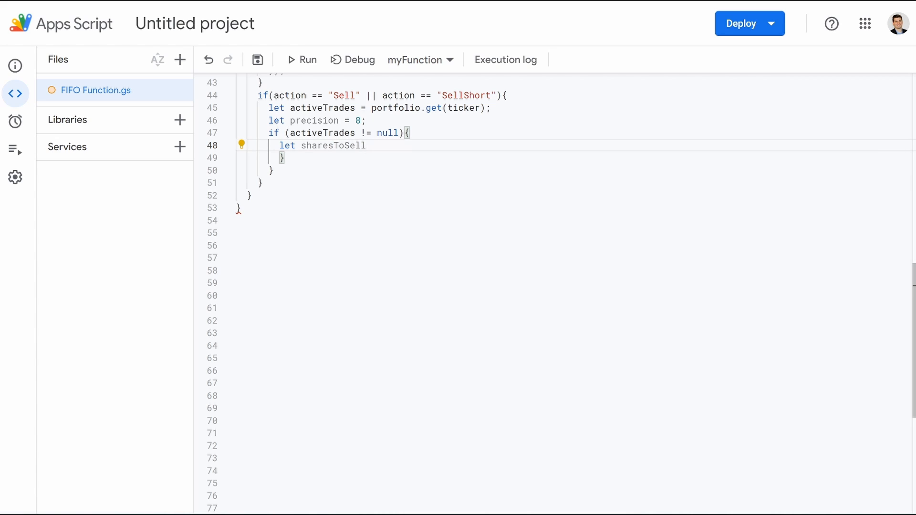
Complete the sharesToSell declaration with the value Number(Number(trade.shares).toFixed(precision)), ended with a semicolon.
text(= Number)
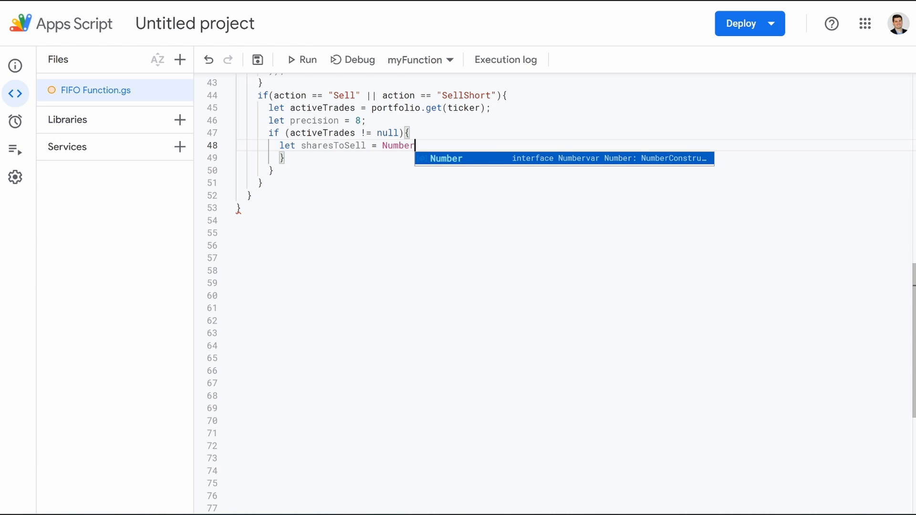
text((Number(trade)
text(.shar)
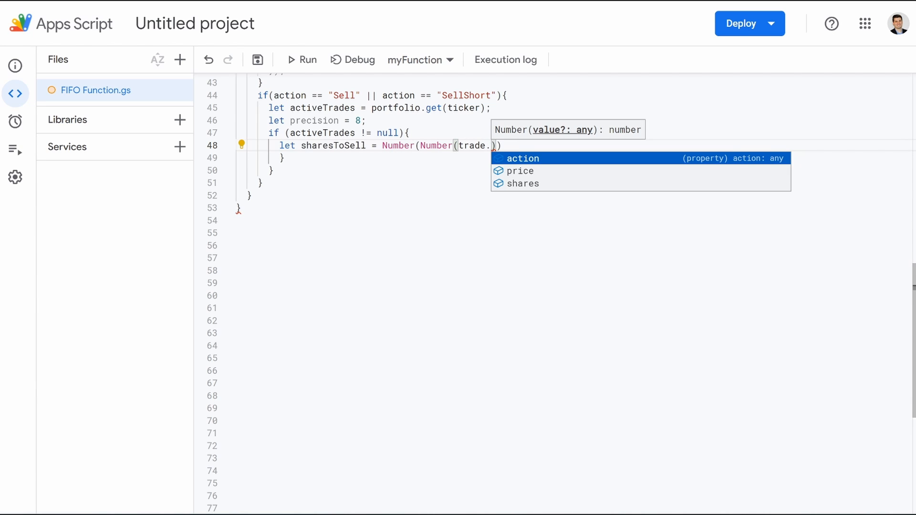
text(es)
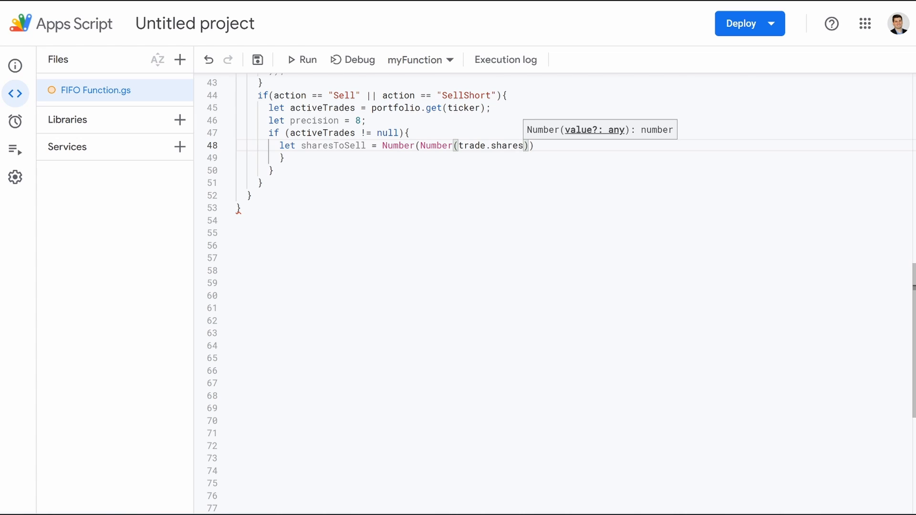
text())
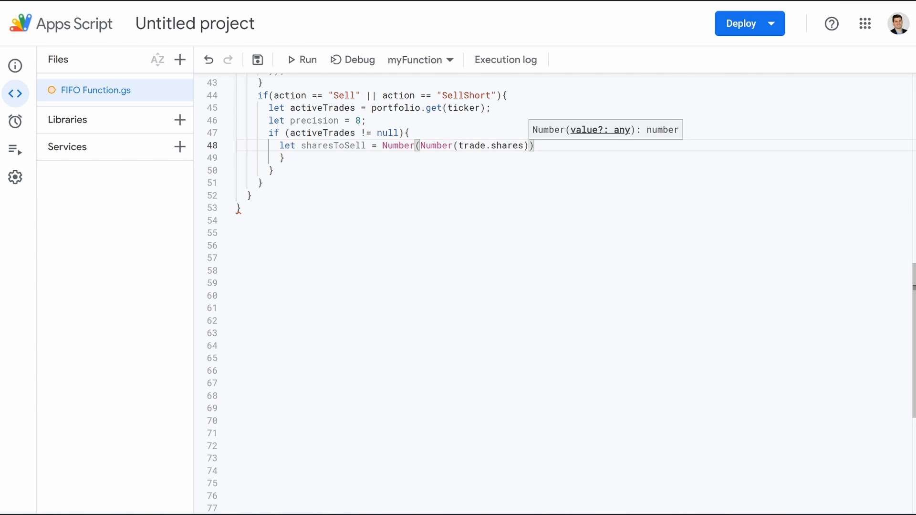
text(.)
text(to)
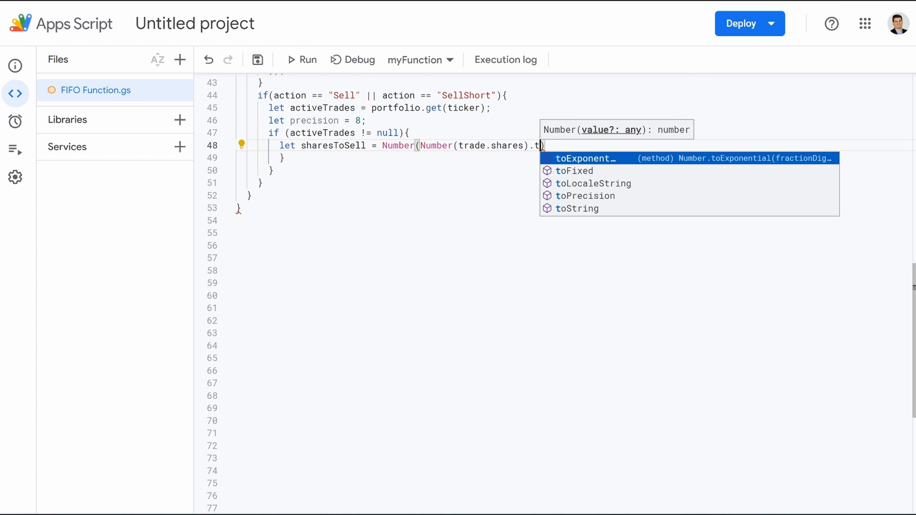
text(Fixed)
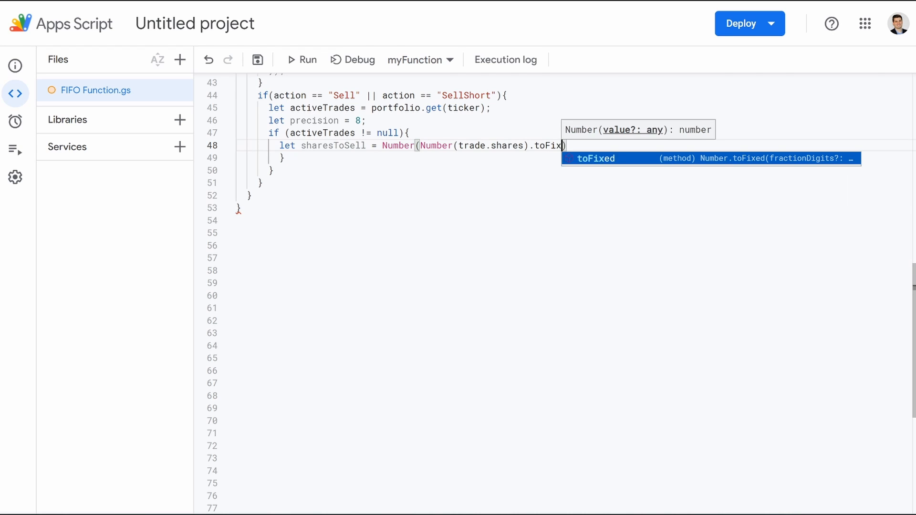
text((precision)
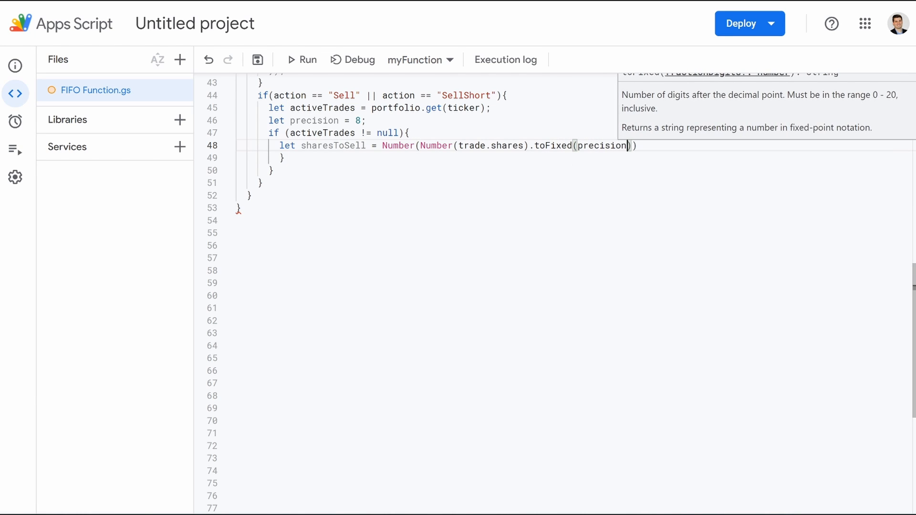
text());)
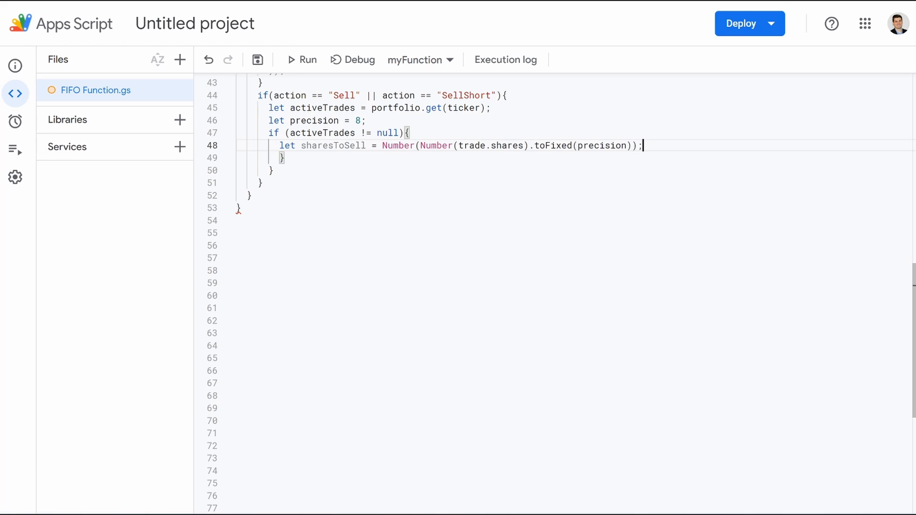
Add a while loop with the condition sharesToSell > 0 below the sharesToSell declaration.
key(Return)
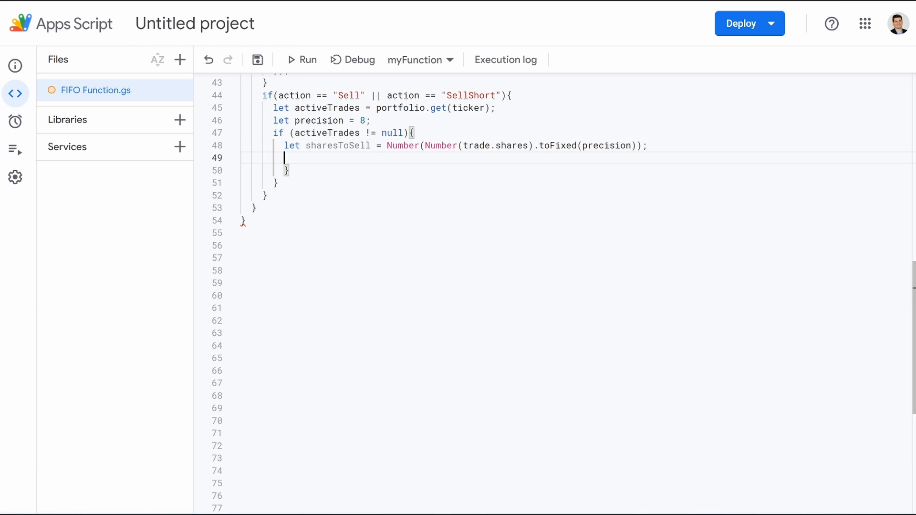
text(while)
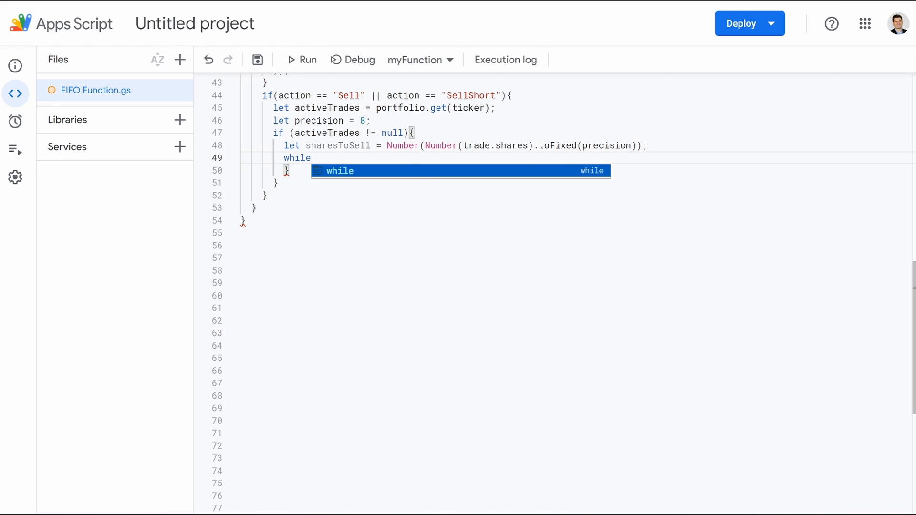
text( (sharesToSell > 0){)
key(Return)
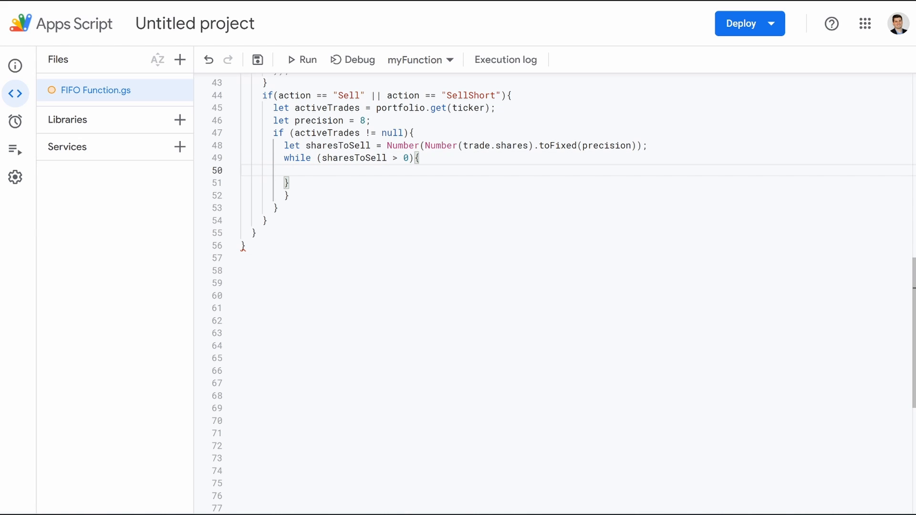
Inside the while loop, reassign sharesToSell to Number(Number(sharesToSell).toFixed(precision)), ended with a semicolon.
text(sharesToSell = )
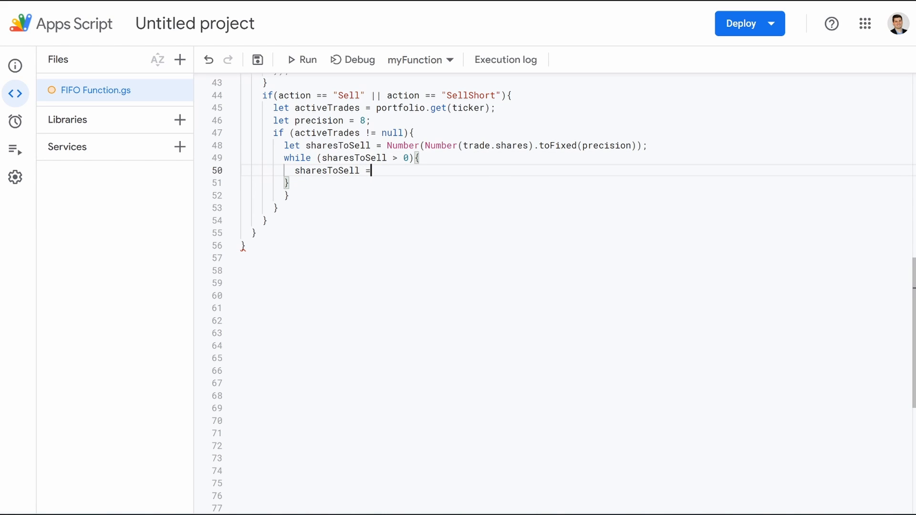
text(Number)
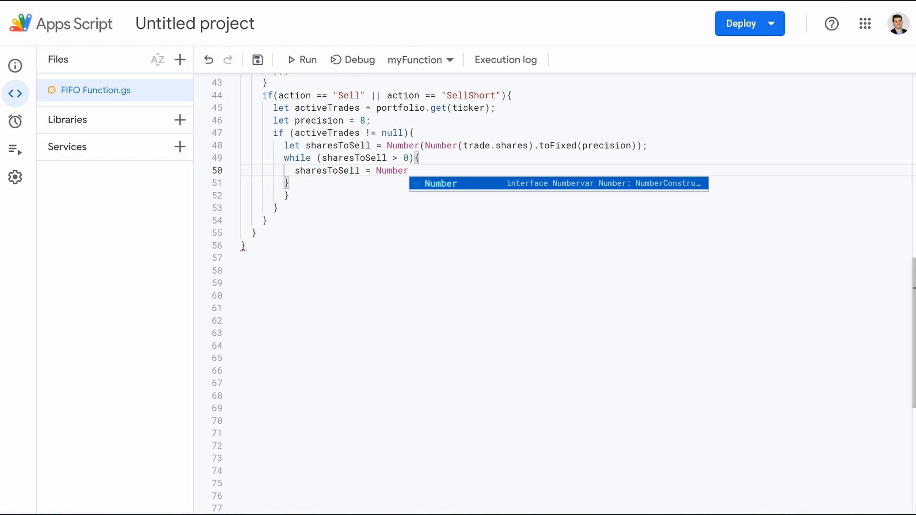
text((Number)
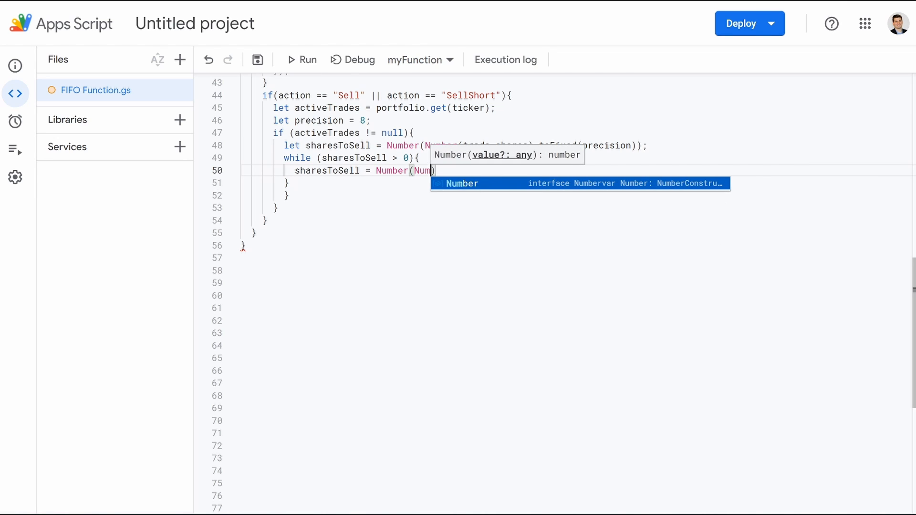
text((shares)
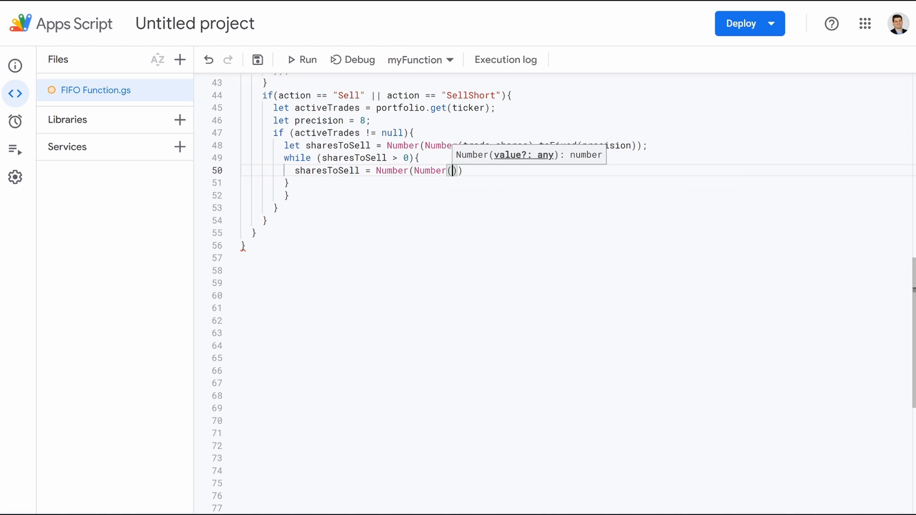
text(ToSel)
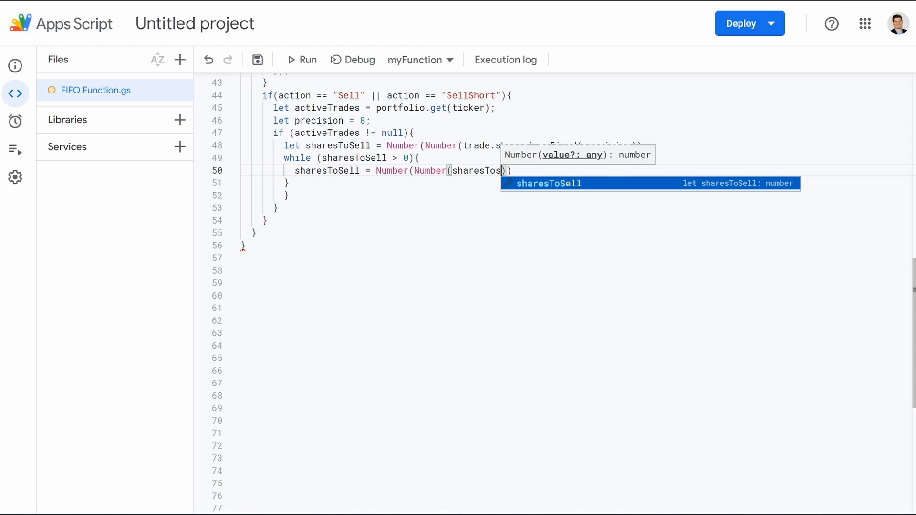
text(l)
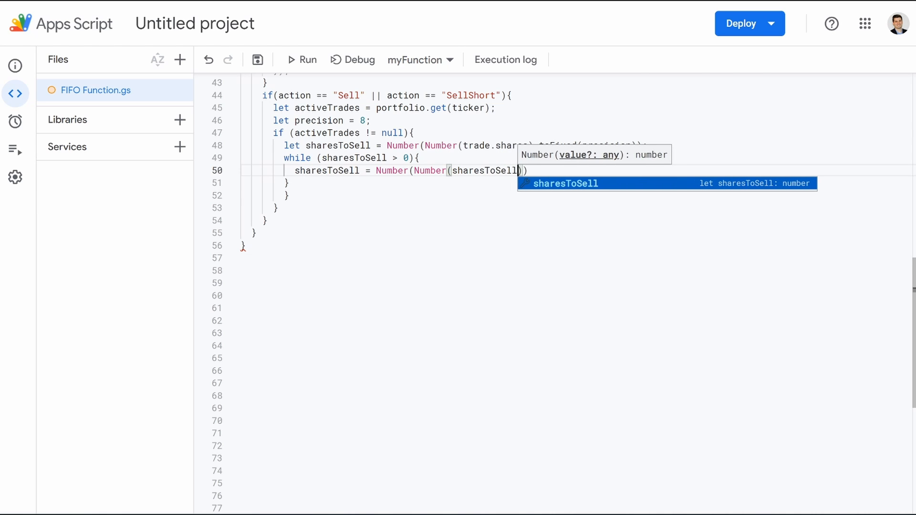
text().t)
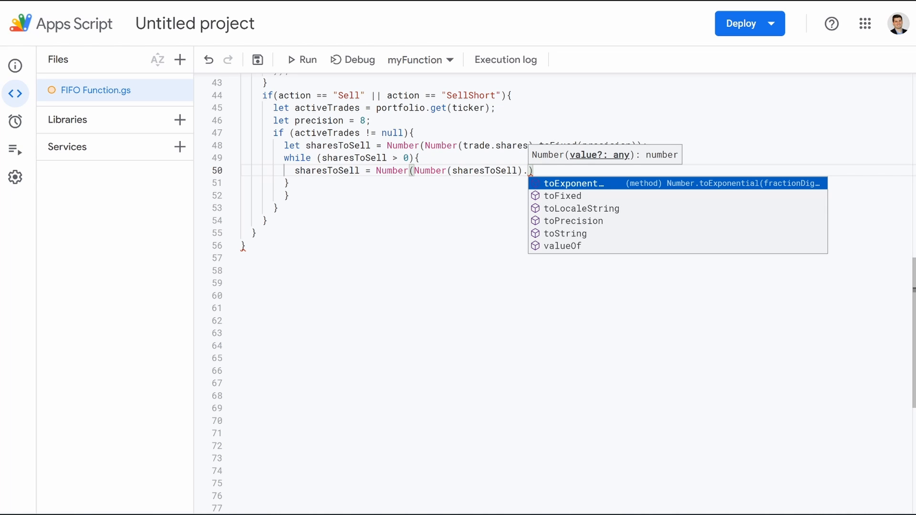
text(oF)
key(Tab)
text((pr)
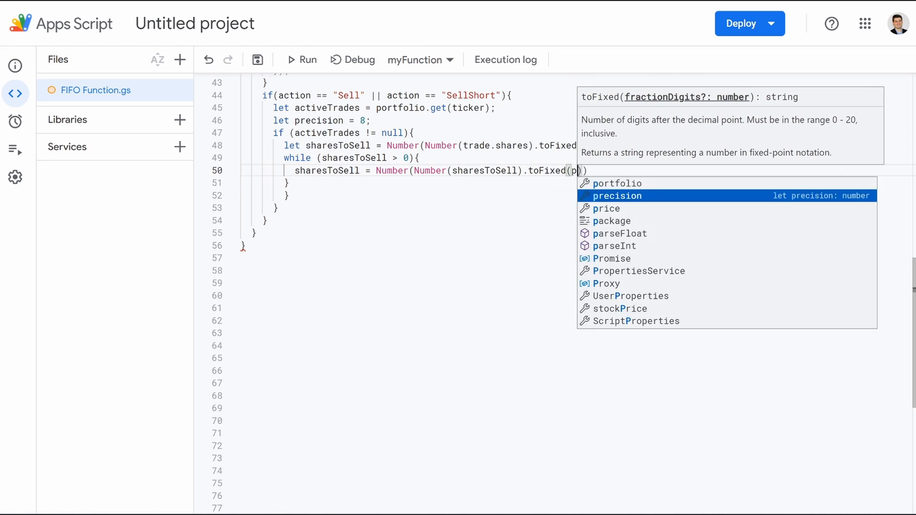
key(Tab)
text());)
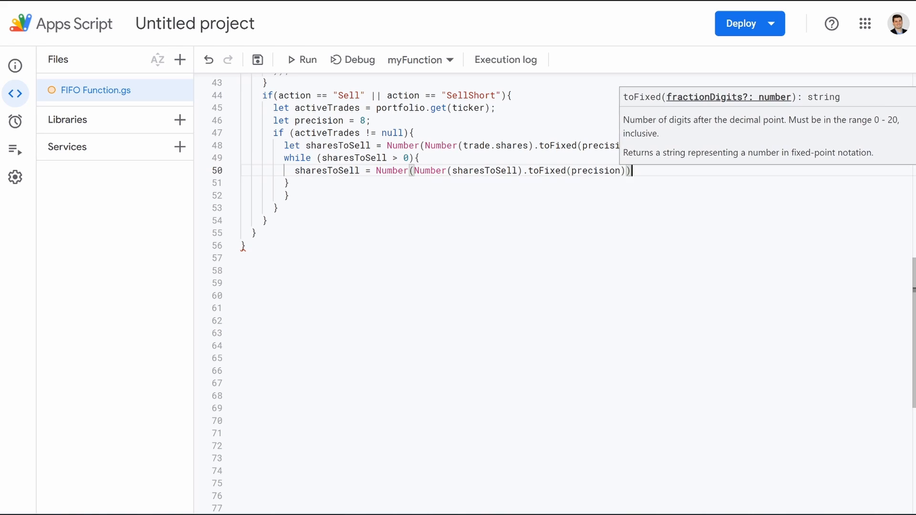
Add a nested if block with the condition activeTrades.length > 0 below the sharesToSell reassignment.
key(Return)
text(if)
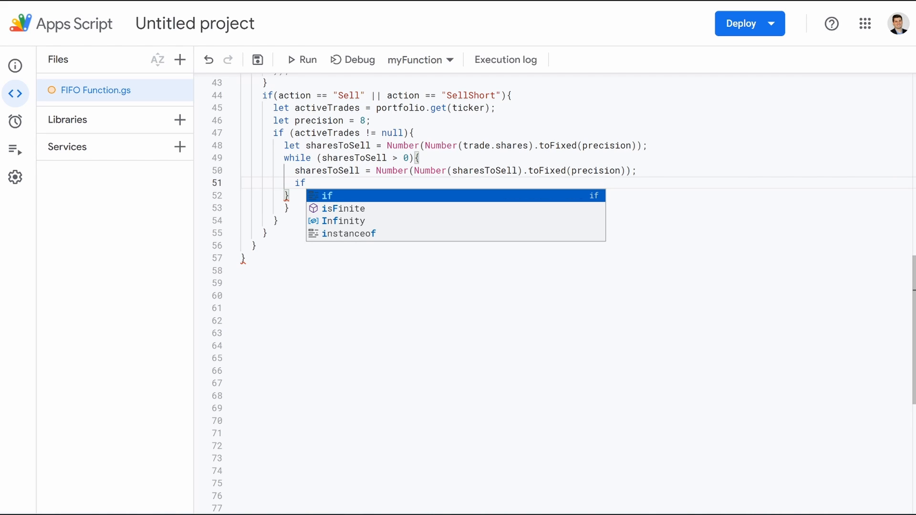
text( (ac)
key(Tab)
text(.len)
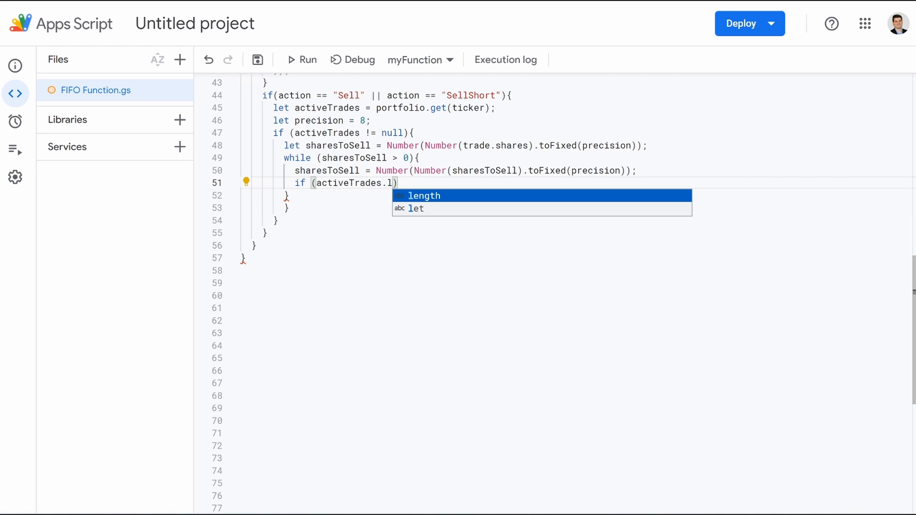
text(gth)
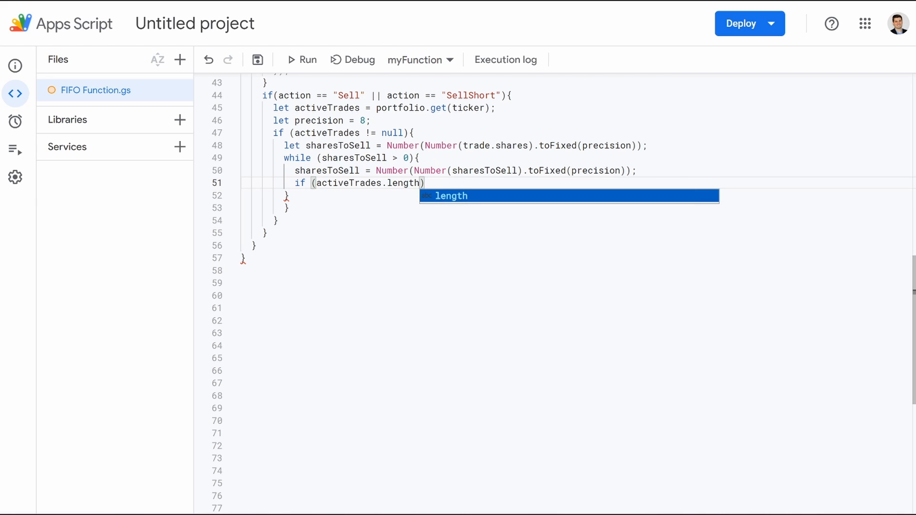
text( > 0)
key(Right)
text({)
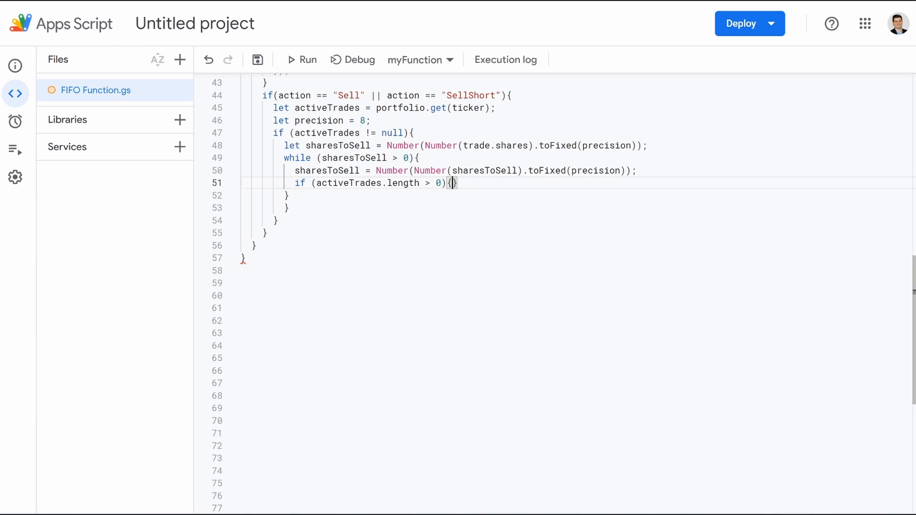
key(Return)
Inside the length check, declare an itemToSell variable equal to activeTrades[0], ended with a semicolon.
text(let itemToSell = )
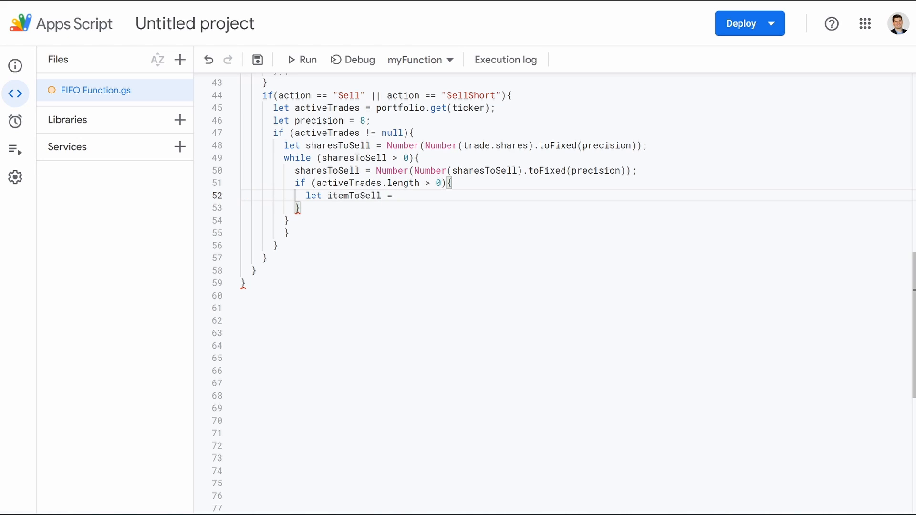
text(active)
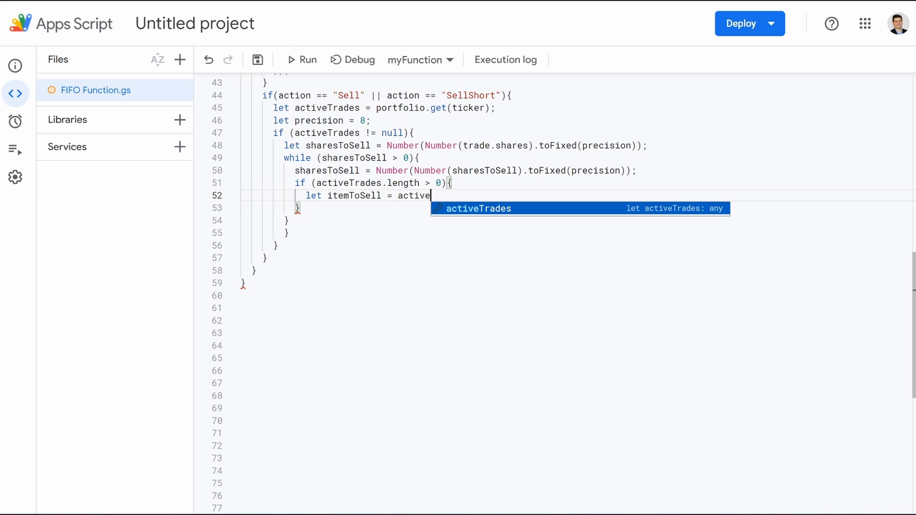
text(Trades[0)
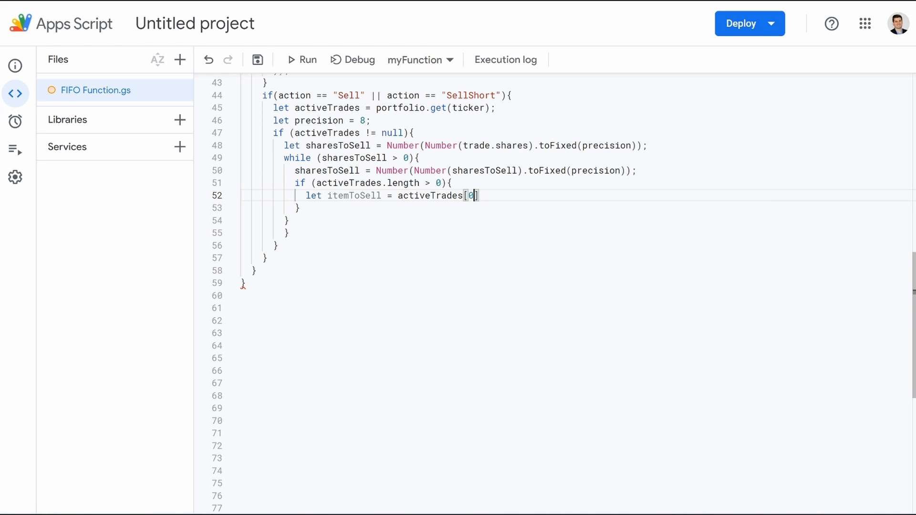
key(Right)
text(;)
Below the itemToSell declaration, reassign itemToSell.shares to Number(Number(itemToSell.shares).toFixed(precision)), ended with a semicolon.
key(Return)
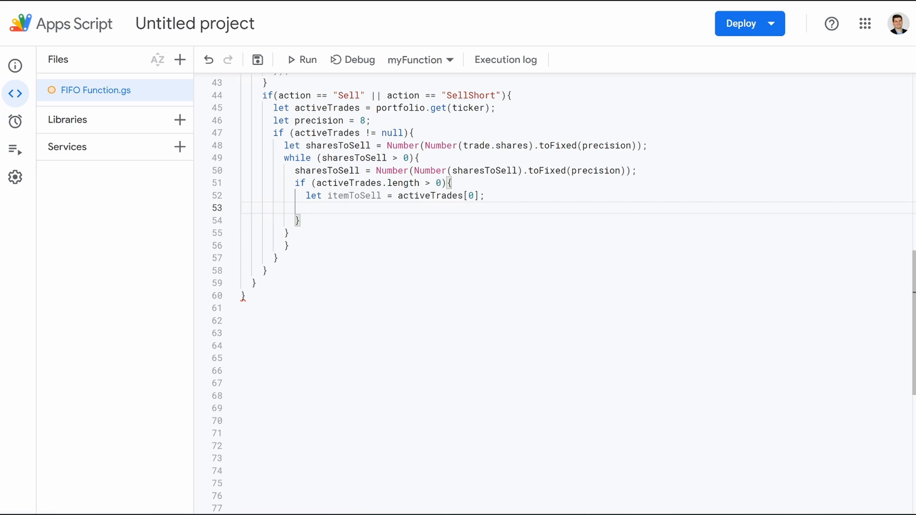
text(item)
key(Tab)
text(.shares)
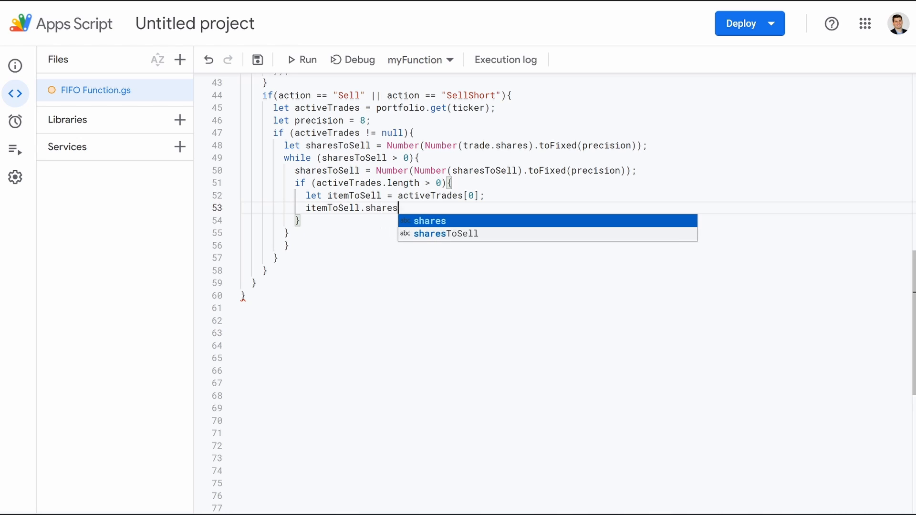
text( = Nub)
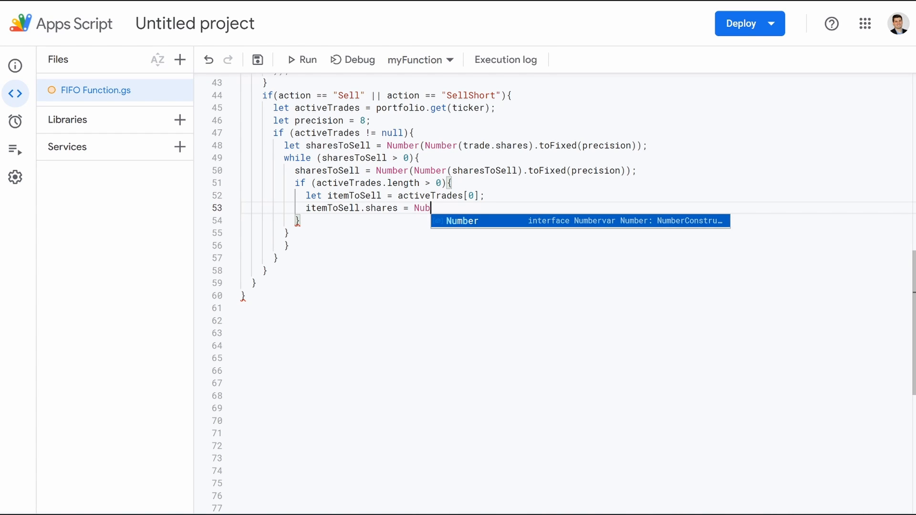
key(BackSpace)
text(mber)
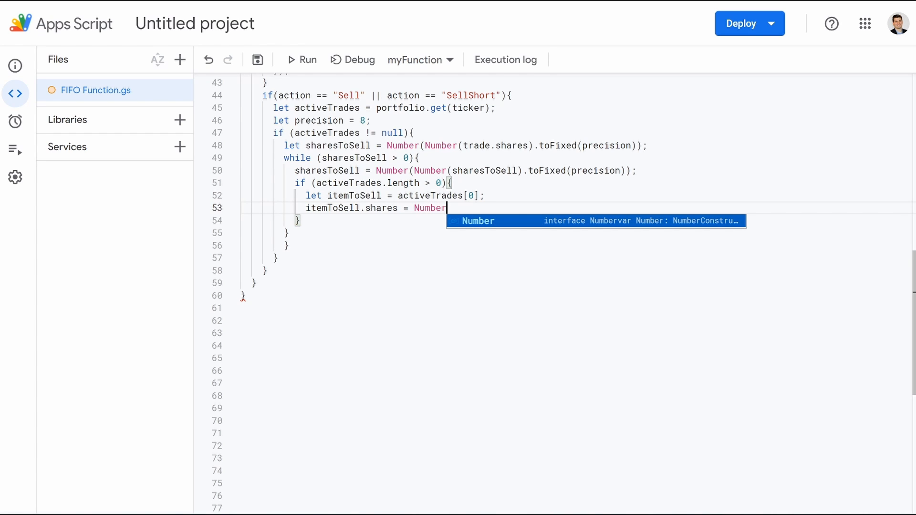
text((Number)
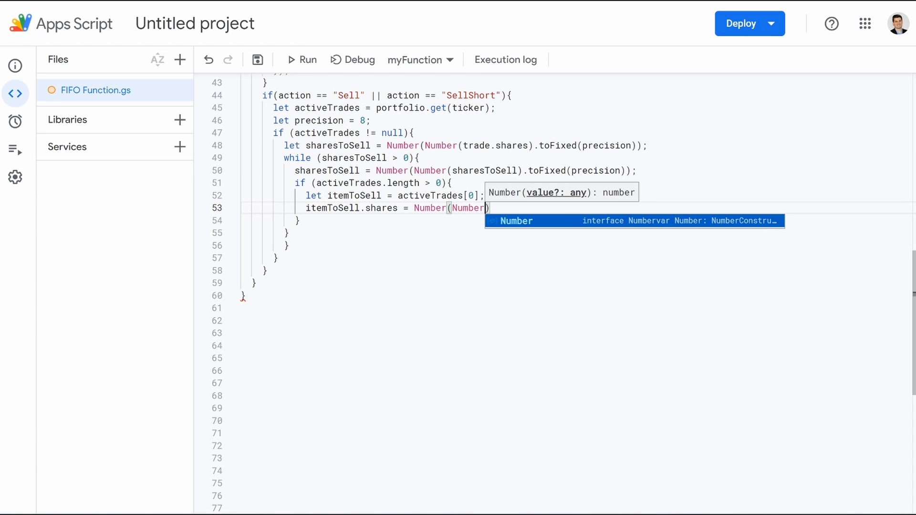
text((item)
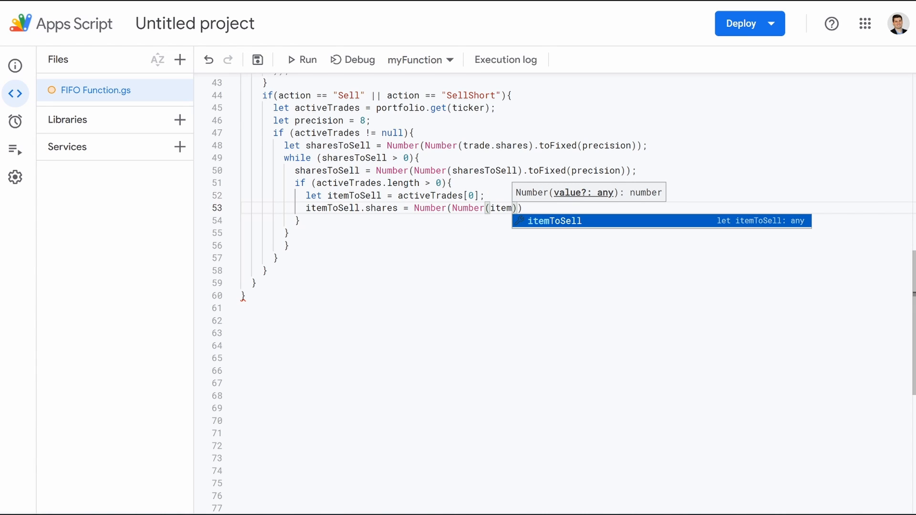
key(Return)
text(ares)
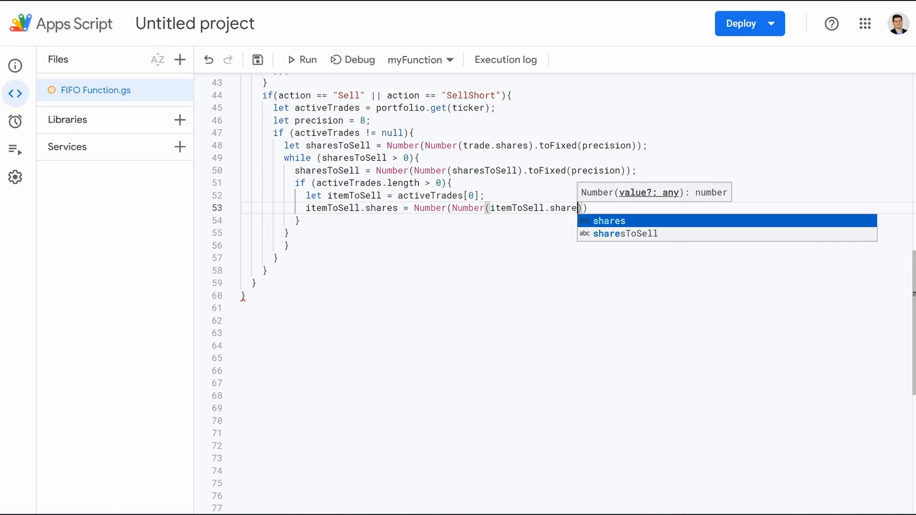
text())
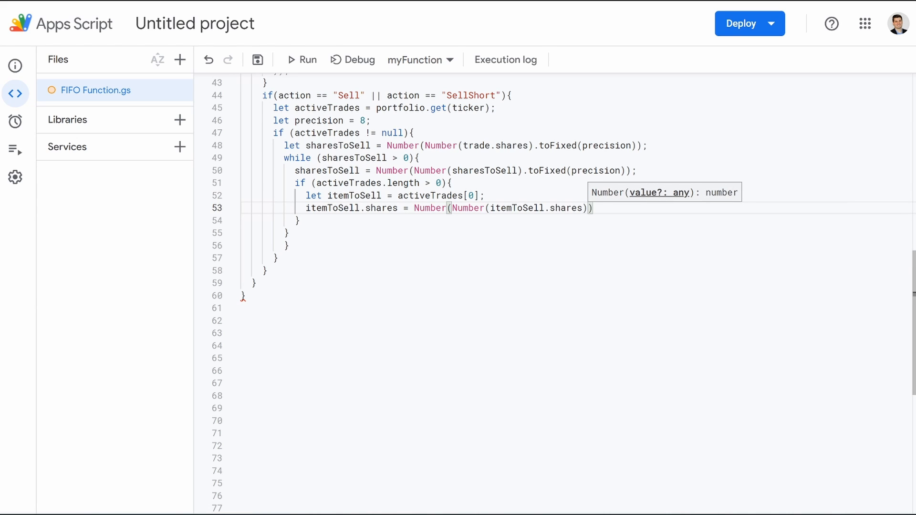
text(.toF)
key(Return)
text((precision));)
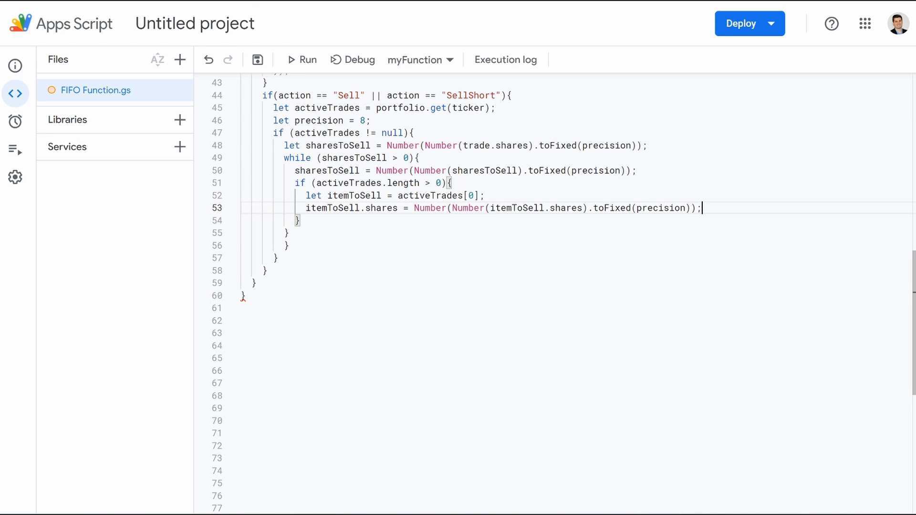
Add a nested if block with the condition itemToSell.shares == sharesToSell below the itemToSell.shares reassignment.
key(Return)
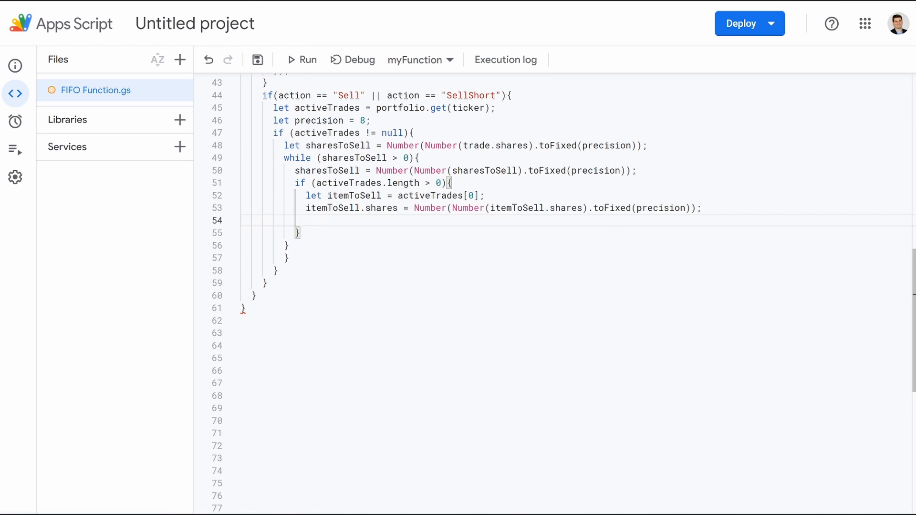
text(if(item)
key(Return)
text(.sh)
text(ares =)
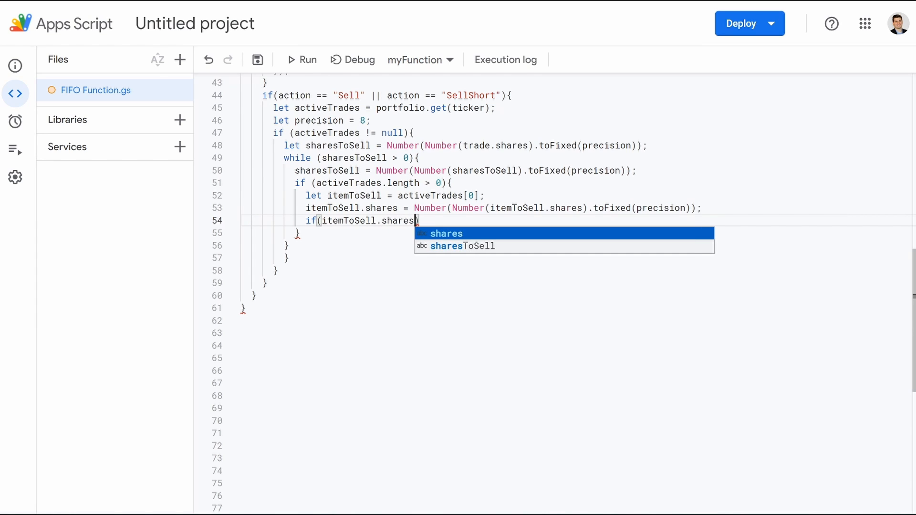
text(= sha)
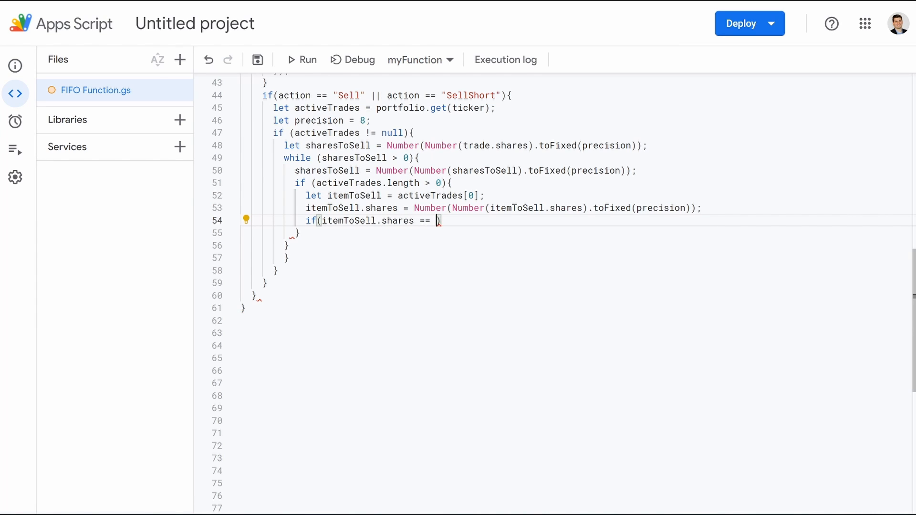
key(Return)
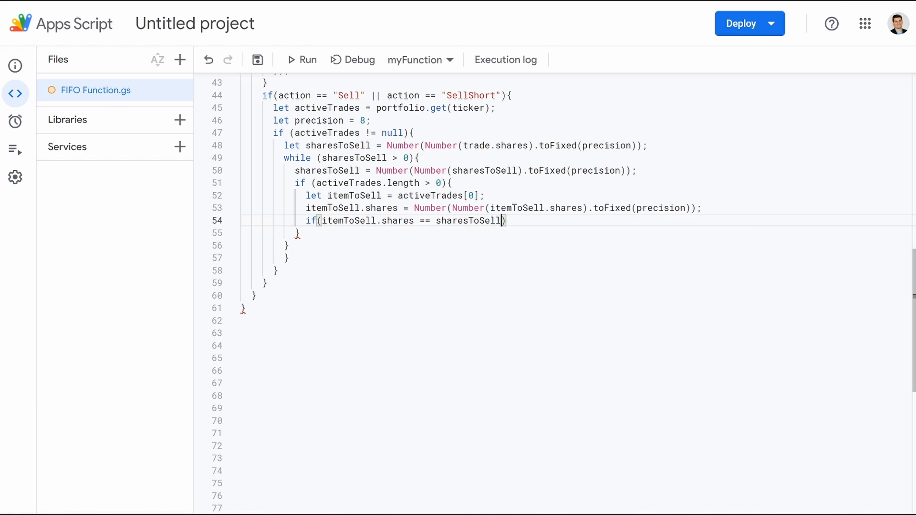
key(End)
text({)
key(Return)
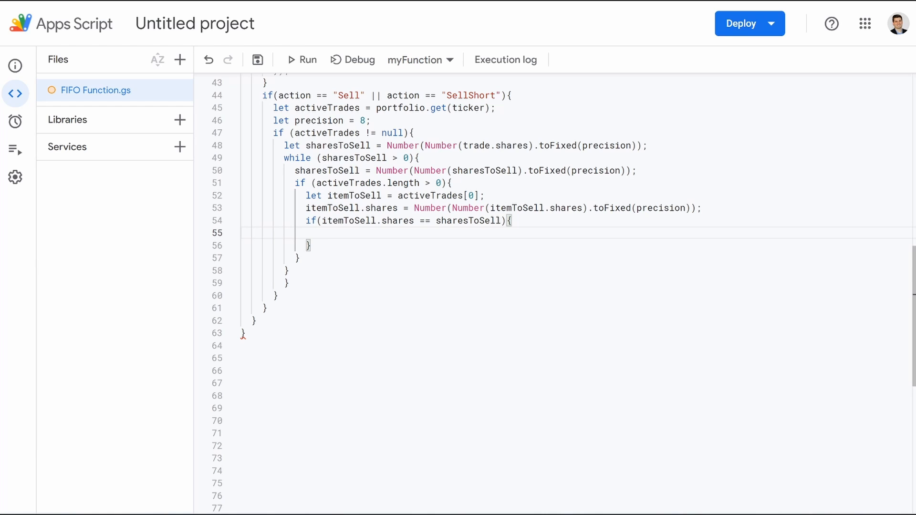
Inside the equality block, set sharesToSell = 0; and remove the first trade with activeTrades.splice(0,1); on the following line.
text(sha)
key(Return)
text(= 0;)
key(Return)
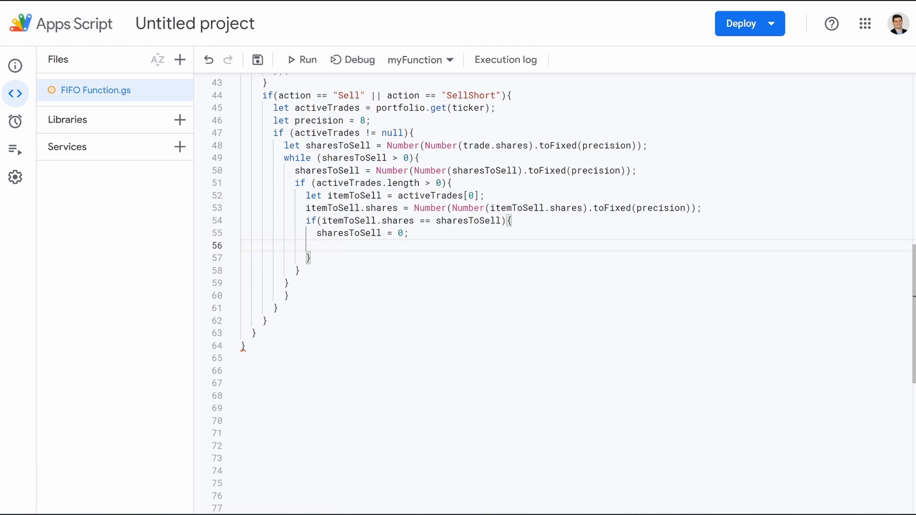
text(act)
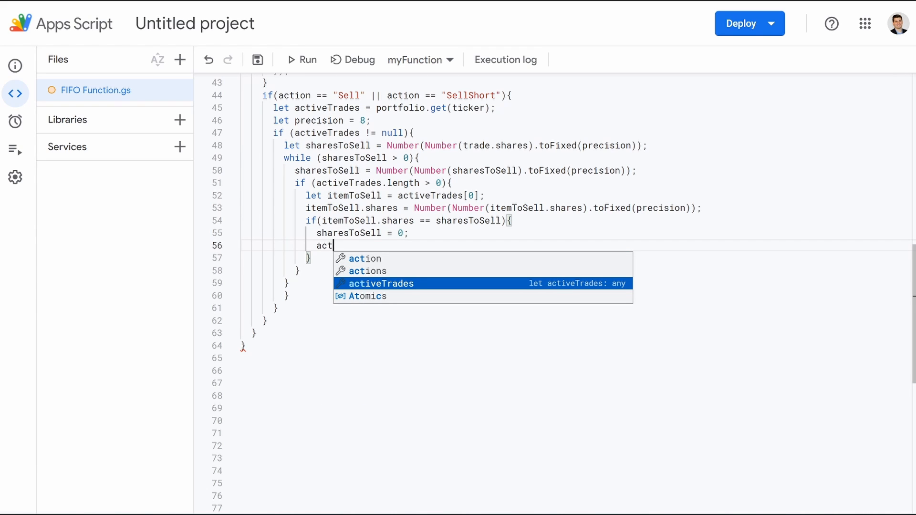
key(Return)
text(.)
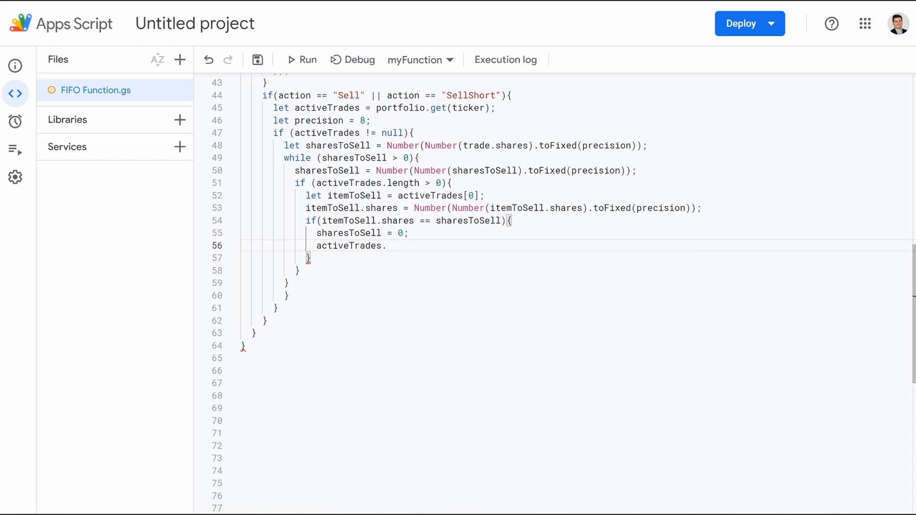
text(splice()
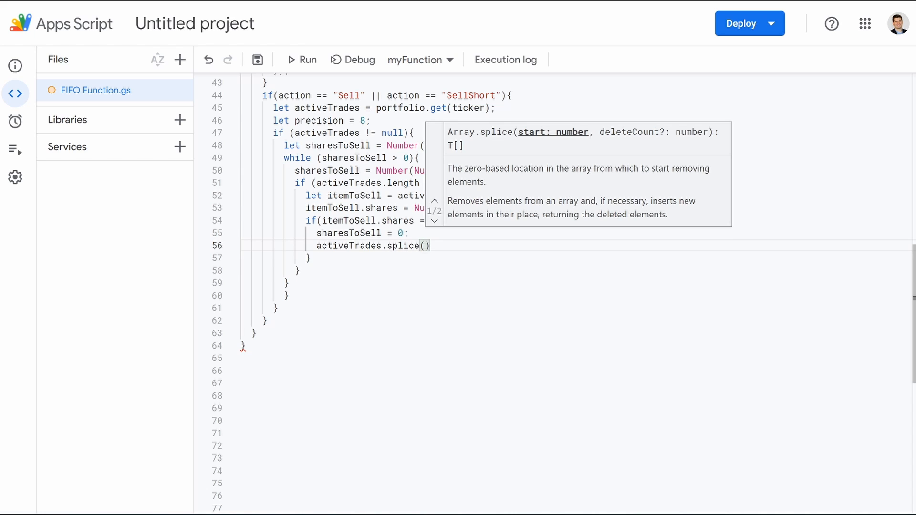
text(0,1);)
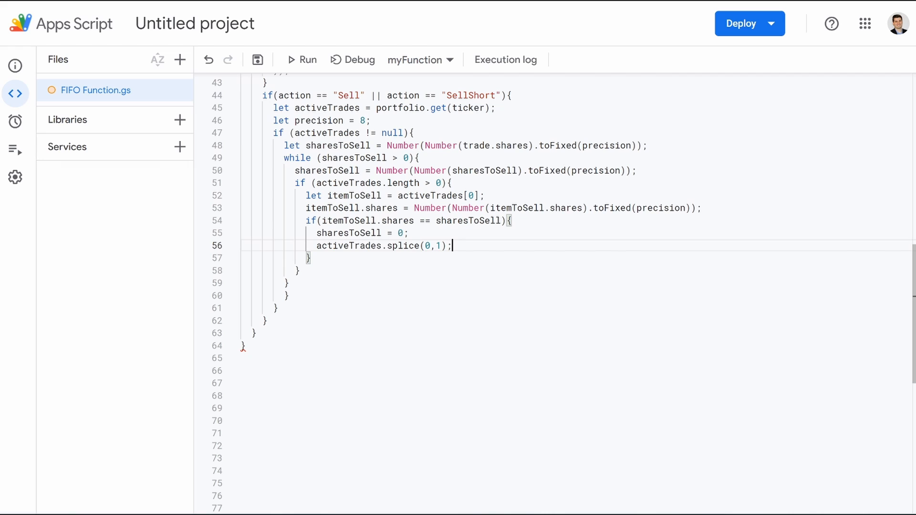
Add an else if block with the condition itemToSell.shares < sharesToSell after the equality block's closing brace.
click(310, 258)
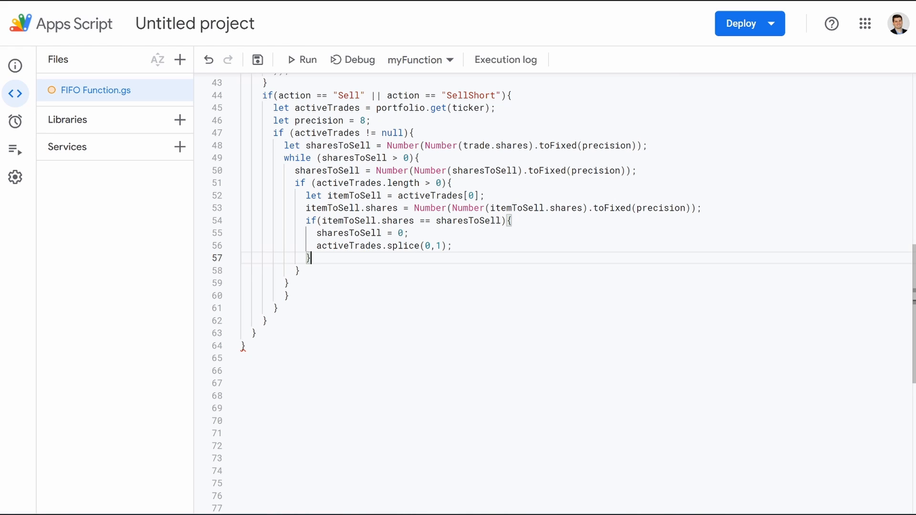
key(Return)
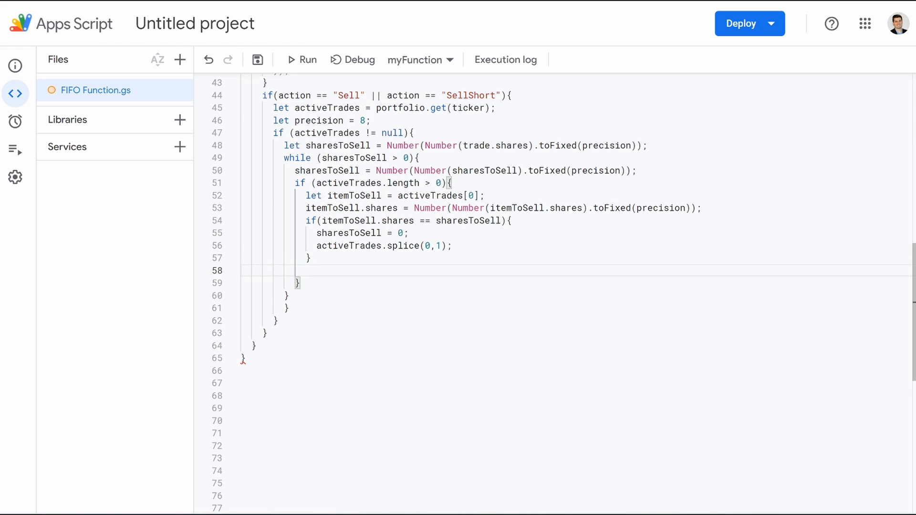
text(else)
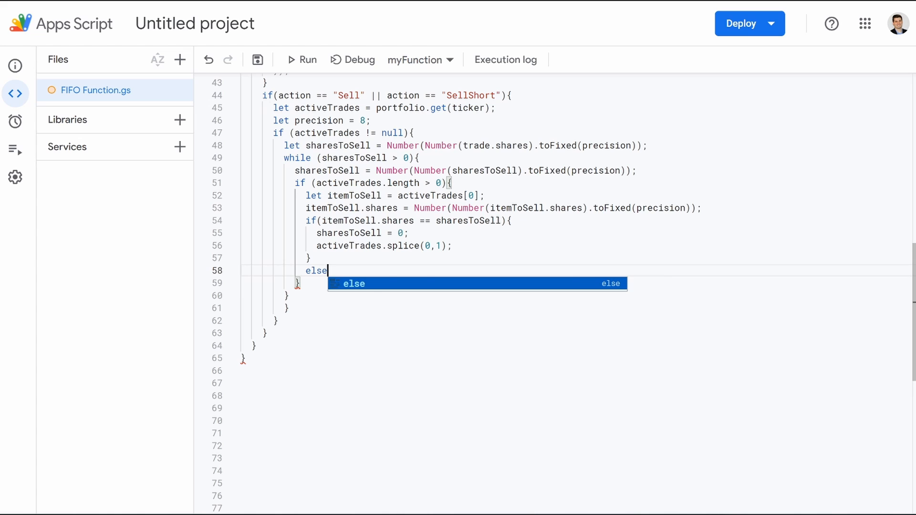
text( if(itemToSell)
text(.shares <)
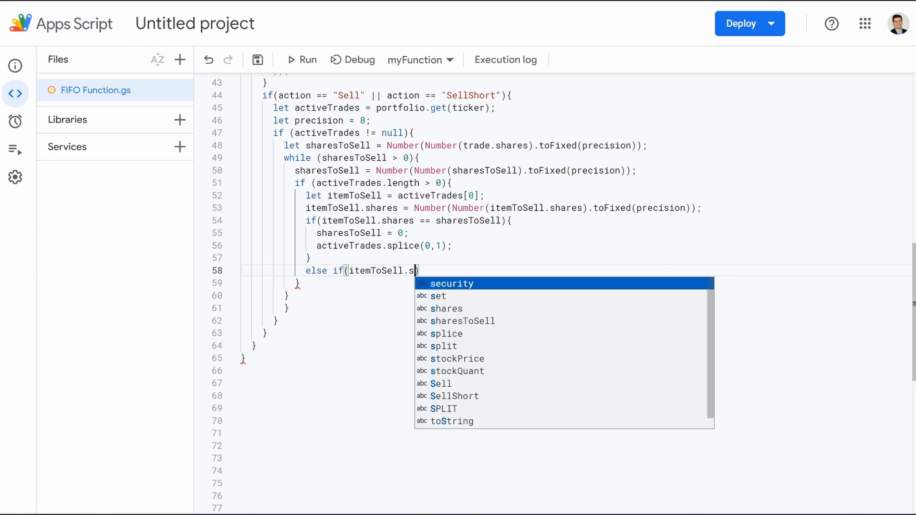
text( sh)
key(Tab)
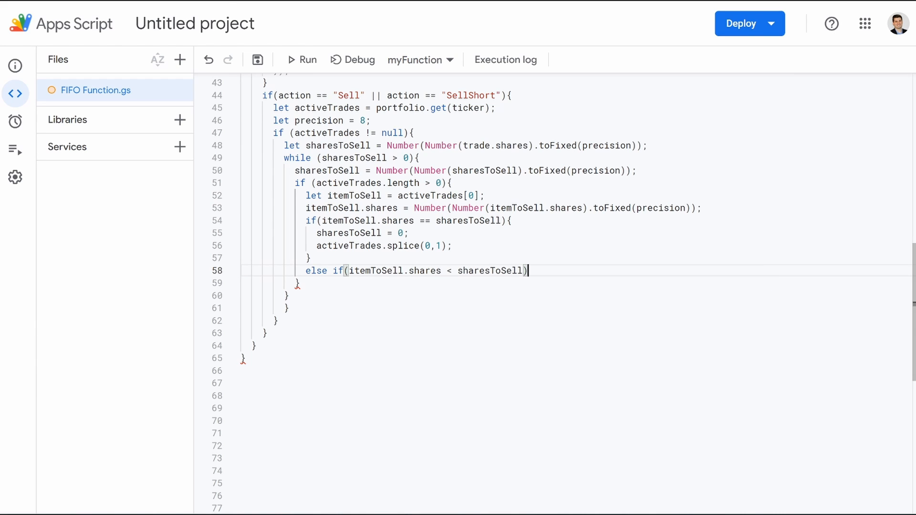
text({)
key(Return)
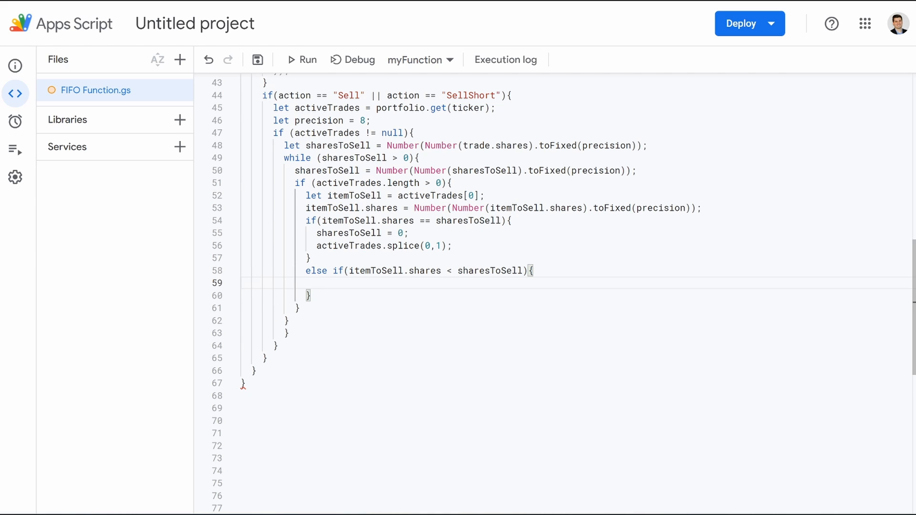
Inside the else if block, subtract the item's shares with sharesToSell -= itemToSell.shares;.
text(shares)
key(Return)
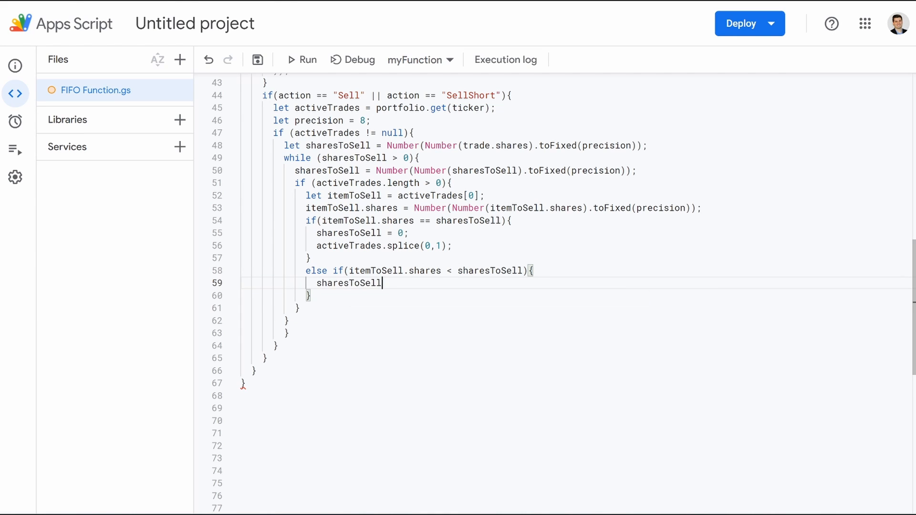
text(-= ite)
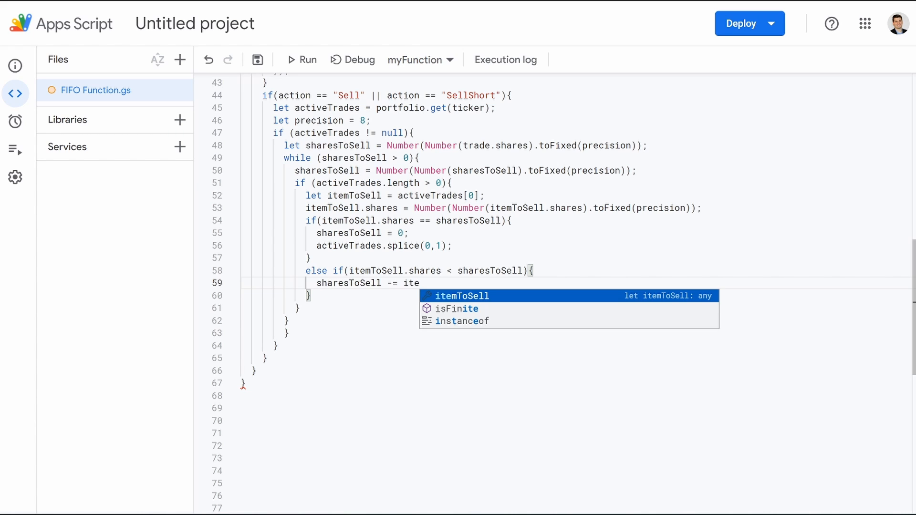
key(Return)
text(.sh)
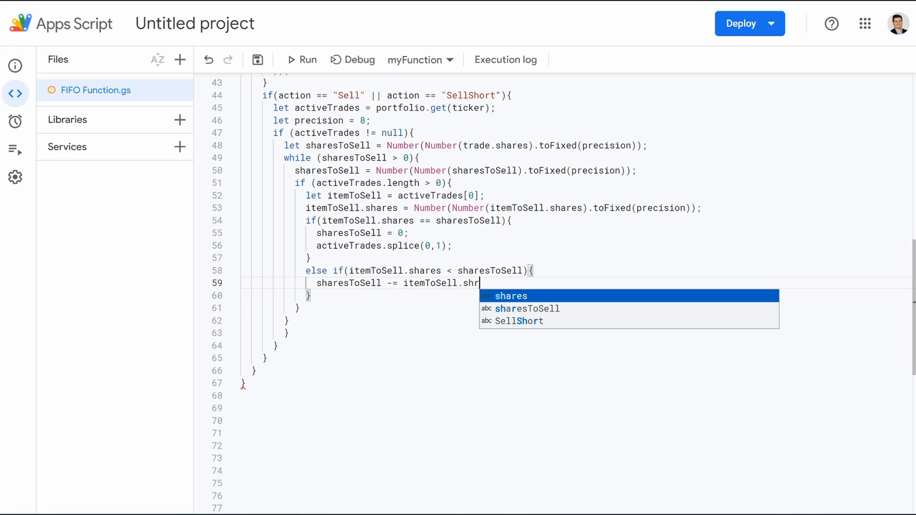
text(ares)
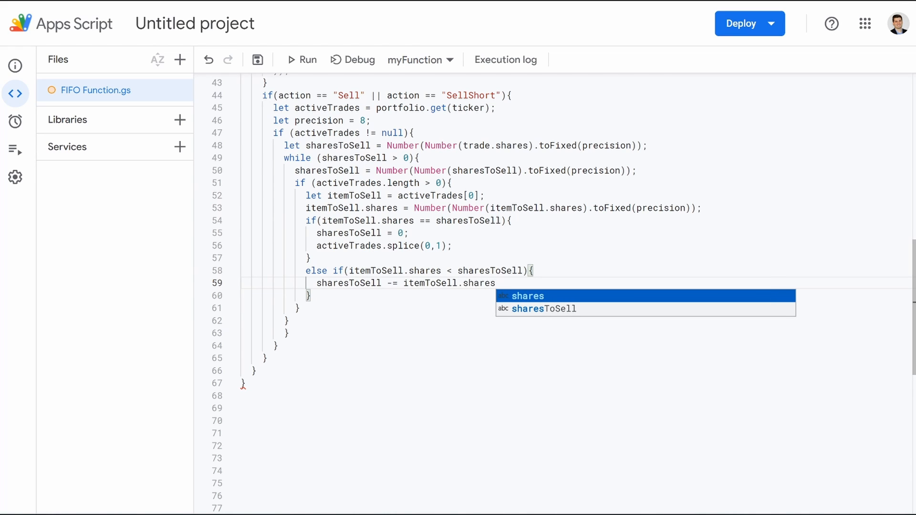
text(;)
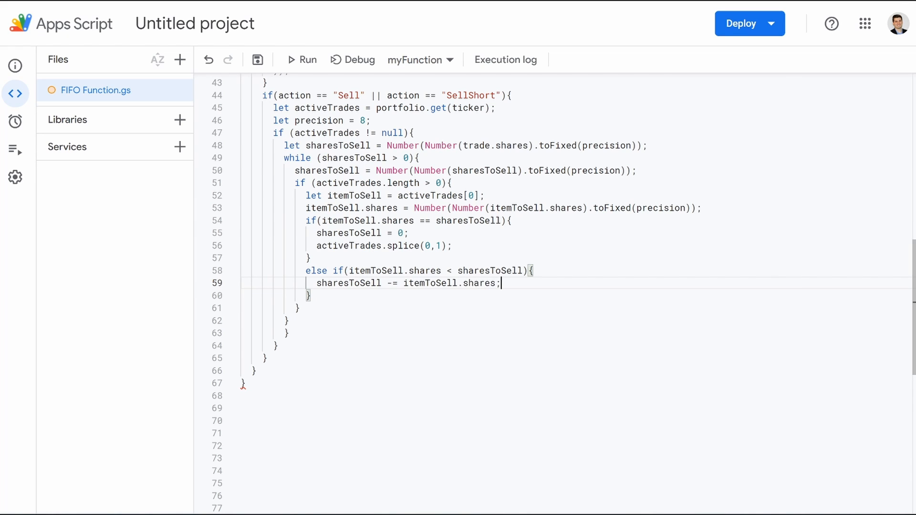
Below the subtraction in the else if block, add the call activeTrades.splice(0,1) to remove the first trade.
key(Return)
text(act)
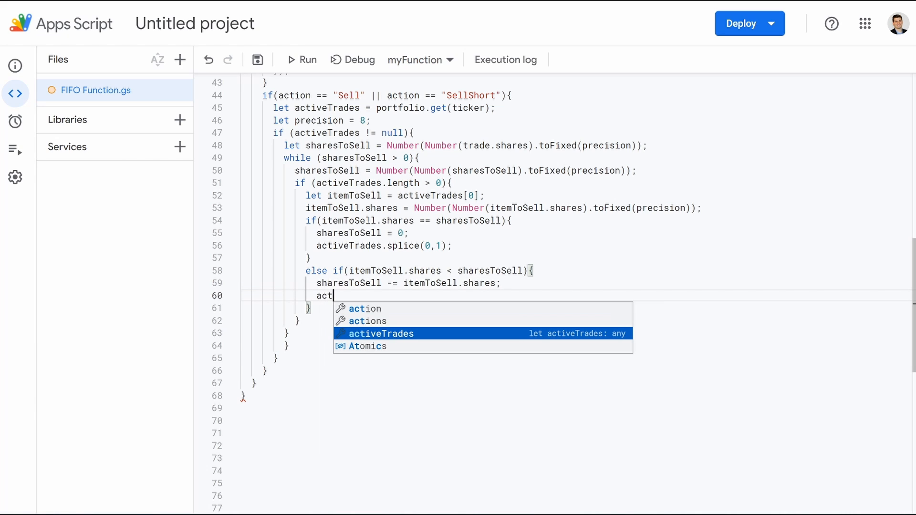
key(Return)
text(.spl)
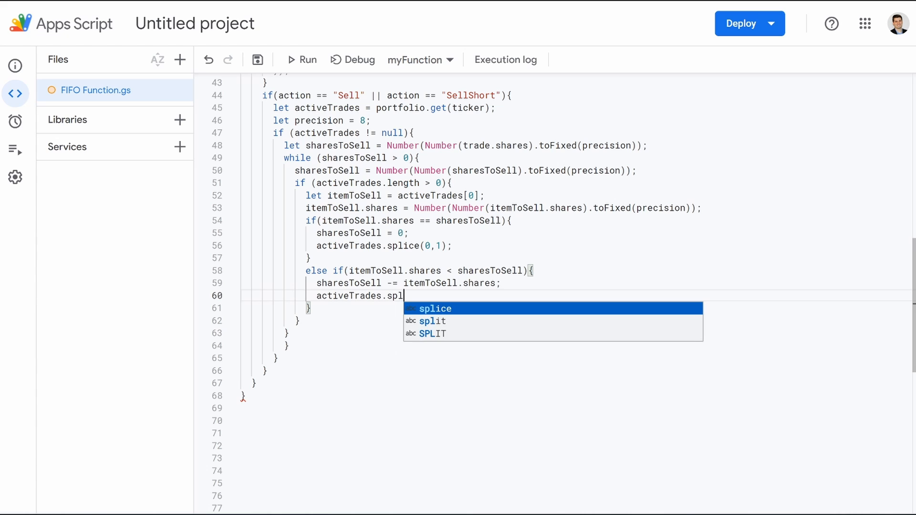
key(Return)
text((0)
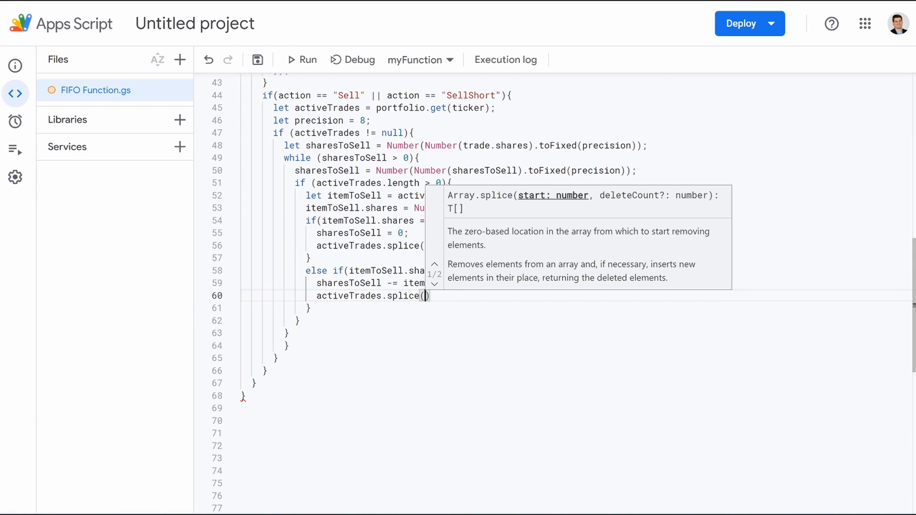
text(,1)
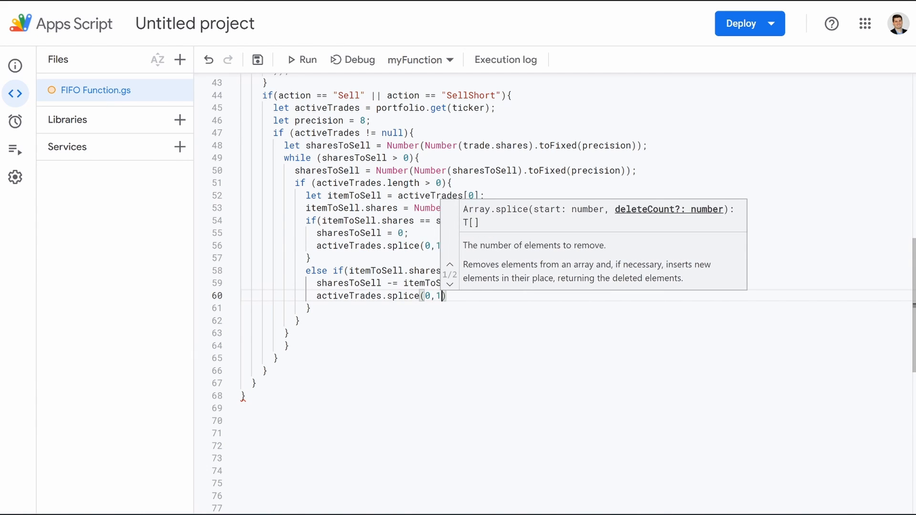
text())
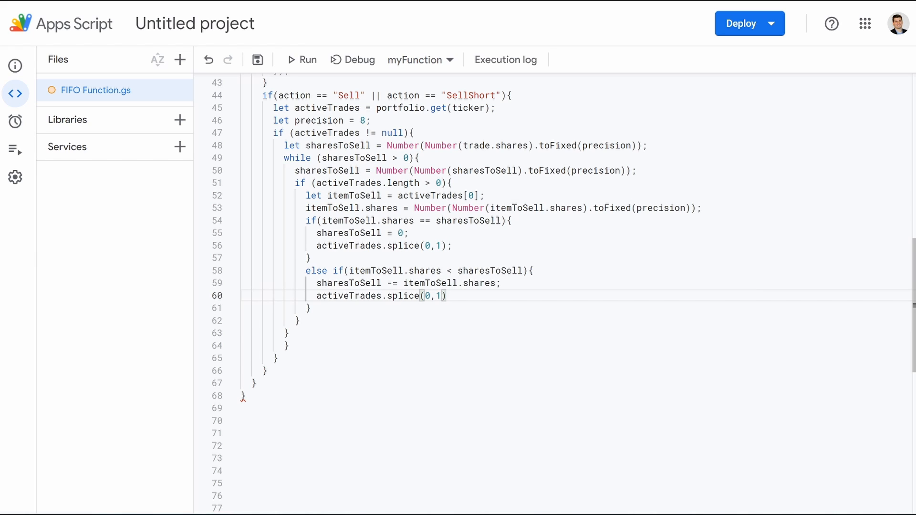
End the splice statement with a semicolon and add an else block after the else-if branch comparing itemToSell.shares with sharesToSell.
text(;)
click(310, 308)
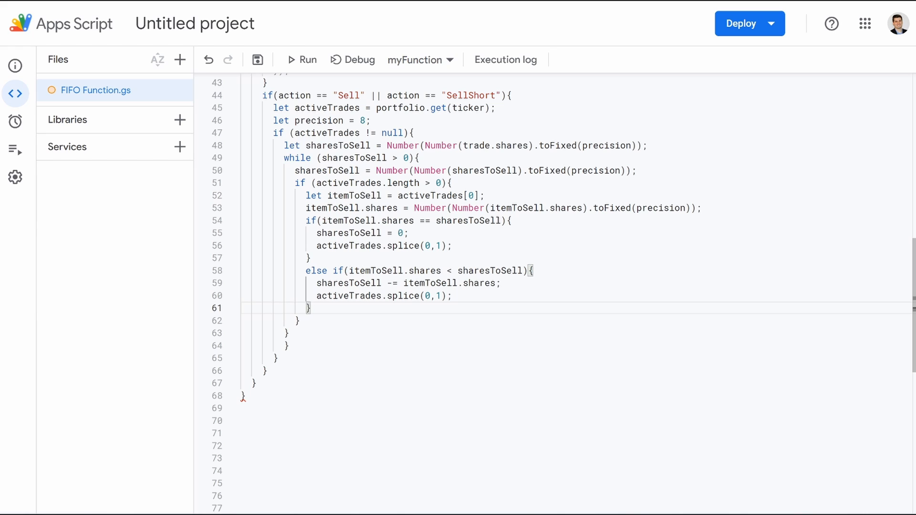
key(Return)
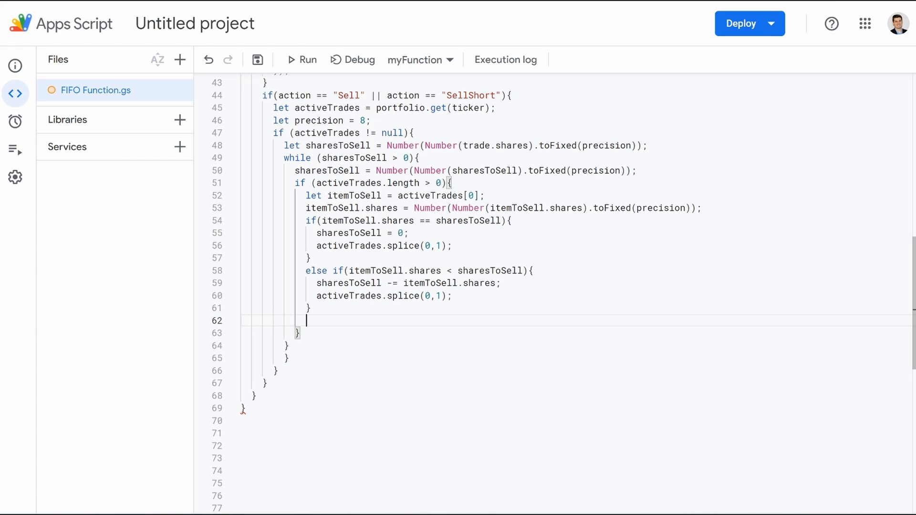
text(r)
key(BackSpace)
text(else {)
key(Return)
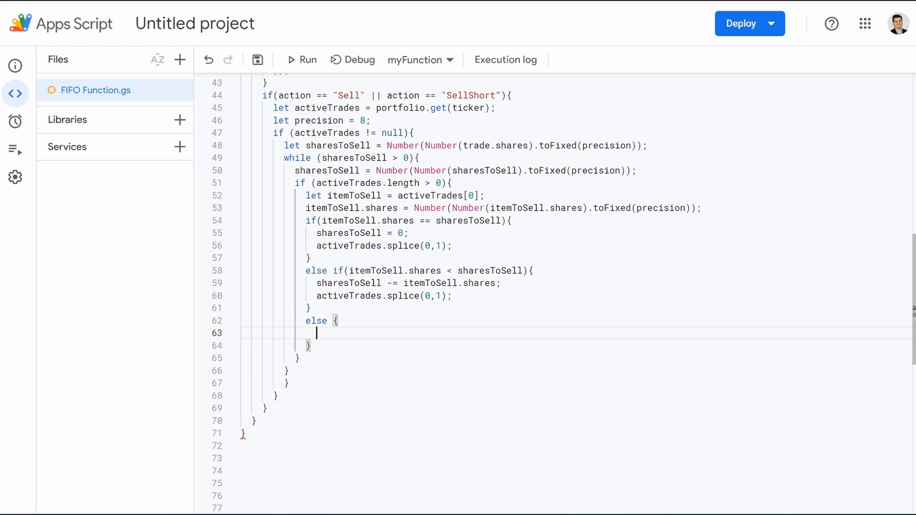
In the new else block, write itemToSell.shares -= sharesToSell; followed by sharesToSell = 0;.
text(itemToSell.s)
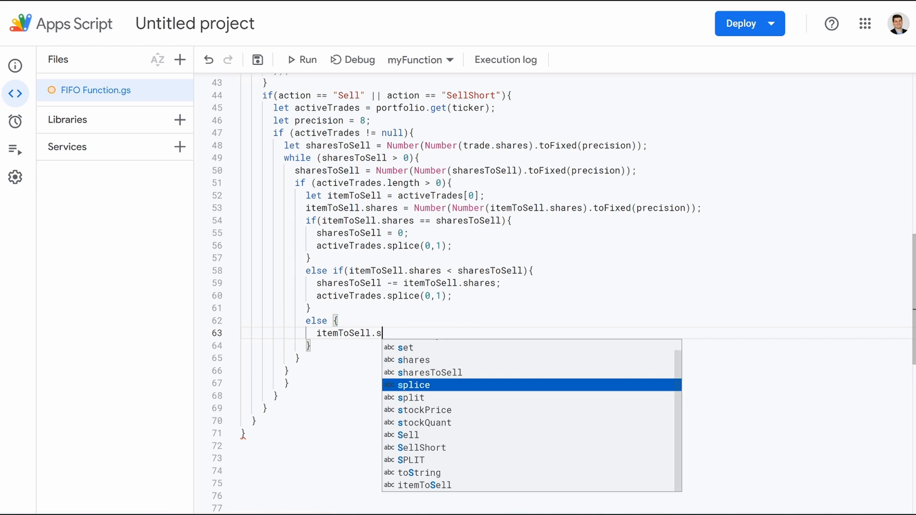
text(hares -= sh)
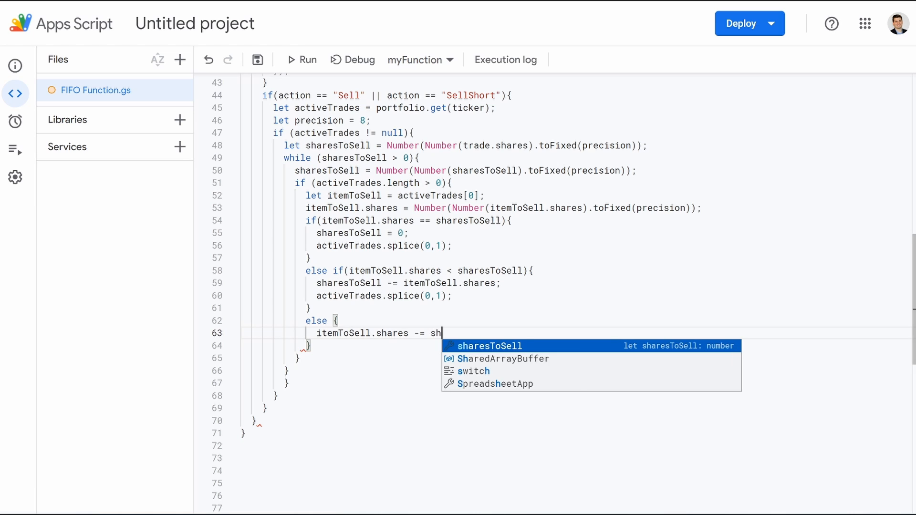
key(Tab)
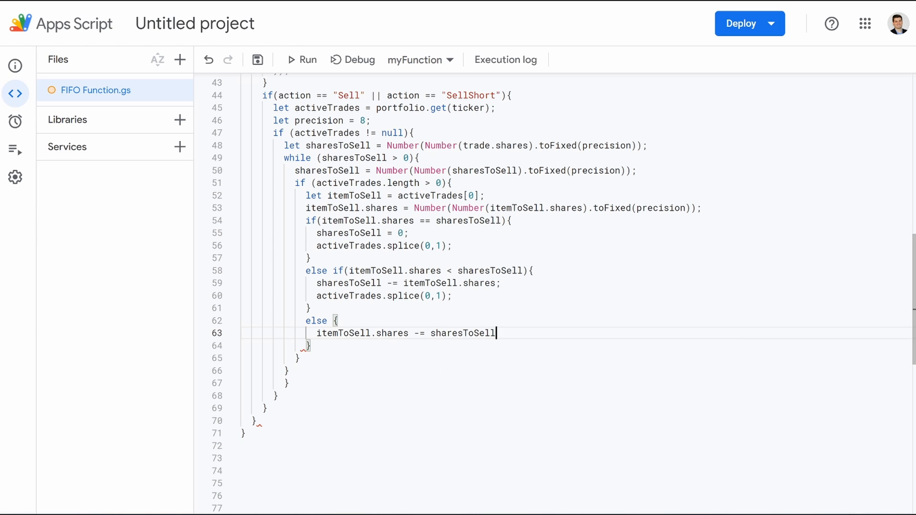
text(;)
key(Return)
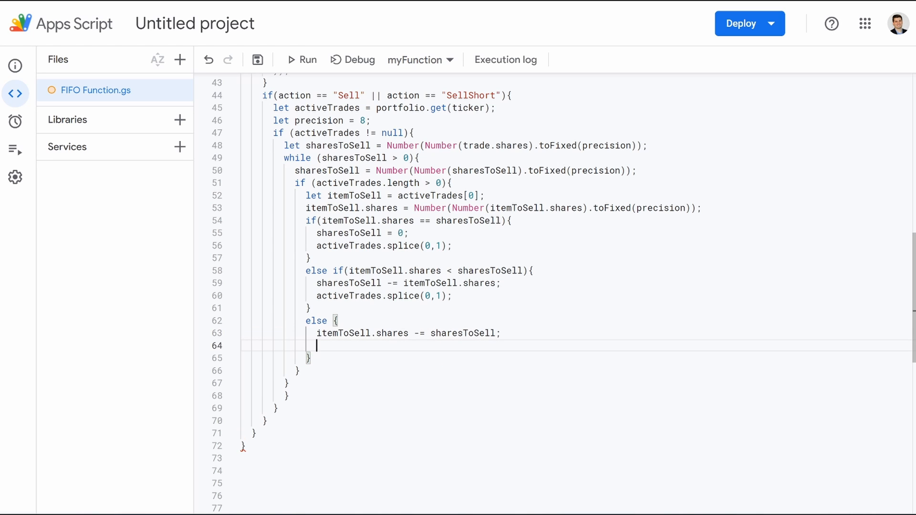
text(sharesToSell = 0;)
Add an else block to the if statement that checks activeTrades.length > 0.
click(310, 358)
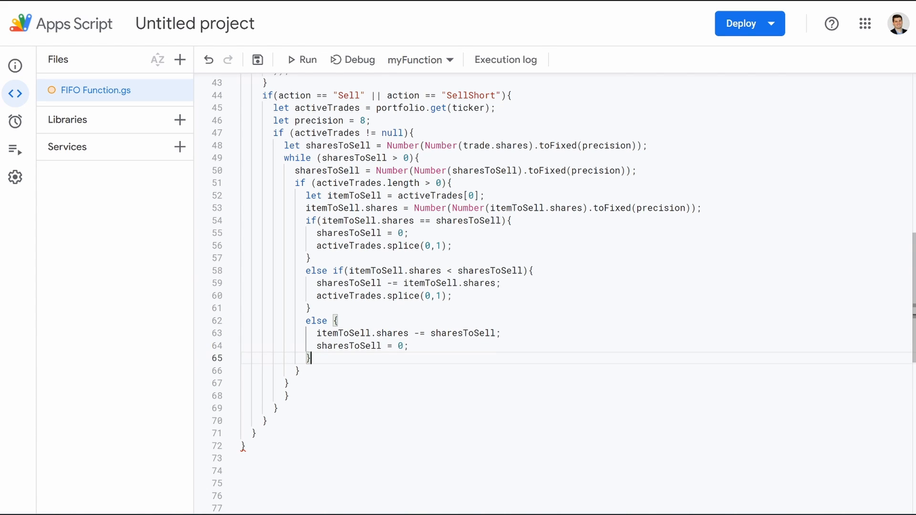
key(Return)
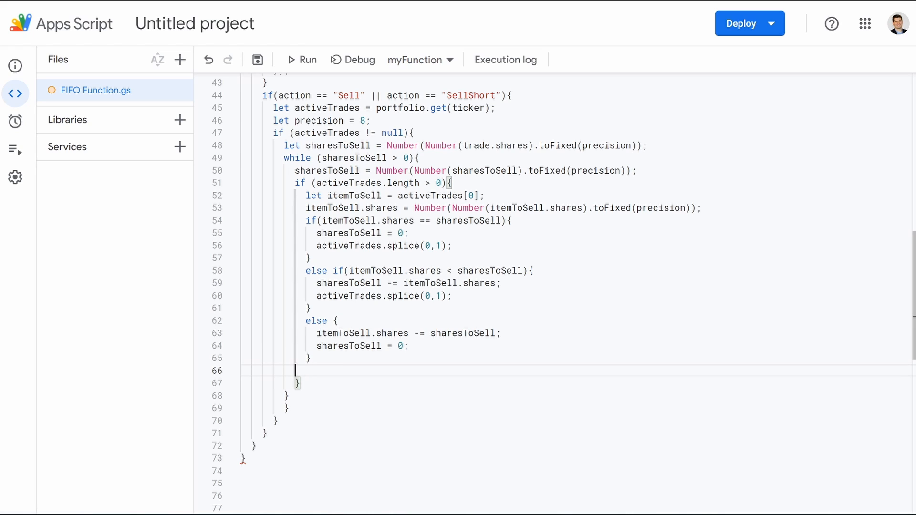
key(ctrl+z)
key(Down)
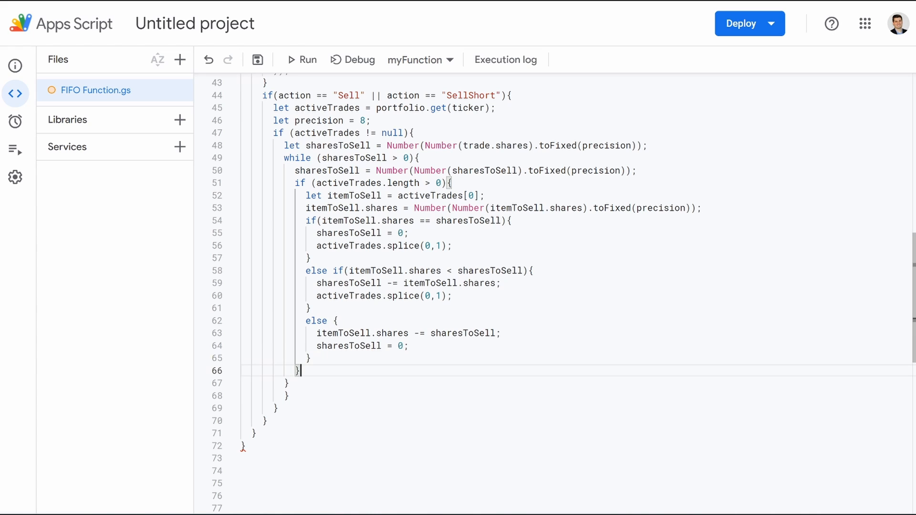
key(Return)
text(else)
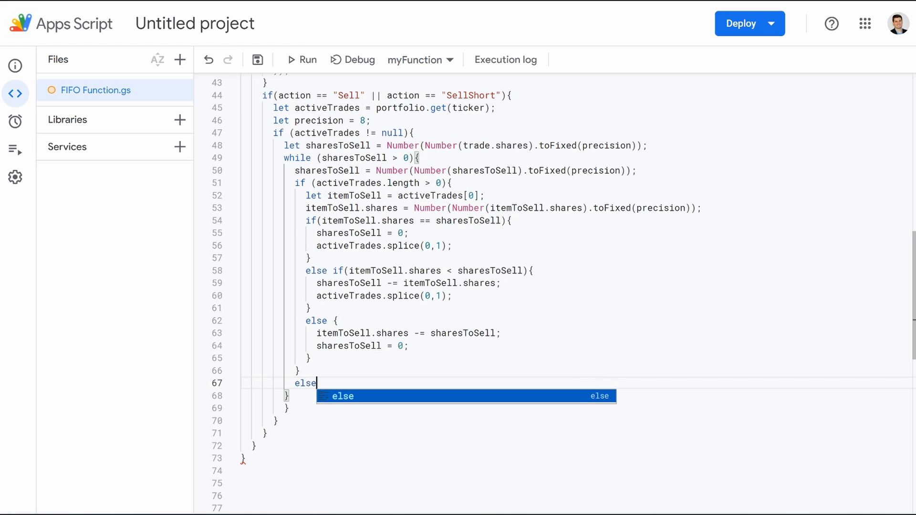
text({)
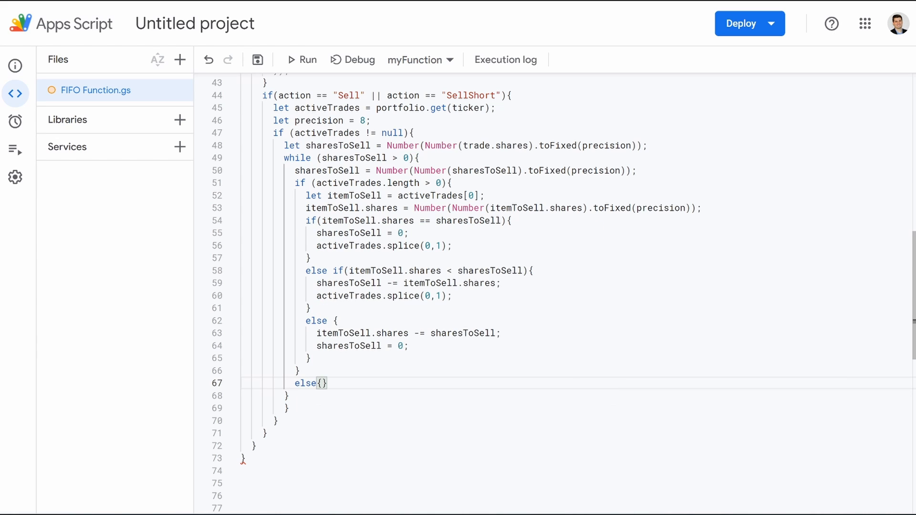
Fill the outer else block with sharesToSell = 0 and a break statement.
key(Return)
text(sha)
key(Tab)
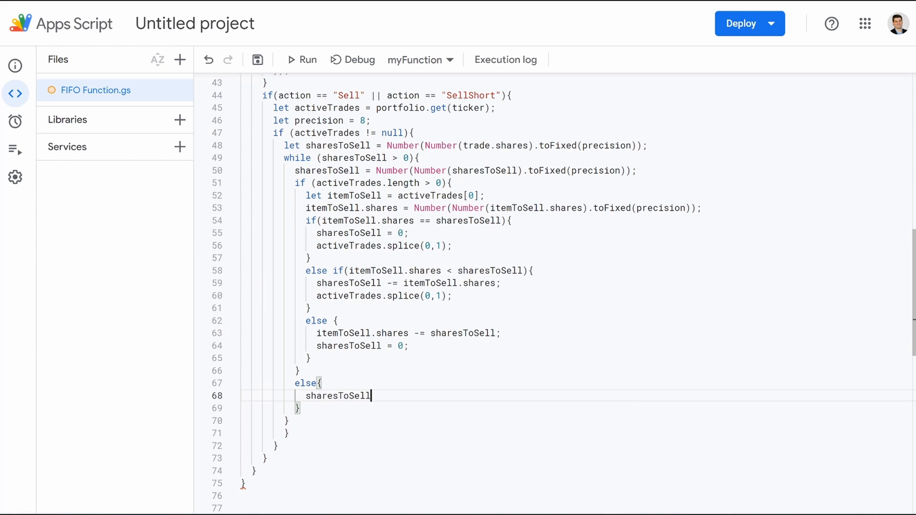
text(= 0)
key(Return)
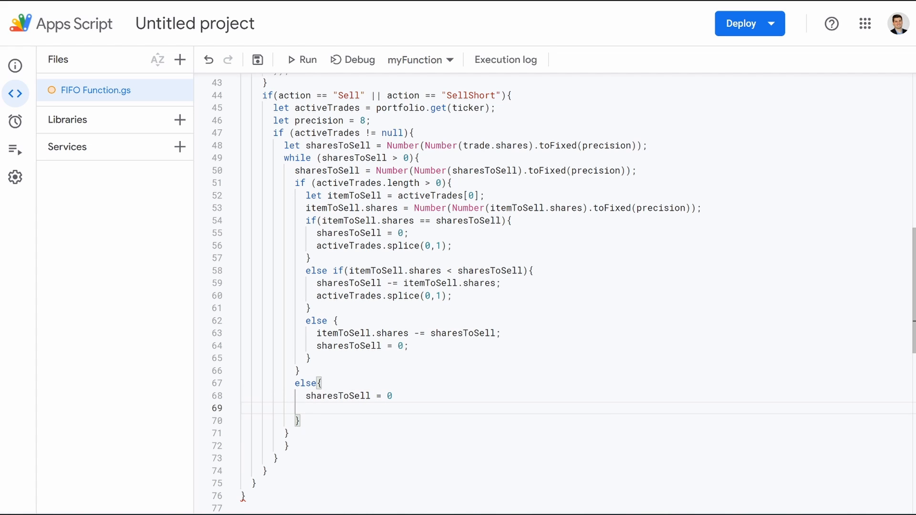
text(break)
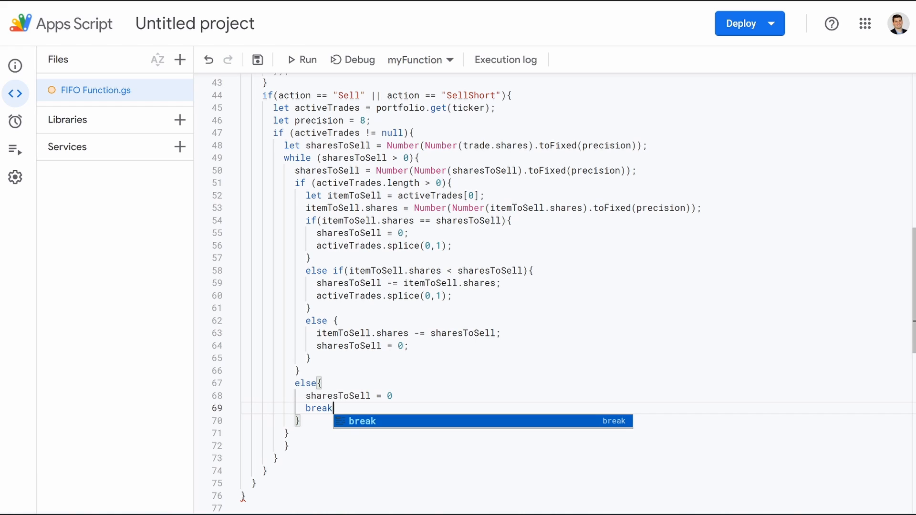
Add an if block with the condition activeTrades.length == 0 after the while loop.
click(301, 420)
key(Down)
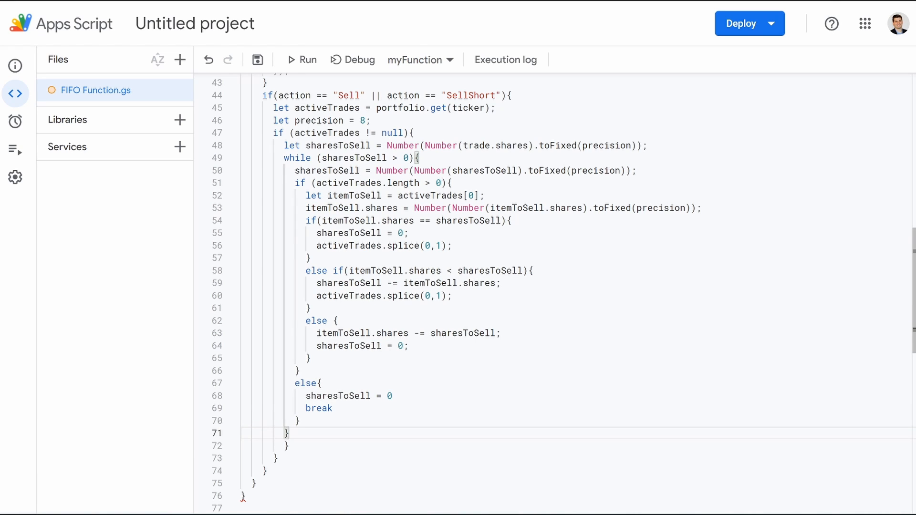
click(289, 445)
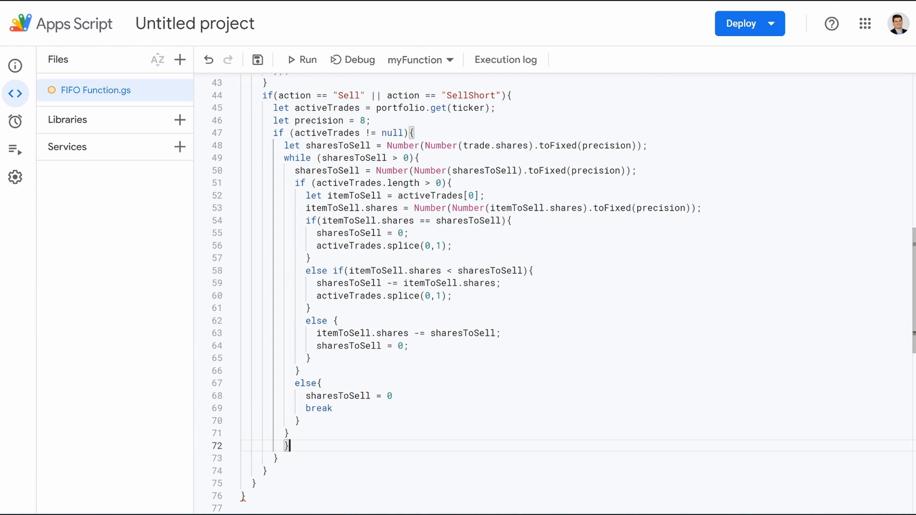
key(BackSpace)
key(Return)
text(if (ac)
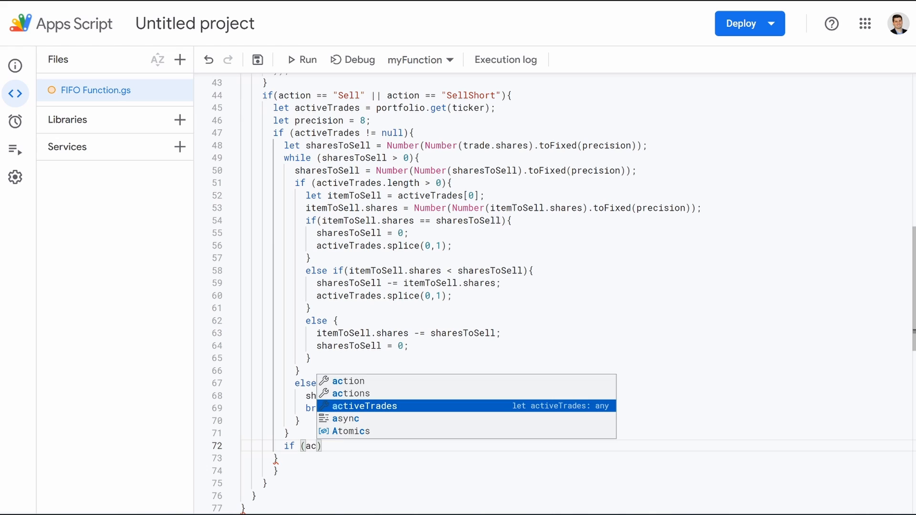
key(Tab)
text(.le)
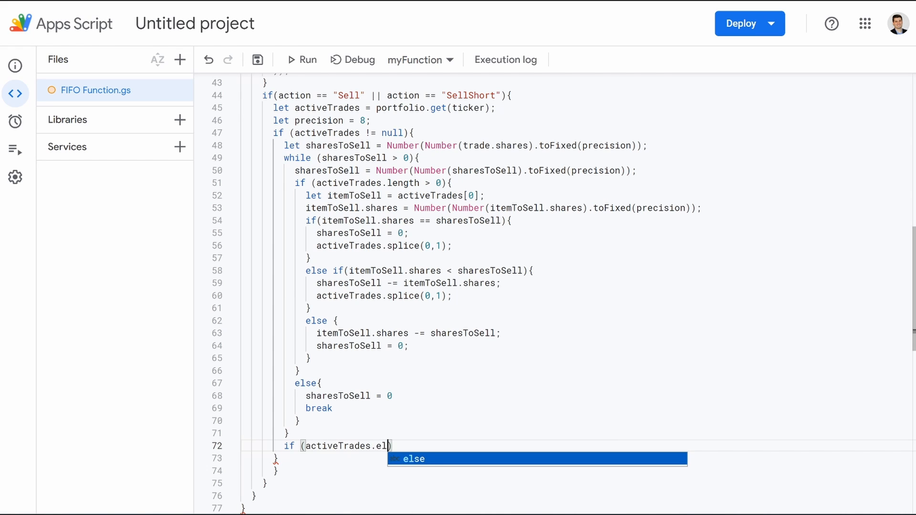
key(Tab)
text(==)
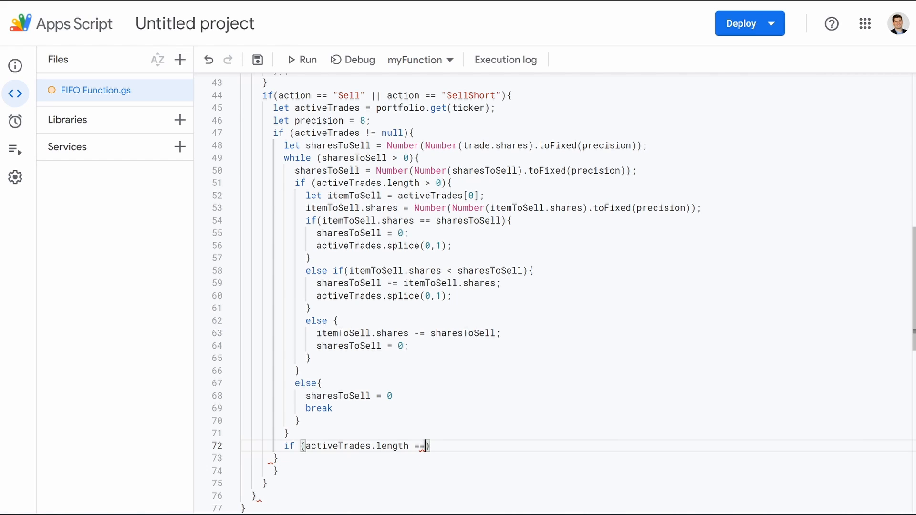
text( 0){)
Inside the activeTrades.length == 0 block, remove the ticker from the map with portfolio.delete(ticker);.
key(Return)
text(portfolio.delete)
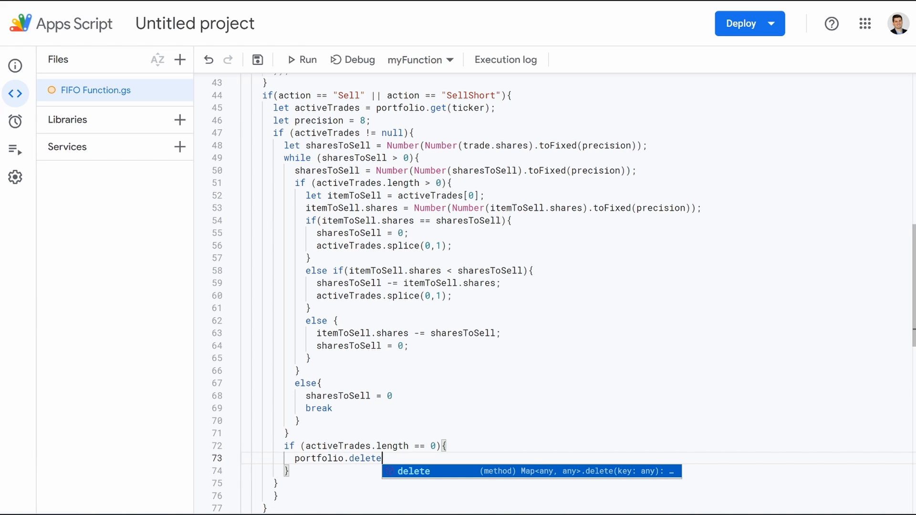
text((ticker);)
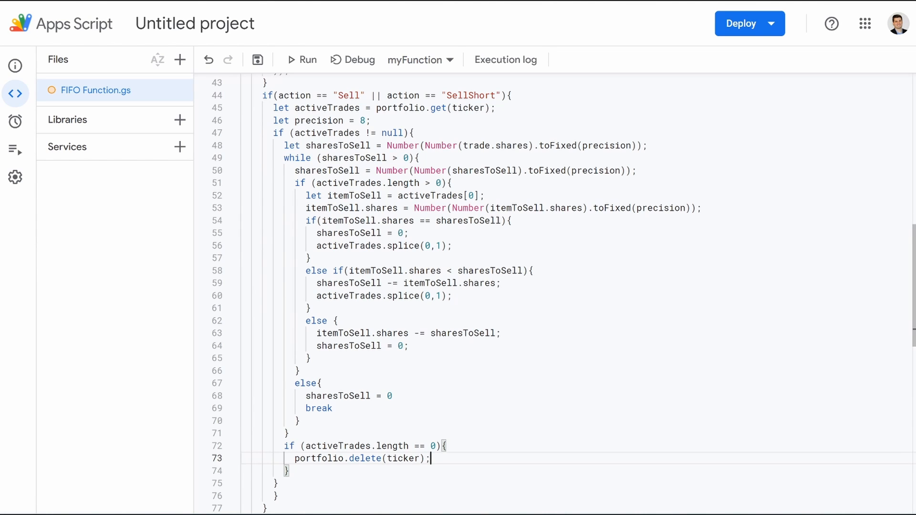
Outdent the closing brace of the Sell/SellShort if block by one level to match its opening statement.
scroll(553, 294, down, 3)
scroll(553, 293, down, 3)
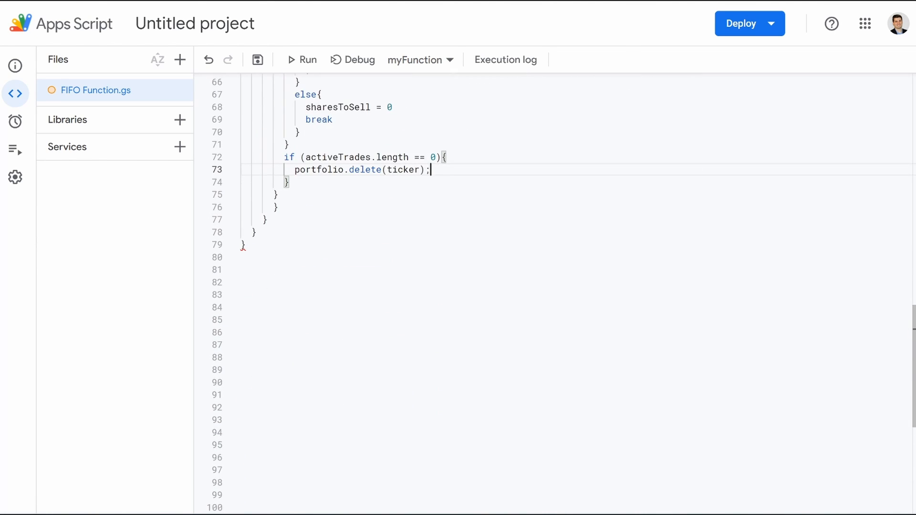
click(289, 181)
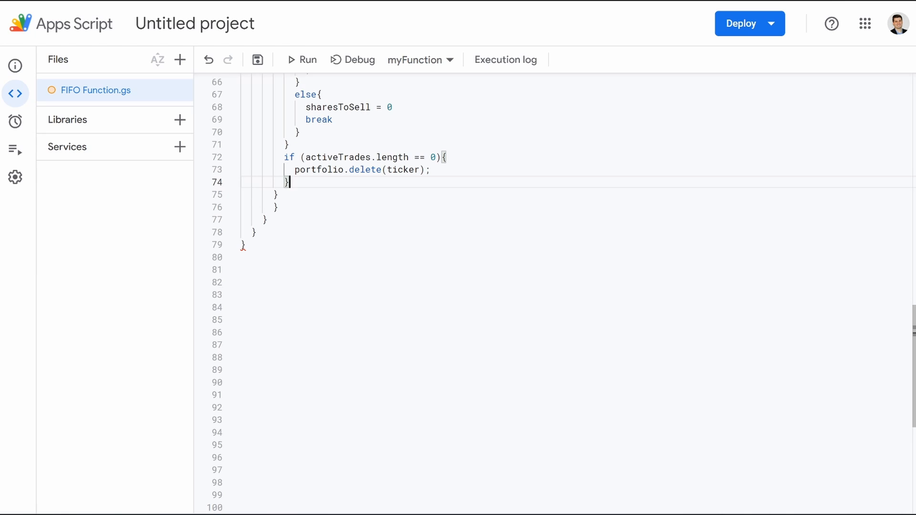
key(Down)
key(Down)
key(Left)
key(BackSpace)
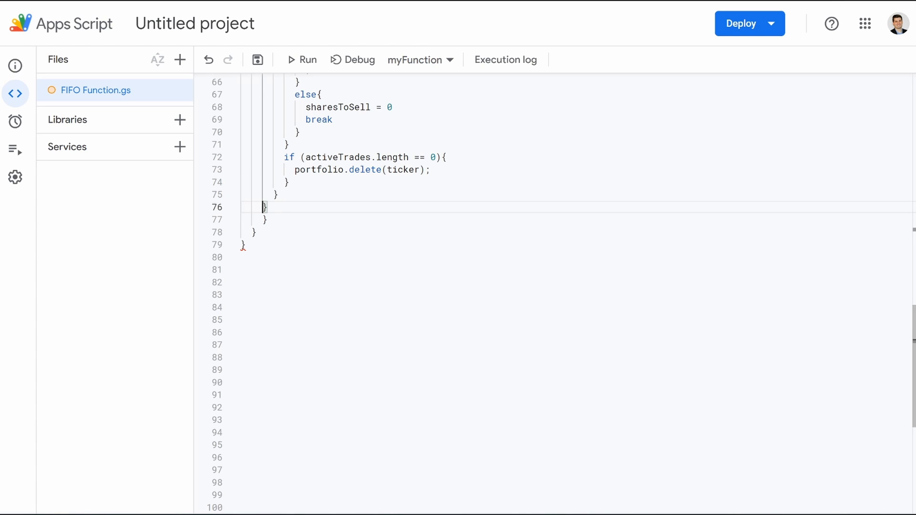
key(Right)
Add an if block with the condition action == "SellShort" below the Sell/SellShort block.
key(Return)
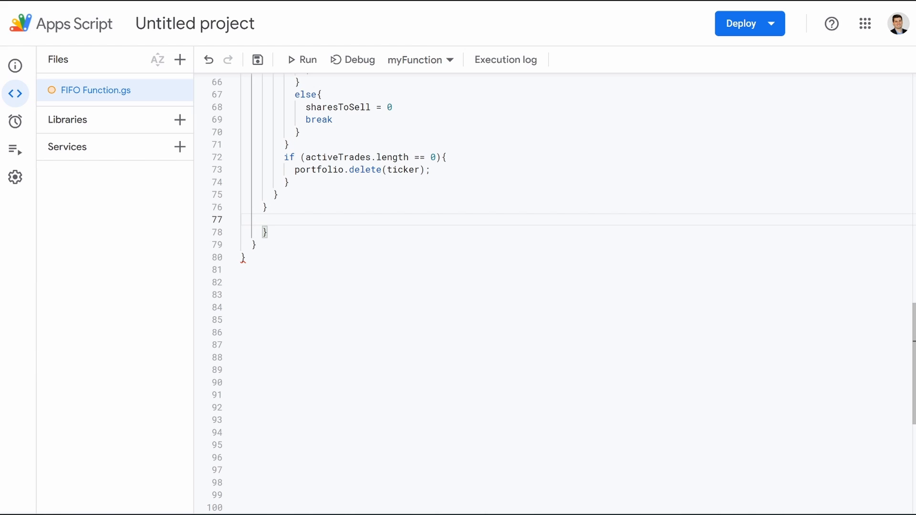
scroll(561, 293, up, 7)
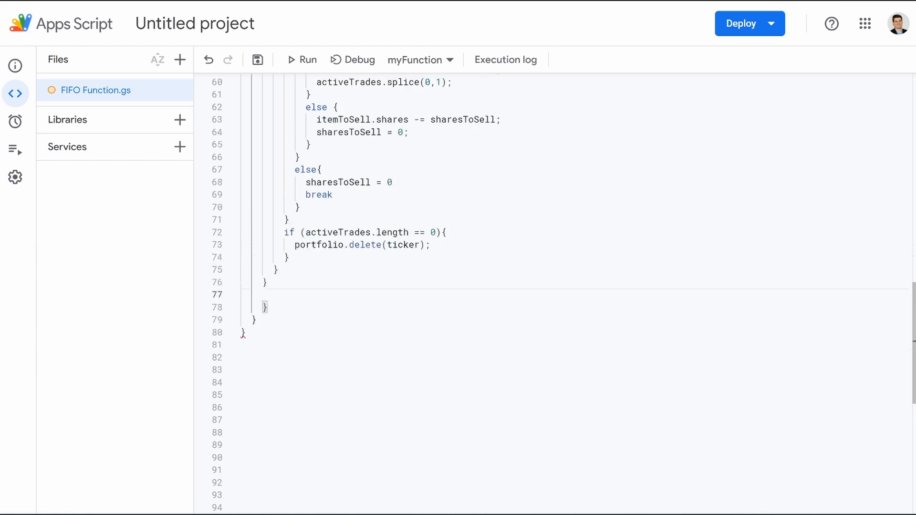
scroll(562, 294, down, 1)
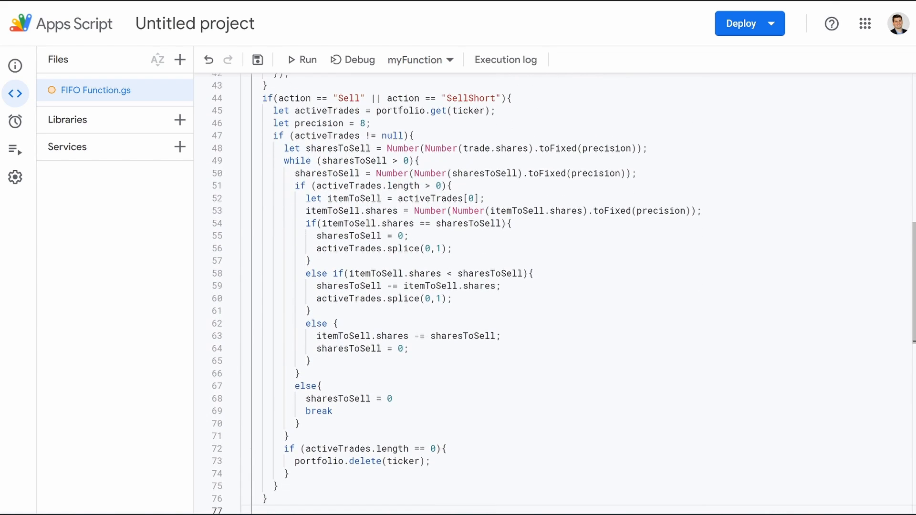
scroll(532, 273, up, 1)
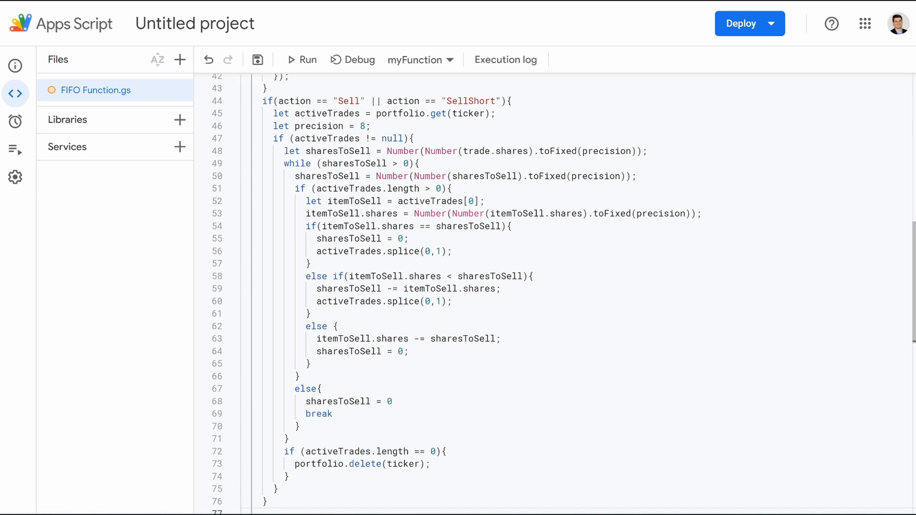
scroll(553, 293, down, 5)
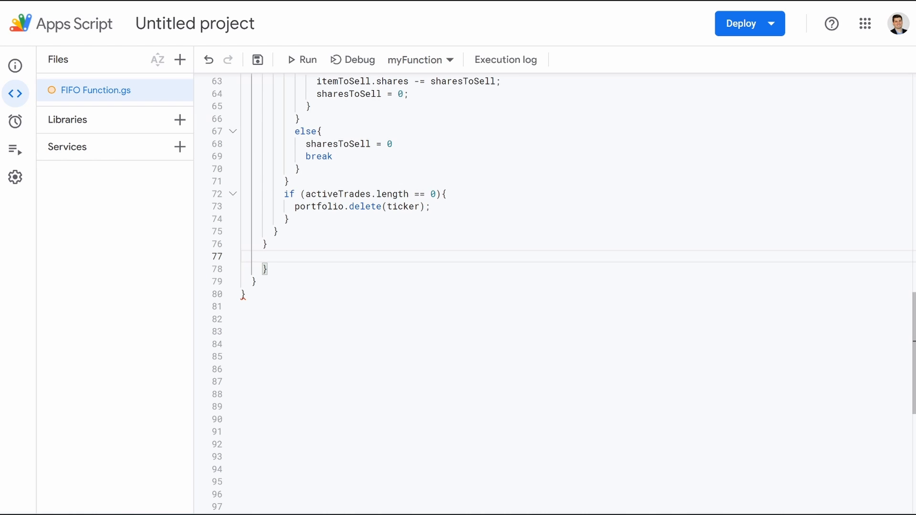
text(if)
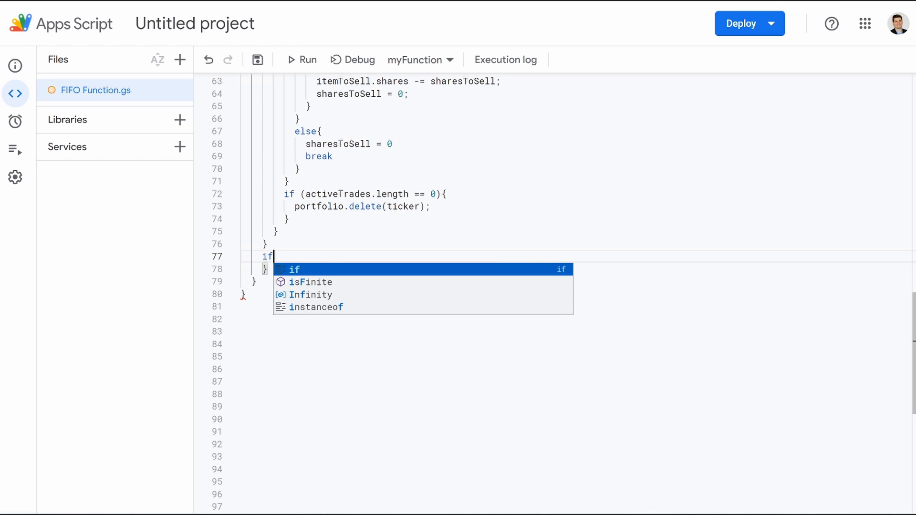
text((a)
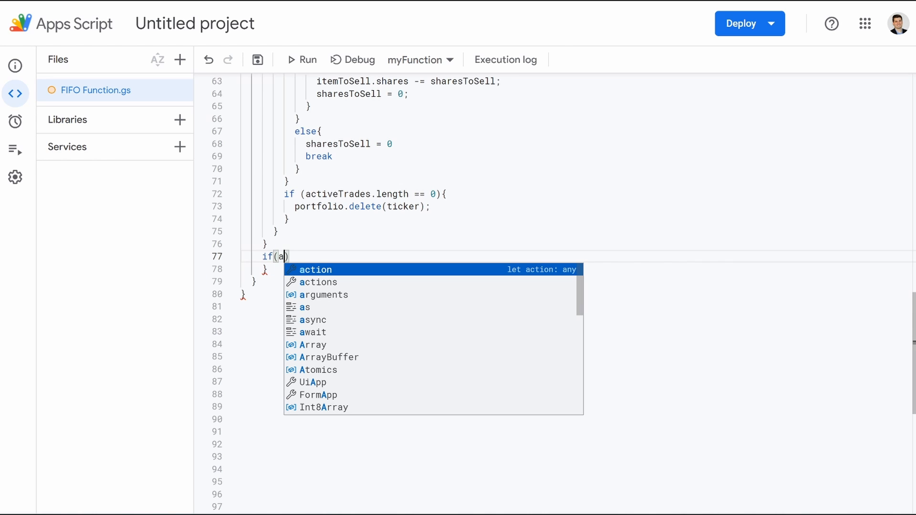
key(Return)
text(==)
text( "se)
text(llShort)
text(){)
key(Return)
In the action == "SellShort" block, declare a variable SellShort assigned generateTrade(stockQuant, stockPrice, action);.
text(let short)
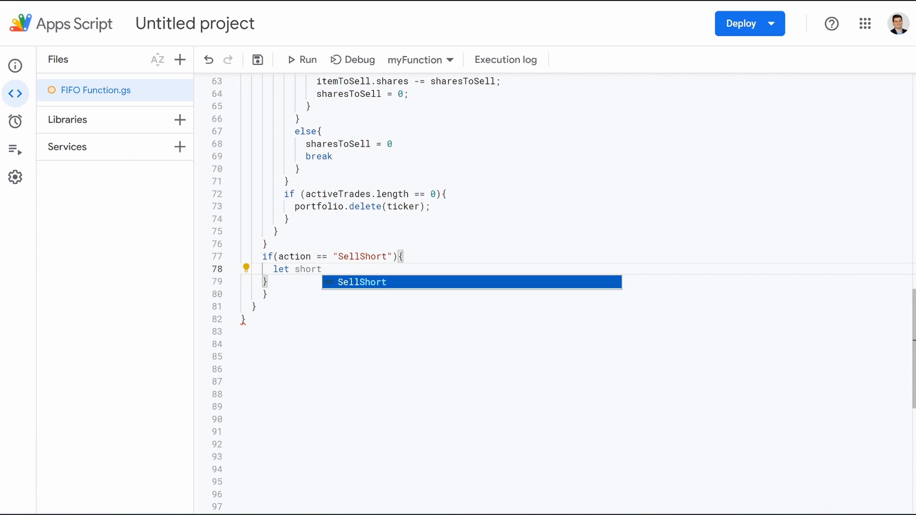
key(Return)
text(= gen)
key(Return)
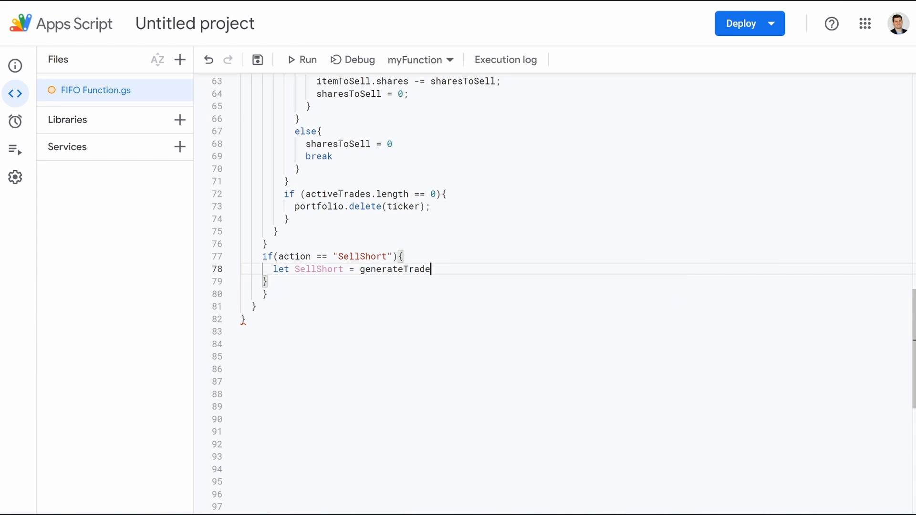
text((sto)
key(Return)
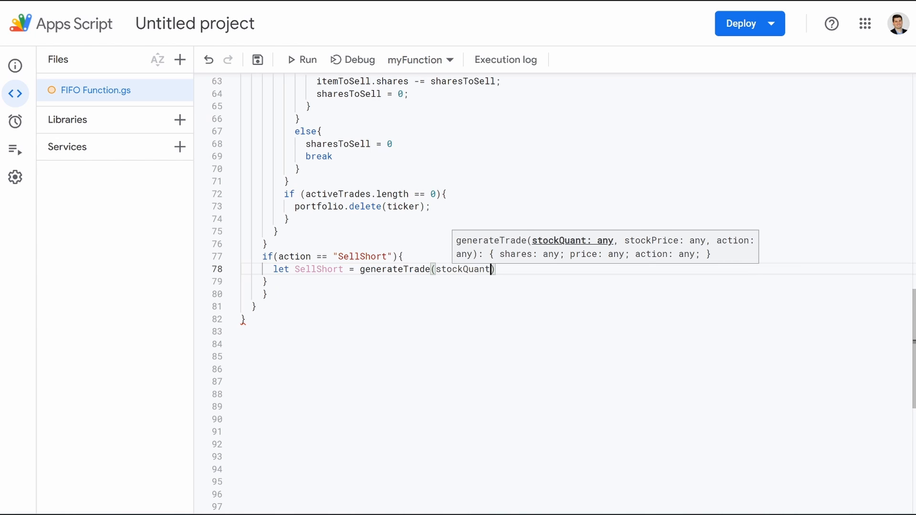
text(, s)
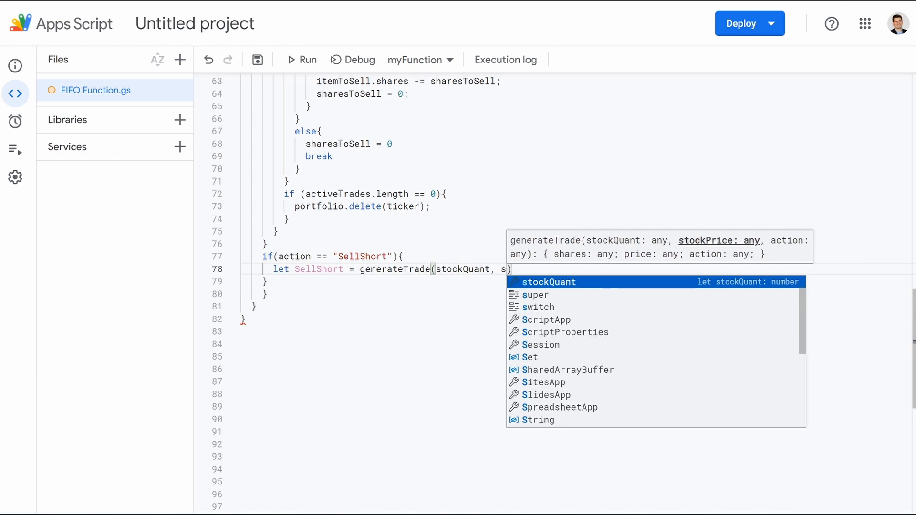
text(to)
key(Return)
text(, ac)
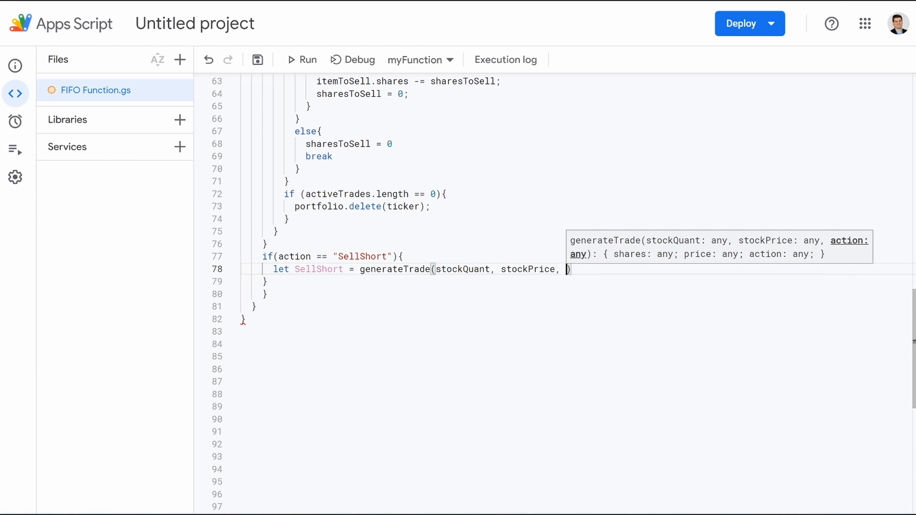
key(Return)
text();)
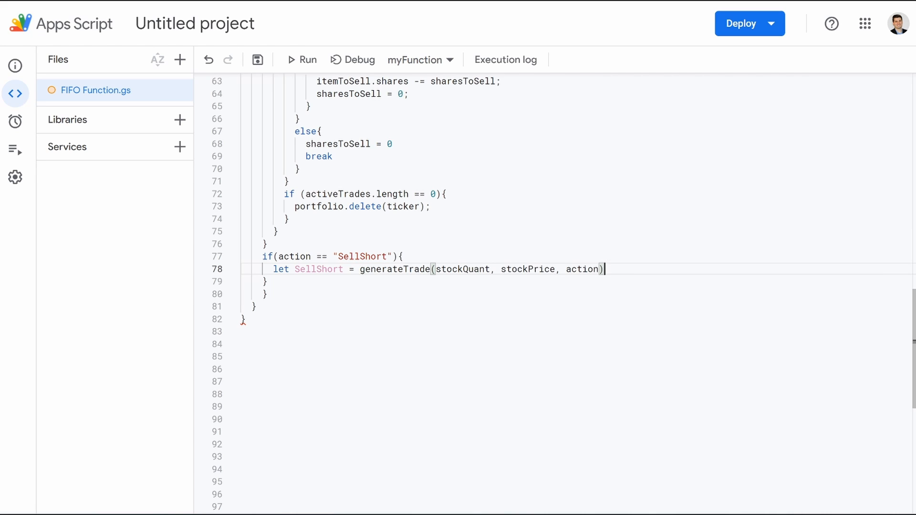
key(Return)
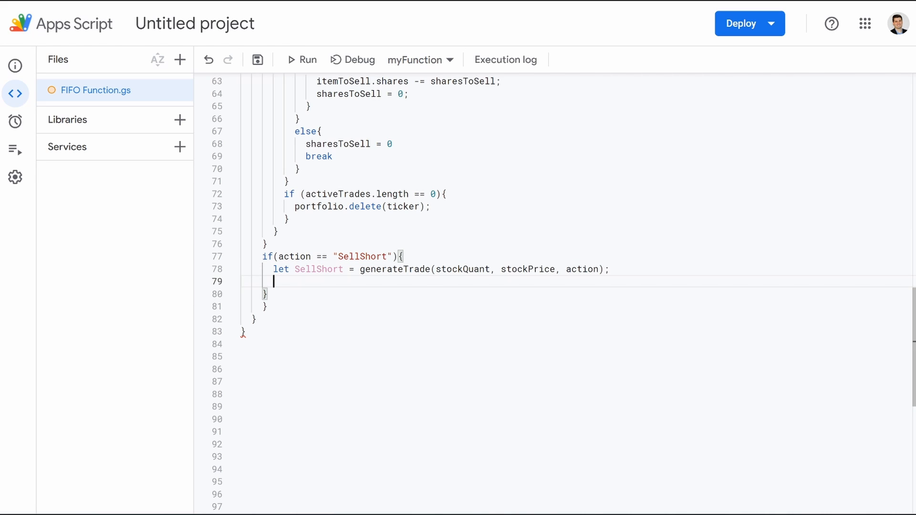
Rename the variable that holds the generateTrade result in the SellShort block to shortTrade.
drag(343, 269, 294, 269)
text(shortTr)
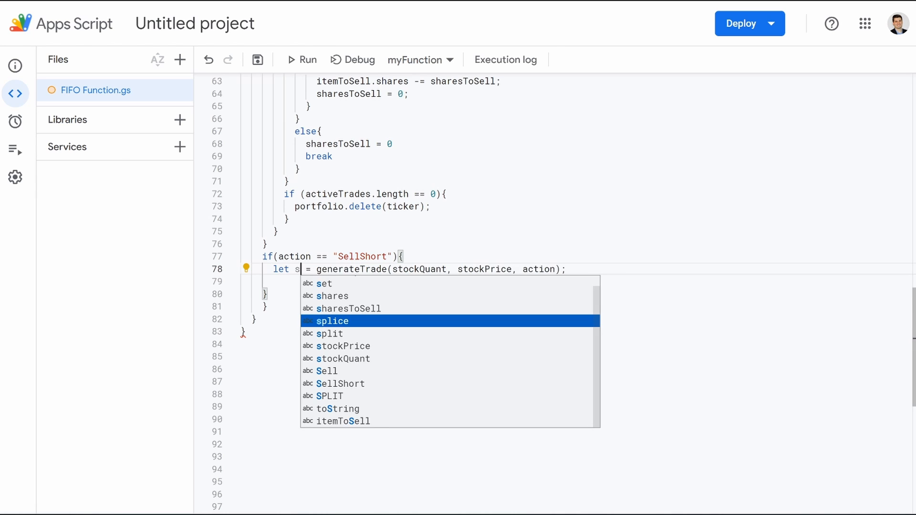
text(ade)
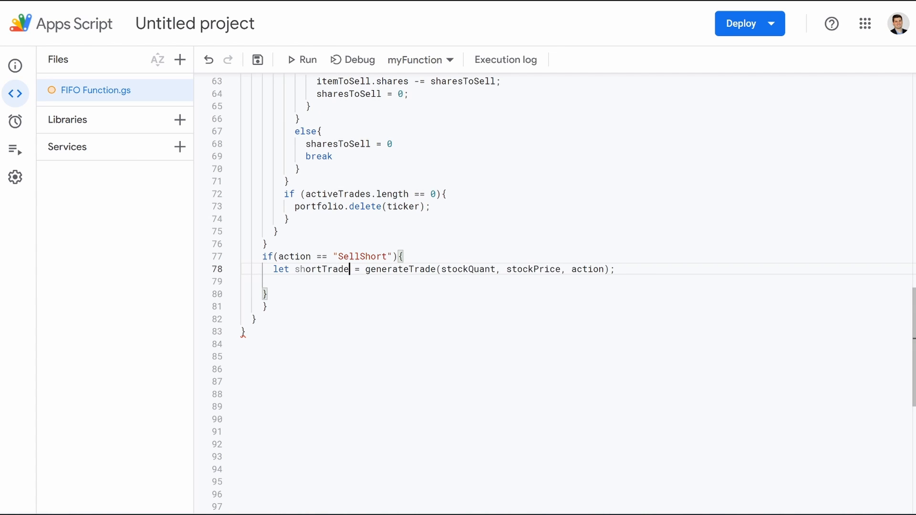
Below the shortTrade declaration, add let activeTrades = portfolio.get(ticker); to fetch the ticker's trades.
key(Down)
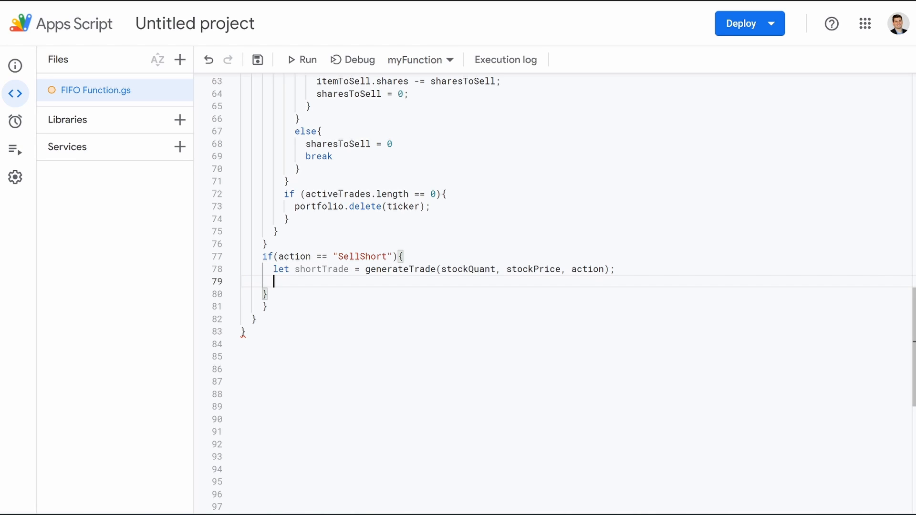
text(let act)
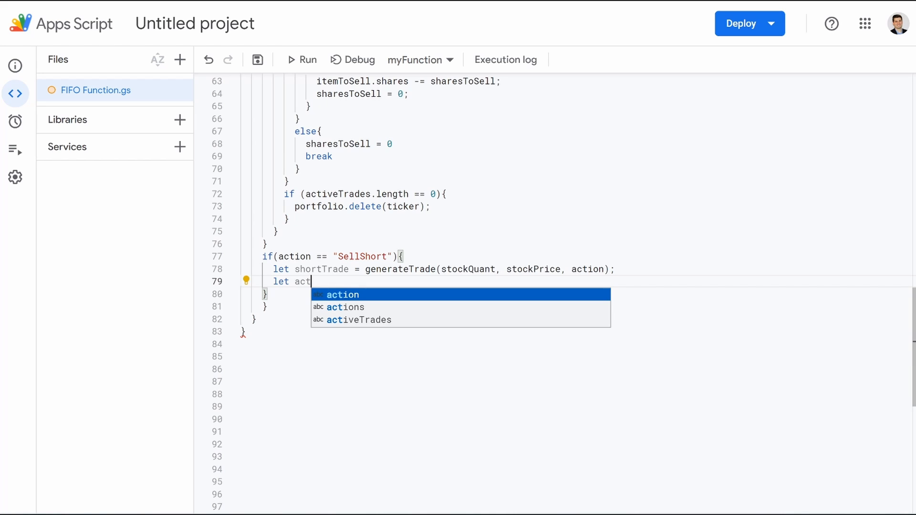
key(Down)
key(Down)
key(Return)
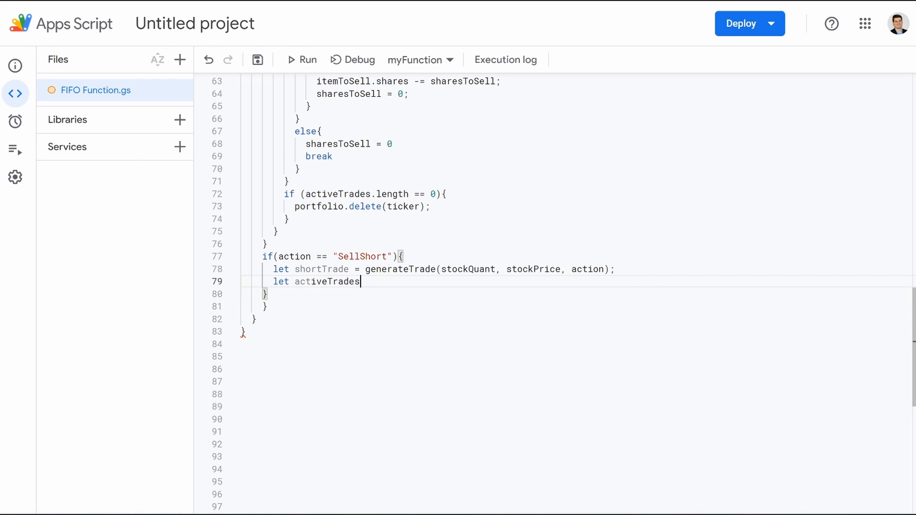
text(= po)
key(Return)
text(.get(tic)
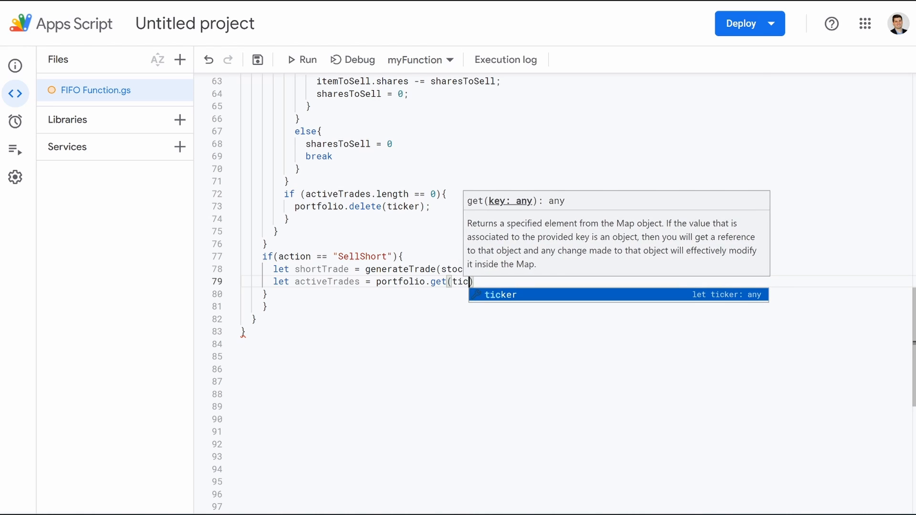
key(Return)
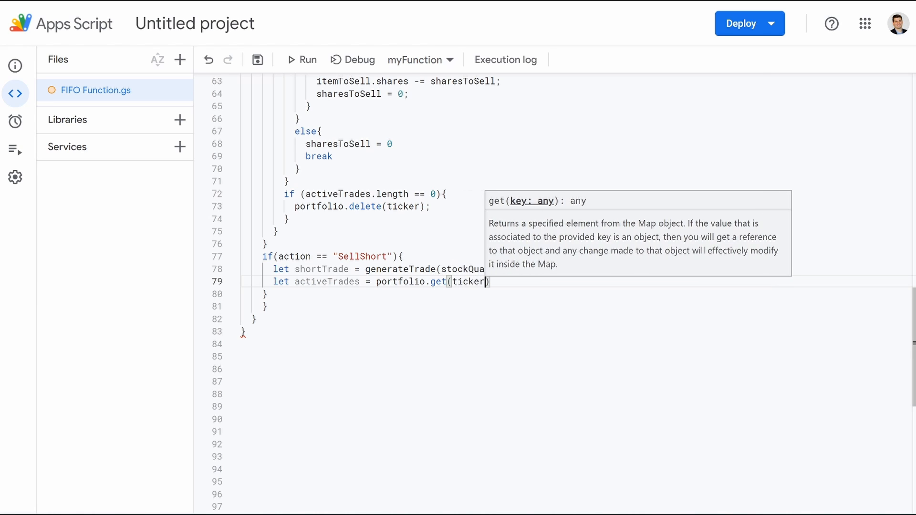
text(;)
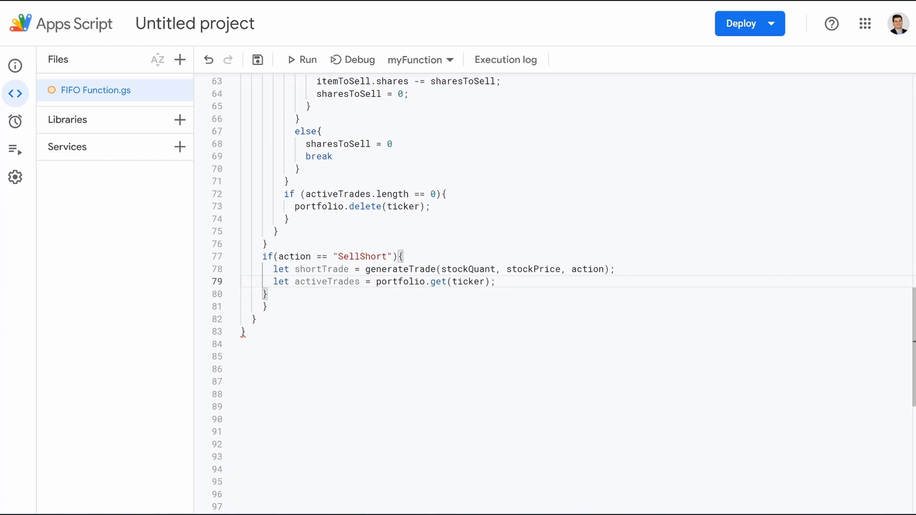
Add a nested if block with the condition activeTrades == null below the activeTrades declaration.
key(Return)
text(if)
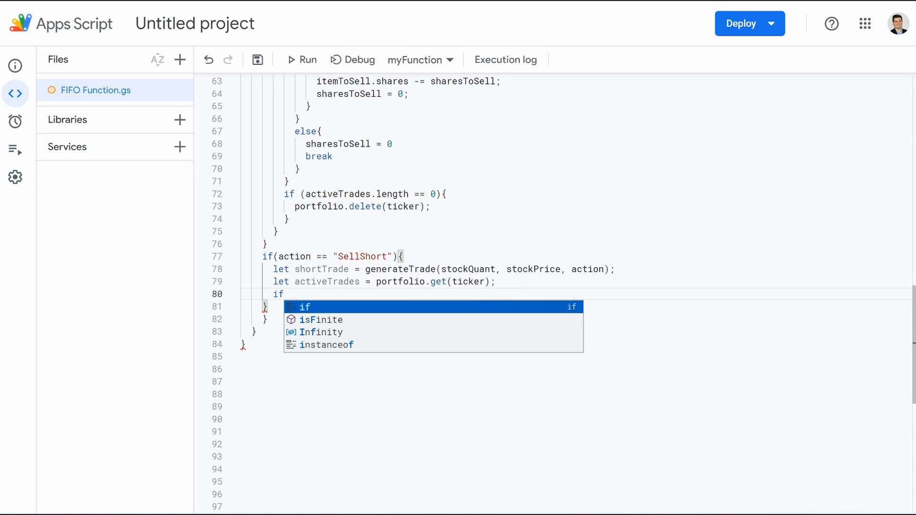
text((ac)
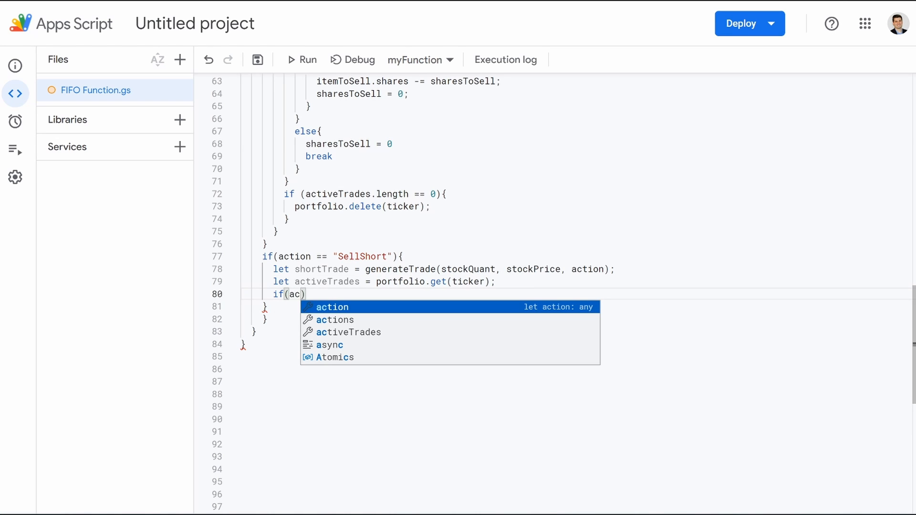
key(Down)
key(Down)
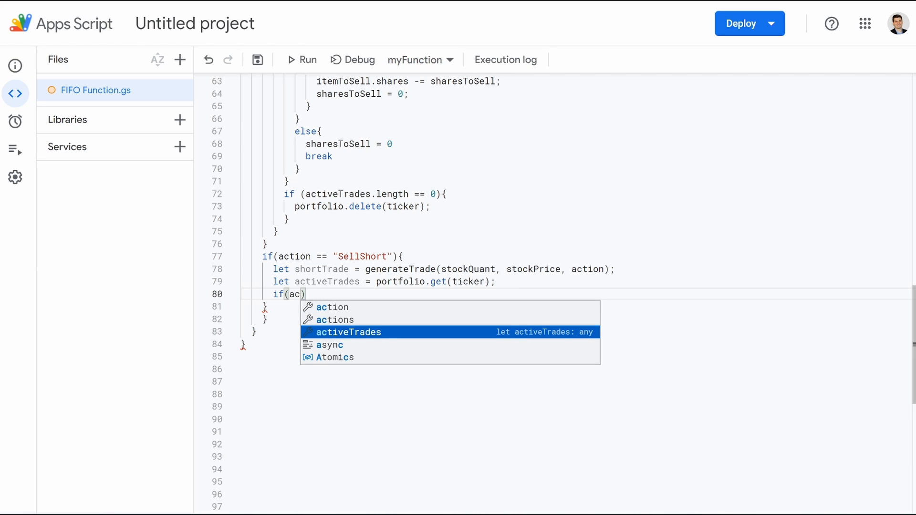
key(Return)
text(==)
text( nul)
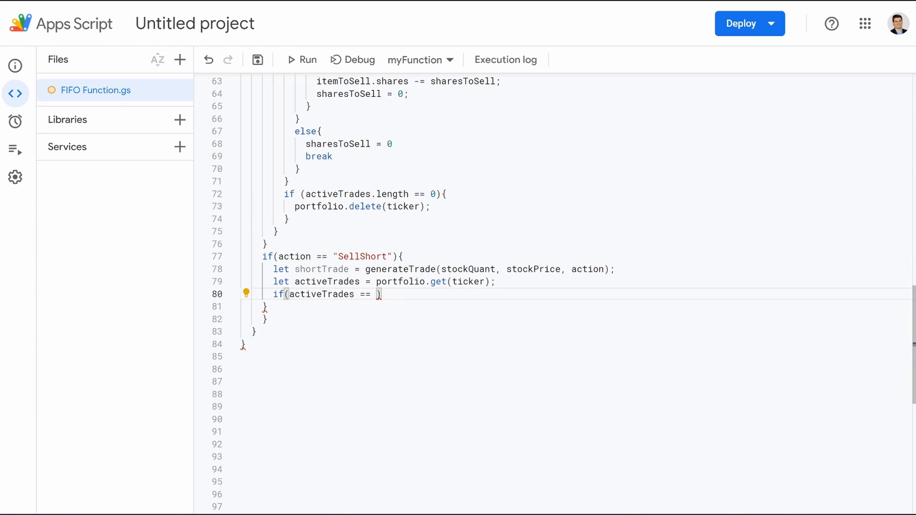
text(l){)
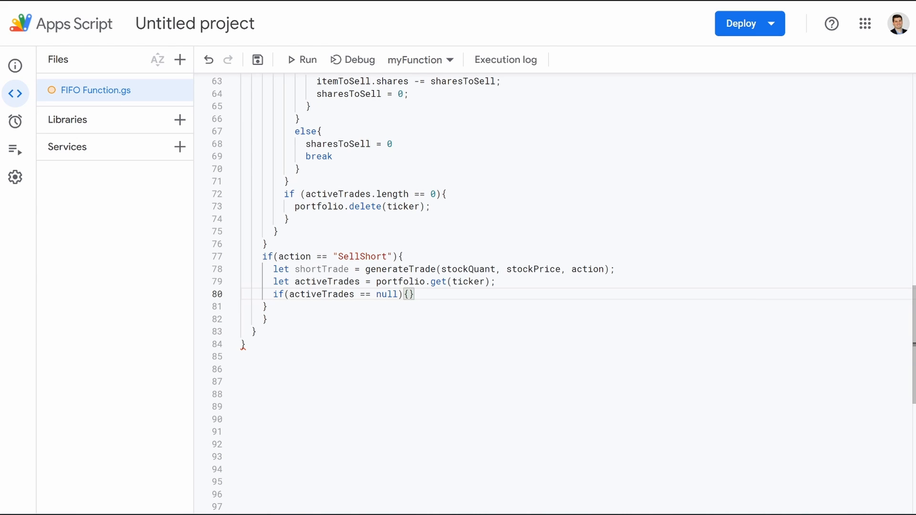
key(Return)
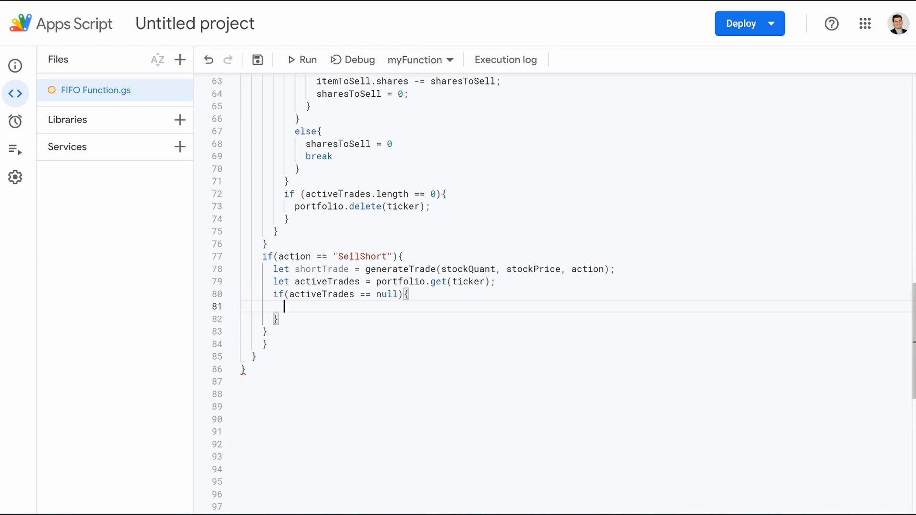
Inside the activeTrades == null block, store the short trade in the map with portfolio.set(ticker, [shortTrade]);.
text(portfolio.set)
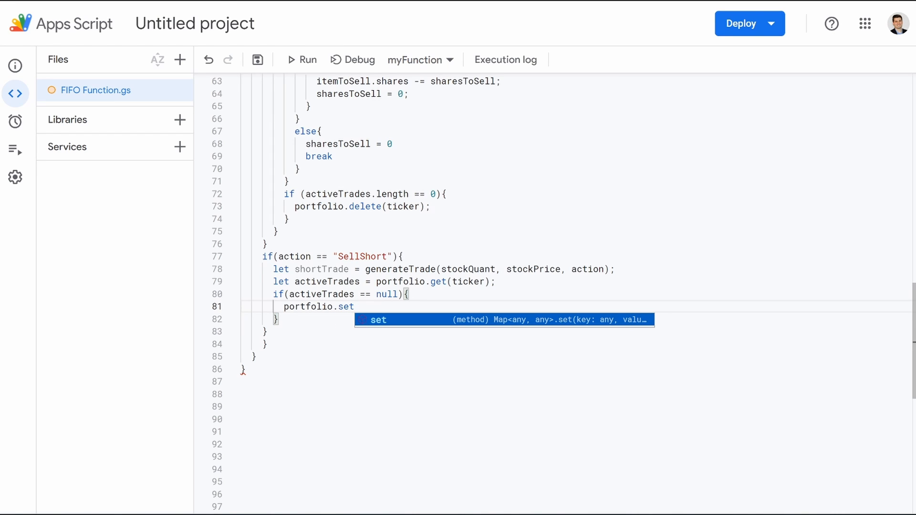
text((ticker,)
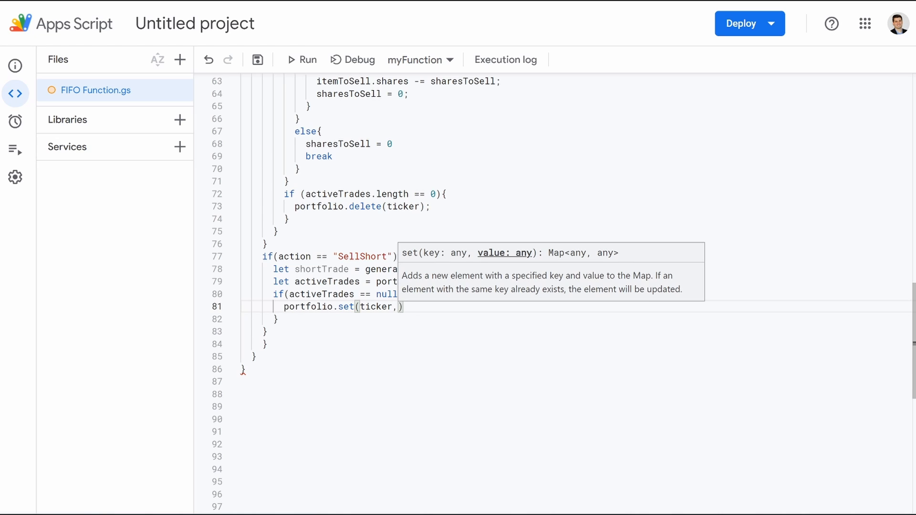
text( [sh)
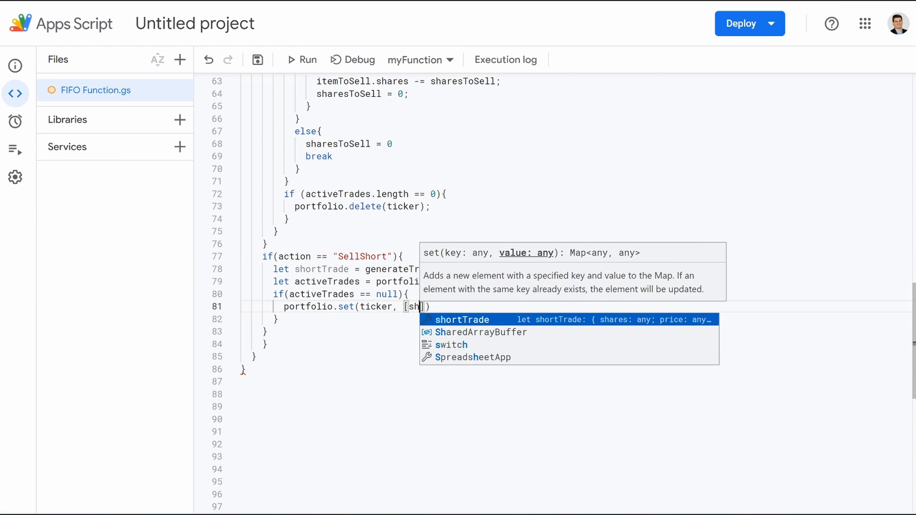
key(Tab)
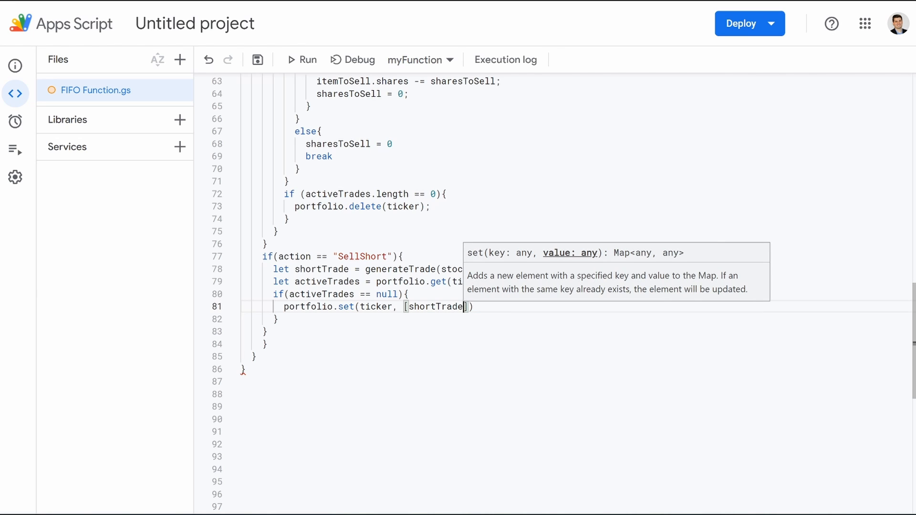
key(End)
text(;)
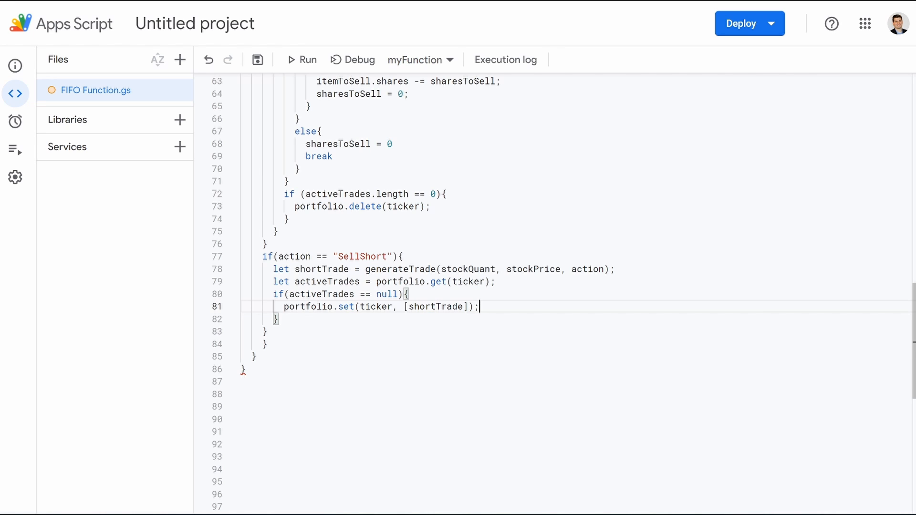
Add an else branch to the activeTrades == null check containing activeTrades.push(shortTrade);.
click(279, 319)
text(els)
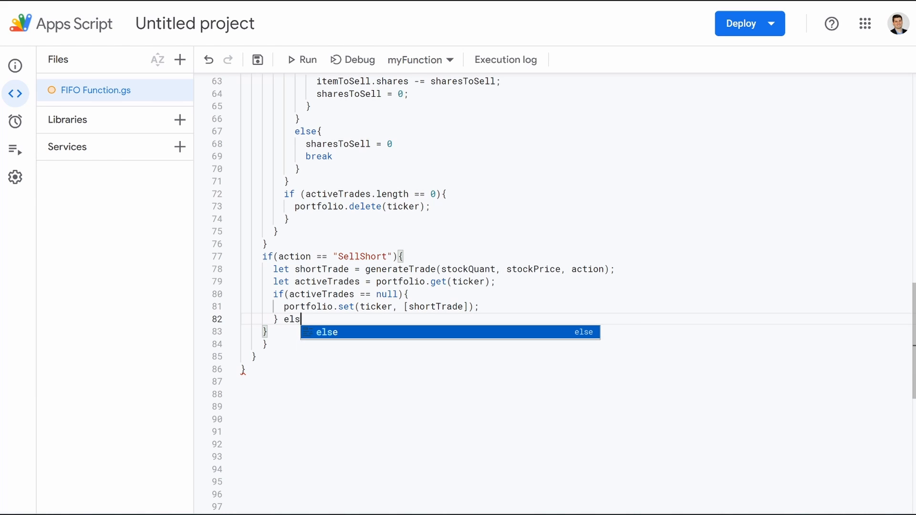
text(e {)
key(Return)
text(ac)
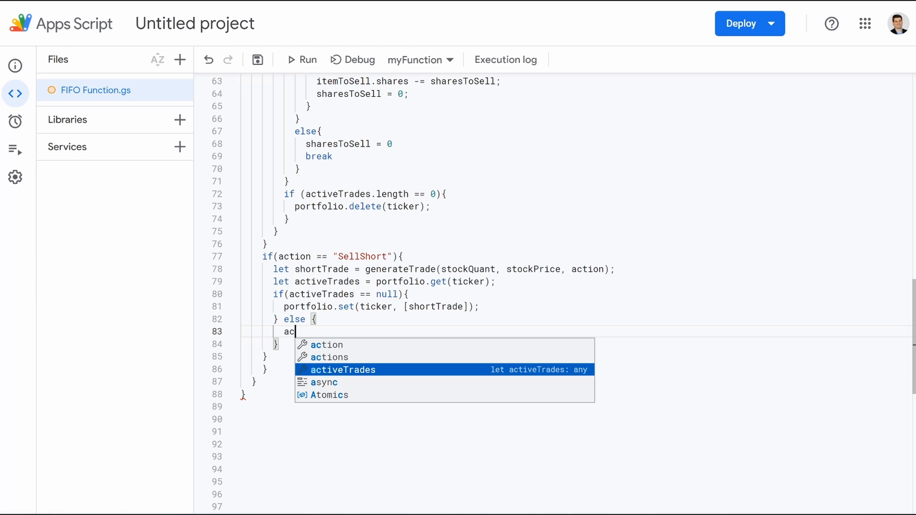
text(tiveTrades.push(shortTrade)
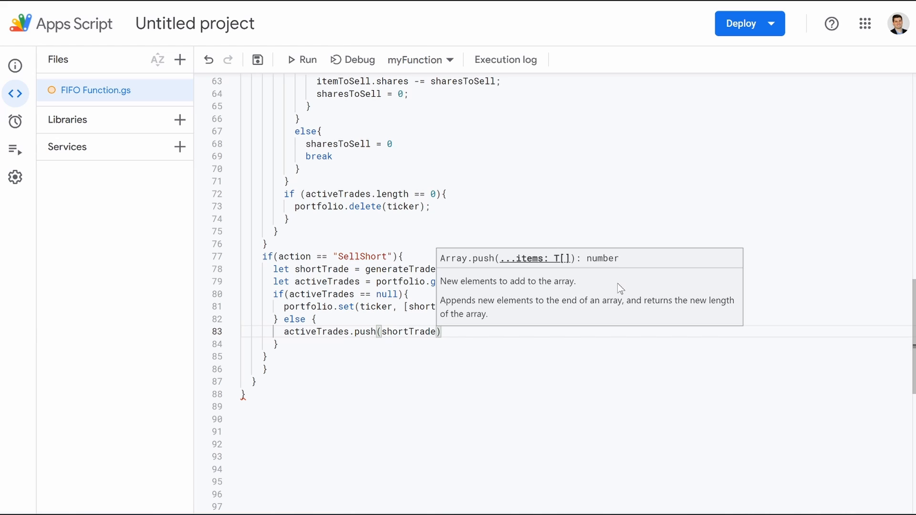
text(;)
key(BackSpace)
key(End)
text(;)
key(Down)
key(Down)
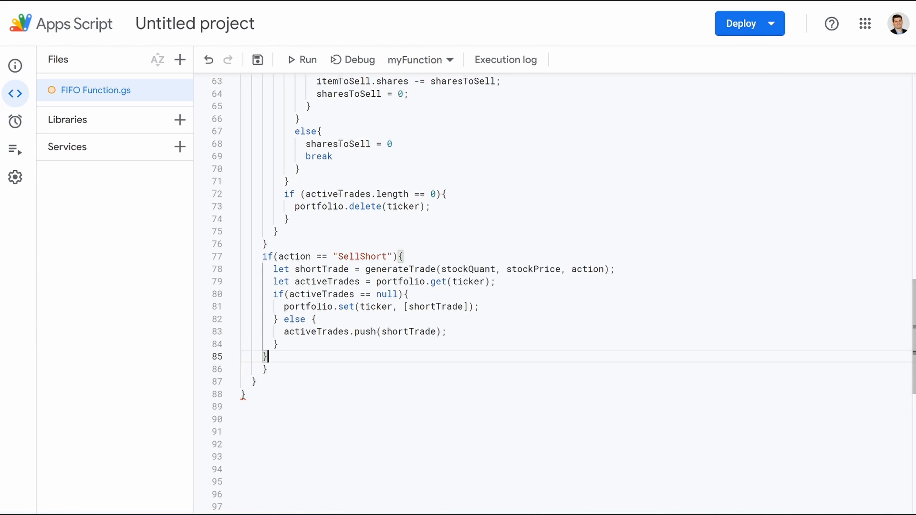
Add an if block with the condition action == "BuyToCover" below the SellShort block.
key(Return)
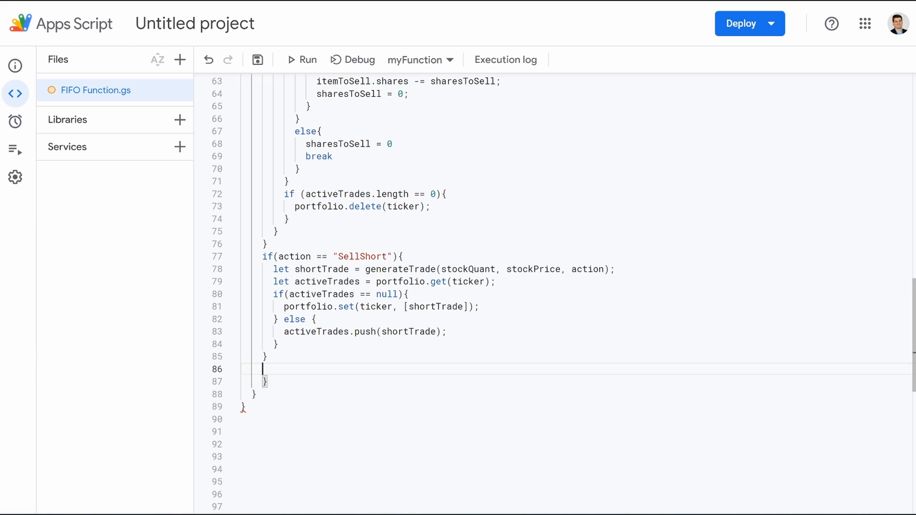
text(if(action)
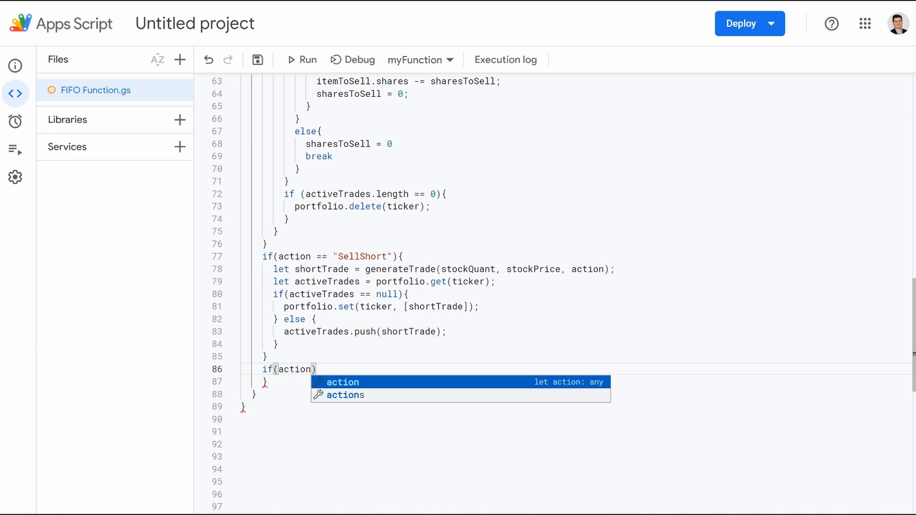
text( == )
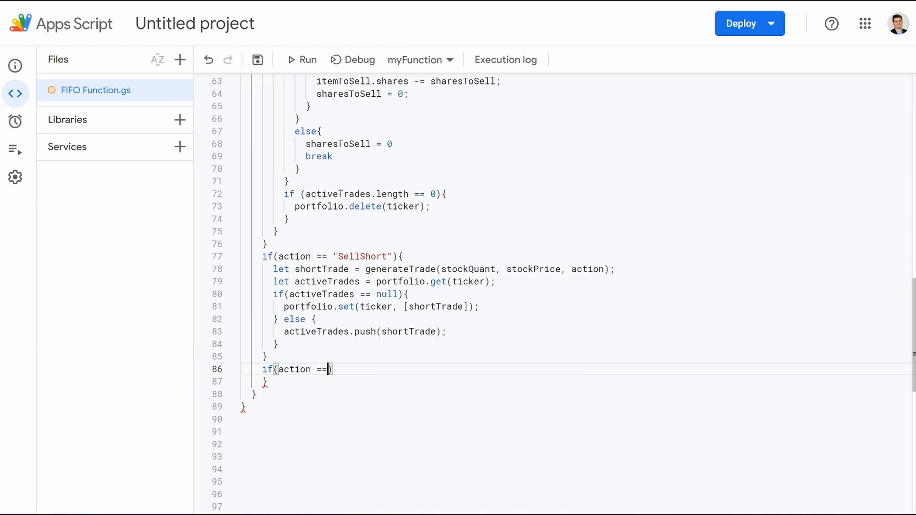
text("Buy")
text(ToCover)
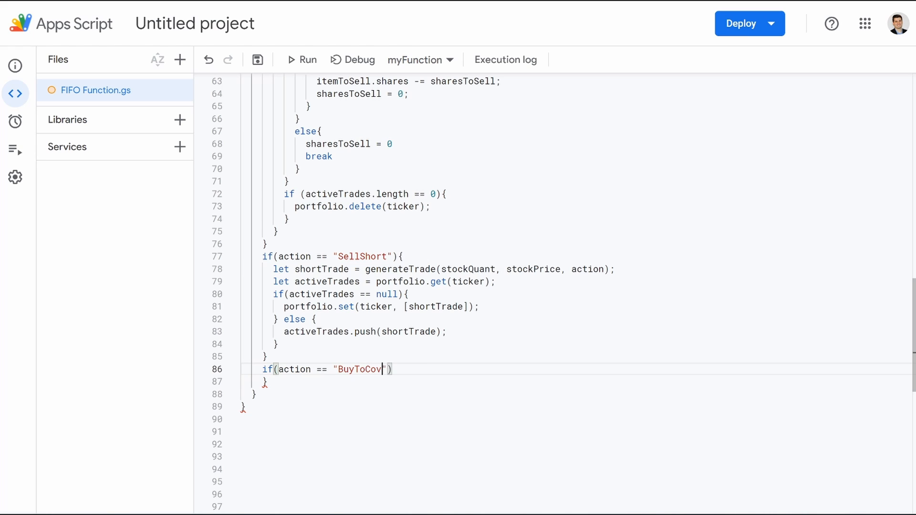
text({)
key(Return)
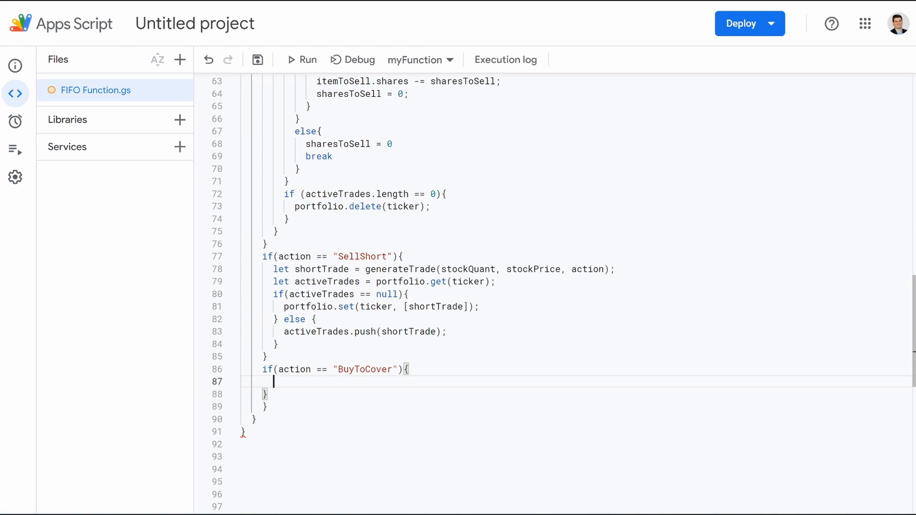
Inside the BuyToCover block, declare the ticker's trades with let activeTrades = portfolio.get(ticker);.
text(let )
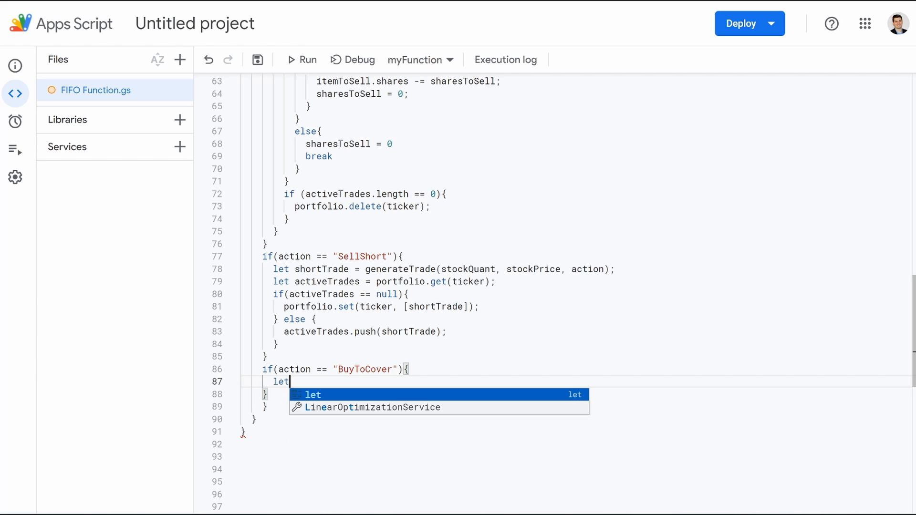
text(ac)
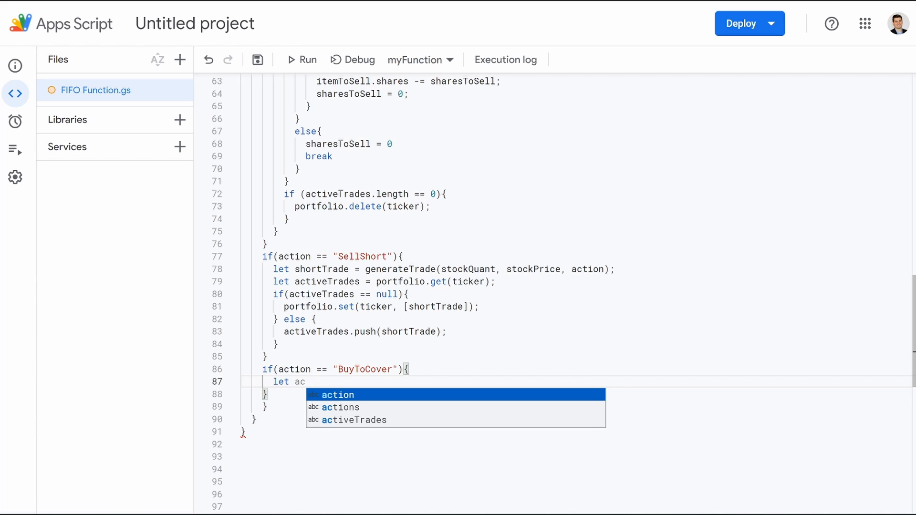
key(Down)
key(Down)
key(Return)
text(= )
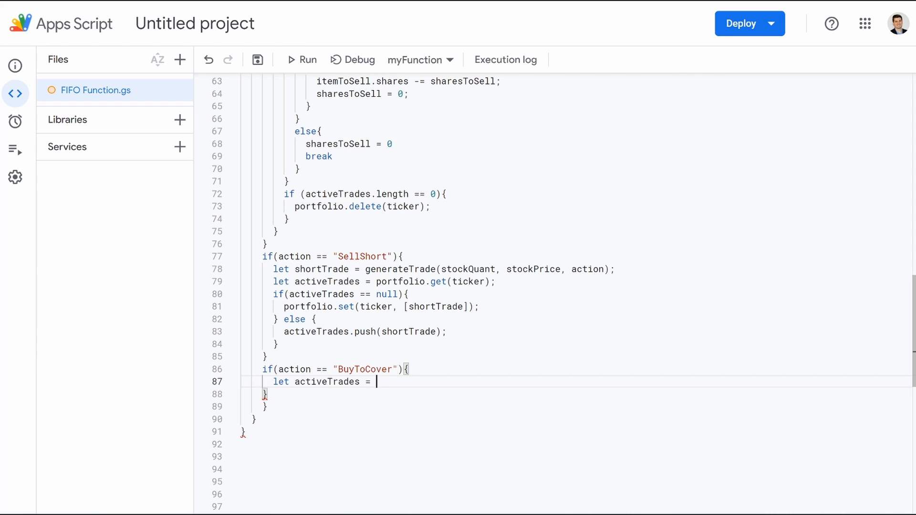
text(port)
key(Return)
text(.get)
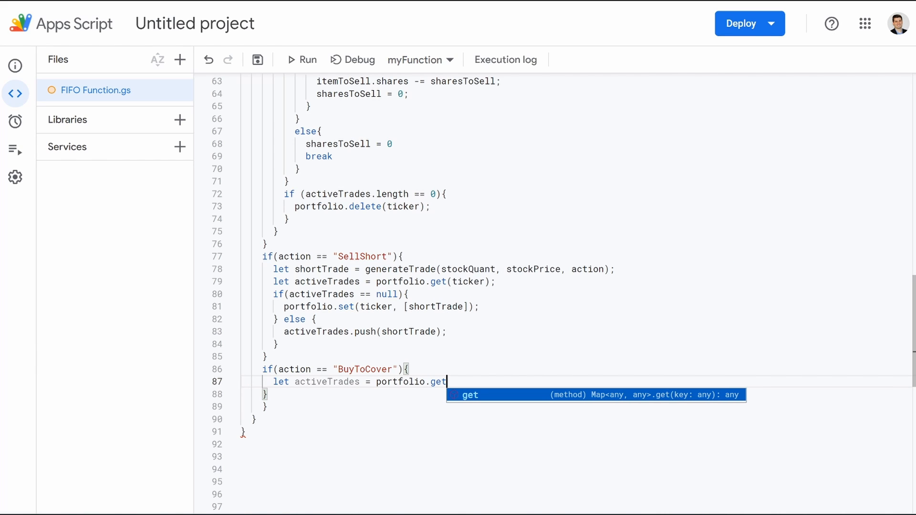
text((ticker)
key(Right)
key(Return)
text(l)
key(BackSpace)
key(BackSpace)
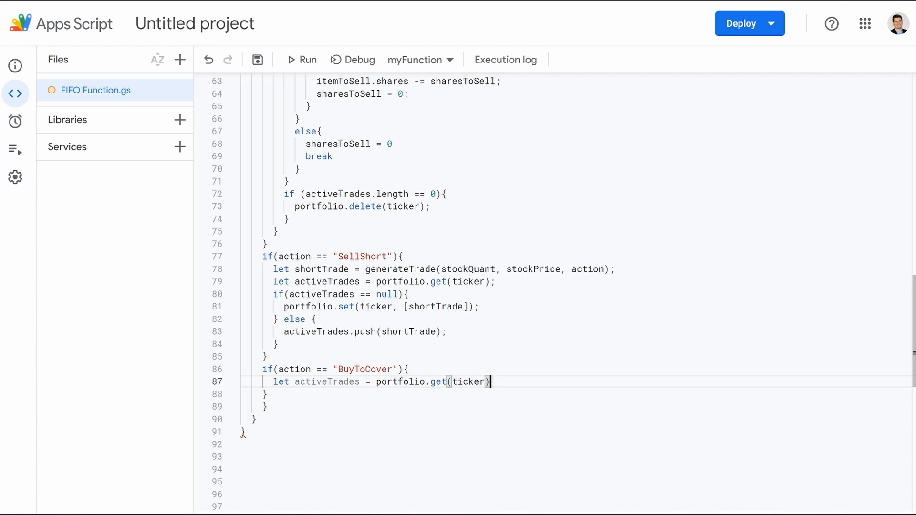
text(;)
key(Return)
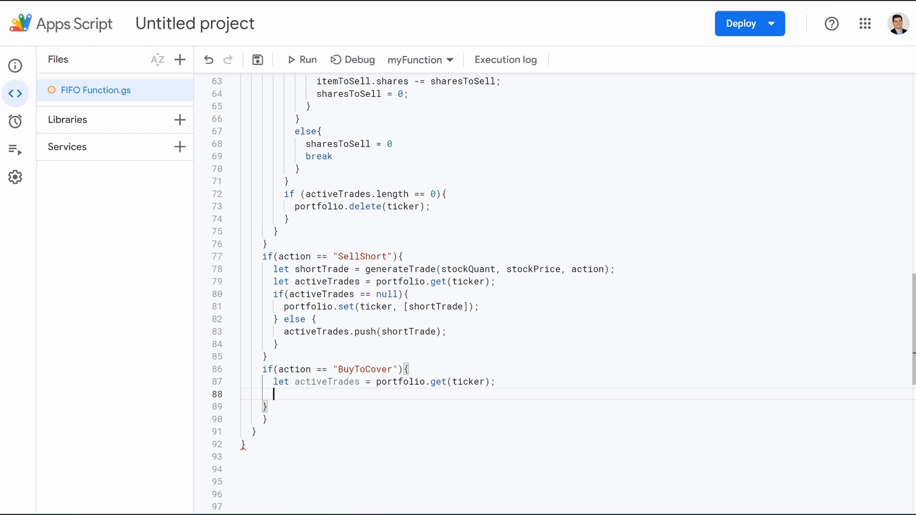
Below the activeTrades declaration in the BuyToCover block, add let precision = 8;.
text(let pr)
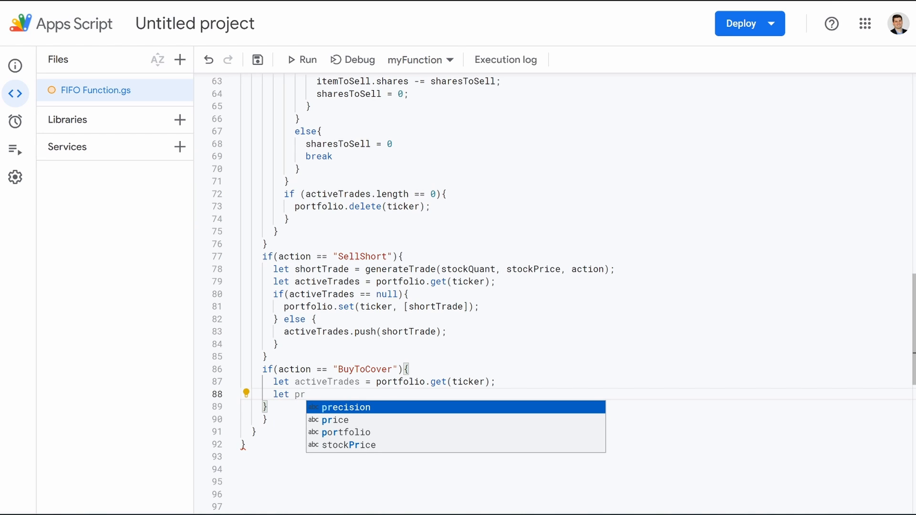
text(ecision = 8;)
key(Return)
Declare the rounded share amount below precision with let sharesToBuy = Number(Number(trade.shares).toFixed(precision));.
text(let)
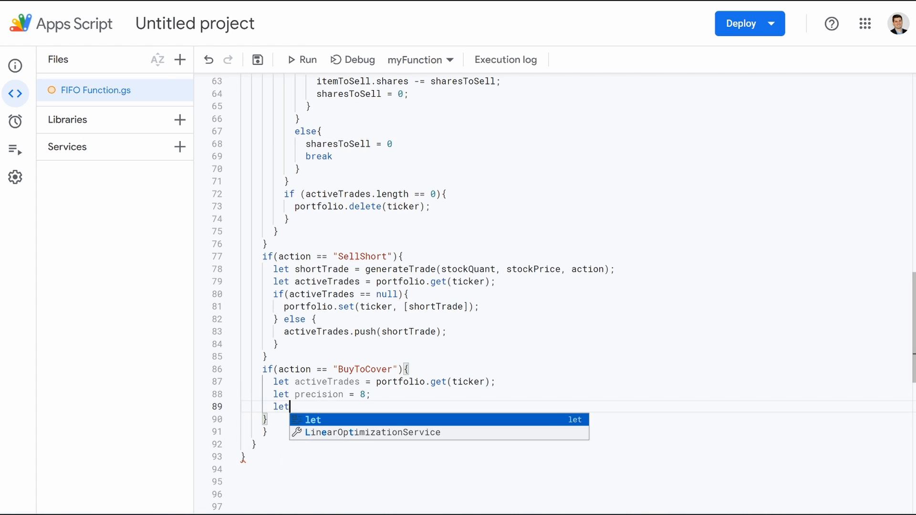
text( sha)
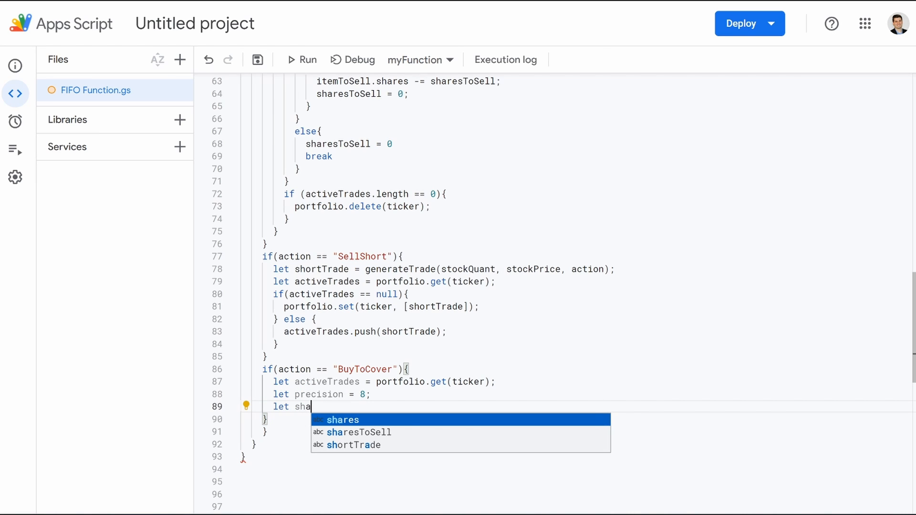
text(resToBuy)
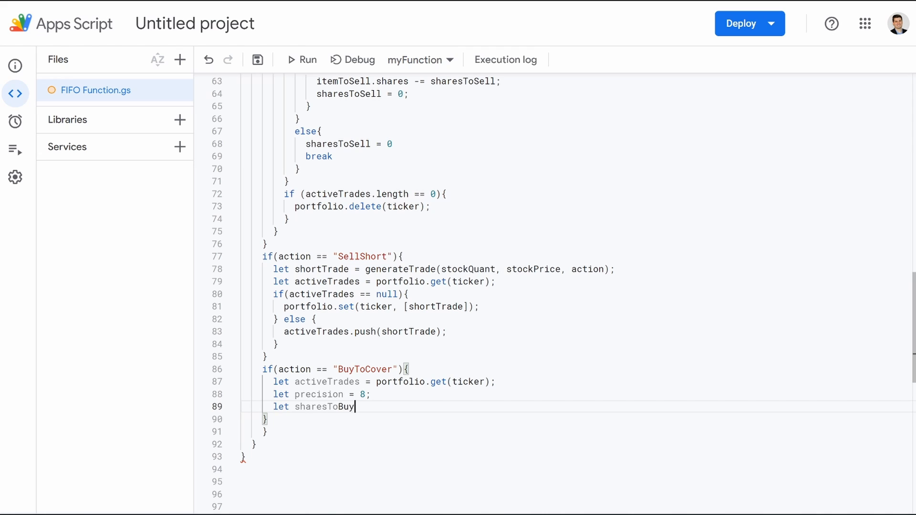
text( = Number(Nu)
key(Tab)
text(()
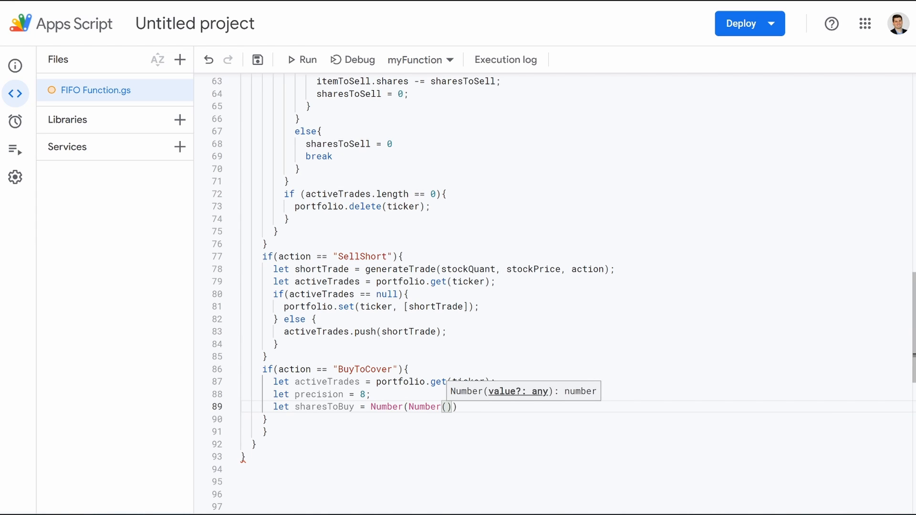
text(tr)
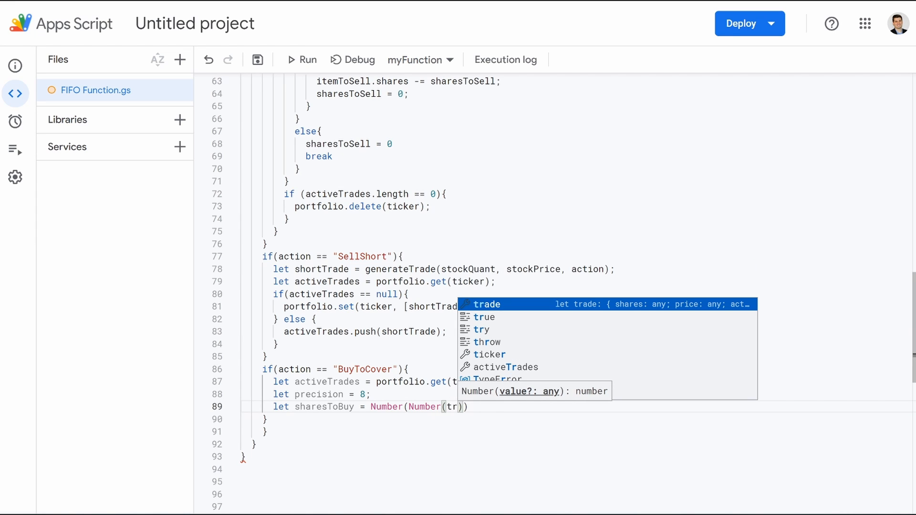
text(ade)
text(.shar)
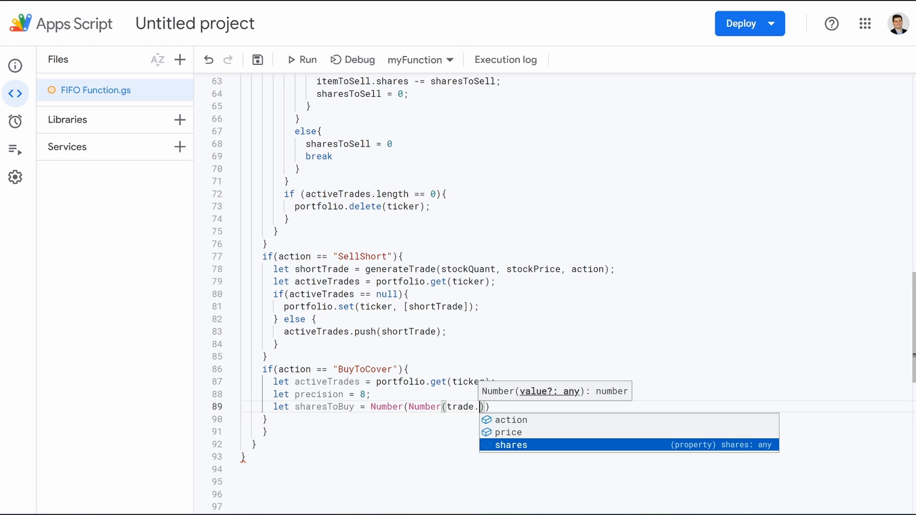
text(es)
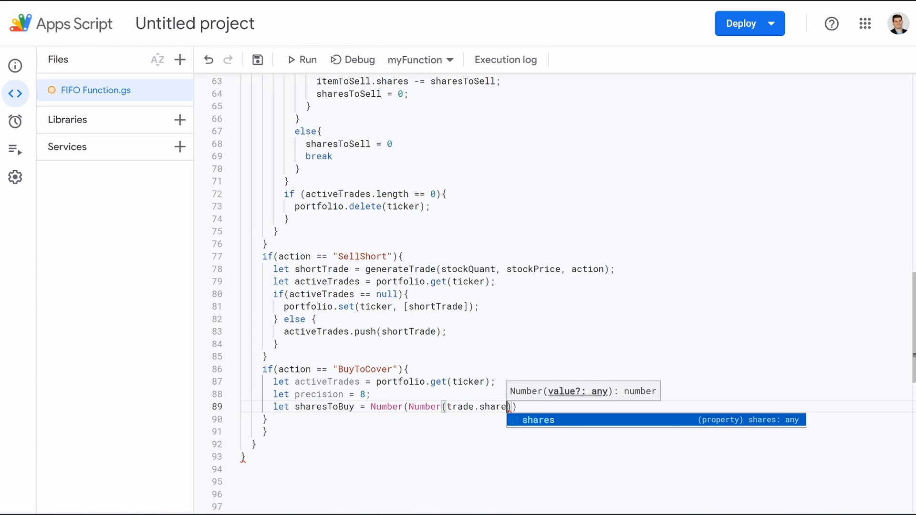
text())
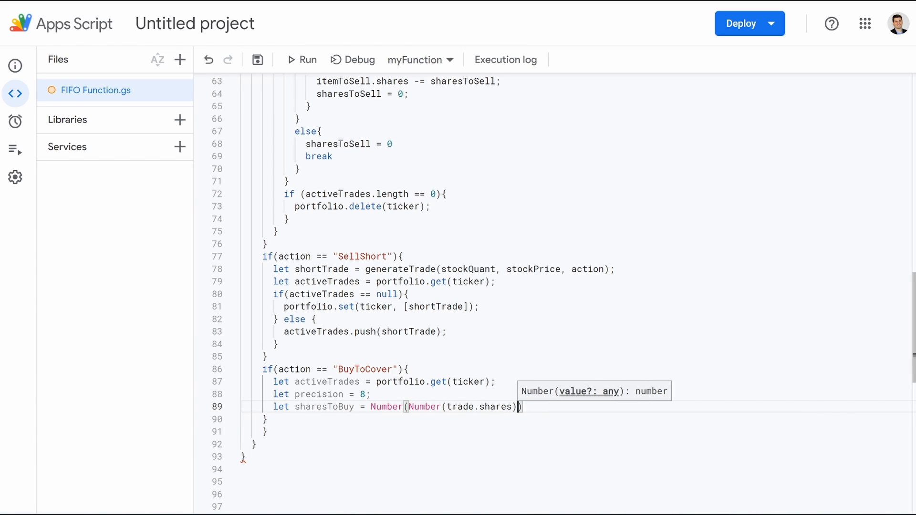
text(.toF)
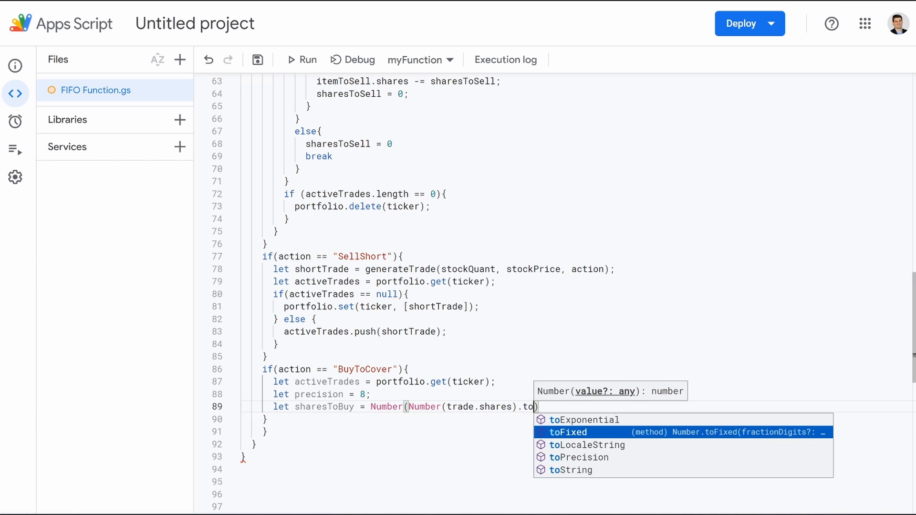
key(Return)
text(()
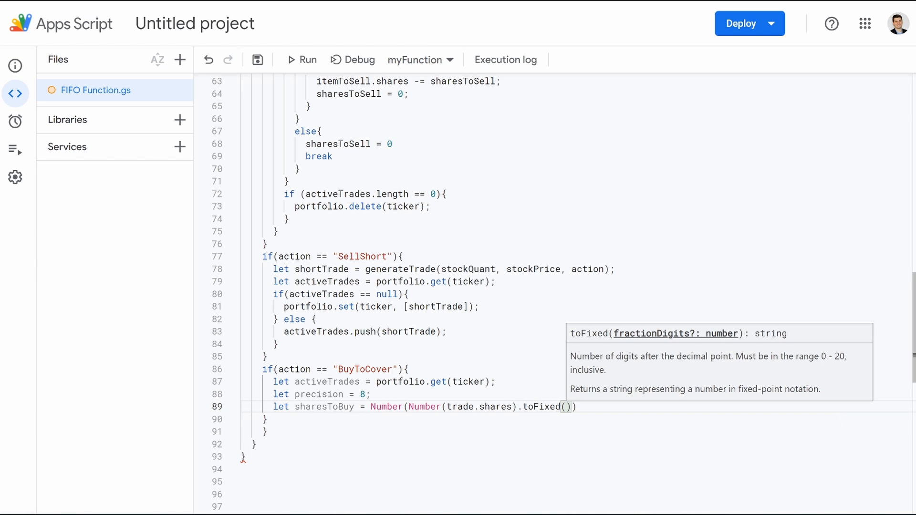
text(precision));)
key(Return)
Add let sharesToClose = 0; below the sharesToBuy declaration.
text(let shares)
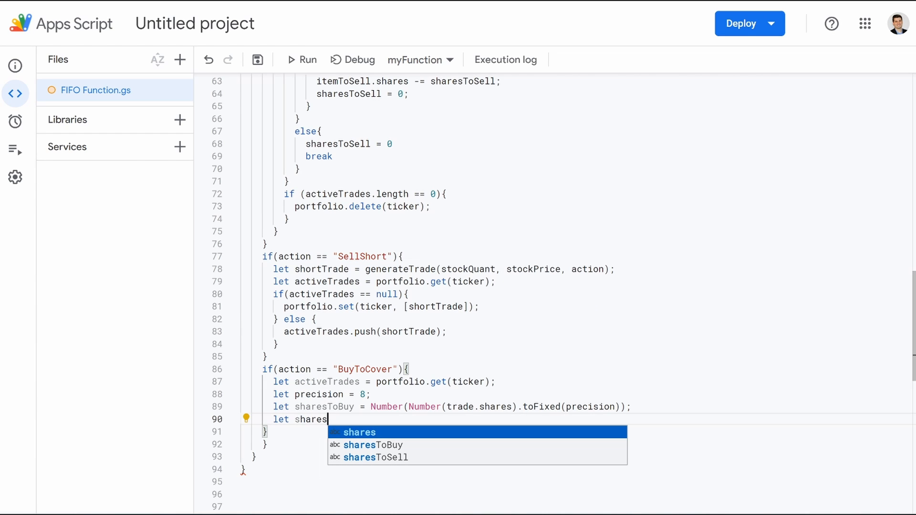
text(ToClose)
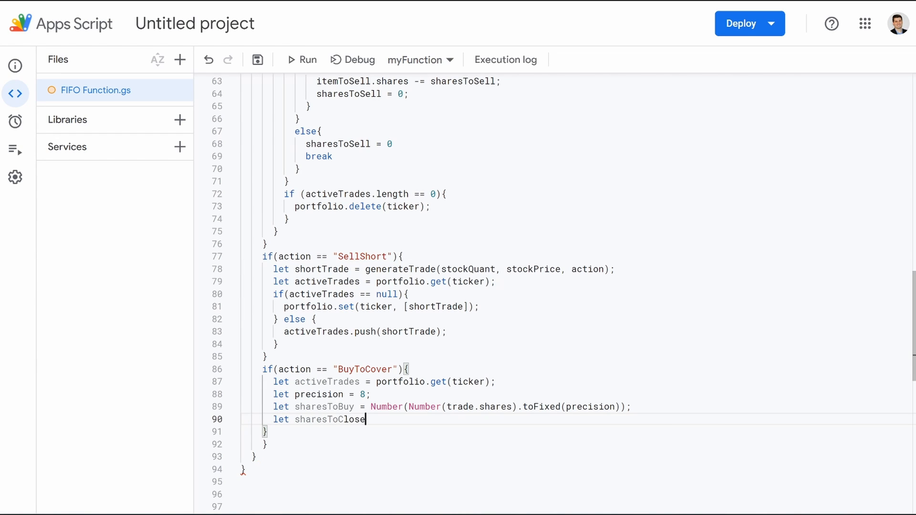
text( = 0;)
key(Return)
Add an if block with the condition activeTrades != null below sharesToClose, containing let i = 0;.
text(if(activeTr)
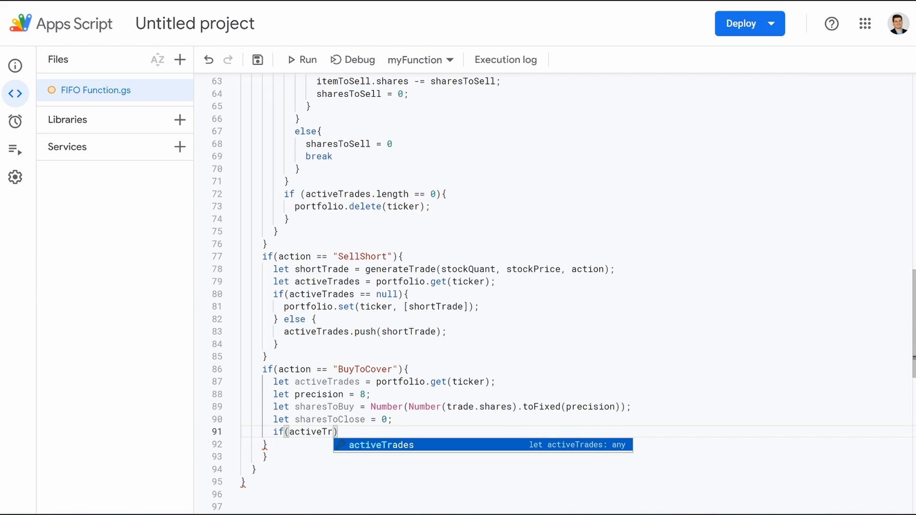
key(Return)
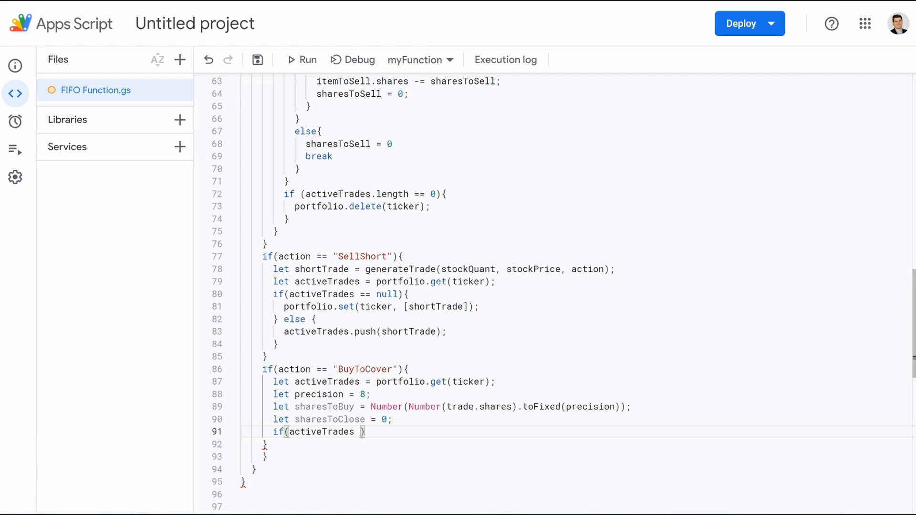
text(!= null)
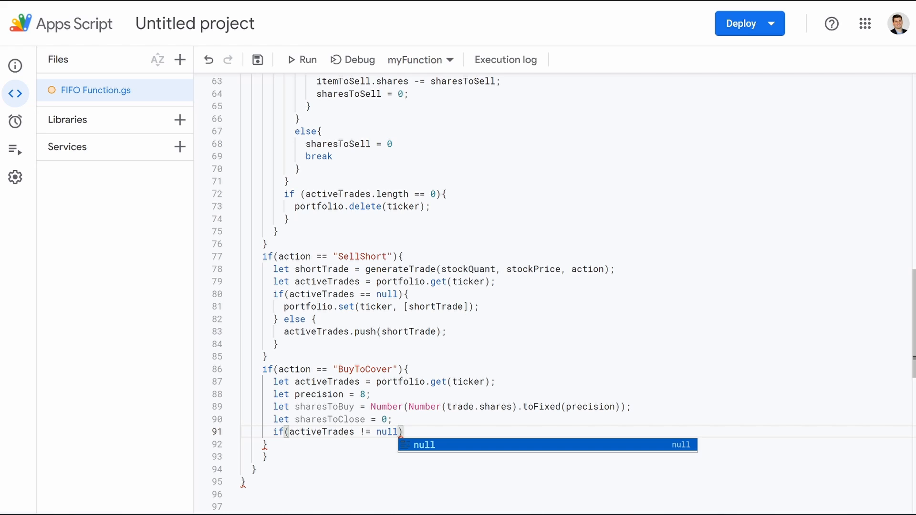
text(){)
key(Return)
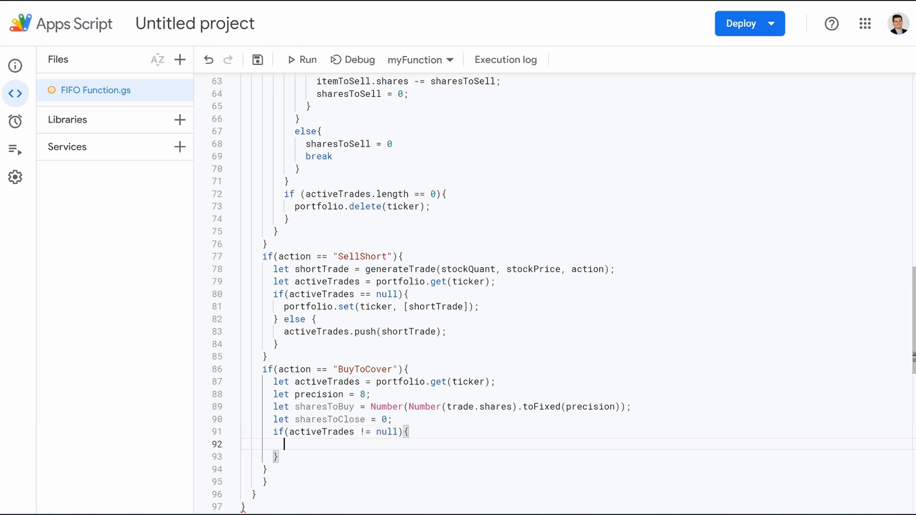
text(let i)
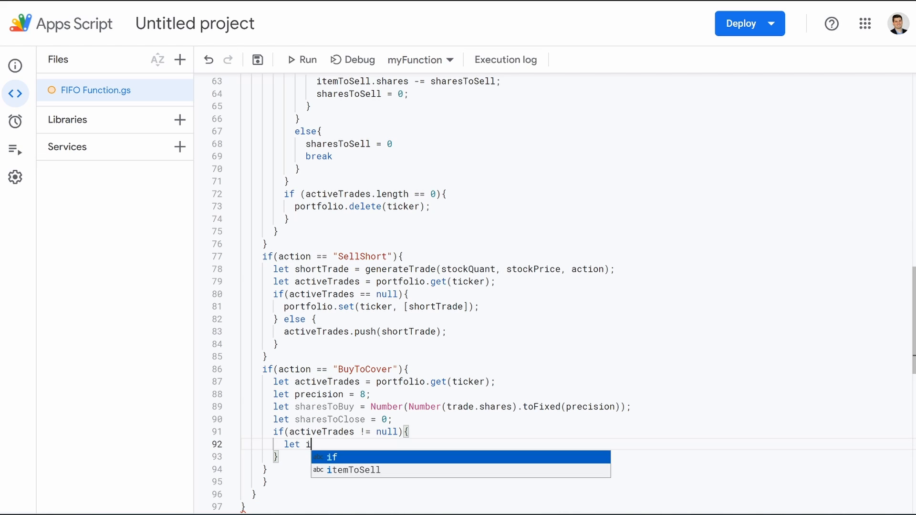
text( = 0;)
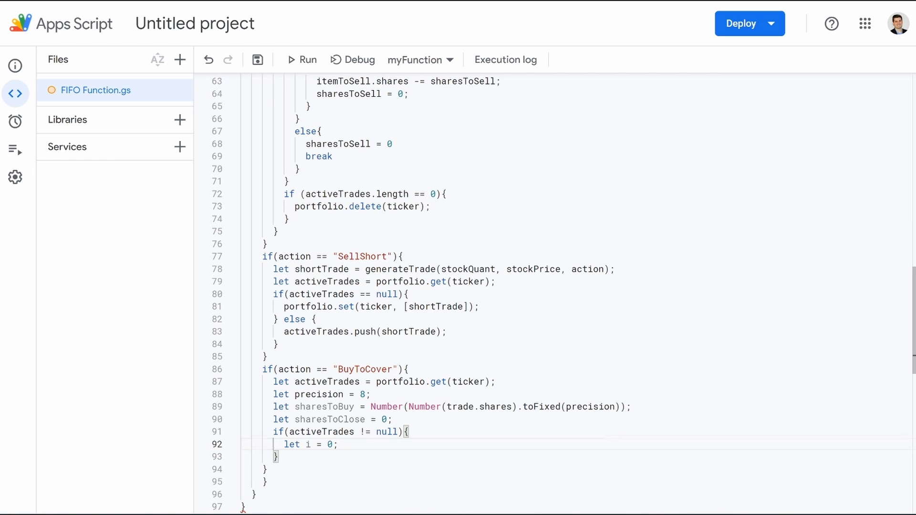
Below let i = 0;, add a while loop with the condition sharesToBuy > 0 && i < activeTrades.length.
scroll(553, 294, down, 6)
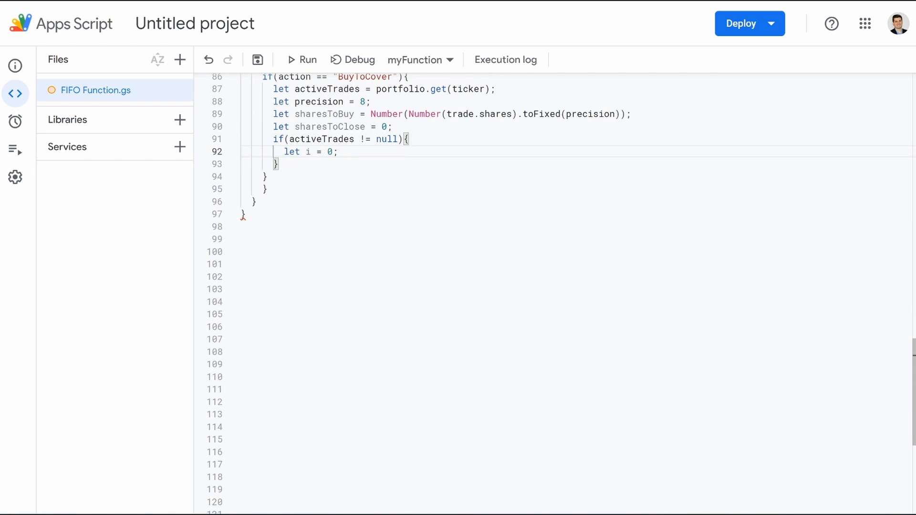
key(Return)
text(while (sha)
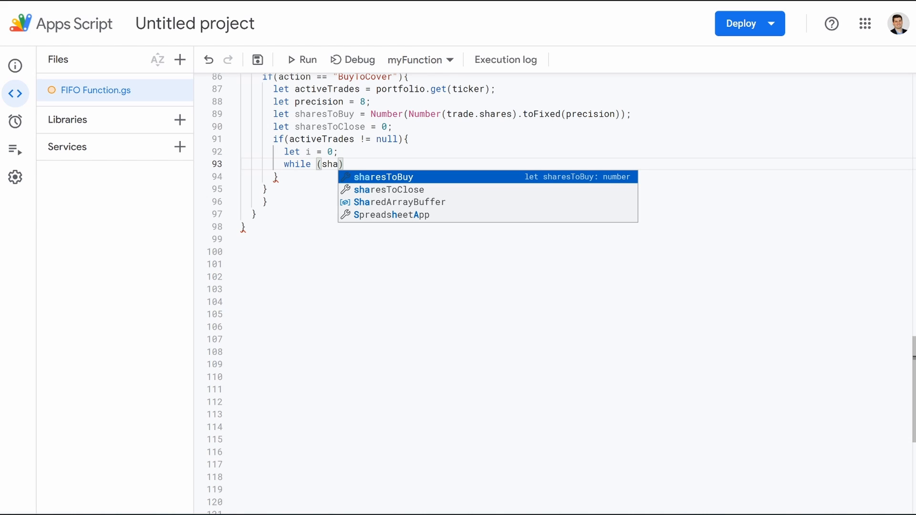
key(Tab)
text(> )
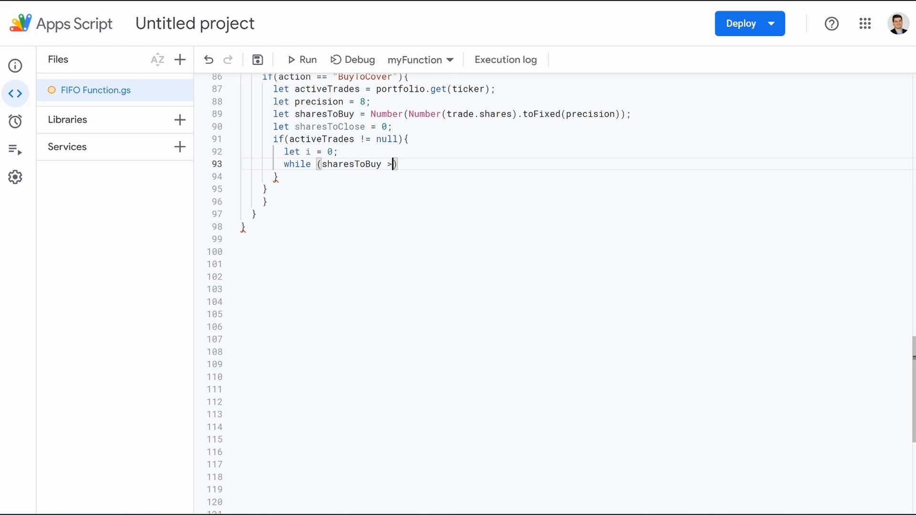
text(0 && i < activeTrades)
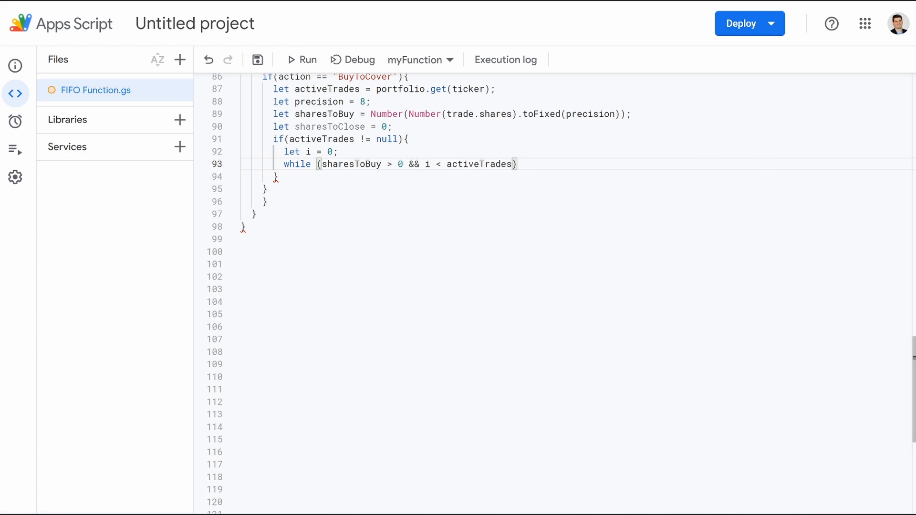
text(.le)
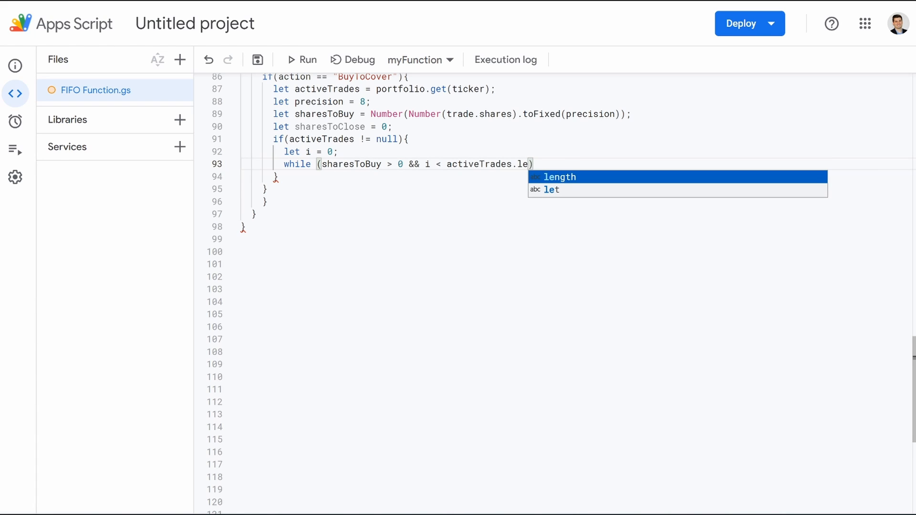
key(Tab)
text() {)
key(Return)
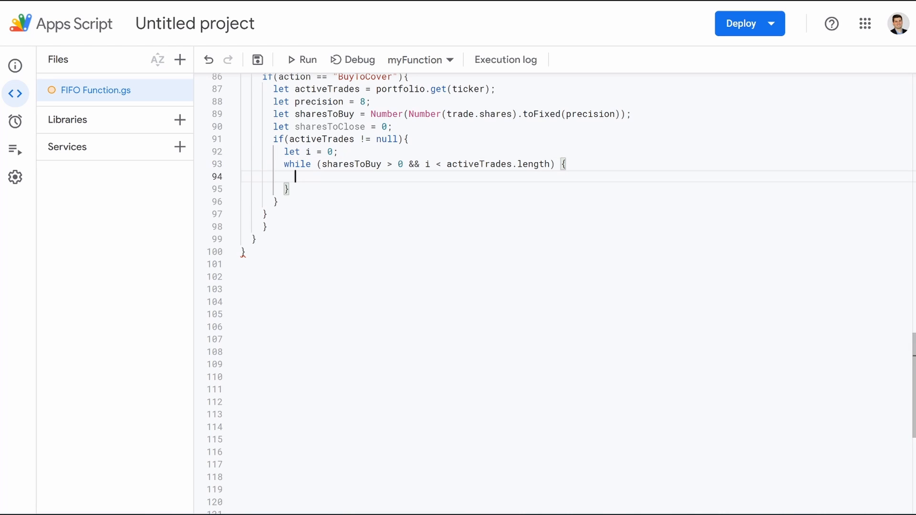
Inside the while loop, declare the current trade with let shortTrade = activeTrades[i];.
text(let short)
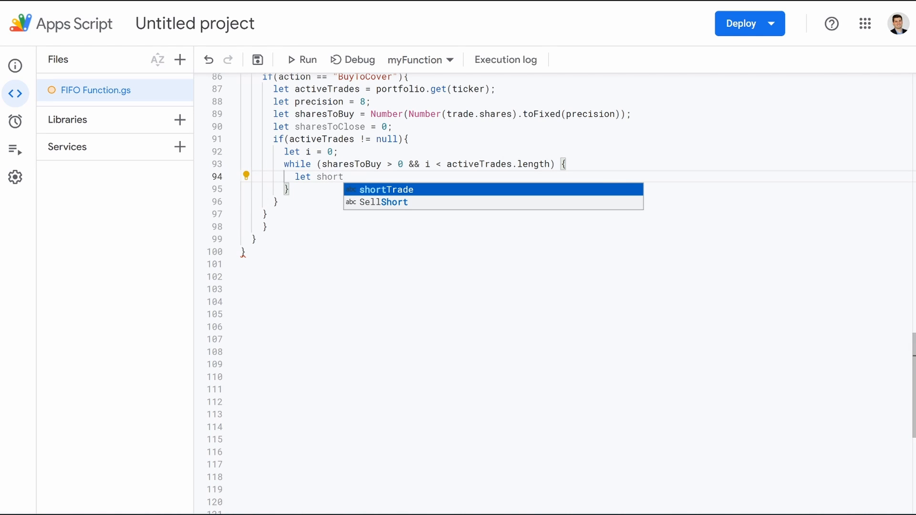
key(Tab)
text(= ac)
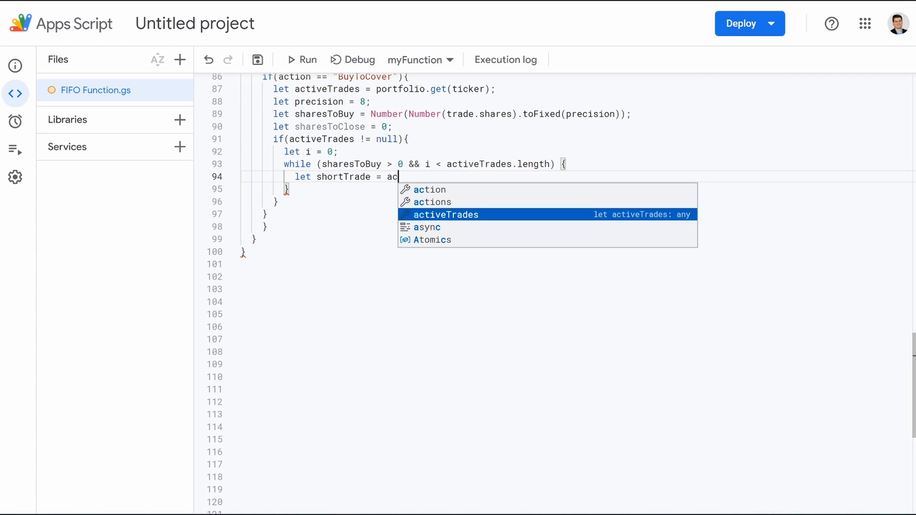
key(Tab)
text([i)
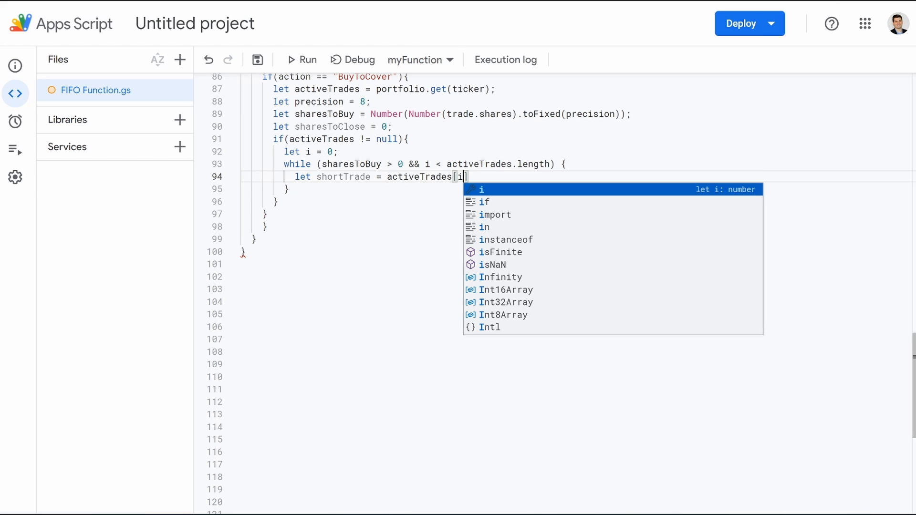
text(];)
Below the shortTrade declaration, round its shares with shortTrade.shares = Number(Number(shortTrade.shares).toFixed(precision));.
key(Return)
text(shortTrade)
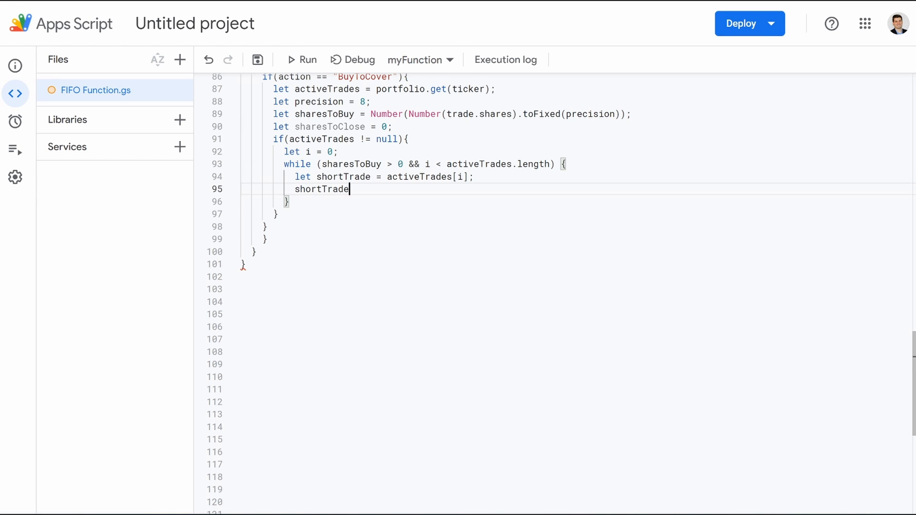
text(.sh)
key(Return)
text(= Number)
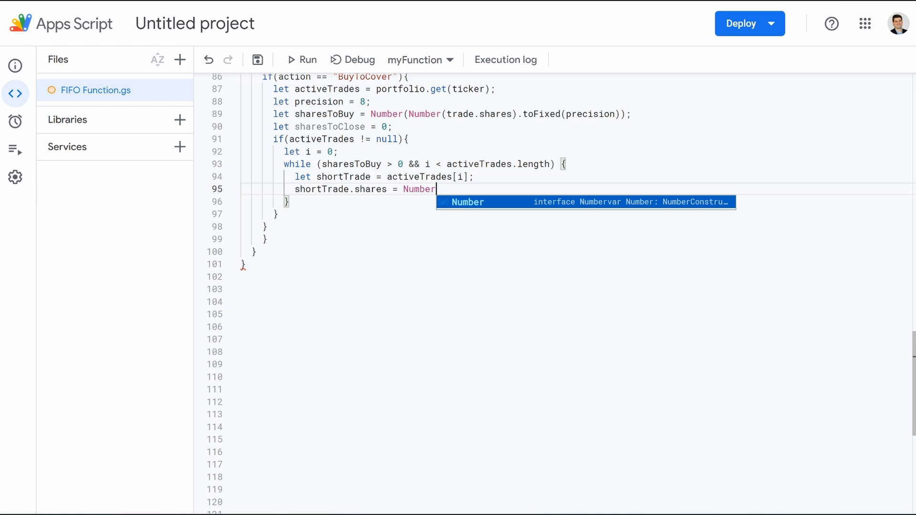
key(Return)
text((Number)
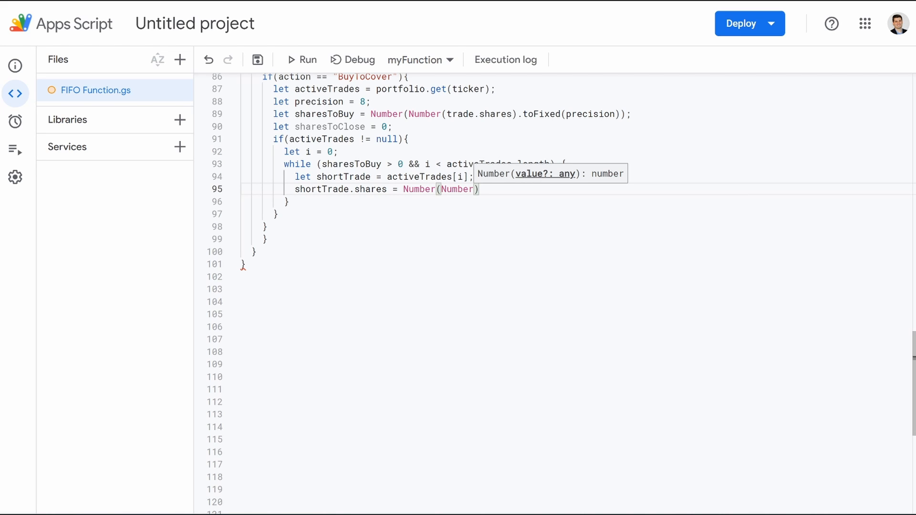
text((shortTrade)
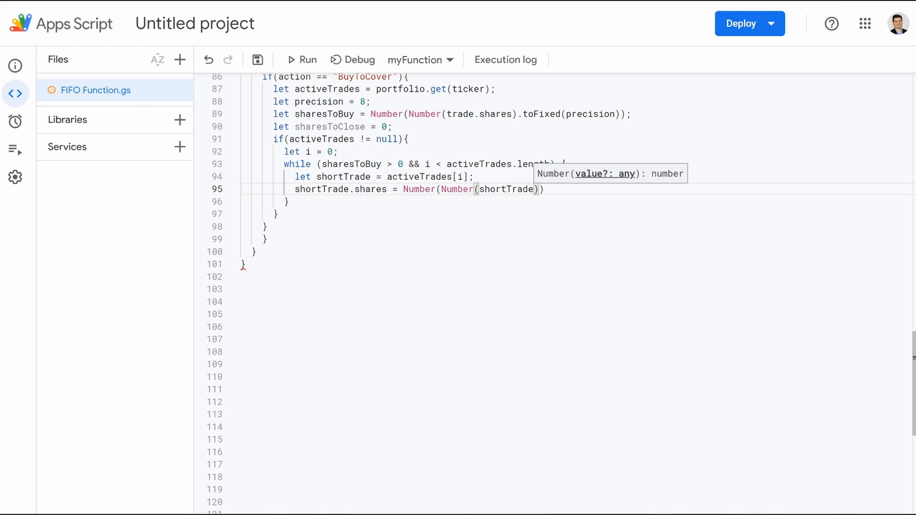
text(.shares)
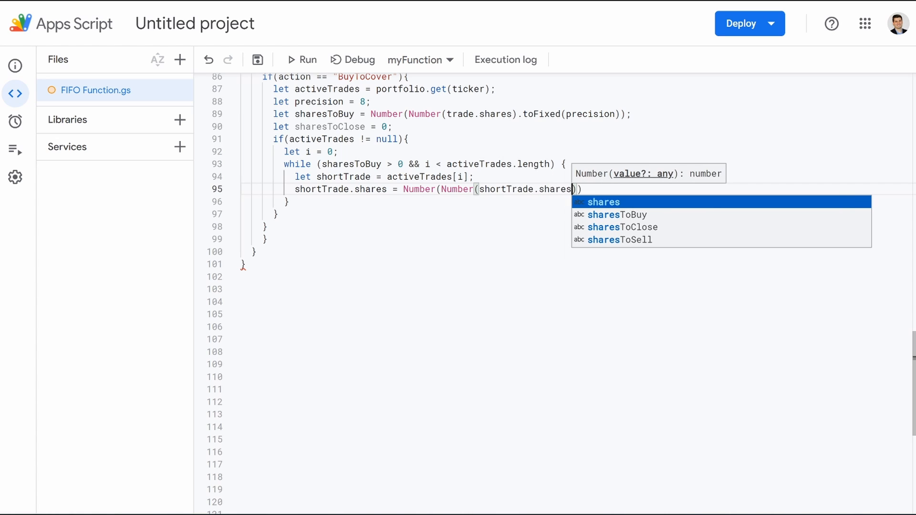
text())
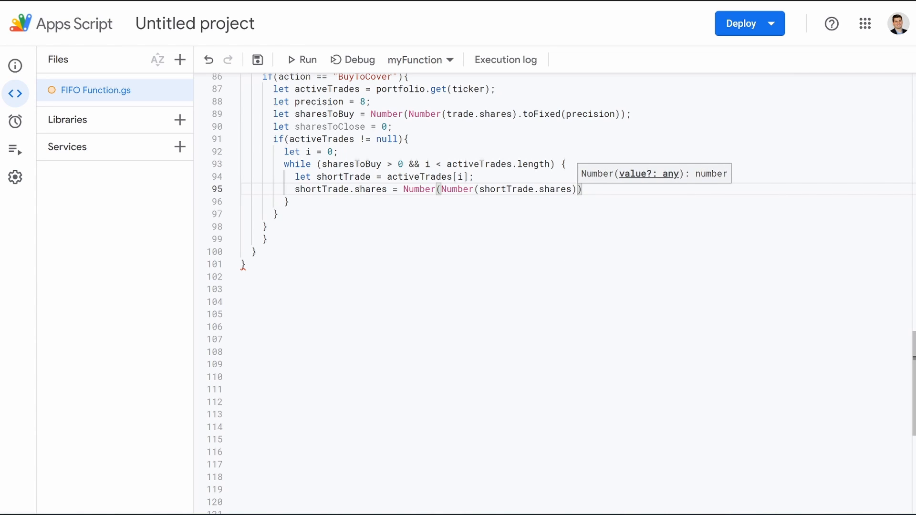
text(.toF)
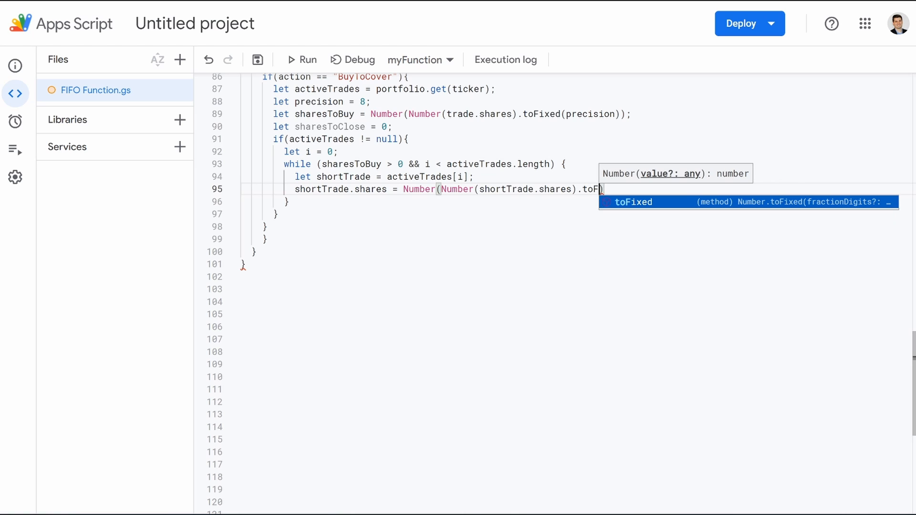
key(Tab)
text((pre)
key(Tab)
text());)
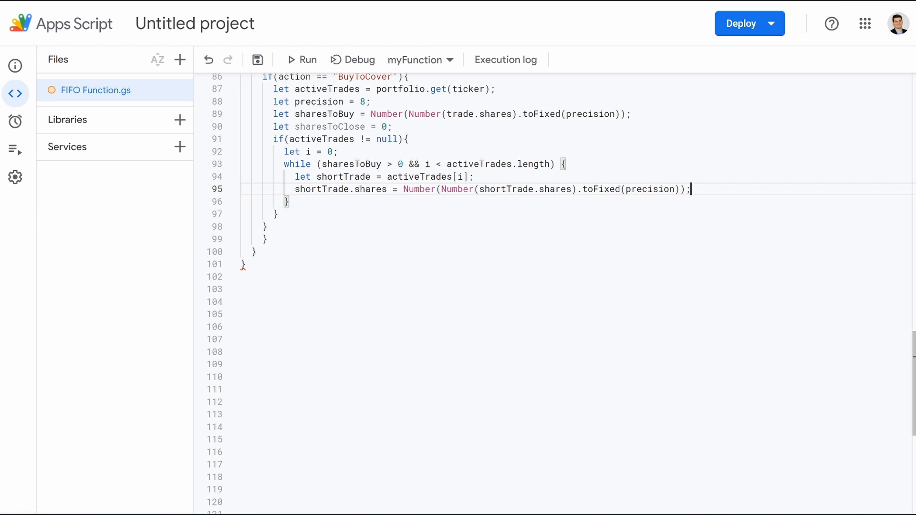
Add an if block with the condition shortTrade.shares <= sharesToBuy below the rounding line in the while loop.
key(Return)
text(if)
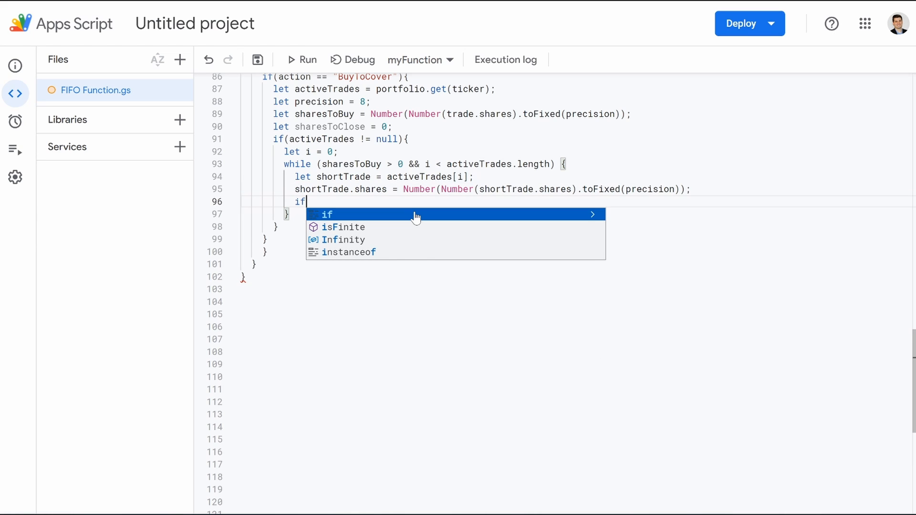
text( (shortT)
key(Tab)
text(.Shares)
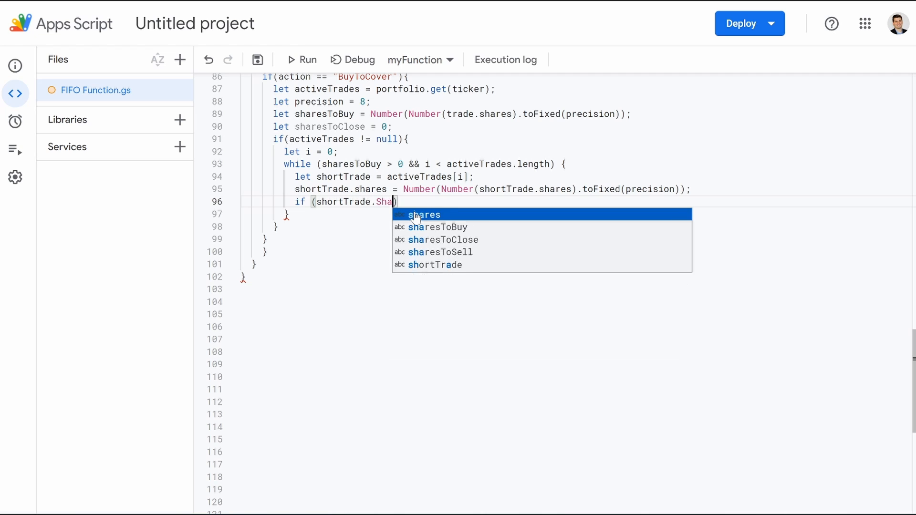
key(BackSpace)
key(BackSpace)
key(BackSpace)
key(BackSpace)
key(BackSpace)
key(BackSpace)
text(shares)
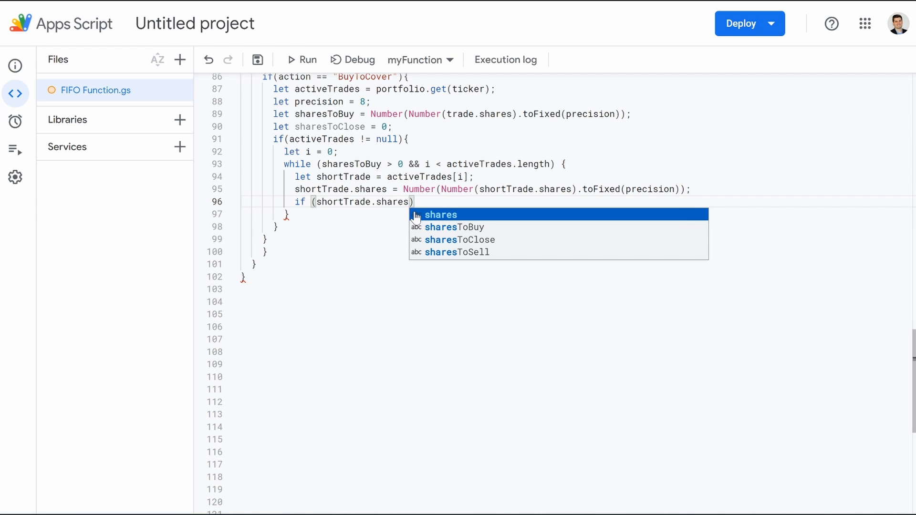
text( <= shar)
key(Return)
key(Right)
text({)
Fill the new if block with sharesToBuy -= shortTrade.shares; and activeTrades.splice(i,1);.
key(Return)
text(sharesToBuy -=)
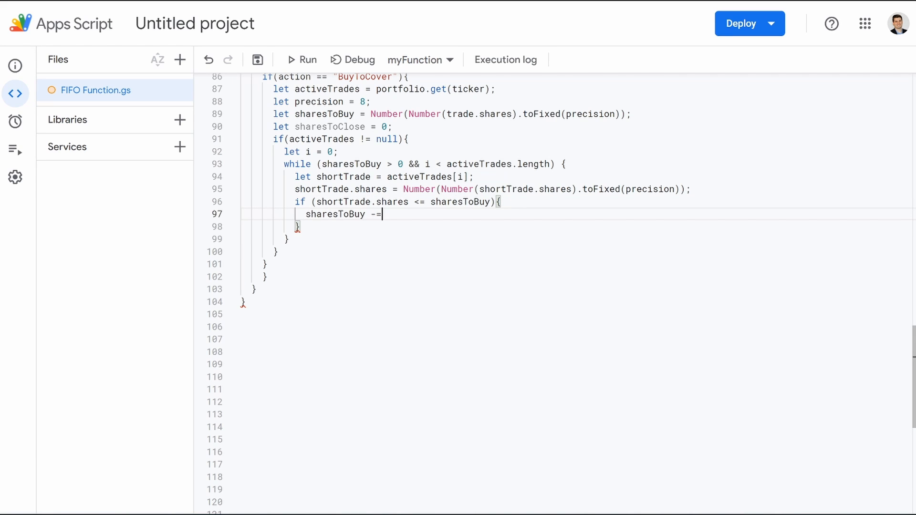
text( sh)
key(Return)
text(.shares;)
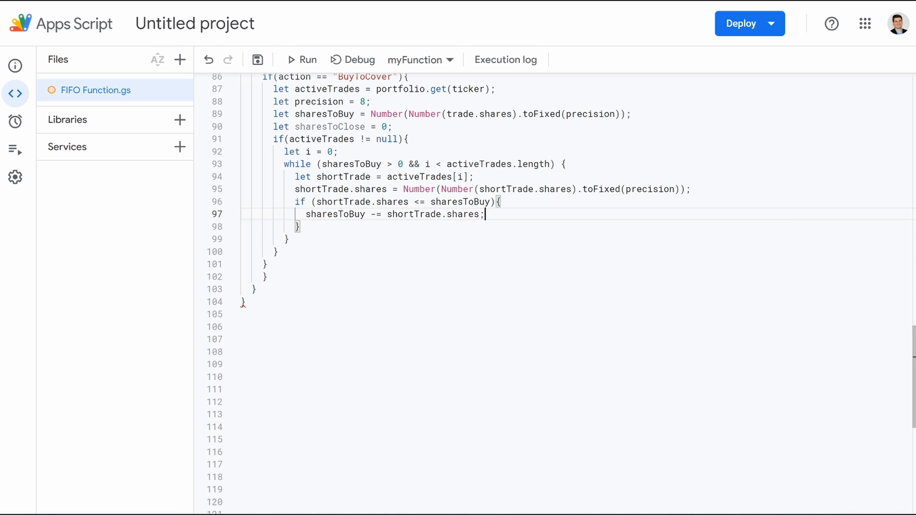
key(Return)
text(act)
key(Return)
text(.spl)
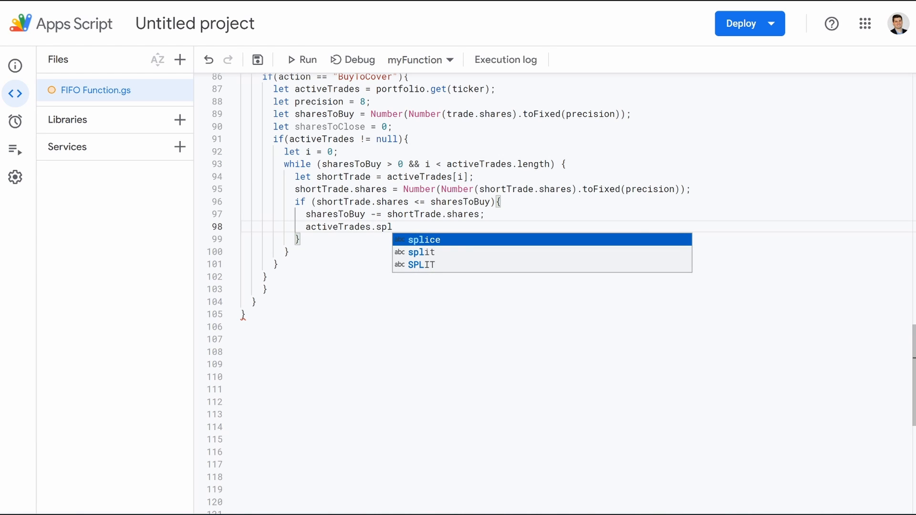
key(Return)
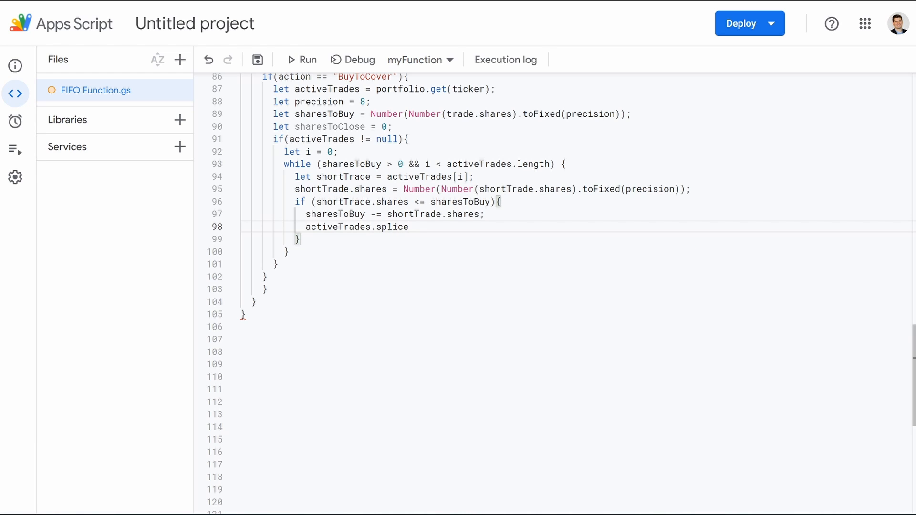
text((i,1)
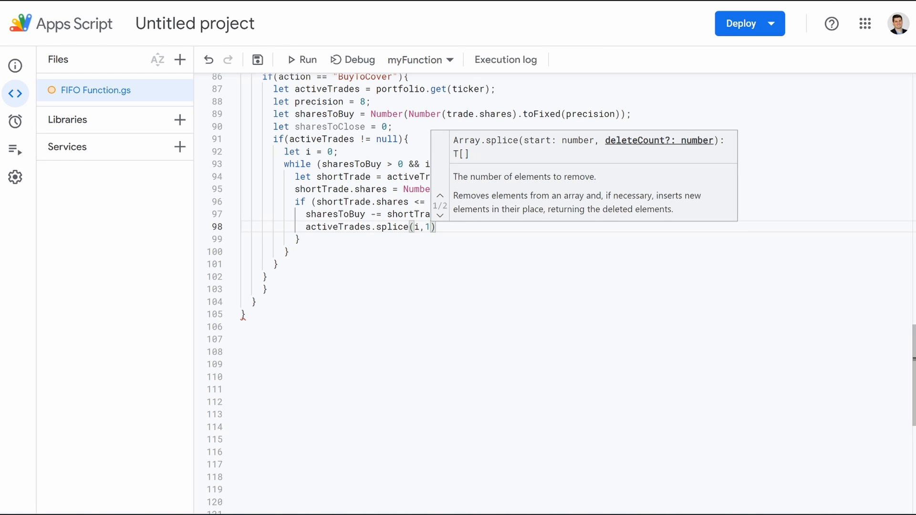
text();)
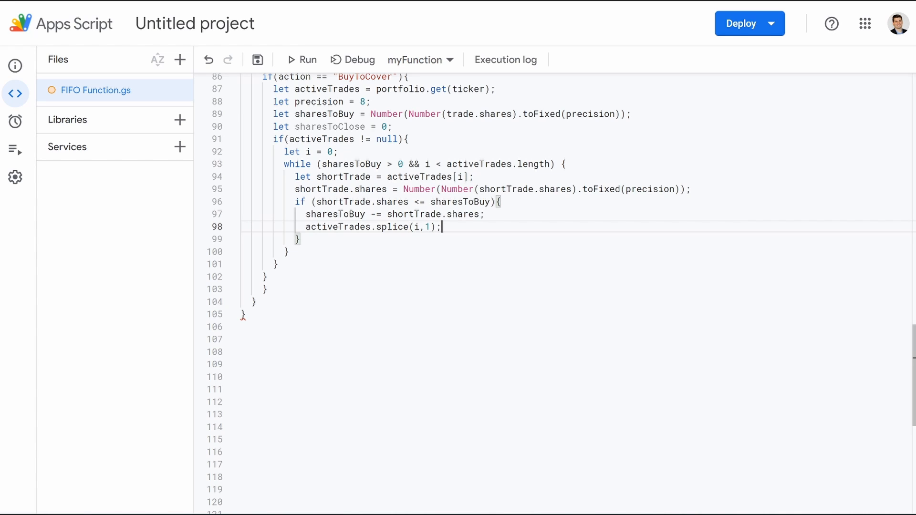
Add an else branch to the shortTrade.shares comparison, containing shortTrade.shares -= sharesToBuy;.
click(300, 239)
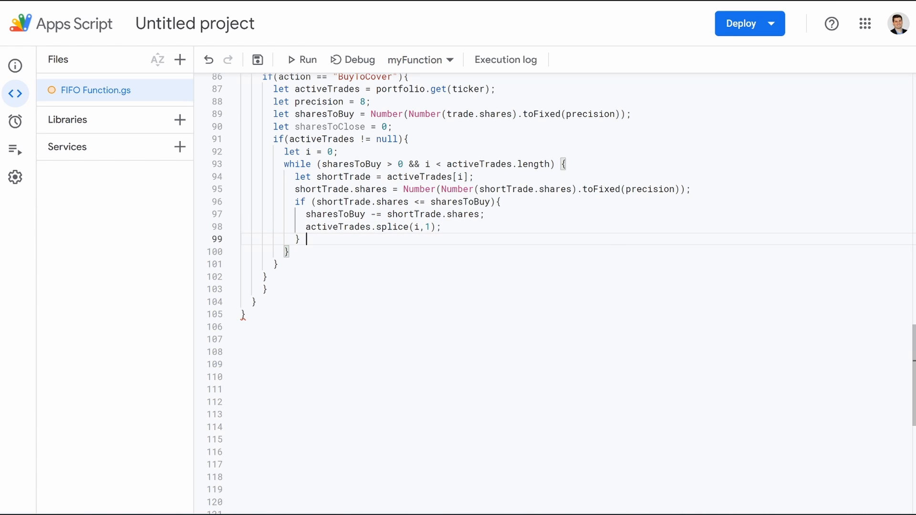
text(else {)
key(Return)
text(sh)
key(Tab)
text(.shares -)
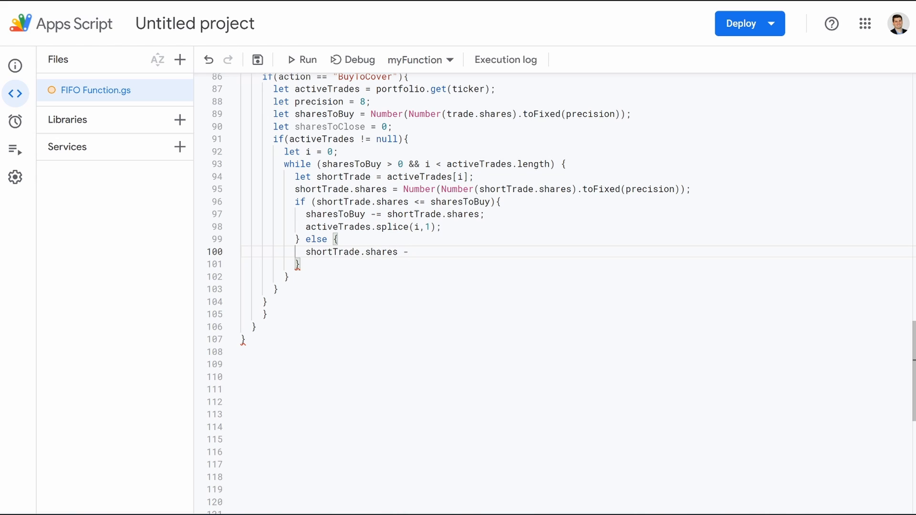
text(= sha)
key(Return)
text(;)
Add the line sharesToBuy 0; at the end of the else branch.
key(Return)
text(h)
key(BackSpace)
text(wh)
key(BackSpace)
key(BackSpace)
text(d)
key(BackSpace)
text(sh)
key(Return)
text(0;)
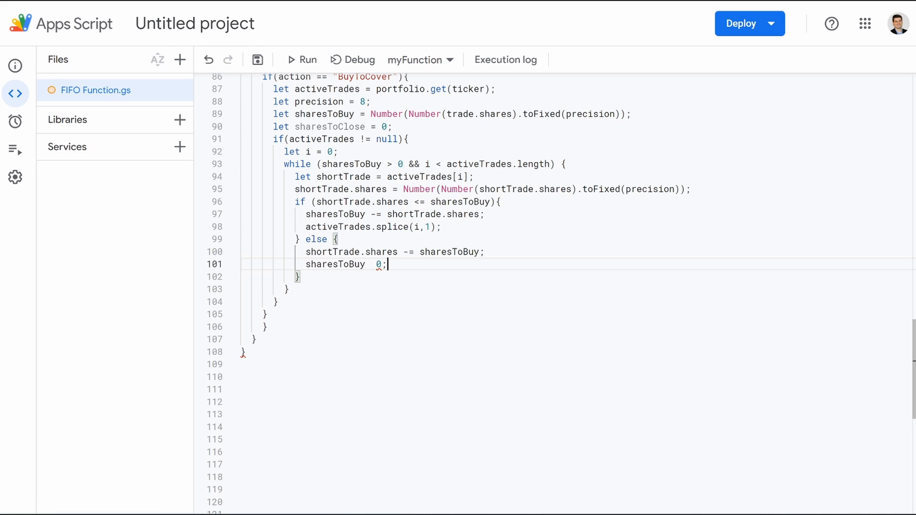
Add i++; below the else block, at the end of the while loop.
click(300, 276)
key(Return)
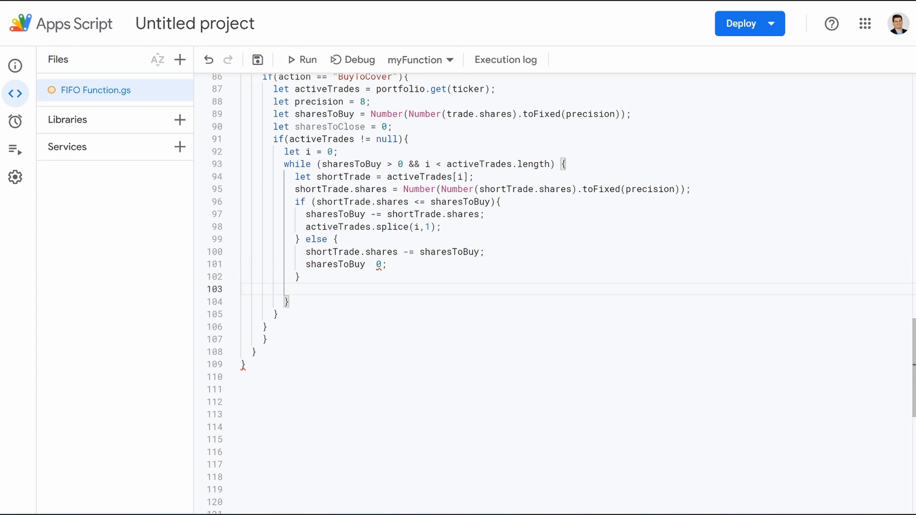
text(i++;)
Below the while loop, add an if block with the condition activeTrades.length == 0, containing portfolio.delete(ticker);.
key(Down)
key(Return)
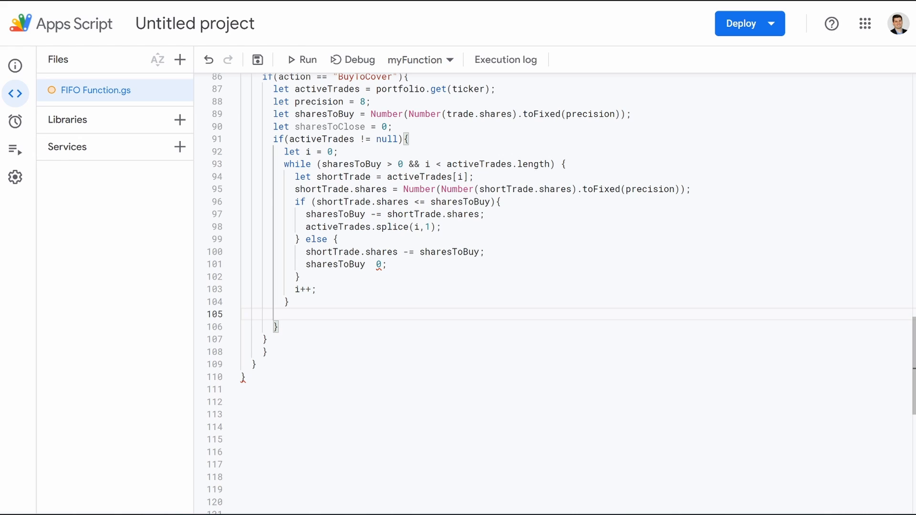
text(if (activeTrades)
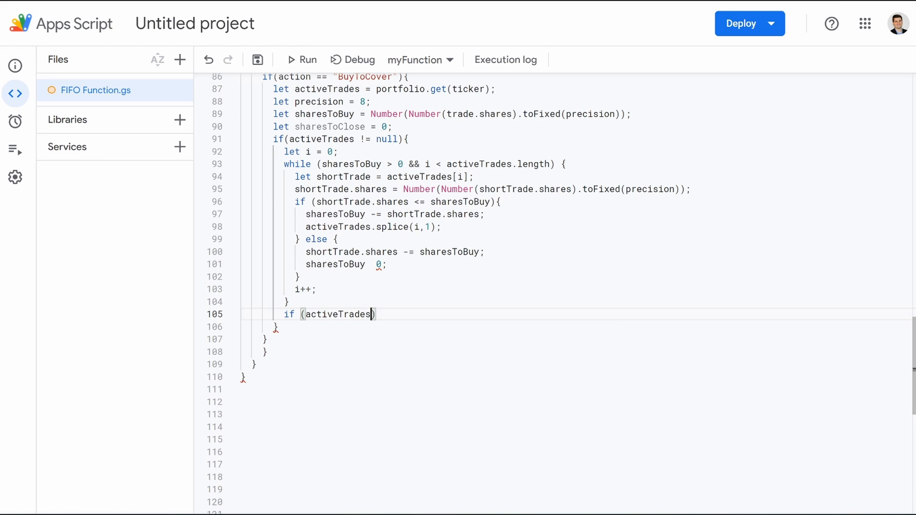
text(.le)
key(Tab)
text(== 0){)
key(Return)
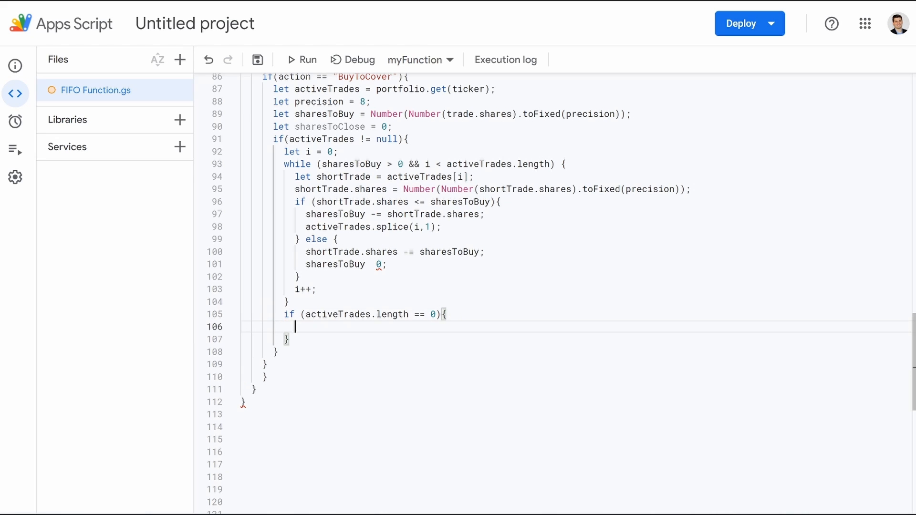
text(portfolio)
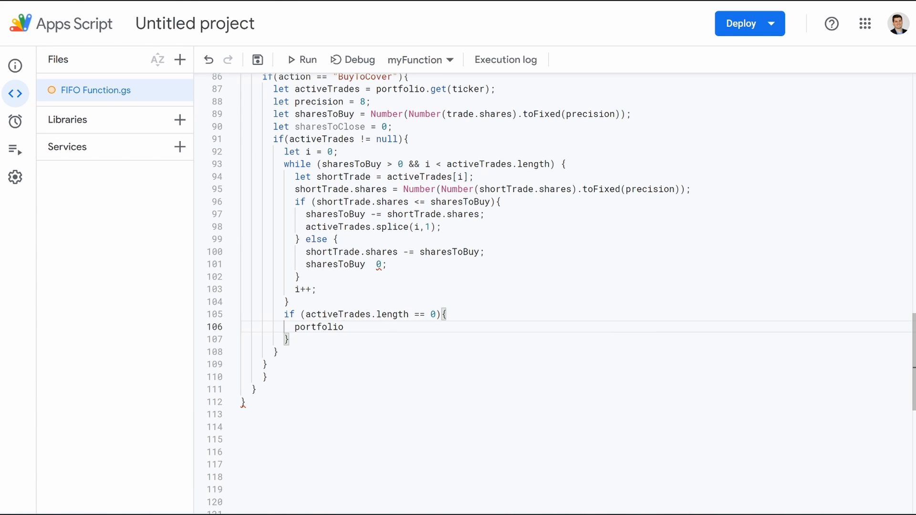
text(.delete(ticker)
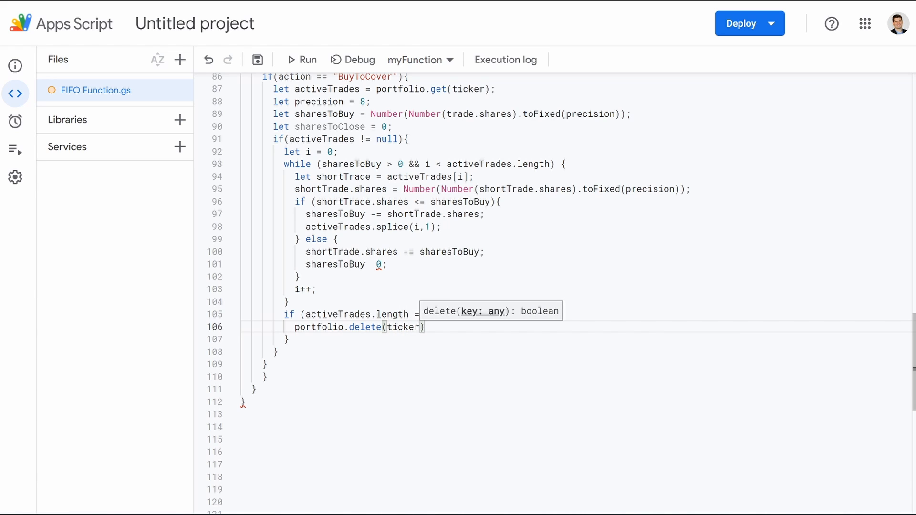
text();)
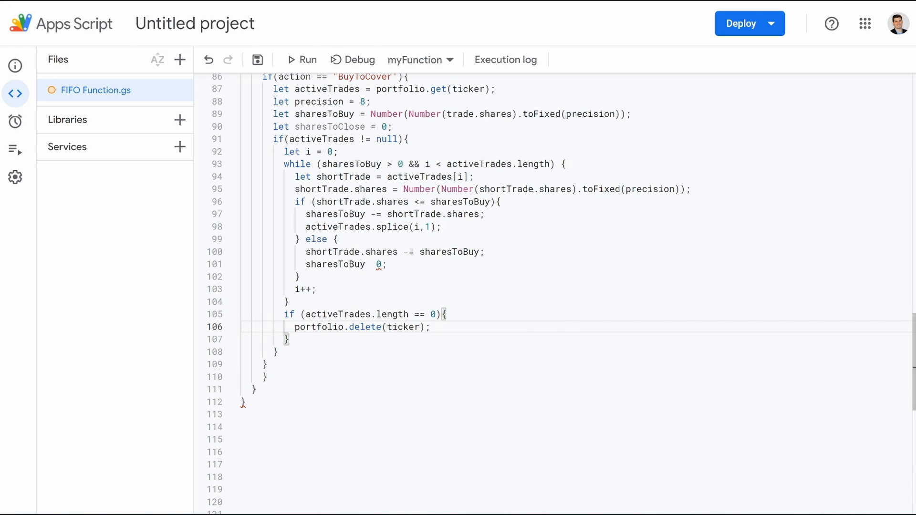
Outdent the closing brace on line 110 by one level.
key(Down)
key(Down)
key(Down)
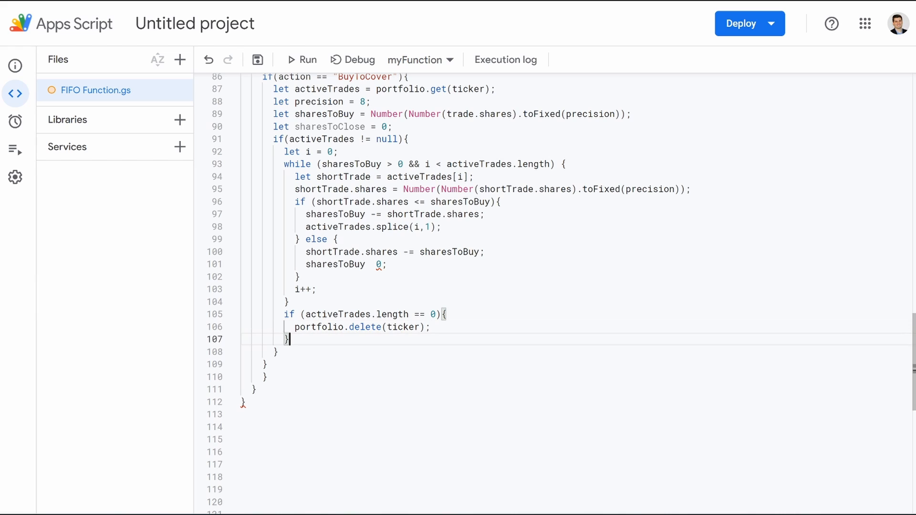
key(Down)
key(BackSpace)
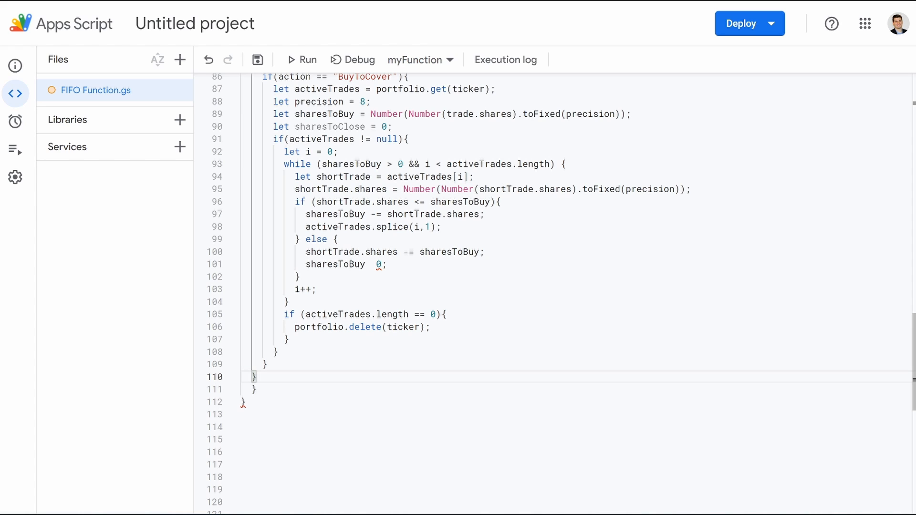
Add return portfolio; on a new line below the outdented closing brace.
key(Return)
text(re)
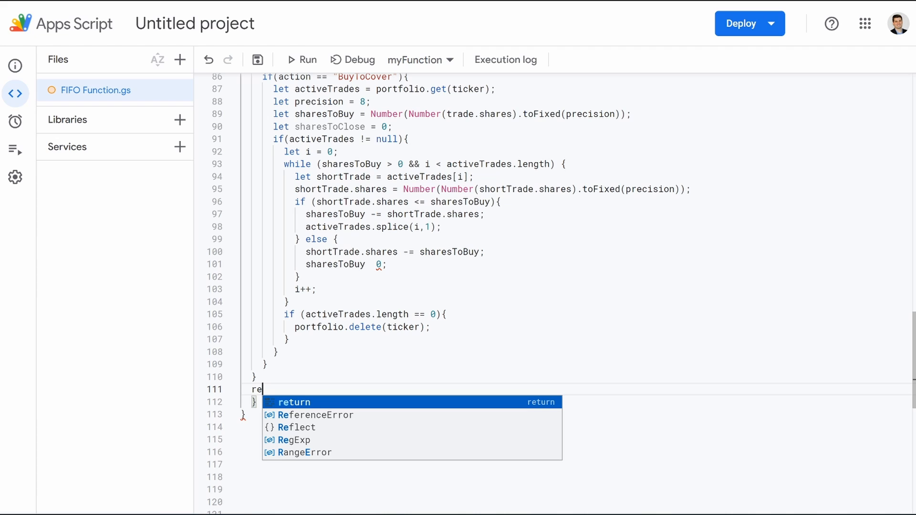
key(Return)
text(por)
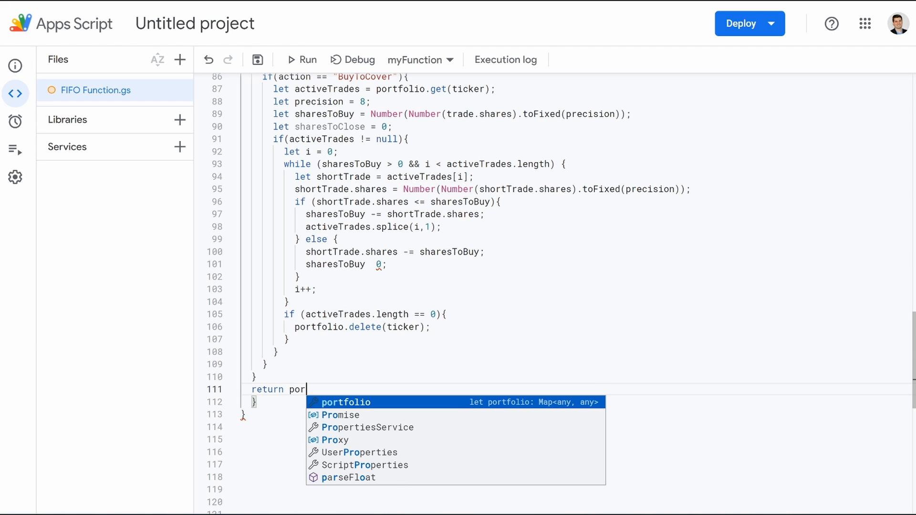
key(Return)
text(;)
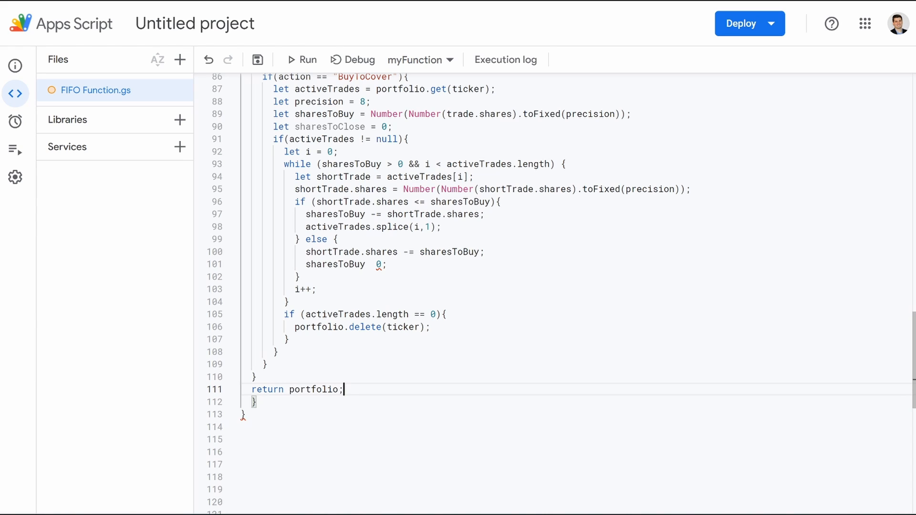
Outdent the closing brace below return portfolio; by one level and add an empty line beneath it.
click(256, 402)
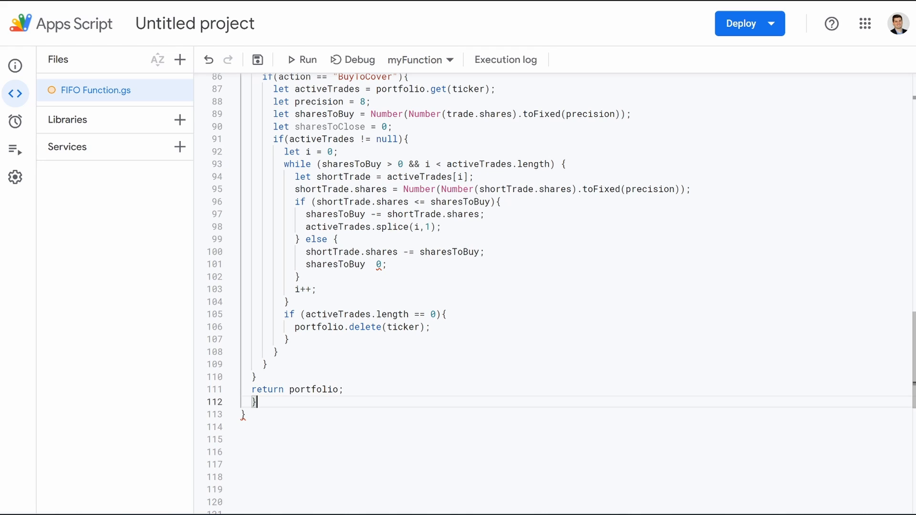
key(BackSpace)
click(246, 401)
key(Return)
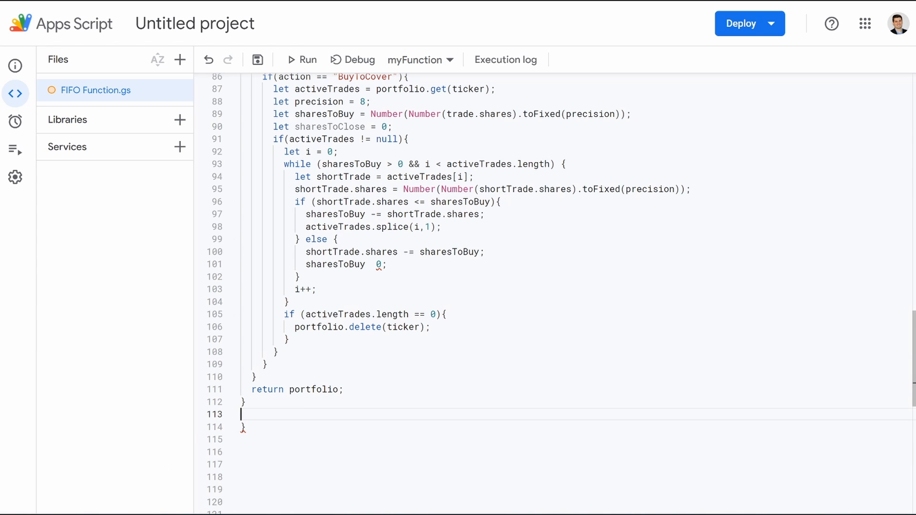
On the empty line below the FIFO function, declare function myPositions(security, actions, quantity, price) with an opened body.
scroll(219, 441, up, 1)
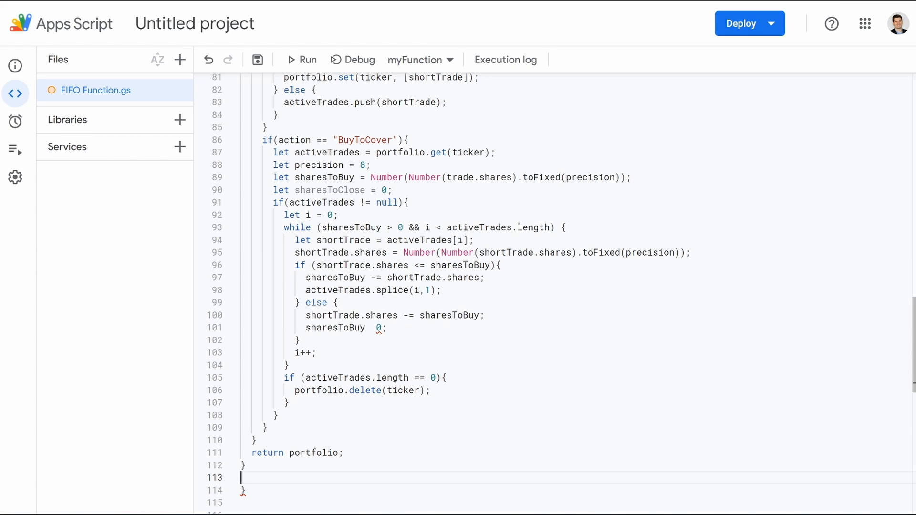
scroll(553, 286, down, 4)
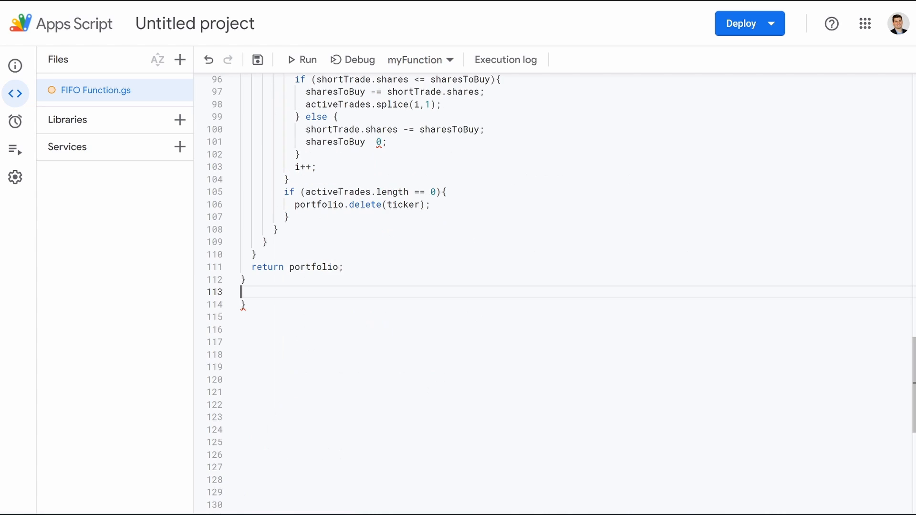
text(function myPosi)
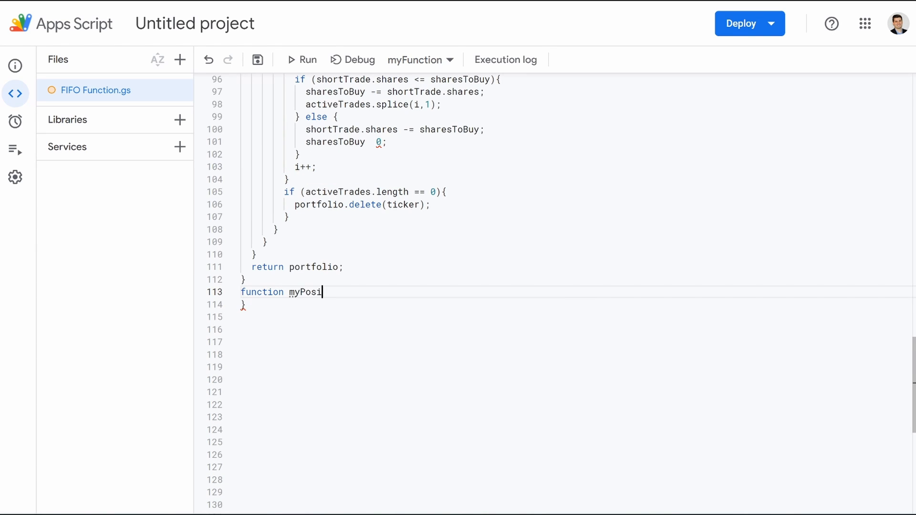
text(tions(security, action)
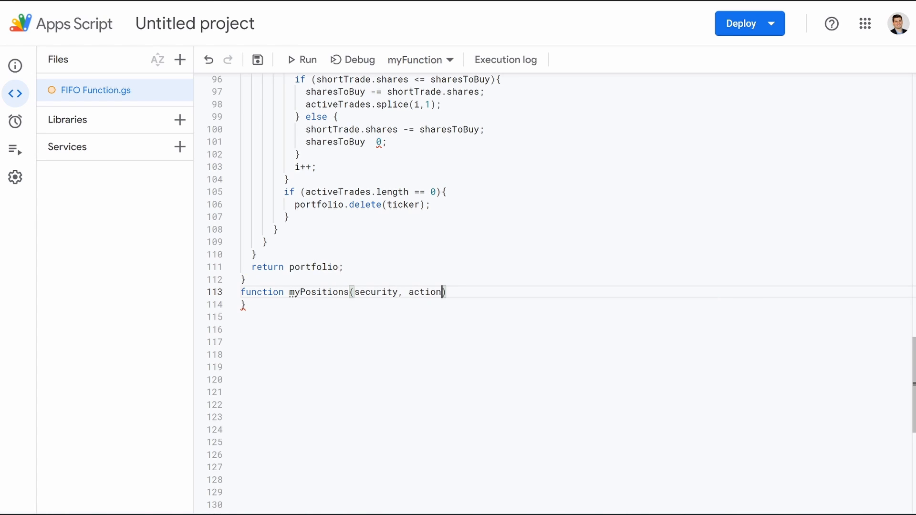
key(BackSpace)
text(ns, quantity, price)
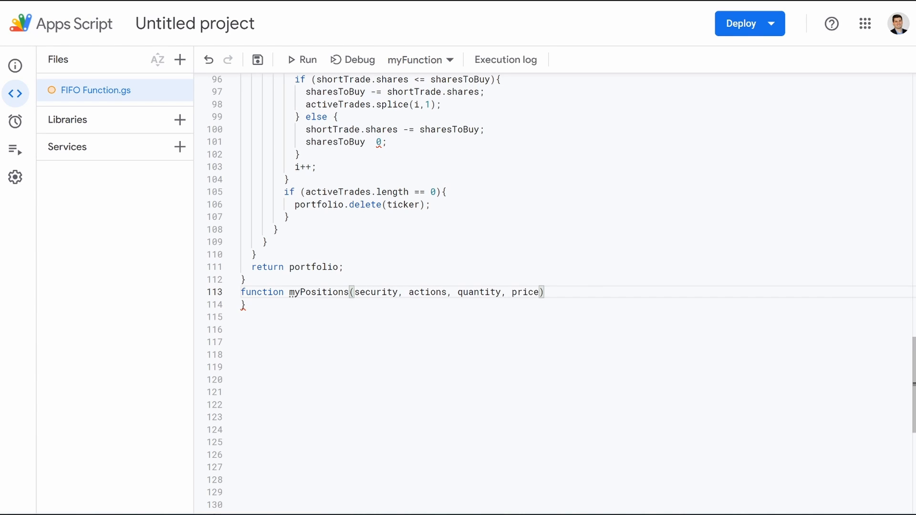
key(Right)
text({)
key(Return)
In the myPositions body, add let portfolio = generateFifo(security, actions, quantity, price);.
text(let )
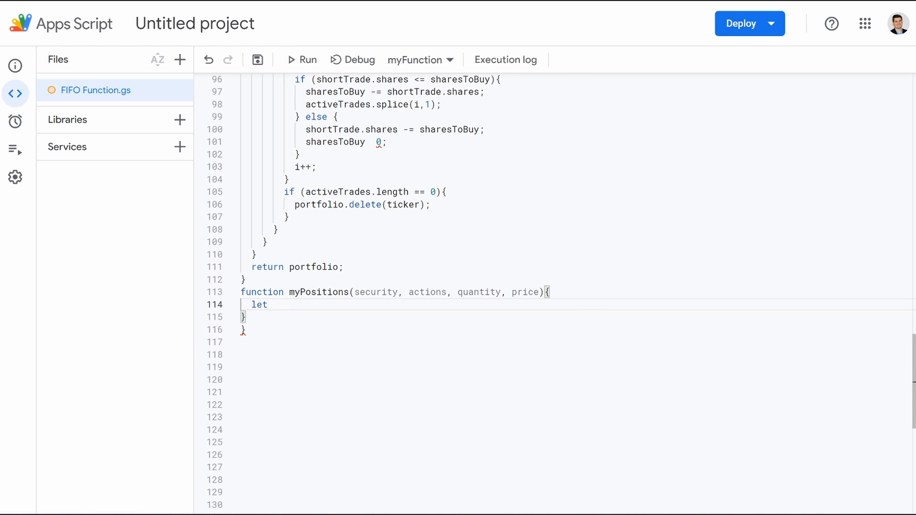
text(portfolio = gen)
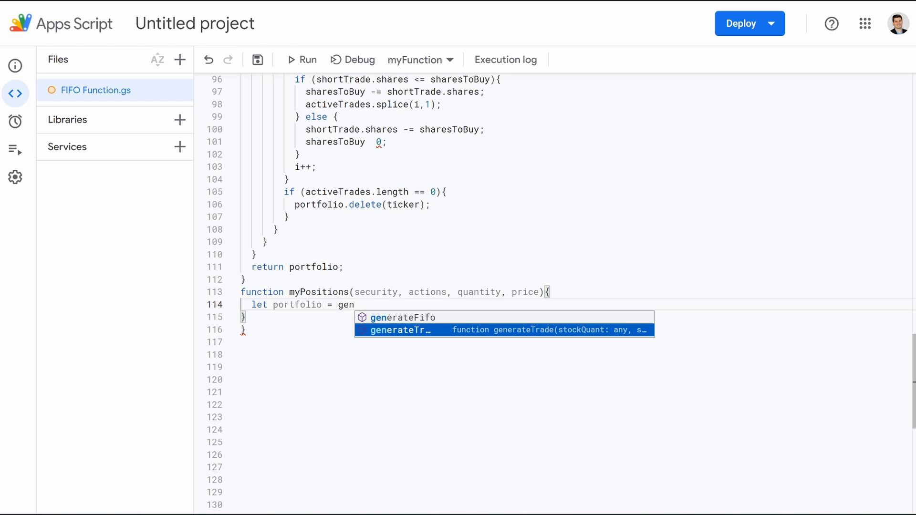
key(Up)
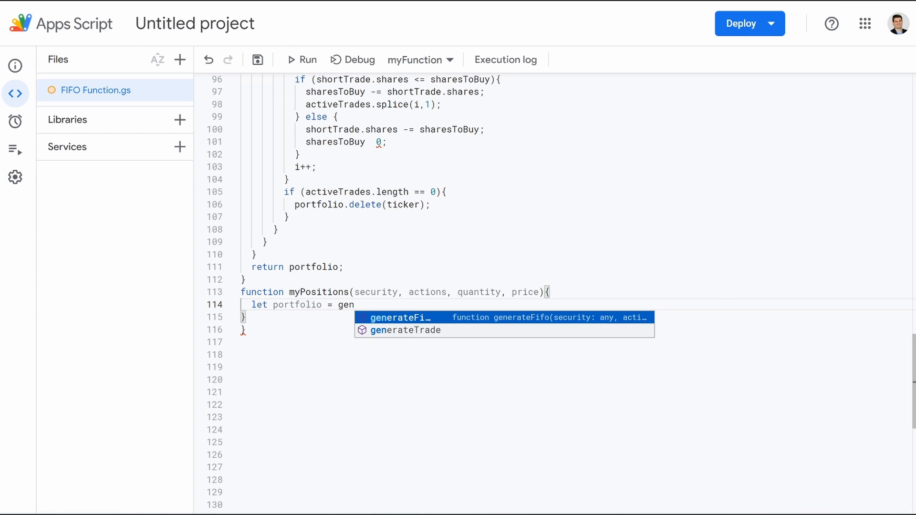
key(Tab)
text((se)
key(Tab)
text(, )
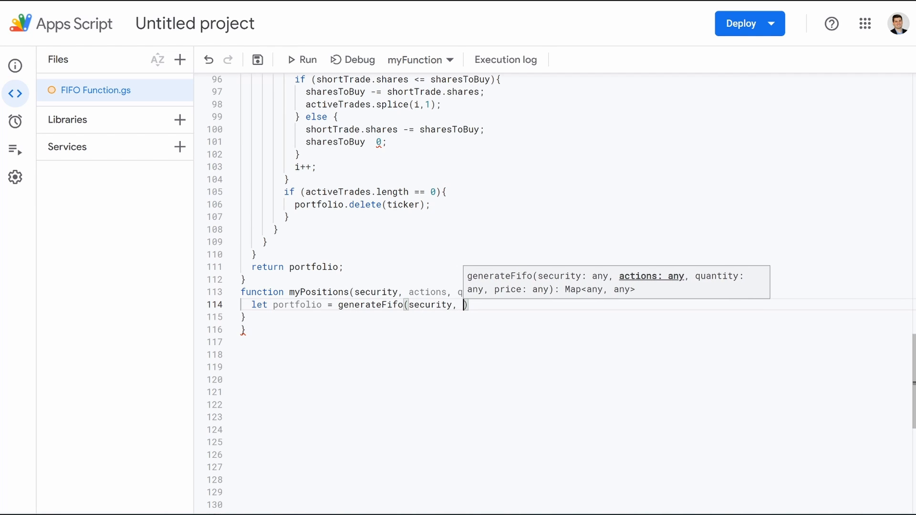
text(act)
key(Tab)
text(, Quan)
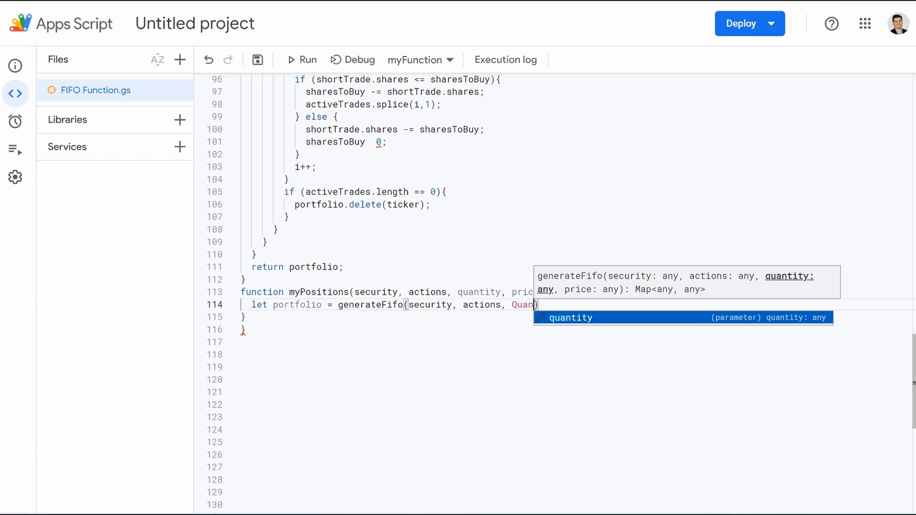
key(Tab)
text(, pri)
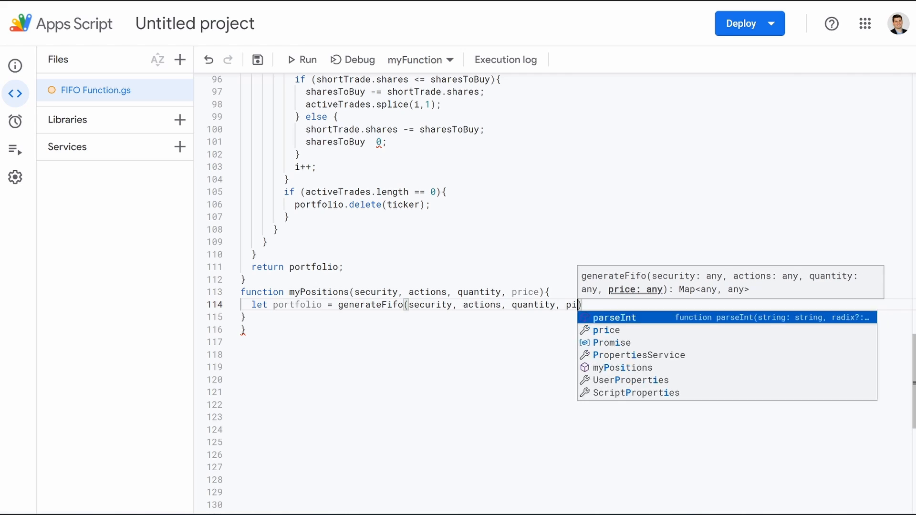
key(Tab)
text();)
key(Return)
Below the portfolio declaration, declare an empty array with let returnArry = [];.
text(le)
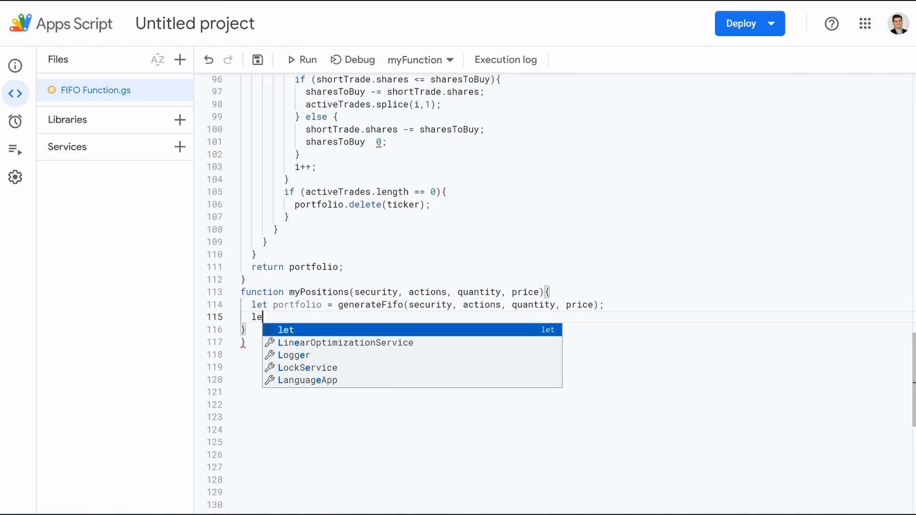
text(t return)
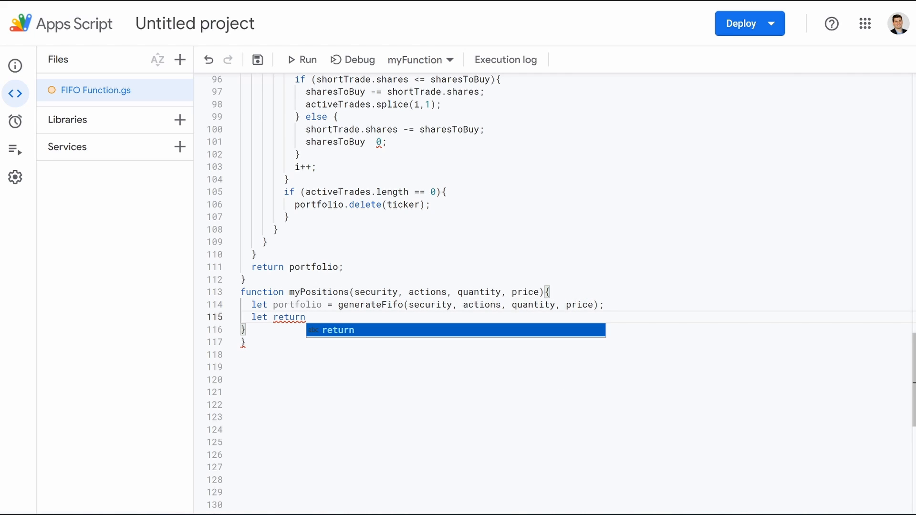
text(Arry =)
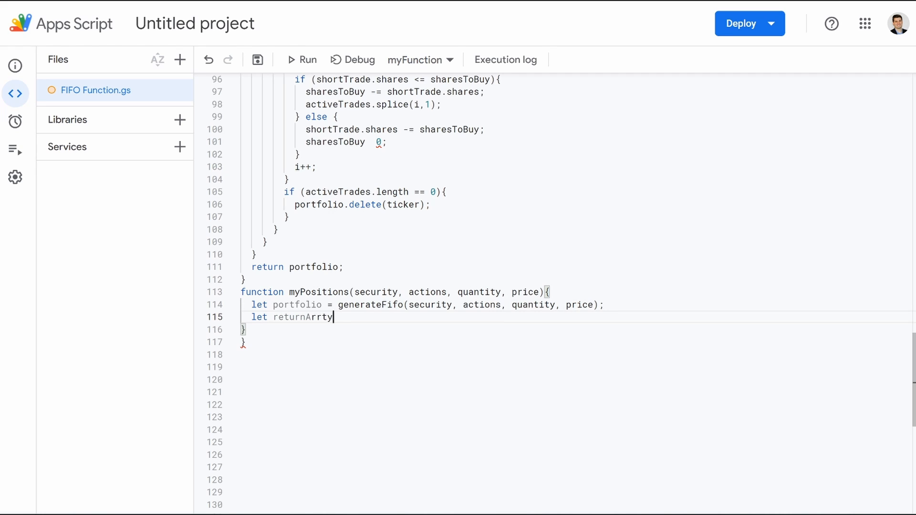
text( [];)
key(Return)
Below returnArry, add a portfolio.forEach loop with the arrow callback (value, key) => { }.
text(portfolio)
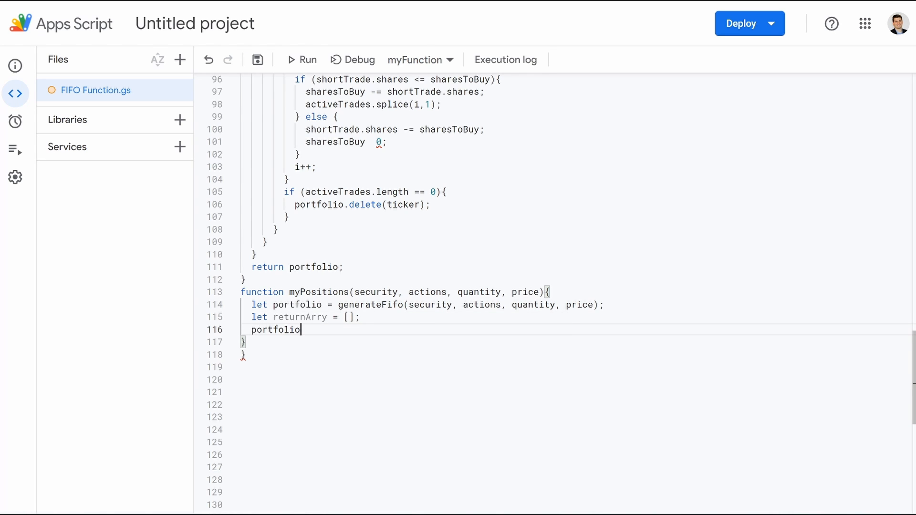
text(.forEach)
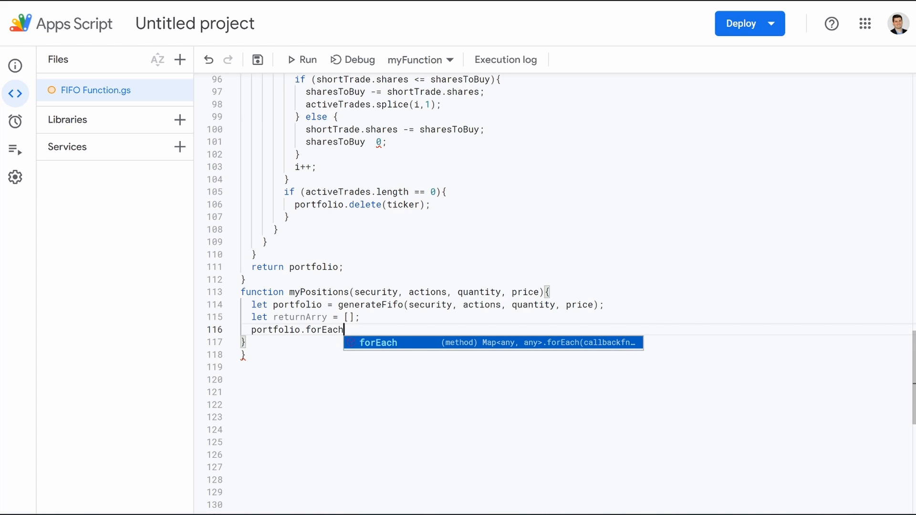
text(()
text((value)
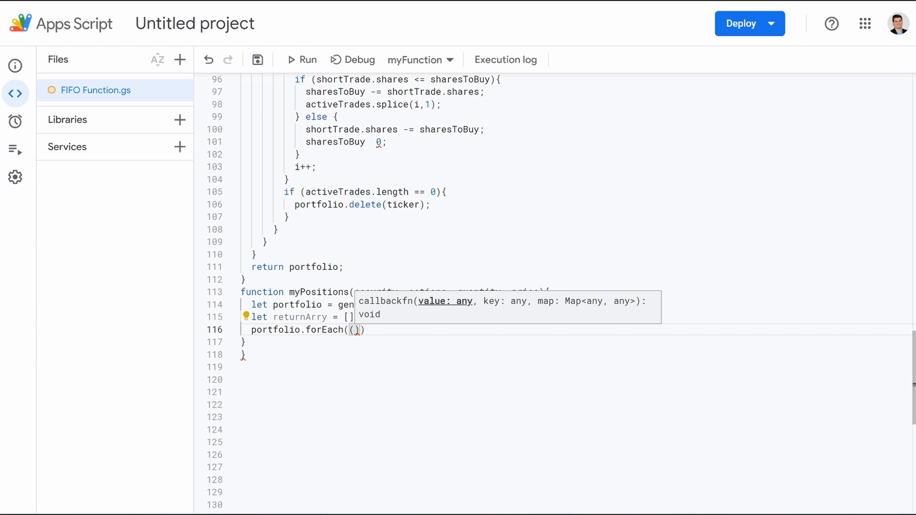
text(, ket)
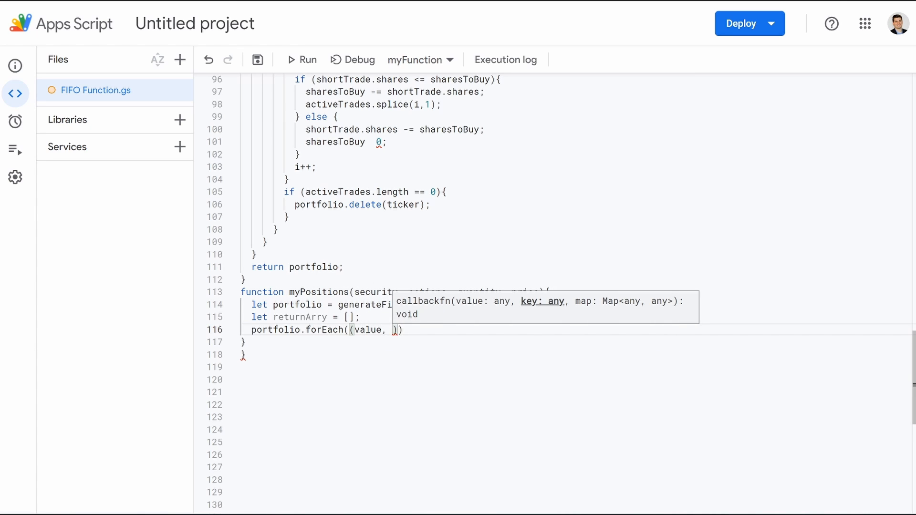
key(BackSpace)
text(y))
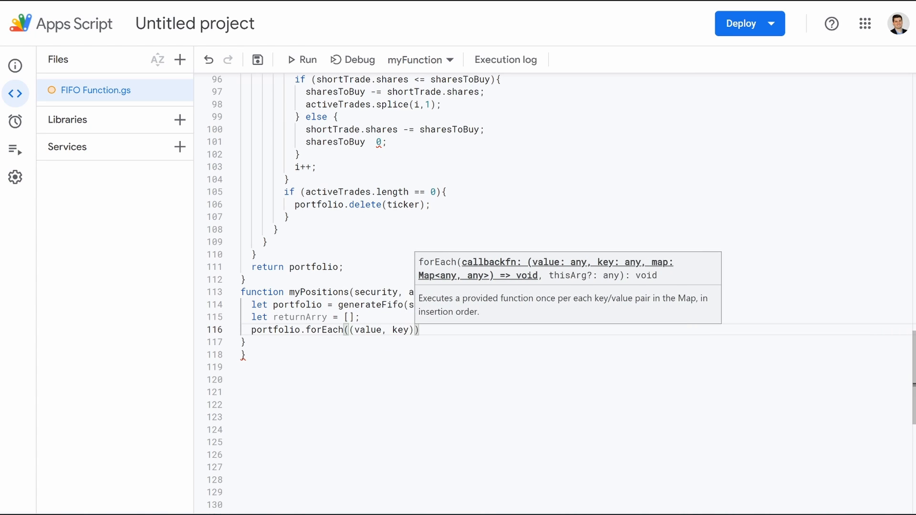
text( =>)
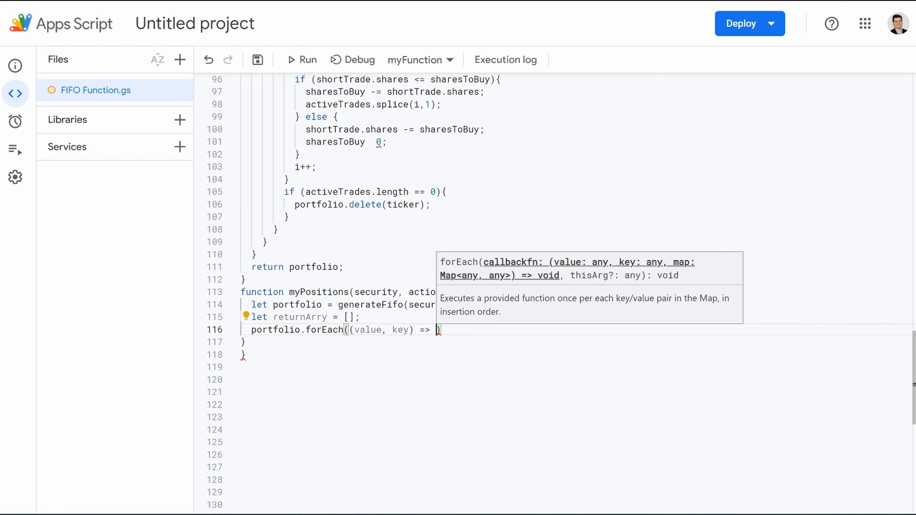
text( {)
key(Return)
Inside the forEach callback, declare the variables shares, totalCost and avgPrice with let, each set to 0.
text(let shares)
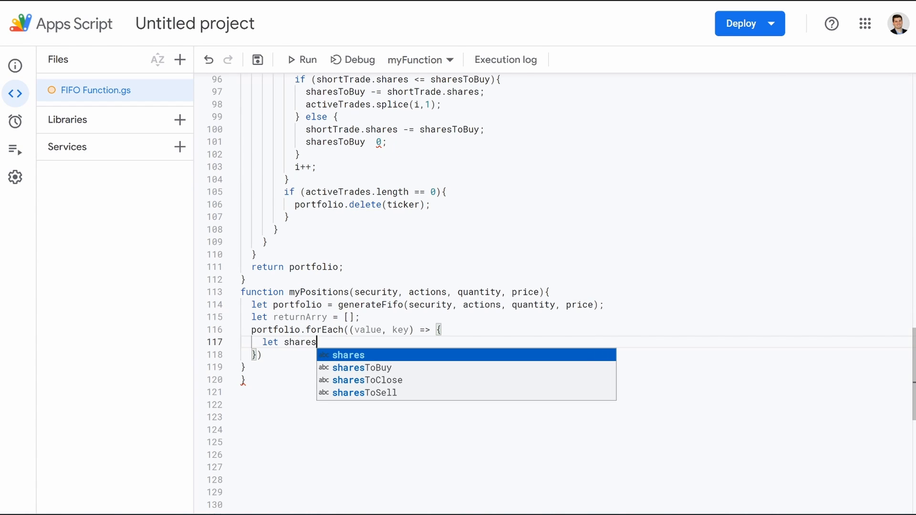
text( = 0;)
key(Return)
text(let total)
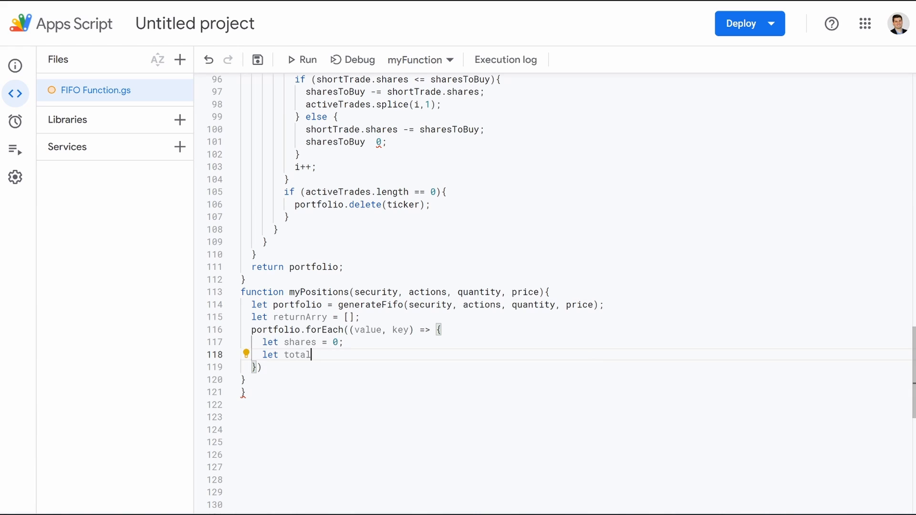
text(Cost = 0;)
key(Return)
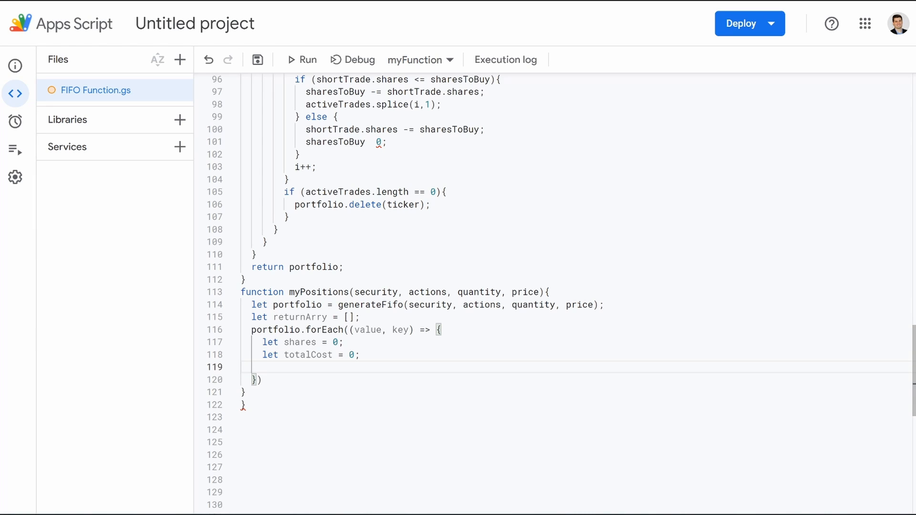
text(let avgprice = 0;)
key(Return)
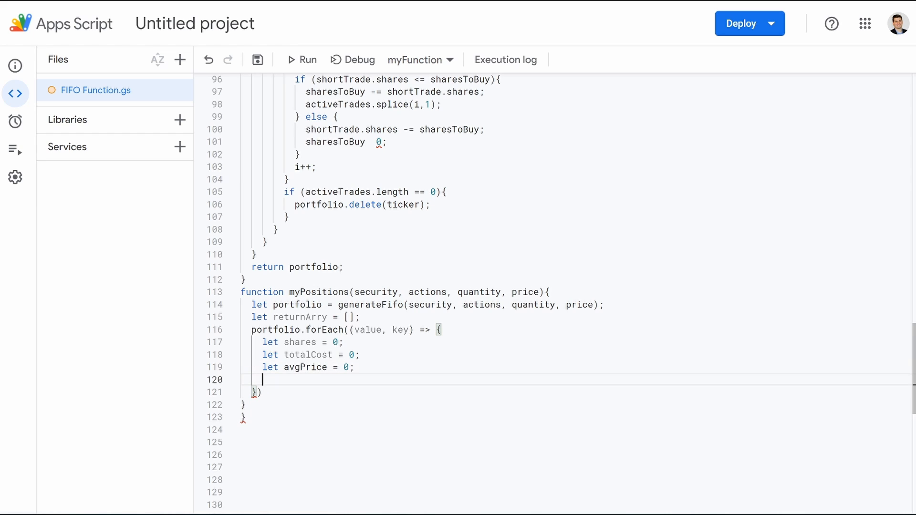
Below avgPrice, add let longOrShort = "Long";.
text(le)
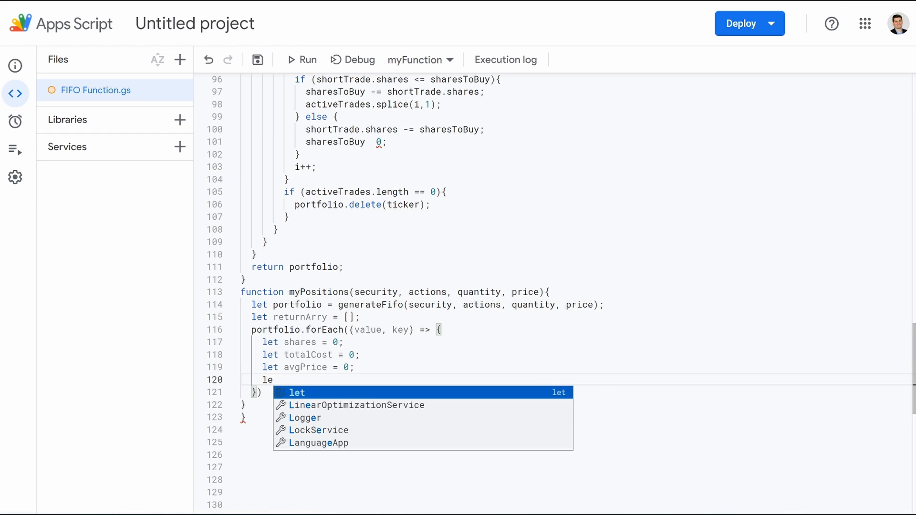
text(t l)
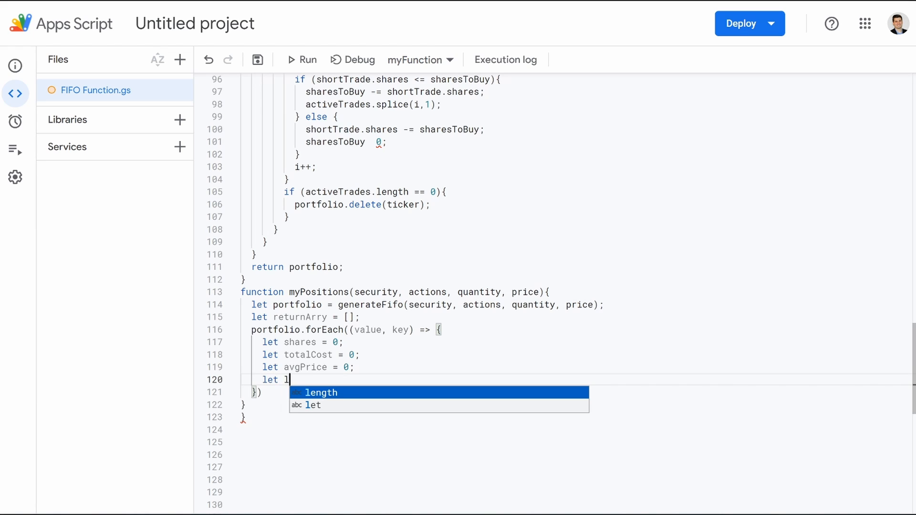
text(ongO)
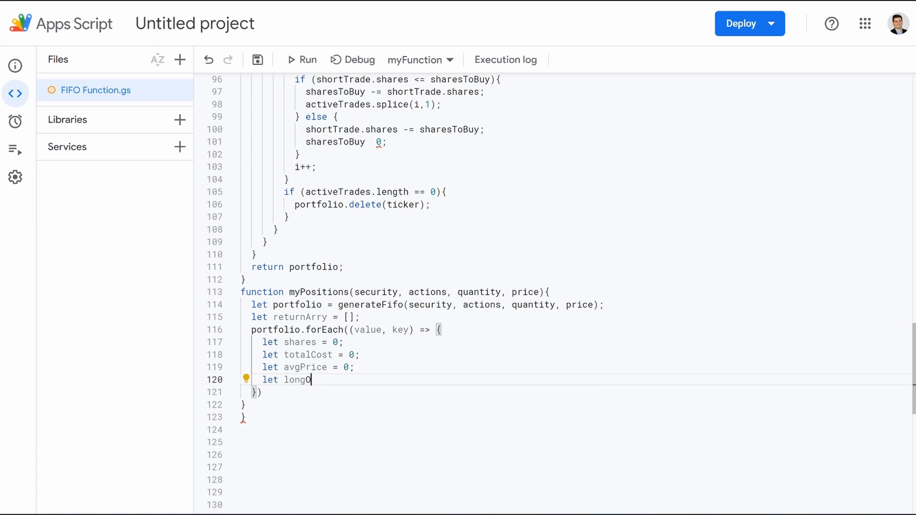
text(rShort = "Long";)
key(Return)
Below longOrShort, add a value.map call with the arrow callback trade => { }.
text(value.)
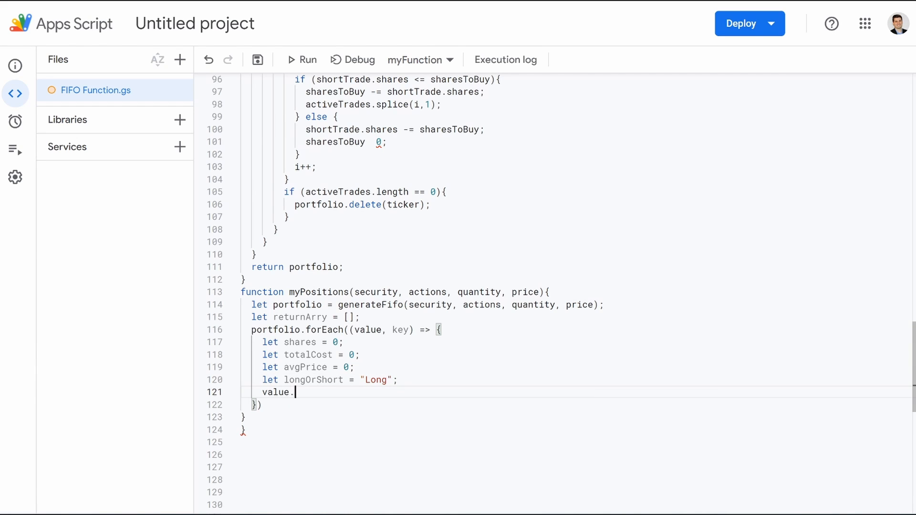
text(map(trade)
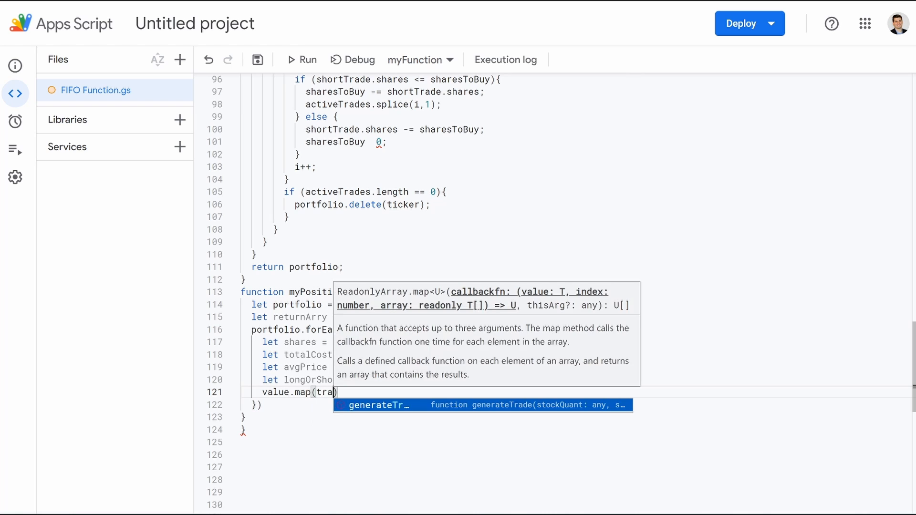
text( => )
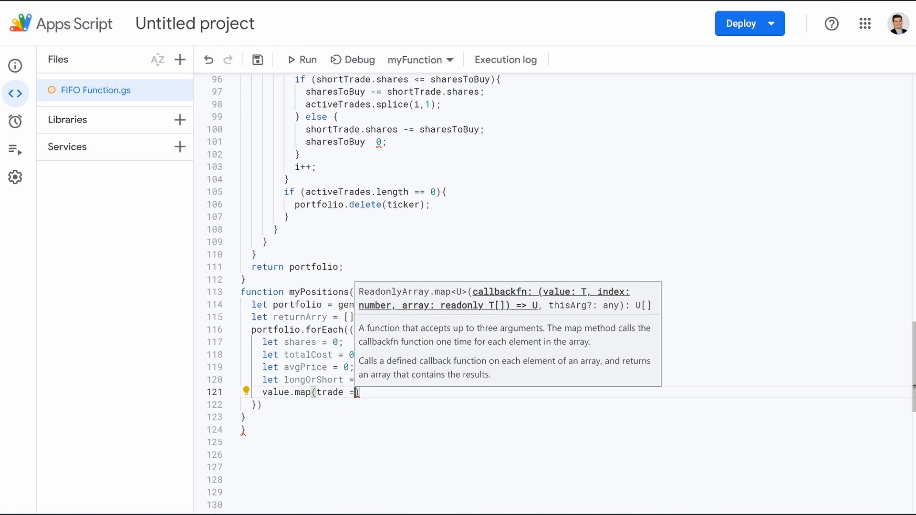
text({)
key(Return)
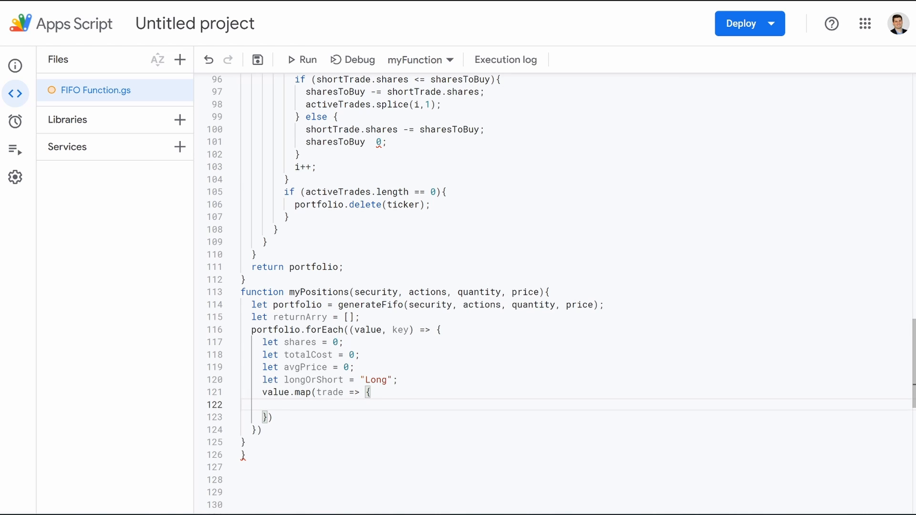
Inside the value.map callback, add an if block testing trade.action == "SellShort" || trade.action == "BuyToCover".
text(if (trade)
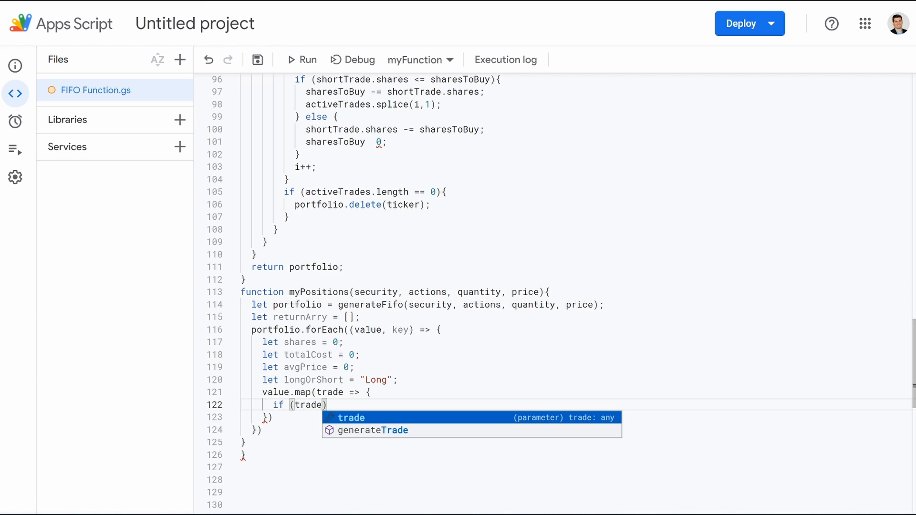
text(.ac)
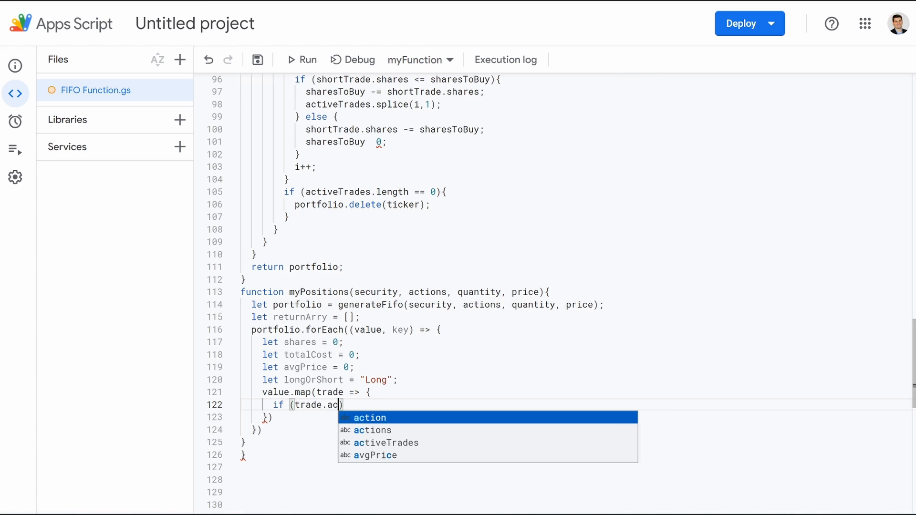
key(Return)
text(== )
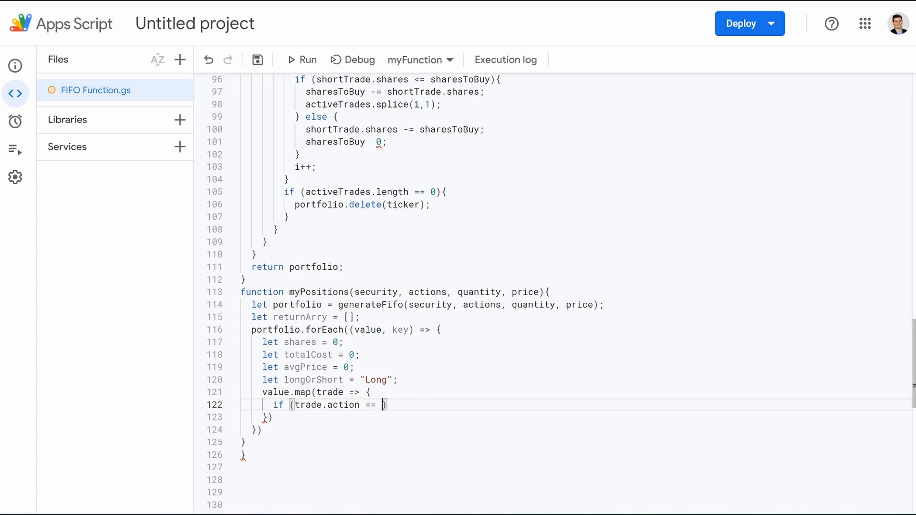
text("Sell)
text(Short")
text( || trade)
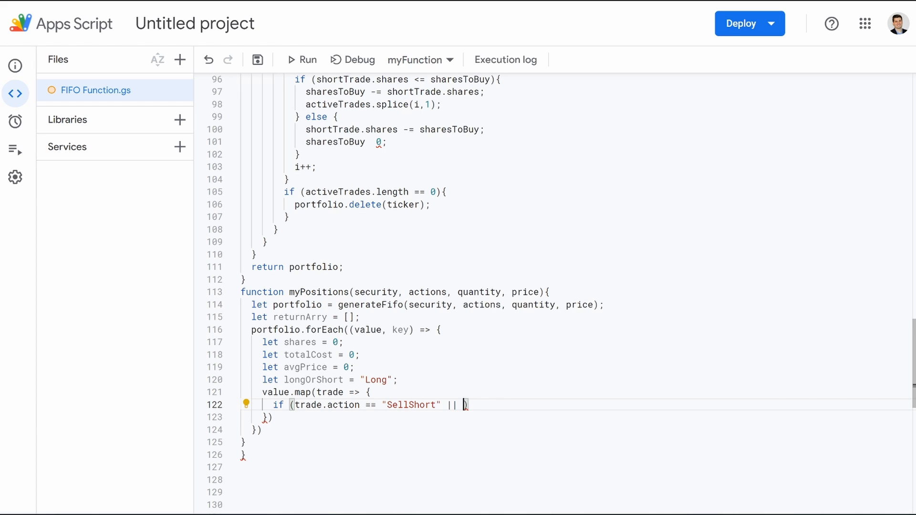
text(.a)
key(Return)
text(== )
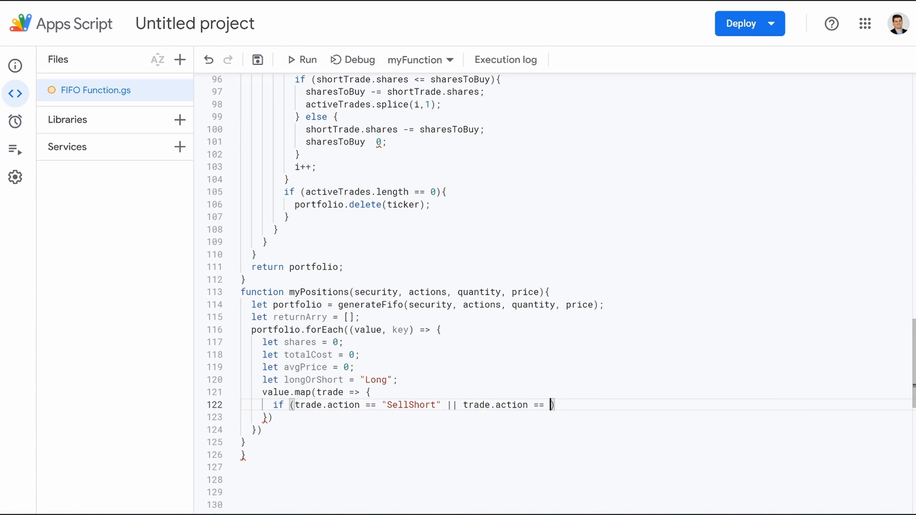
text("BuyToCover)
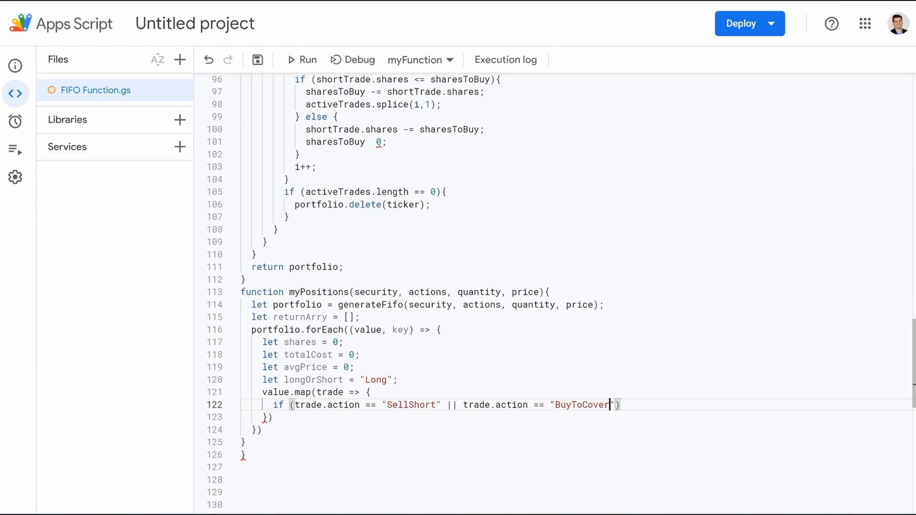
text(") {)
Inside the if block, set longOrShort = "Short";.
key(Return)
text(Long)
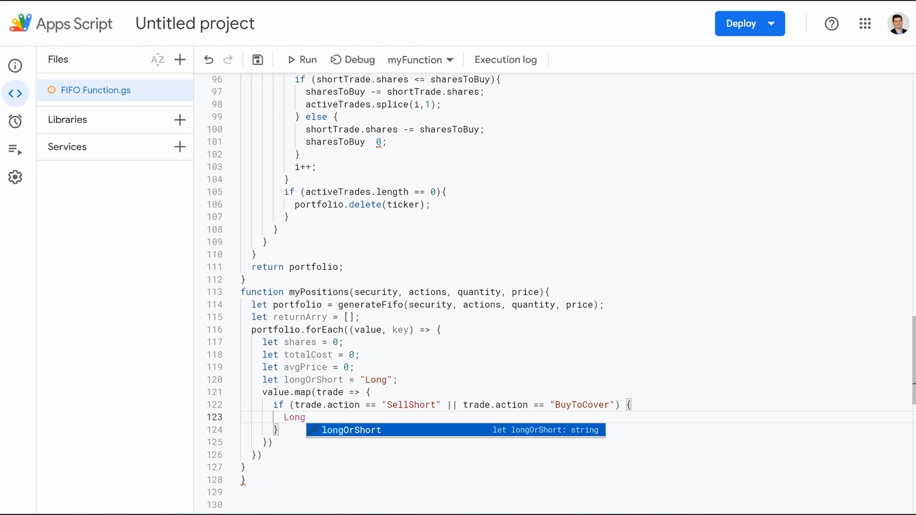
key(BackSpace)
key(Return)
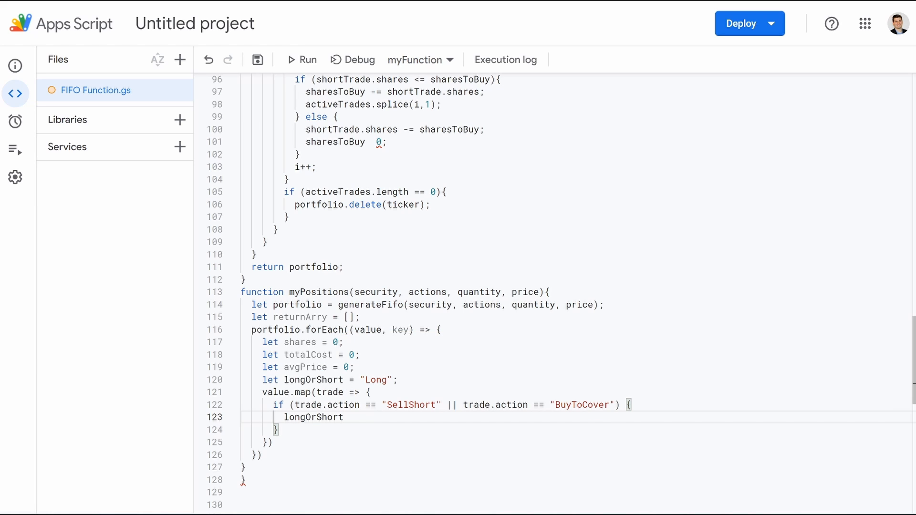
text(= "Short";)
Below the if block in the value.map callback, add shares += trade.shares;.
click(279, 430)
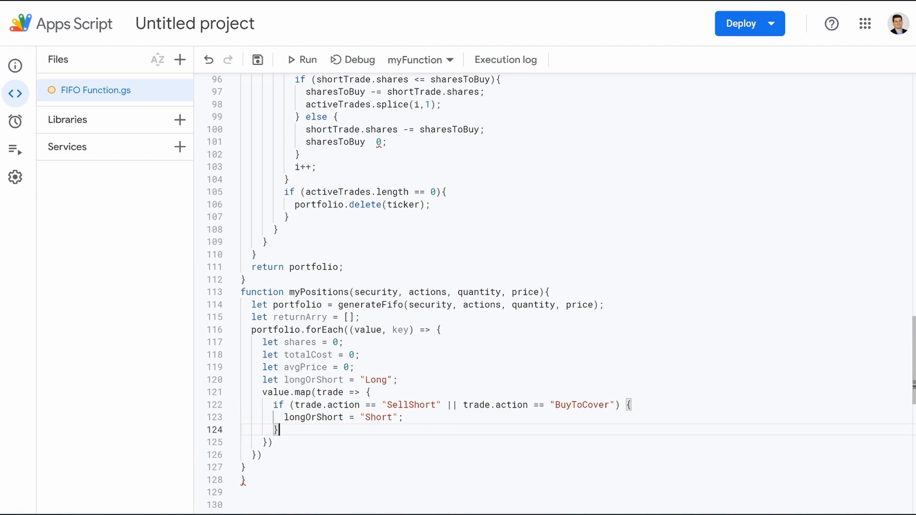
key(Return)
text(sha)
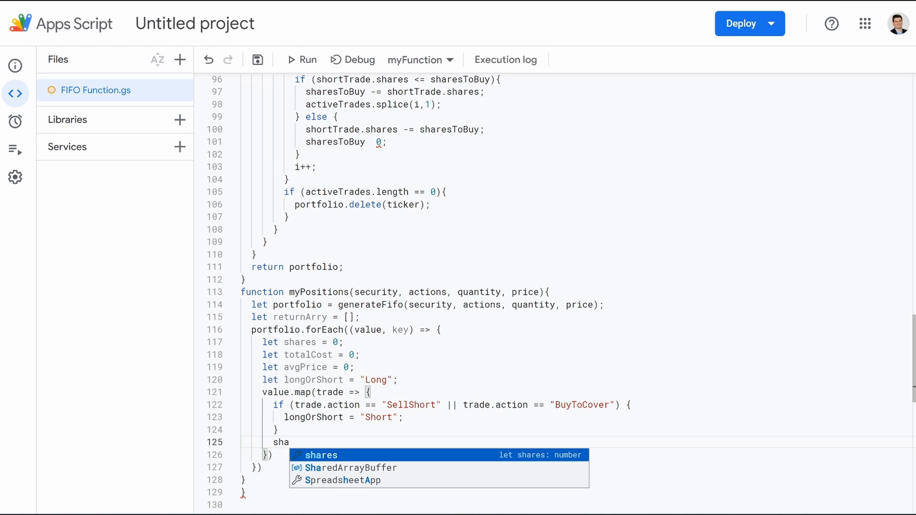
text(res +=)
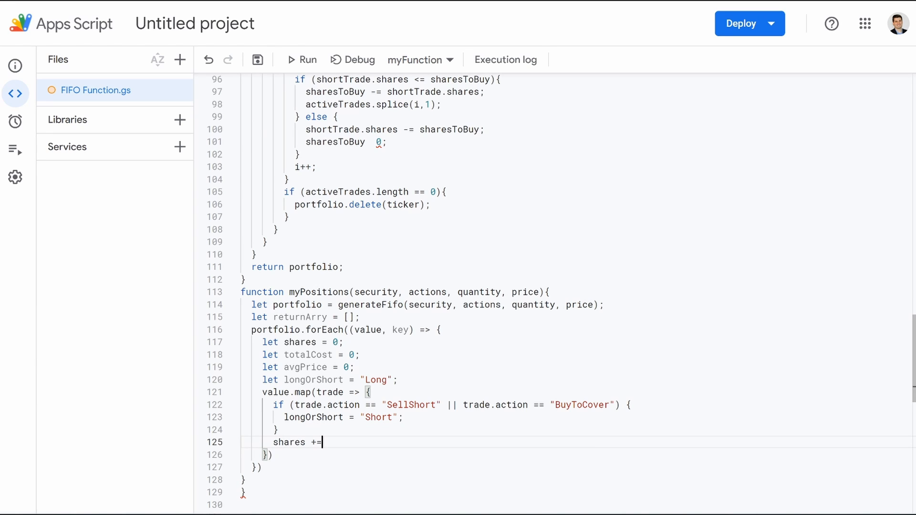
text( trade)
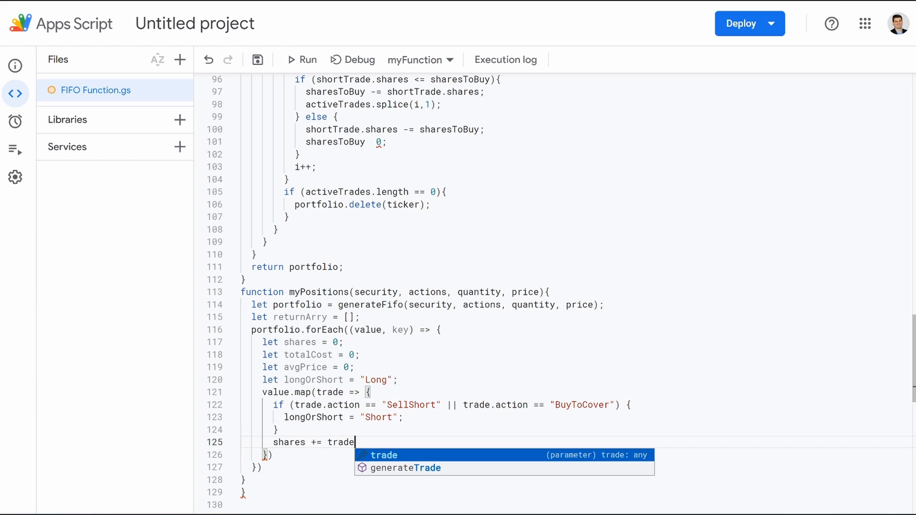
text(.shares)
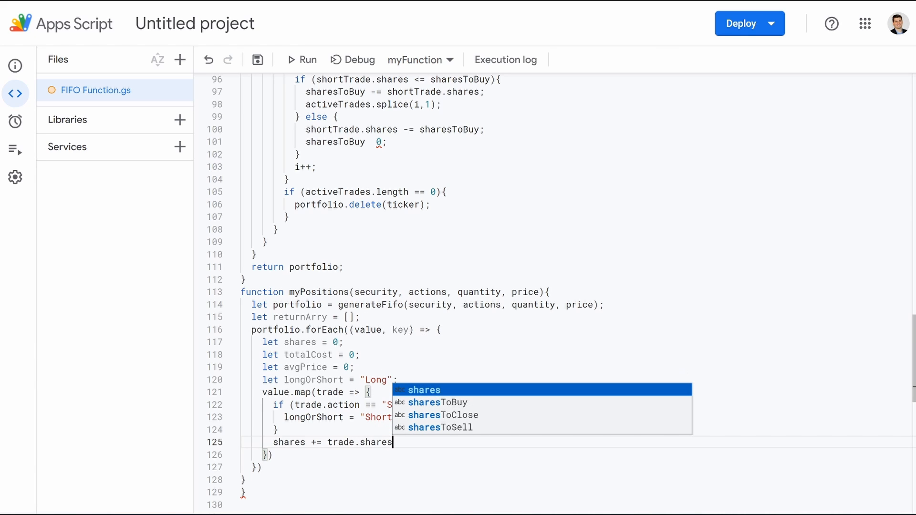
text(;)
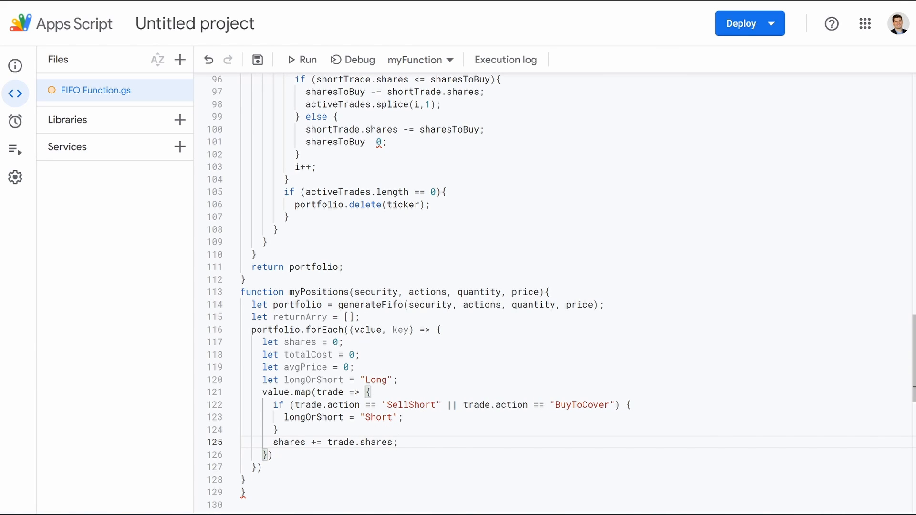
Below the shares line, add totalCost += trade.shares * trade.price;.
key(Return)
text(tot)
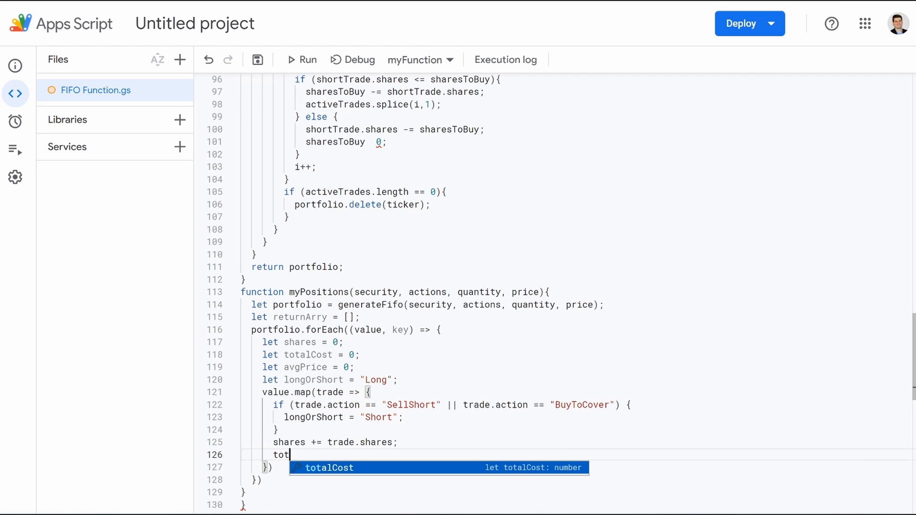
key(Tab)
text(+=)
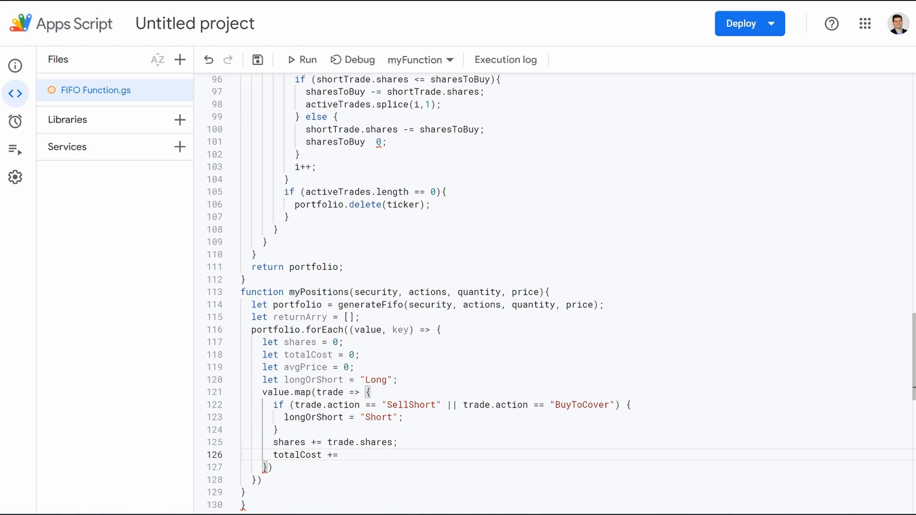
text( trade.share)
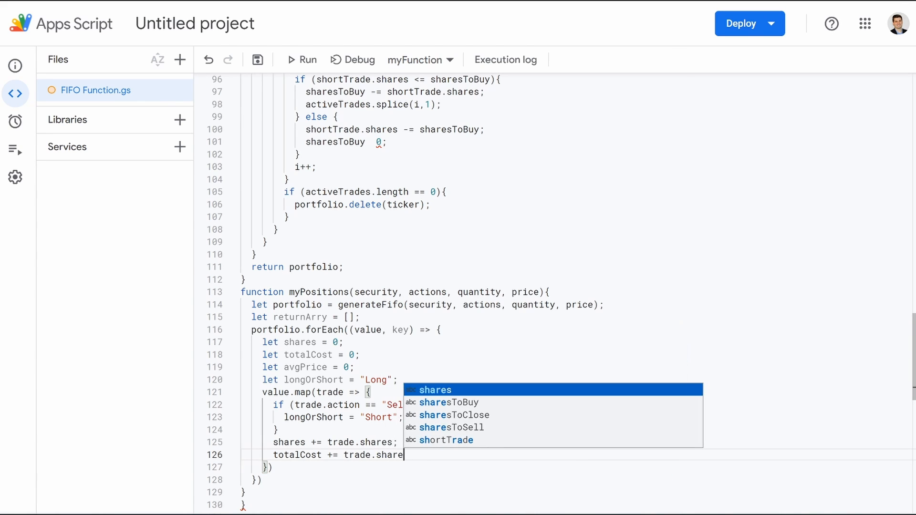
text(s * trade.)
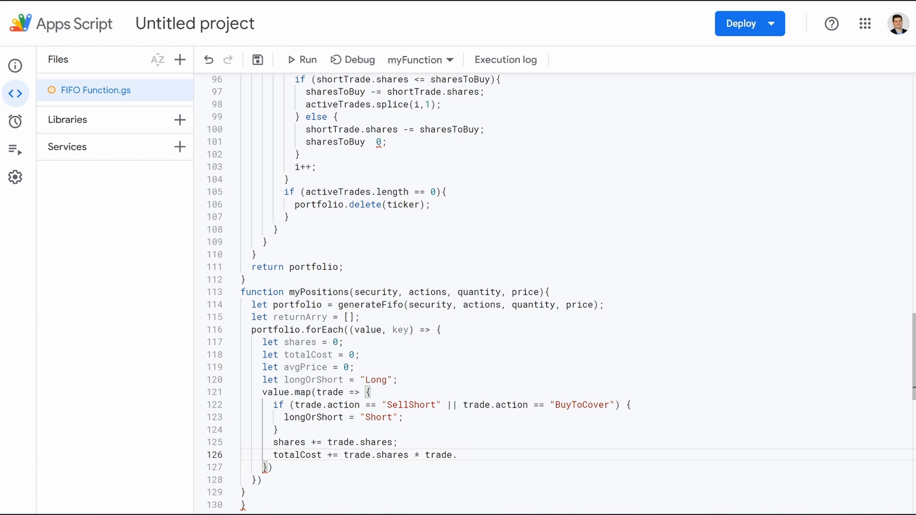
text(price;)
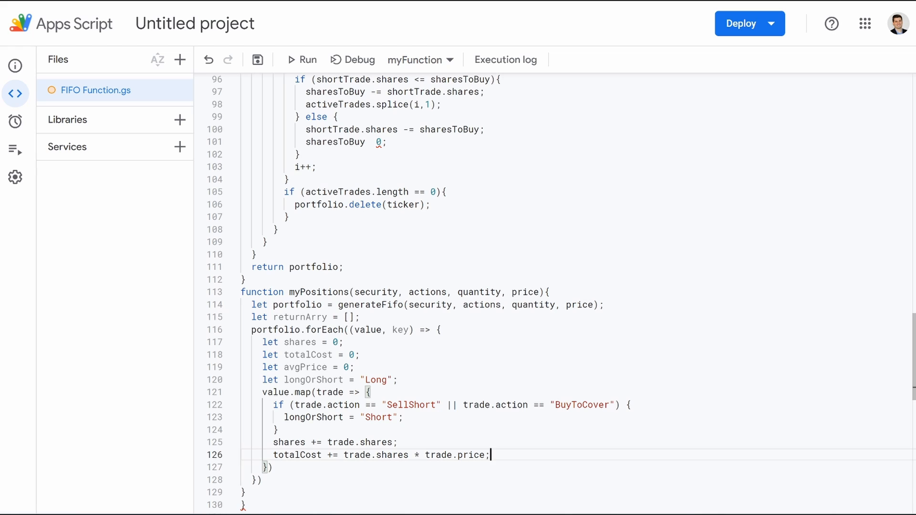
End the value.map call with a semicolon and add avgPrice = totalCost / shares; on the line below it.
click(273, 467)
text(;)
key(Return)
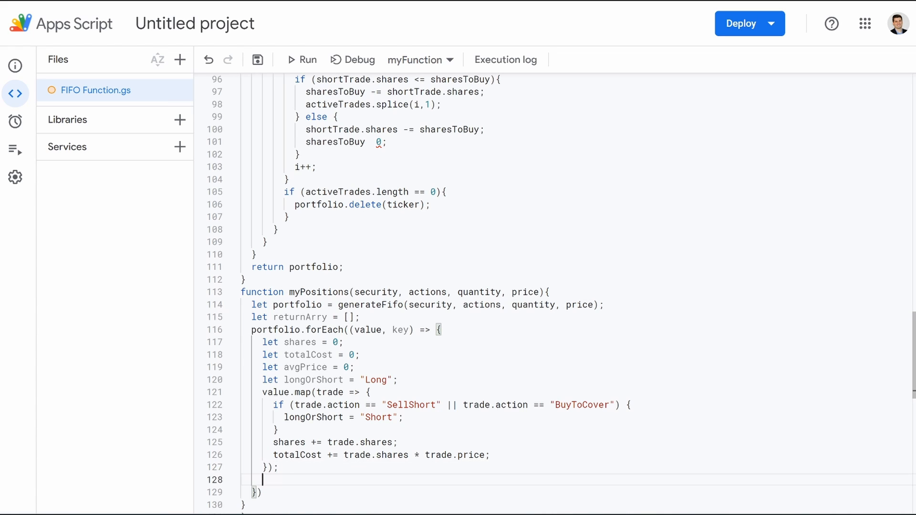
text(avg)
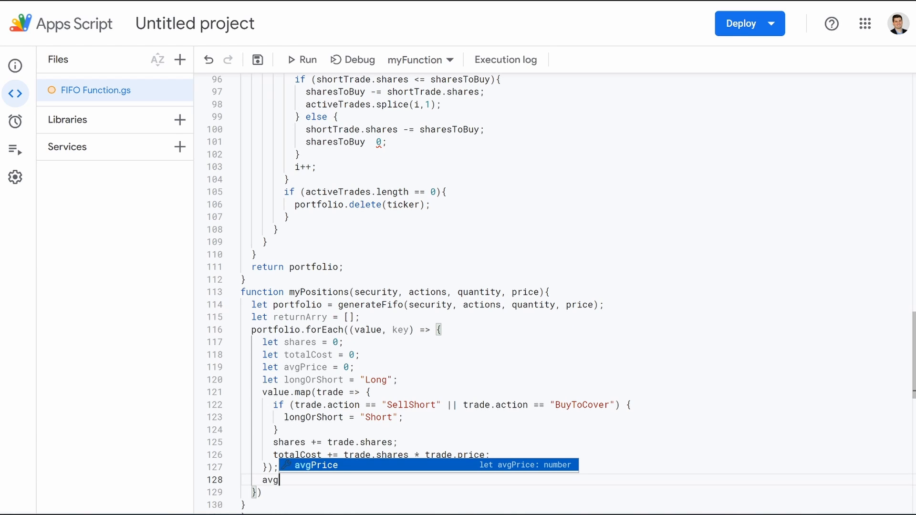
key(Return)
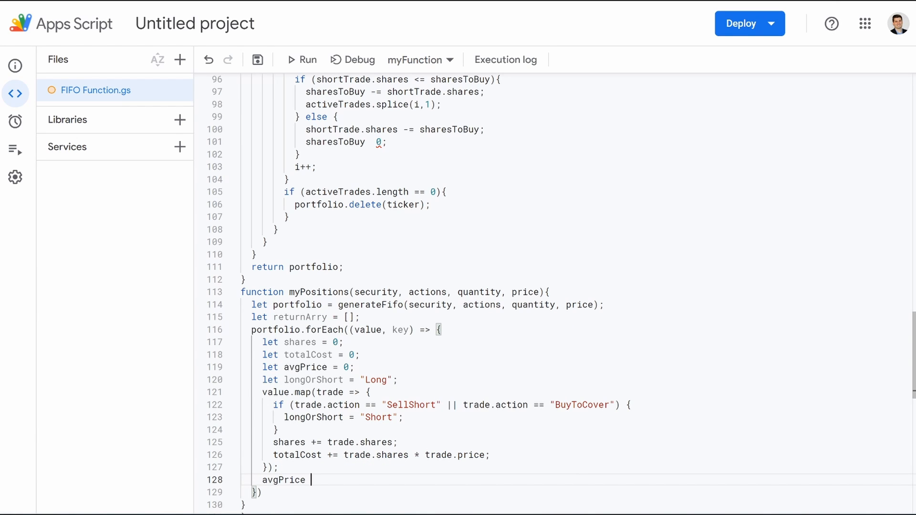
text(=)
scroll(553, 286, down, 5)
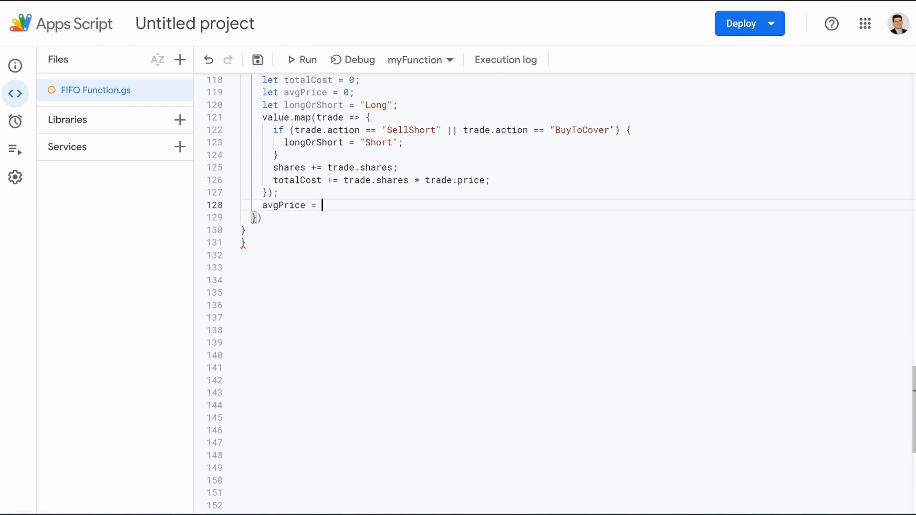
text(tot)
key(Tab)
text(/ sha)
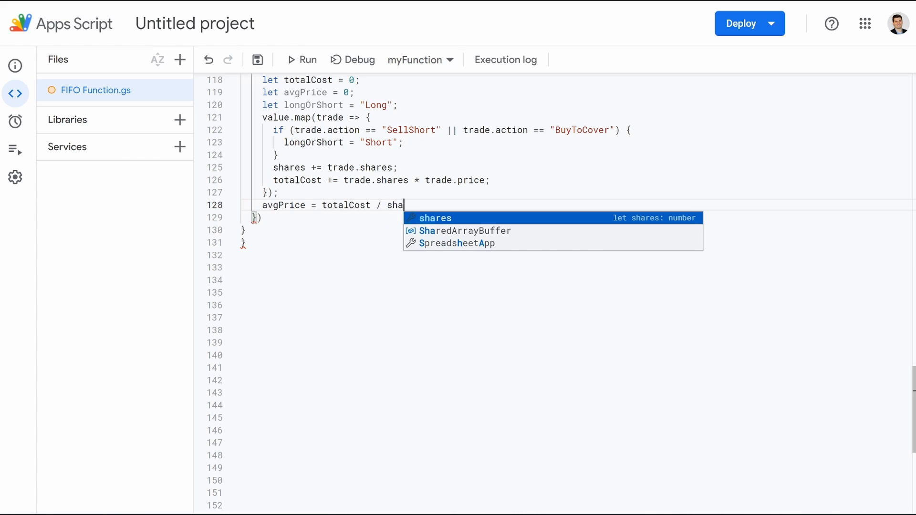
key(Tab)
text(;)
key(Up)
key(Down)
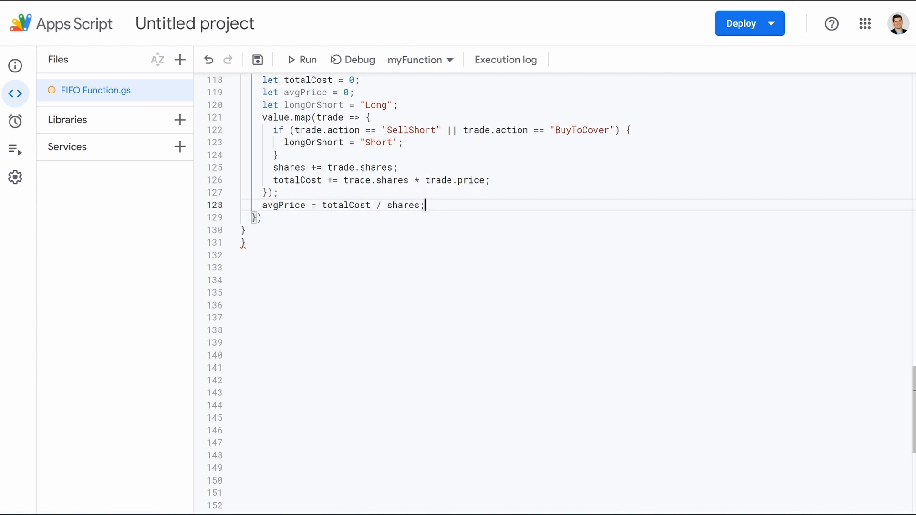
click(262, 217)
key(Return)
key(BackSpace)
Below the avgPrice calculation, add returnArry.push([key,longOrShort,shares,avgPrice]) within the forEach callback.
click(425, 205)
key(Return)
text(re)
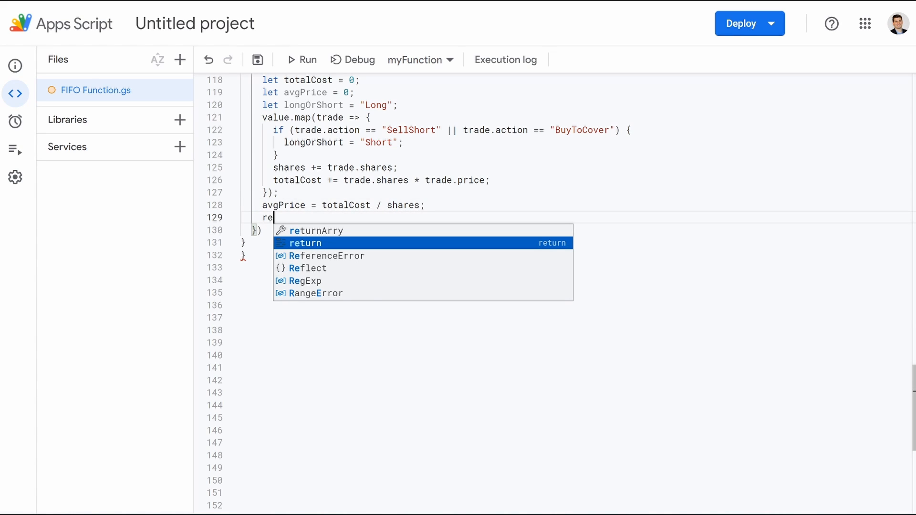
key(Up)
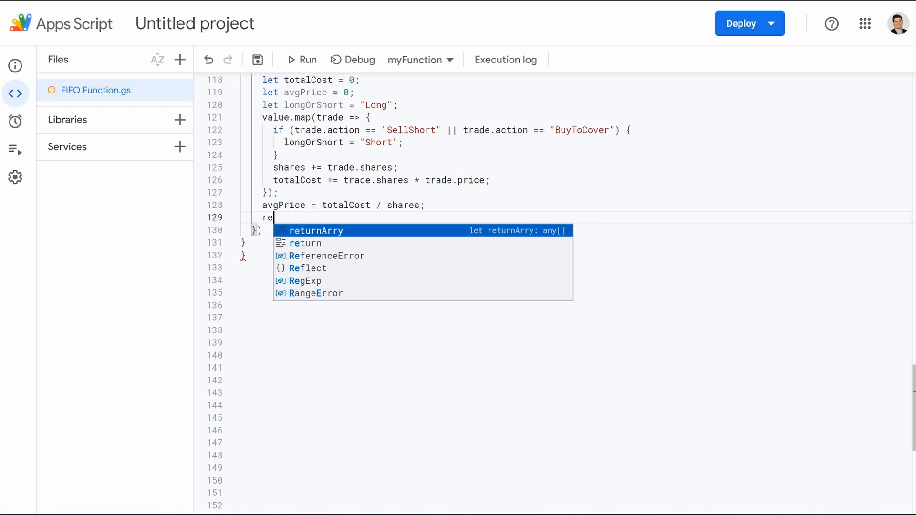
key(Return)
text(.)
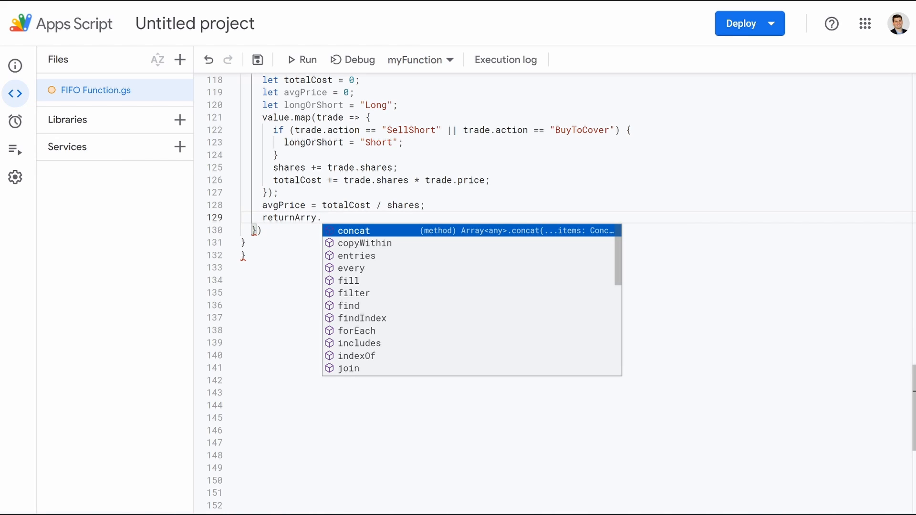
text(push([)
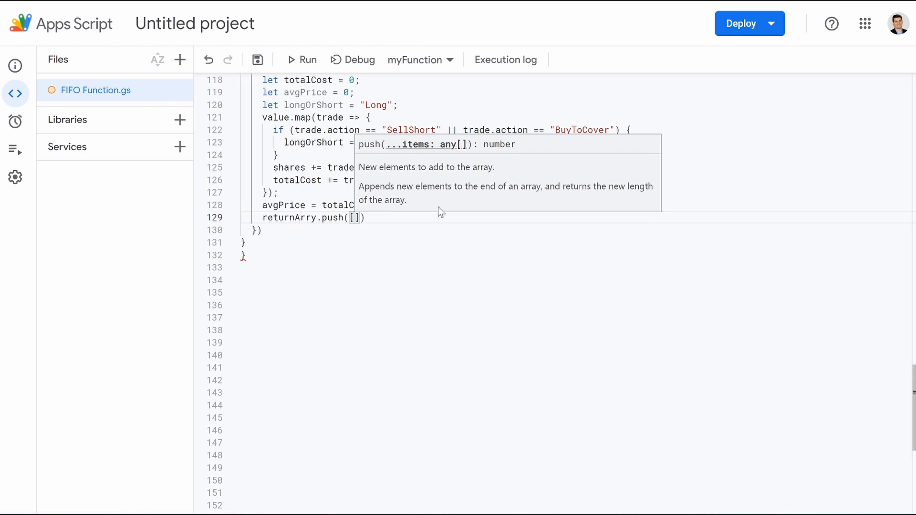
text(key,)
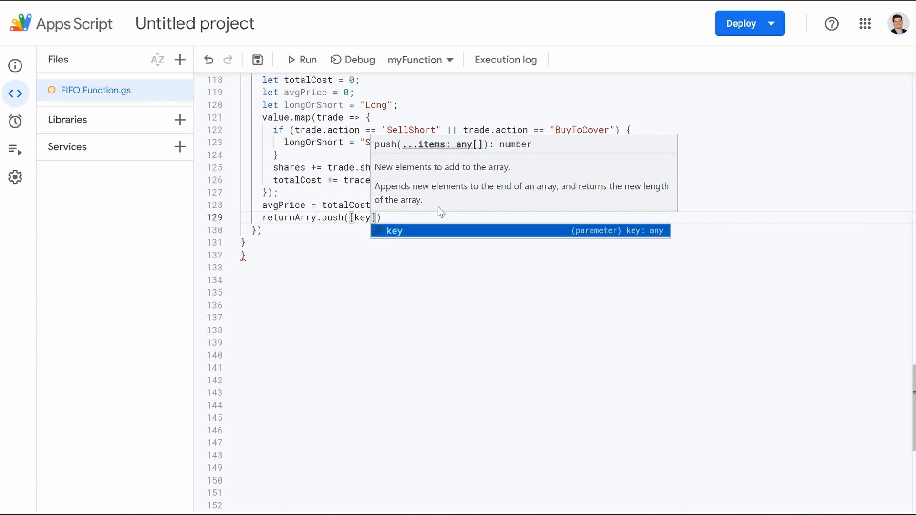
text(longOrShort)
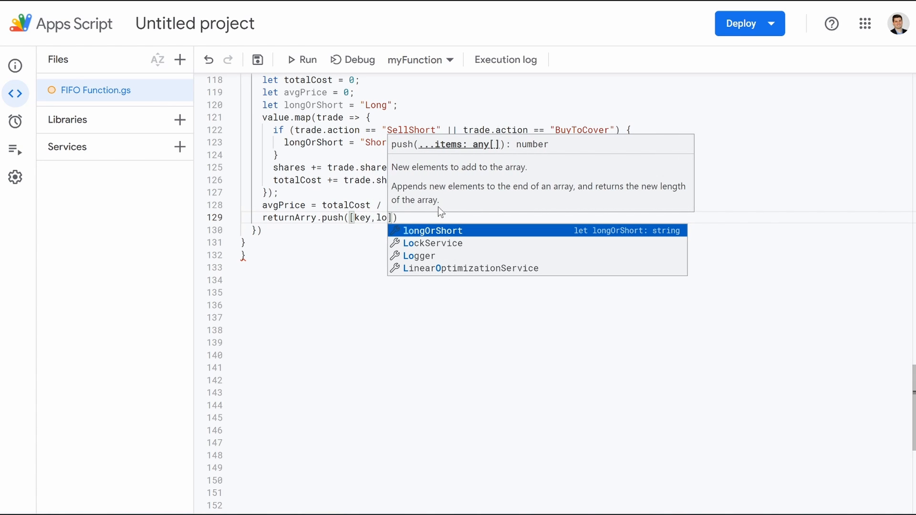
text(,shares)
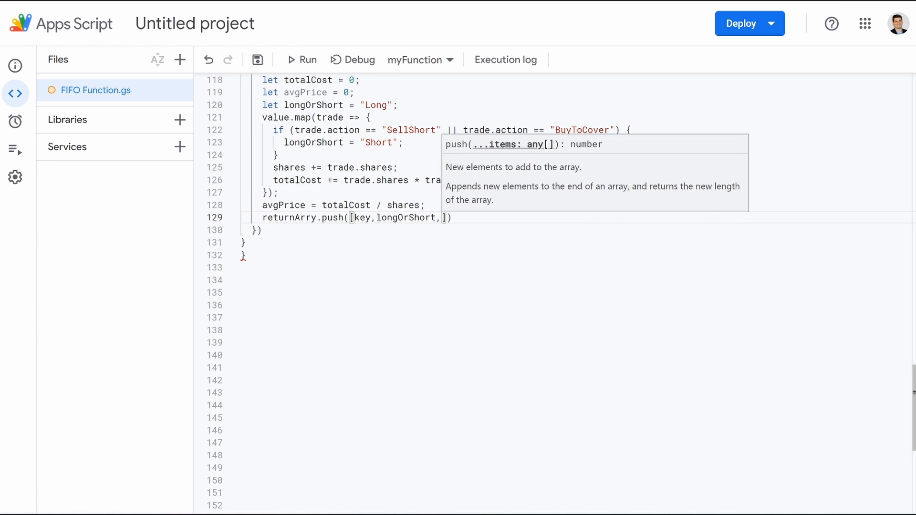
text(,avgPrice)
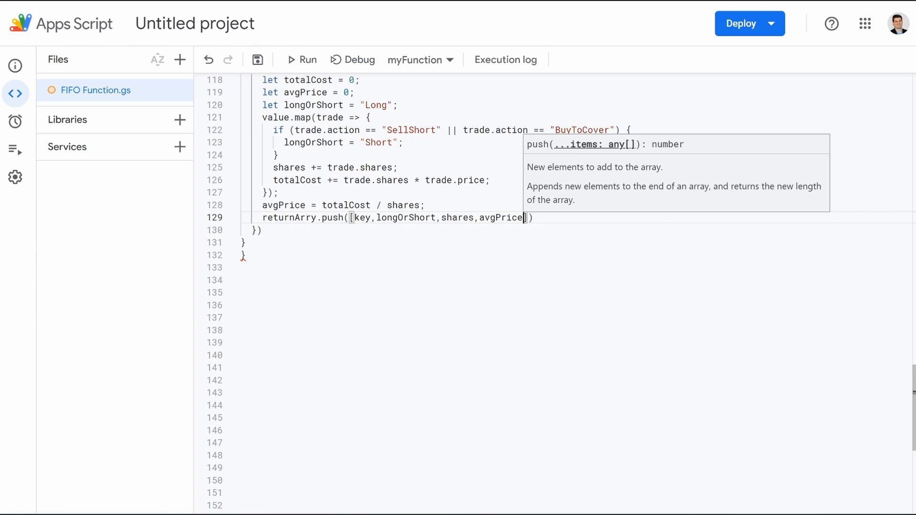
key(Right)
key(Right)
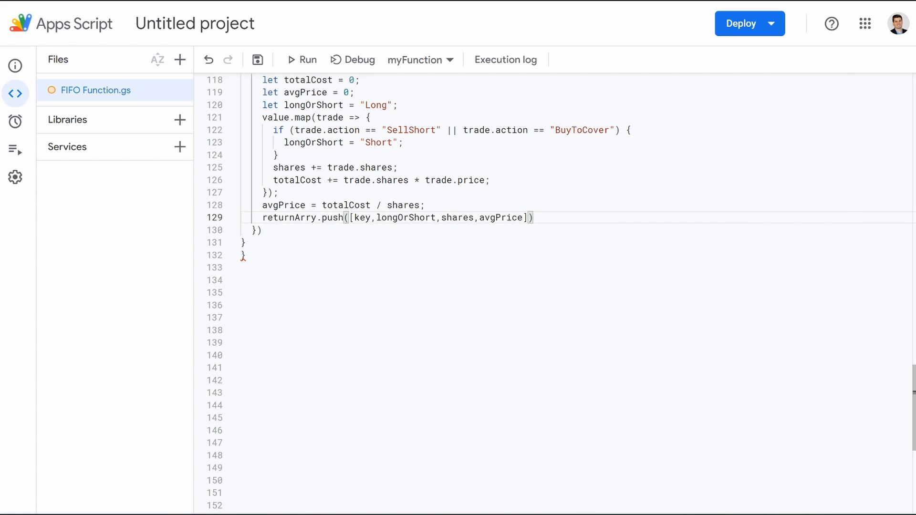
key(Down)
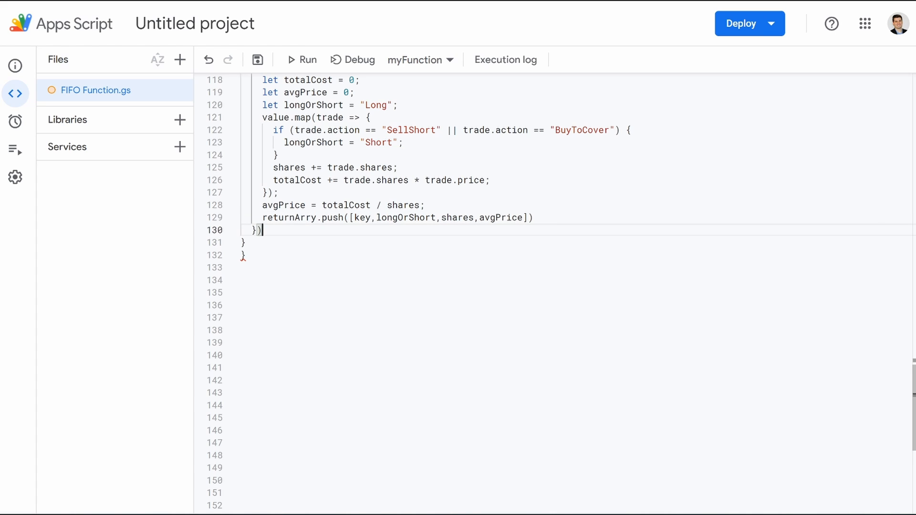
End the portfolio.forEach call with a semicolon and add return returnArry on the line below it.
text(;)
key(Return)
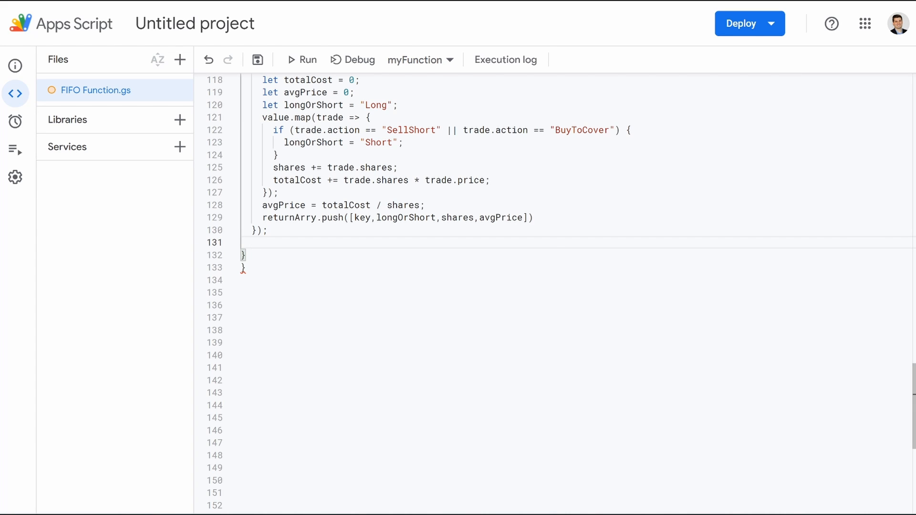
text(return r)
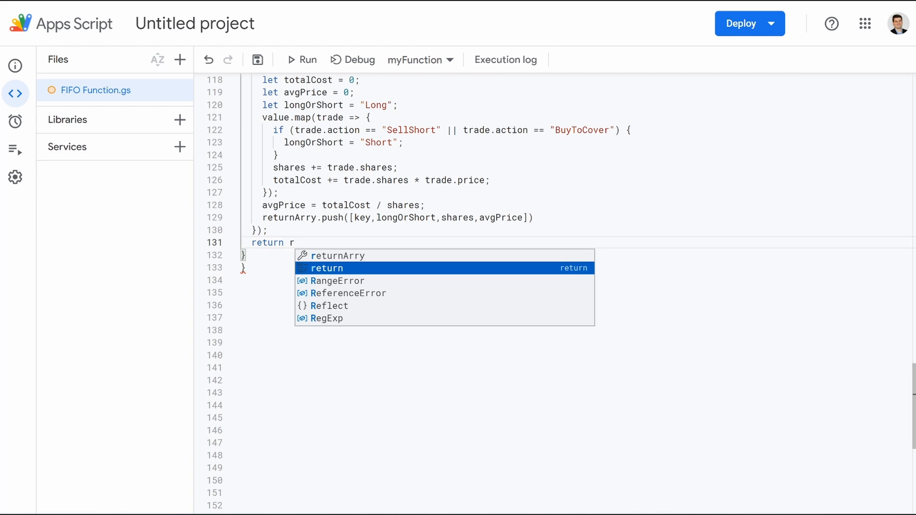
key(Up)
key(Return)
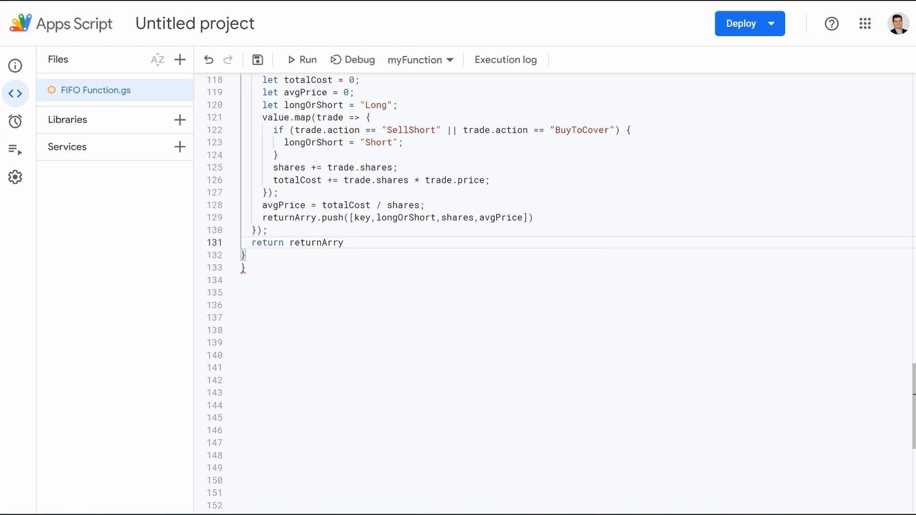
Delete the surplus closing brace below the myPositions function and end the return returnArry line with a semicolon.
click(246, 257)
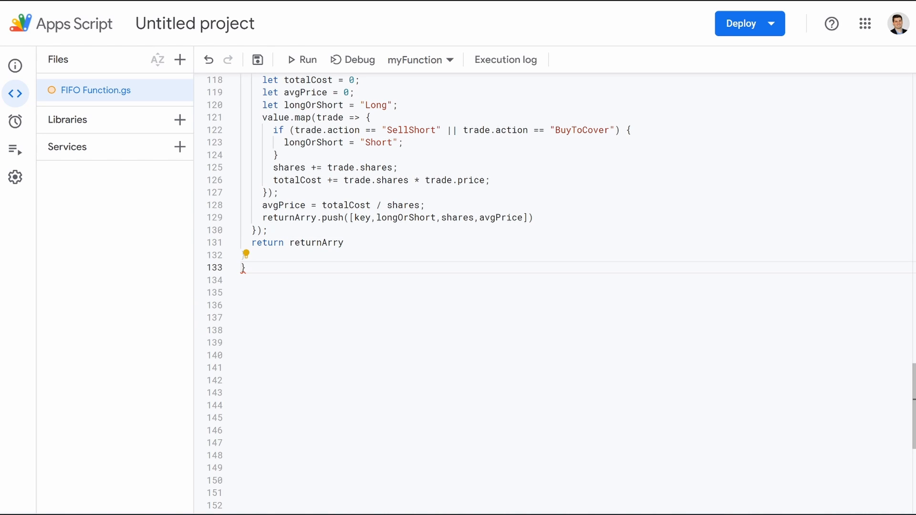
key(BackSpace)
click(343, 242)
text(;)
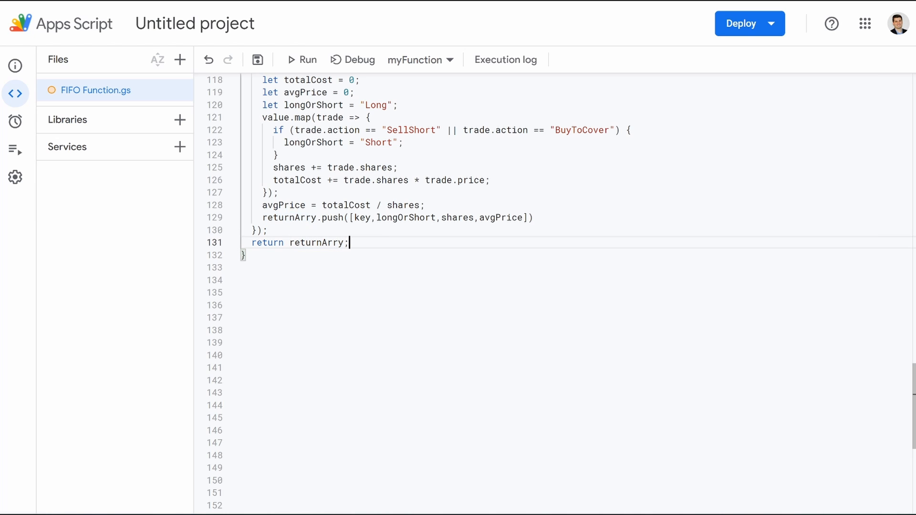
click(245, 255)
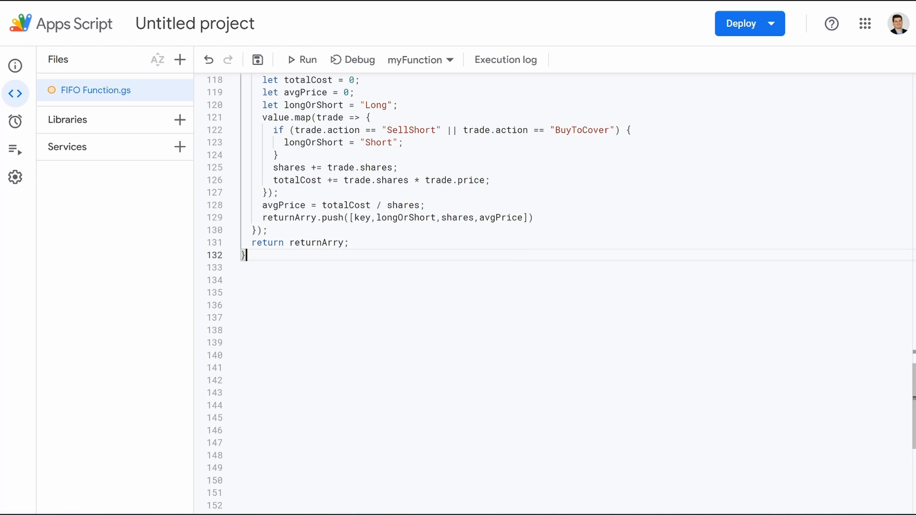
Try to save and run the script with myFunction selected.
scroll(558, 286, up, 3)
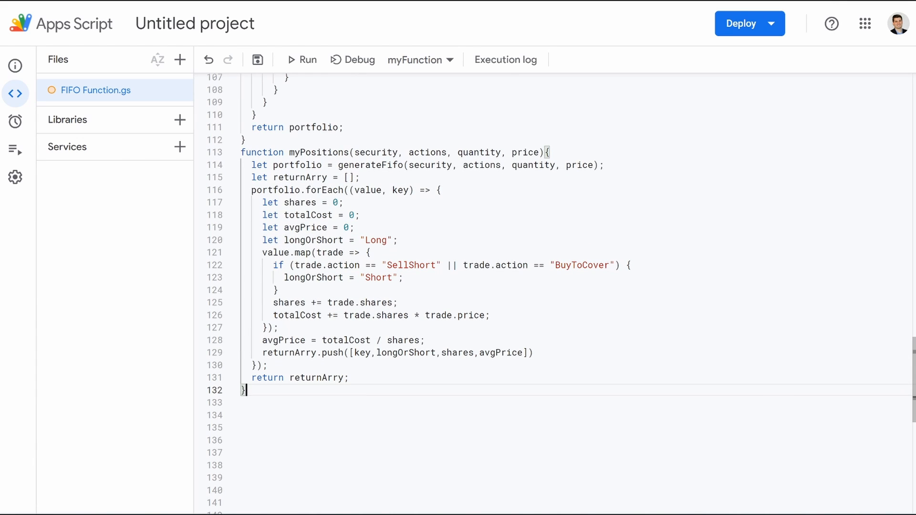
click(251, 65)
click(294, 61)
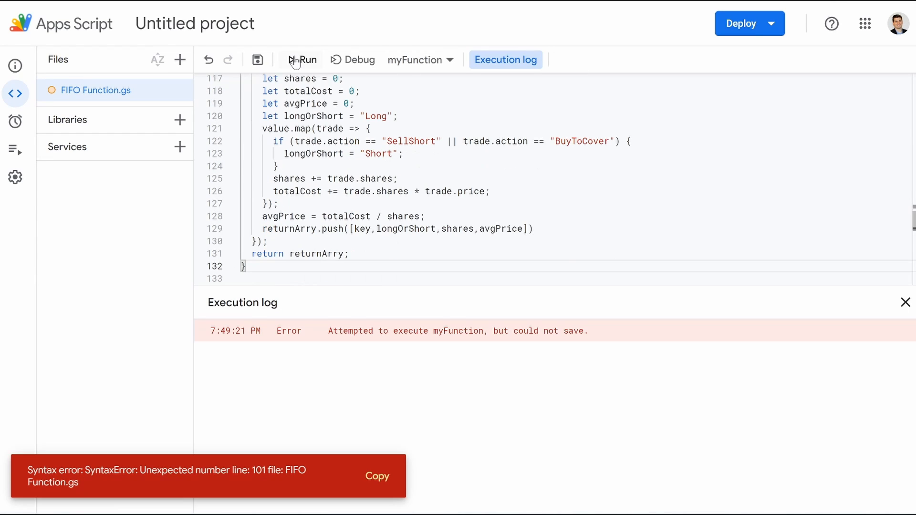
Correct line 101 by adding the missing equals sign, so that it reads sharesToBuy = 0;.
click(424, 216)
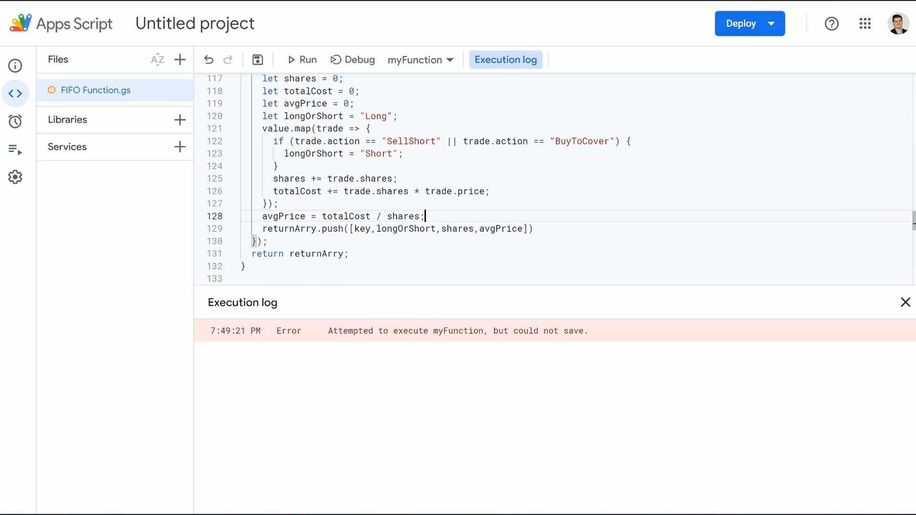
scroll(554, 179, up, 4)
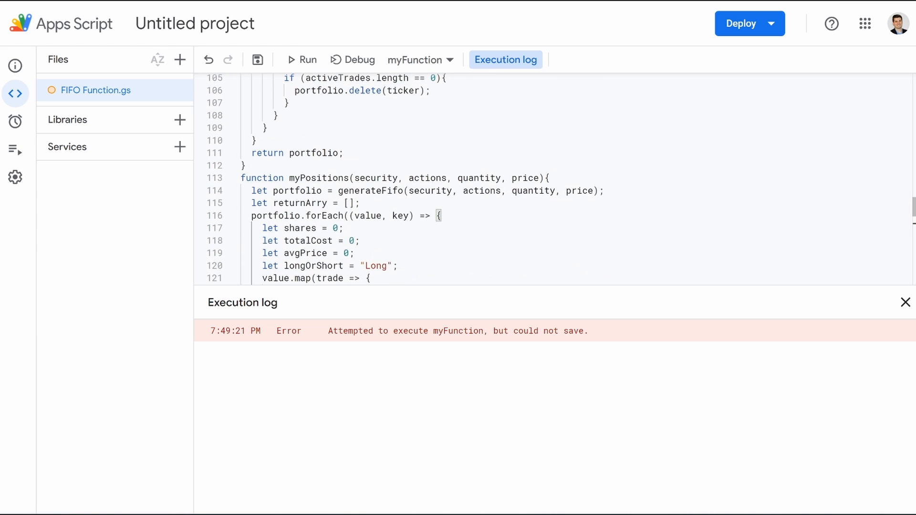
scroll(553, 178, up, 3)
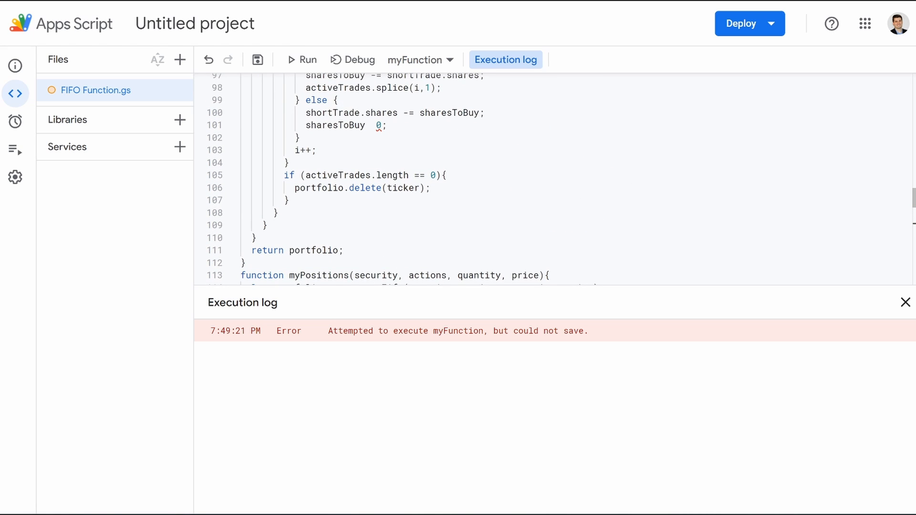
click(375, 125)
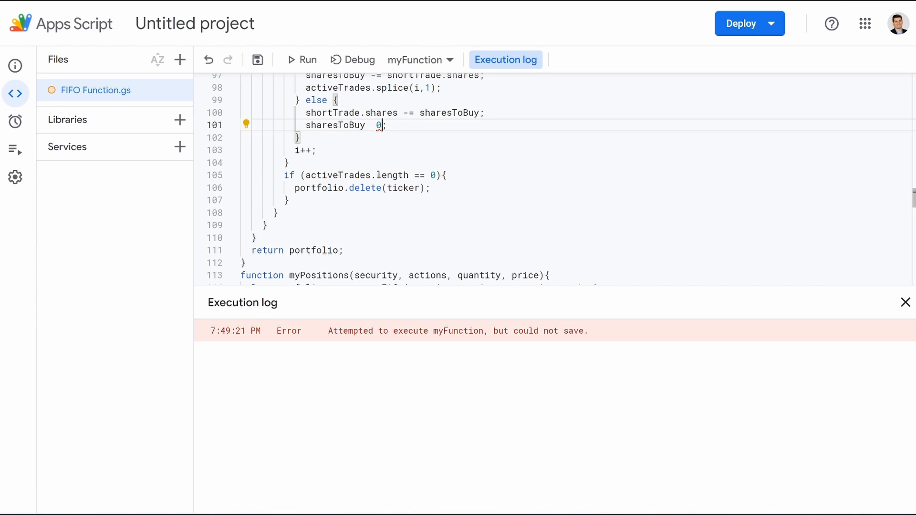
click(370, 125)
text(=)
click(431, 187)
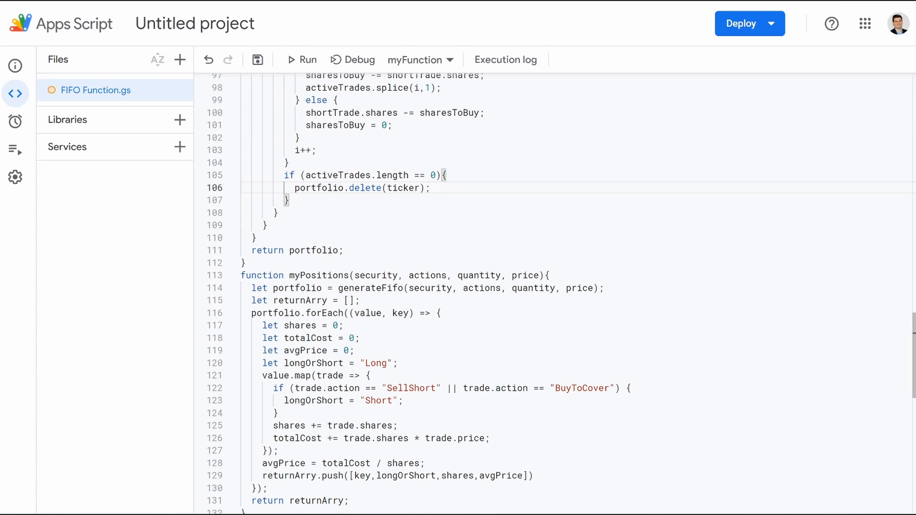
Save the project by running generateTrade, and close the execution log.
scroll(553, 293, down, 5)
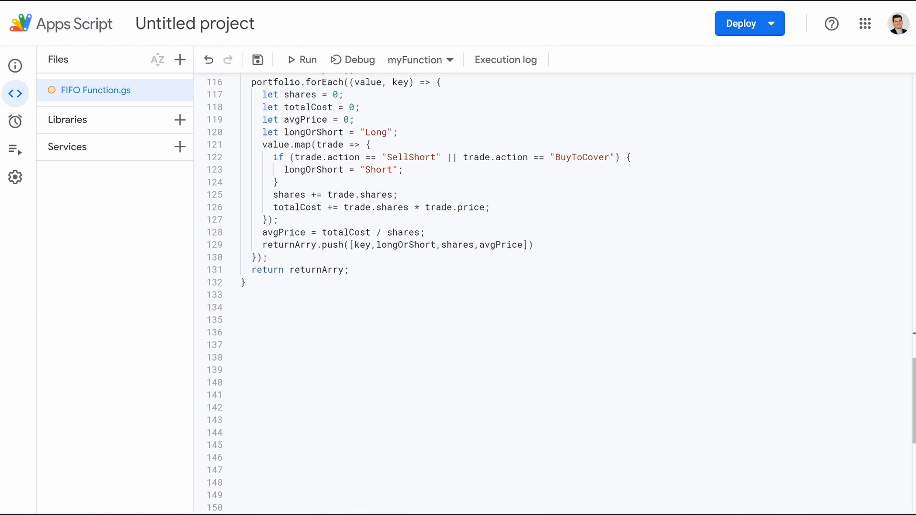
click(292, 62)
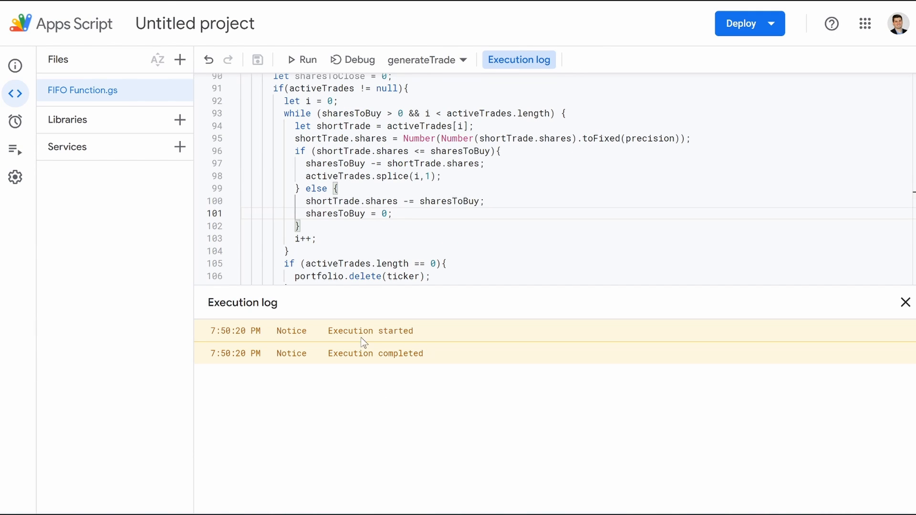
click(905, 303)
Change the action string "REVERSPLIT" in the line 34 if condition to "REVERSESPLIT".
scroll(554, 291, up, 4)
scroll(553, 291, up, 20)
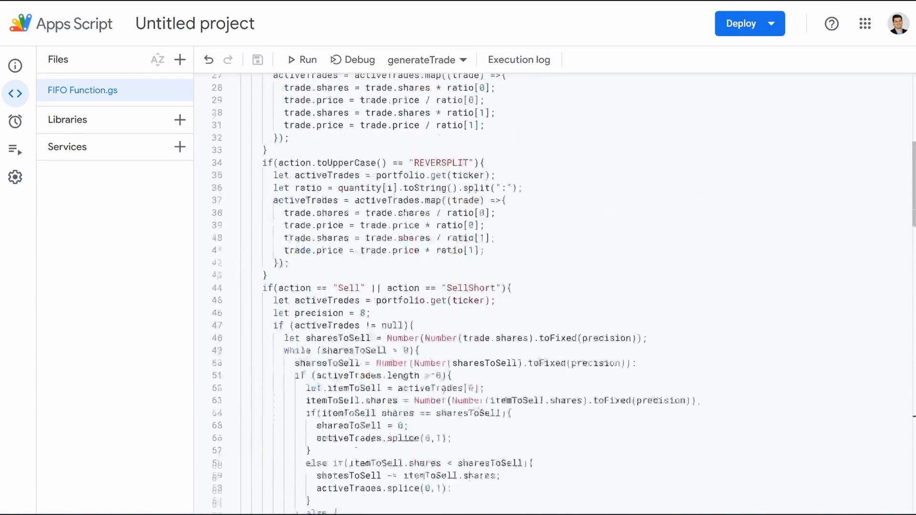
scroll(553, 291, down, 4)
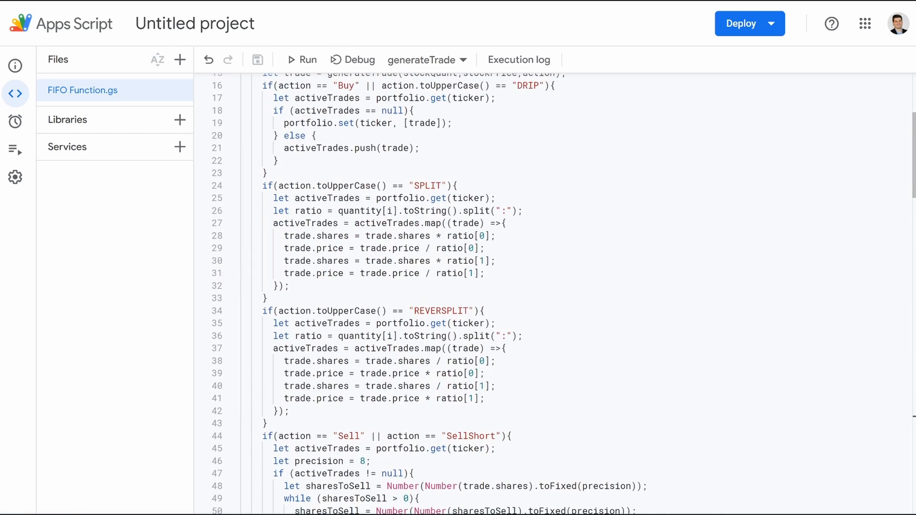
click(279, 311)
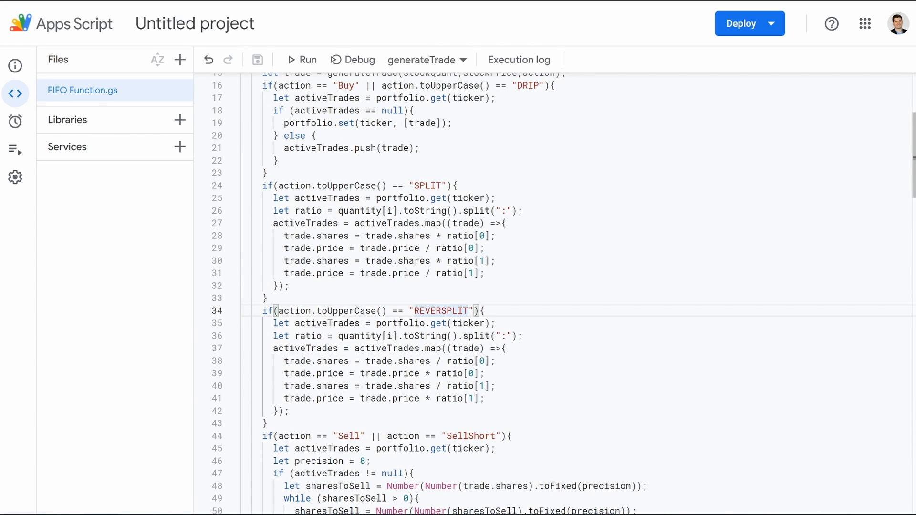
key(BackSpace)
key(BackSpace)
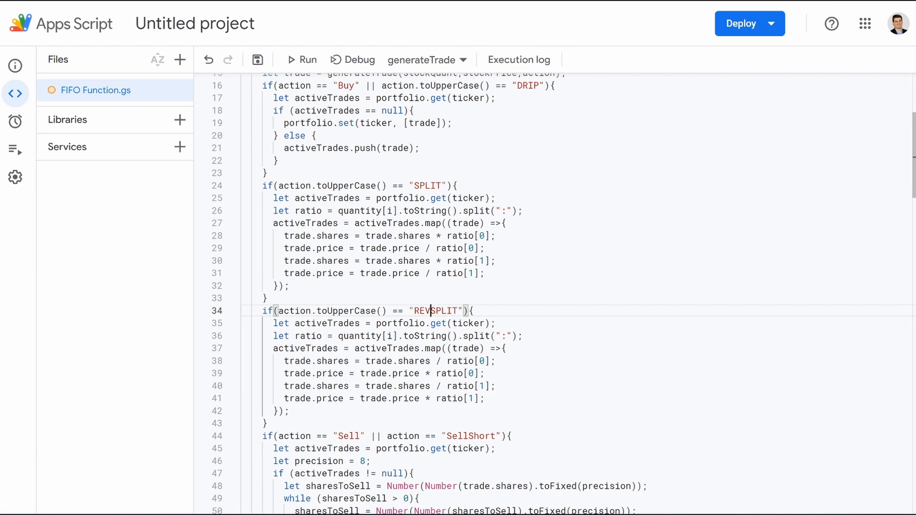
text(erse)
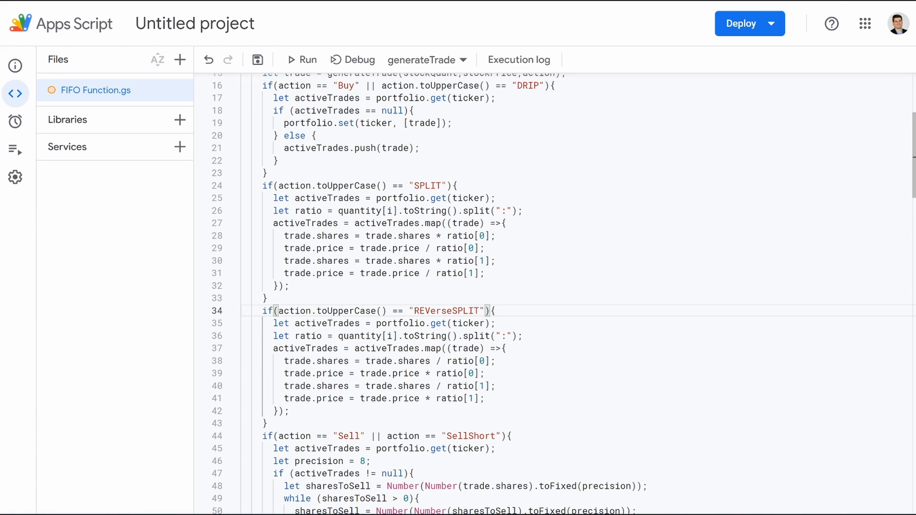
key(BackSpace)
key(BackSpace)
key(BackSpace)
key(BackSpace)
text(ERSE)
Run generateTrade again to save the reverse split correction, and close the execution log.
click(303, 61)
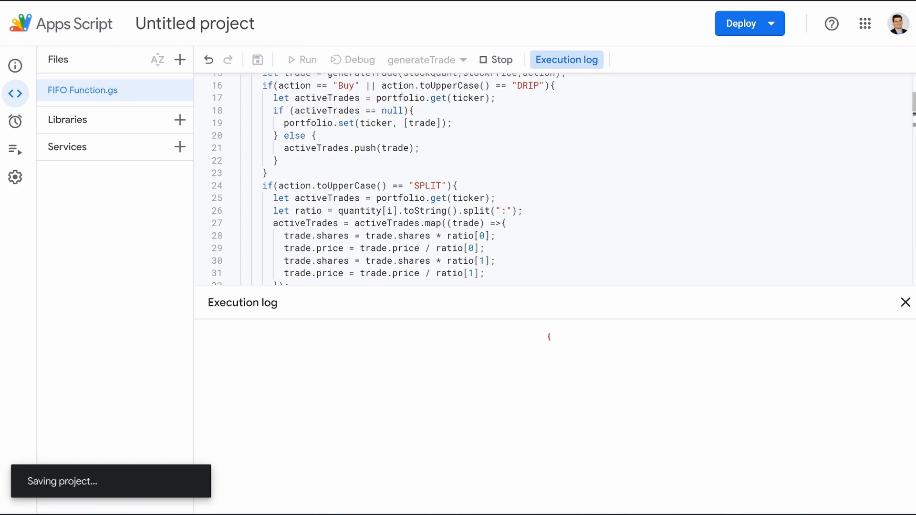
click(904, 302)
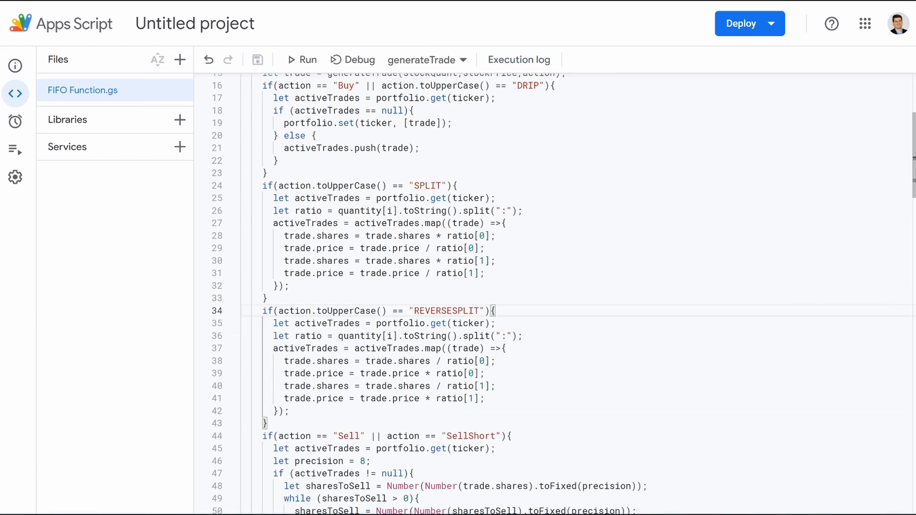
scroll(553, 294, up, 5)
click(313, 334)
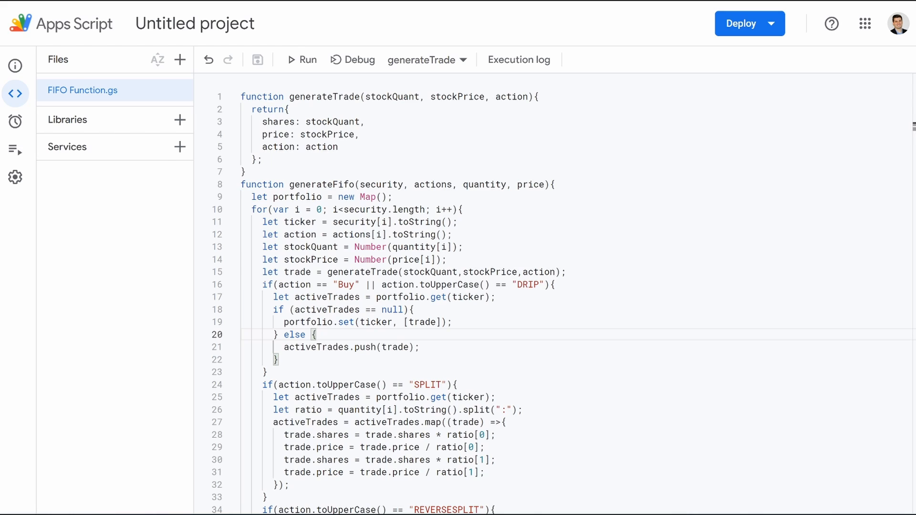
Switch to the Think Stocks Master Portfolio Tracker V3 spreadsheet in Google Sheets and add two new sheets.
key(ctrl+shift+Tab)
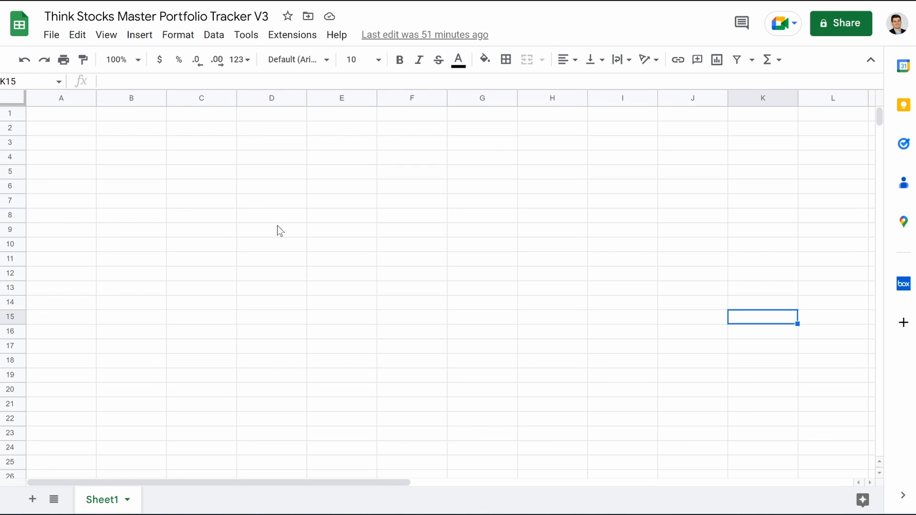
click(74, 119)
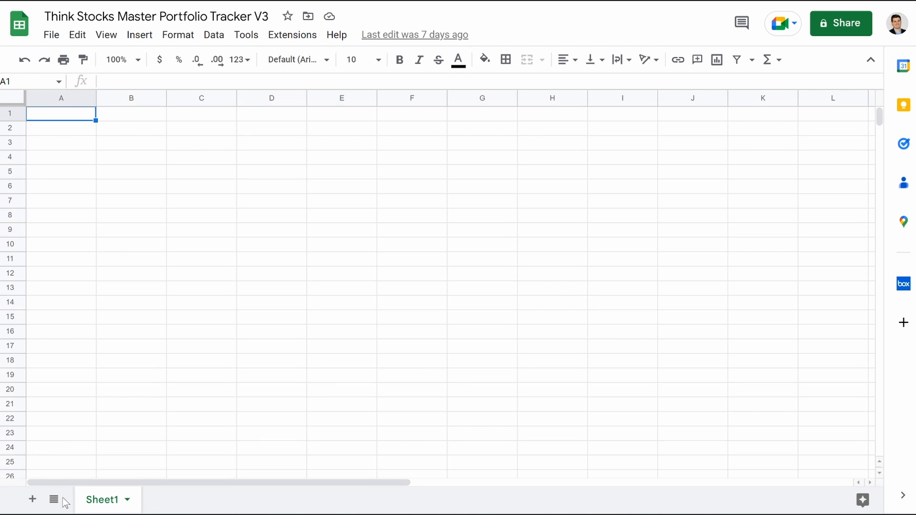
click(33, 500)
click(32, 500)
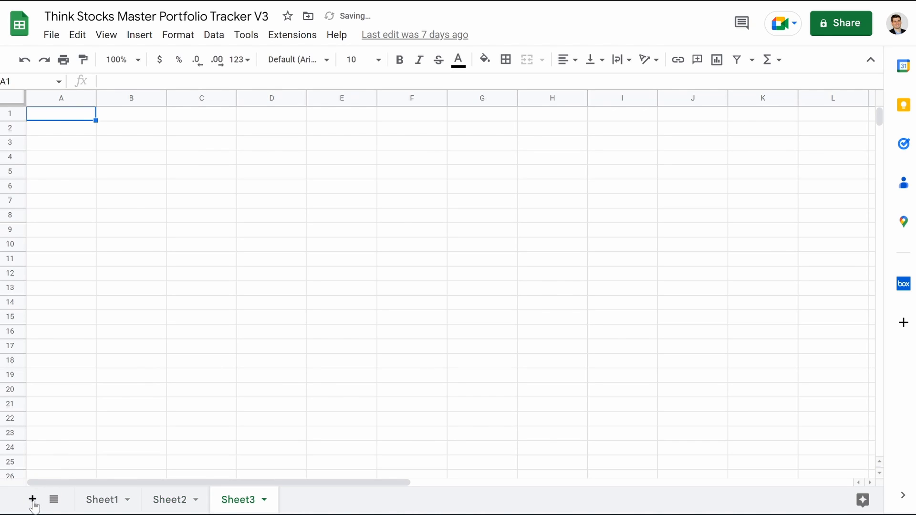
Rename Sheet1 as Portfolio Dashboard.
click(104, 501)
right_click(108, 503)
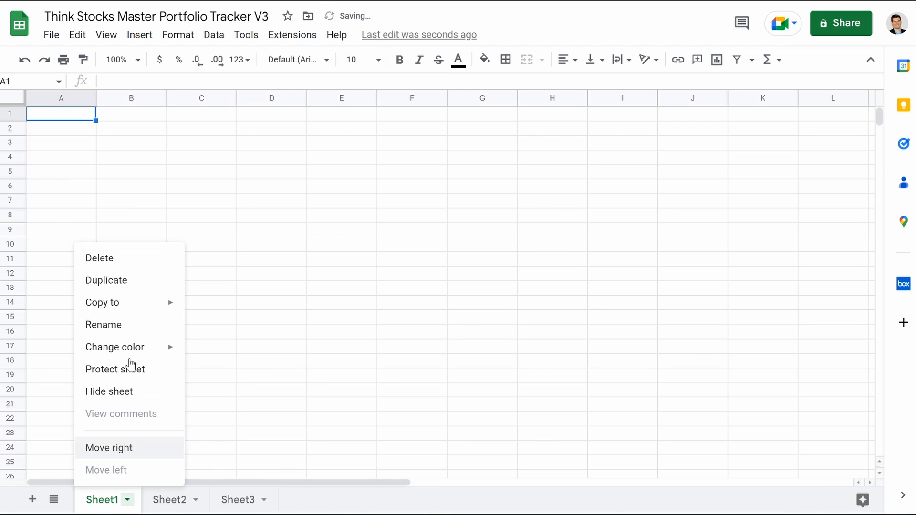
click(112, 335)
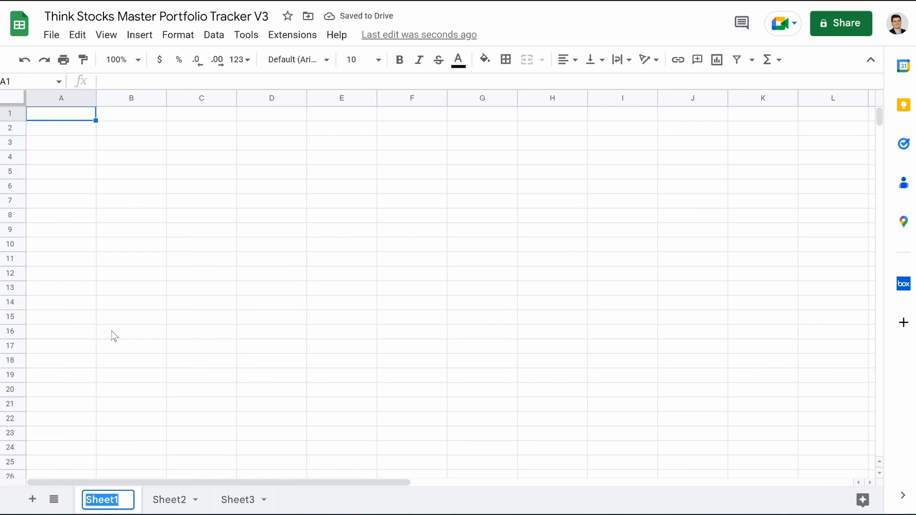
text(Portfo)
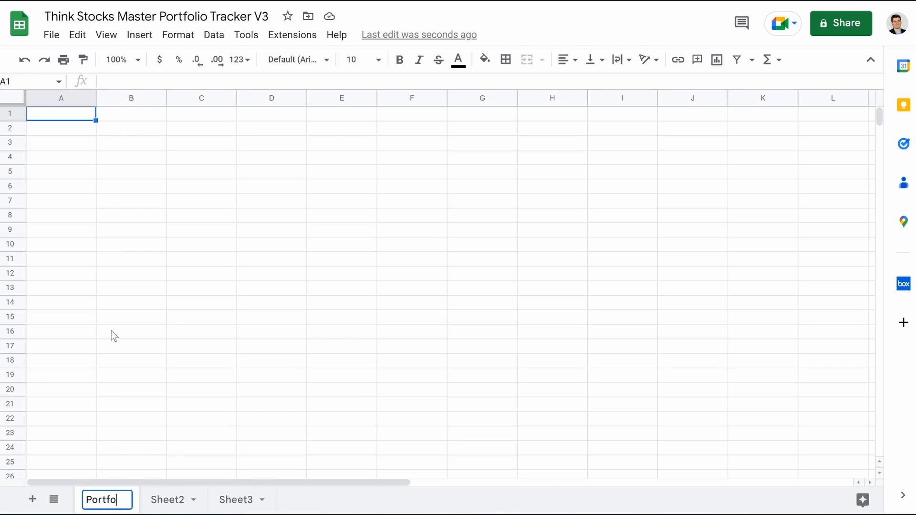
text(lio Dashboard)
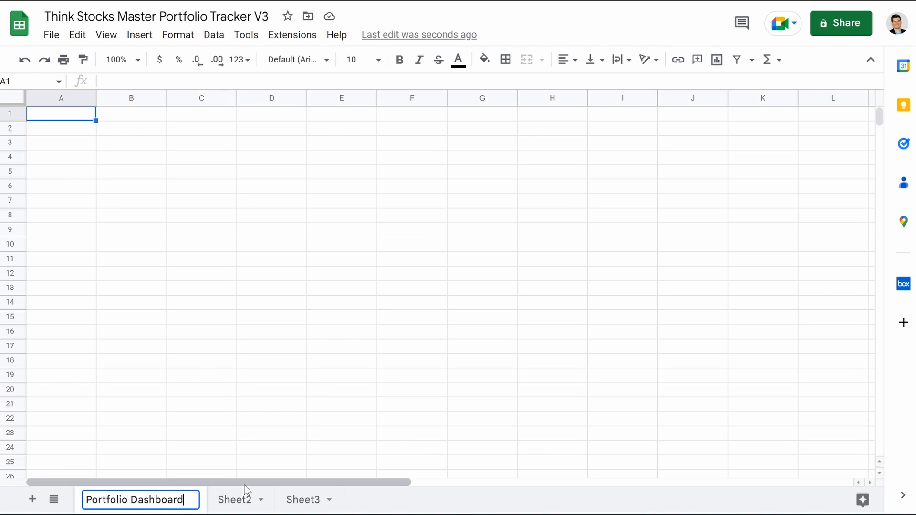
Rename Sheet2 as Positions.
click(237, 502)
right_click(237, 501)
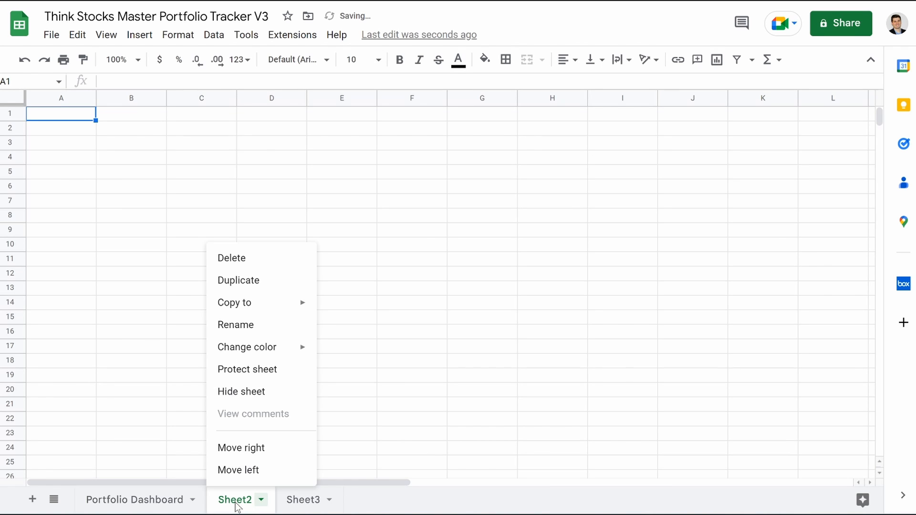
click(244, 331)
text(Positions)
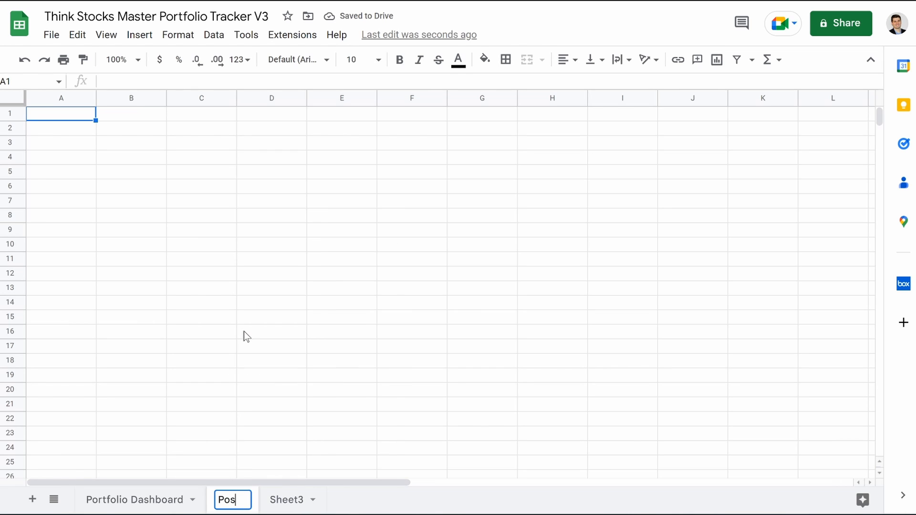
Rename Sheet3 as Tade Log.
right_click(314, 500)
click(313, 327)
text(T)
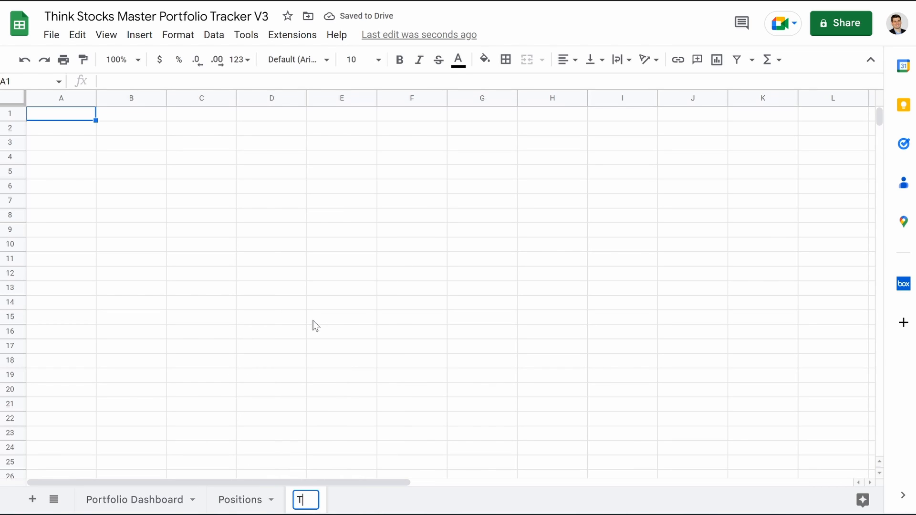
text(ade Log)
key(Return)
Enter the headers Date, Security, Action, Quantity, Price and Total in cells A1 to F1 of the Tade Log sheet.
click(70, 115)
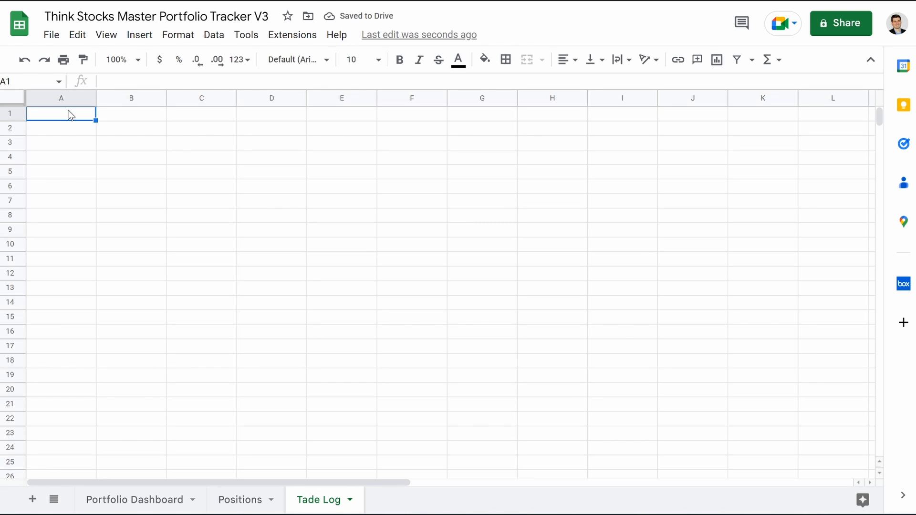
text(Date)
key(Tab)
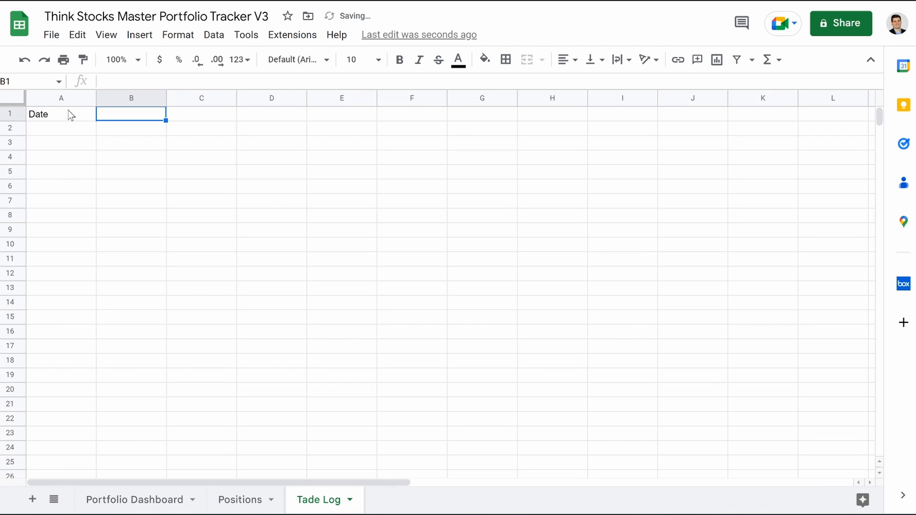
text(Security)
key(Tab)
text(Action)
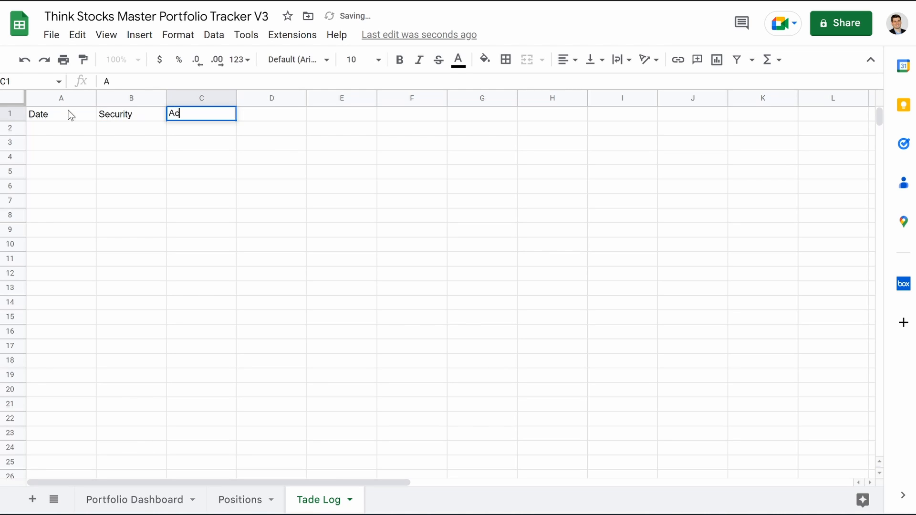
key(Tab)
text(Quantity)
key(Tab)
text(Price)
key(Tab)
text(Total)
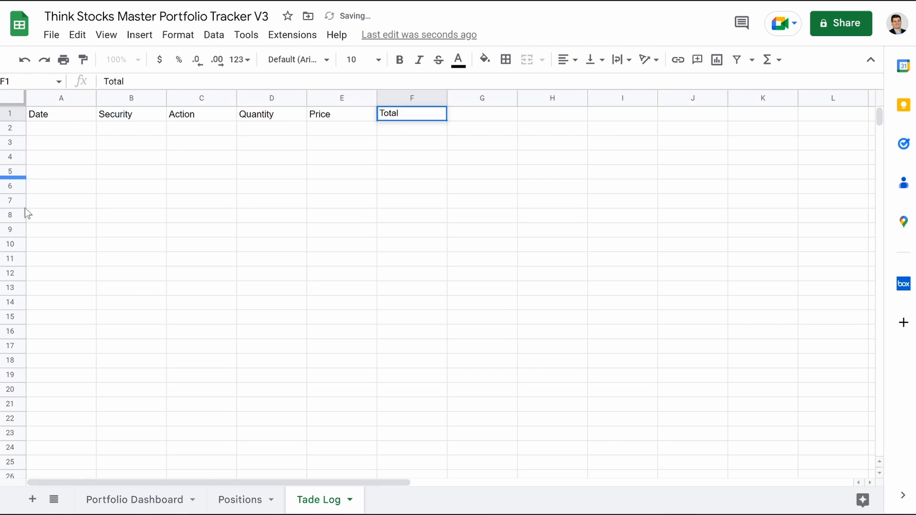
Freeze the header row of the Tade Log sheet and check that it stays in place.
click(125, 186)
drag(9, 102, 9, 124)
scroll(130, 190, down, 10)
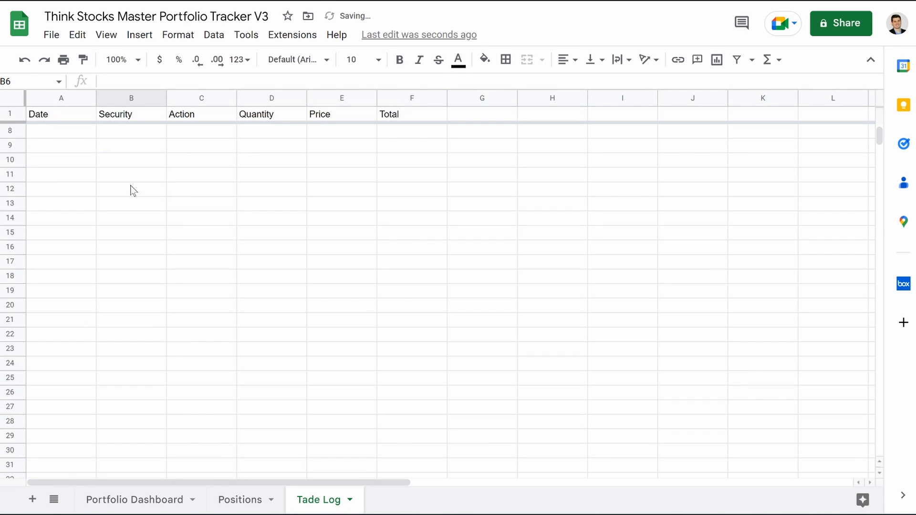
scroll(301, 242, up, 10)
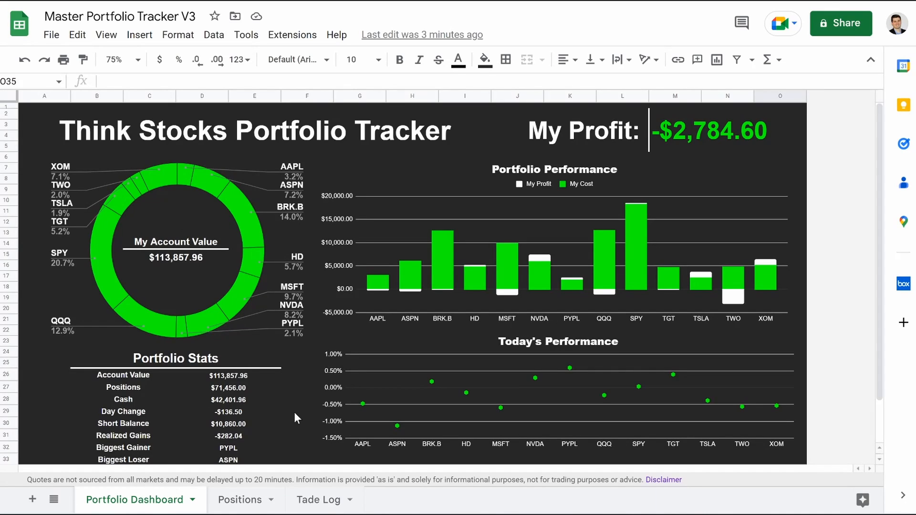
Switch to the Master Portfolio Tracker V3 spreadsheet and examine its Tade Log entries and Action dropdown options.
click(329, 500)
drag(218, 268, 267, 215)
scroll(266, 215, up, 5)
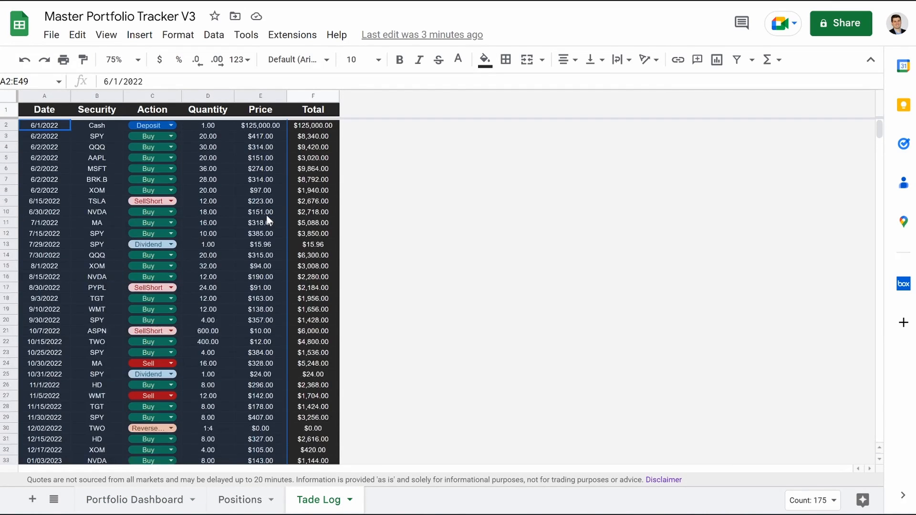
click(150, 126)
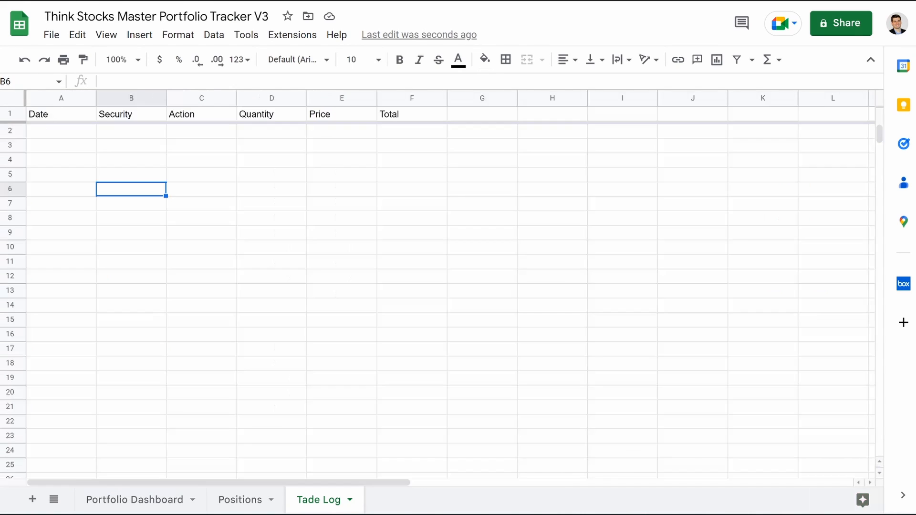
Insert a dropdown in cell C2 of the new Tade Log sheet with the options Buy and Sell.
click(203, 135)
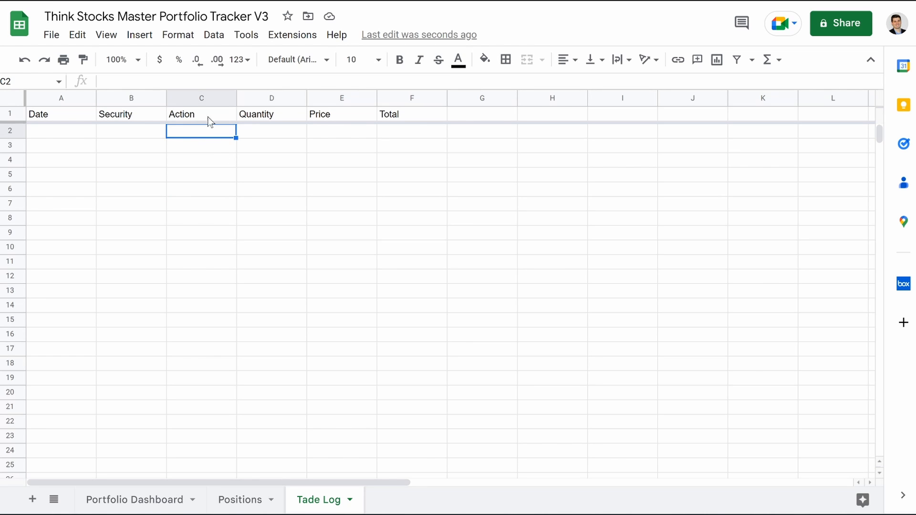
right_click(199, 137)
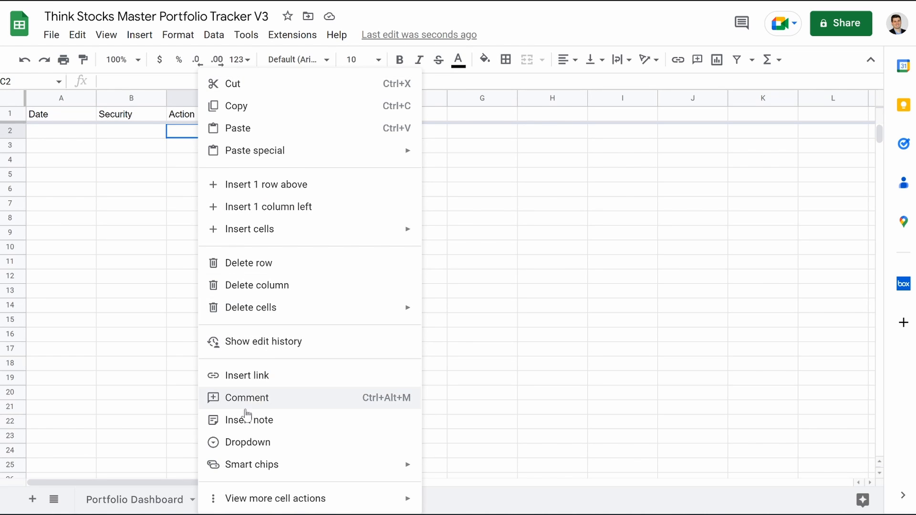
click(260, 444)
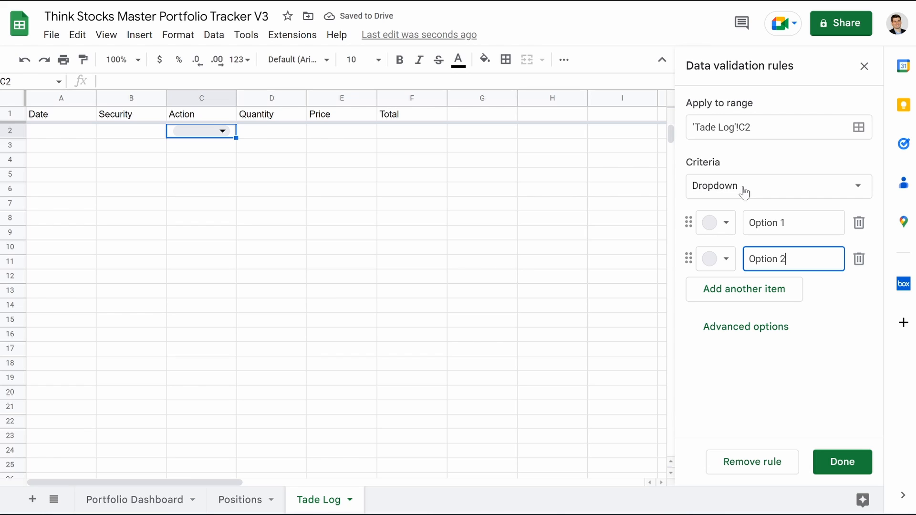
key(shift+Tab)
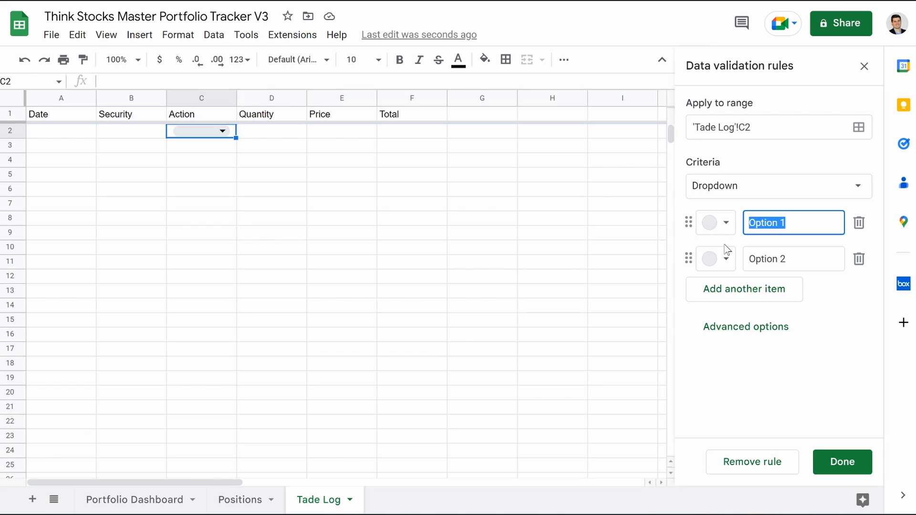
text(Buy)
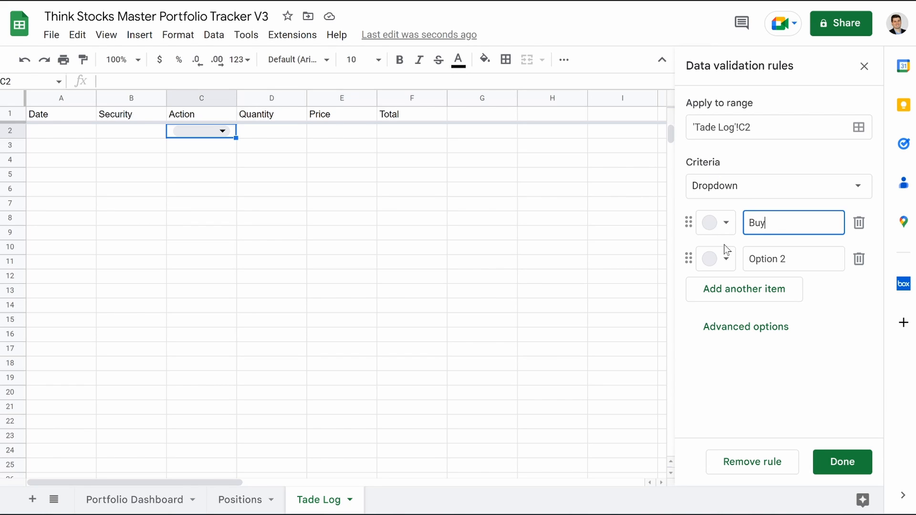
key(Tab)
text(Sell)
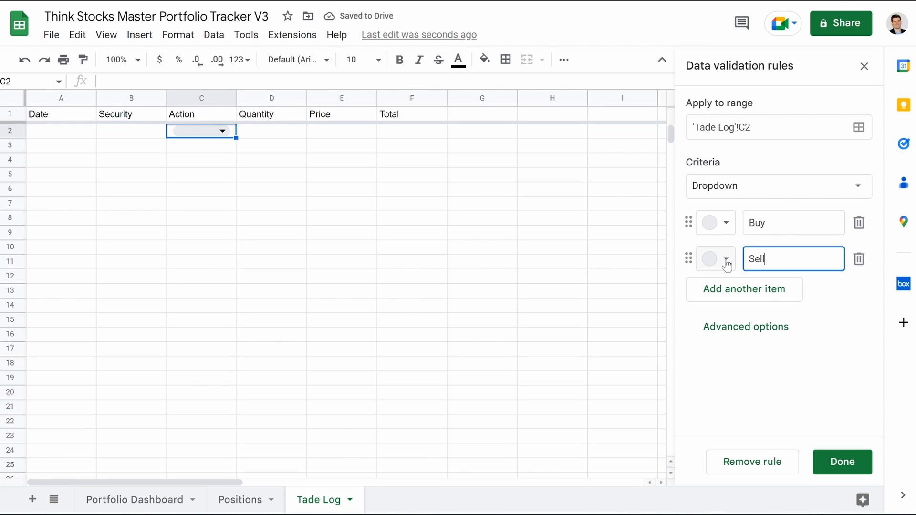
Add the dropdown options Deposit, Widthdrawal, SellShort, BuyToCover, Split, ReverseSplit, Drip, Dividend, Fee, Interest and Adjustment.
key(Return)
text(De)
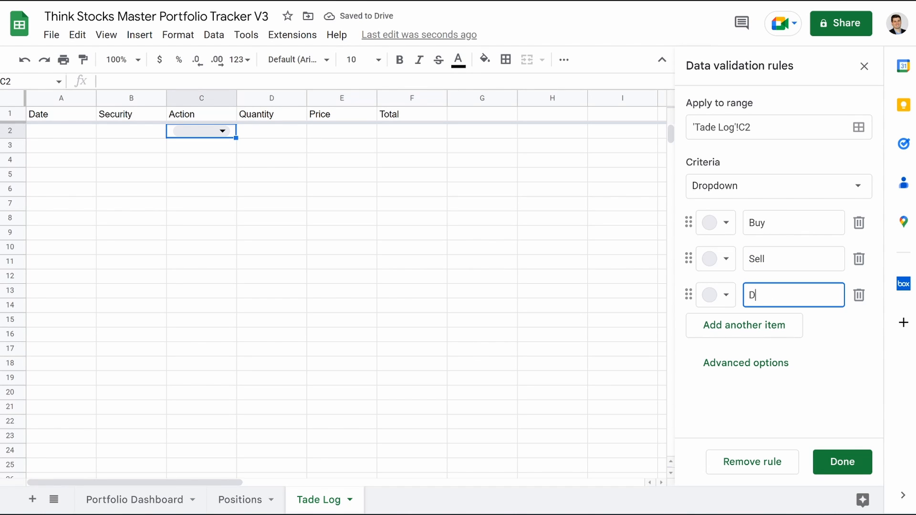
text(posit)
key(Return)
text(Widthdrawal)
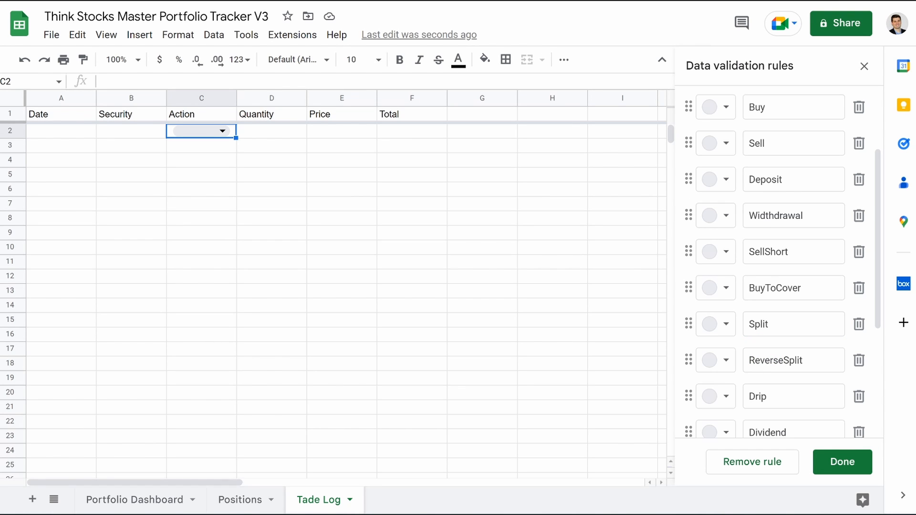
scroll(782, 262, down, 3)
scroll(782, 262, up, 1)
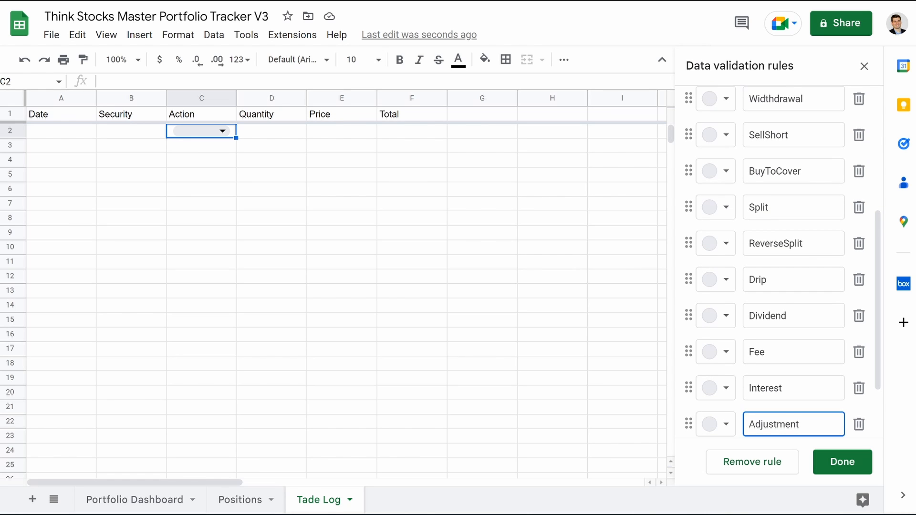
scroll(742, 144, up, 3)
scroll(741, 143, down, 1)
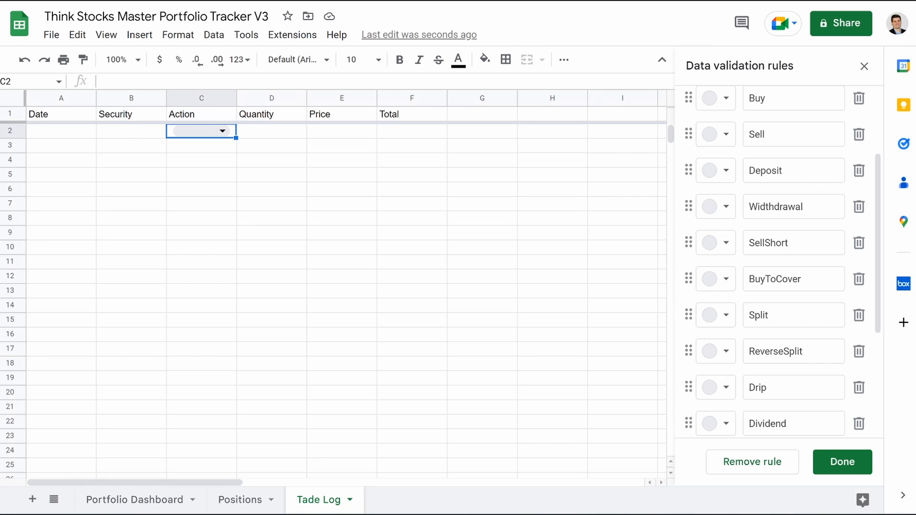
key(Tab)
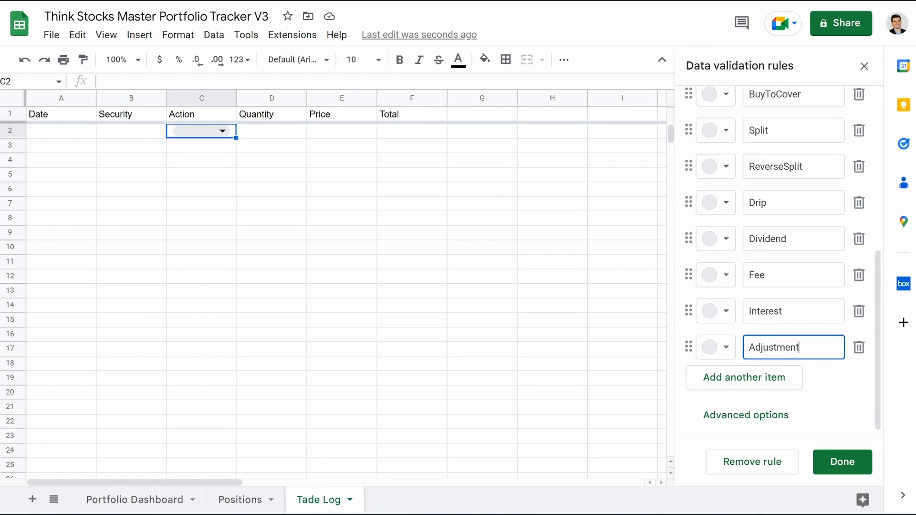
Colour the Buy option dark green and the Sell option dark red in the dropdown rule.
scroll(726, 227, up, 6)
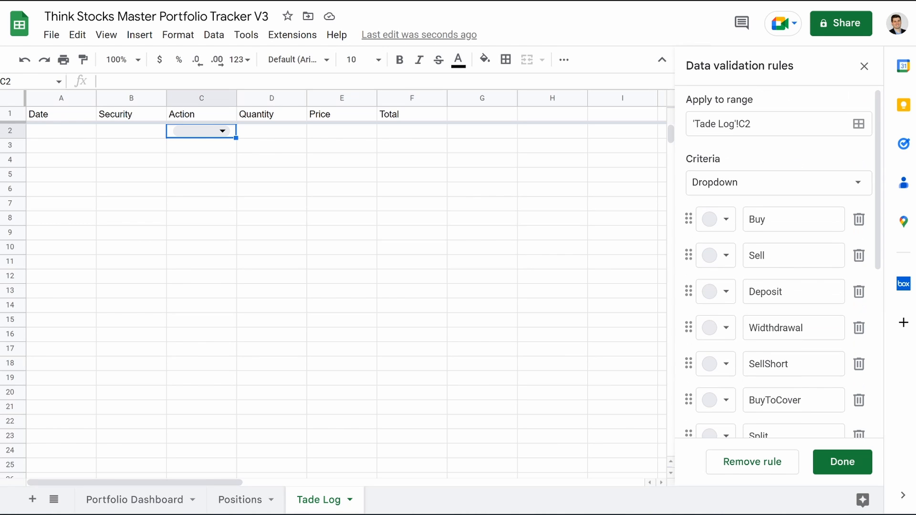
click(725, 220)
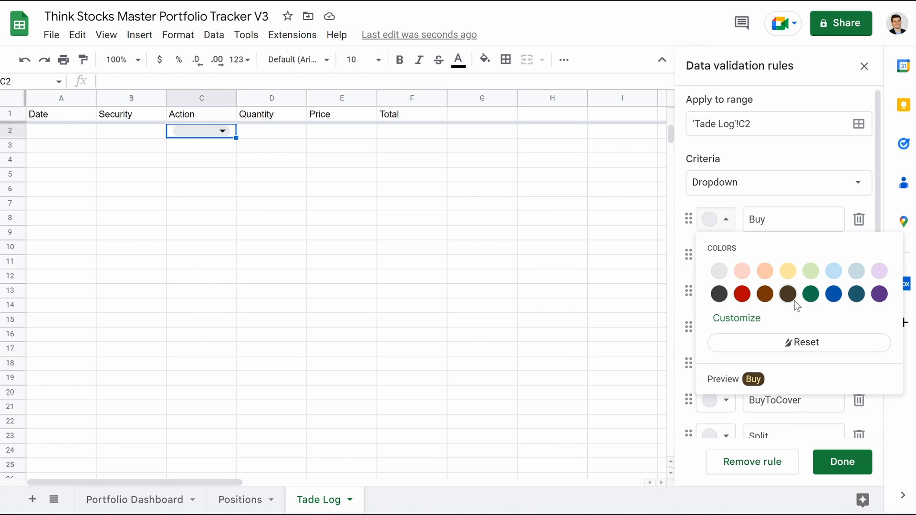
click(809, 296)
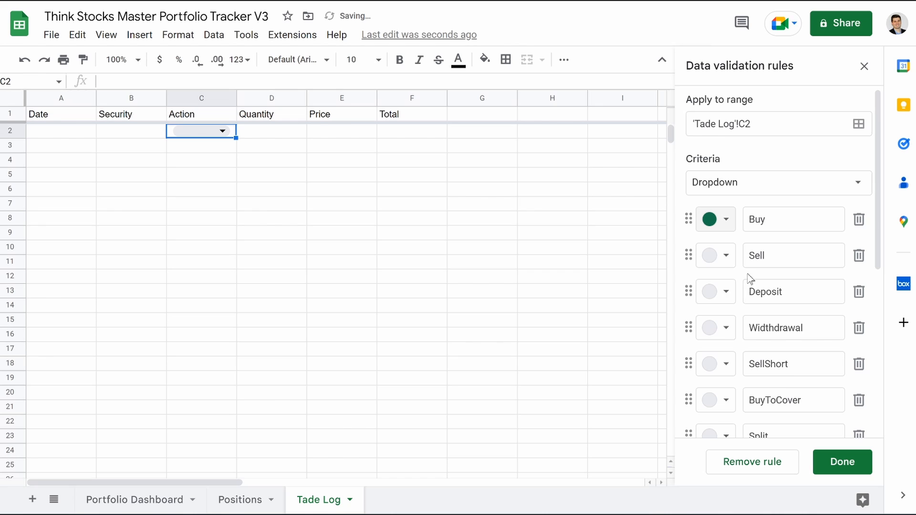
click(726, 257)
click(741, 330)
Colour the Deposit option dark blue and the Widthdrawal option dark purple.
scroll(694, 201, down, 3)
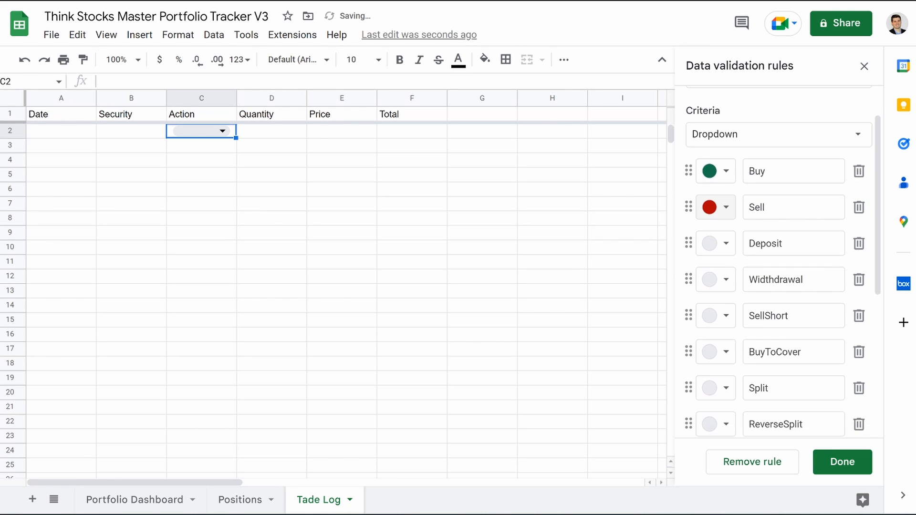
click(725, 224)
click(832, 299)
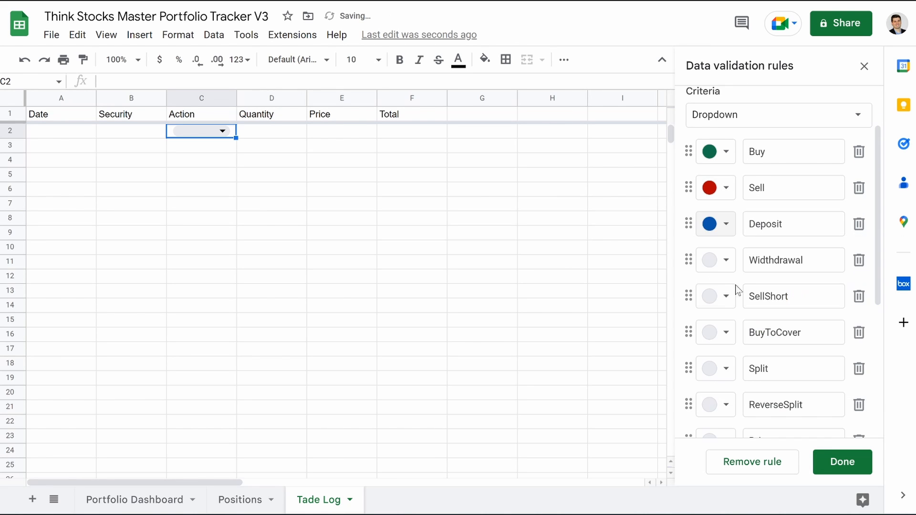
click(726, 260)
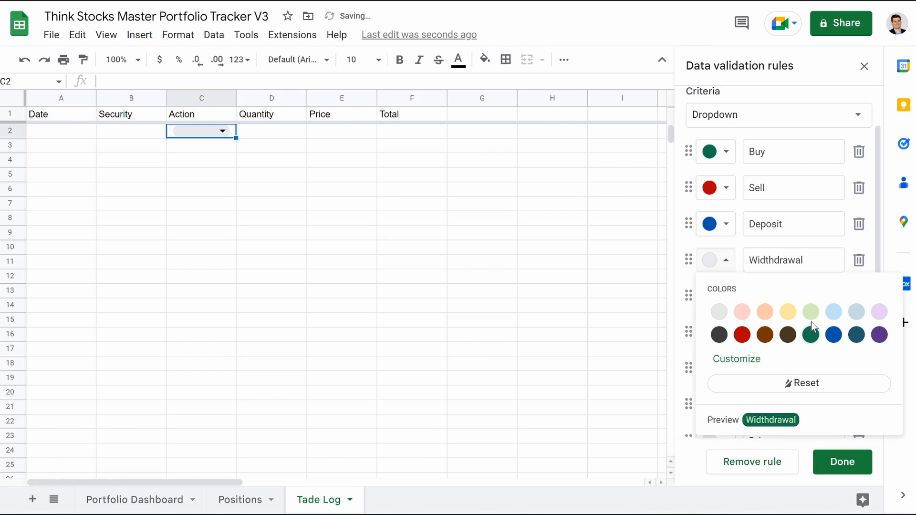
click(879, 334)
Colour SellShort light red, BuyToCover light green, Split light yellow, ReverseSplit light orange, Drip light blue and Dividend blue-grey, and save the rule.
click(719, 304)
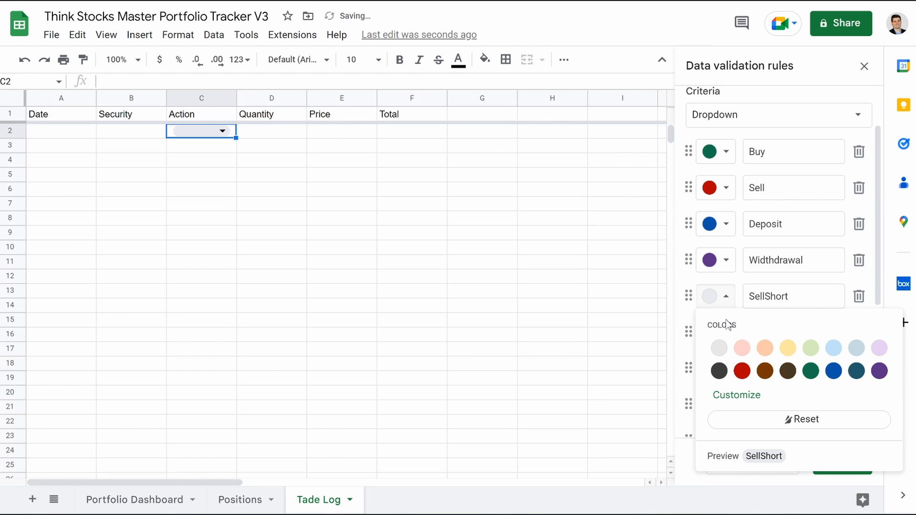
click(742, 348)
click(847, 463)
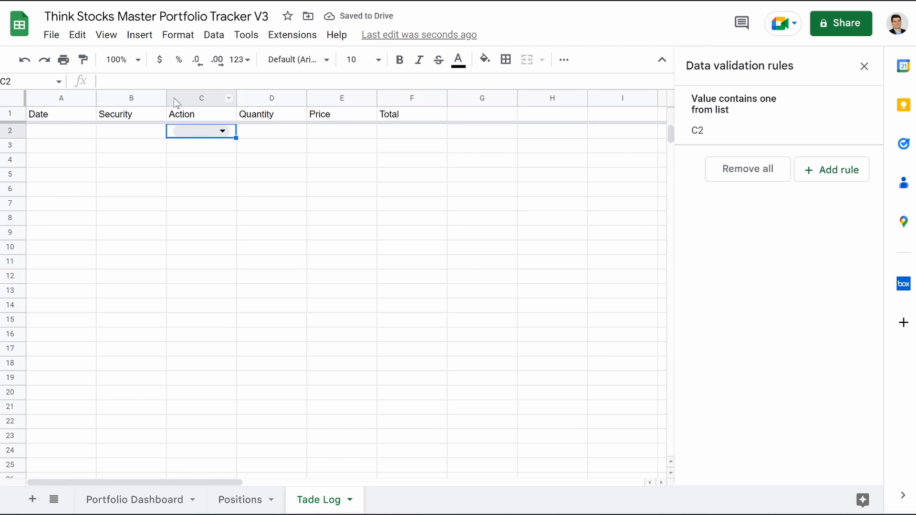
Review the C2 dropdown's options, fill it down through C1000, and close the data validation rules.
click(223, 131)
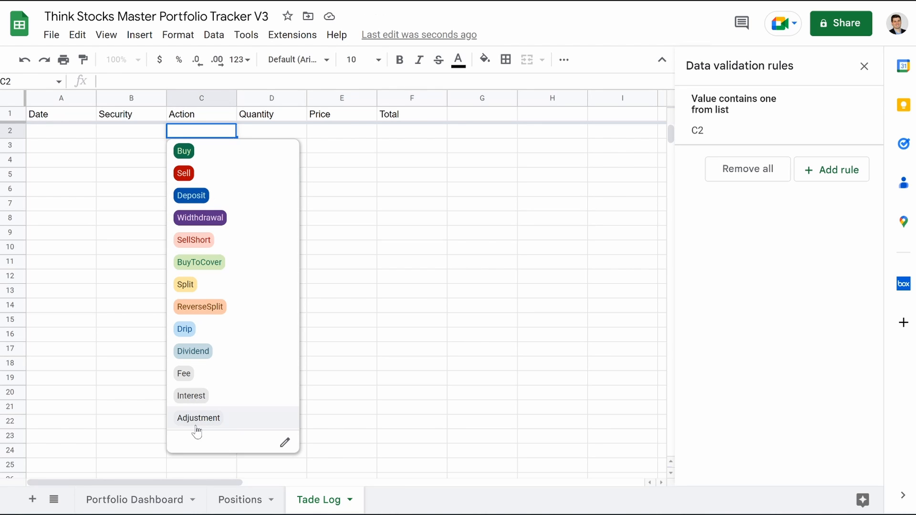
click(373, 248)
click(228, 136)
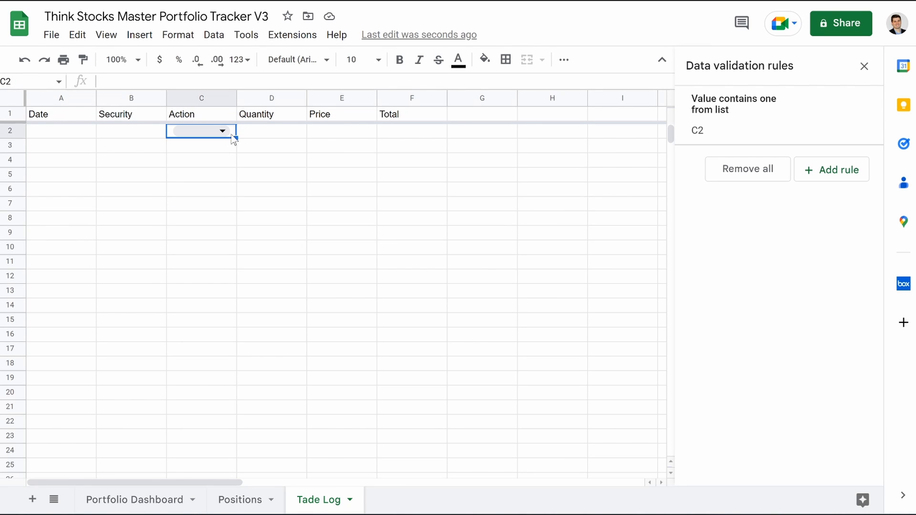
drag(235, 138, 237, 475)
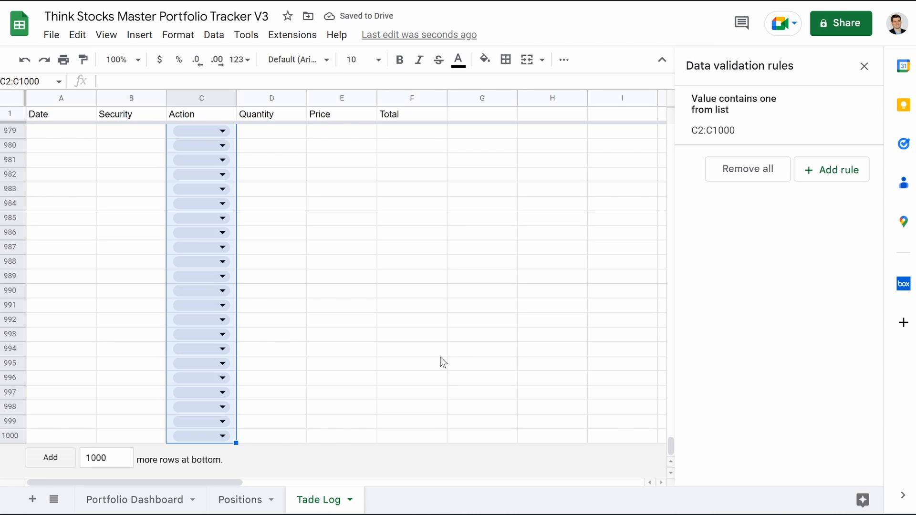
click(862, 71)
scroll(445, 273, up, 20)
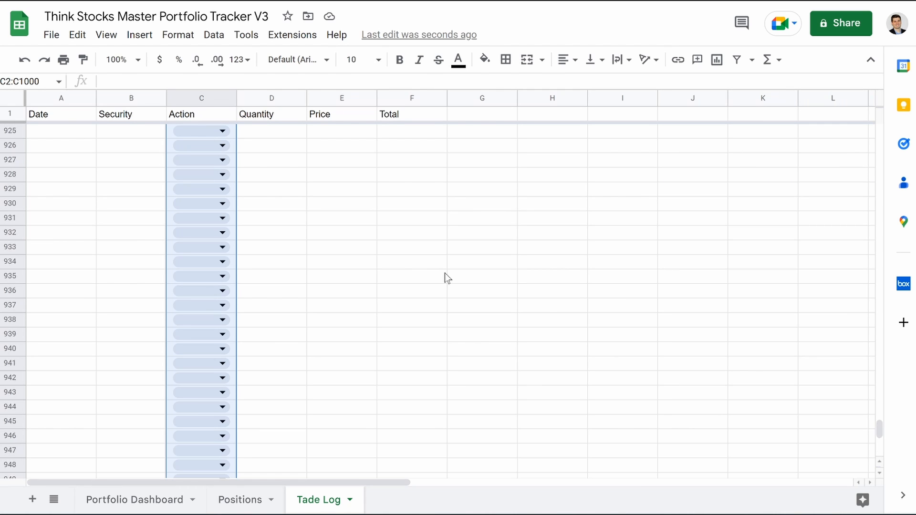
scroll(445, 274, up, 20)
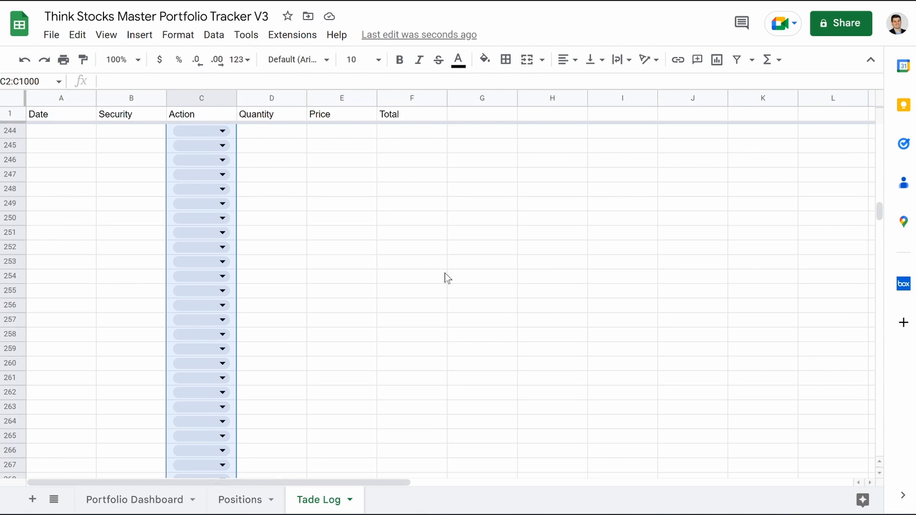
scroll(445, 273, right, 10)
scroll(444, 273, left, 10)
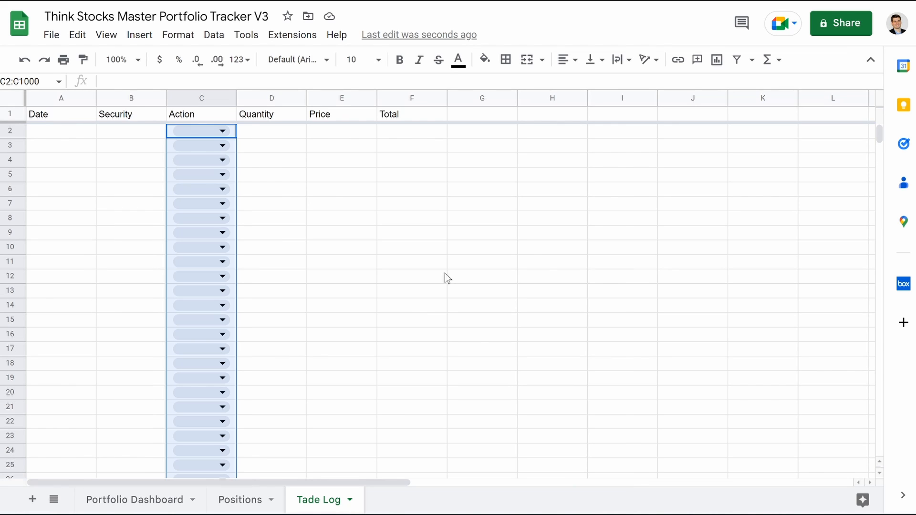
click(360, 223)
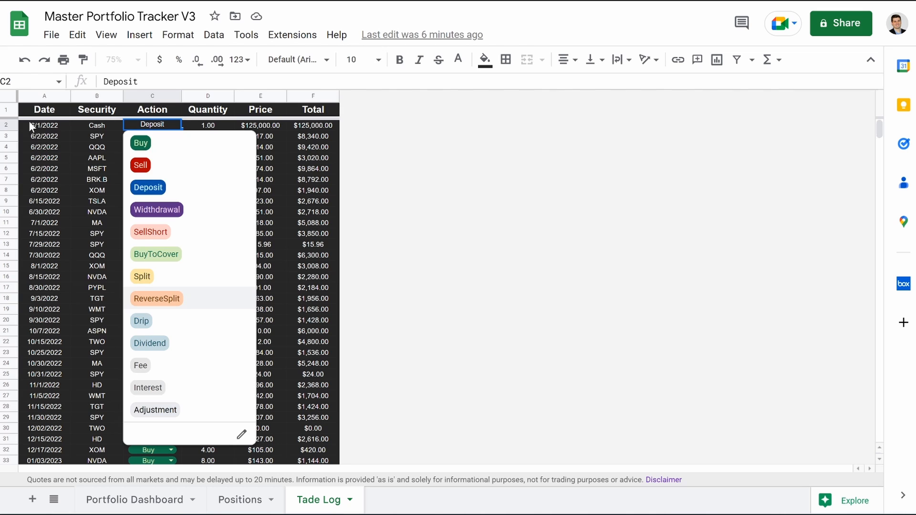
Copy the date, security, action, quantity and price data from the Master Portfolio Tracker V3 trade log and paste it starting at A2.
drag(28, 121, 251, 325)
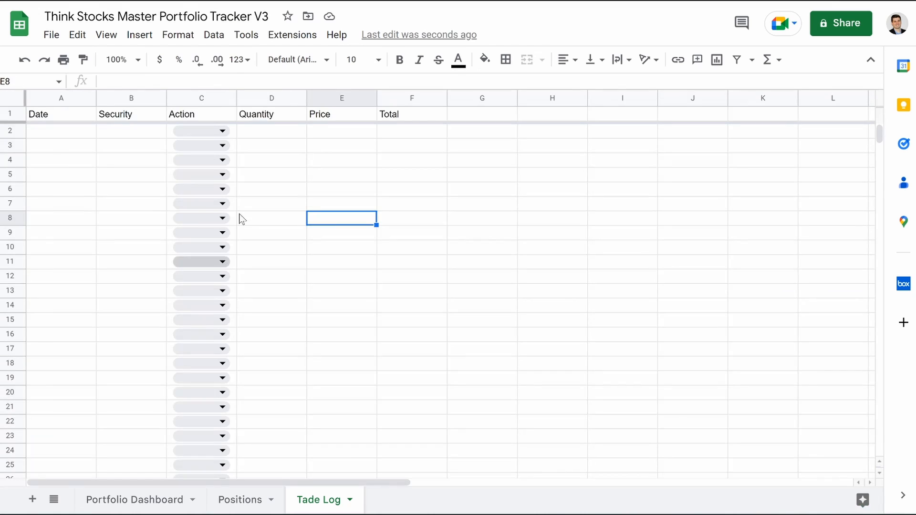
click(62, 136)
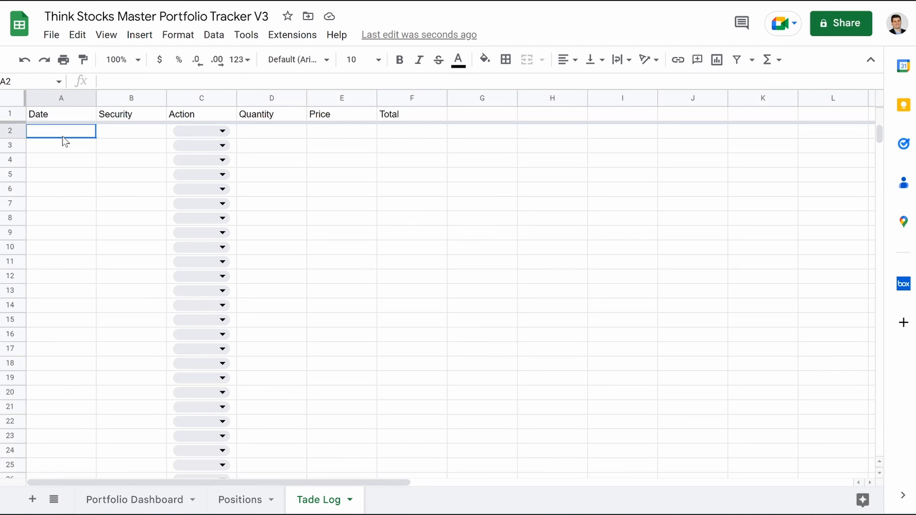
key(ctrl+v)
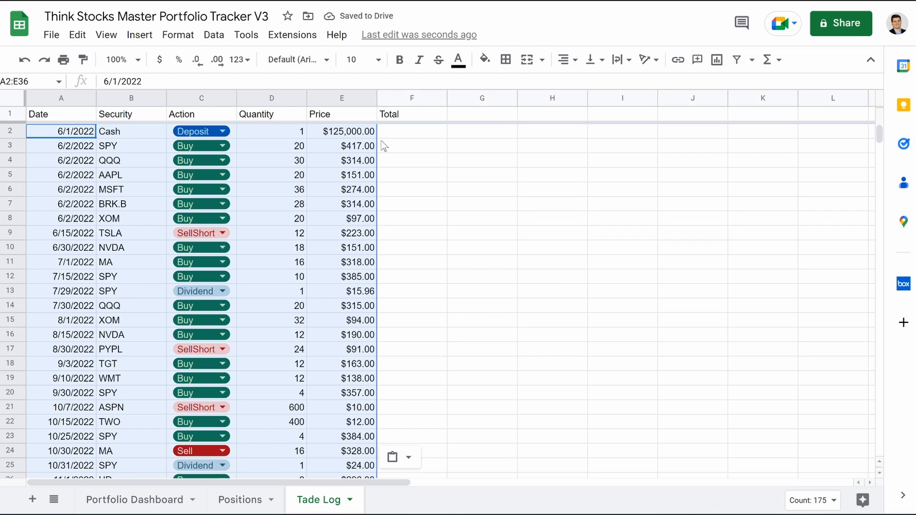
Begin the Total formula in F2 with an IFERROR around an IF that returns an empty string when B2 is blank.
click(411, 135)
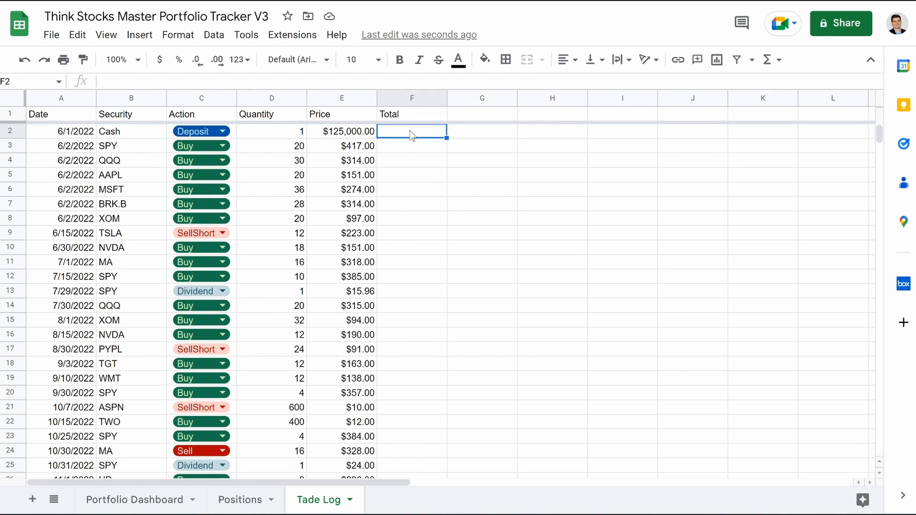
key(Return)
text(=)
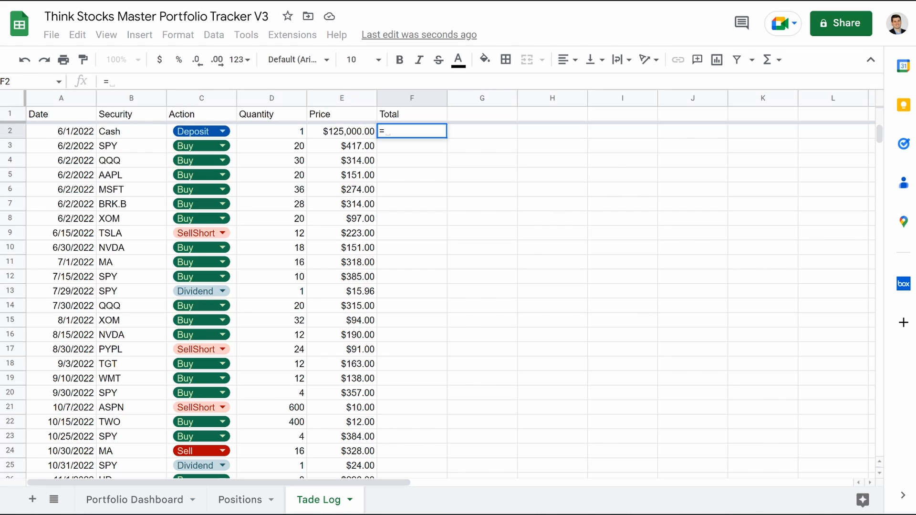
text(Iferro)
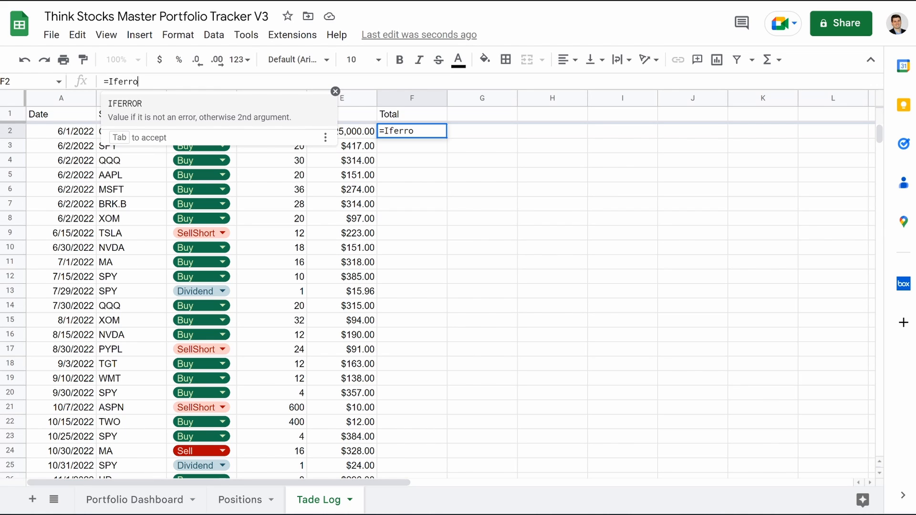
text(r(()
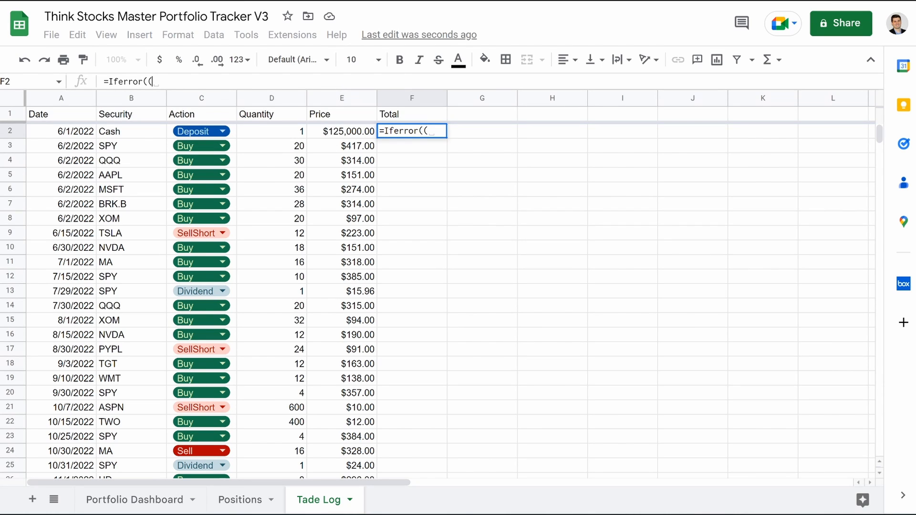
text(if)
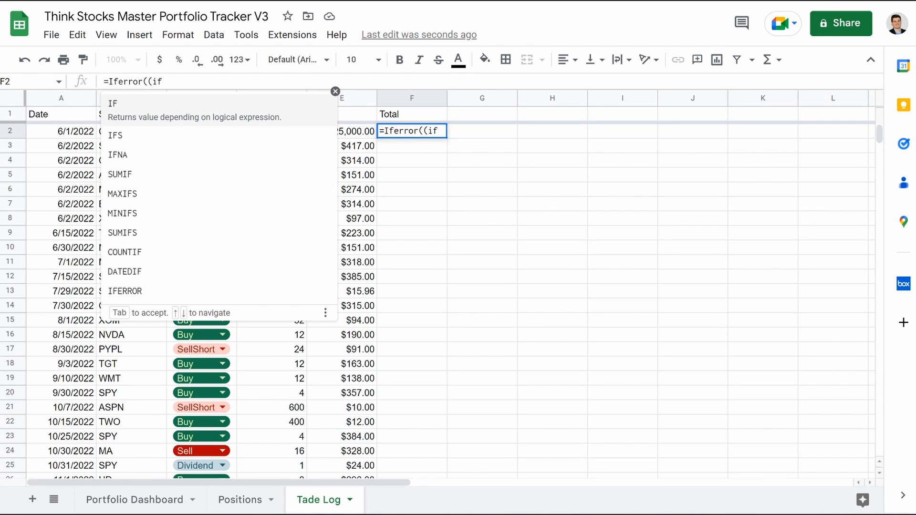
text((isblank)
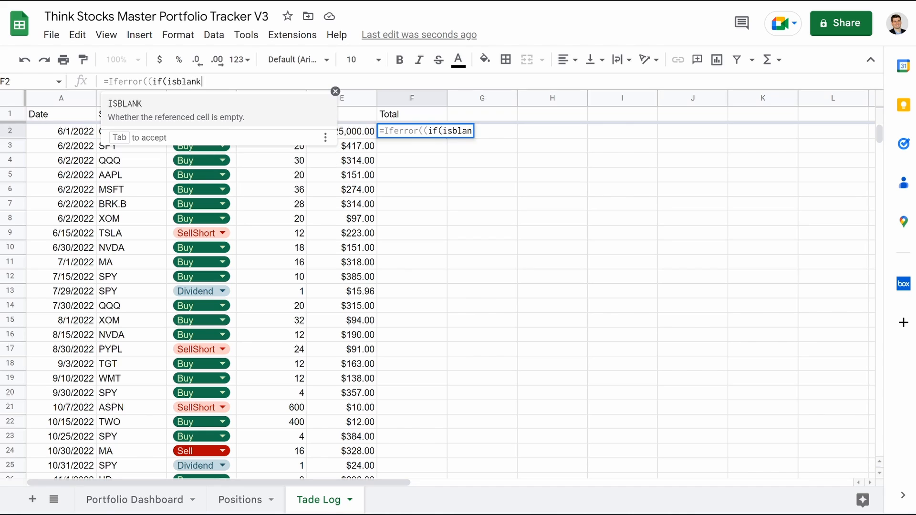
text(()
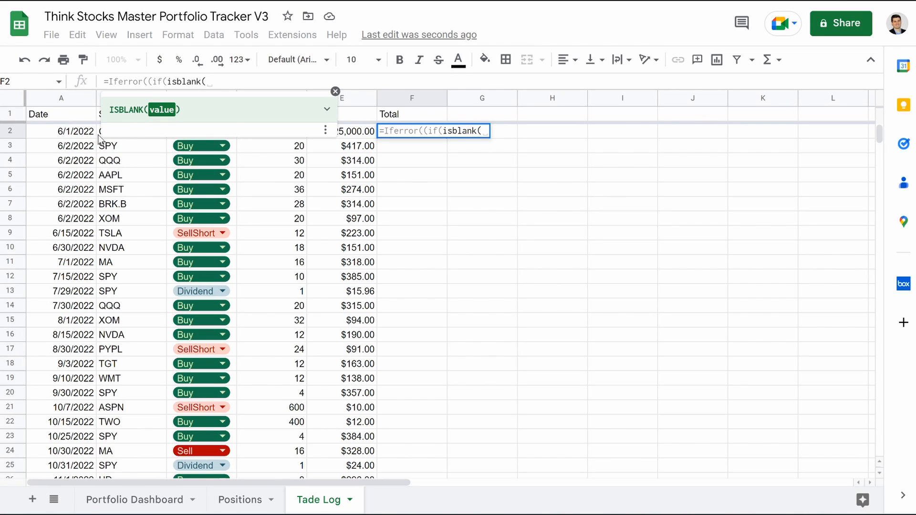
click(336, 90)
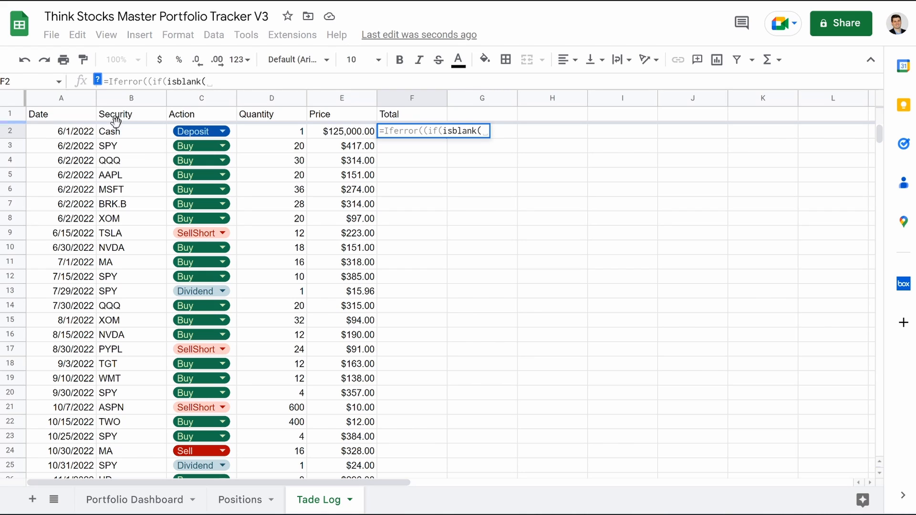
click(115, 131)
text(),)
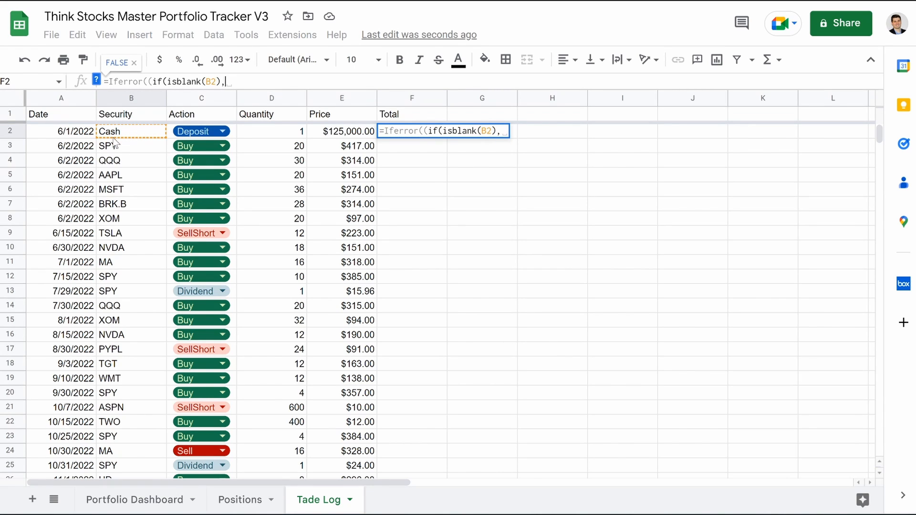
text("")
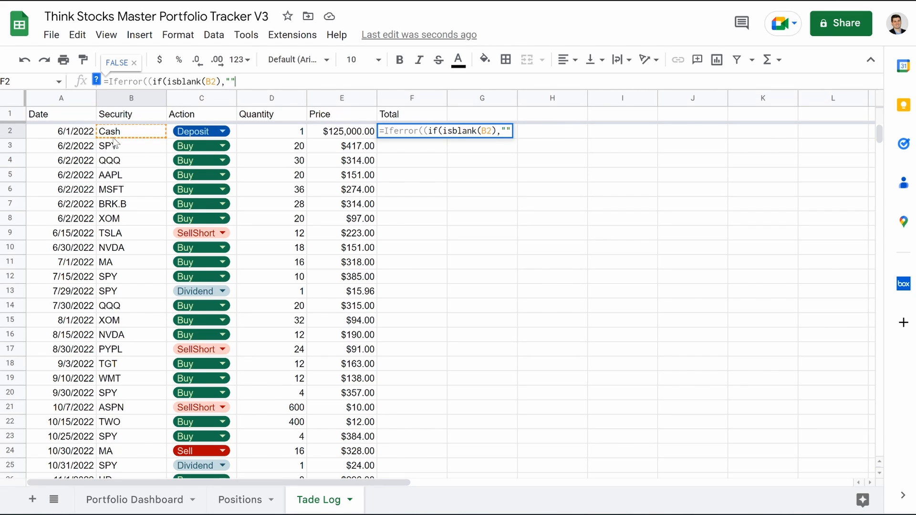
Complete the F2 formula with abs(E2*D2) as the IF's other result and 0 as the error fallback.
text(, )
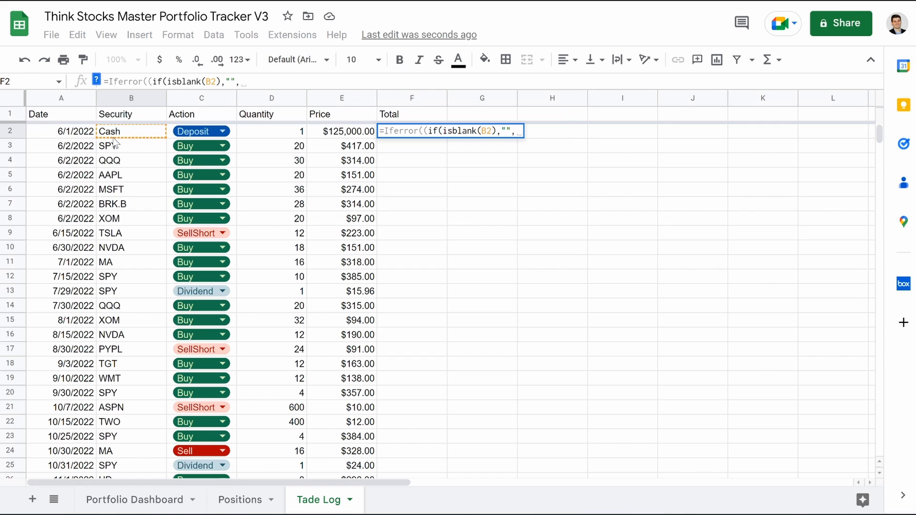
text(abs)
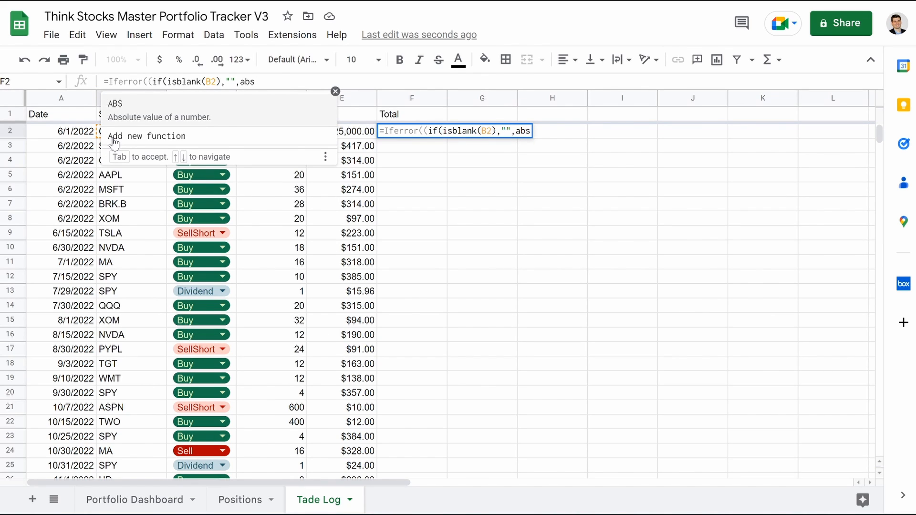
text((E)
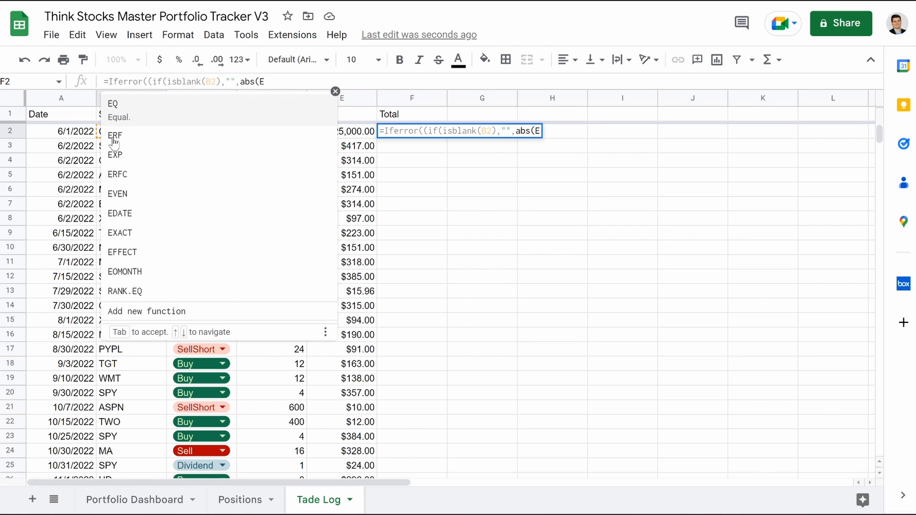
text(2)
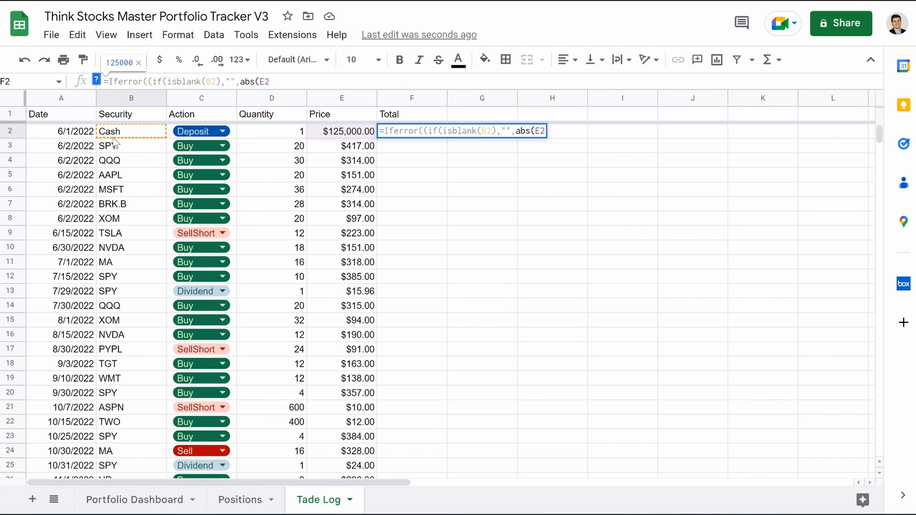
text(*)
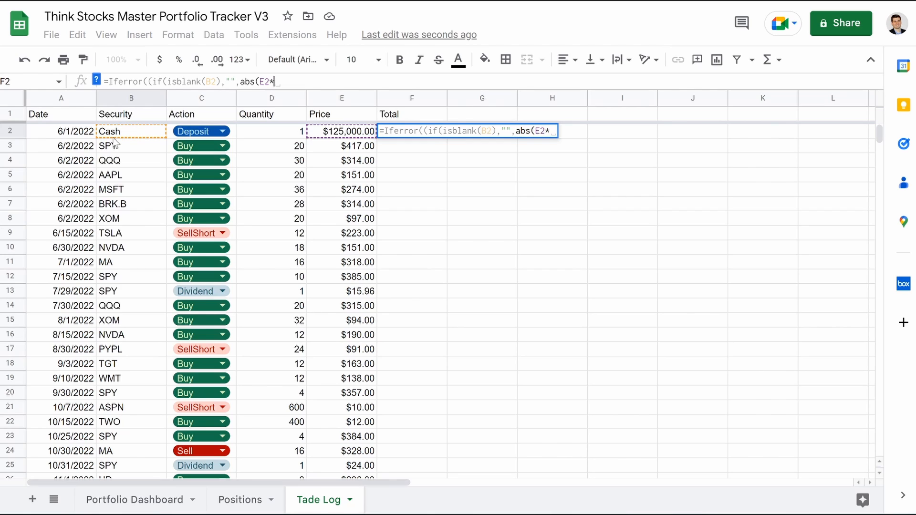
text(D2)
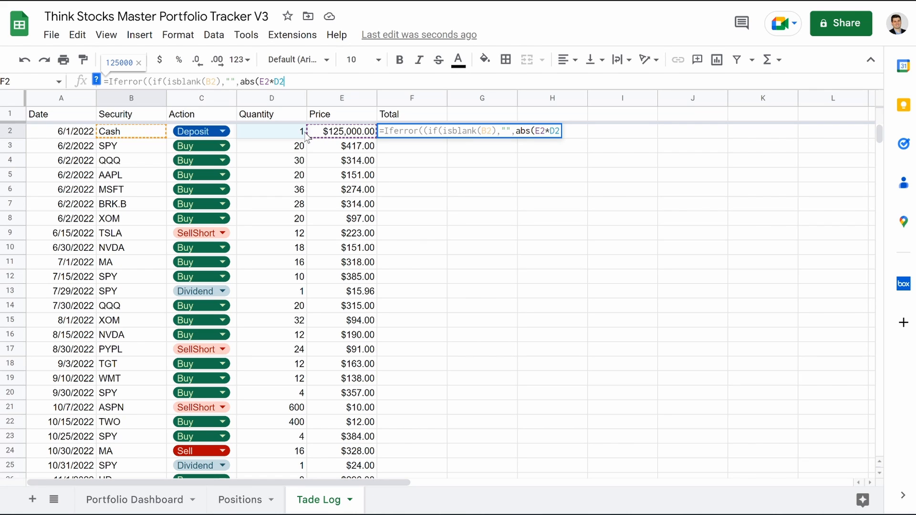
text())))
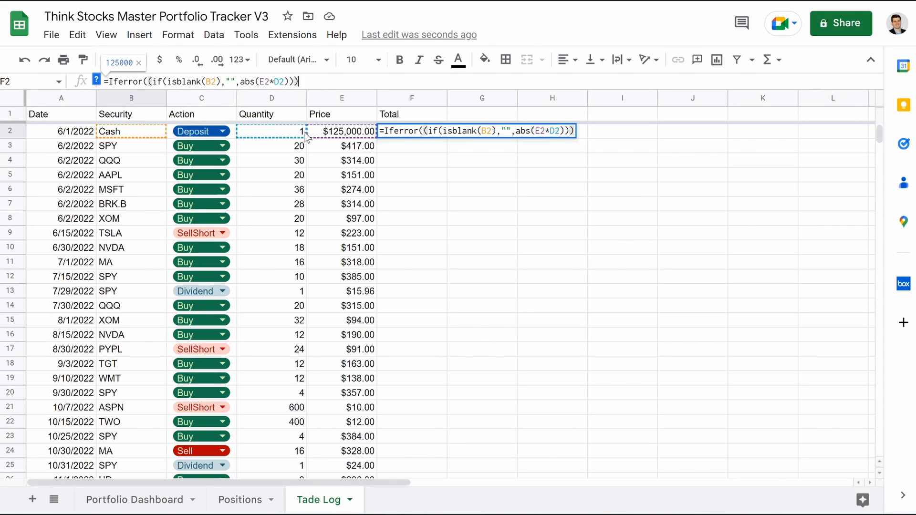
text(,0))
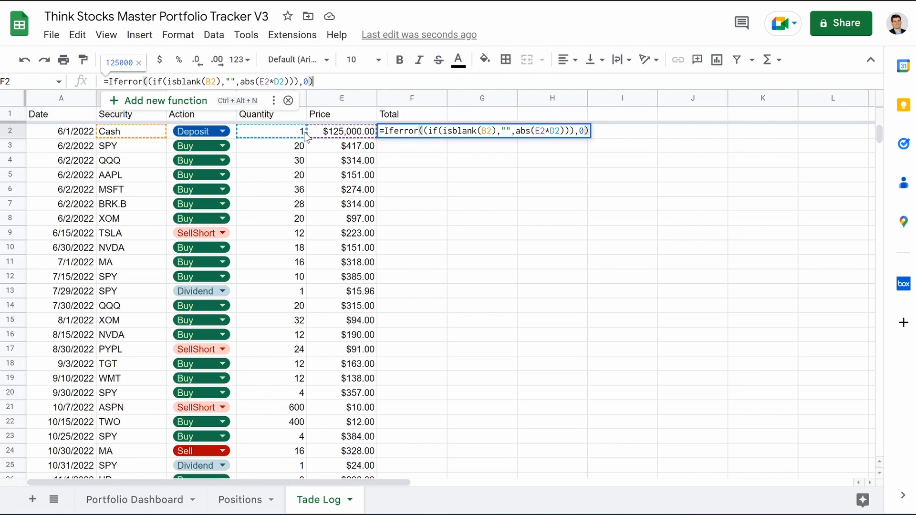
key(Return)
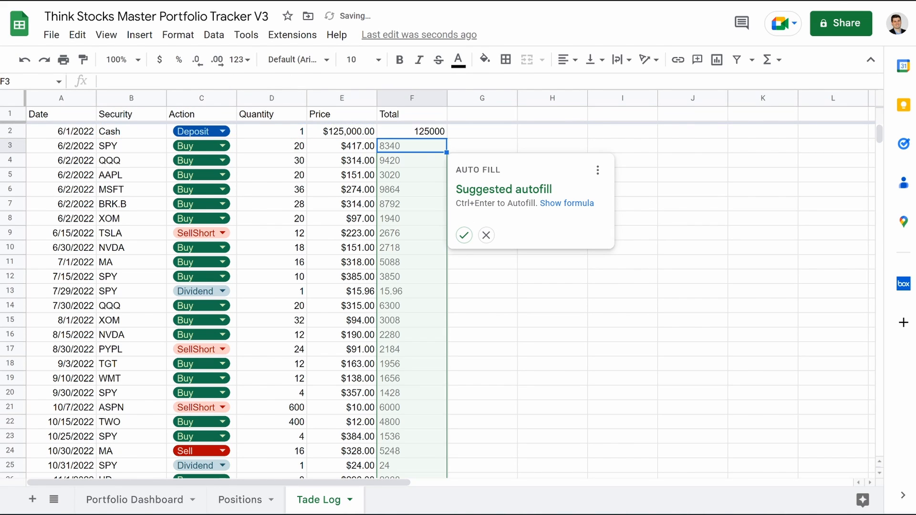
Fill the Total formula down column F from F3 by accepting the suggested autofill.
click(466, 235)
scroll(411, 325, down, 8)
scroll(410, 325, up, 6)
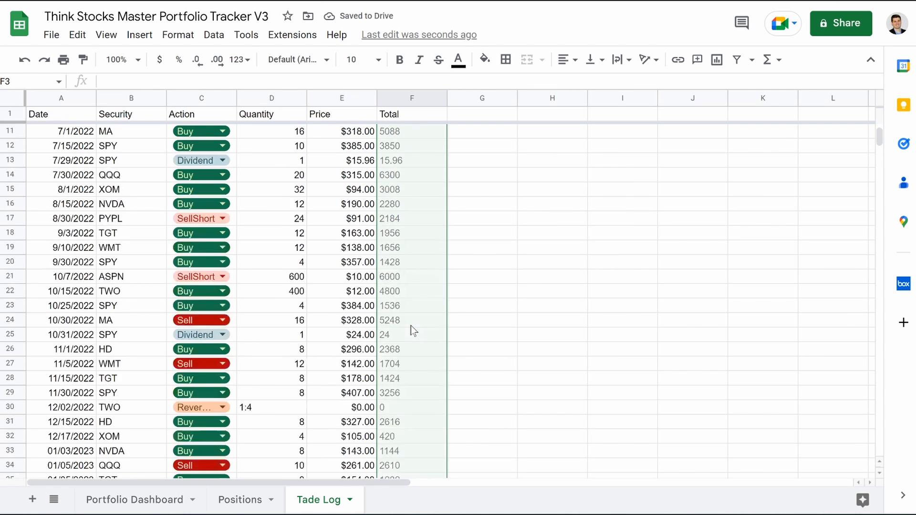
scroll(429, 321, up, 3)
click(466, 235)
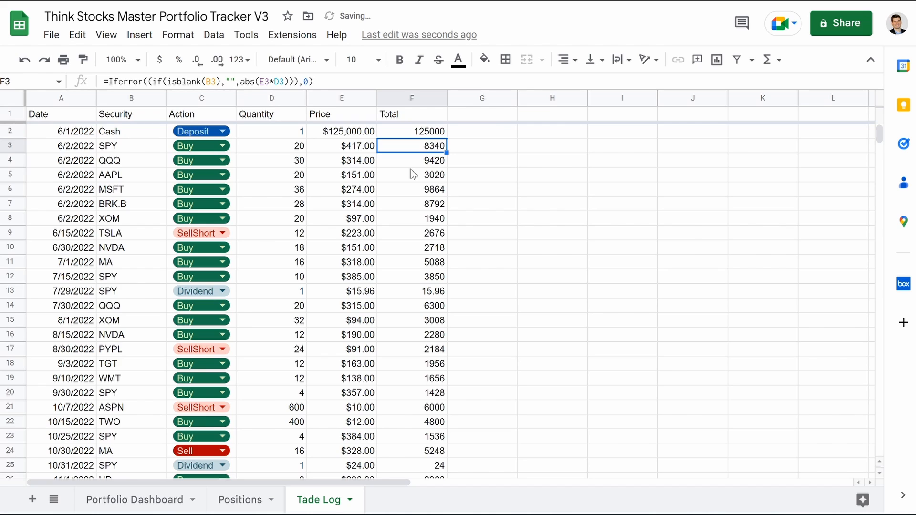
Examine the Total column's formulas in the empty rows below the last trade, from F37 down.
key(ctrl+Down)
click(457, 246)
click(419, 214)
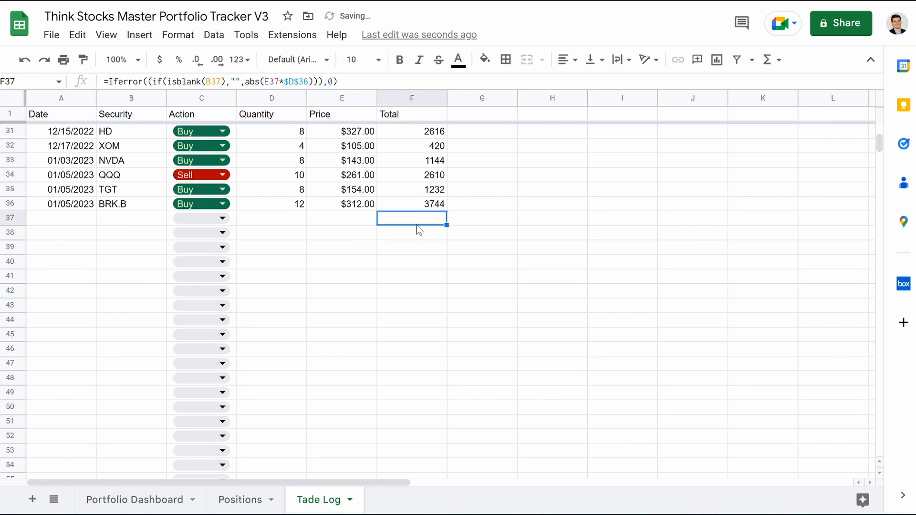
drag(445, 225, 446, 475)
scroll(353, 278, up, 15)
scroll(354, 278, up, 20)
scroll(354, 278, right, 5)
scroll(353, 278, left, 5)
key(Down)
key(Down)
key(Down)
key(Down)
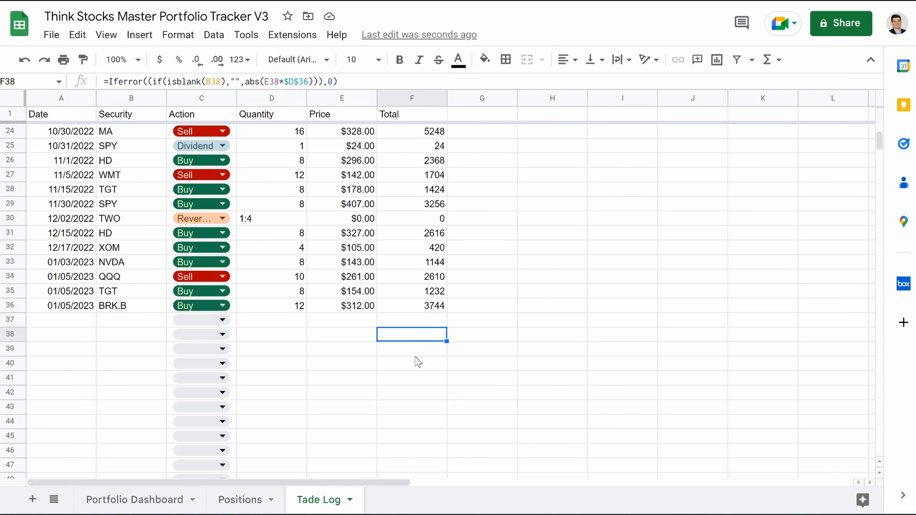
click(415, 408)
scroll(404, 312, up, 5)
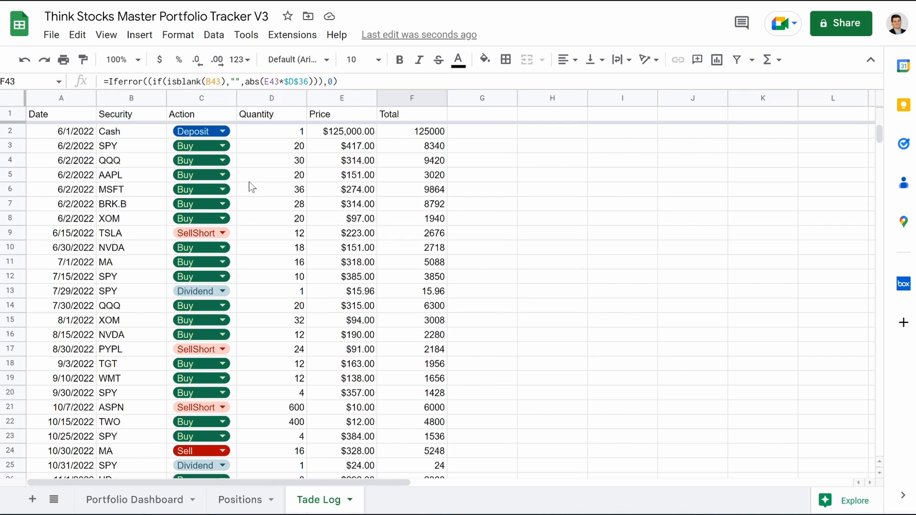
Delete the unused columns G through Z from the trade log.
click(332, 98)
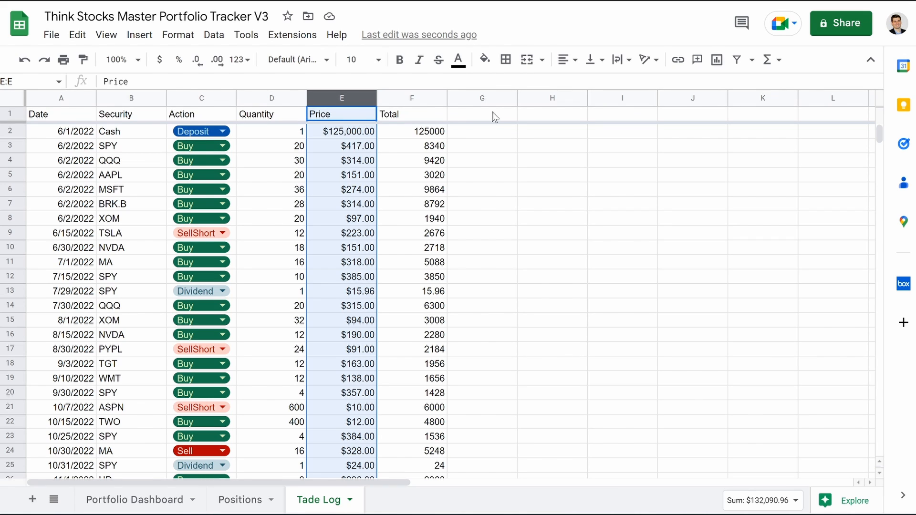
drag(483, 96, 825, 100)
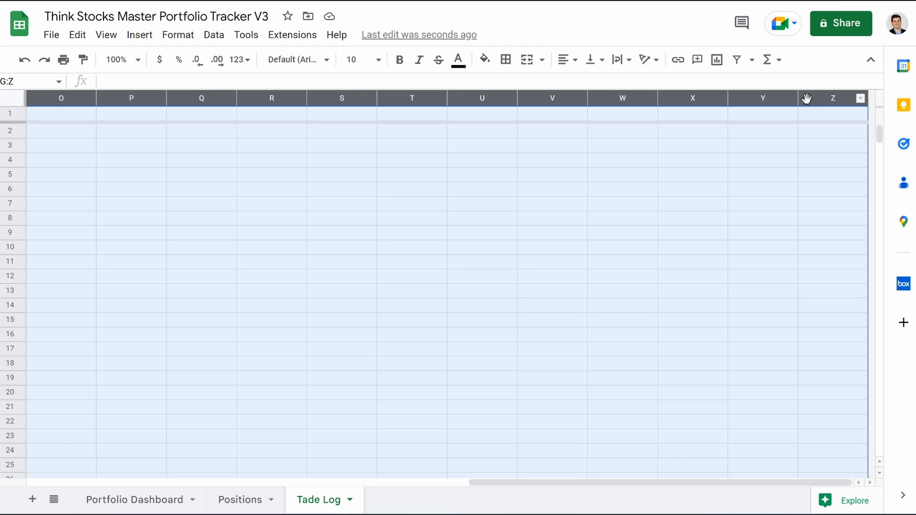
right_click(759, 97)
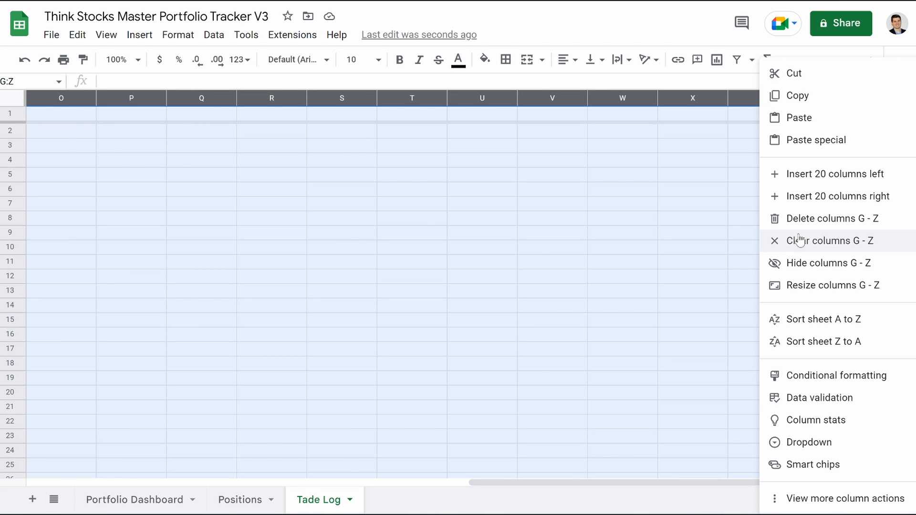
click(802, 217)
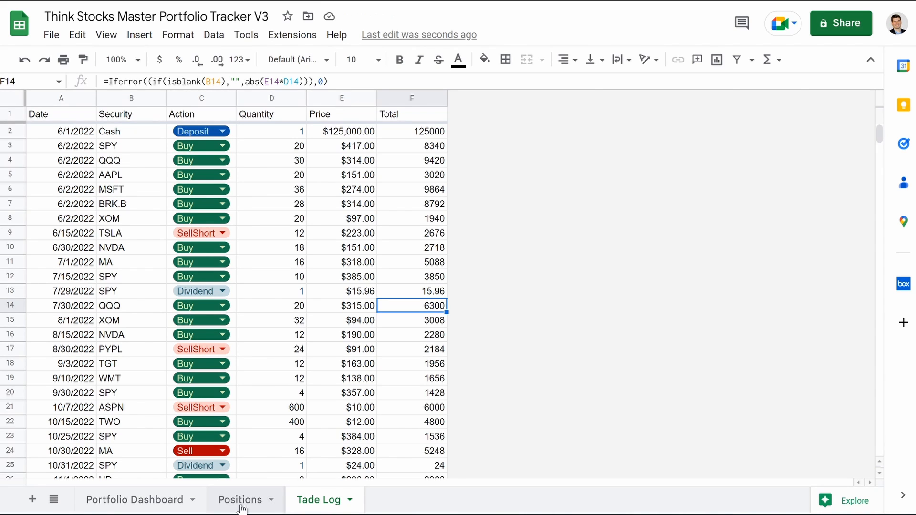
On the Positions sheet, enter the headers Tickers, Positions, Shares and Open Price in cells A1 through D1.
click(240, 501)
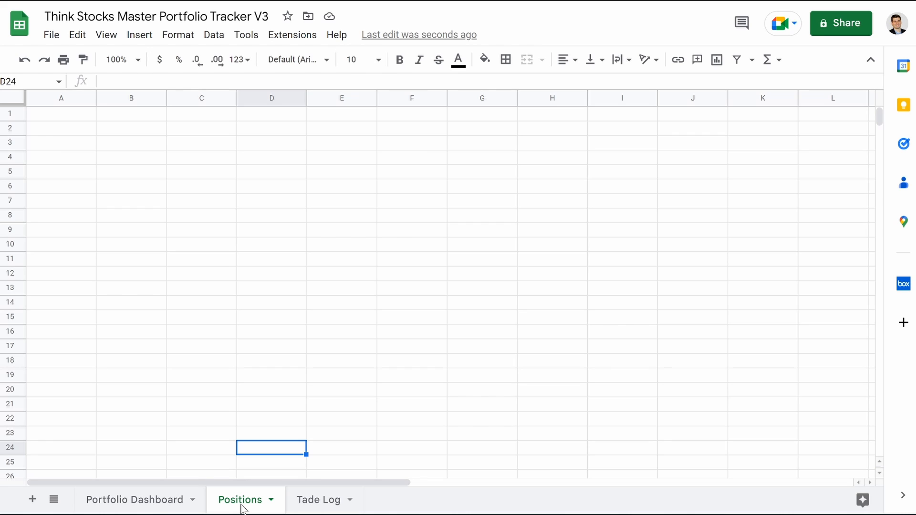
click(56, 121)
text(Tic)
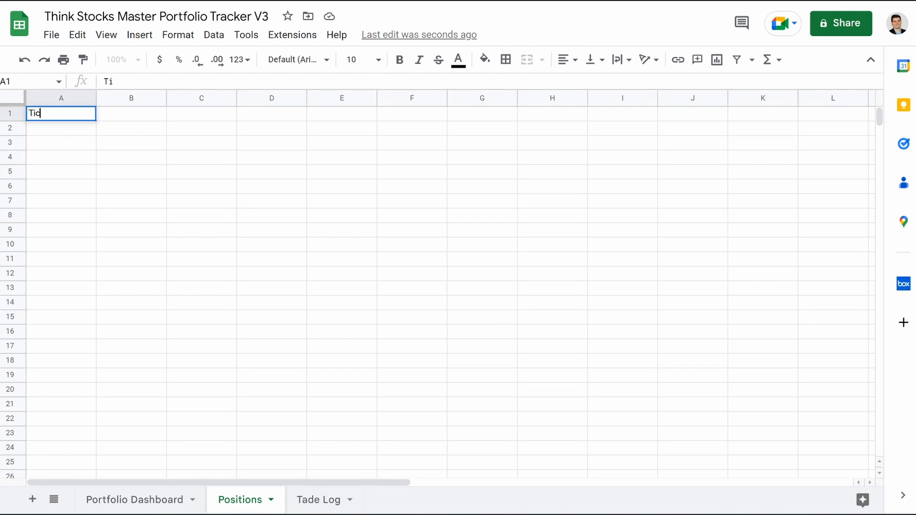
text(kers)
key(Tab)
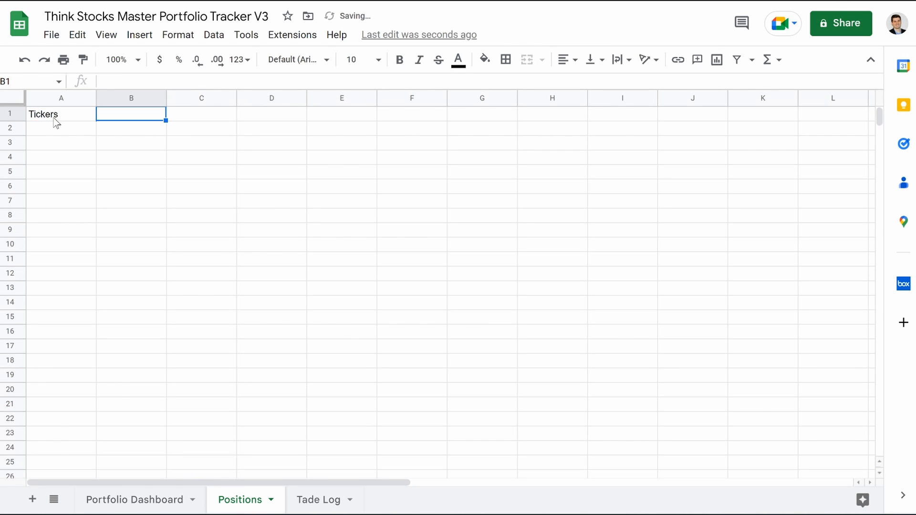
text(Positions)
key(Tab)
text(Shares)
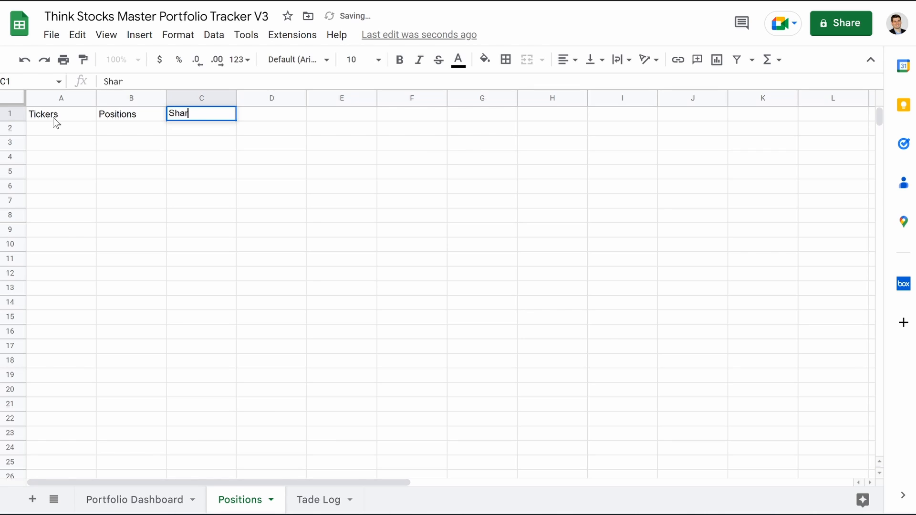
key(Tab)
text(Open Price)
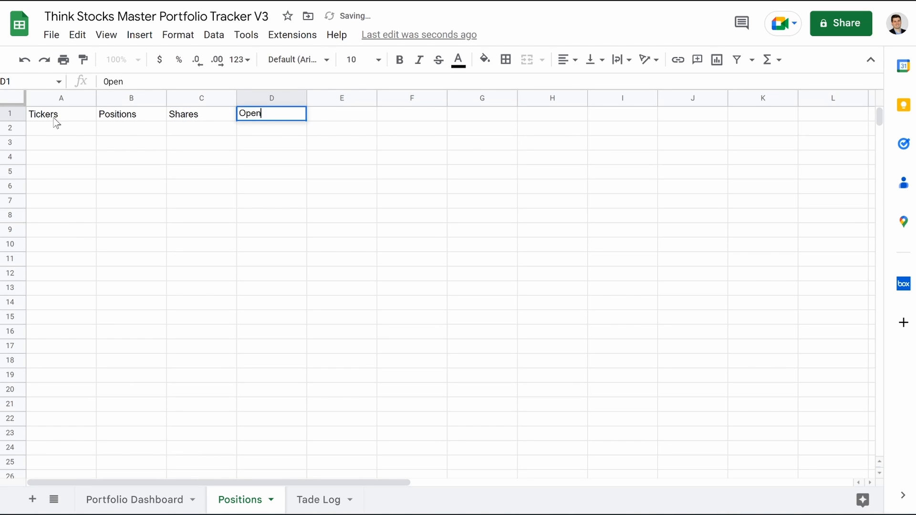
Continue the Positions header row with Market Price, Change % and Change $ in cells E1 through G1.
key(Tab)
text(Market Price)
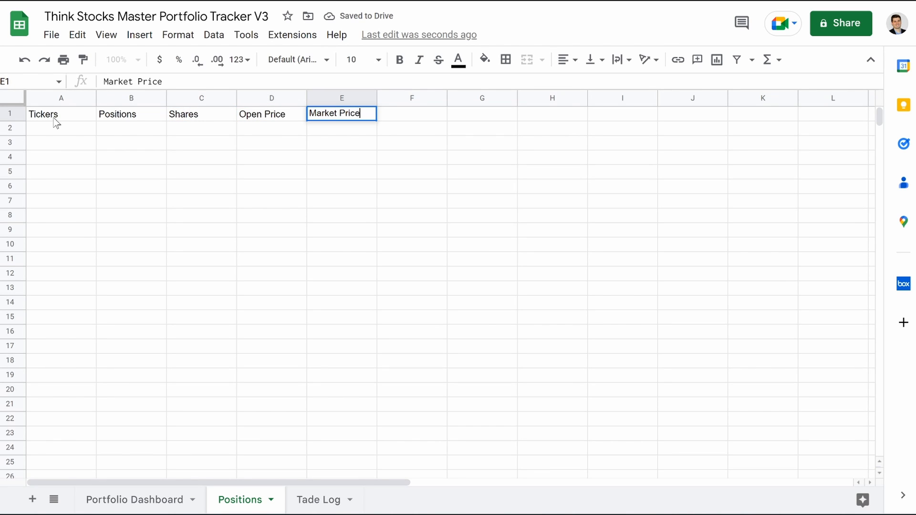
key(Tab)
text(Change %)
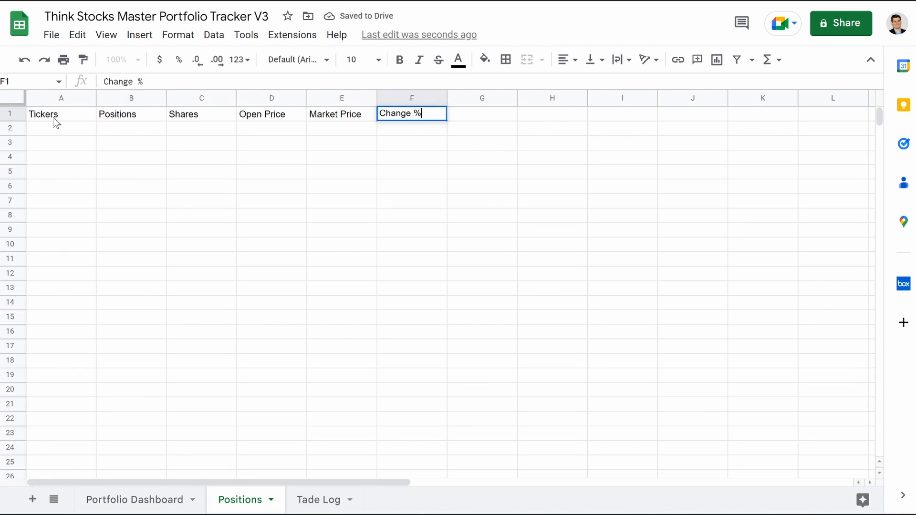
key(Tab)
text(Chan)
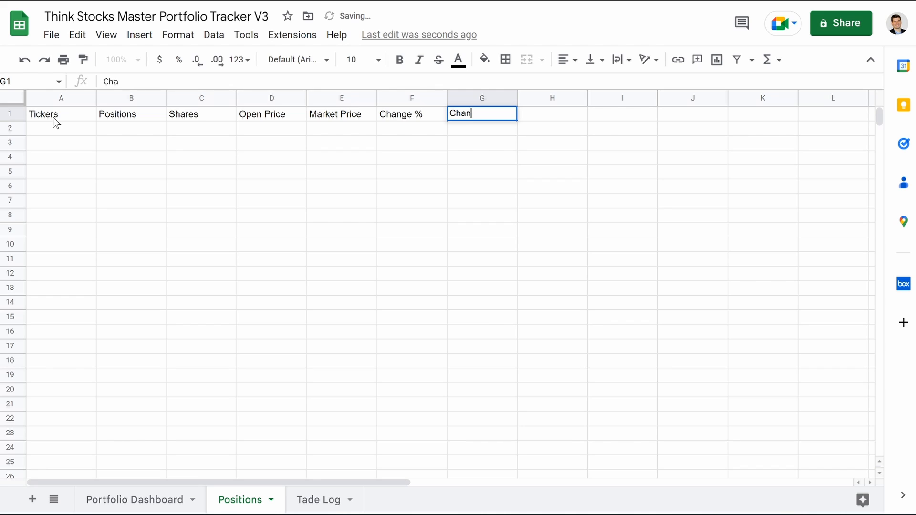
text(ge $)
key(Tab)
Add the headers My Value, My Cost and P&L $ in cells H1 through J1.
text(My Value)
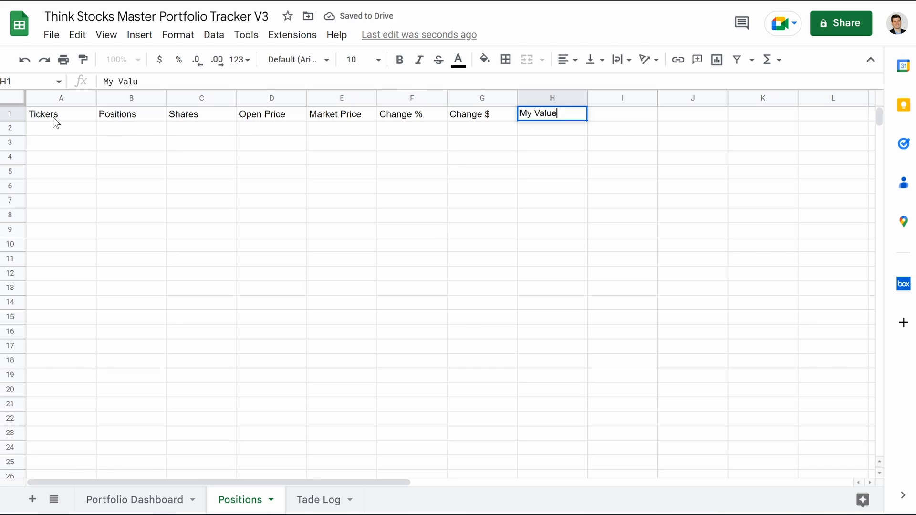
key(Tab)
text(My Cost)
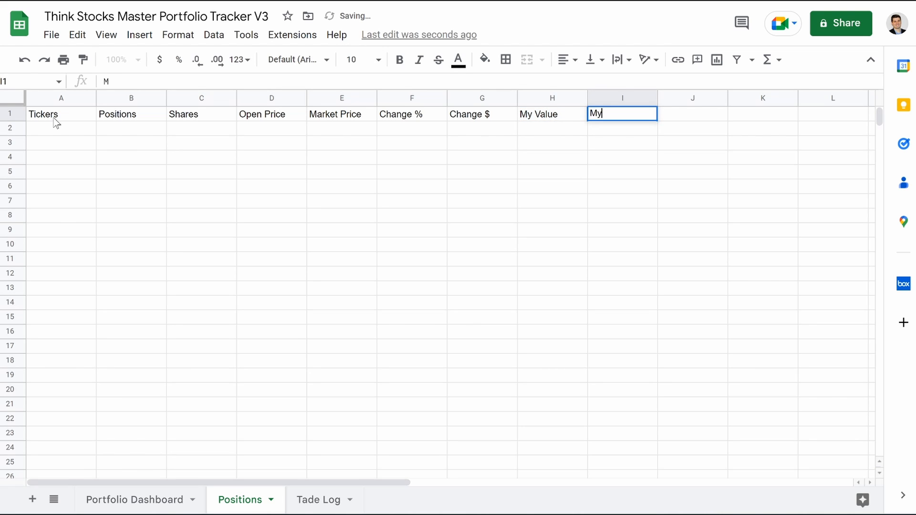
key(Tab)
text(P&L)
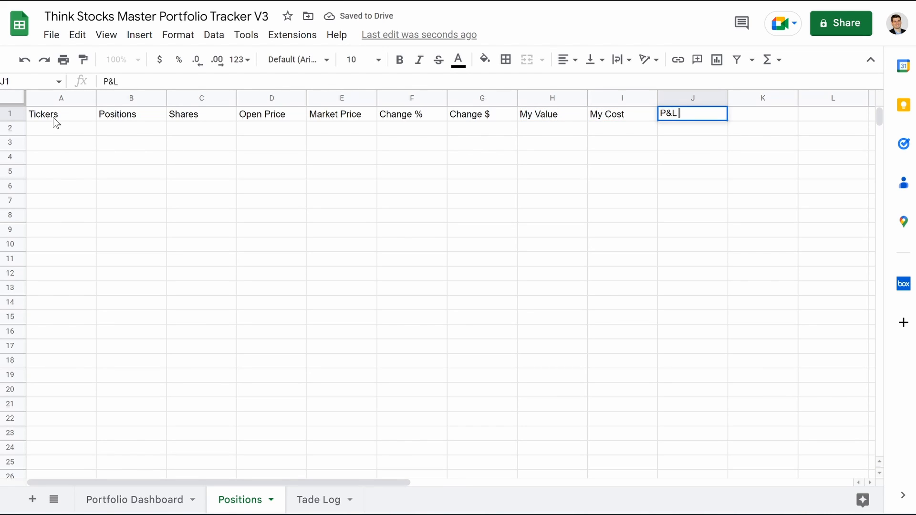
text( $)
key(Tab)
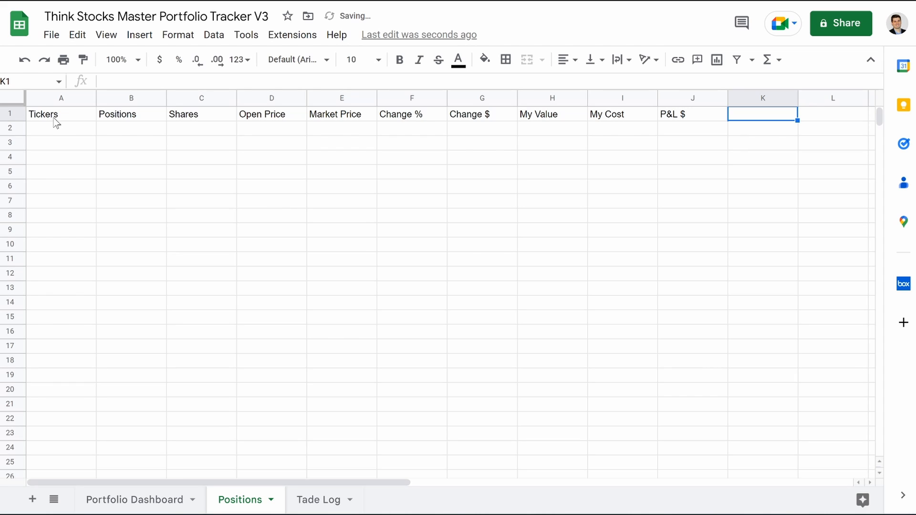
Add the header P&L % in K1 and freeze the header row of the Positions sheet.
text(P&L %)
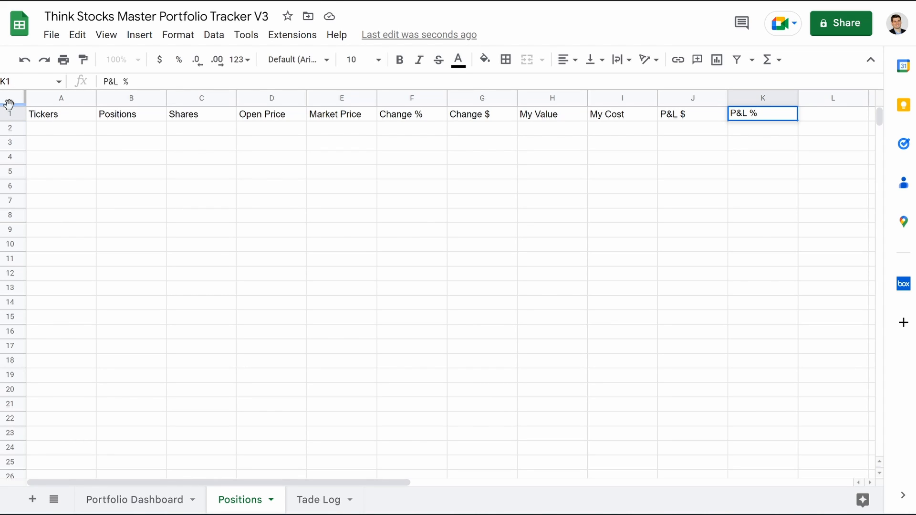
drag(9, 106, 8, 123)
click(107, 202)
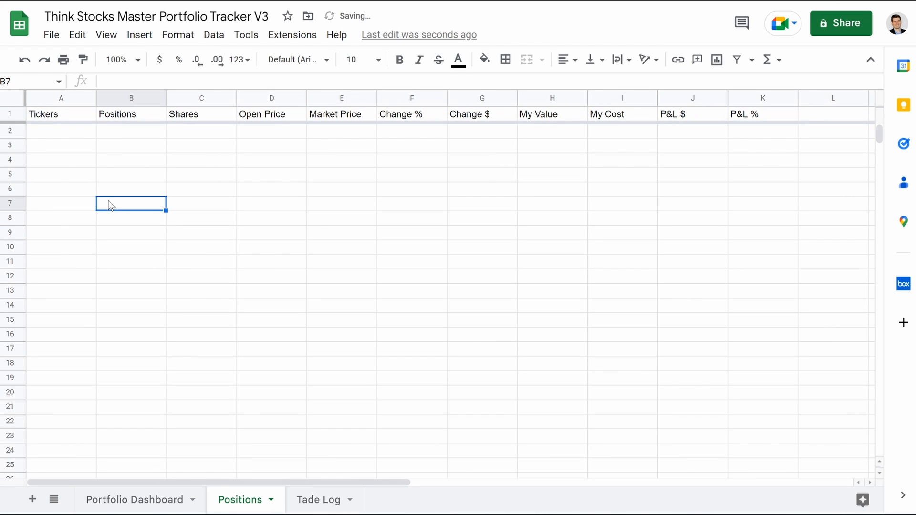
Start a formula in A2 under Tickers that nests the custom function myPositions inside sort: =sort(myPositions(.
click(61, 136)
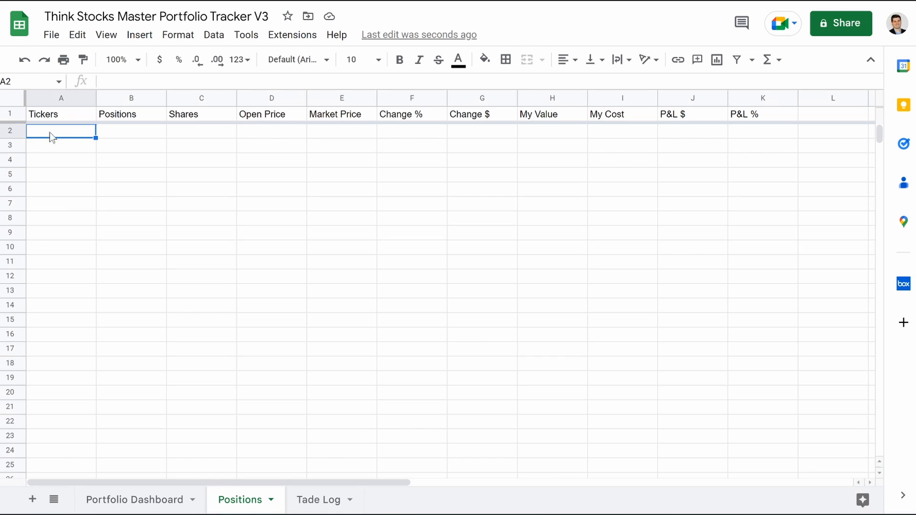
text(=sort)
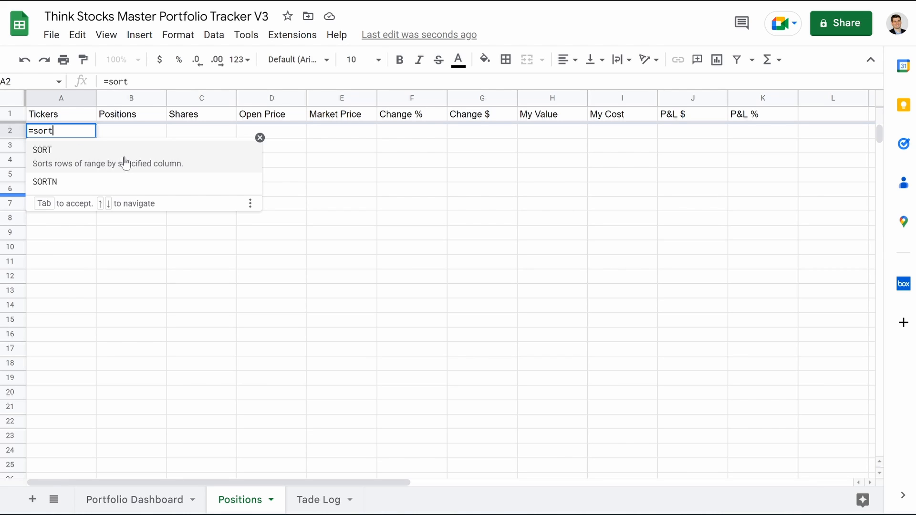
text((m)
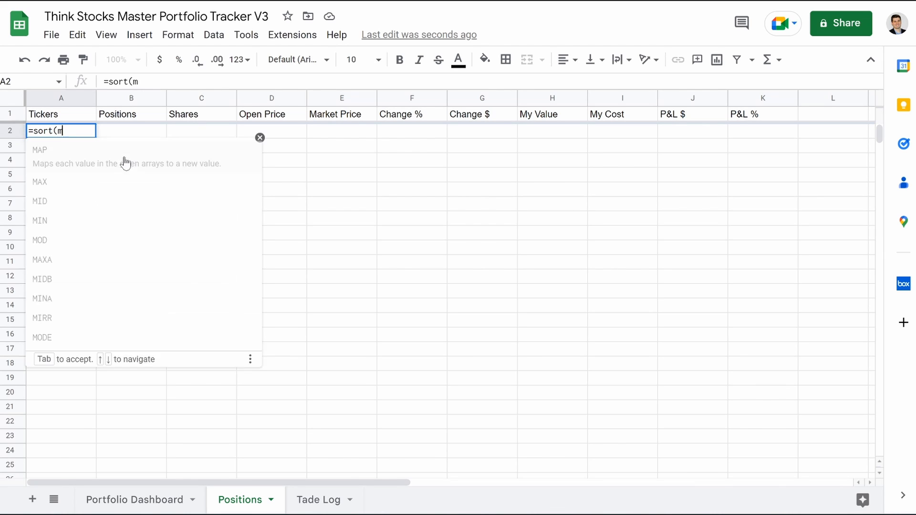
text(yPo)
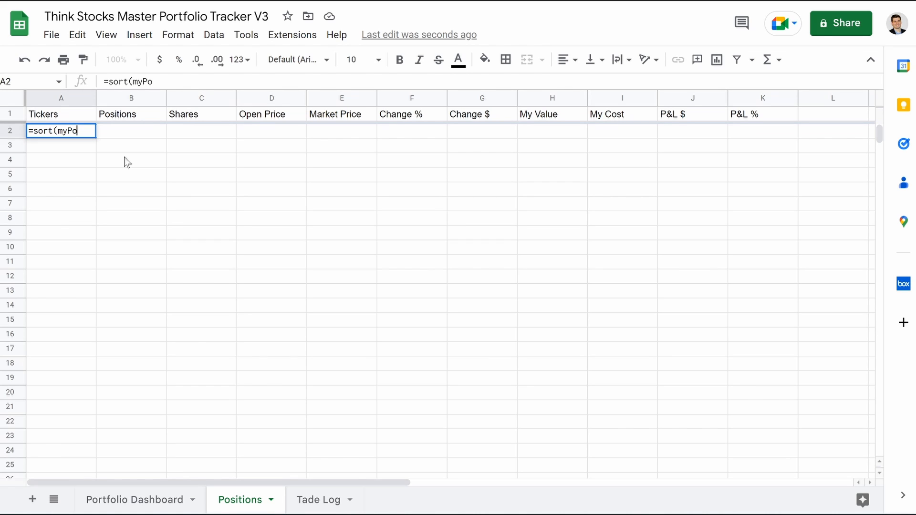
text(sitions()
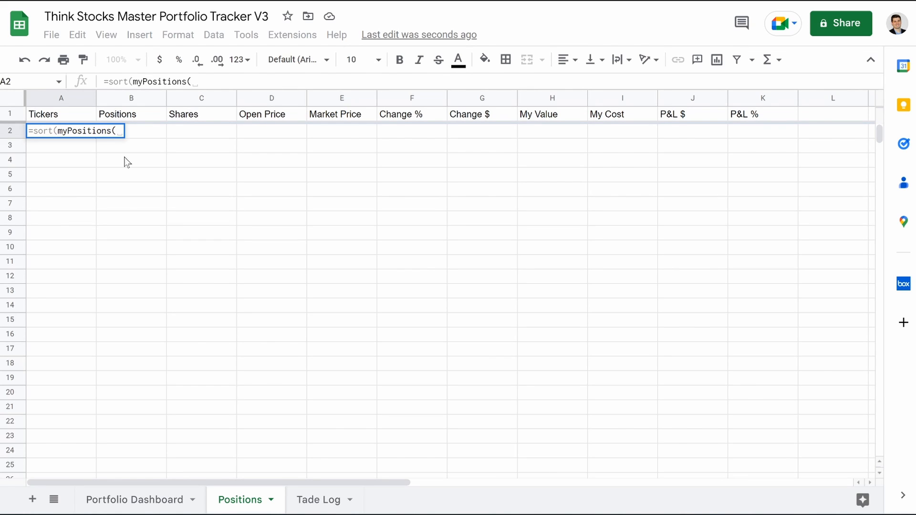
Give myPositions the trade log's open-ended Security column, 'Tade Log'!B2:B, as its first argument.
click(329, 501)
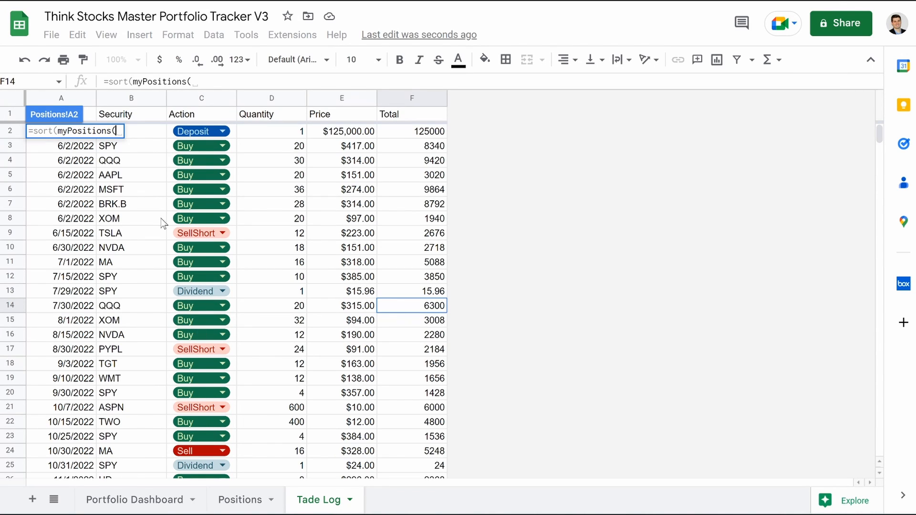
drag(148, 131, 129, 302)
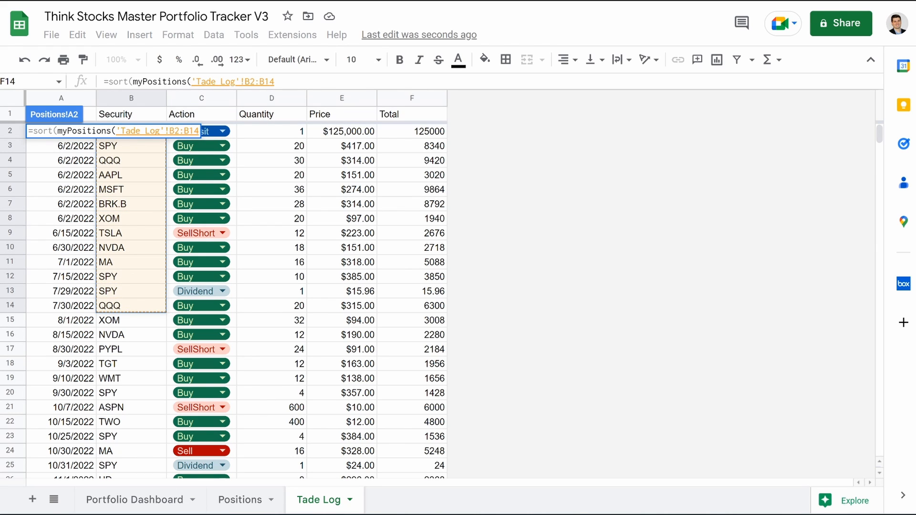
drag(129, 302, 128, 302)
key(BackSpace)
key(BackSpace)
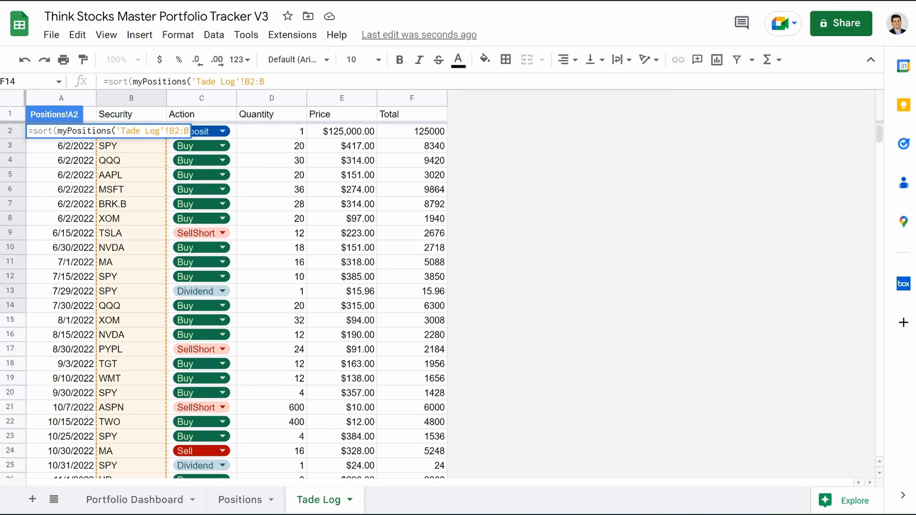
Complete the Positions A2 formula as =sort(myPositions('Tade Log'!B2:B,'Tade Log'!C2:C,'Tade Log'!D2:D,'Tade Log'!E2:E)).
scroll(125, 283, down, 20)
scroll(125, 283, up, 20)
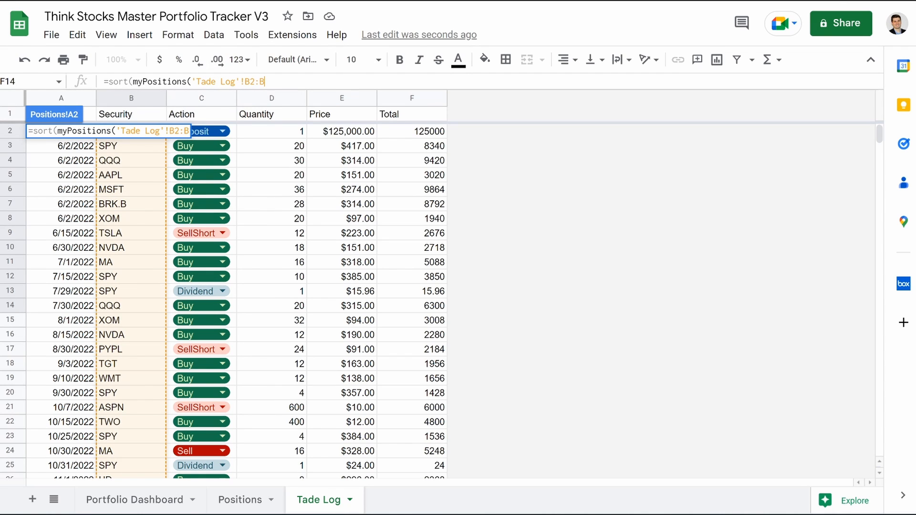
text(,)
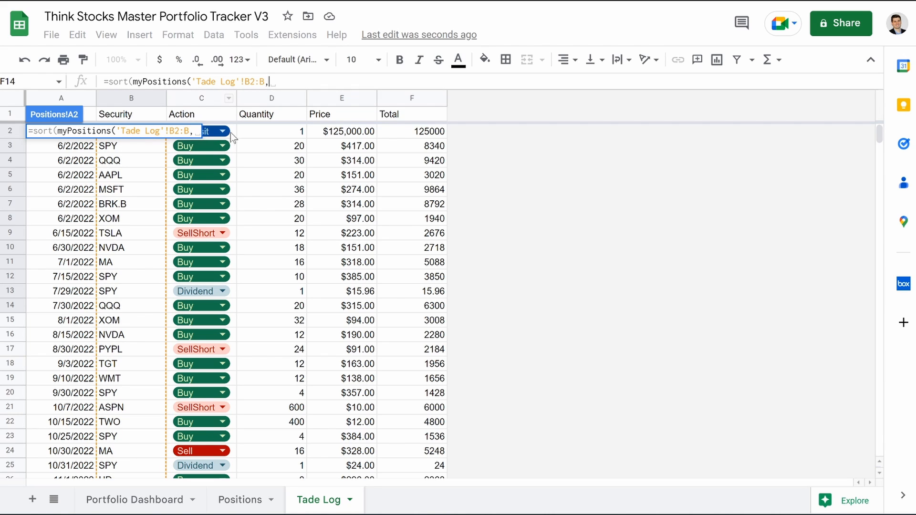
drag(235, 139, 235, 190)
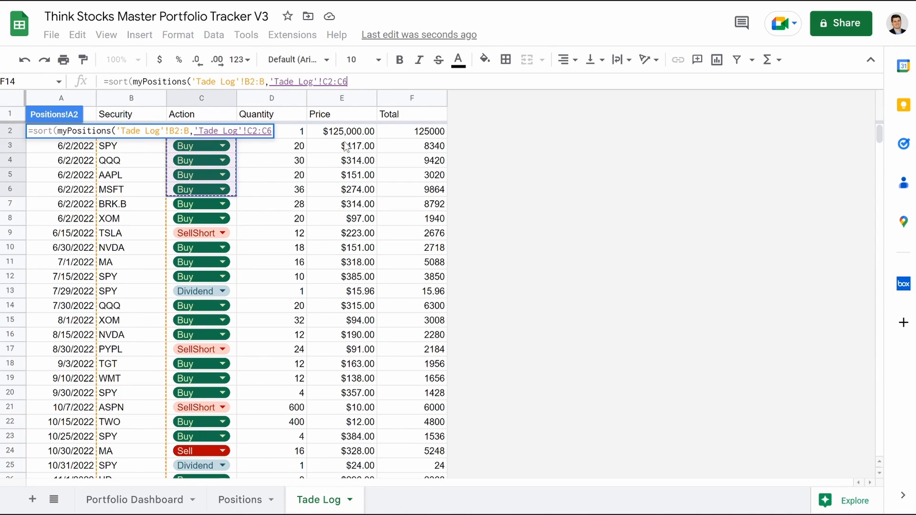
key(BackSpace)
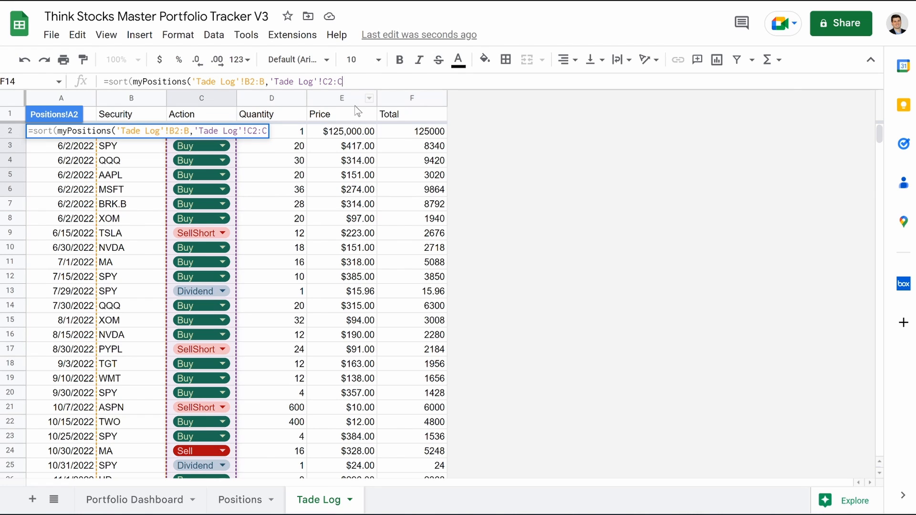
text(,)
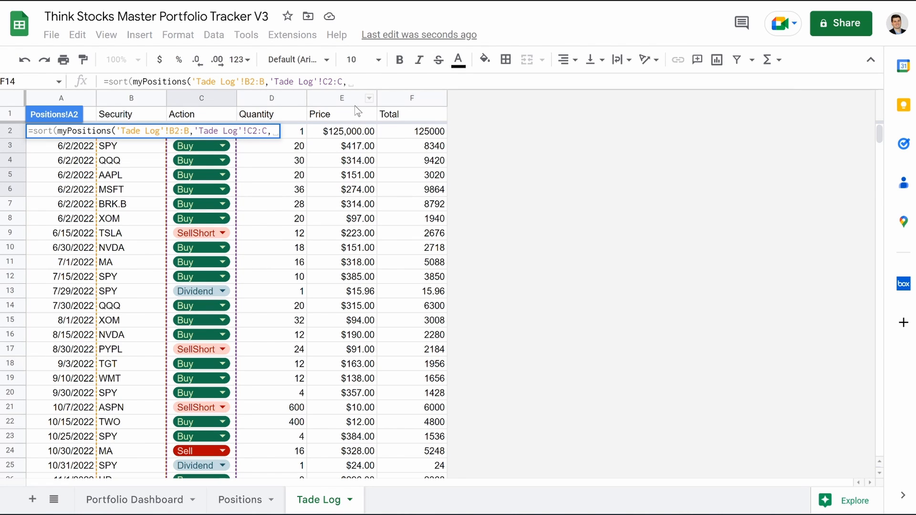
text('Tade Log'!D2:D)
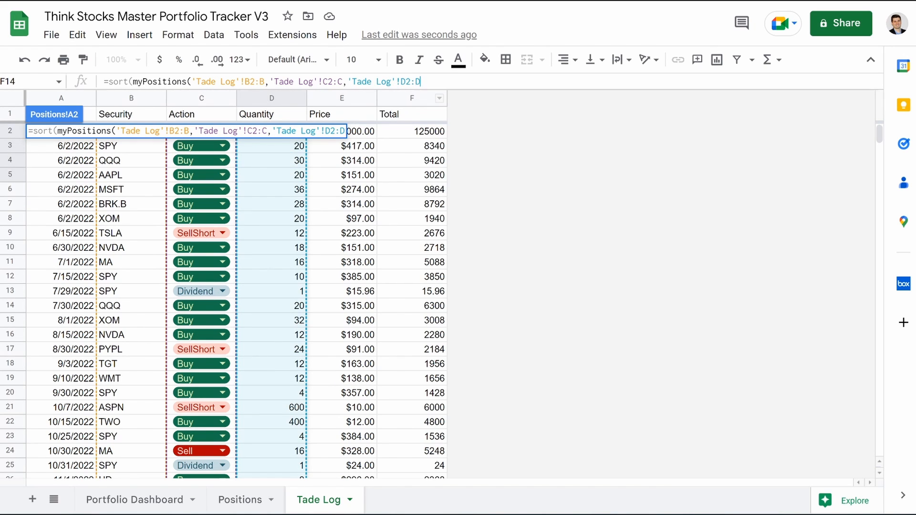
text(,)
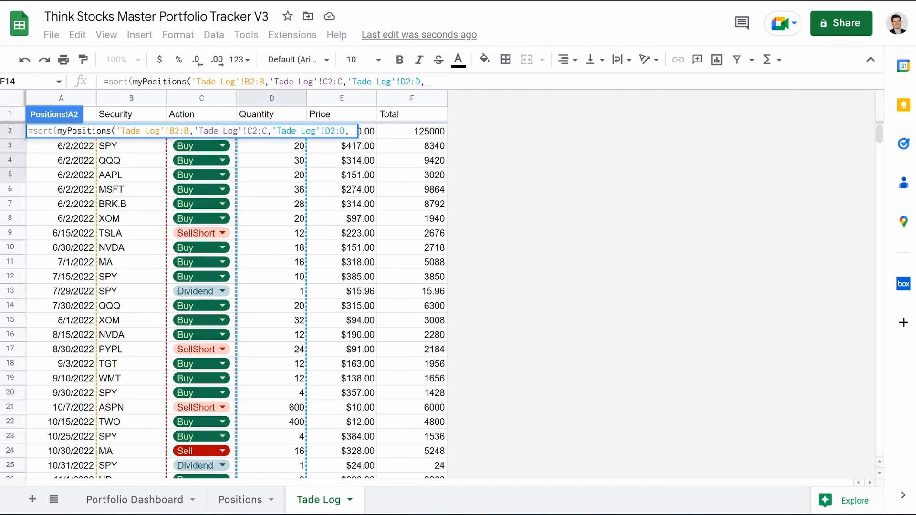
text('Tade Log'!E2:E)
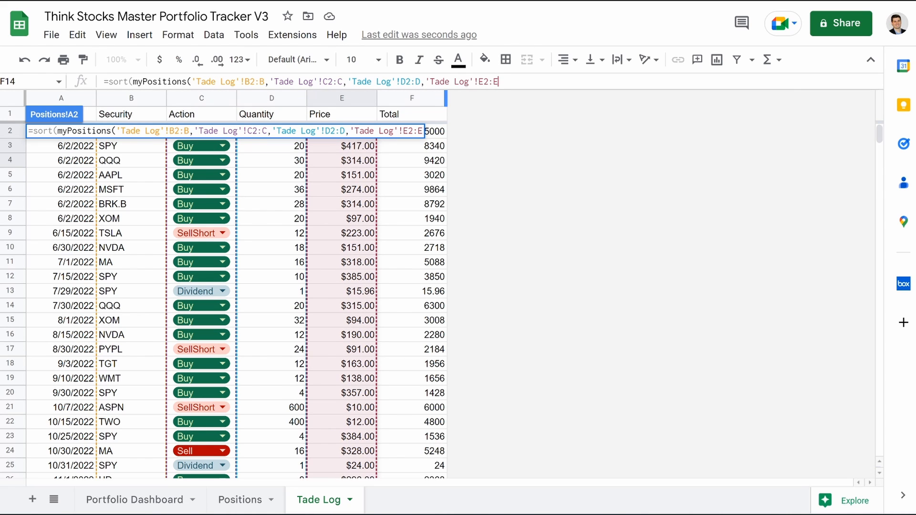
text()))
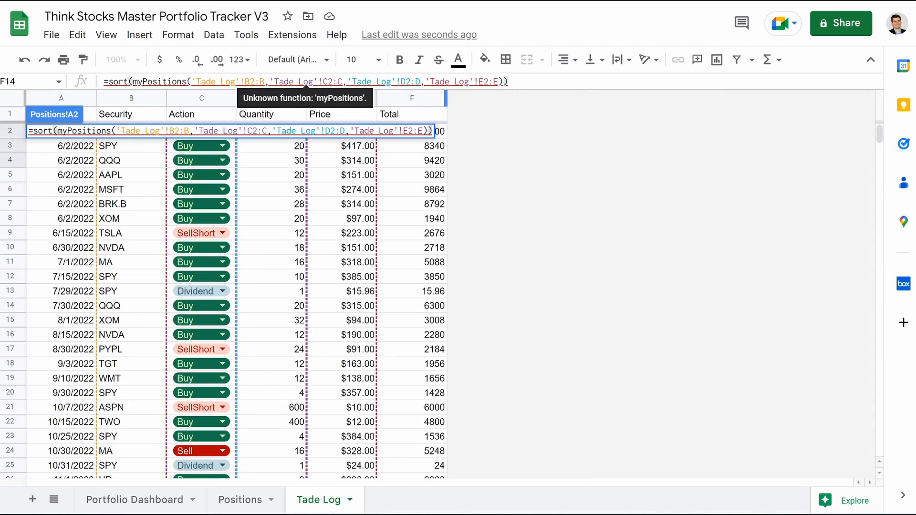
key(Return)
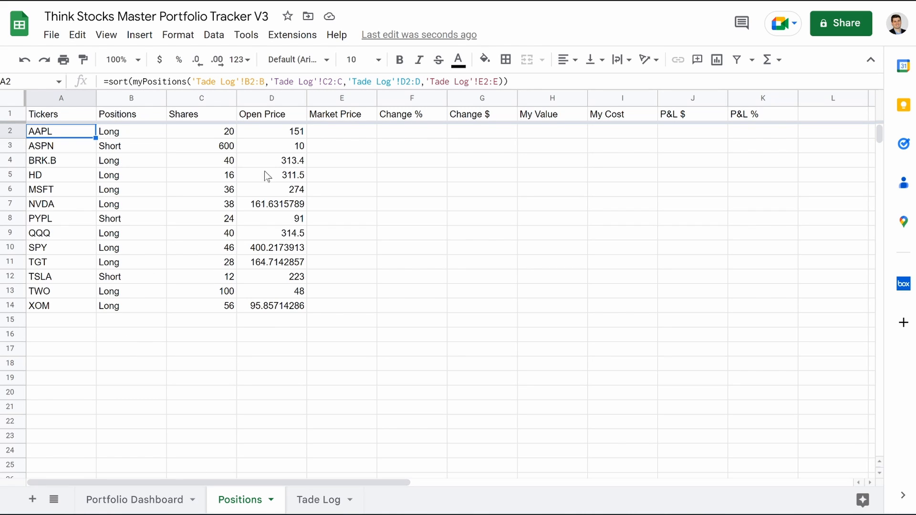
Format the Open Price column as currency and centre-align columns A through K.
click(273, 99)
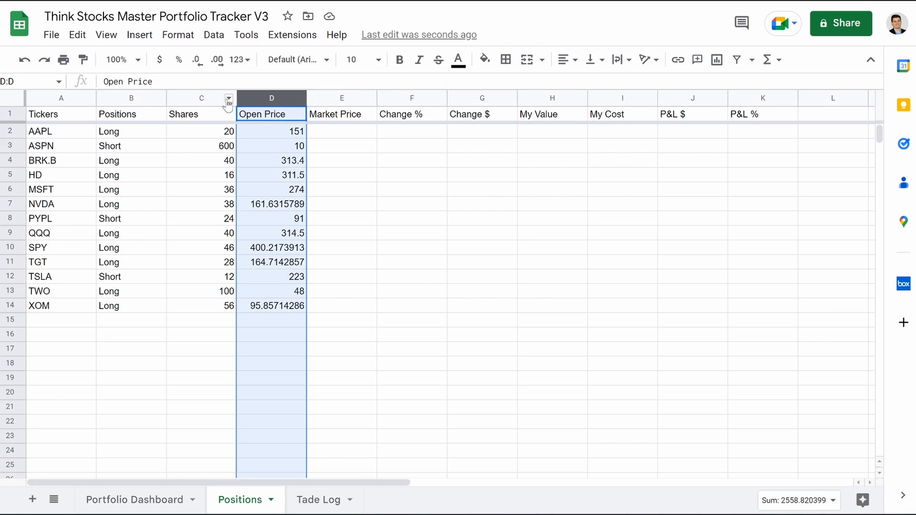
click(157, 68)
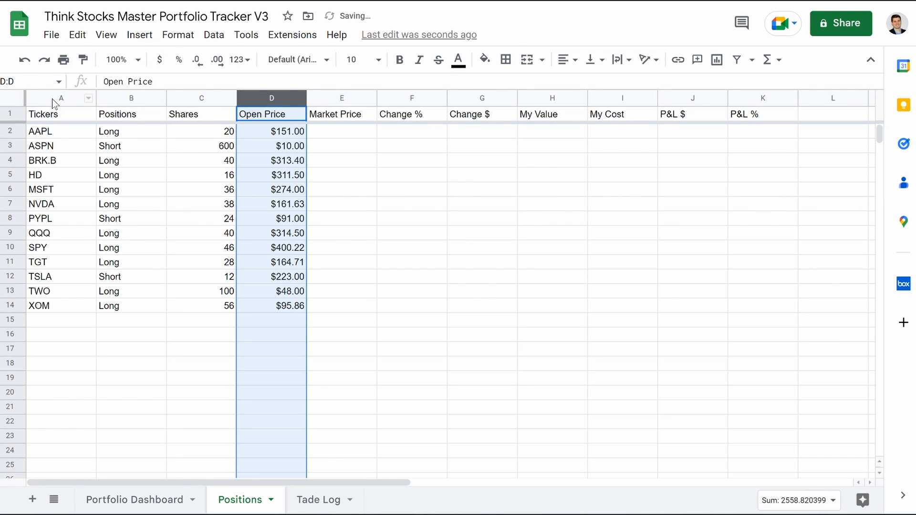
drag(53, 99, 274, 99)
drag(333, 118, 757, 116)
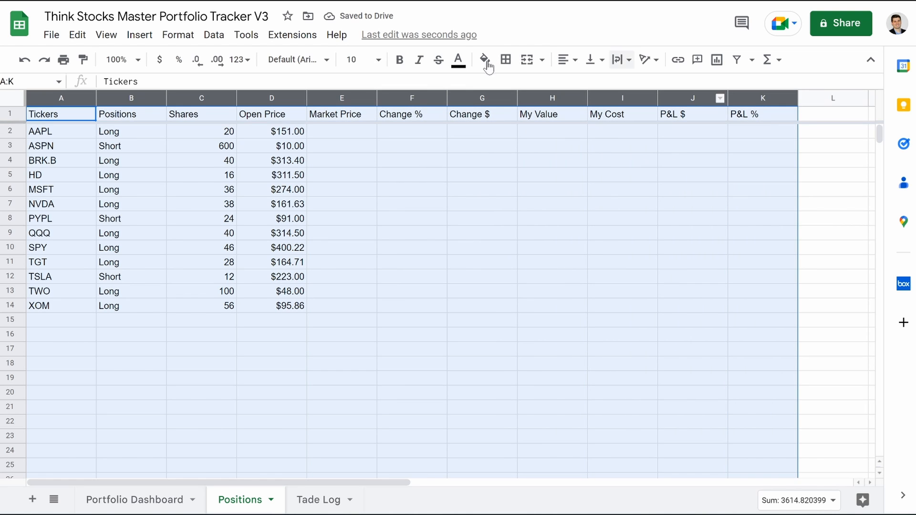
click(559, 62)
click(582, 84)
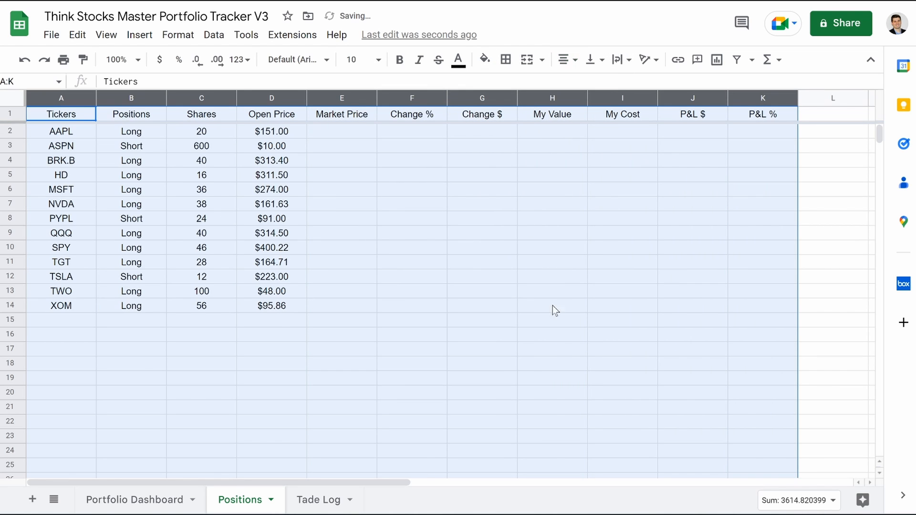
click(383, 300)
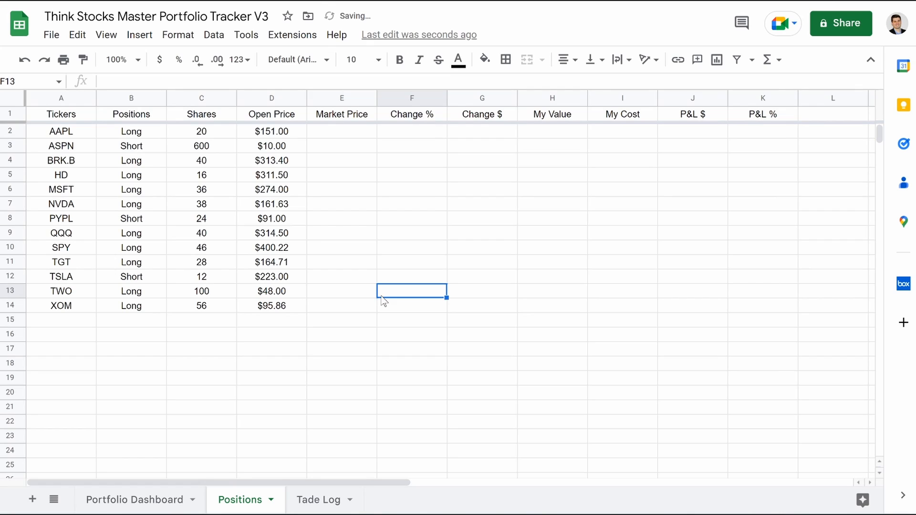
Start a Market Price formula in E2 that returns an empty string when the ticker is blank: =if(isblank(A2),"".
click(341, 133)
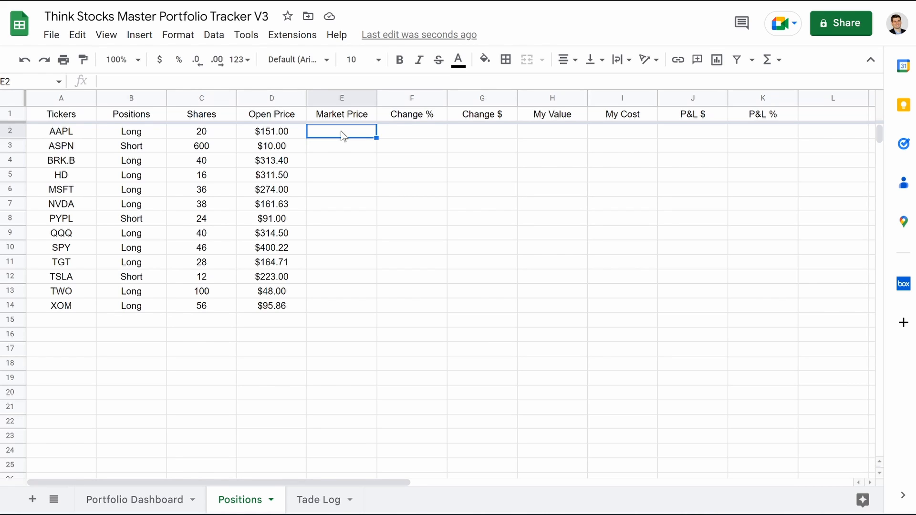
text(=if)
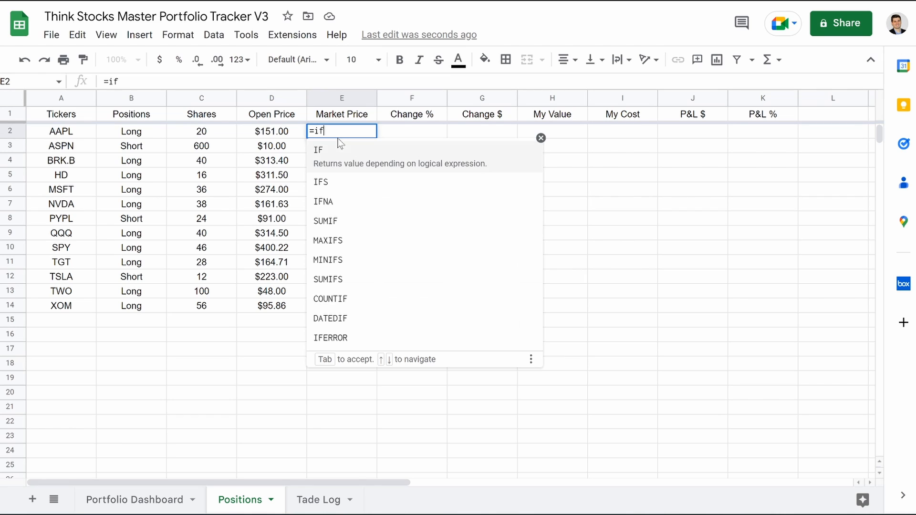
text(()
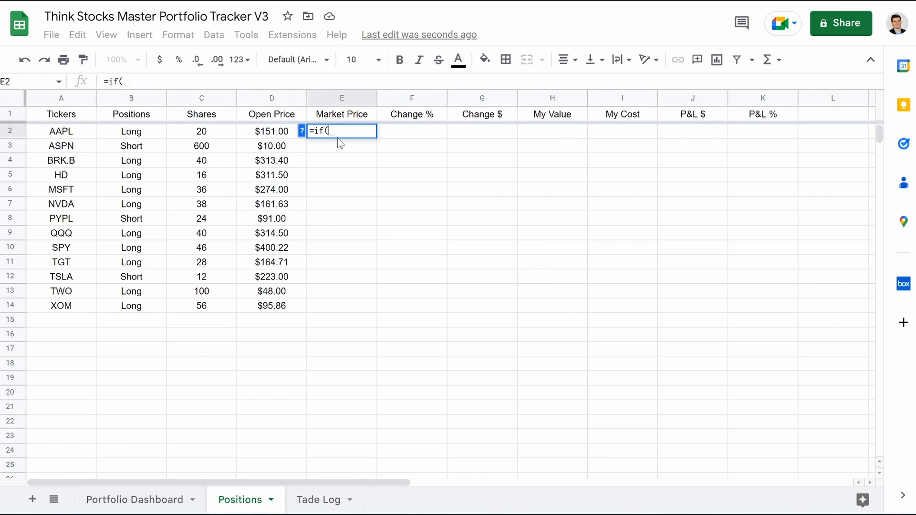
text(isbaln)
key(BackSpace)
key(BackSpace)
key(BackSpace)
text(lank)
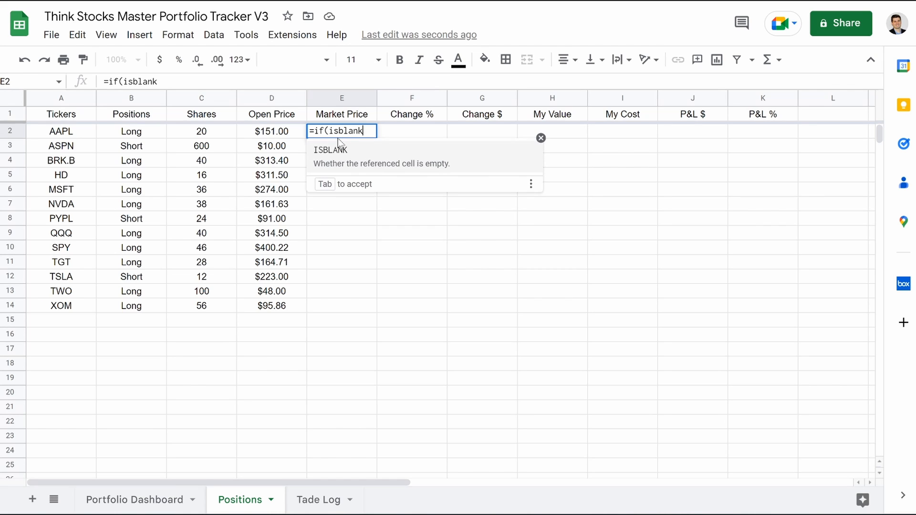
text(()
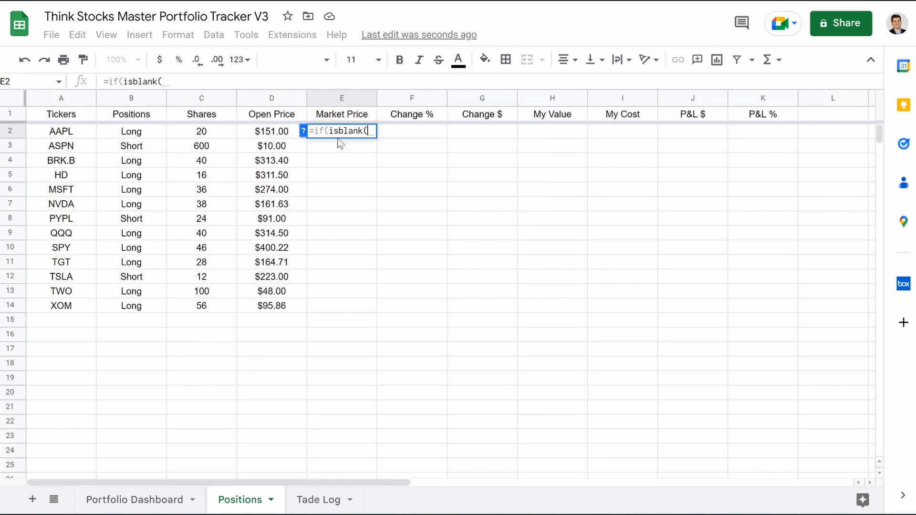
click(67, 133)
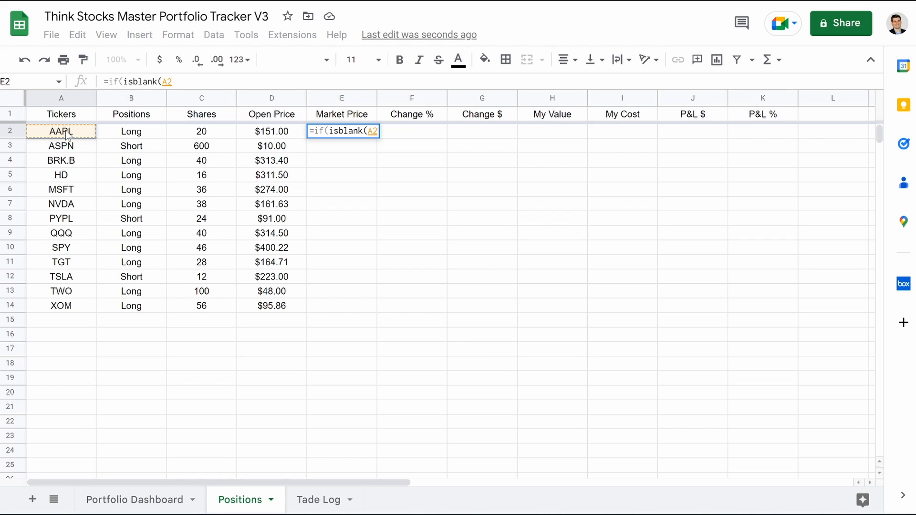
text(),"")
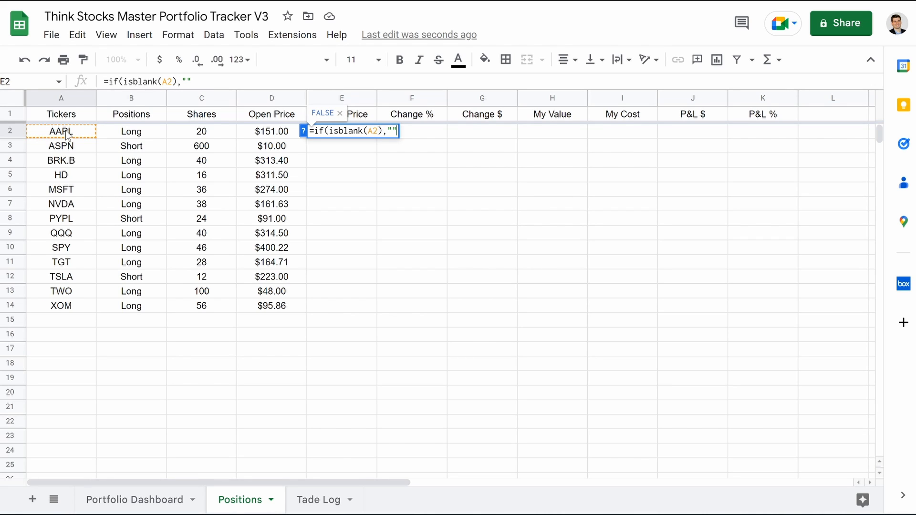
Finish the E2 formula with GOOGLEFINANCE(A2) as the non-blank result and fill it down the Market Price column.
text(,Goog)
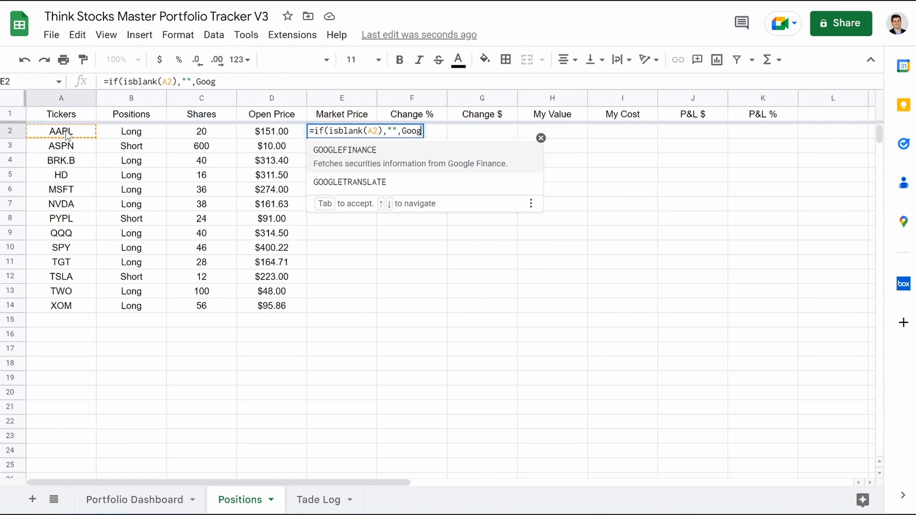
key(Tab)
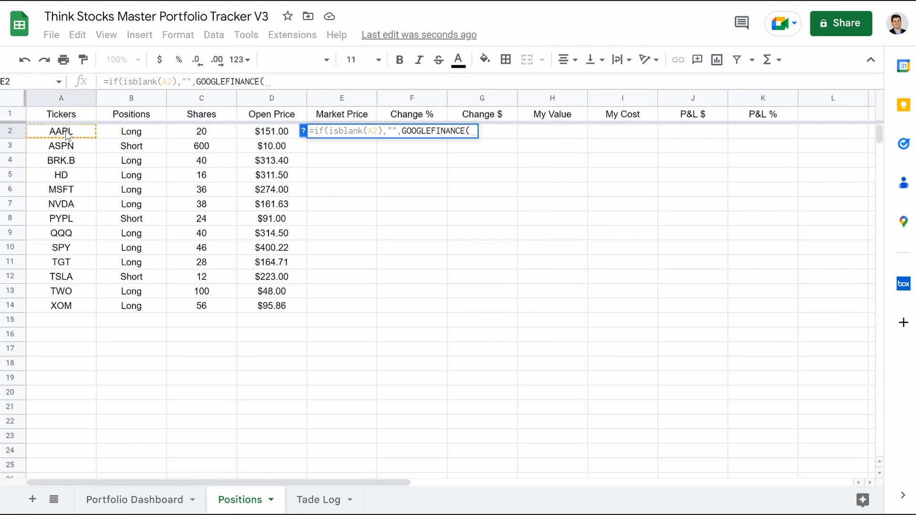
click(68, 137)
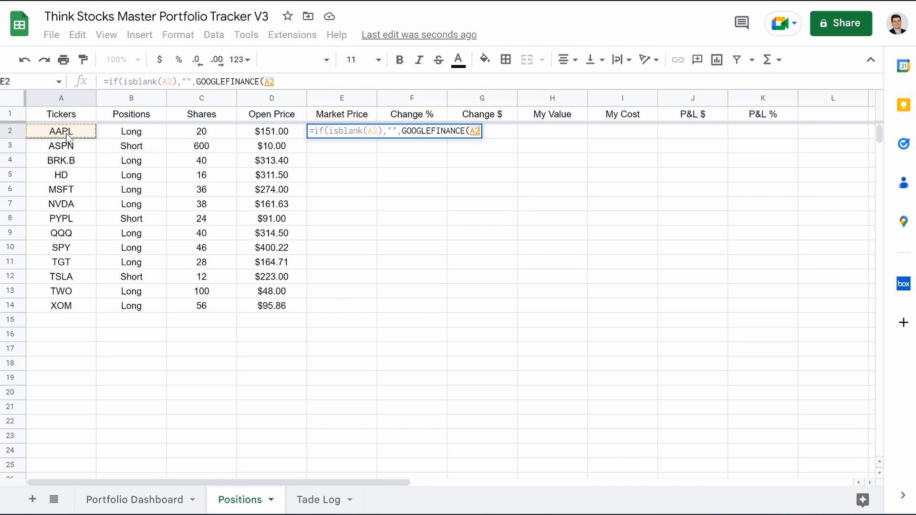
text()))
key(Return)
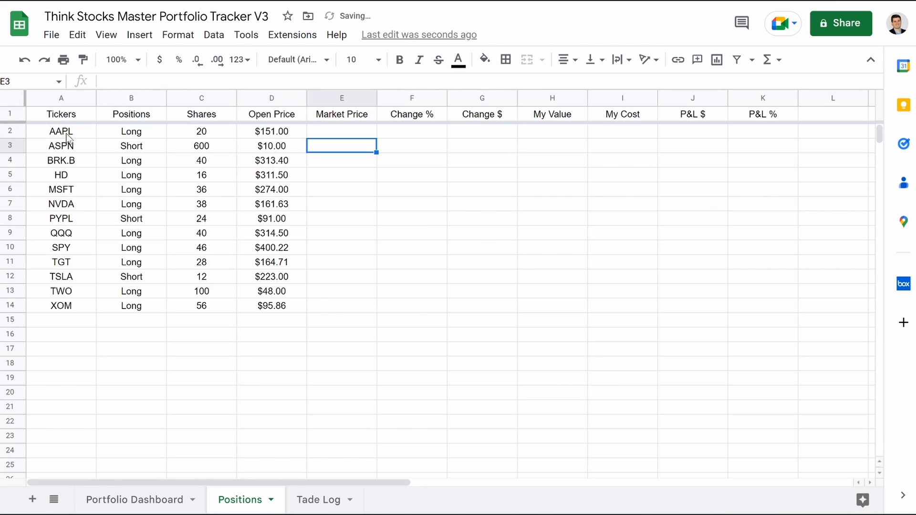
click(340, 135)
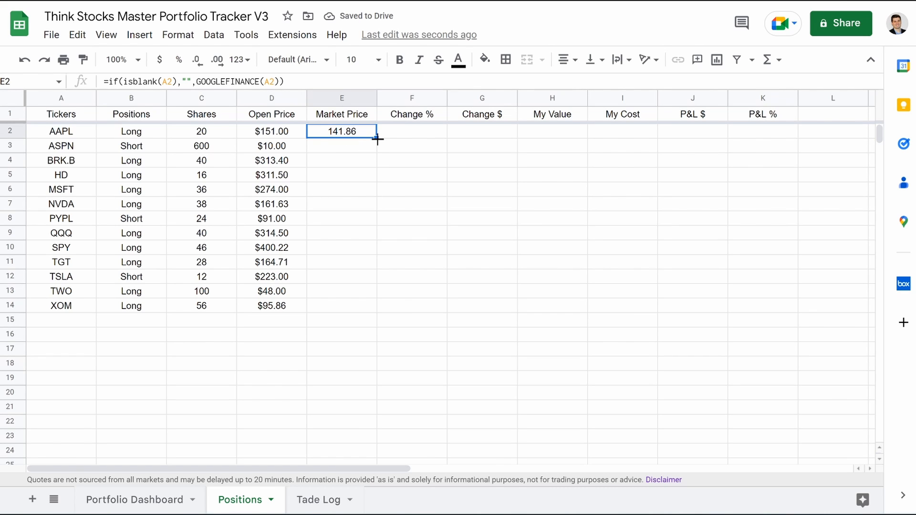
drag(377, 139, 319, 151)
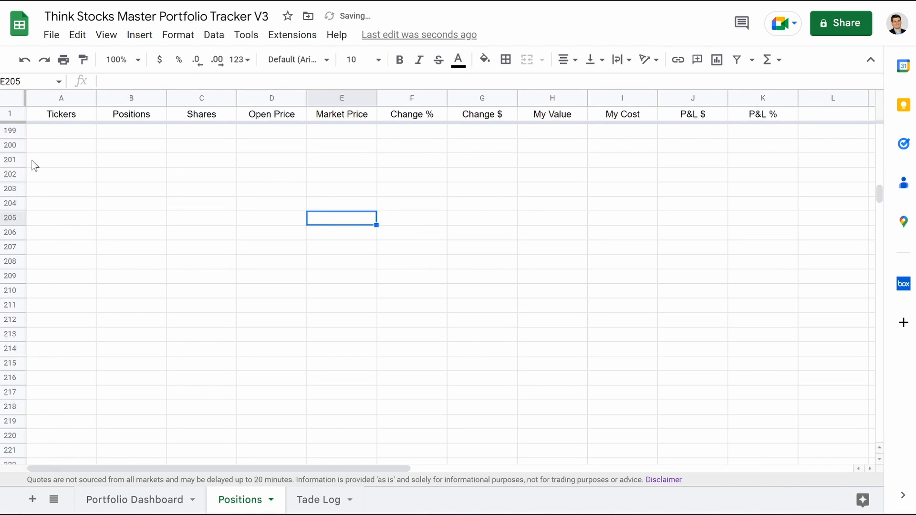
Delete rows 201 to 1000 from the Positions sheet.
drag(12, 160, 15, 462)
right_click(14, 461)
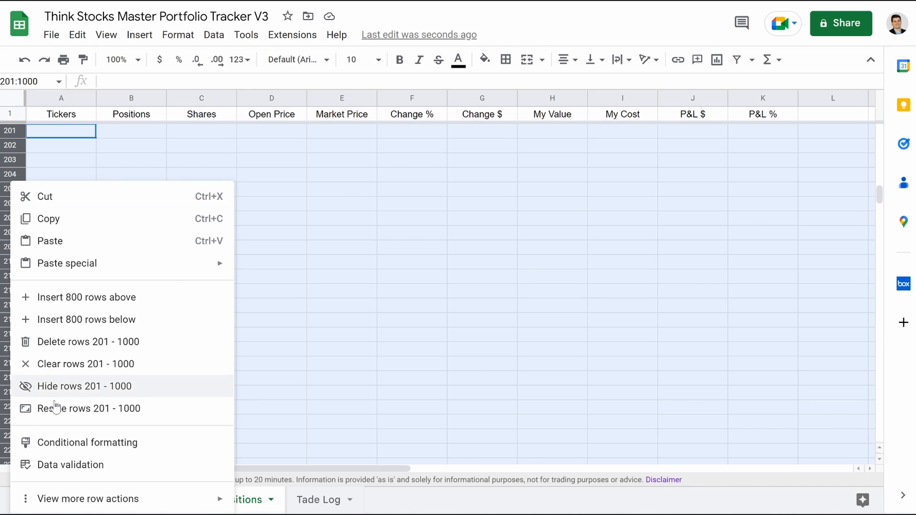
click(60, 350)
click(203, 367)
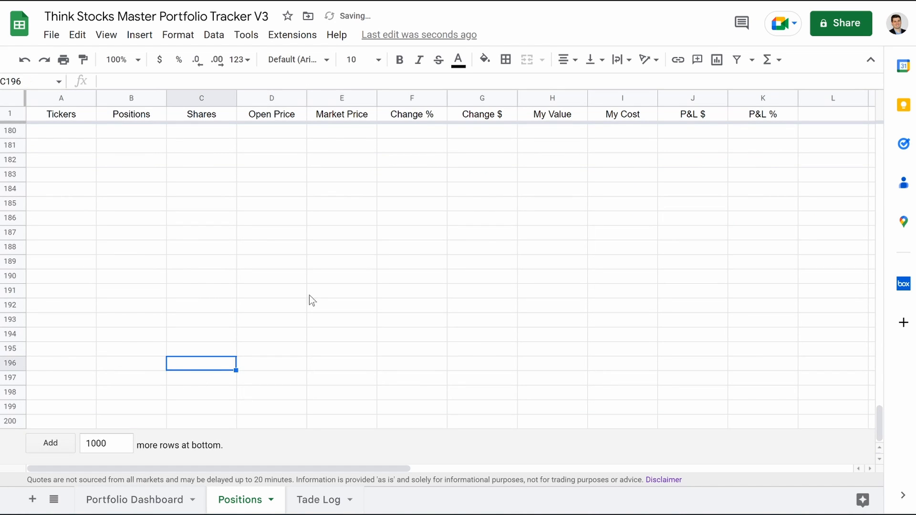
scroll(309, 295, up, 20)
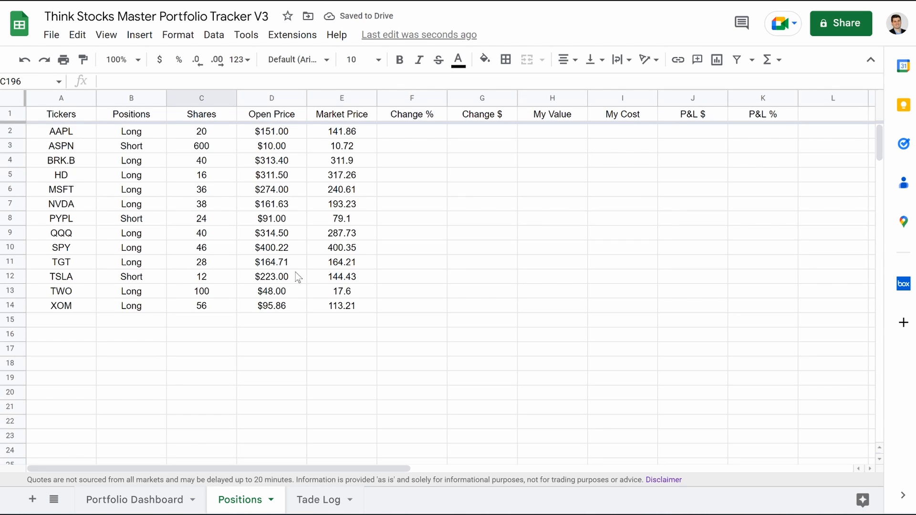
Open cell F2, the first cell under Change %, for editing.
click(422, 131)
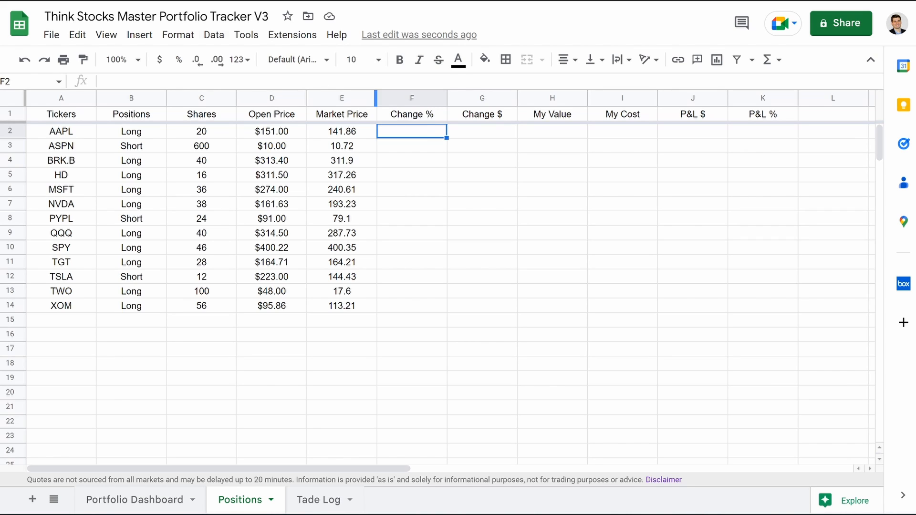
key(Return)
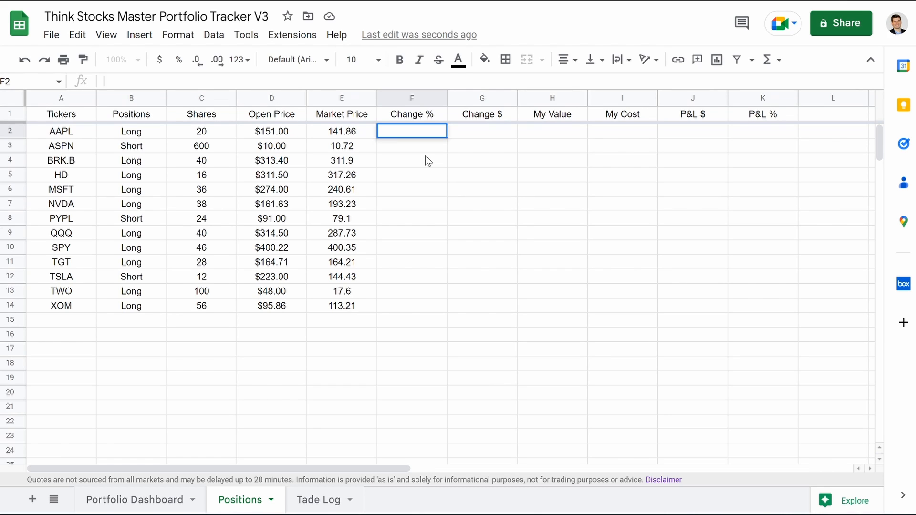
text(ifs(B2)
key(BackSpace)
key(BackSpace)
key(BackSpace)
key(BackSpace)
key(BackSpace)
key(BackSpace)
Start the F2 formula with the short-position branch: =ifs(B2-"Short",GOOGLEFINANCE(A2,"Changepct")/-100.
text(=ifs)
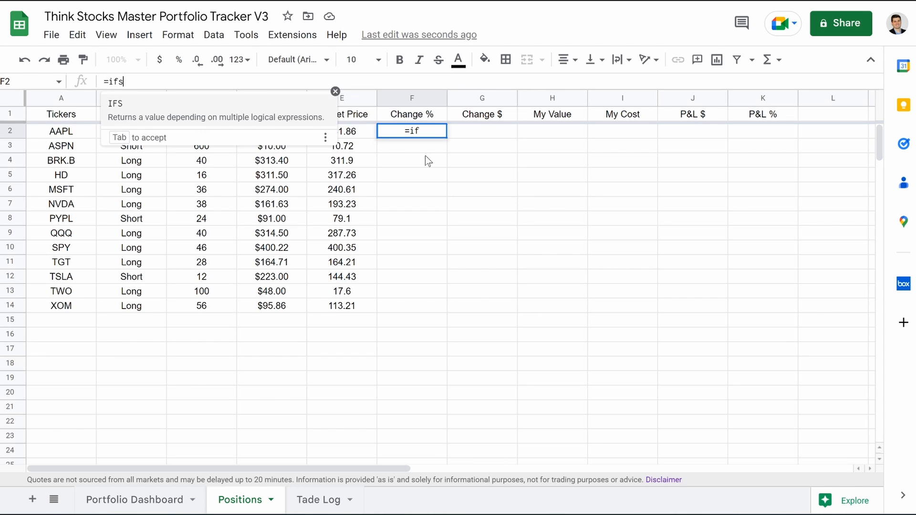
text((B2-)
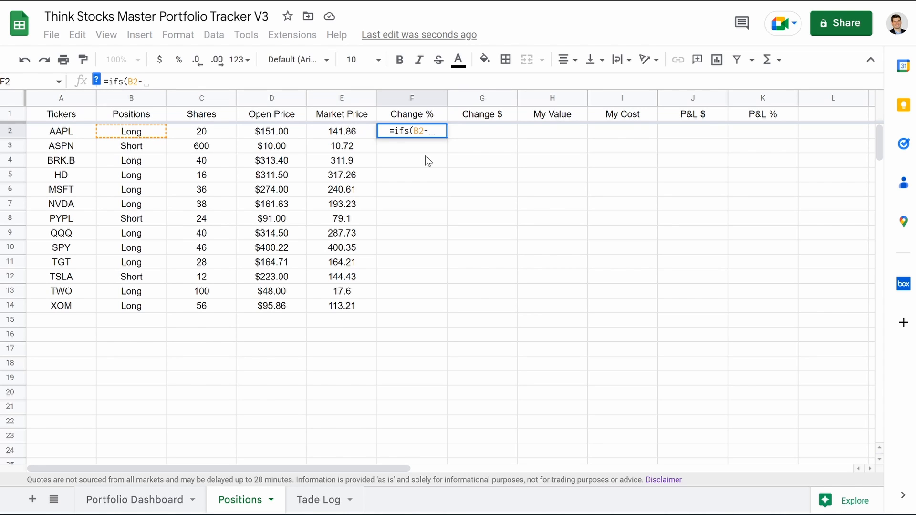
text("Short", )
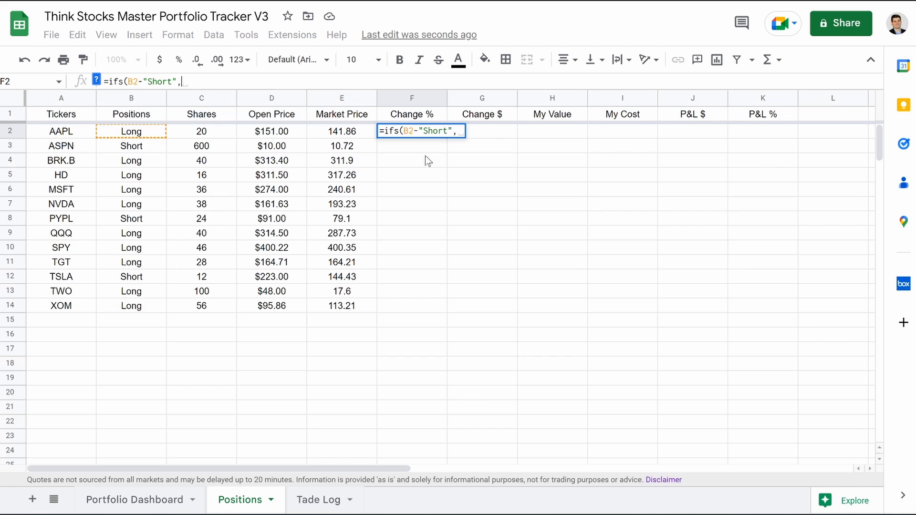
text(GOOGLEFINANCE(A2)
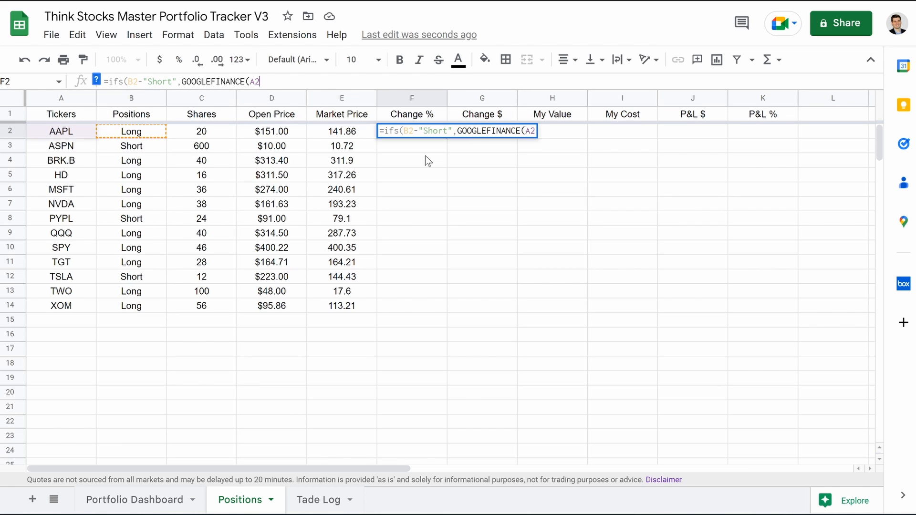
text(,"C)
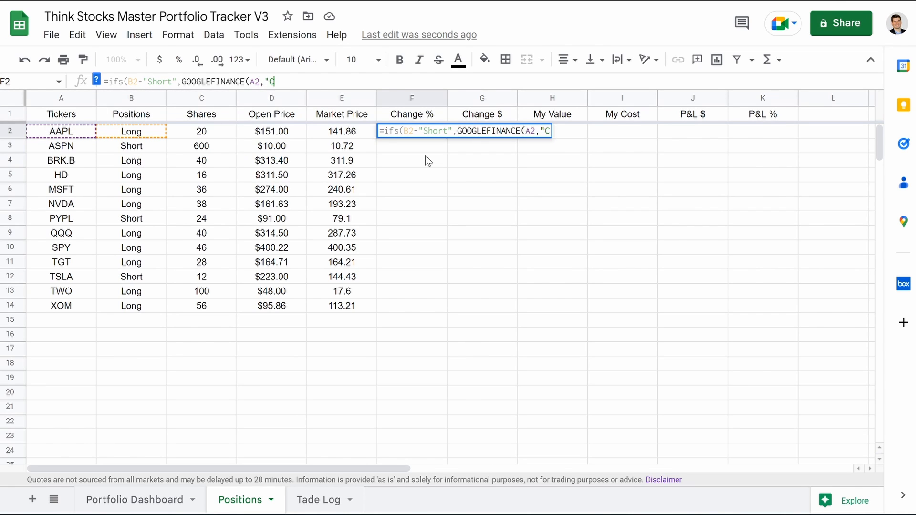
text(hangepct)
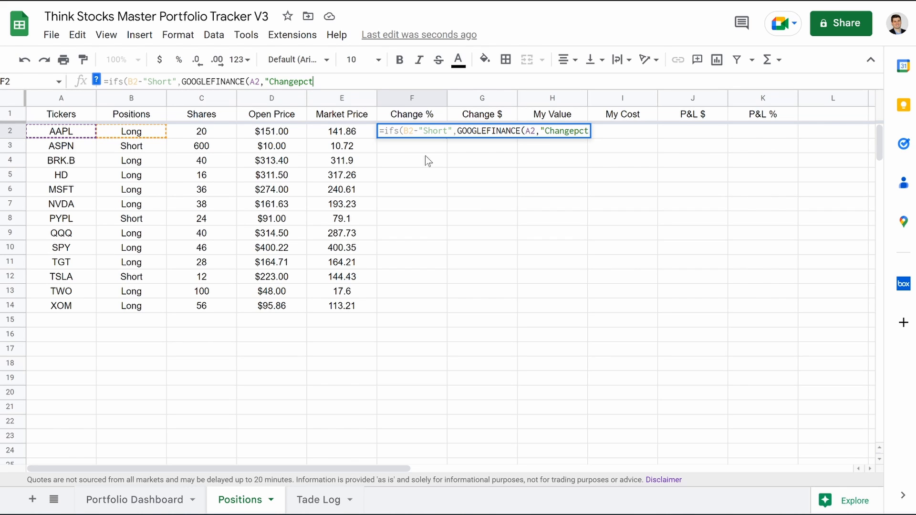
text(")/)
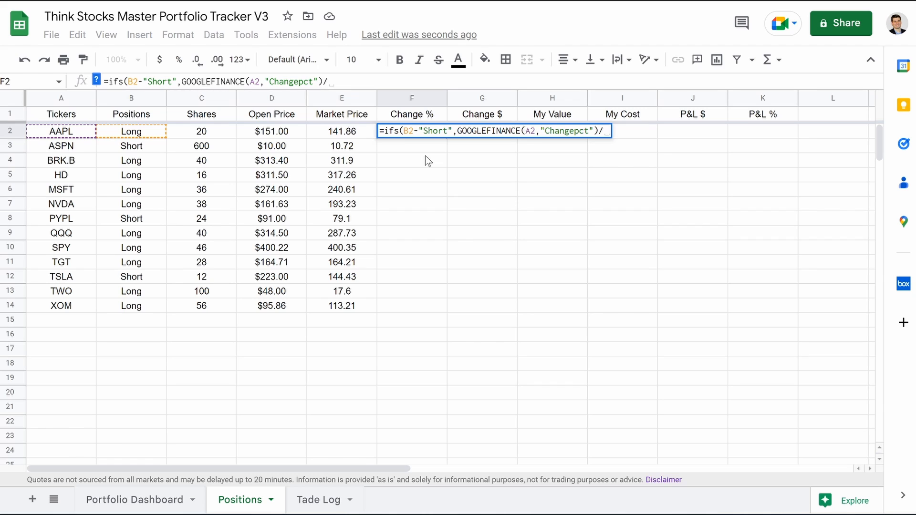
text(-100,GOOGLEFINANCE(A2,"changepct")/100,B2="",")
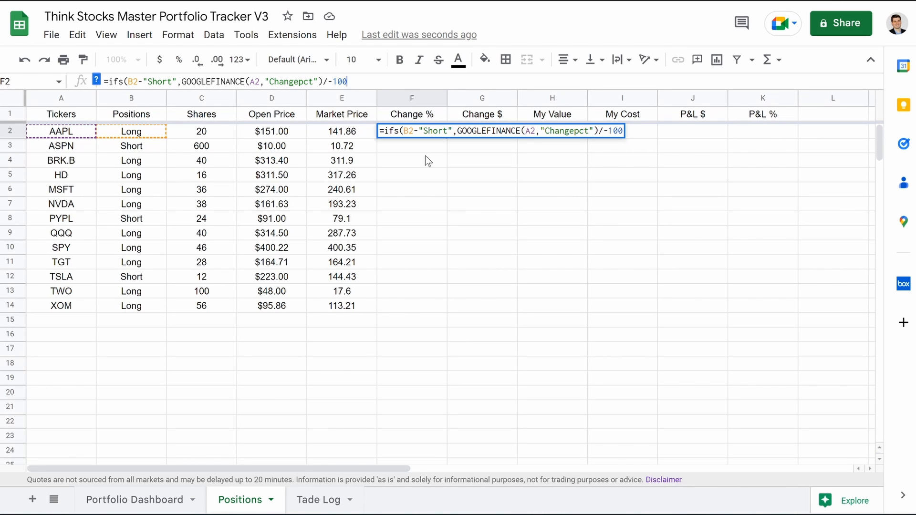
Extend the F2 formula with GOOGLEFINANCE(A2,"changepct")/100 as its next argument.
text(,)
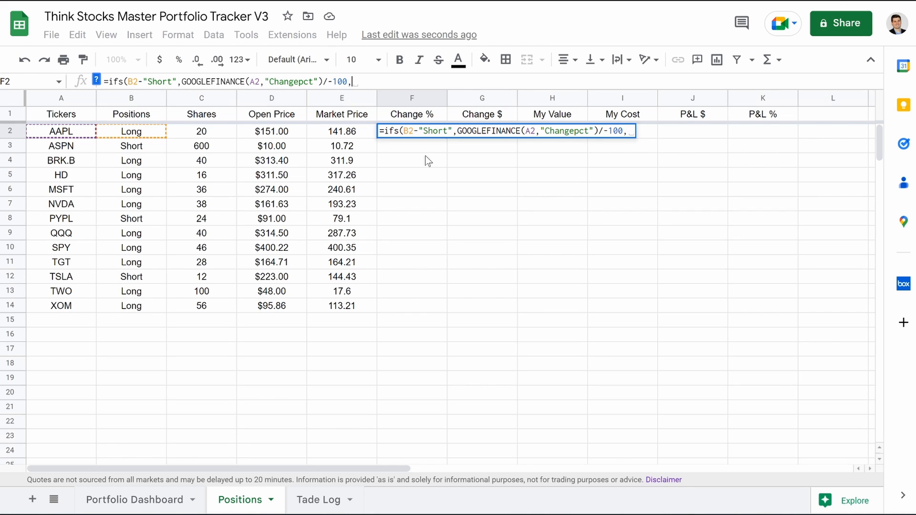
text(G)
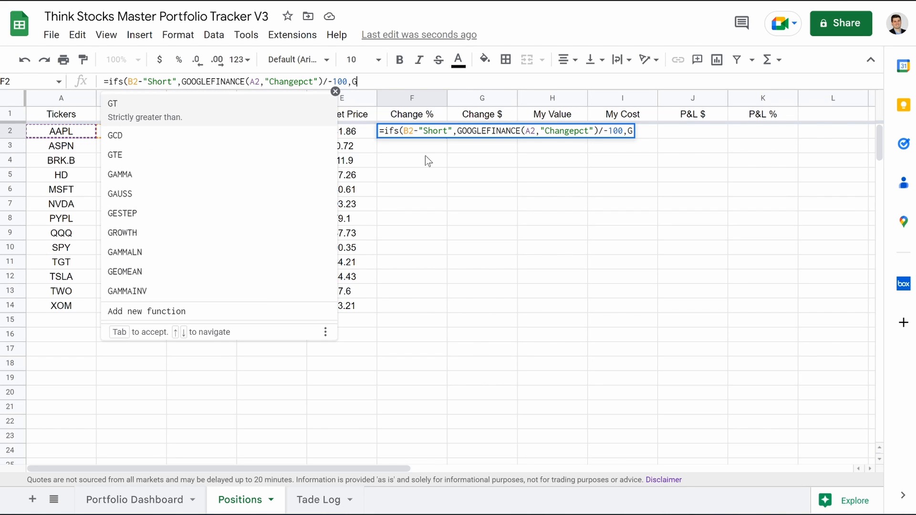
text(OOGLEFINANCE(A2)
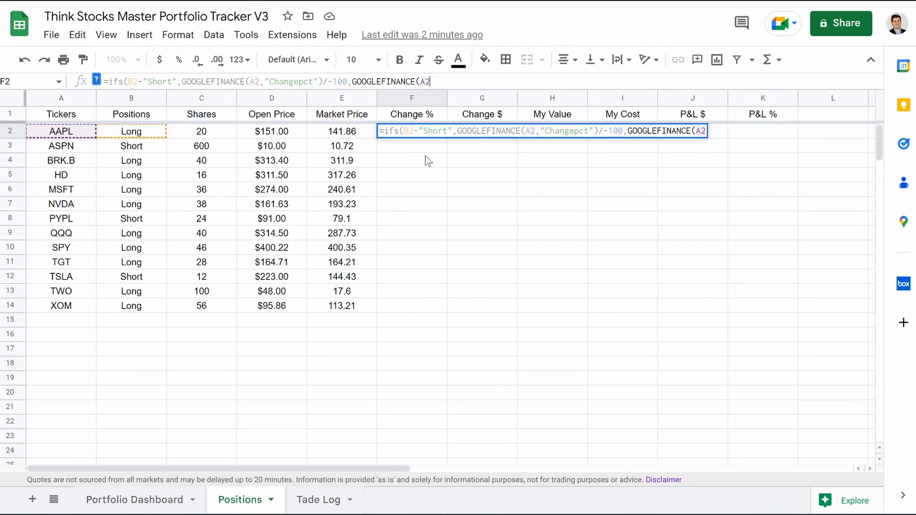
text(,"cha)
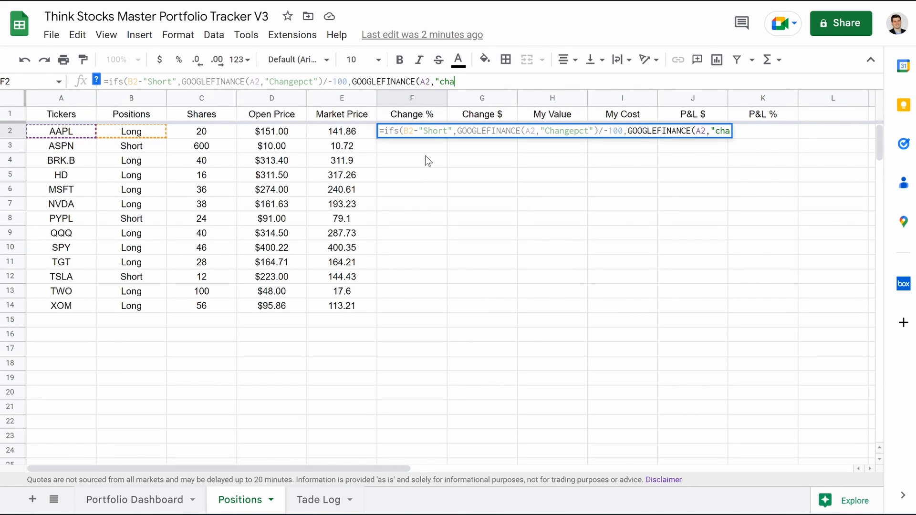
text(ngepct)
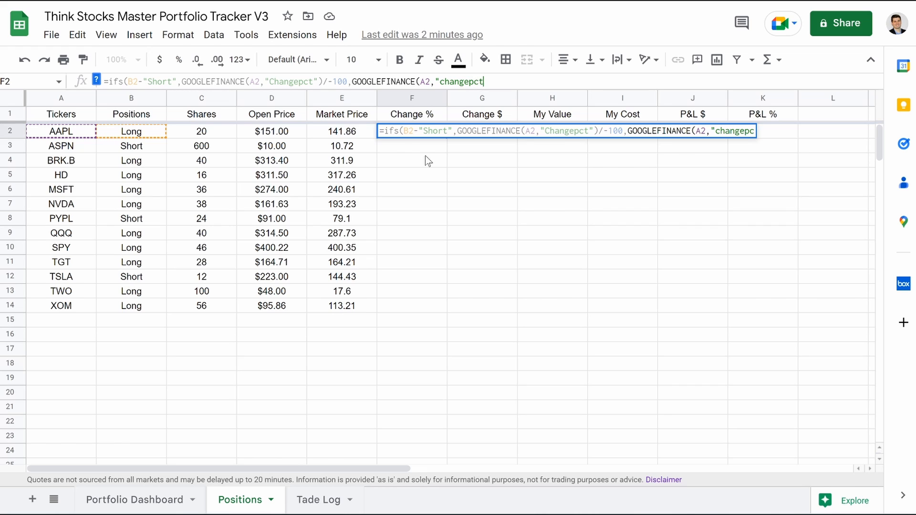
text(")/100)
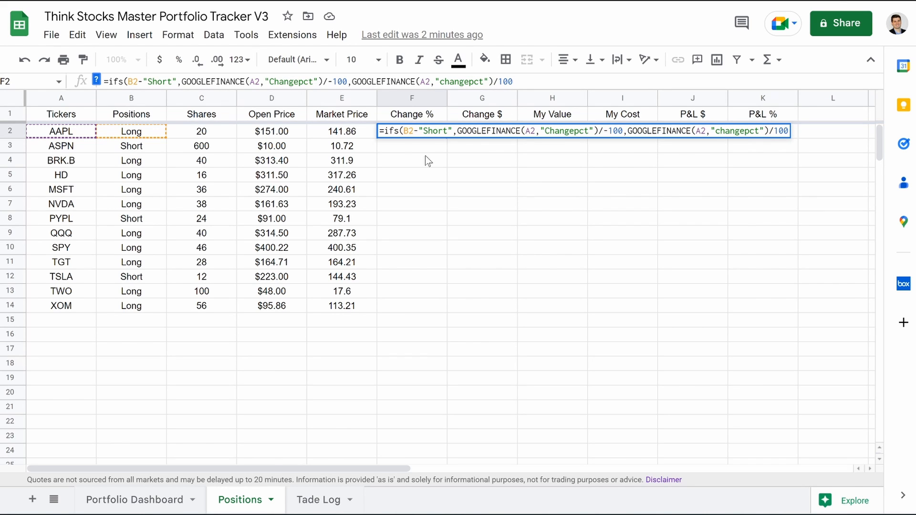
Finish the F2 formula with a B2="" condition that returns an empty string, and enter it.
text(,)
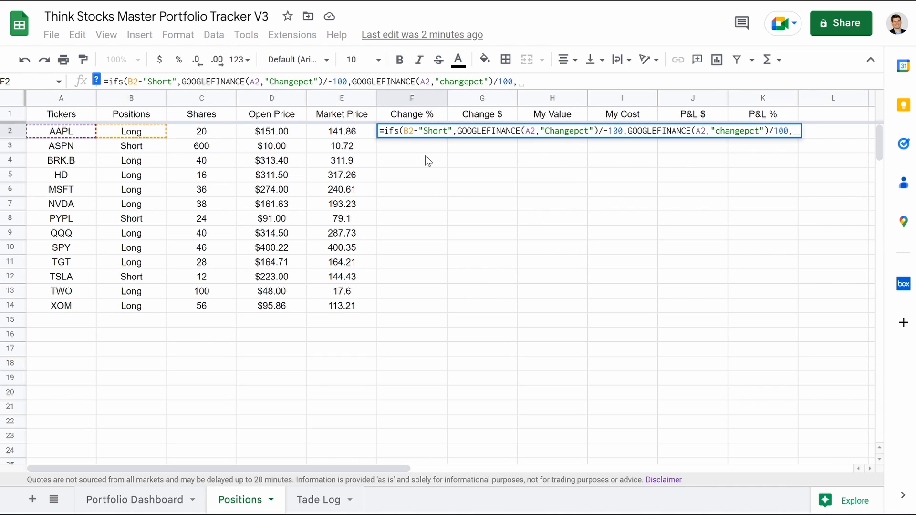
text(B2=)
text("",")
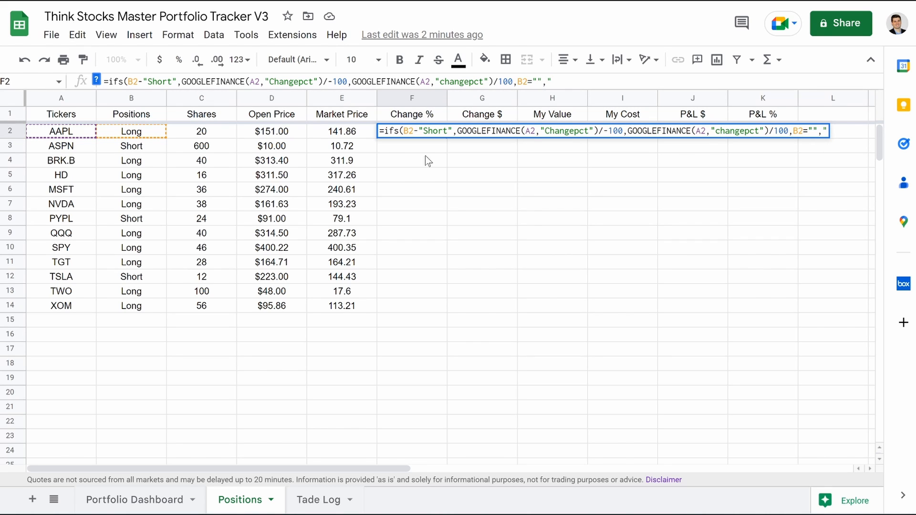
text(")
key(Return)
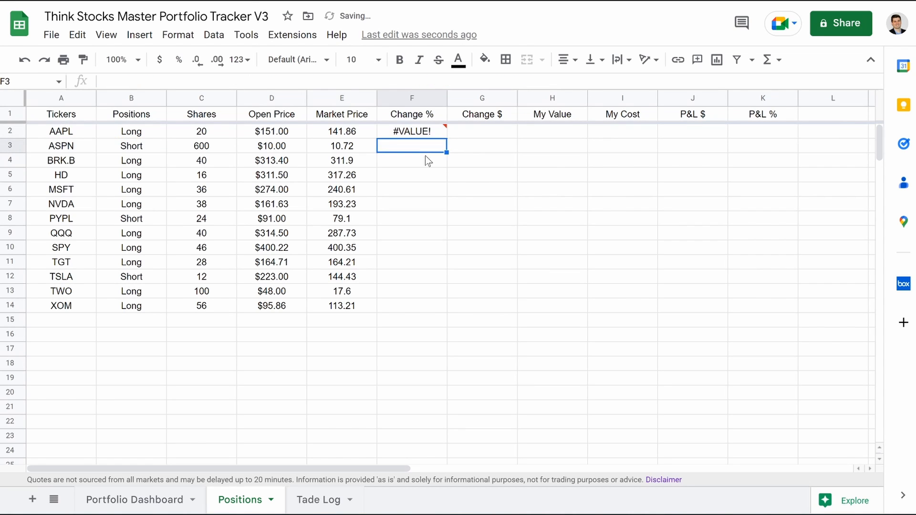
Correct the first condition of the F2 formula to B2="Short".
click(412, 133)
click(555, 81)
key(BackSpace)
key(Return)
key(Up)
key(Return)
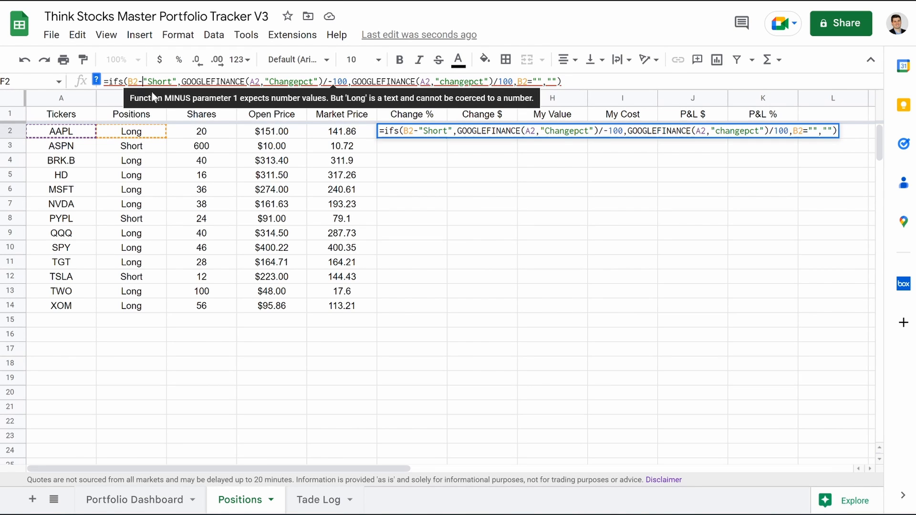
key(Home)
key(Right)
key(Right)
key(Right)
key(Right)
key(Right)
key(Right)
key(Right)
key(Right)
key(BackSpace)
text(=)
key(Return)
key(Up)
Insert the condition B2="Long" before the second GOOGLEFINANCE call in the F2 formula and enter it.
click(347, 81)
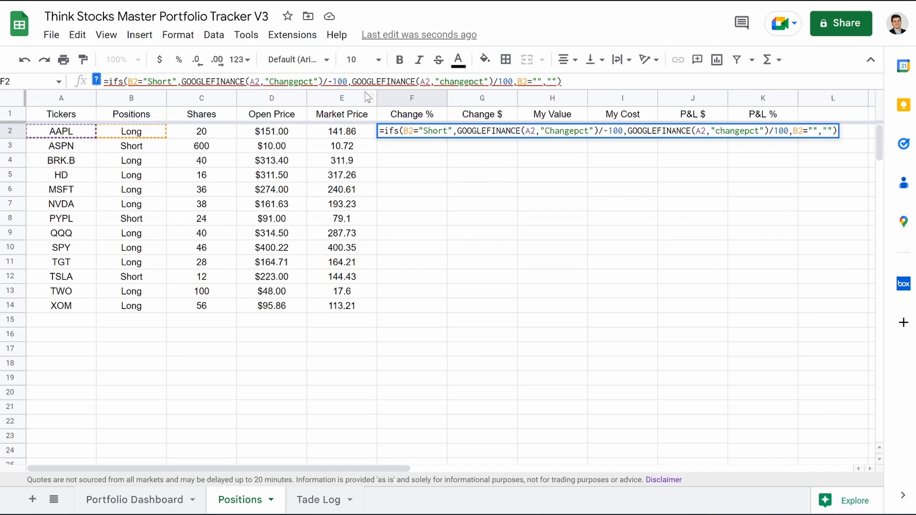
key(Right)
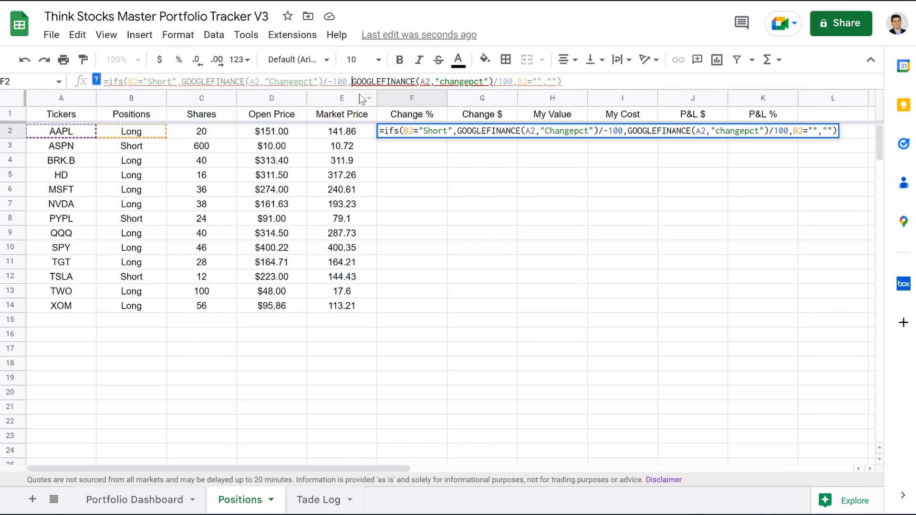
text(B)
text(2+)
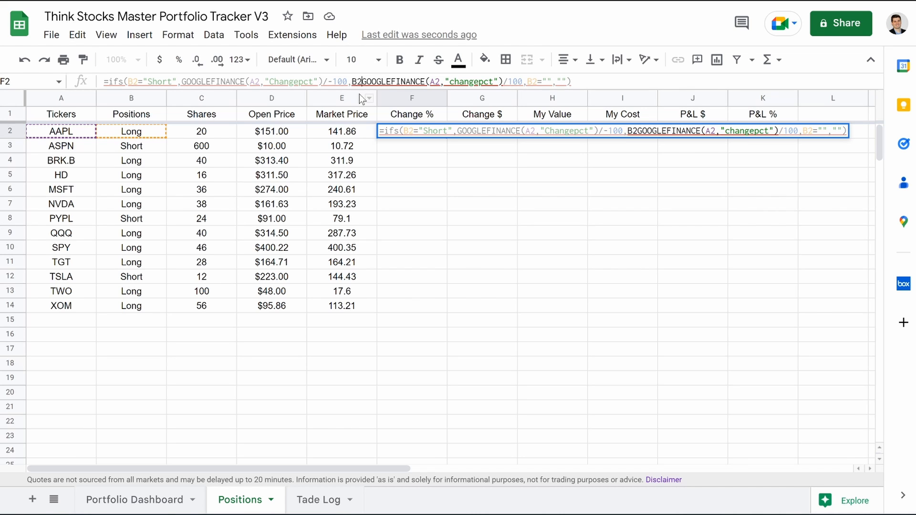
text(")
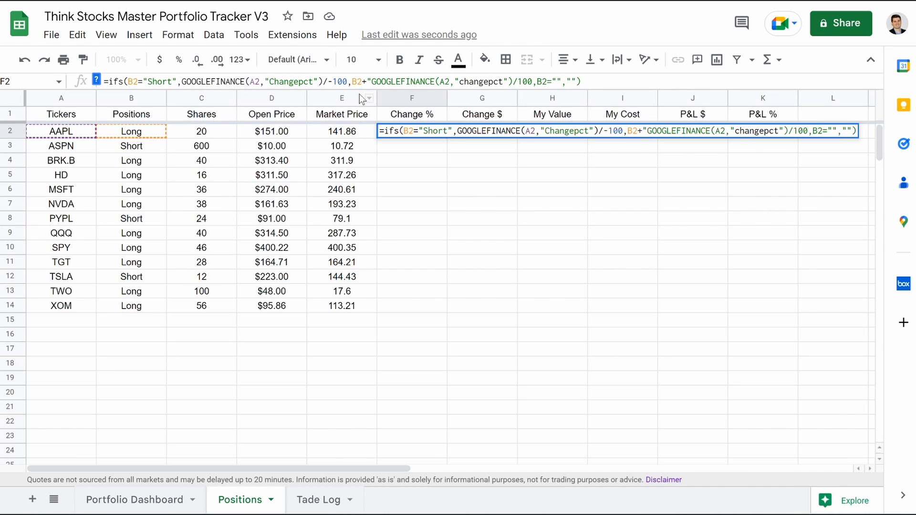
text(Long",)
key(Return)
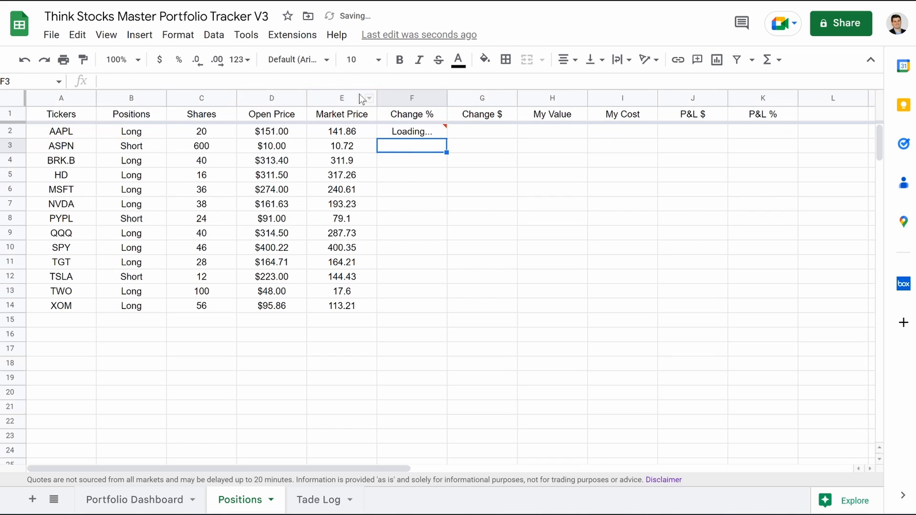
Format the Change % values in column F as percent.
click(406, 132)
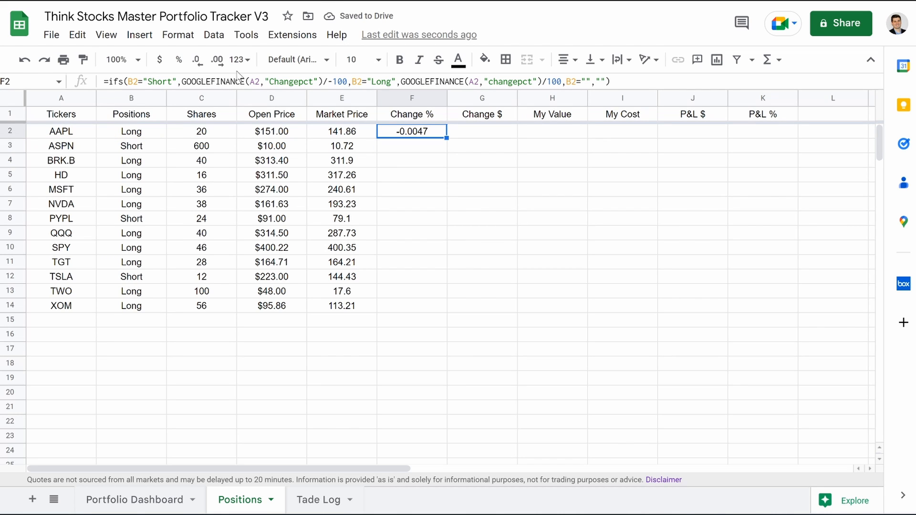
click(179, 67)
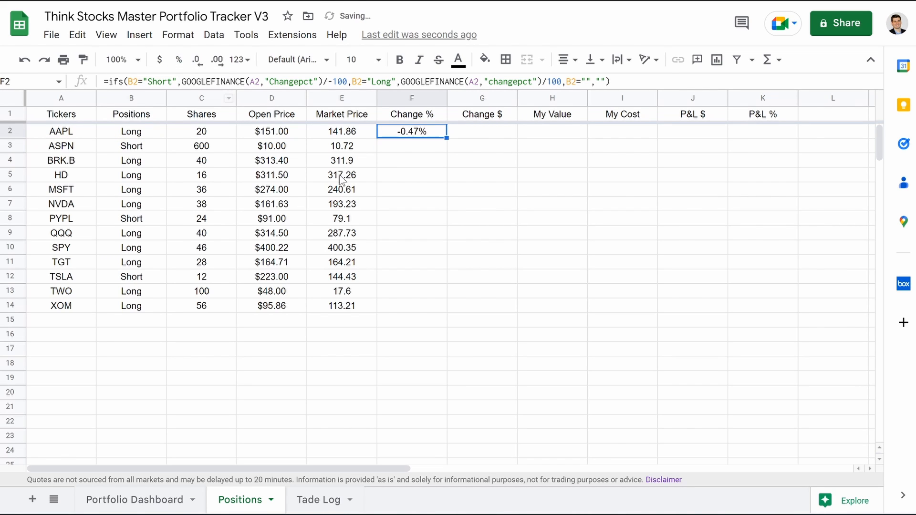
click(411, 98)
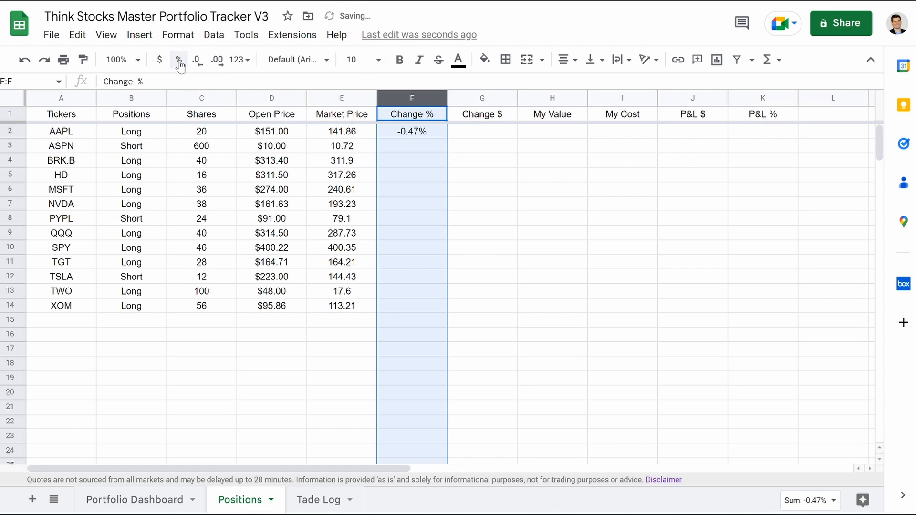
click(403, 139)
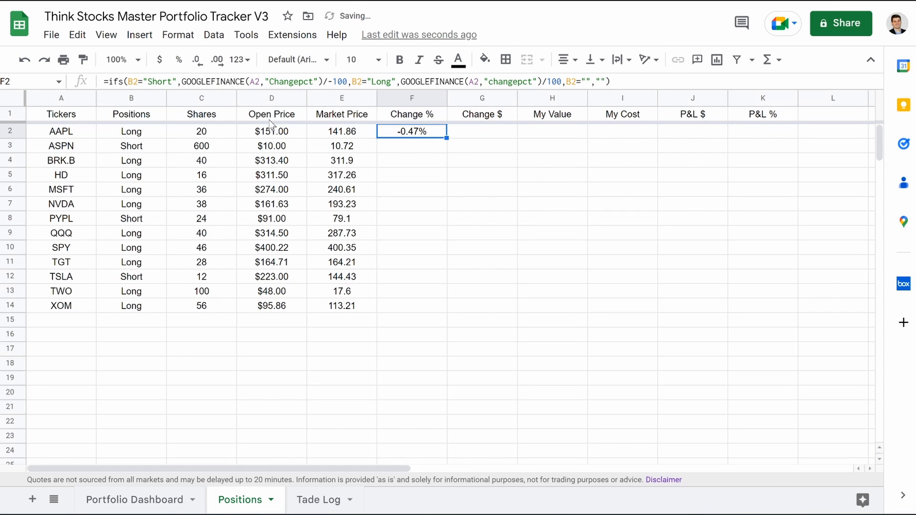
Check the AAPL and ASPN position types and fill the F2 formula down to F3.
click(129, 132)
click(417, 138)
click(56, 146)
click(152, 146)
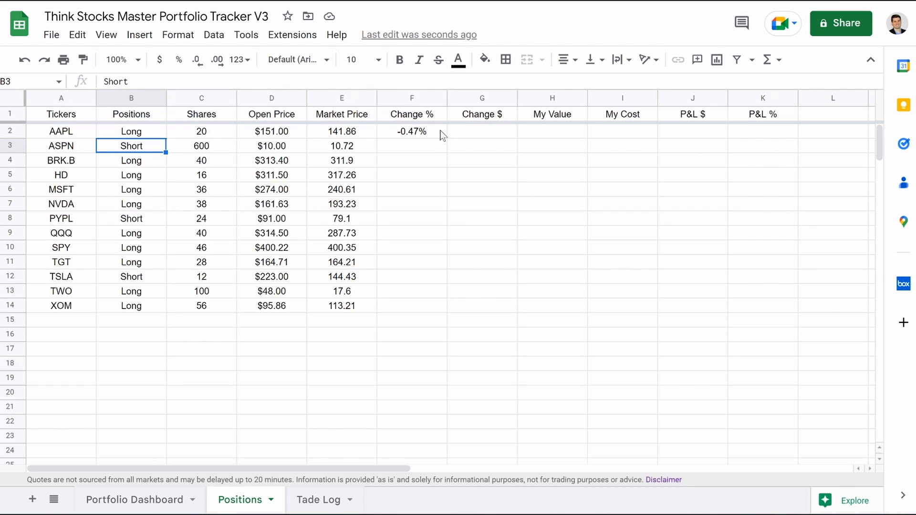
click(424, 130)
drag(445, 137, 444, 149)
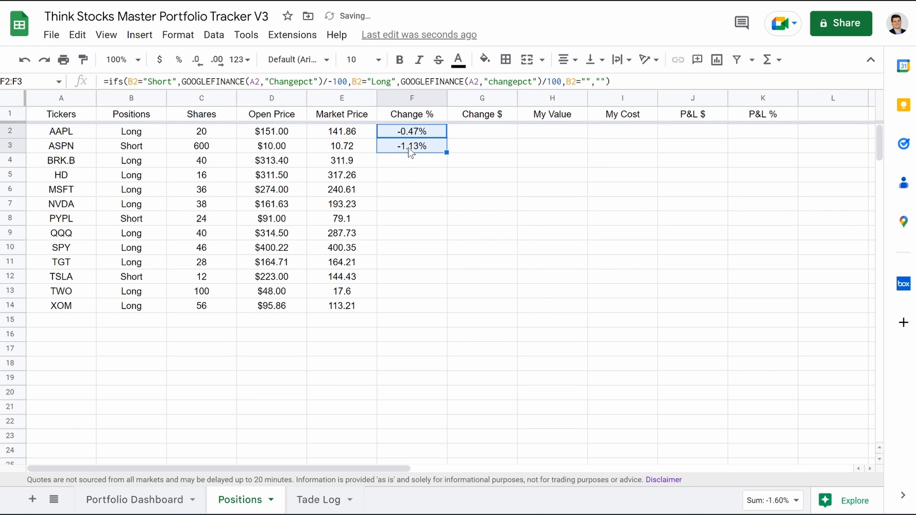
Examine the Short condition and its division by -100 in the ASPN Change % formula in F3.
click(413, 152)
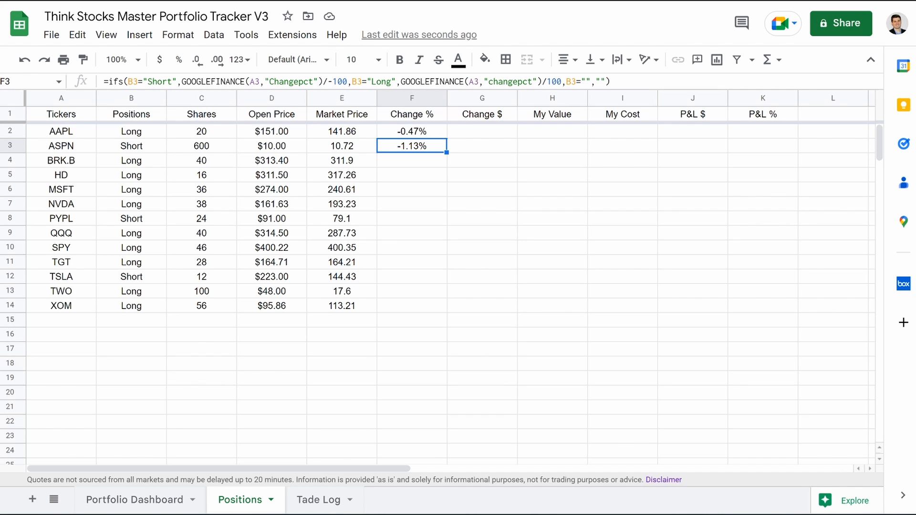
drag(108, 81, 344, 94)
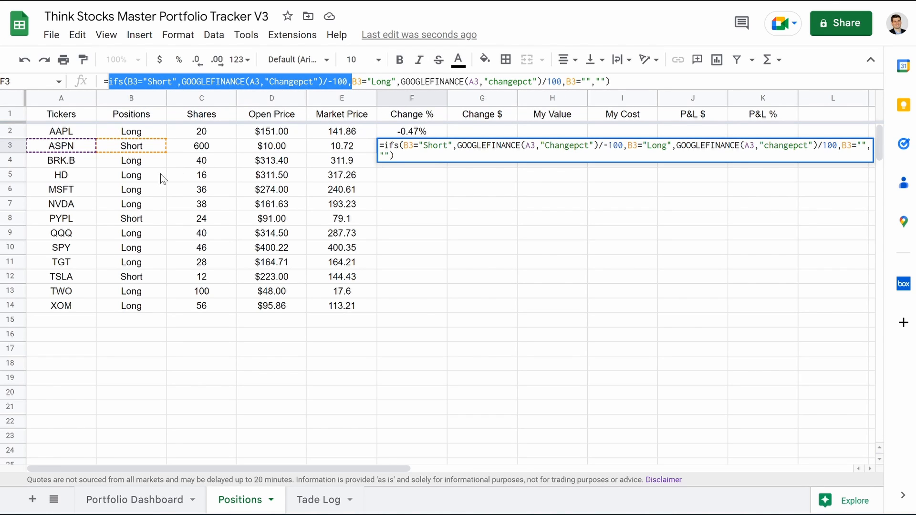
click(333, 81)
drag(328, 81, 347, 81)
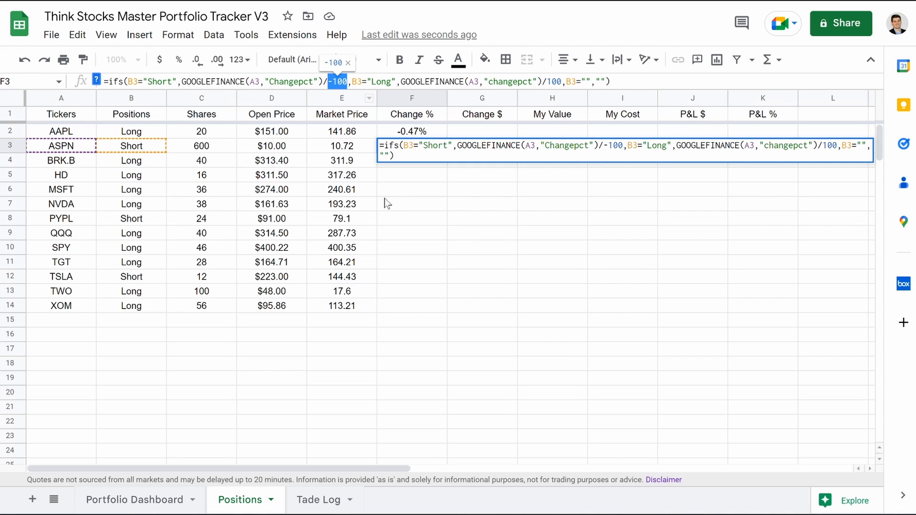
click(398, 189)
key(BackSpace)
key(BackSpace)
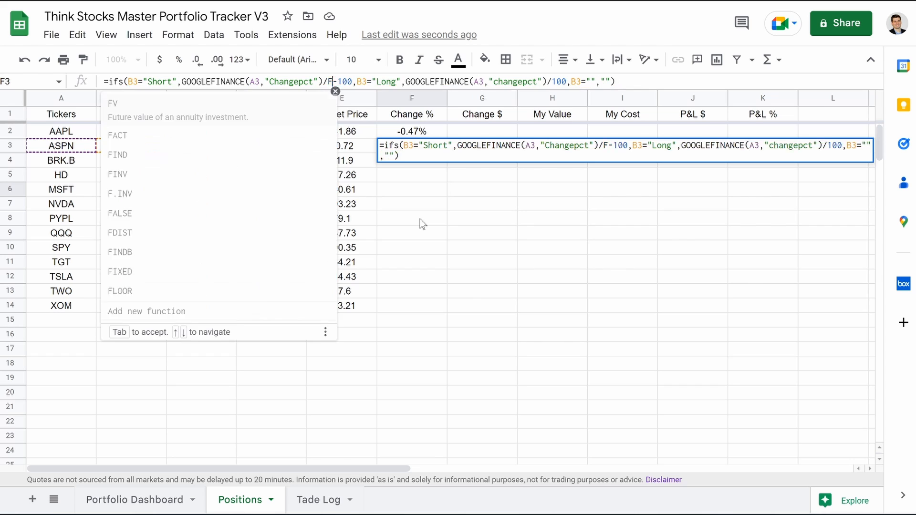
key(Return)
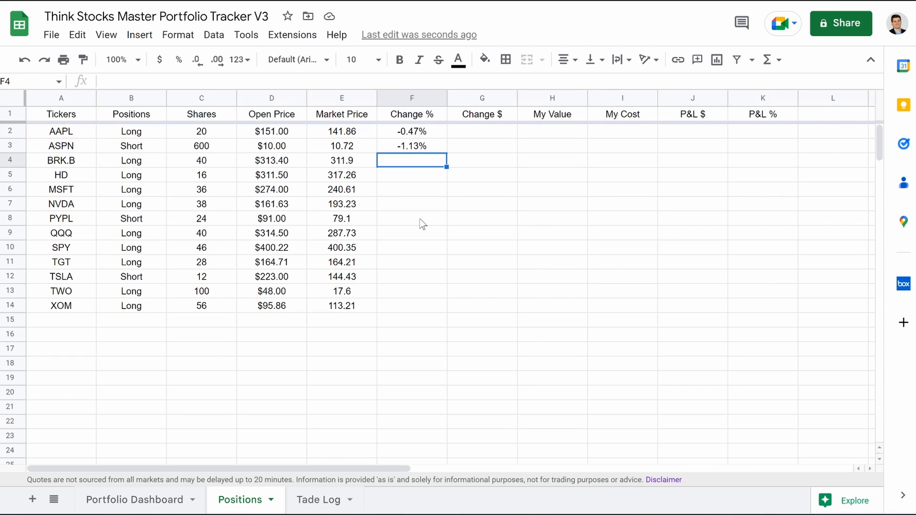
Fill the Change % formula from F3 down to F200.
click(409, 149)
drag(446, 152, 444, 341)
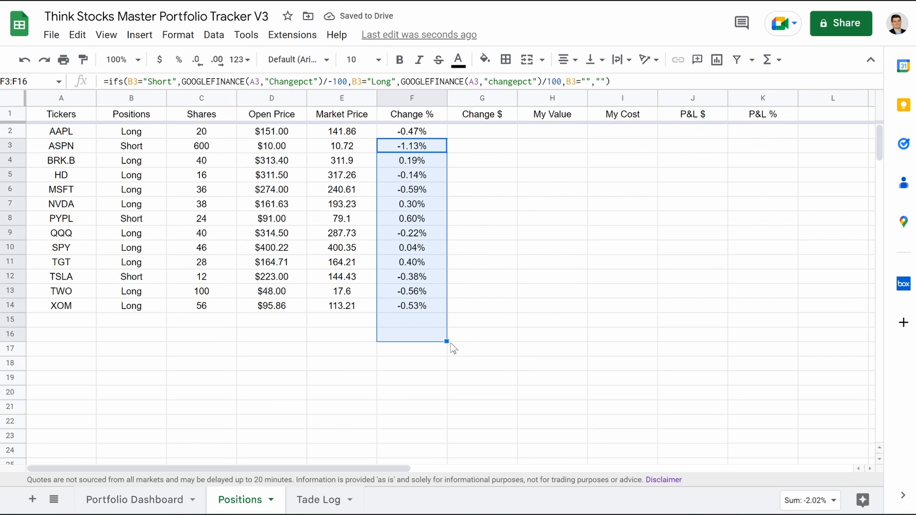
drag(447, 342, 419, 460)
scroll(380, 207, up, 20)
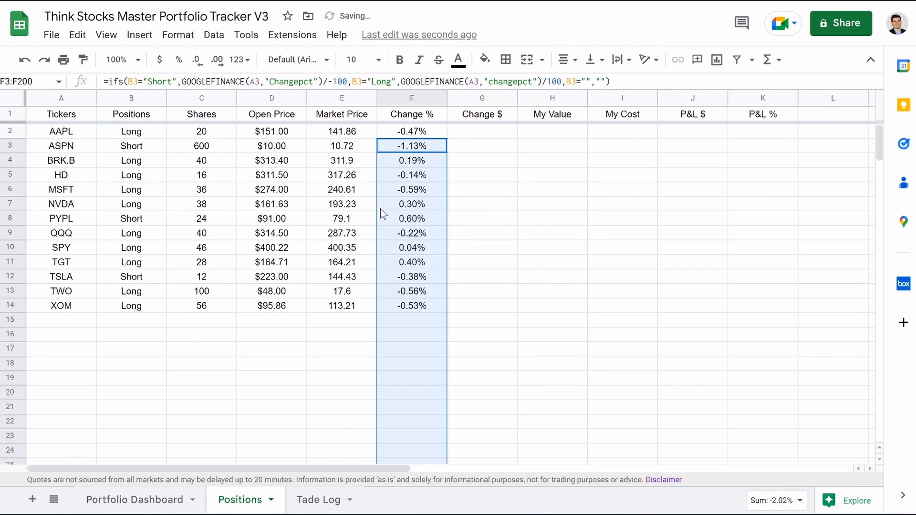
Begin the Change $ formula in G2 with the short case =ifs(B2="Short",GOOGLEFINANCE(A2,"Change")*-C2.
click(496, 137)
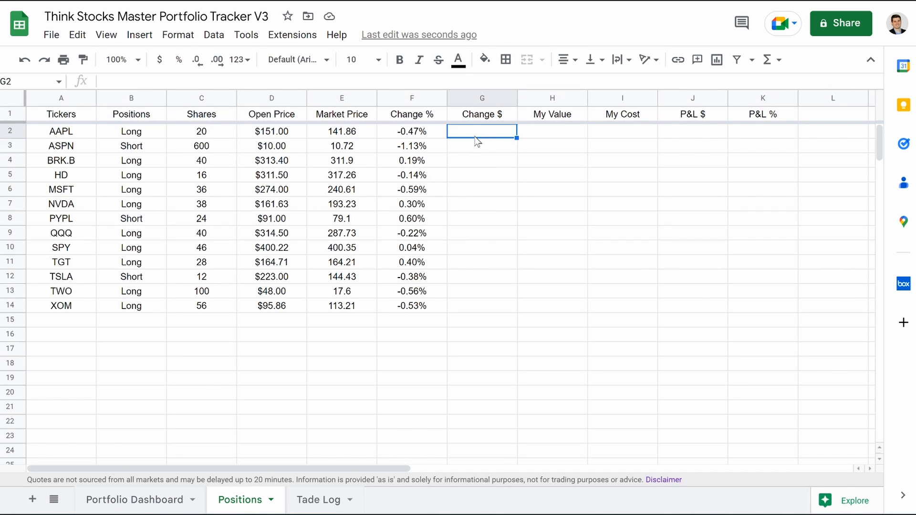
text(=ifs()
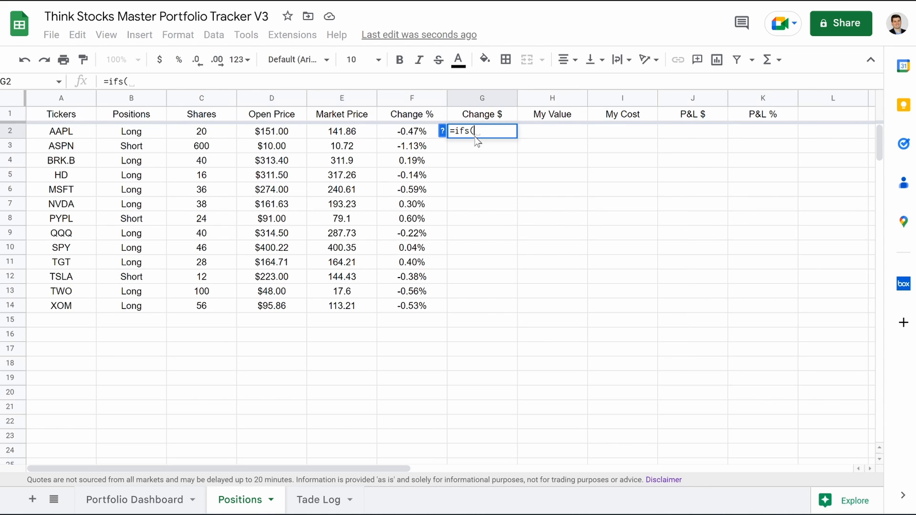
text(B2)
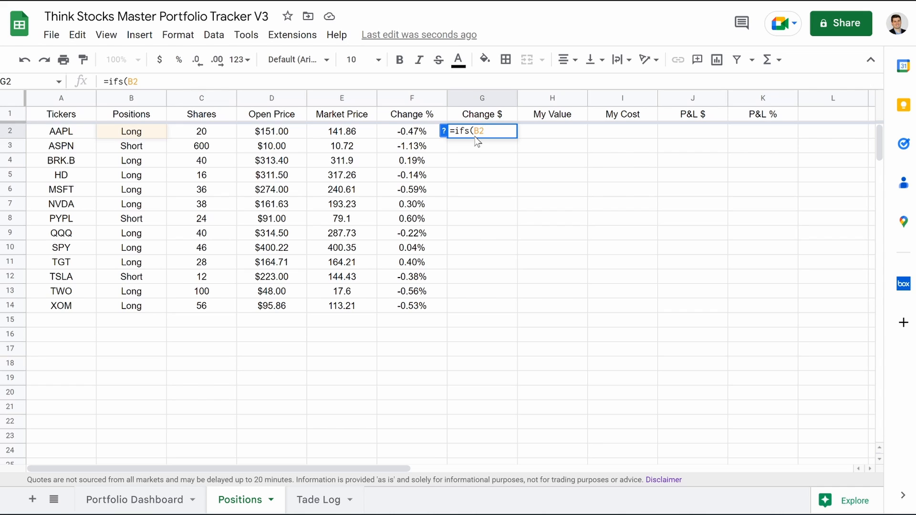
text(="Short)
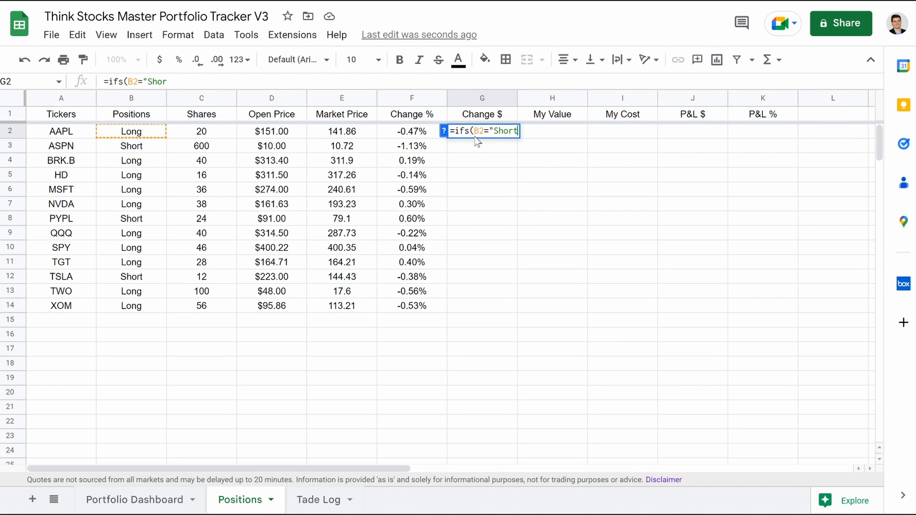
text(",G)
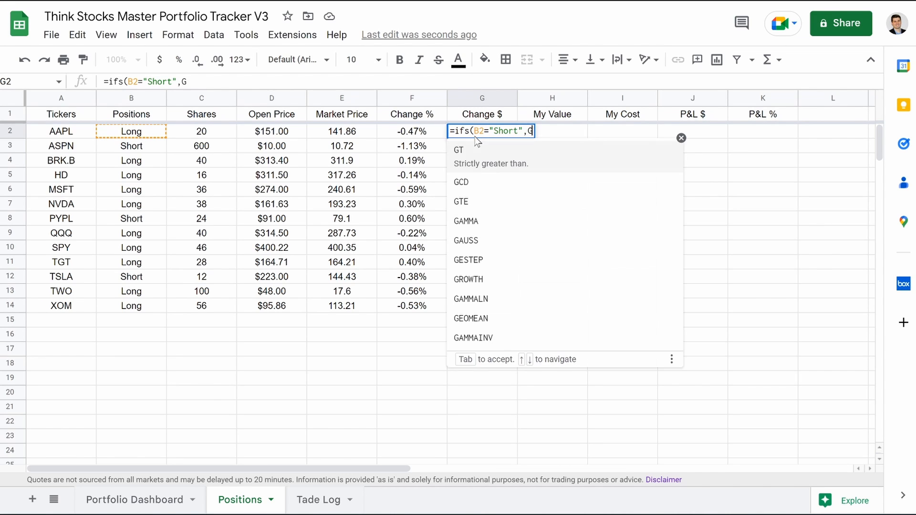
text(oo)
key(Tab)
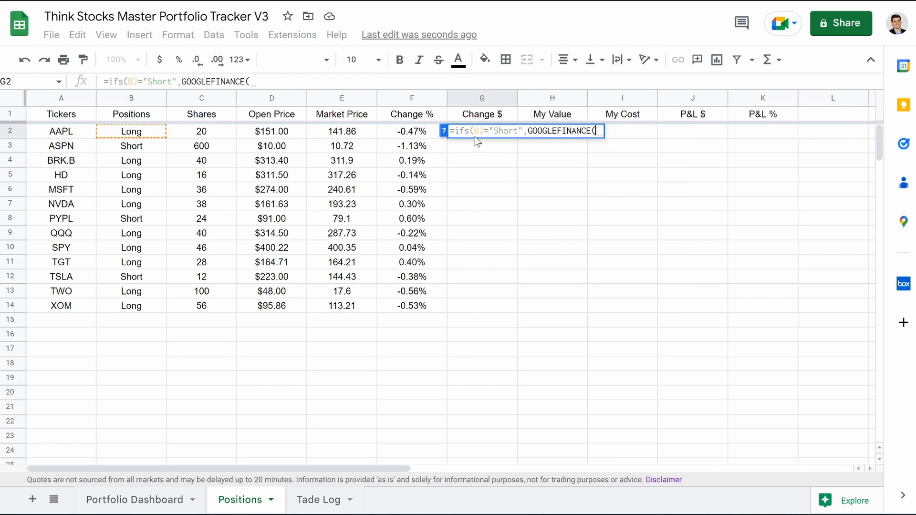
text(A2,"Change"))
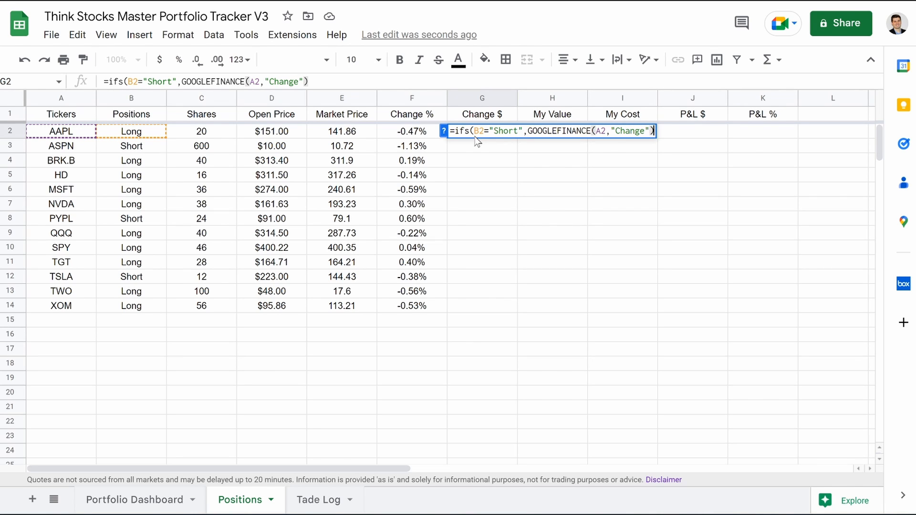
text(*)
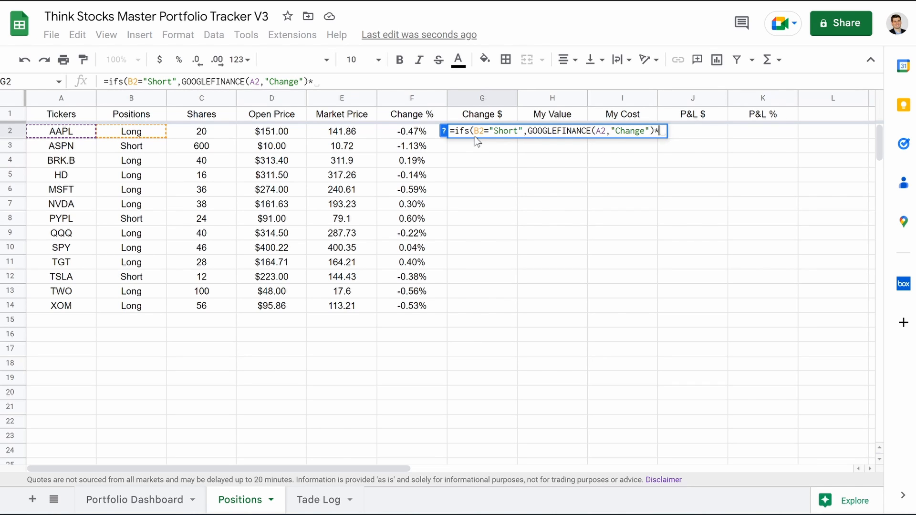
text(-C2)
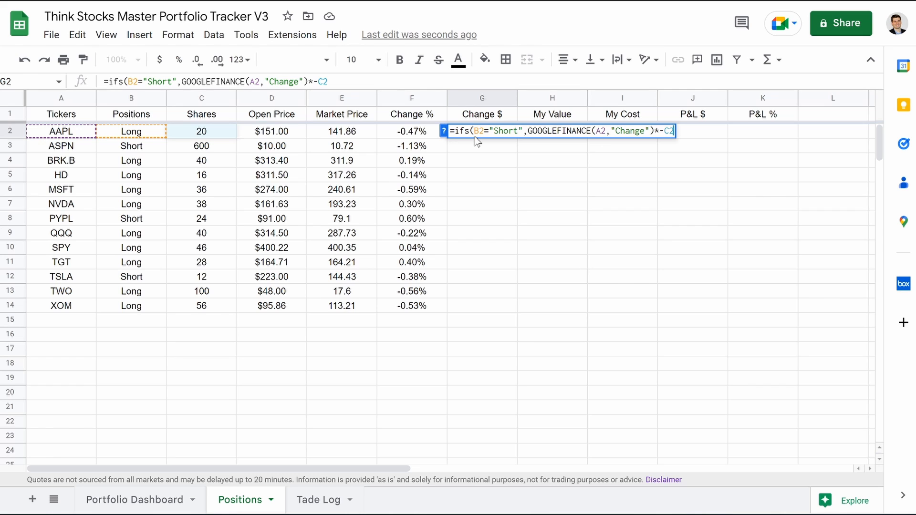
Extend the G2 formula with the long case B2="Long",GOOGLEFINANCE(A2,"Change")*C2.
text(,B2)
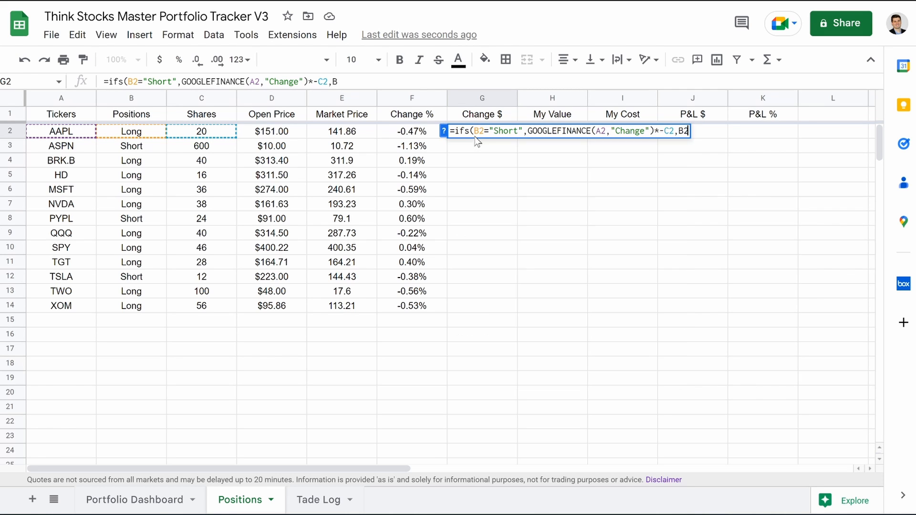
text(="Long")
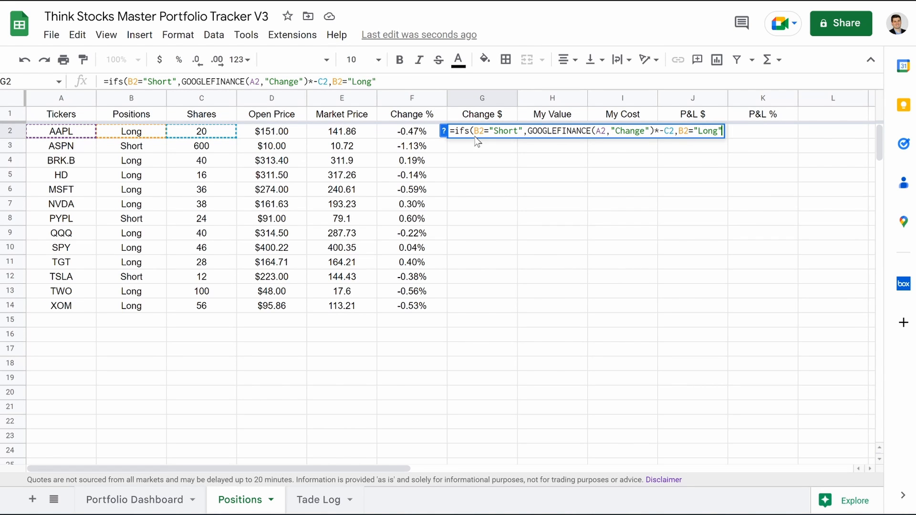
text(,GOOGLEFINANCE()
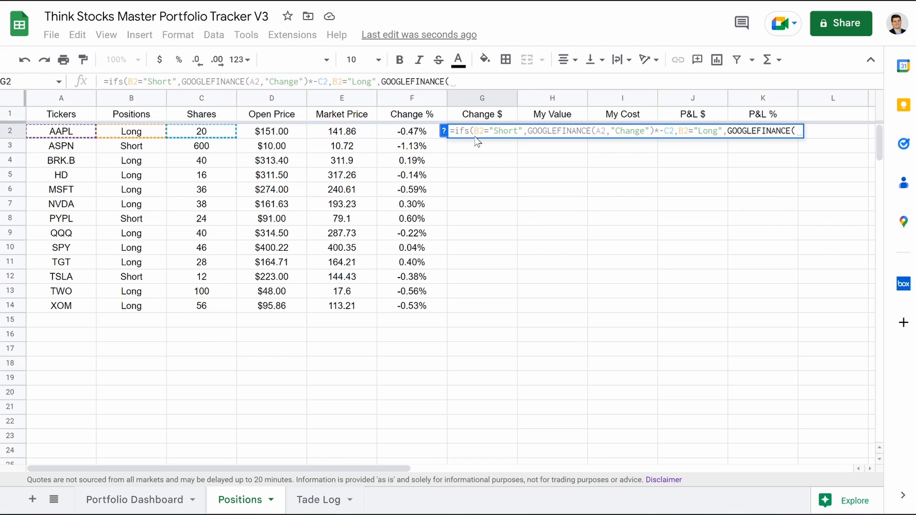
text(A2)
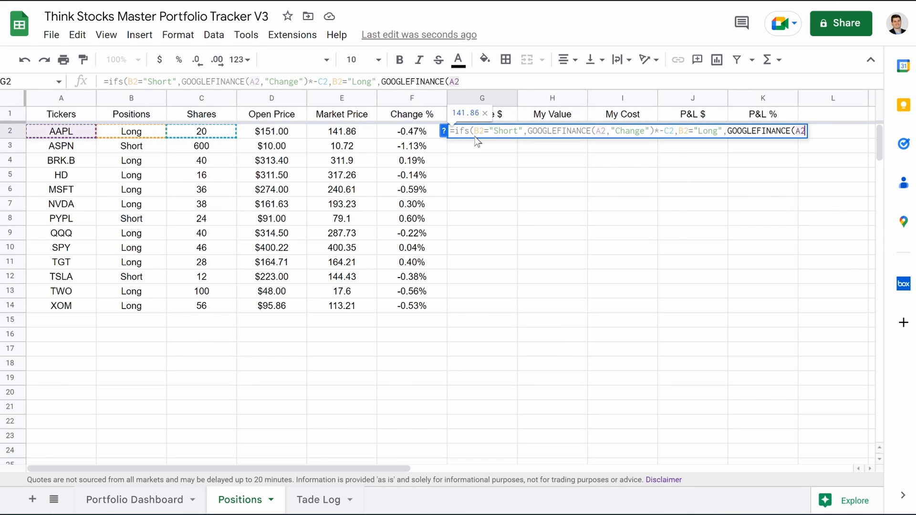
text(,"Change)
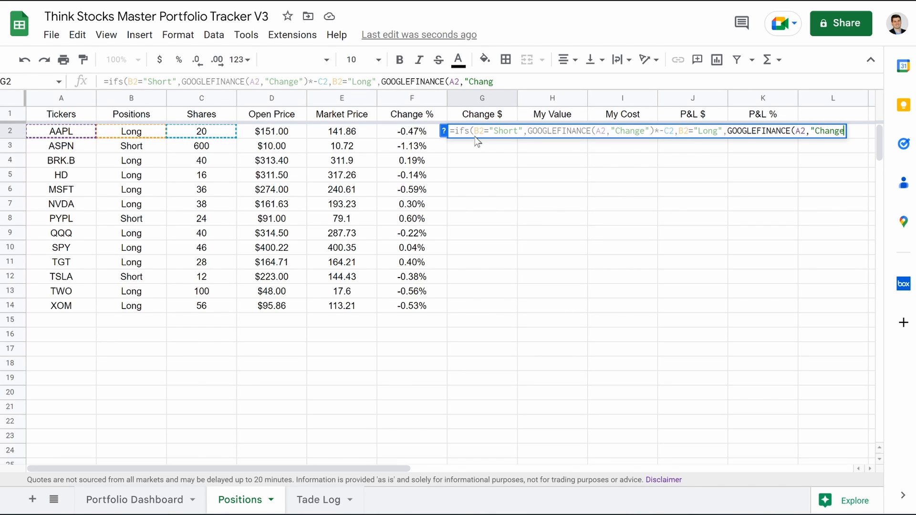
text("))
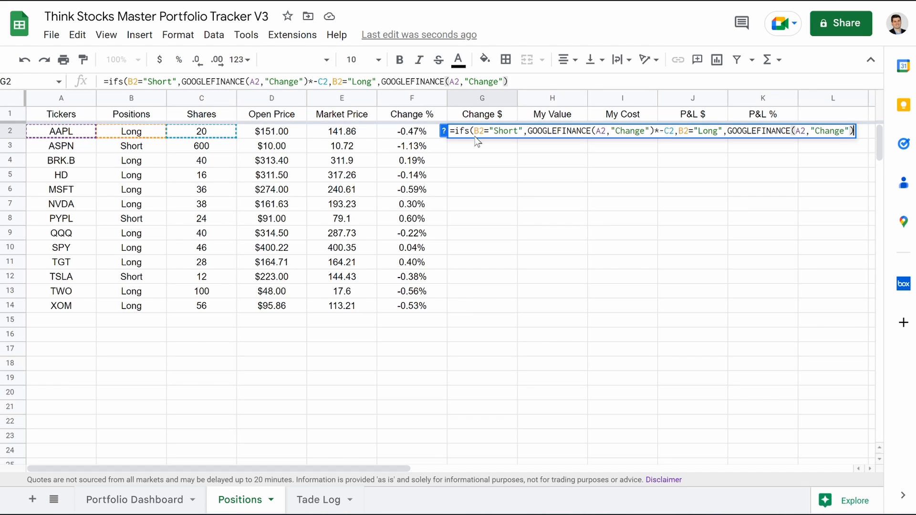
text(*C2)
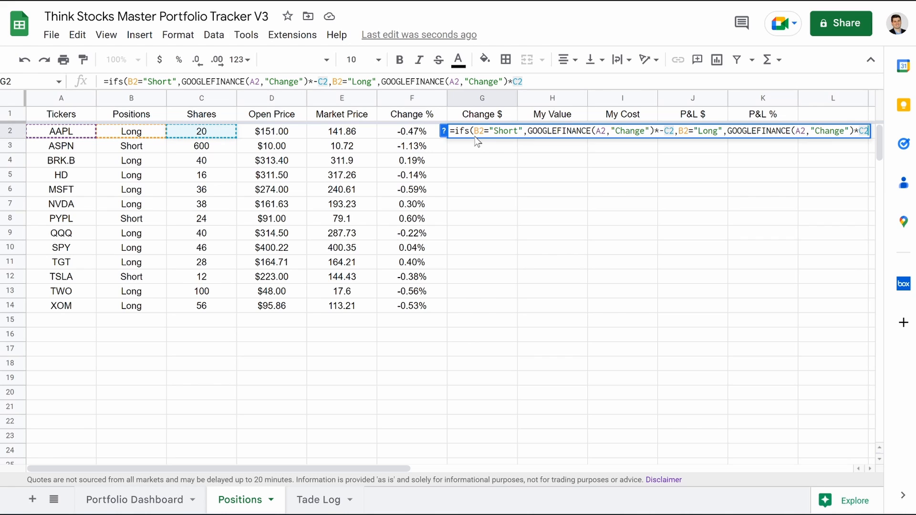
Complete the G2 formula with the blank case B2="","" and enter it.
text(,B)
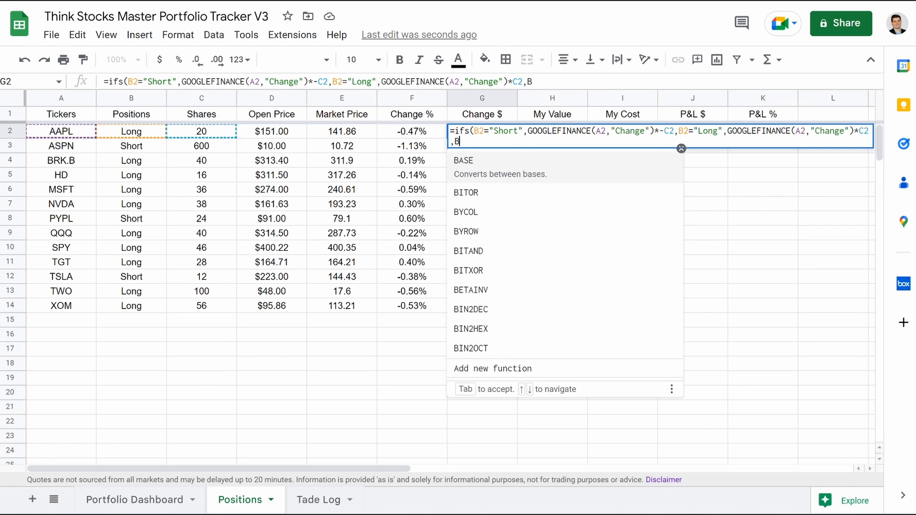
text(2=)
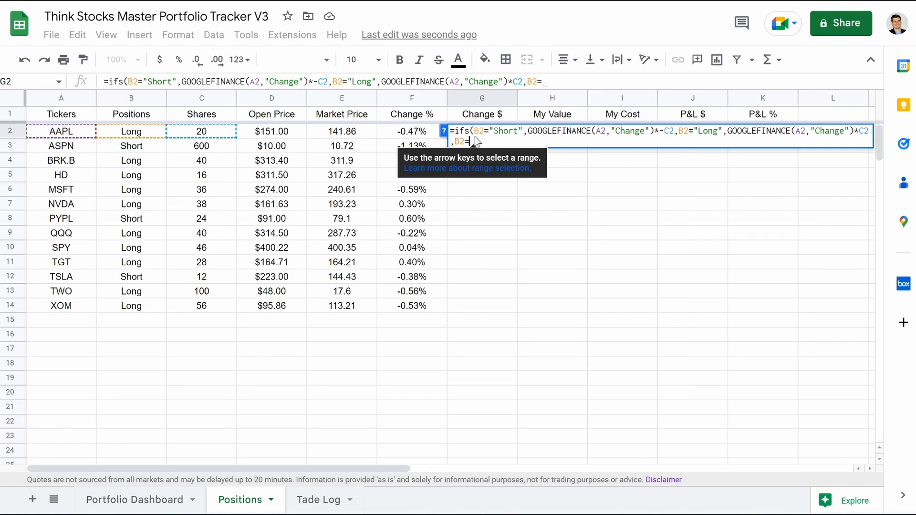
text("",)
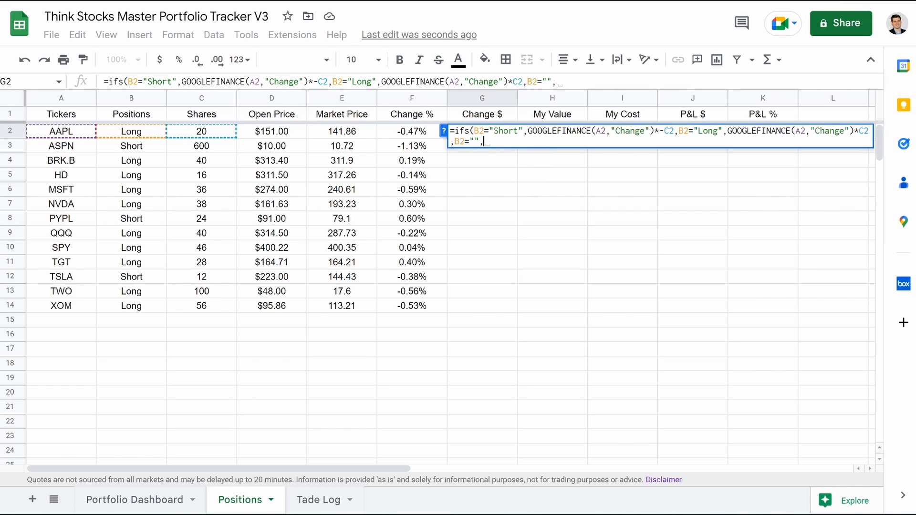
text(""))
key(Return)
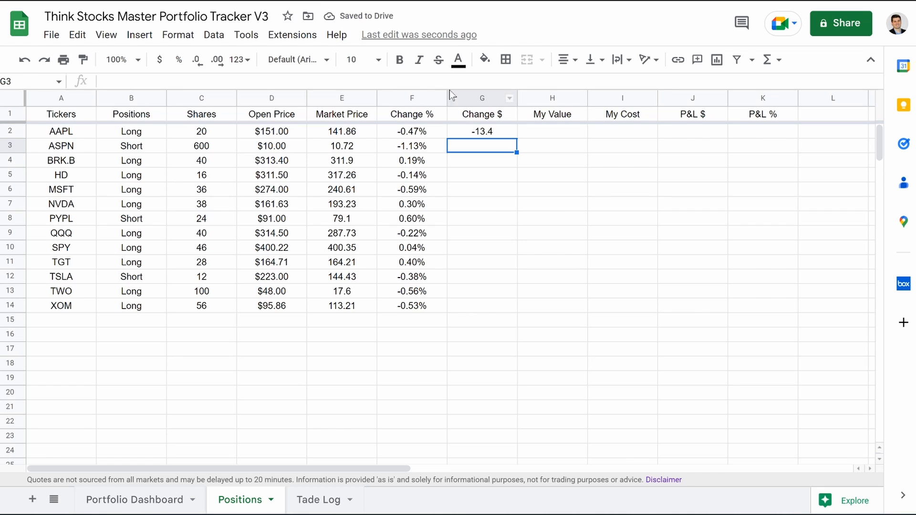
Format the Change $ column G as currency.
click(476, 98)
click(160, 59)
click(510, 160)
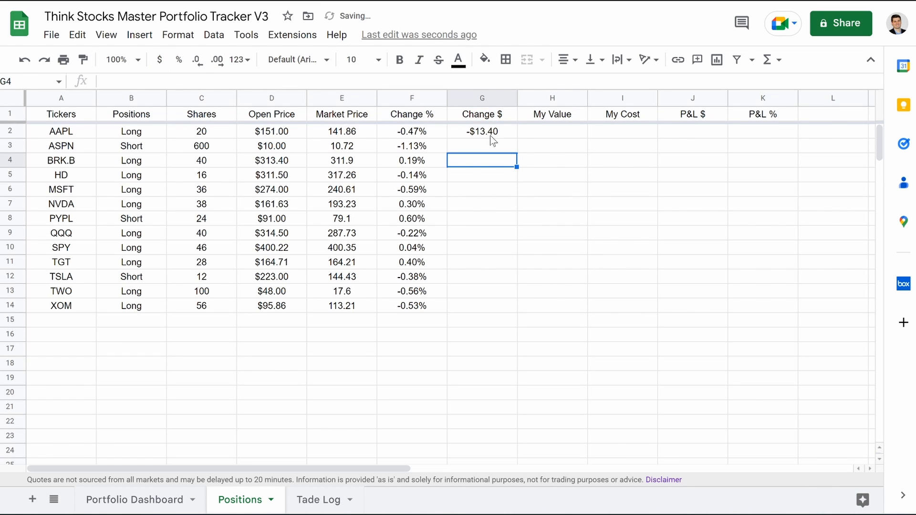
Fill the Change $ formula from G2 down to G200.
click(499, 136)
drag(516, 138, 520, 425)
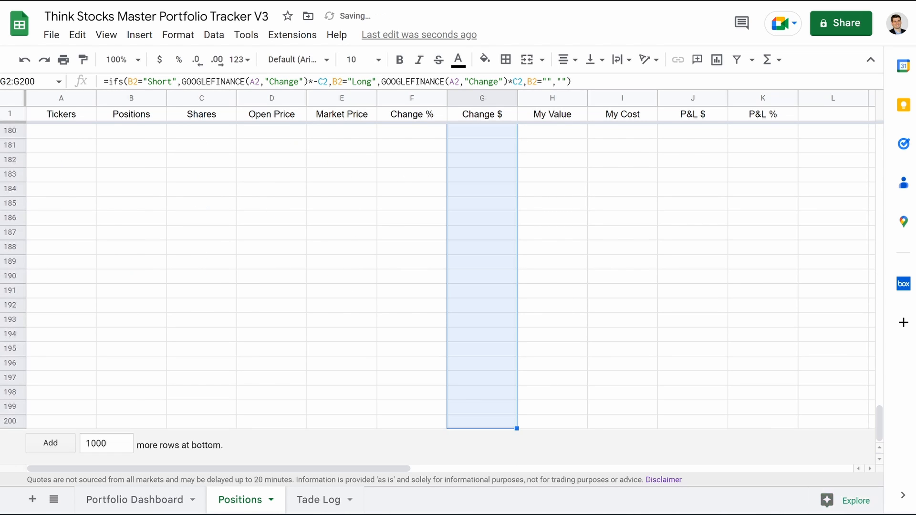
scroll(581, 318, up, 20)
click(465, 222)
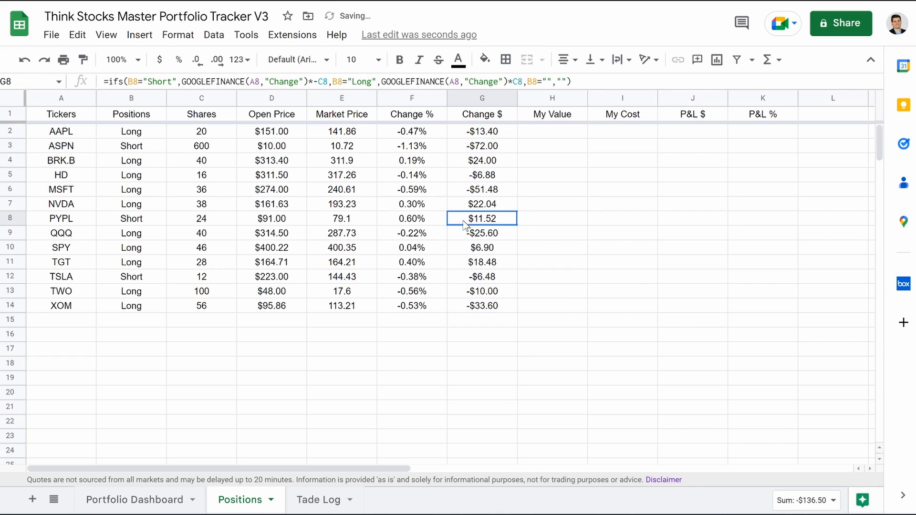
Review the daily changes of the ASPN short position, plus the My Value cell and open price for AAPL.
click(2, 145)
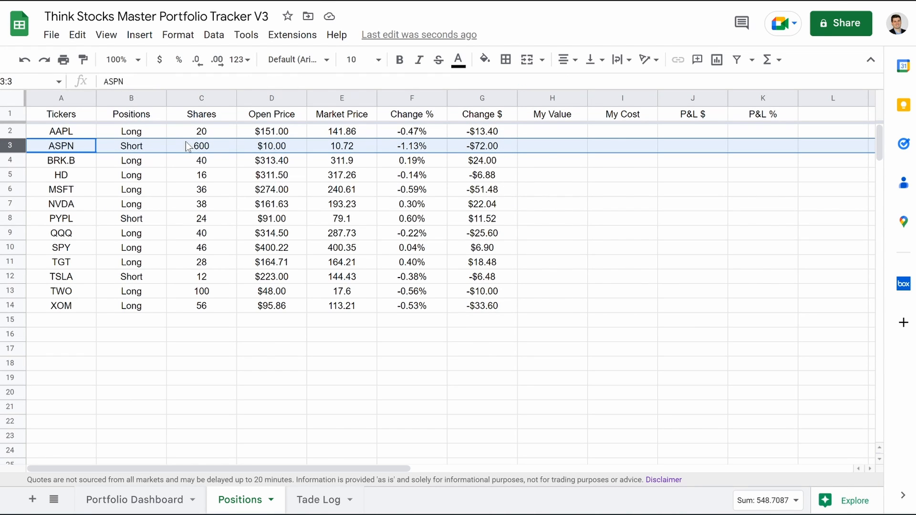
click(483, 151)
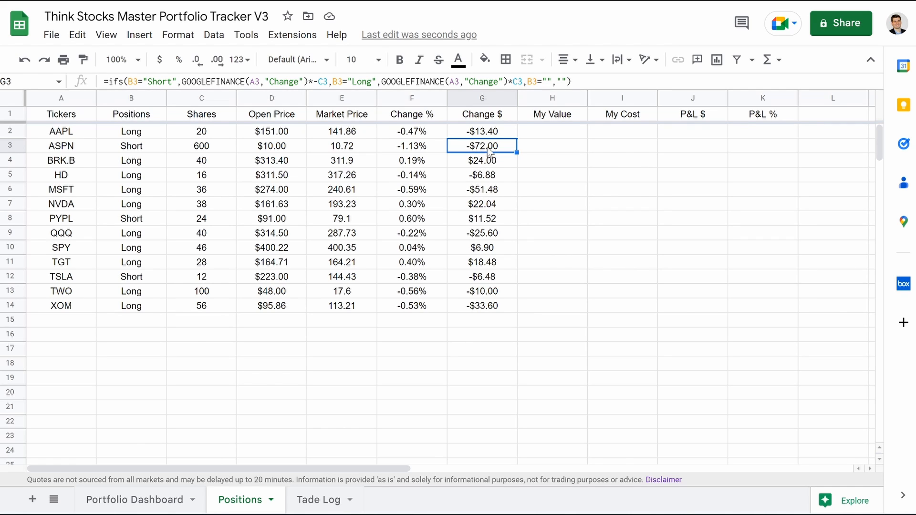
click(402, 151)
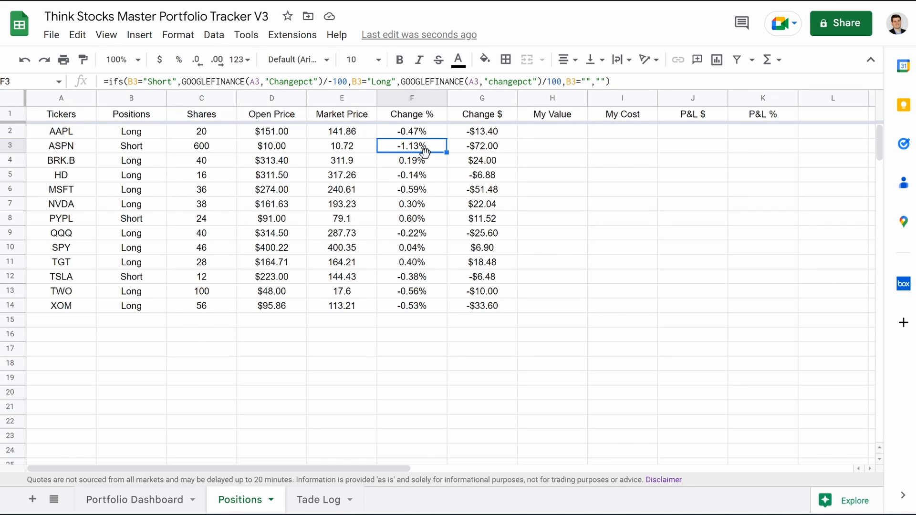
click(531, 135)
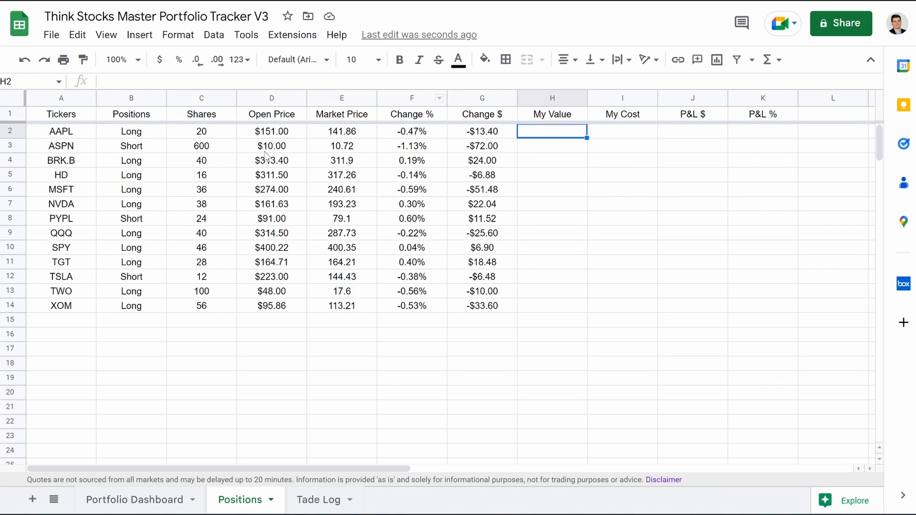
click(269, 134)
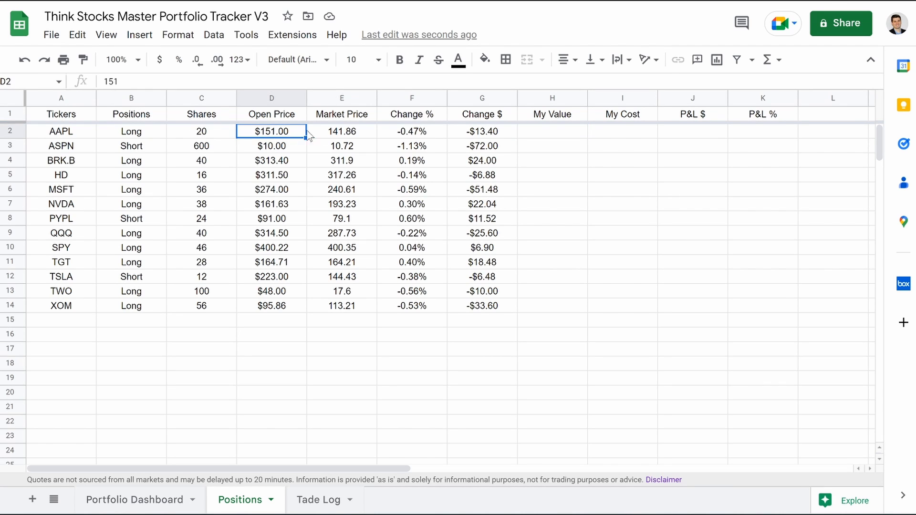
Enter the My Value formula =if(isblank(A2),"",E2*C2) in H2, reusing the blank check copied from the E2 formula.
click(343, 138)
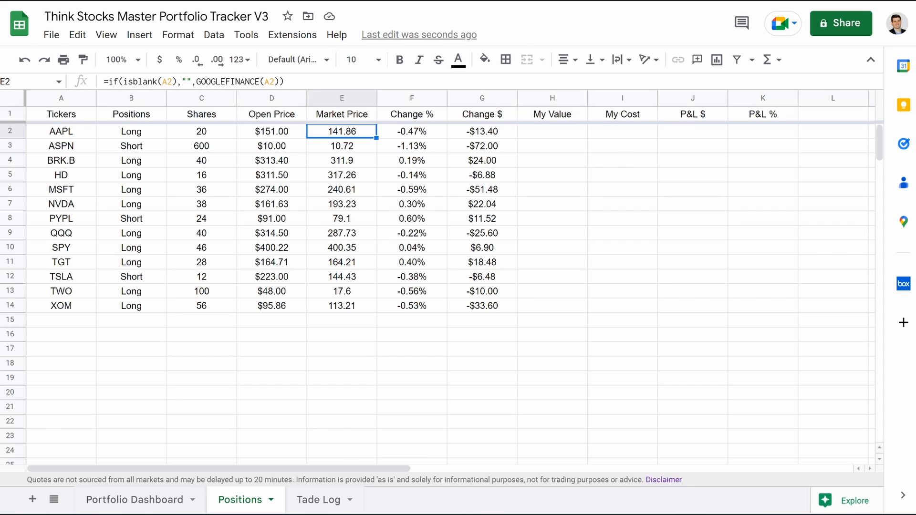
drag(196, 82, 101, 82)
key(ctrl+c)
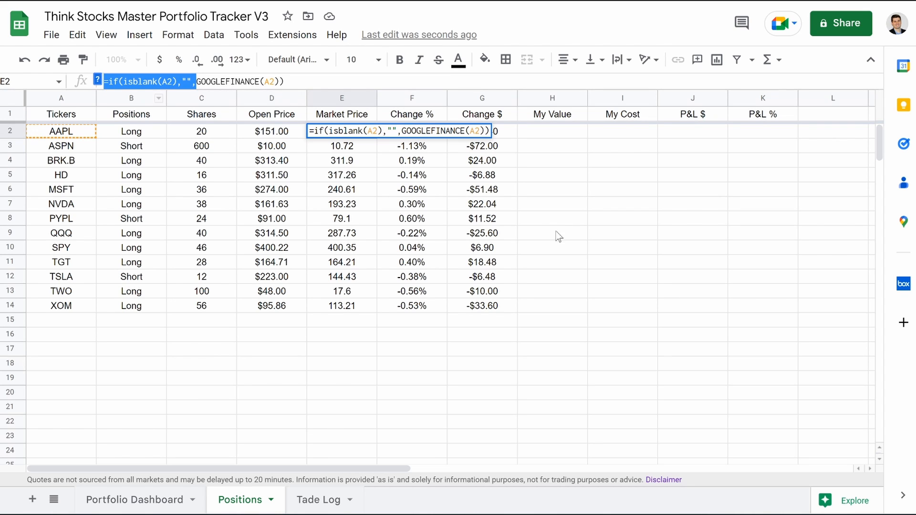
click(544, 139)
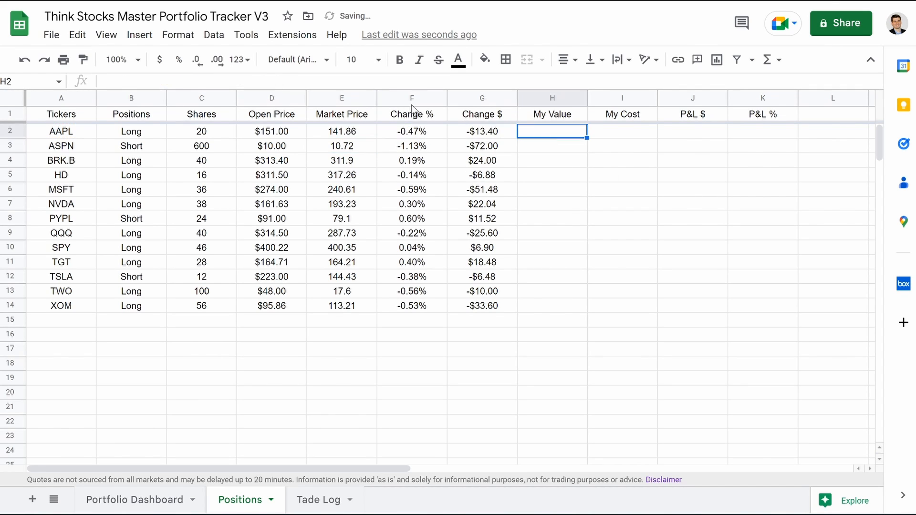
key(ctrl+v)
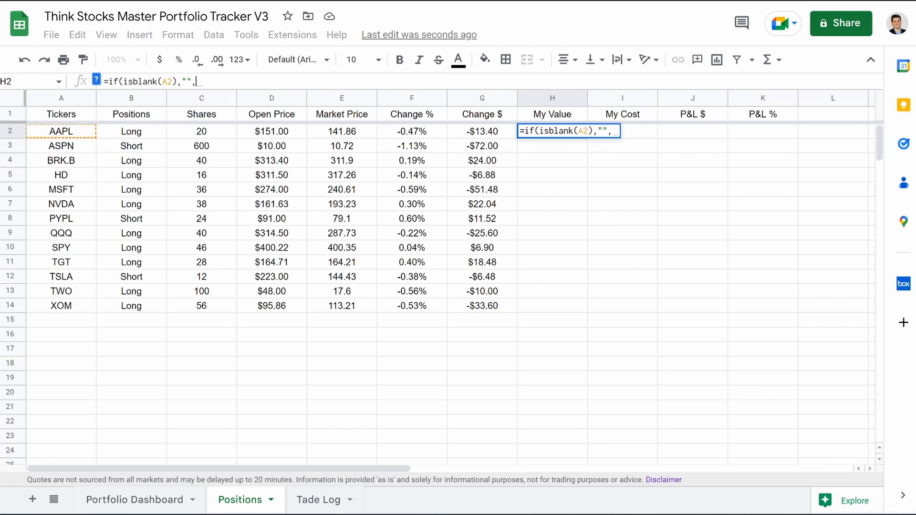
text(E2)
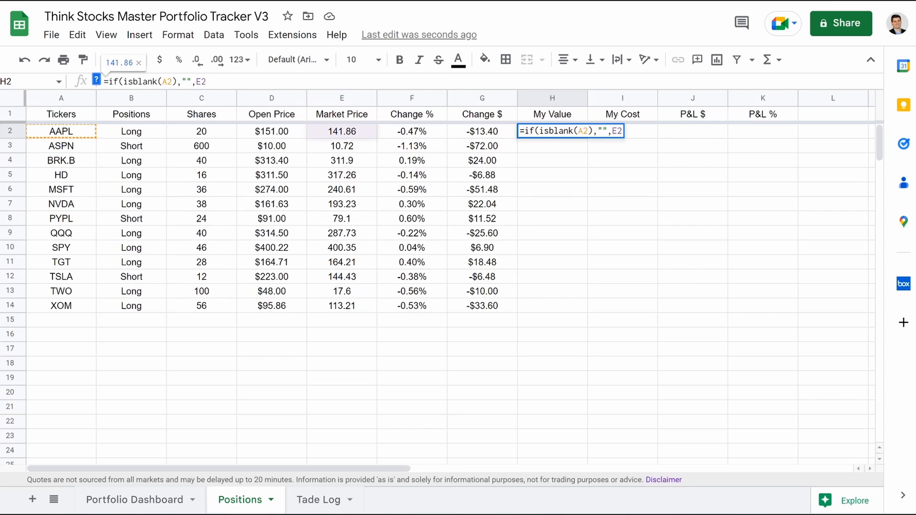
text(*C2)
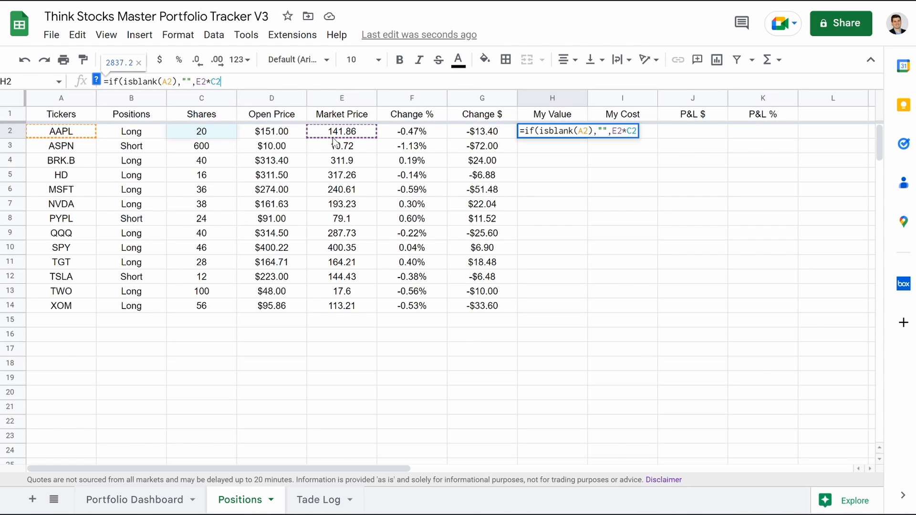
key(Return)
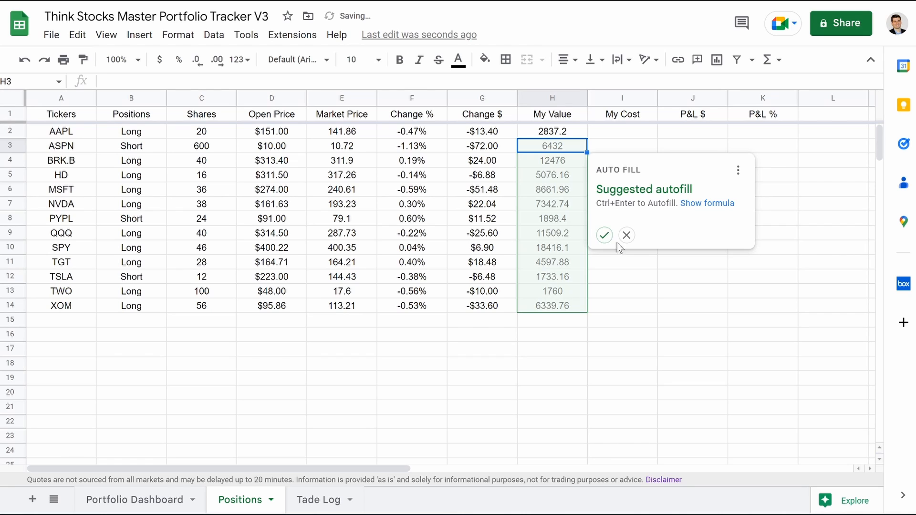
Fill the My Value formula down column H to row 200.
click(605, 237)
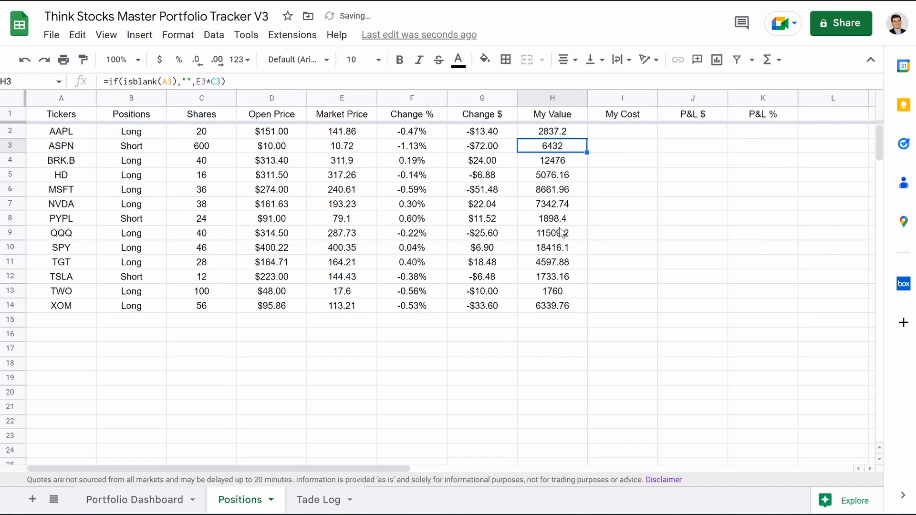
click(567, 308)
drag(587, 313, 570, 474)
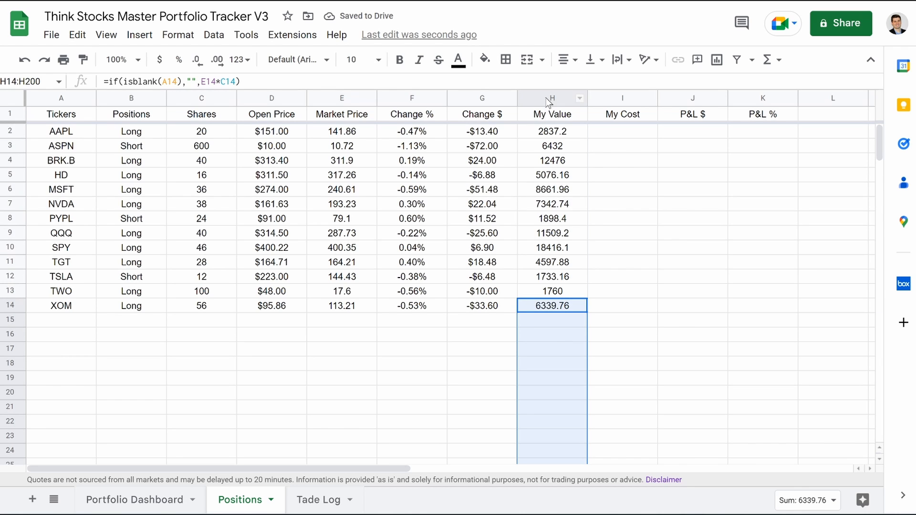
Format the My Value, My Cost and P&L $ columns as currency and the P&L % column as percent.
click(549, 100)
click(159, 59)
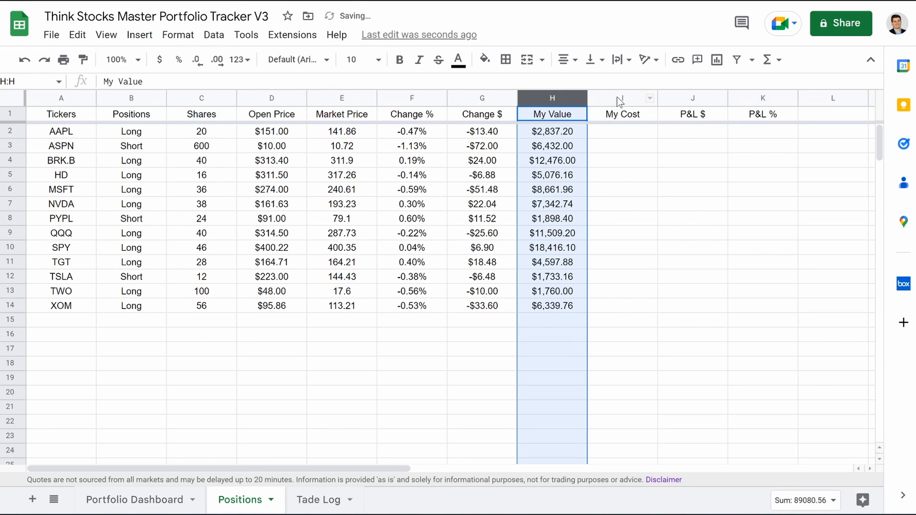
click(619, 100)
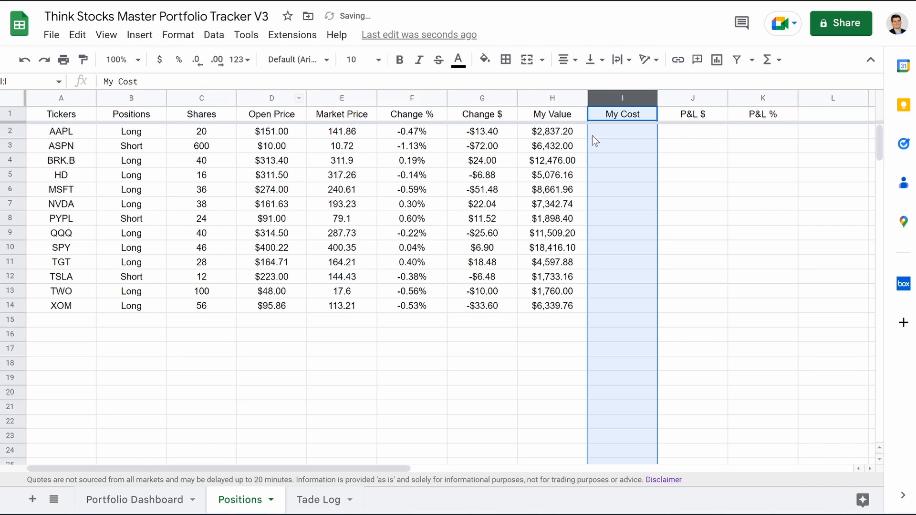
click(700, 99)
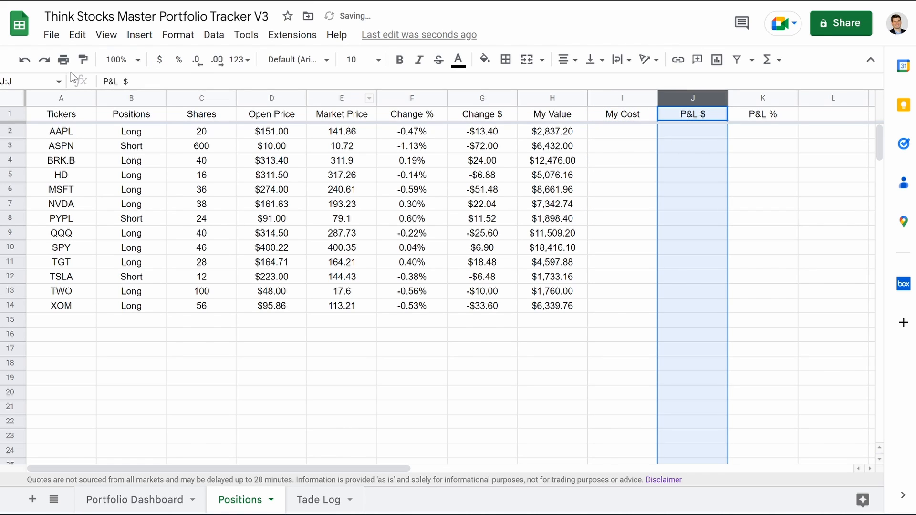
click(159, 59)
click(758, 97)
click(179, 61)
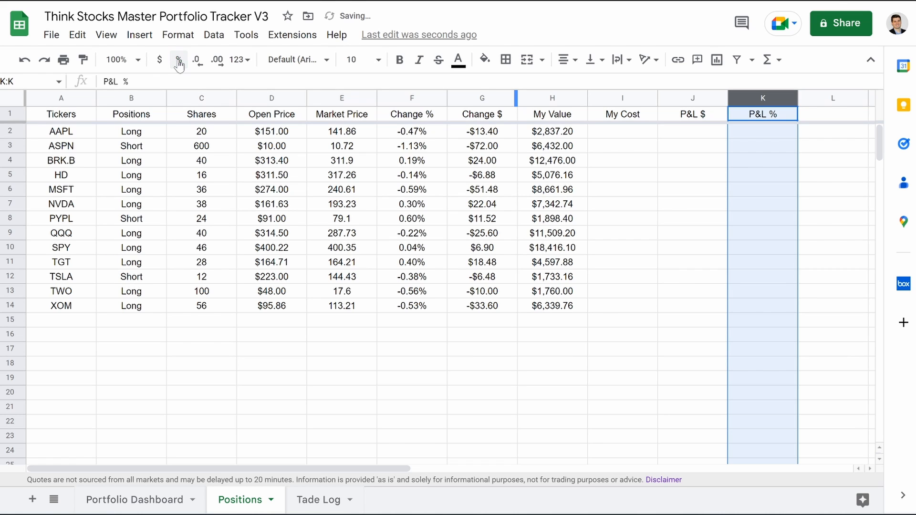
Enter the My Cost formula =if(isblank(A2),"",C2*D2) in I2.
click(613, 136)
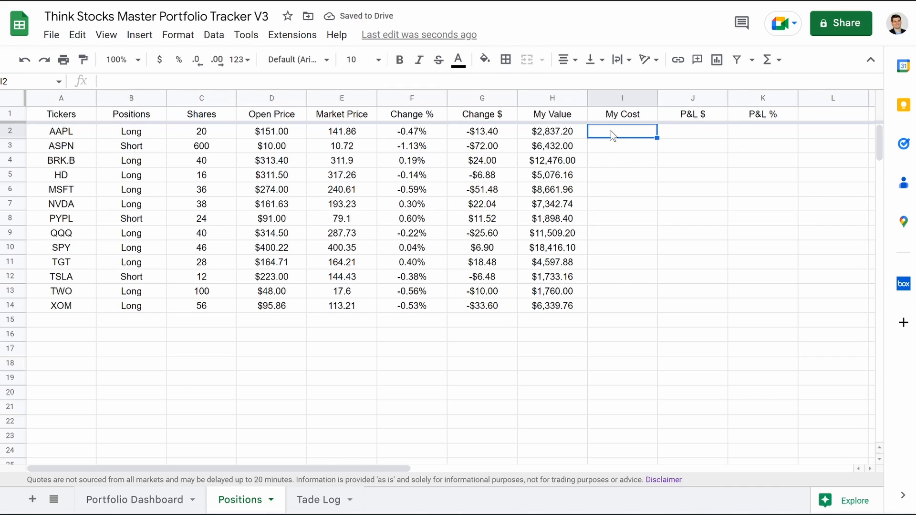
key(Return)
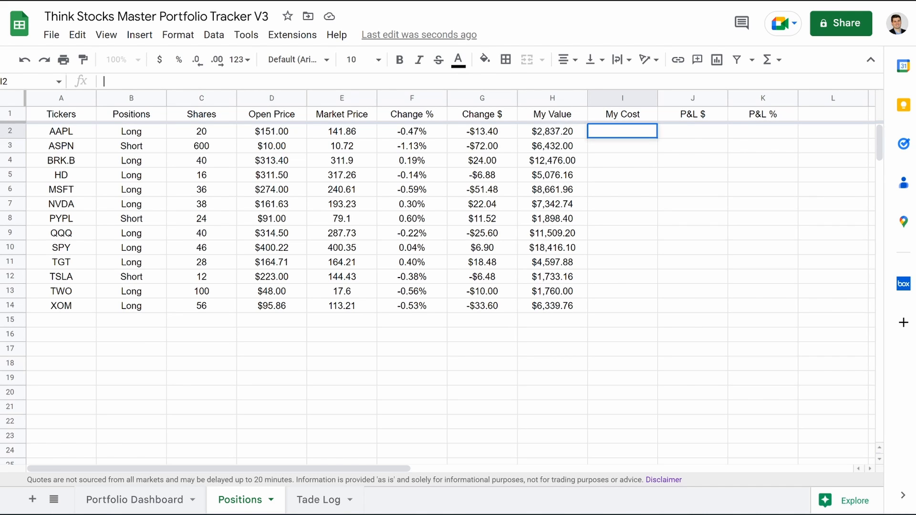
text(=if(isblank(A2),"",)
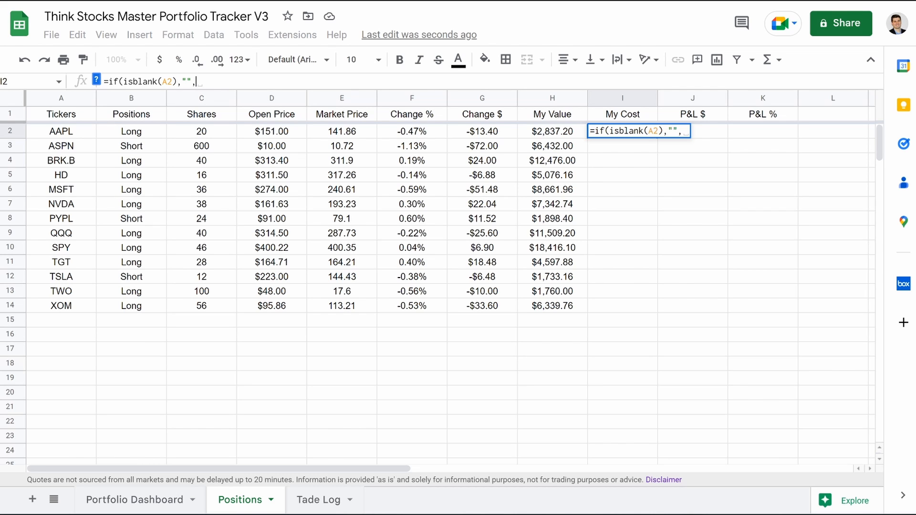
text(C)
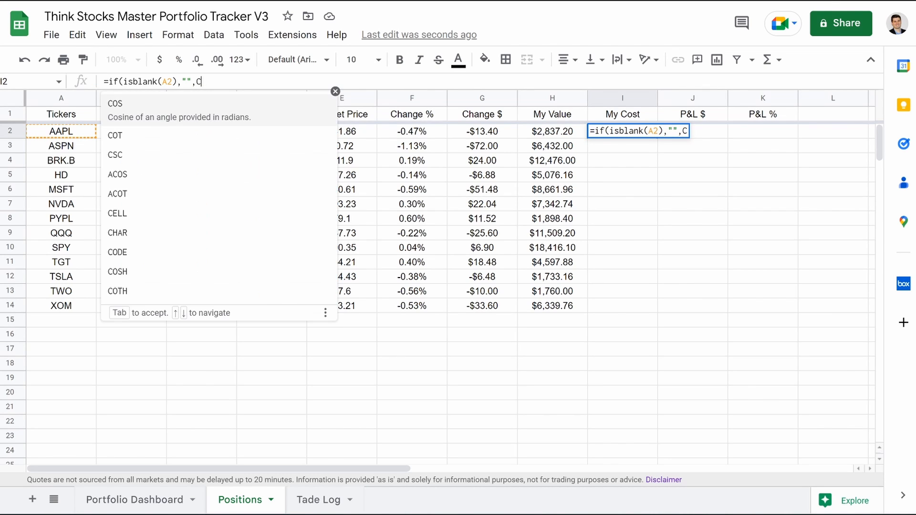
text(2*D2)
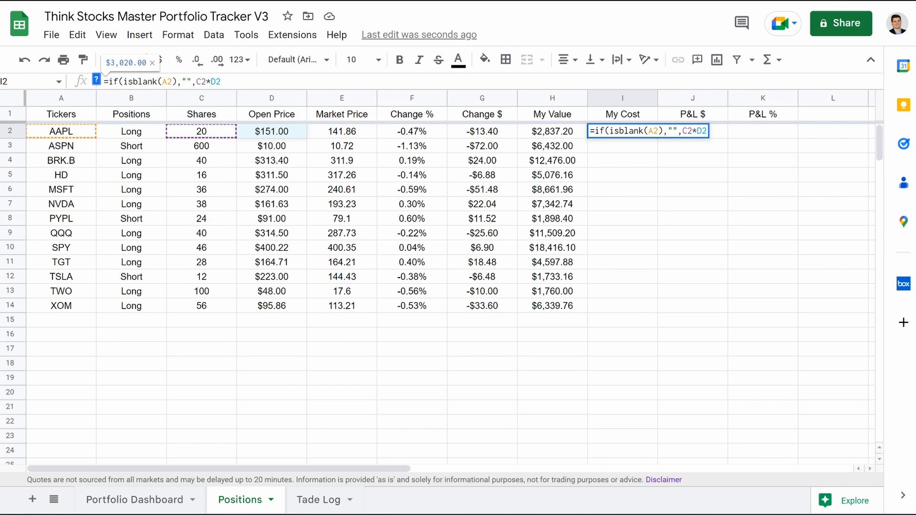
text())
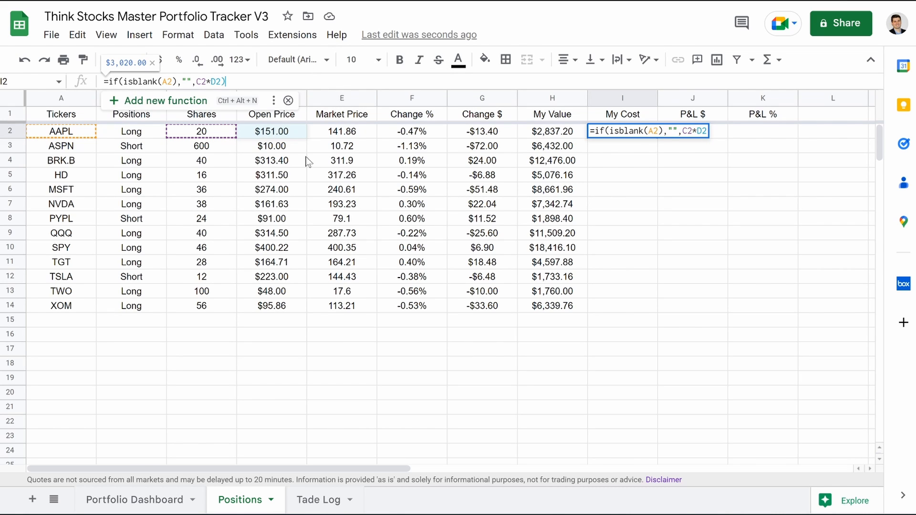
key(Return)
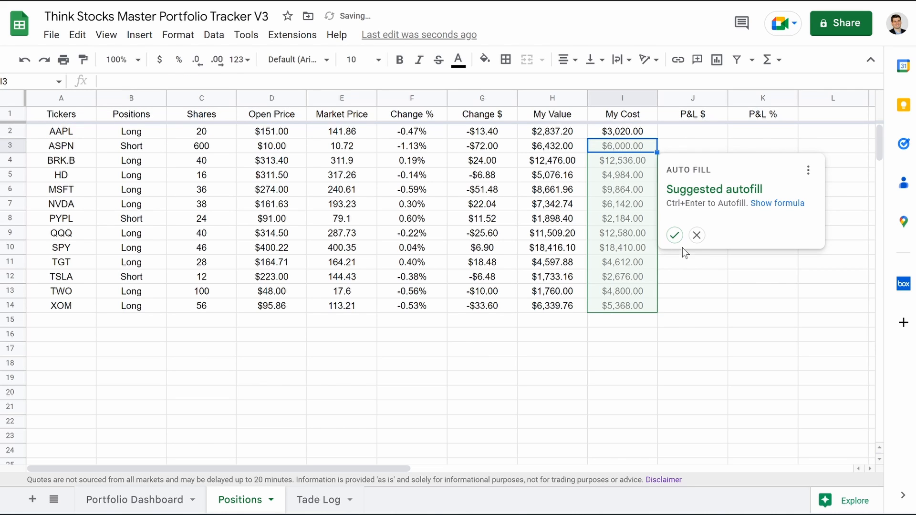
Fill the My Cost formula down column I for all holdings and into the empty rows below.
key(ctrl+Return)
click(635, 280)
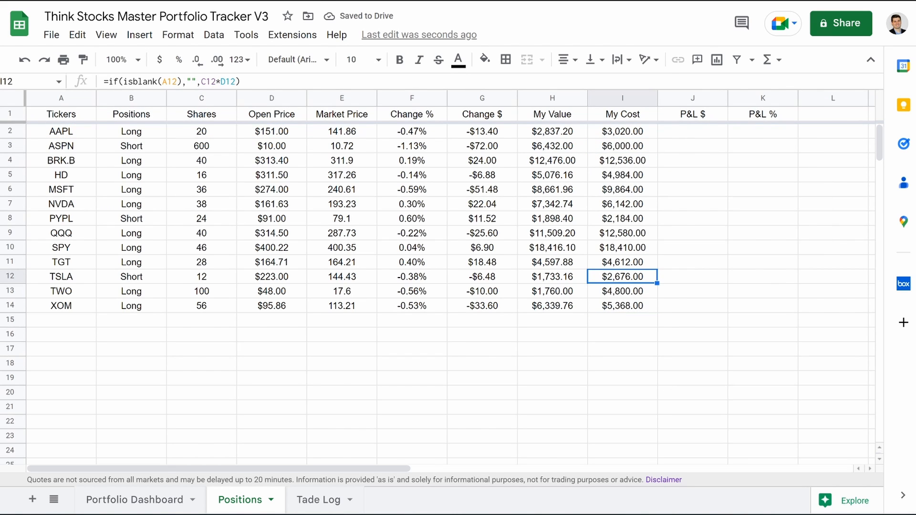
drag(656, 283, 630, 465)
Start the P&L $ formula in J2 with =Ifs(B2) and enter it.
click(685, 138)
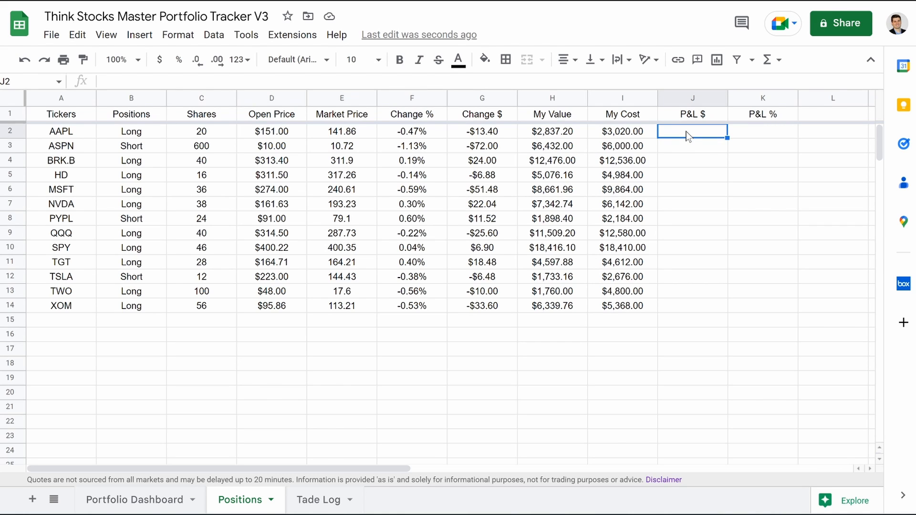
text(+)
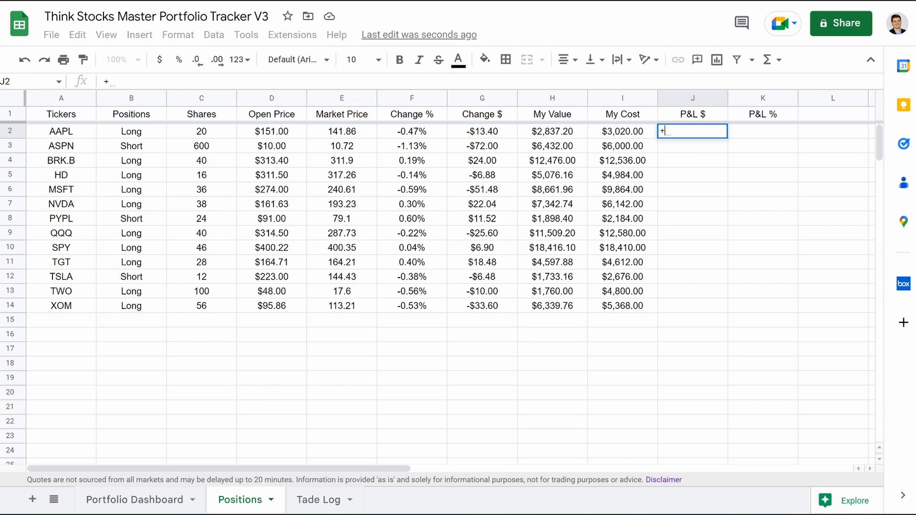
key(BackSpace)
text(=Ifs)
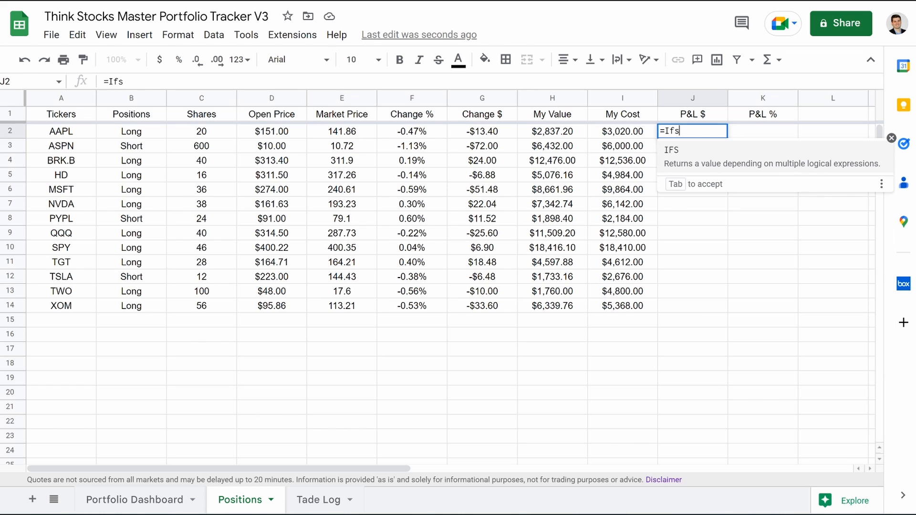
text((B)
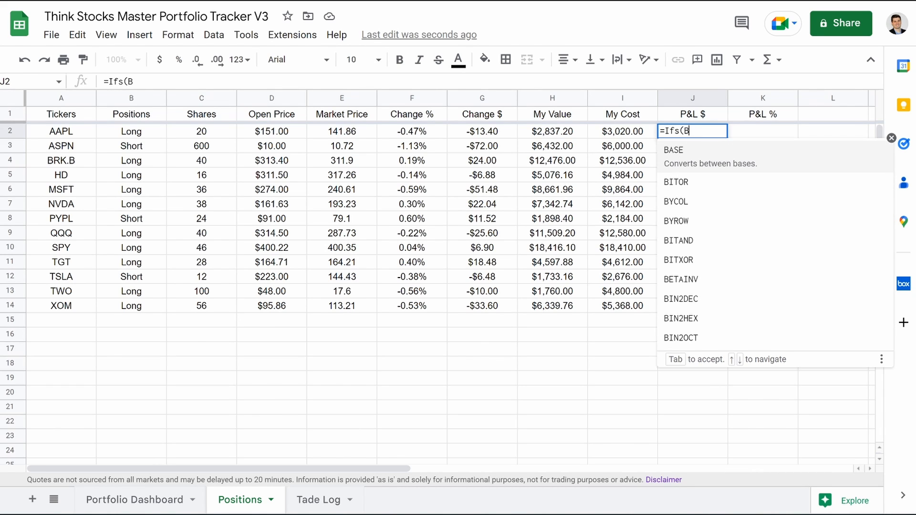
text(2)
key(Return)
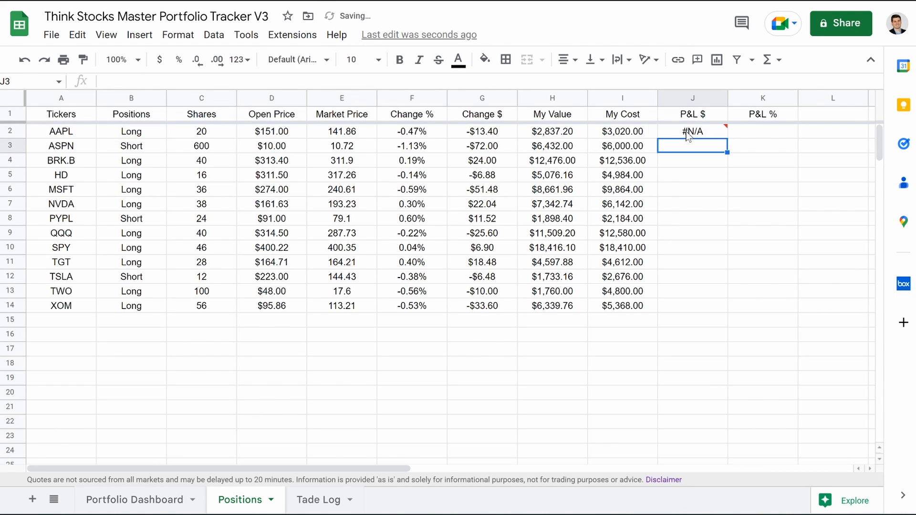
Complete the P&L $ formula in J2 as =Ifs(B2="Short",I2-H2,B2="Long",H2-I2,B2="","").
double_click(687, 133)
text(=Ifs(B2)=")
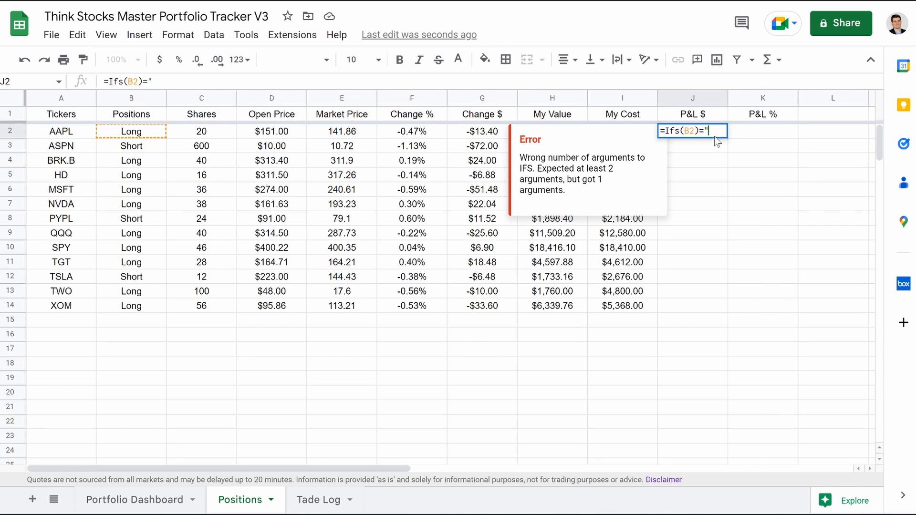
text(Short",)
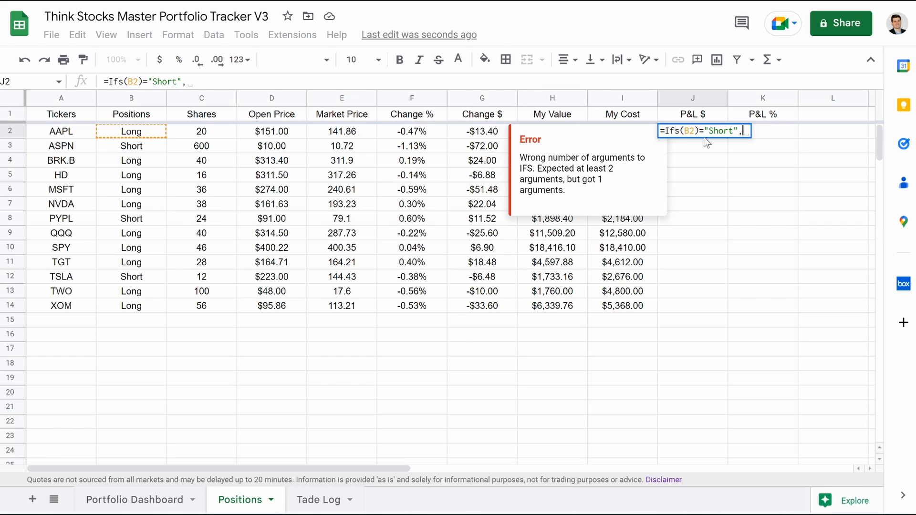
key(BackSpace)
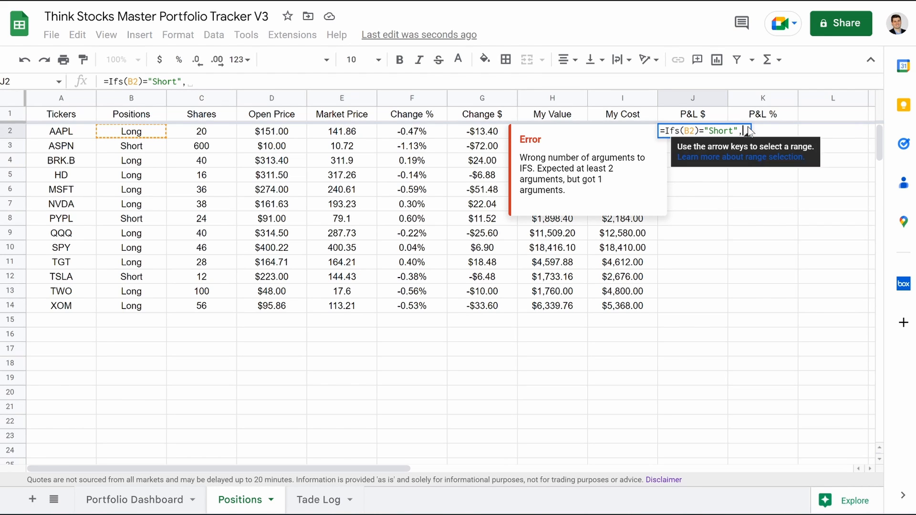
text(I)
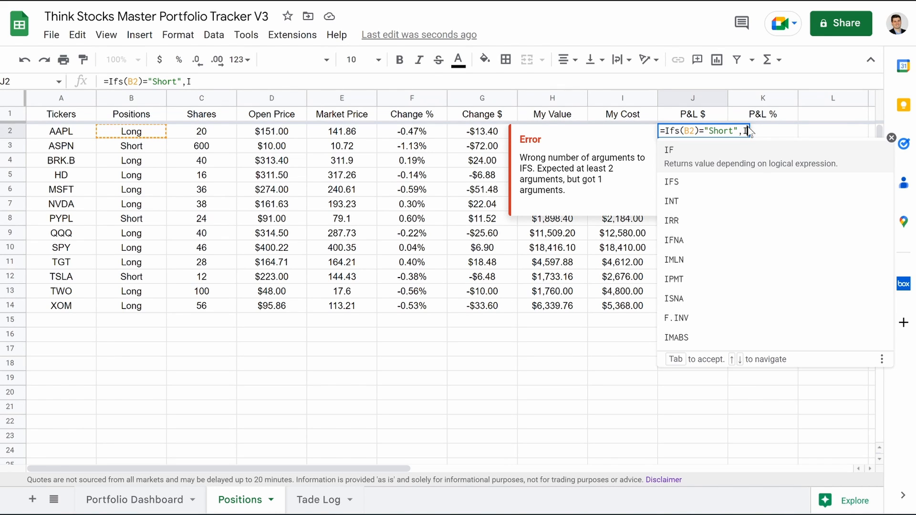
text(2=)
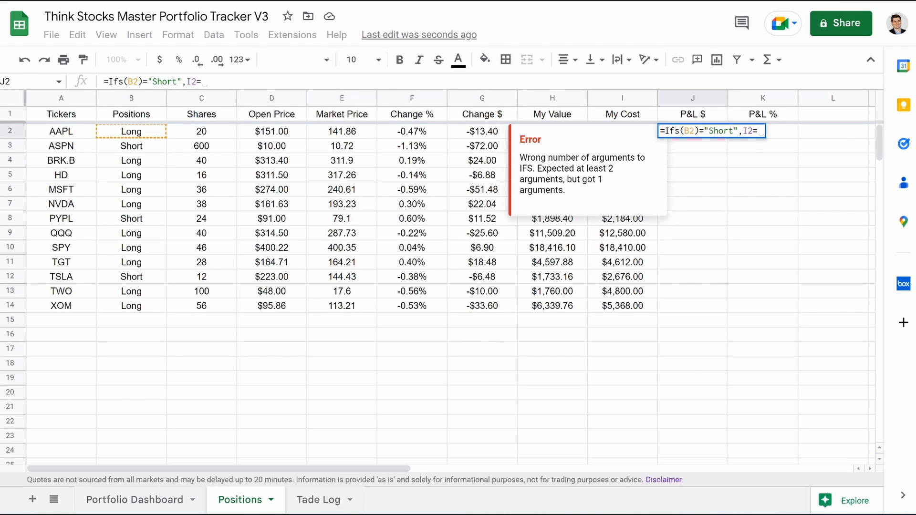
key(BackSpace)
text(-)
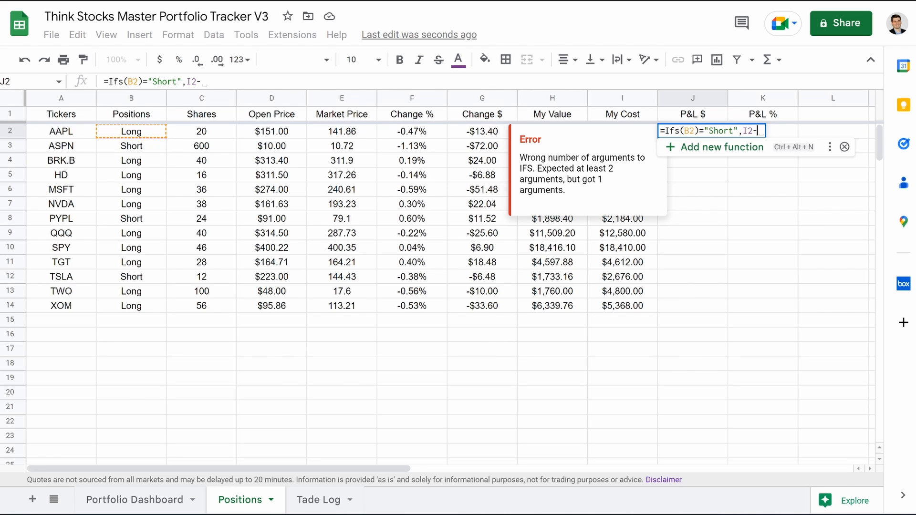
text(H2,B2)
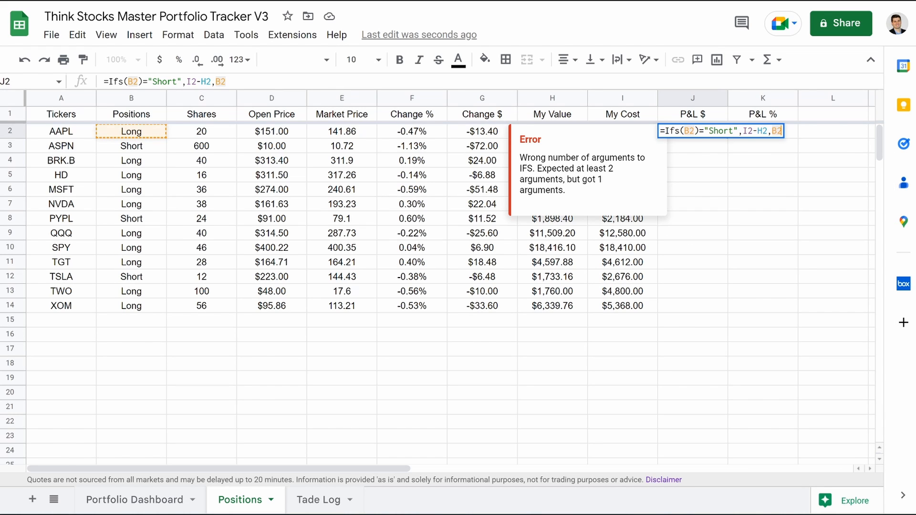
text(="Long",)
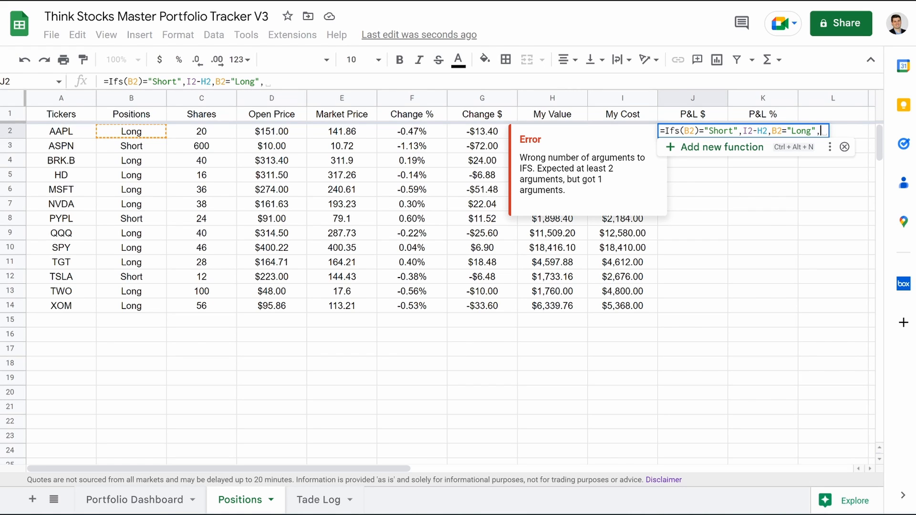
text(H2-I2,)
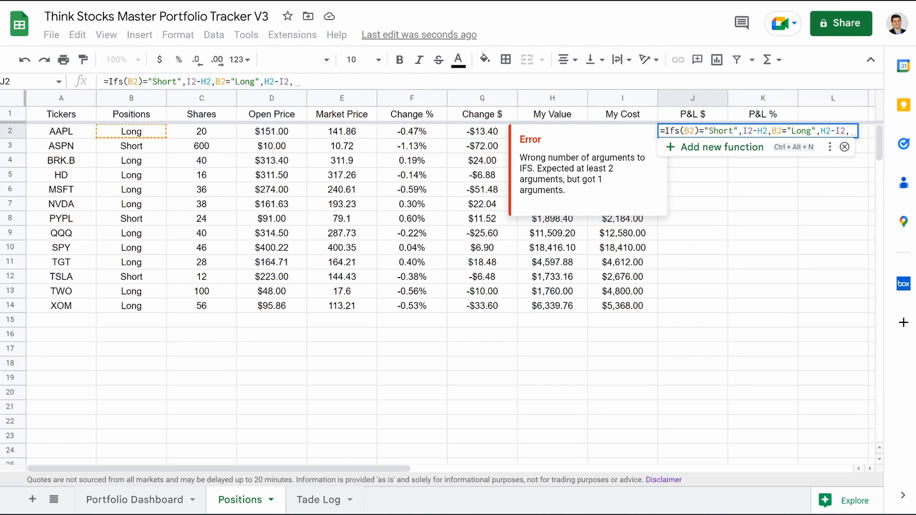
text(B2="","")
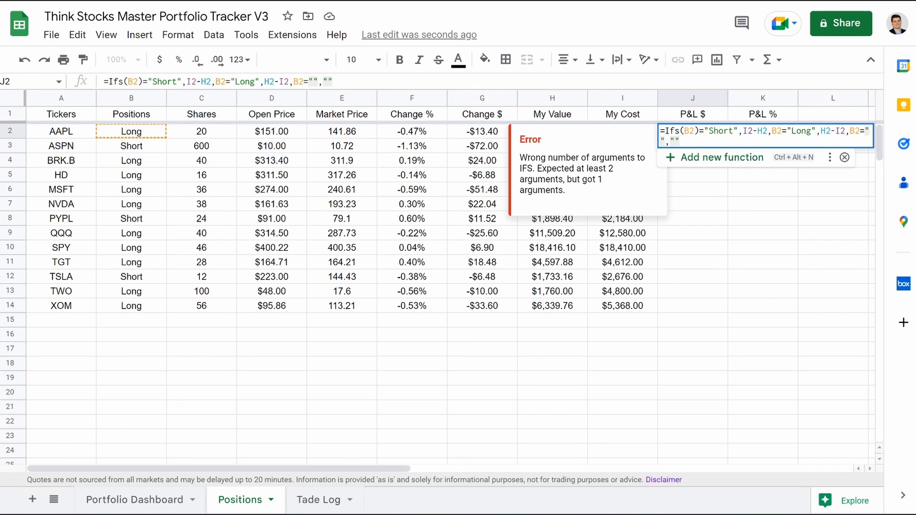
text())
click(698, 131)
key(BackSpace)
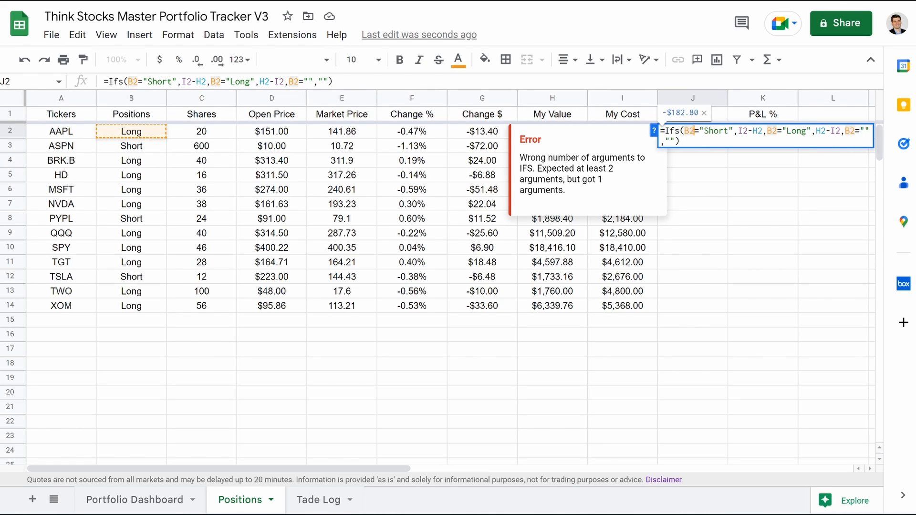
key(Return)
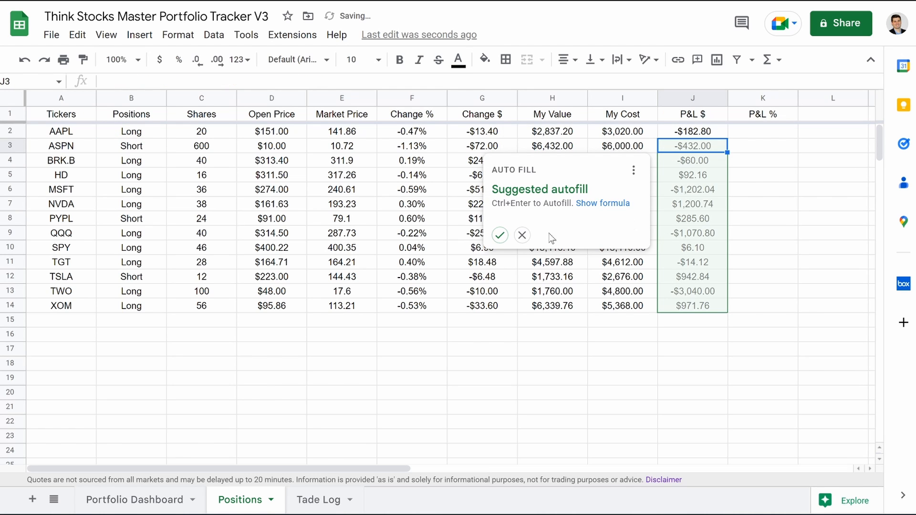
Fill the P&L $ formula down column J for all holdings and through the empty rows to row 200.
click(499, 235)
click(701, 309)
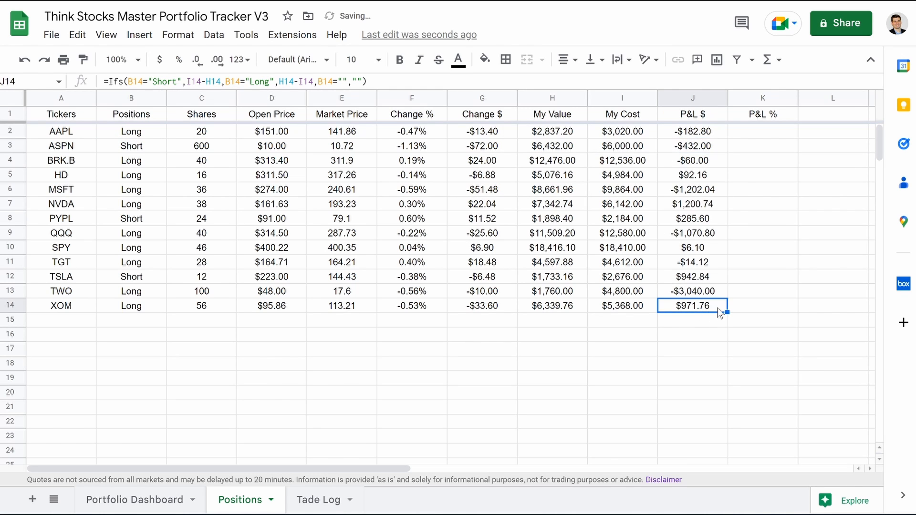
drag(725, 313, 699, 427)
scroll(643, 316, up, 20)
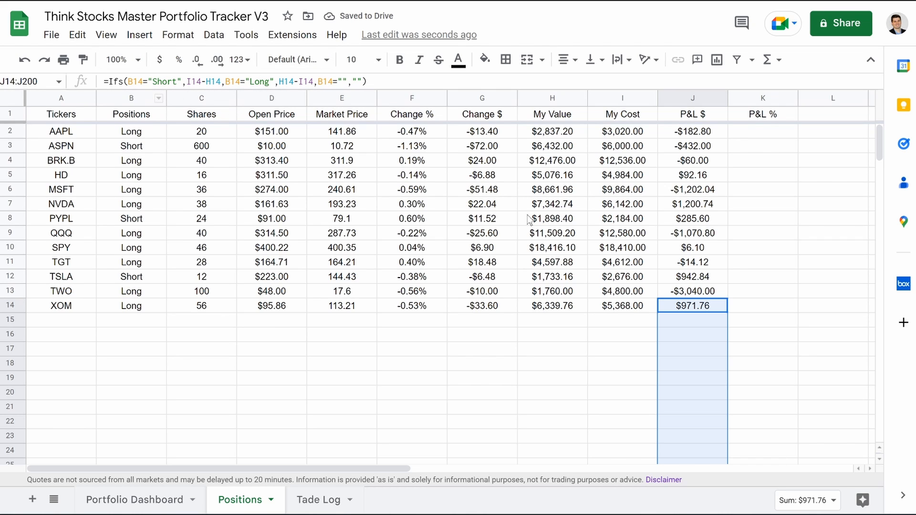
Enter the P&L % formula =ifs(B2="Short",(D2-E2)/E2,B2="Long",(E2-D2)/D2,B2="","") in K2.
click(743, 137)
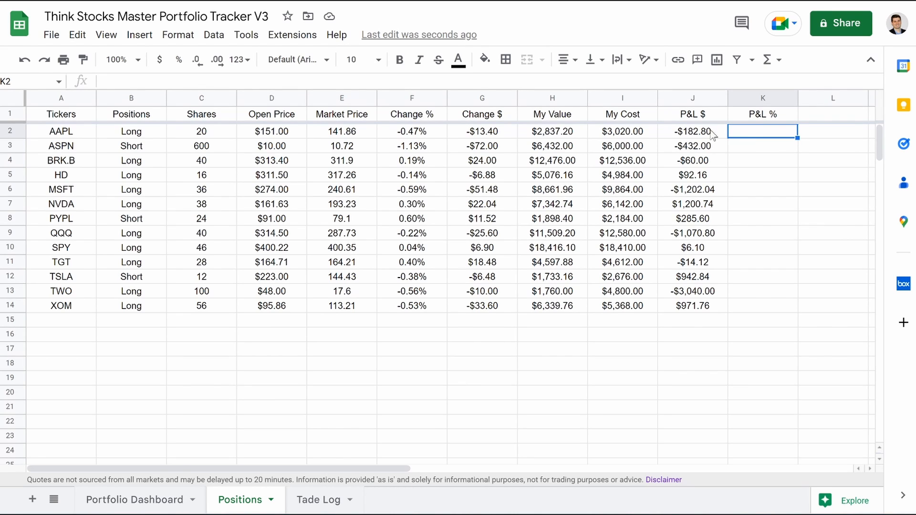
text(=)
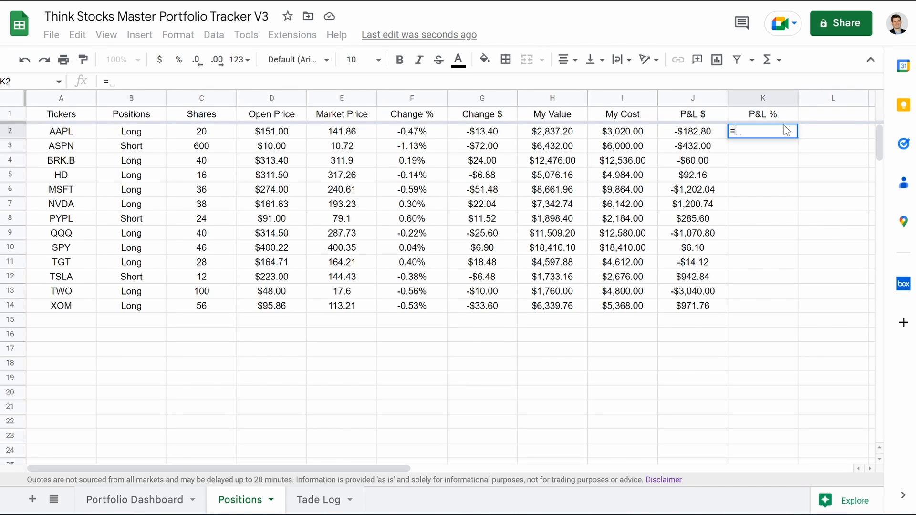
text(ifs(B)
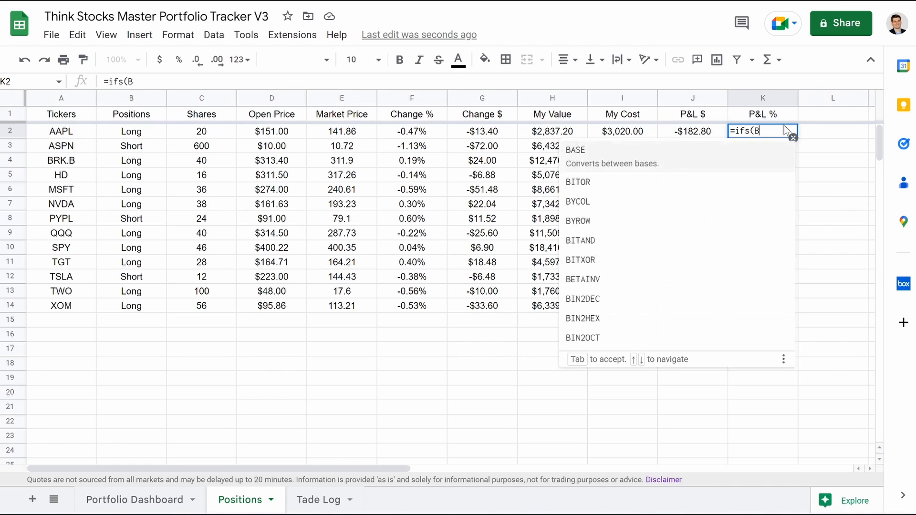
text(2="Short",)
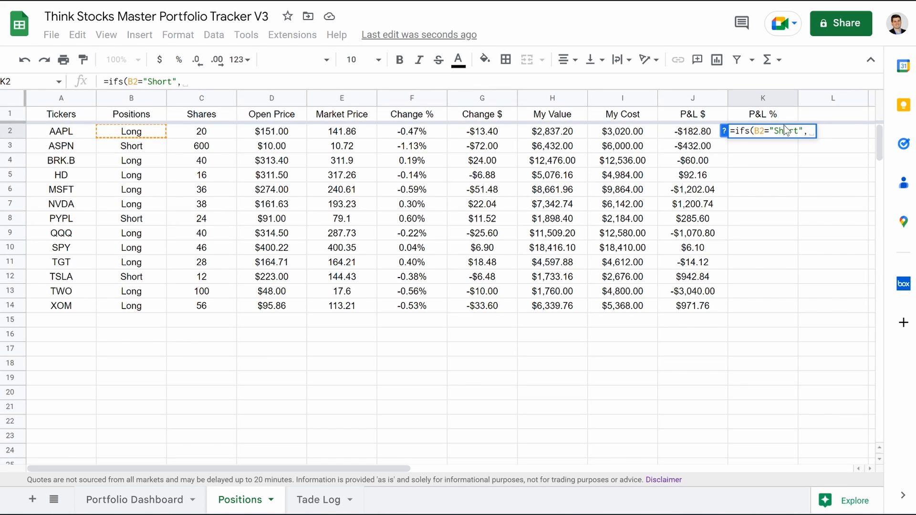
text((D2-)
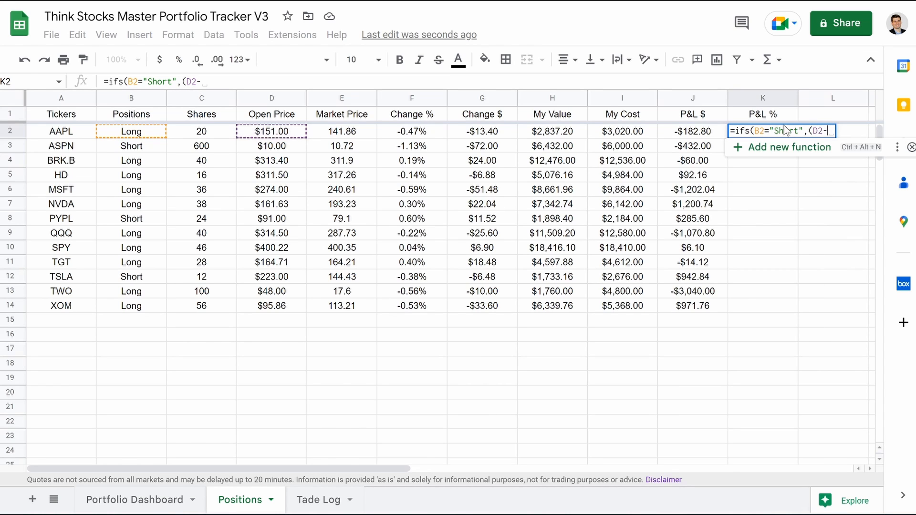
text(E2)
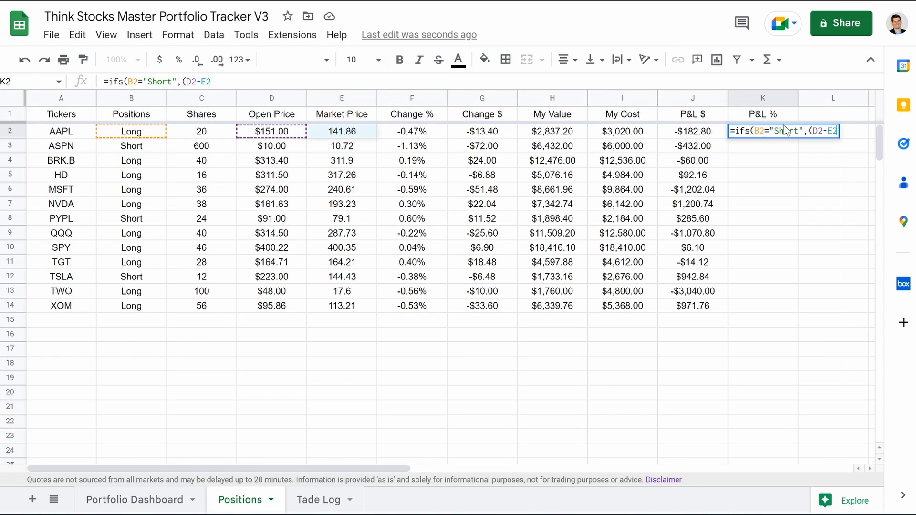
text()/E2)
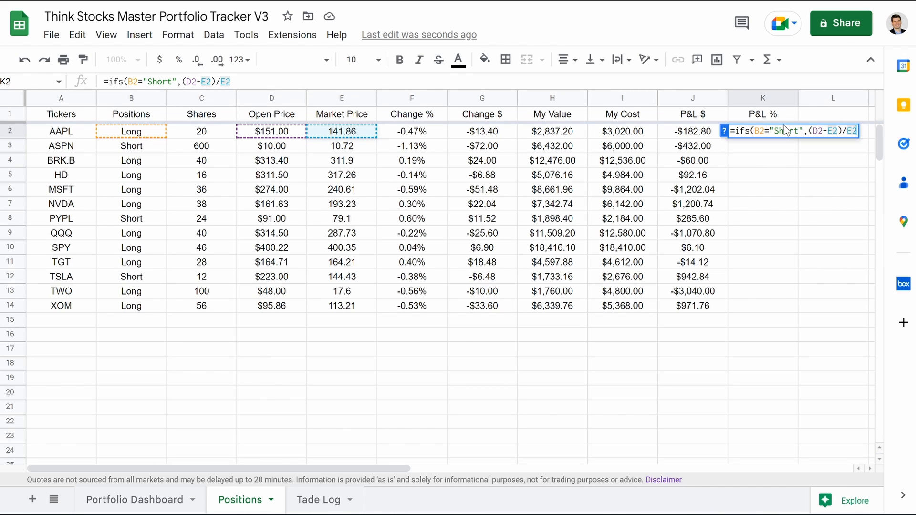
text(,)
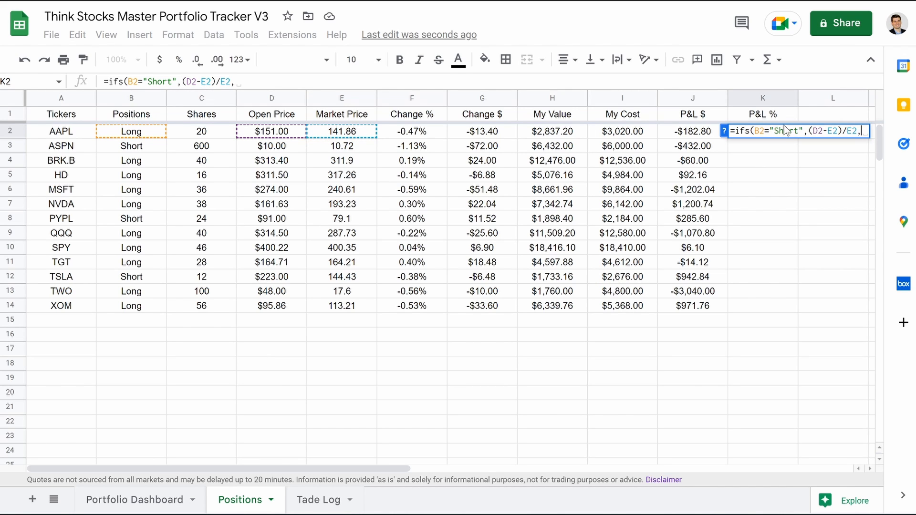
text(B2="Long)
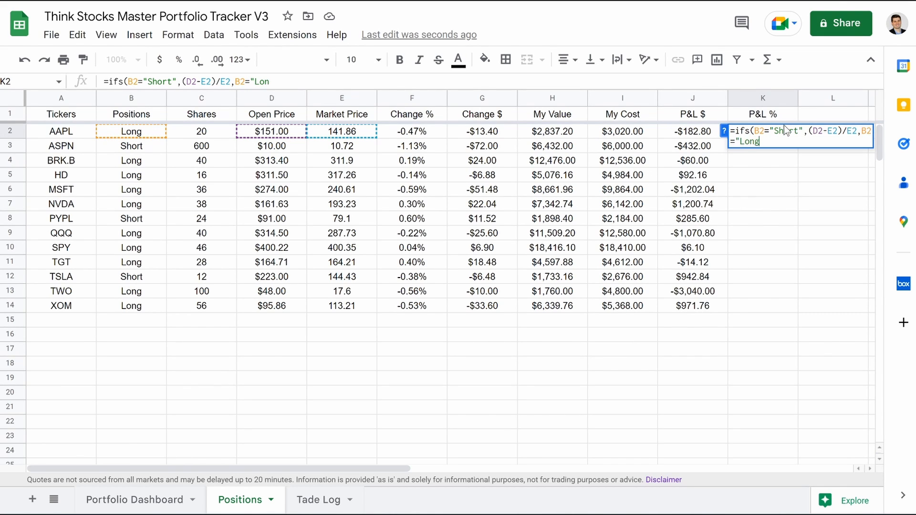
text(",(E)
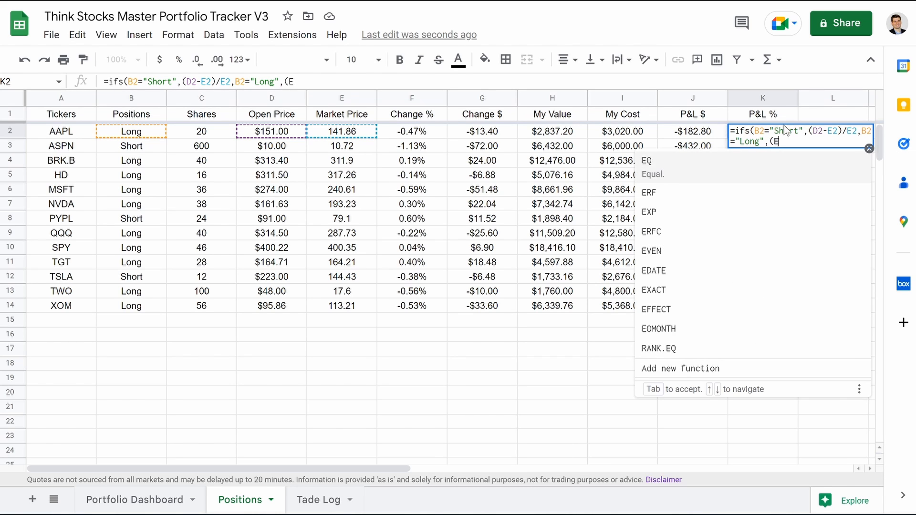
text(2-)
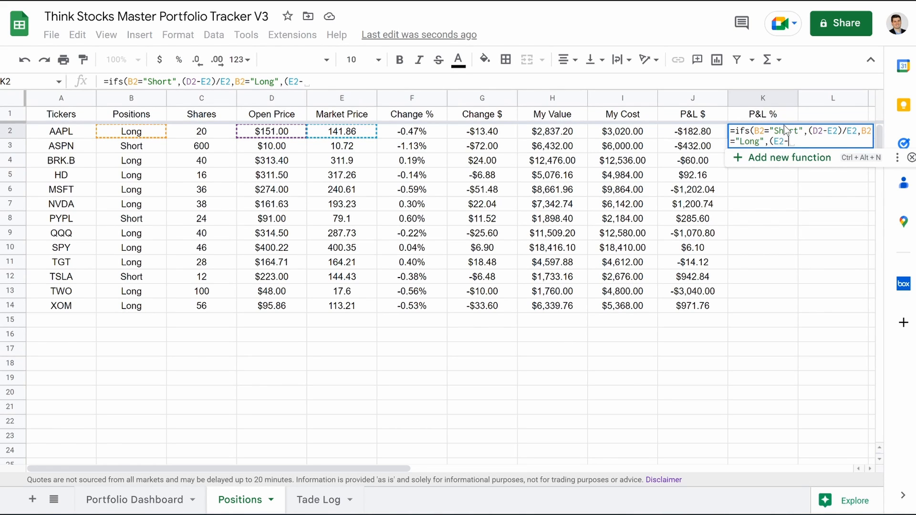
text(D2))
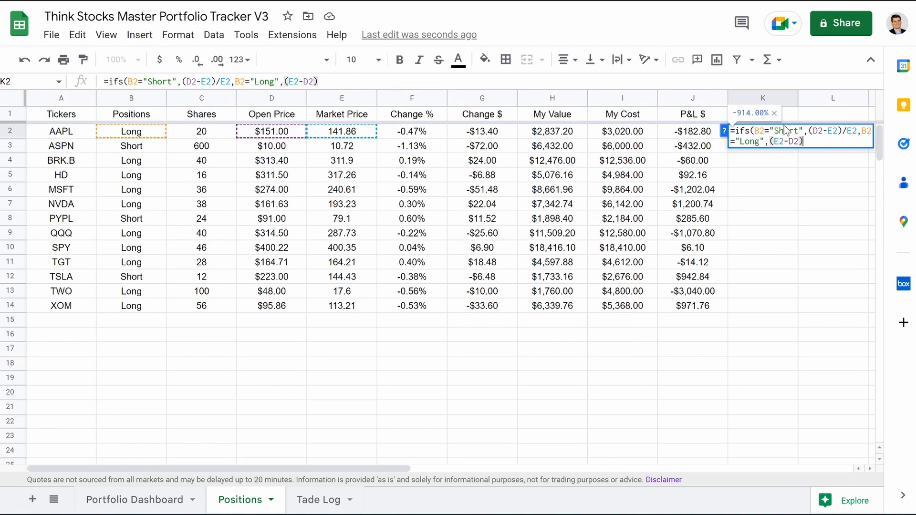
text(/D)
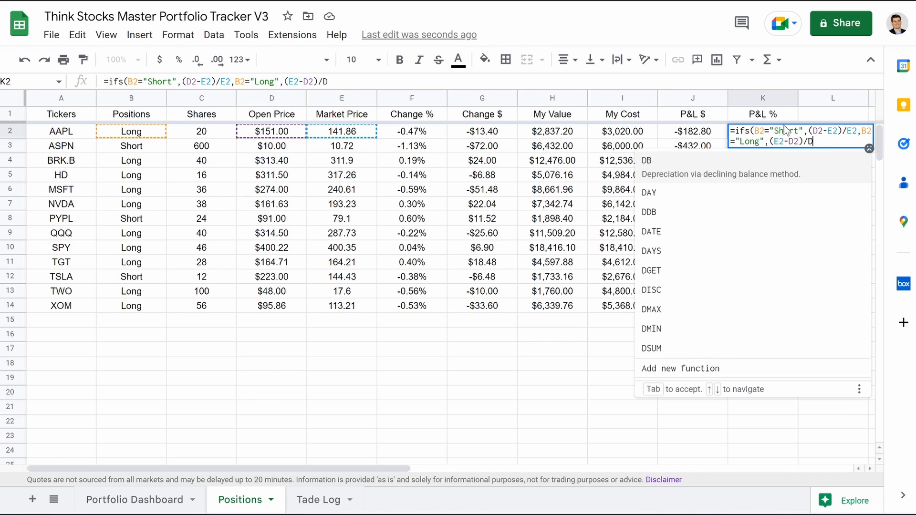
text(2, )
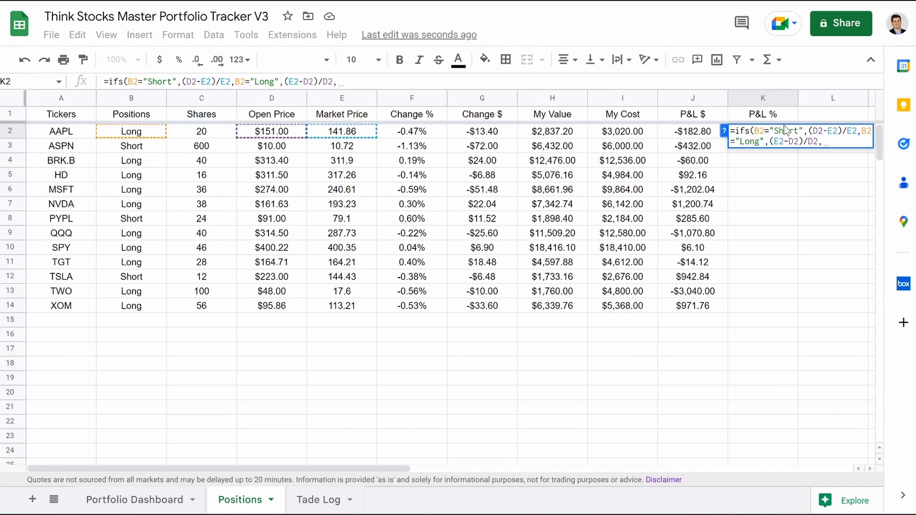
text(B2)
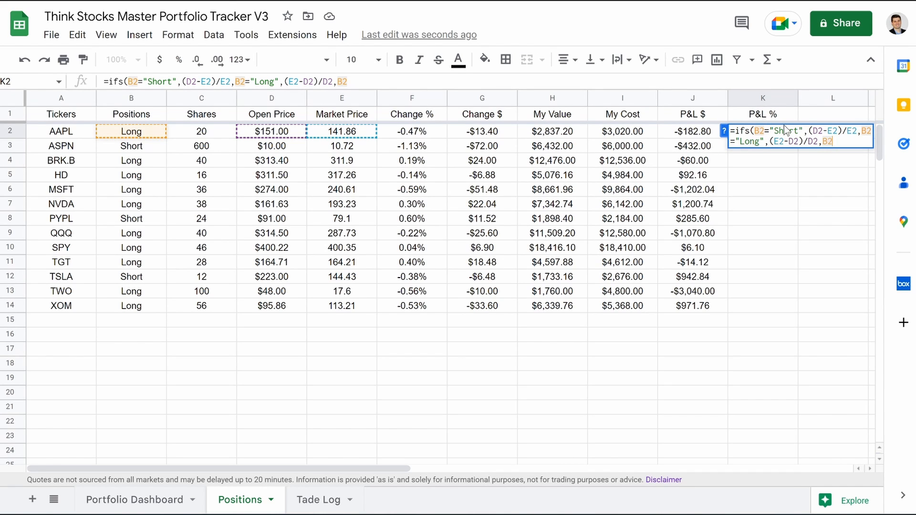
text(="",""))
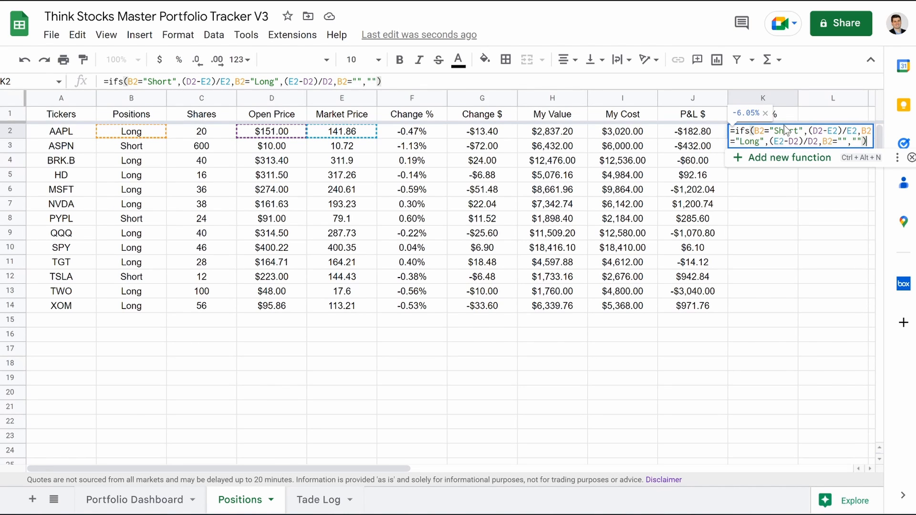
key(Return)
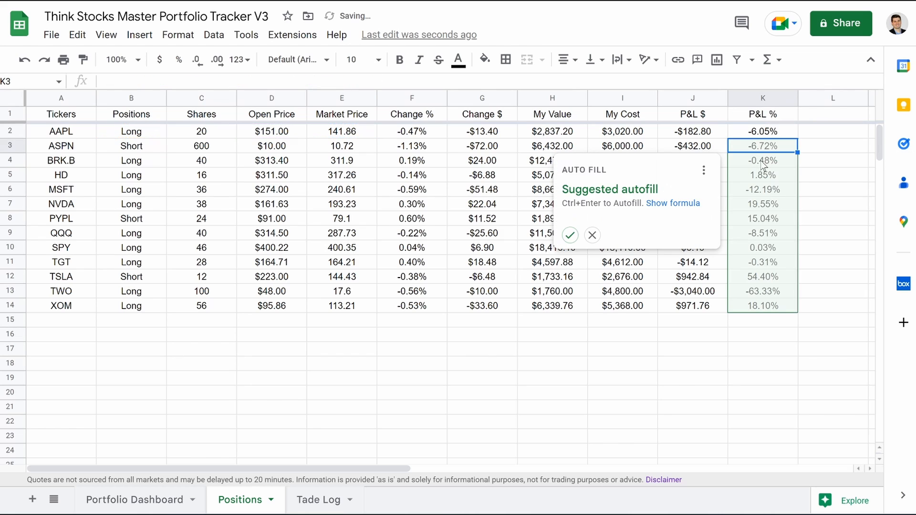
Fill the P&L % formula down column K for all holdings and through the empty rows to row 200.
click(570, 236)
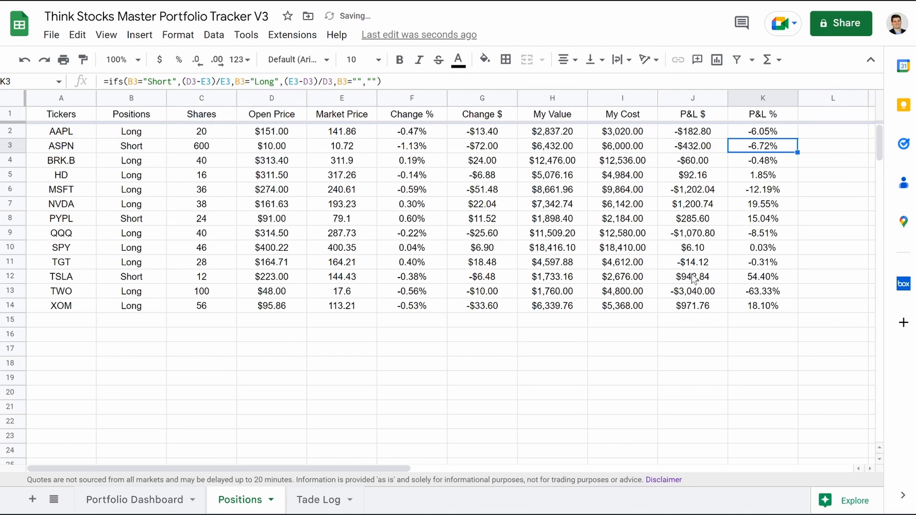
click(777, 306)
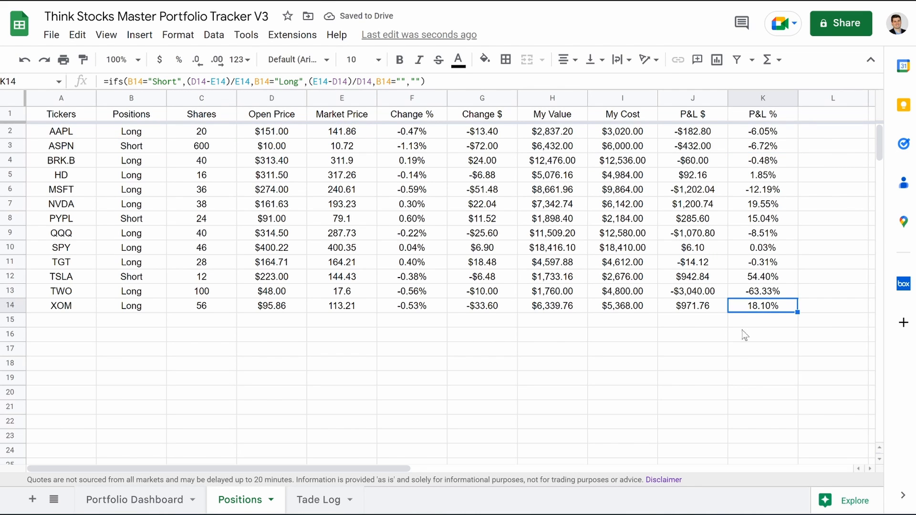
drag(799, 314, 773, 425)
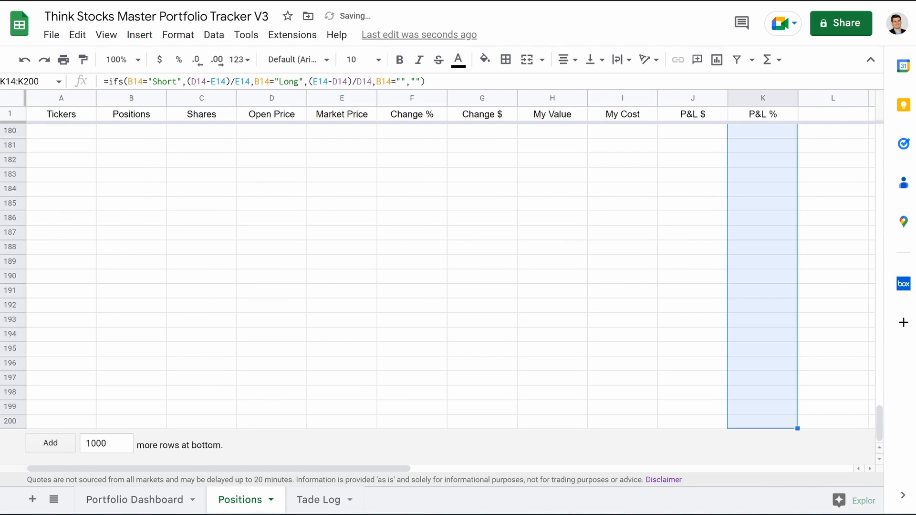
scroll(718, 380, up, 20)
click(462, 293)
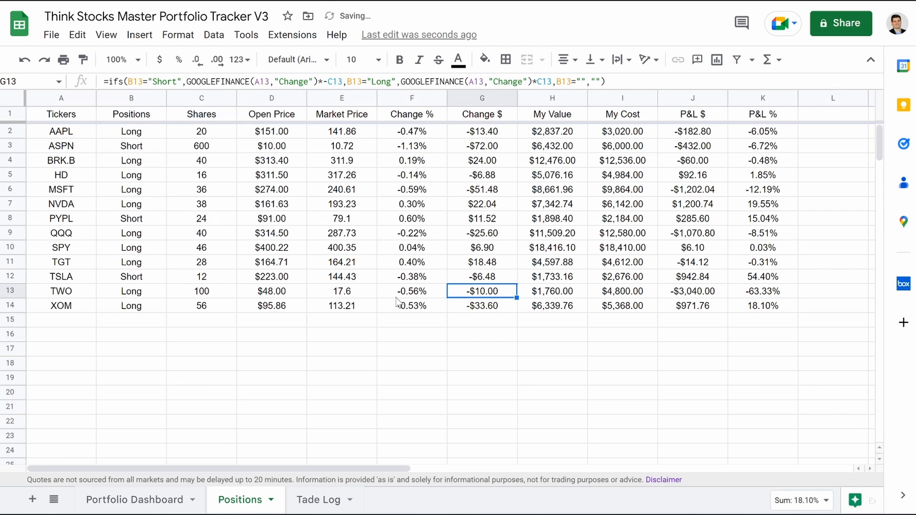
Delete the empty columns L through Z from the Positions sheet.
scroll(560, 264, right, 1)
scroll(561, 265, right, 4)
drag(477, 98, 772, 100)
right_click(774, 101)
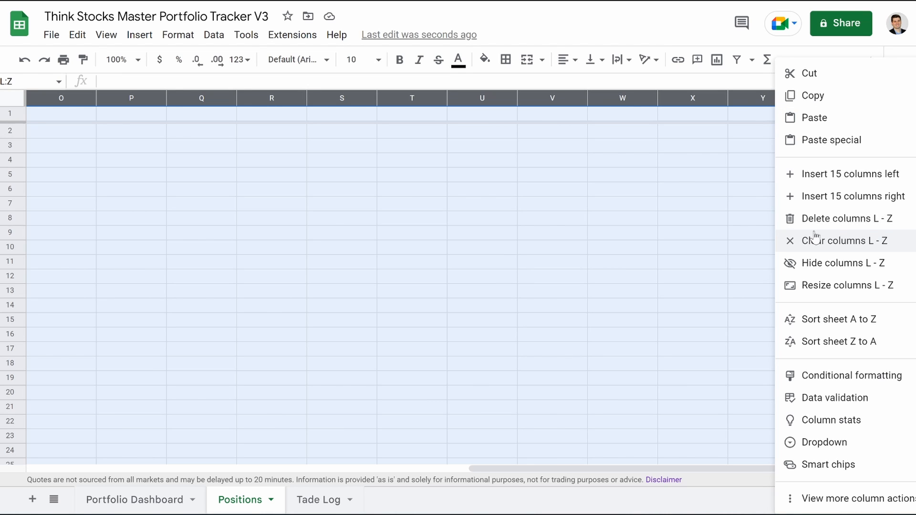
click(819, 218)
click(606, 335)
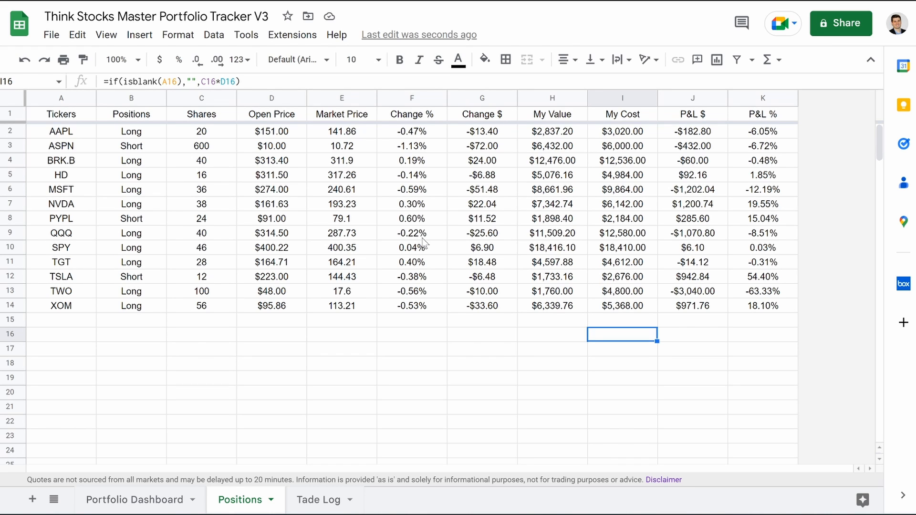
Review the Positions sheet's empty rows and its row 2 formulas from Tickers across to P&L %.
click(575, 324)
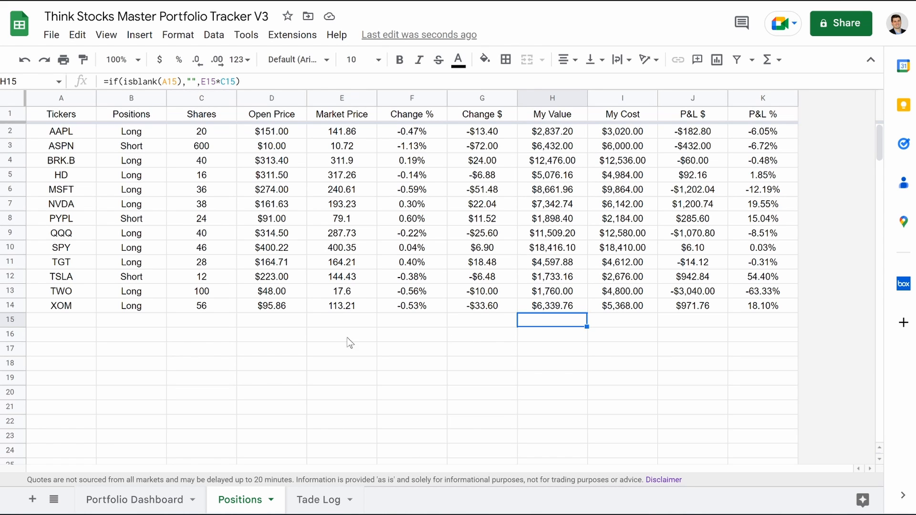
scroll(489, 309, down, 5)
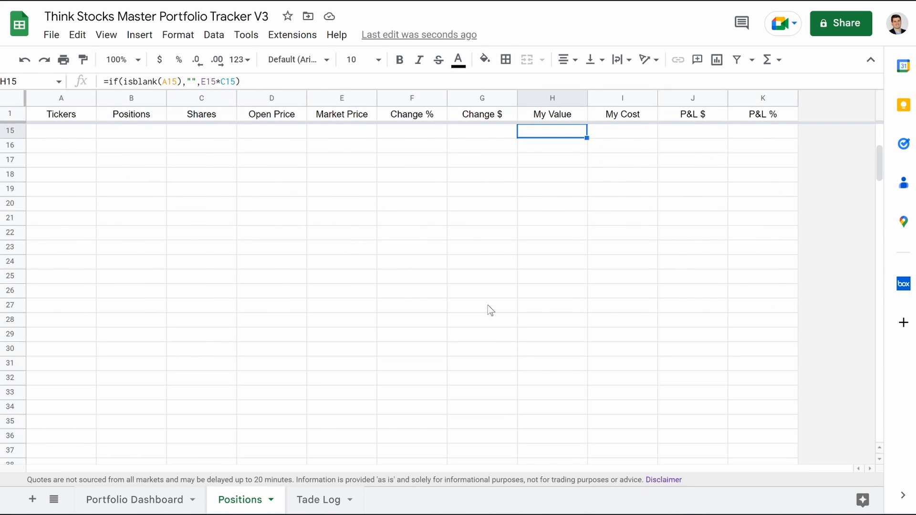
scroll(488, 305, up, 5)
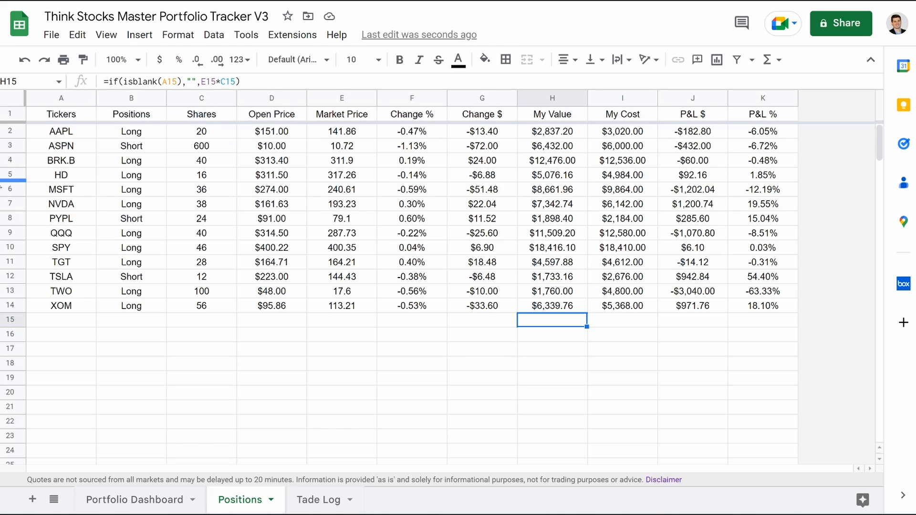
click(65, 133)
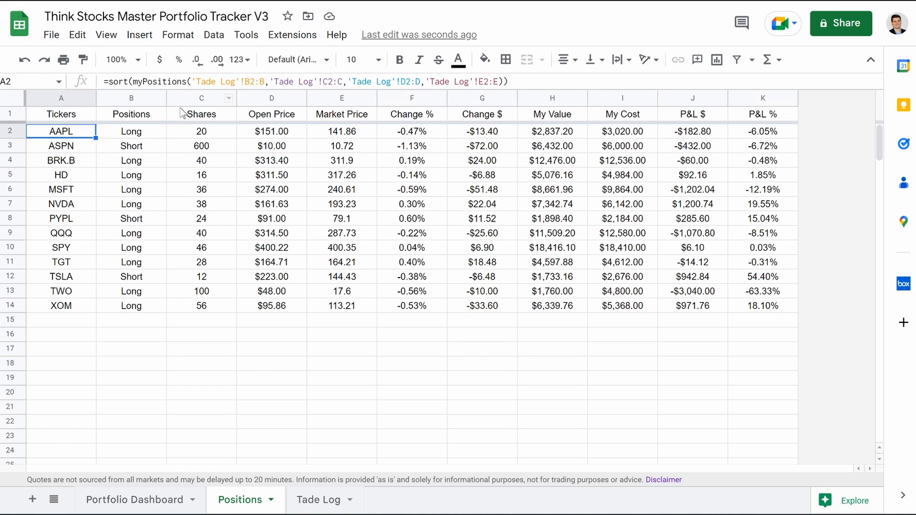
click(282, 135)
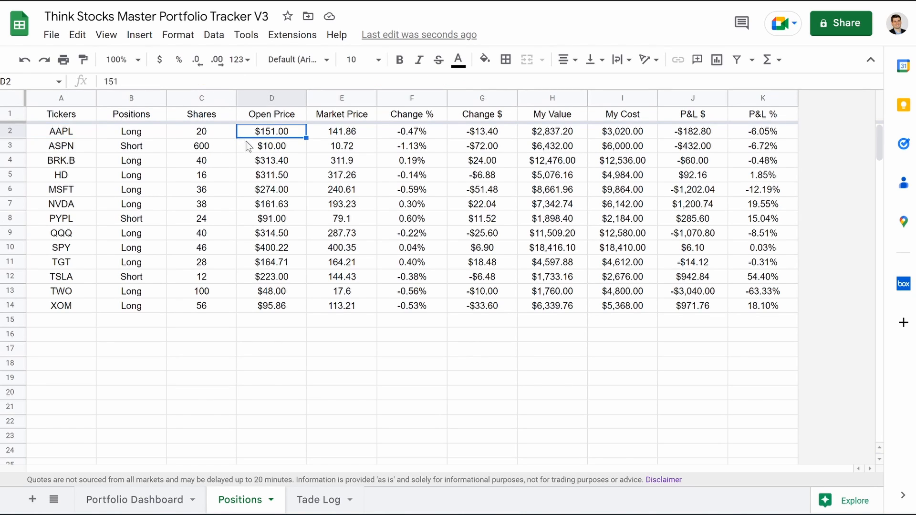
click(351, 134)
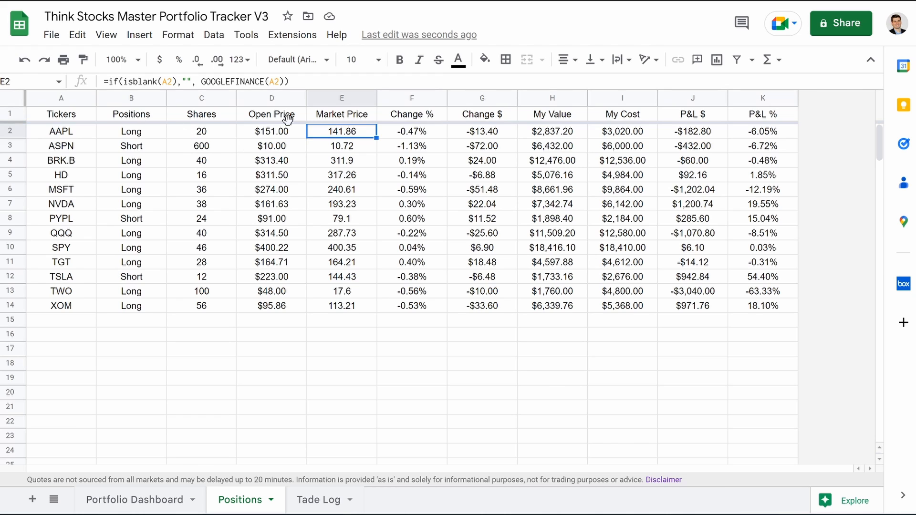
click(404, 134)
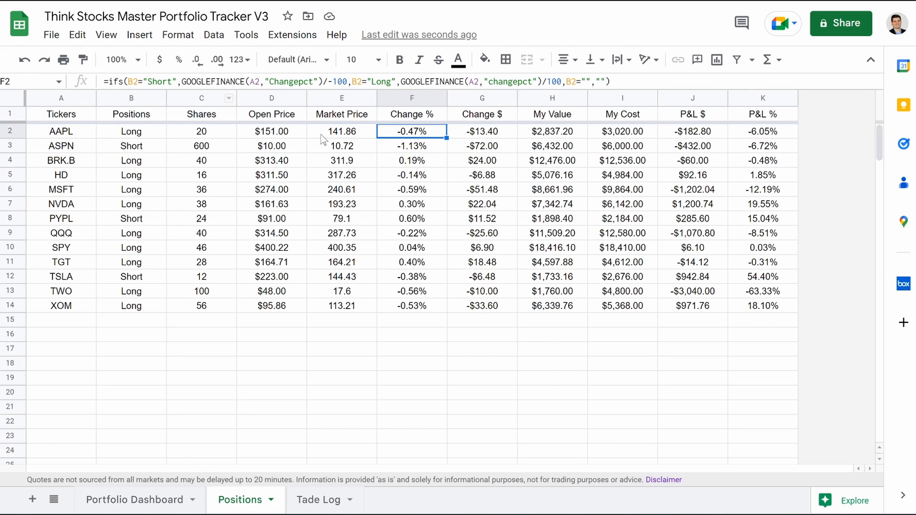
click(469, 136)
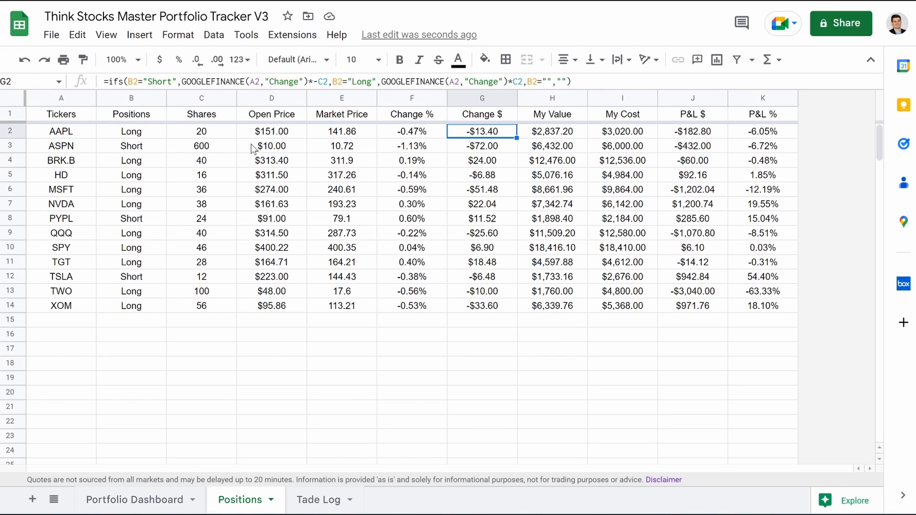
click(541, 139)
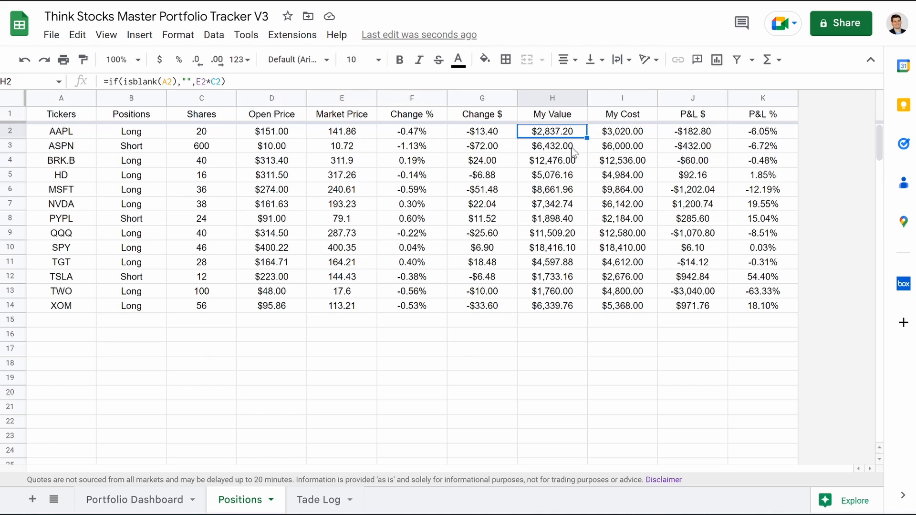
click(625, 137)
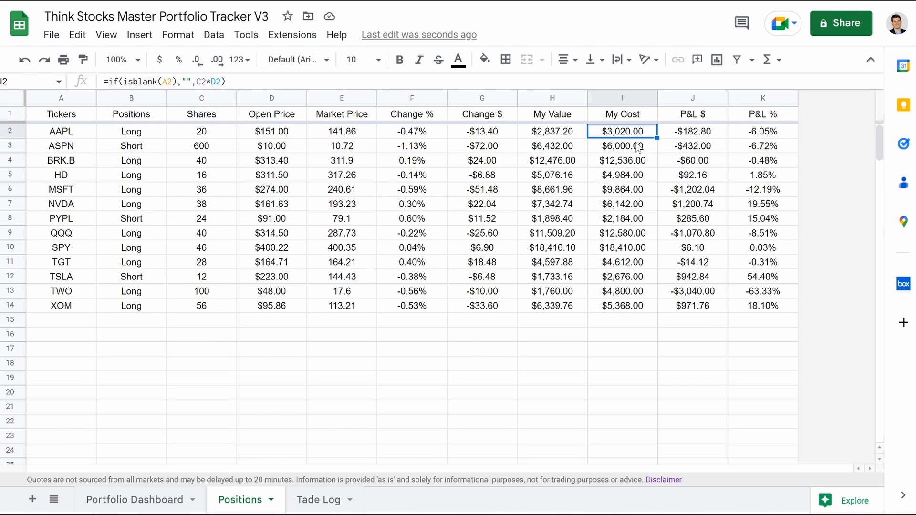
click(684, 137)
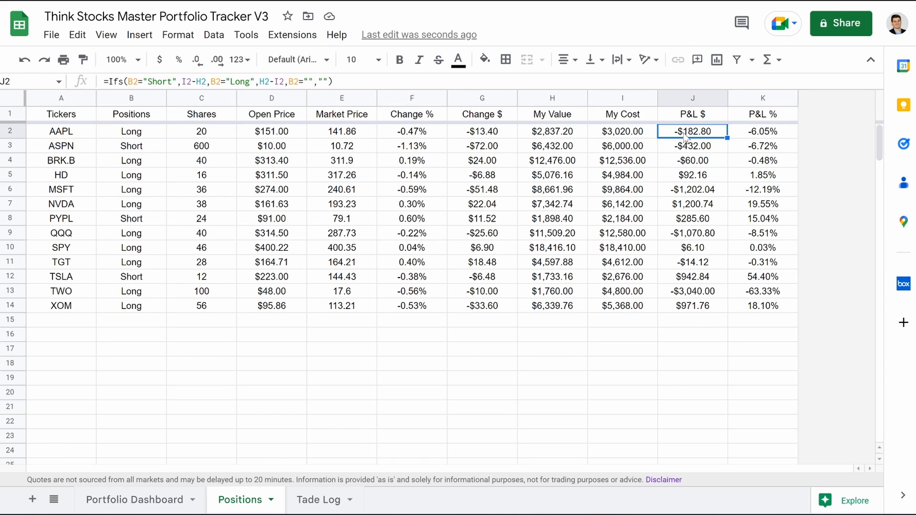
click(759, 141)
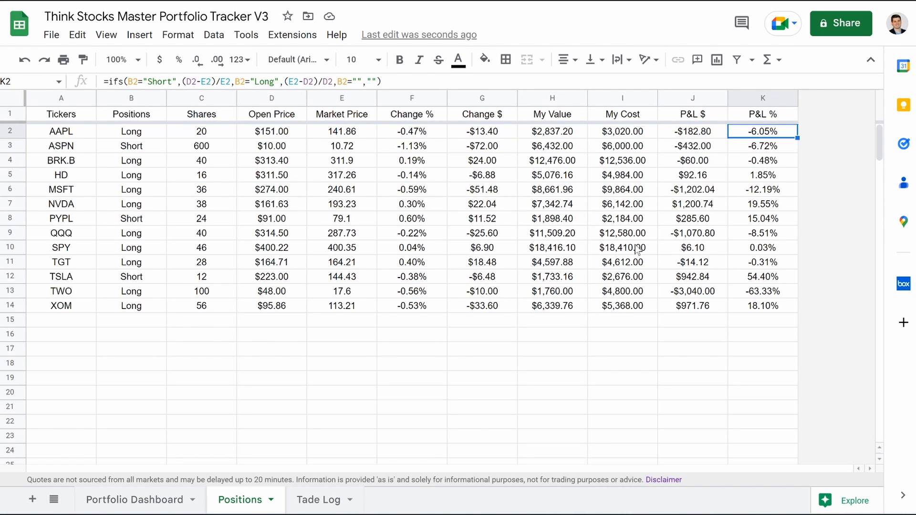
click(385, 380)
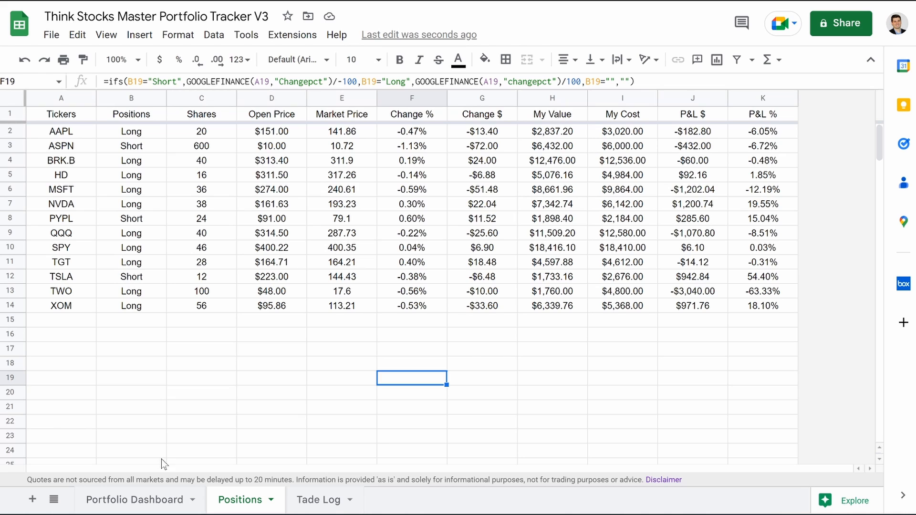
On the Portfolio Dashboard sheet, shrink row 1 to a thin strip and merge A2:I5 into one cell.
click(135, 500)
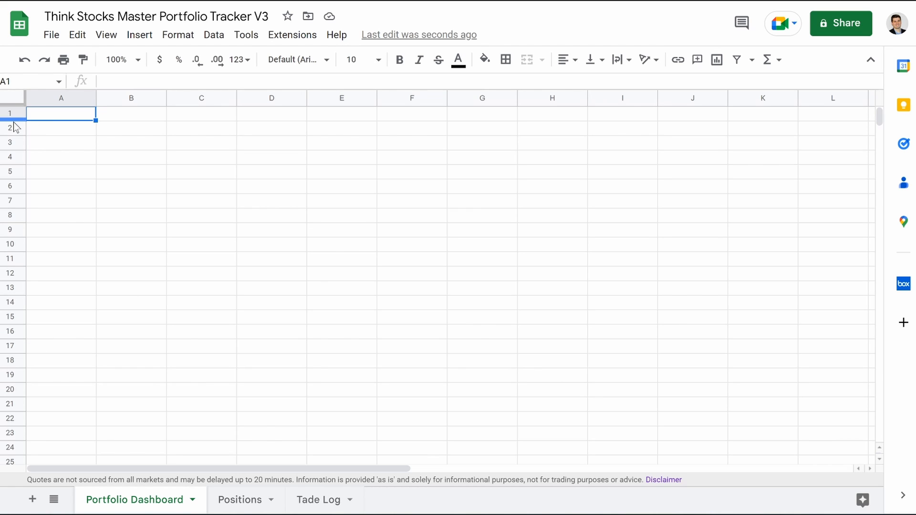
drag(18, 119, 18, 111)
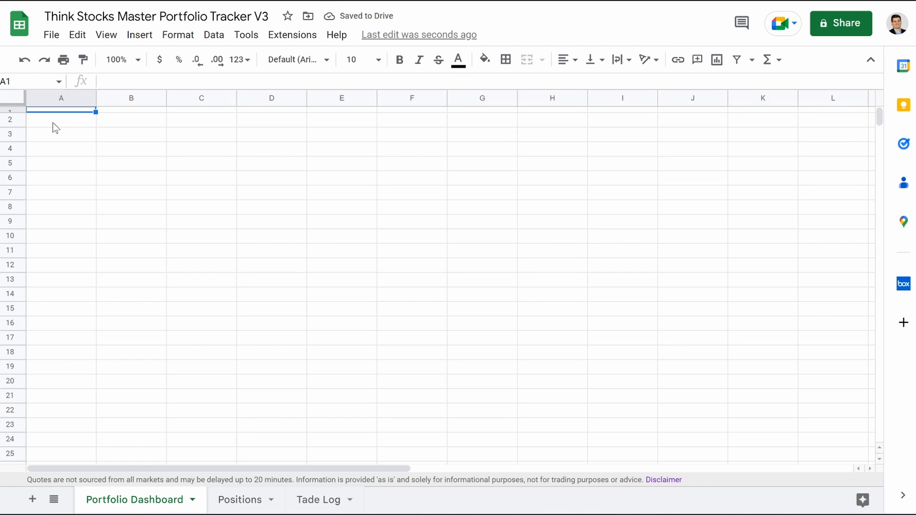
drag(50, 119, 620, 170)
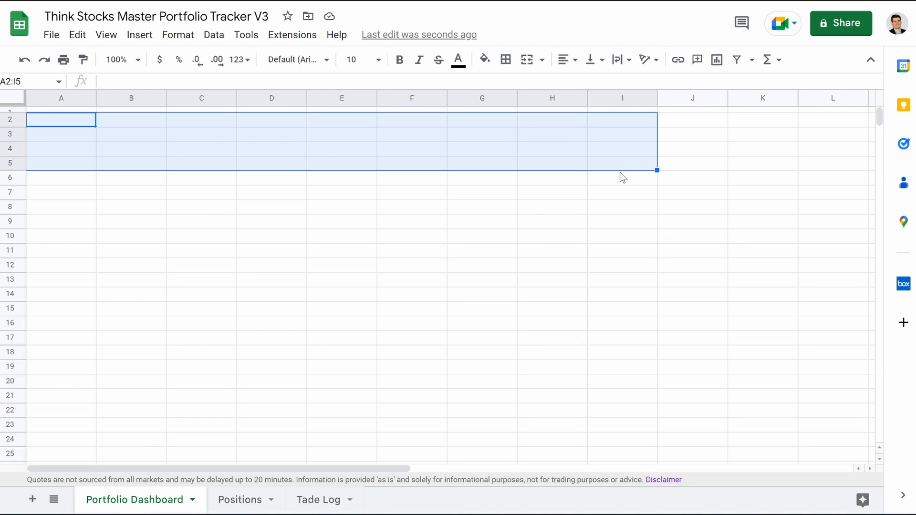
click(541, 60)
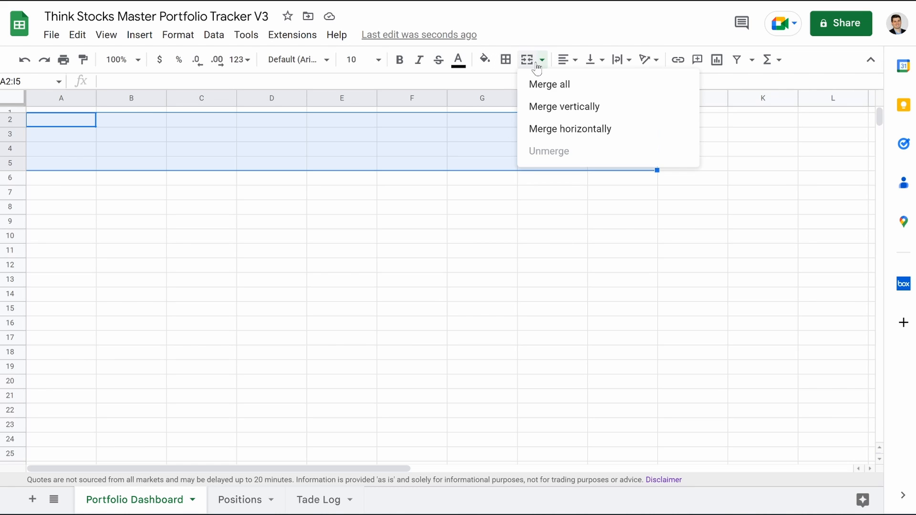
click(548, 84)
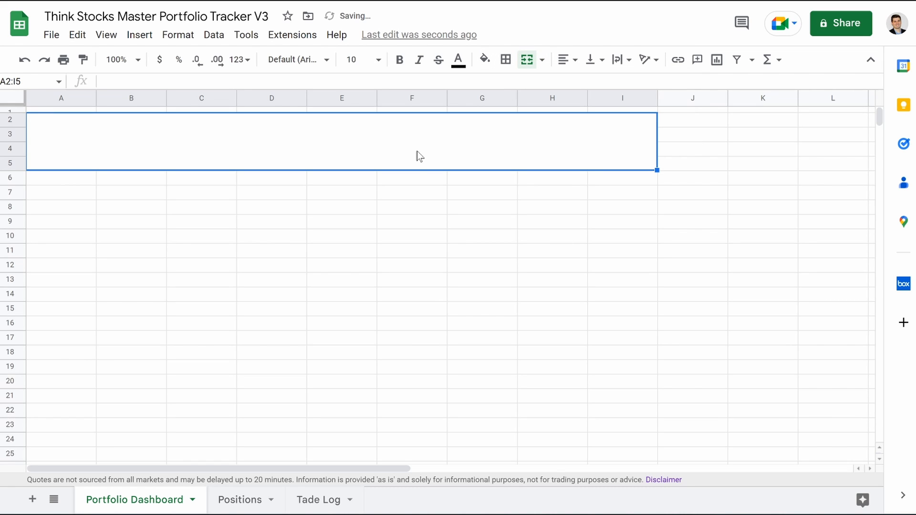
Enter the title "Think Stocks Portfolio Tracker" in the merged A2:I5 cell.
text(Think Stocks )
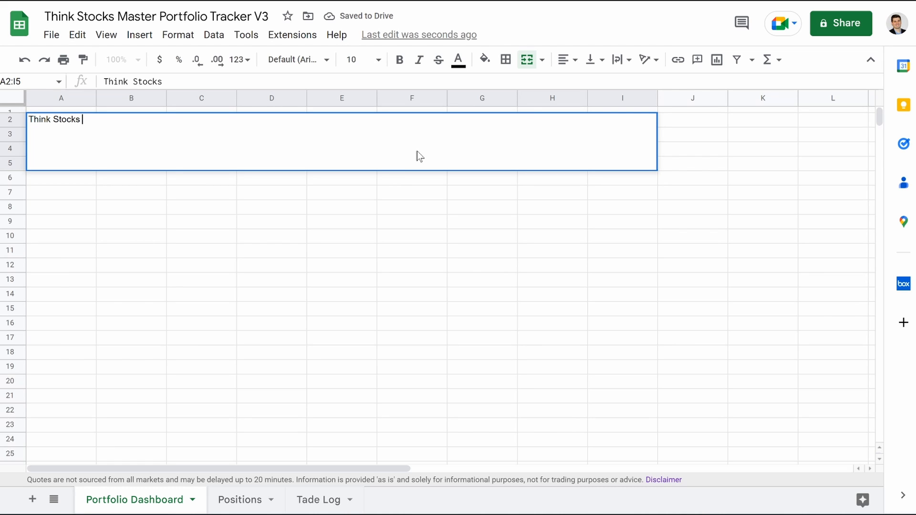
text(Portfolio Tracker)
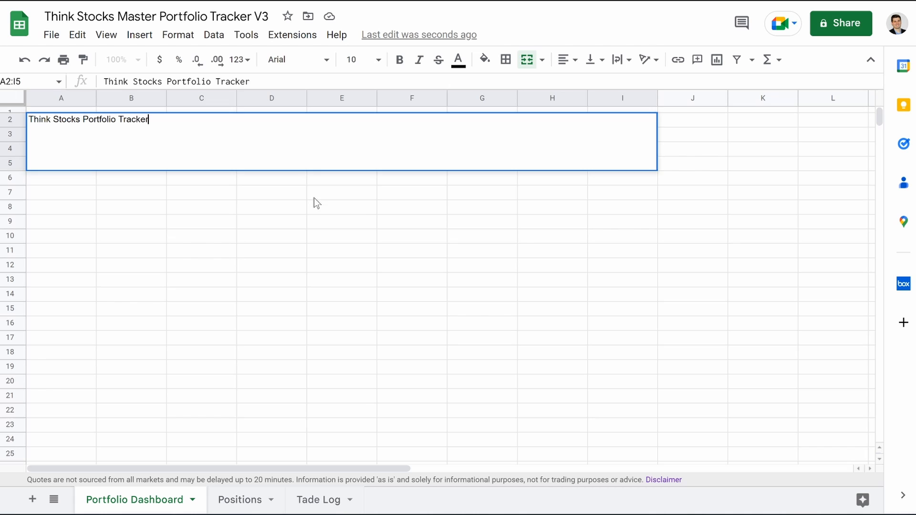
click(362, 210)
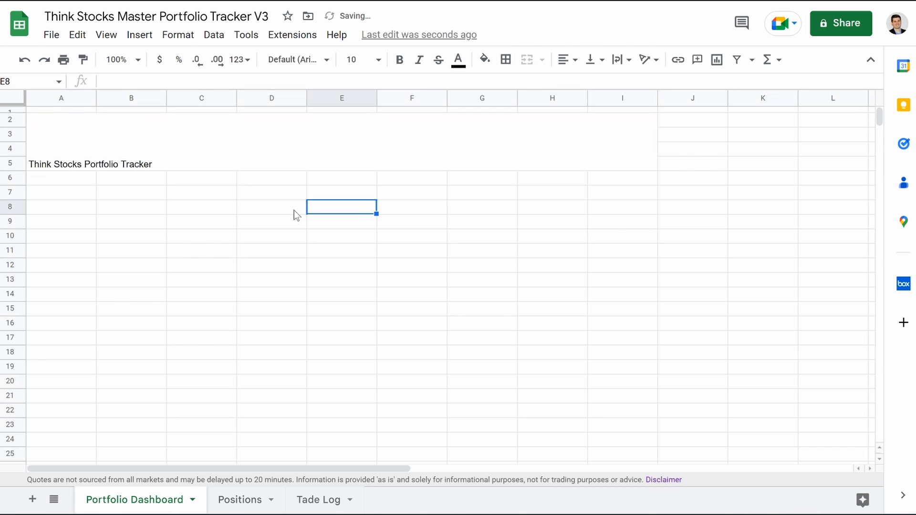
Format the dashboard title as bold, font size 40, centered horizontally and vertically.
click(179, 165)
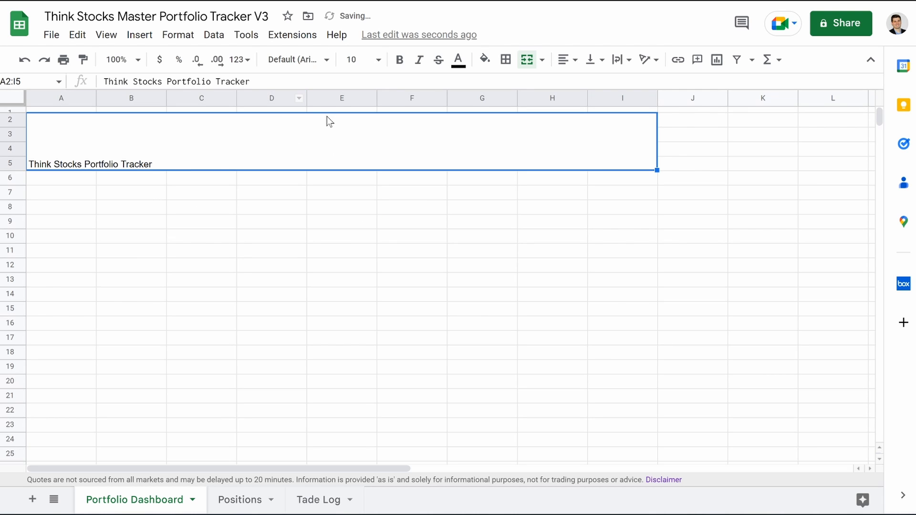
click(373, 61)
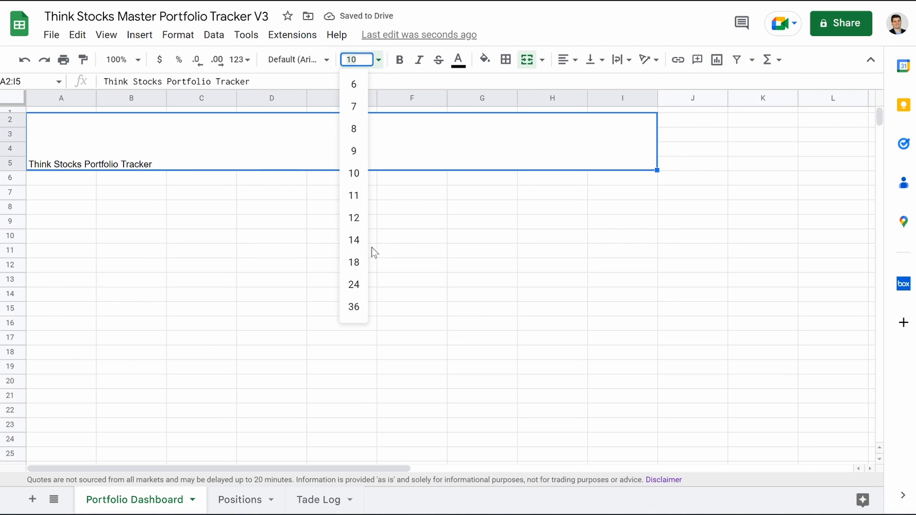
text(40)
key(Return)
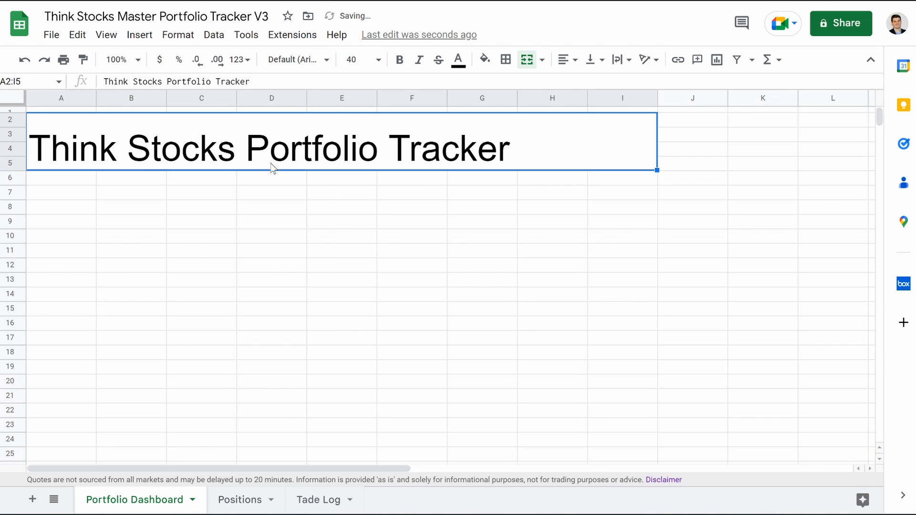
click(399, 59)
click(568, 59)
click(584, 83)
click(594, 60)
click(608, 84)
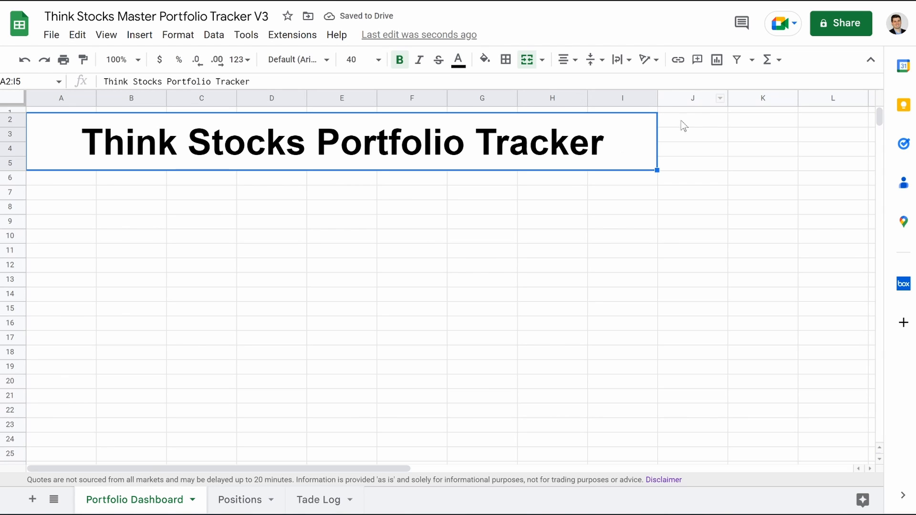
Merge J2:L5 and M2:O5 into two separate cells beside the dashboard title.
click(138, 60)
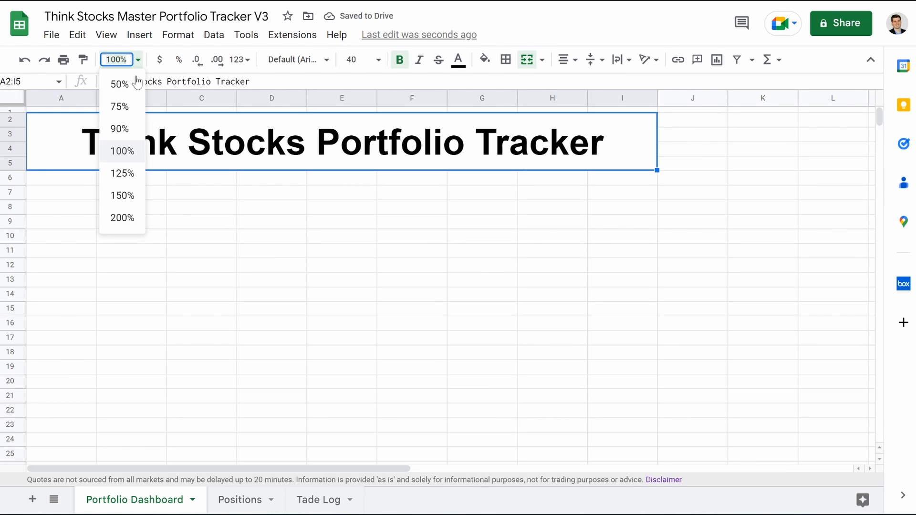
click(119, 104)
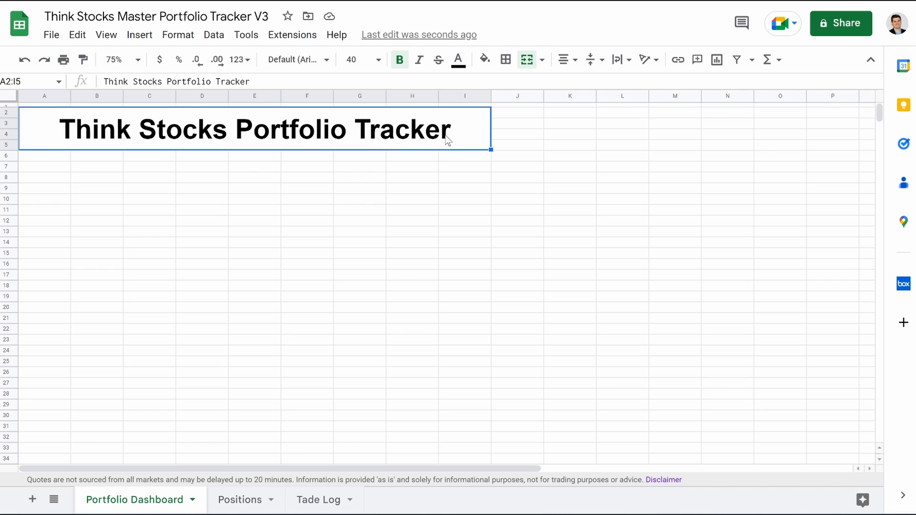
drag(506, 116, 631, 150)
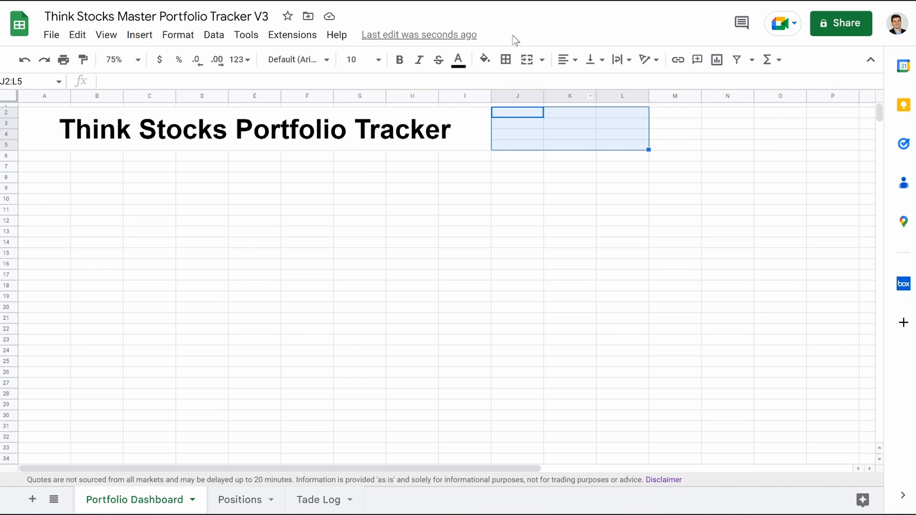
click(528, 60)
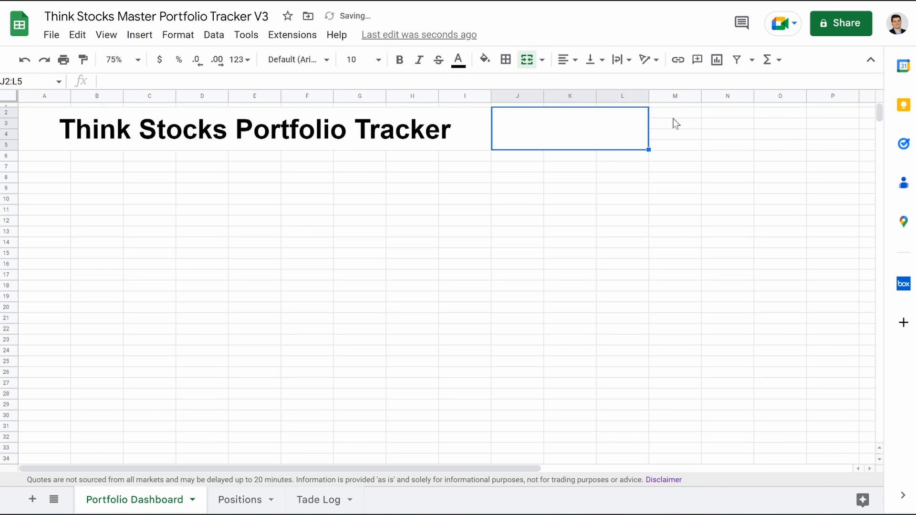
drag(677, 113, 772, 155)
click(529, 59)
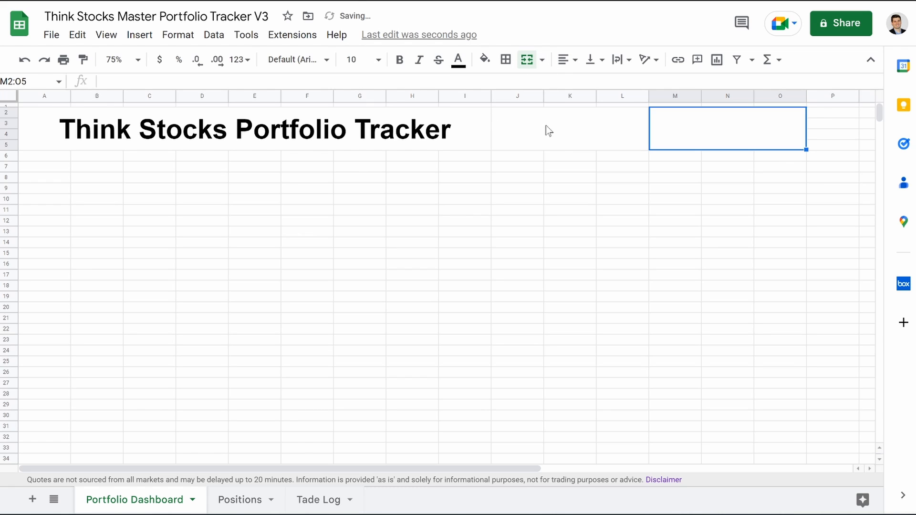
Enter the label "My Profit:" in the merged J2:L5 cell and format it bold at font size 36.
click(546, 127)
text(My Prof)
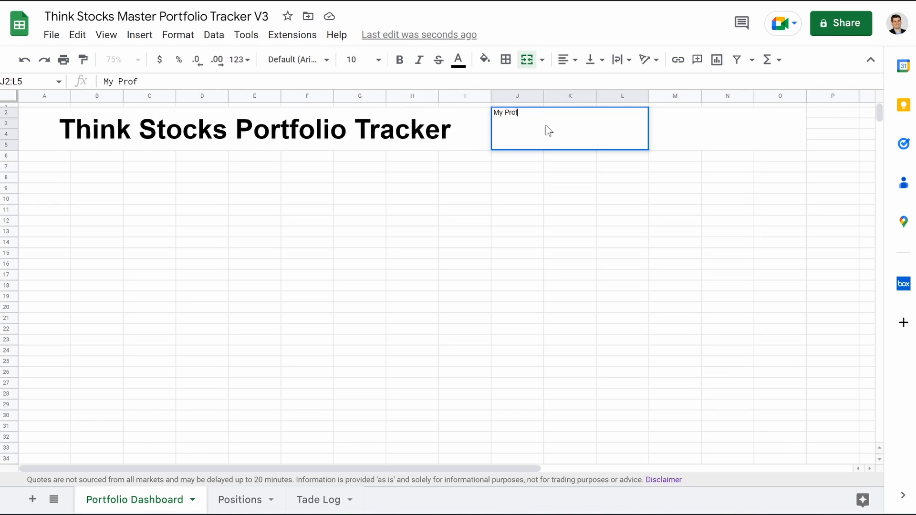
text(it:)
click(358, 59)
click(357, 306)
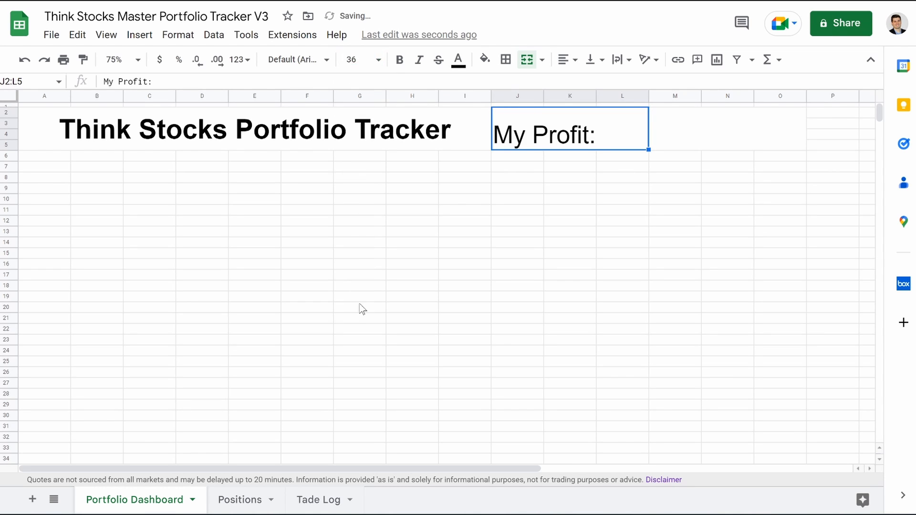
click(399, 60)
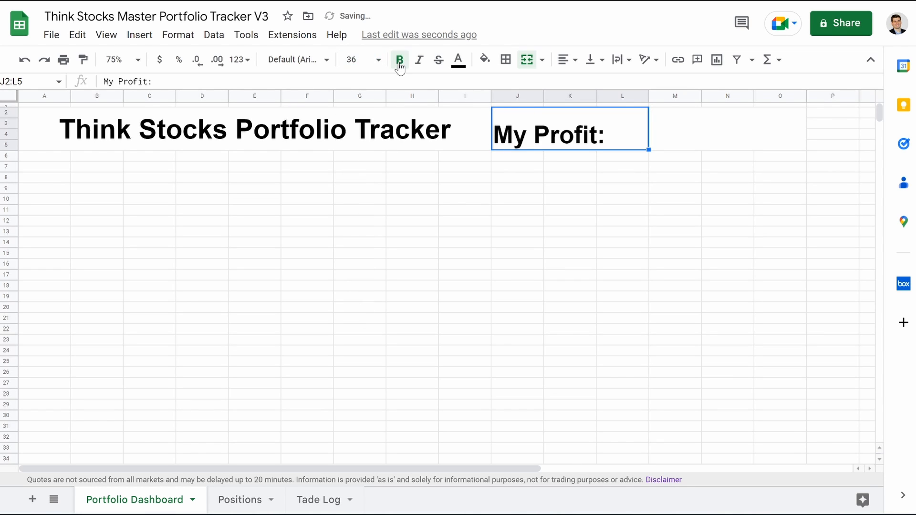
Align the "My Profit:" label to the right horizontally and to the middle vertically.
click(564, 60)
click(583, 85)
click(564, 59)
click(602, 85)
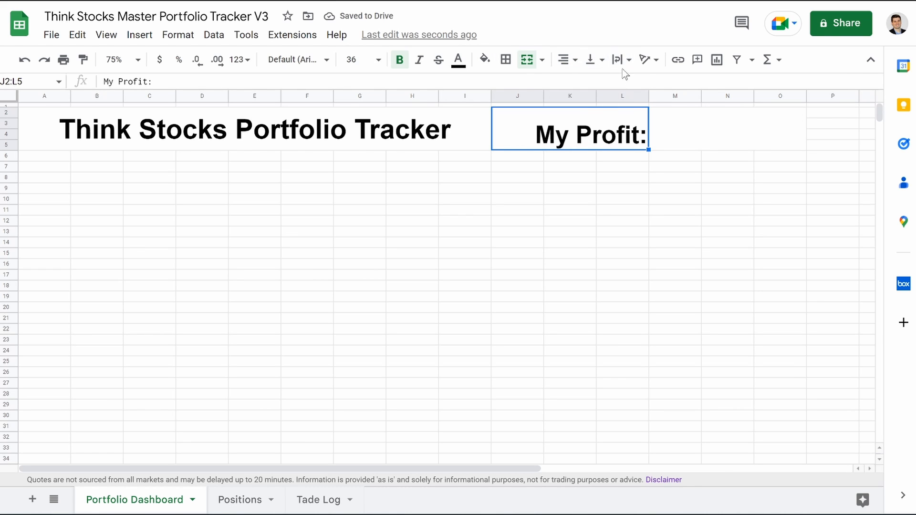
click(590, 60)
click(608, 84)
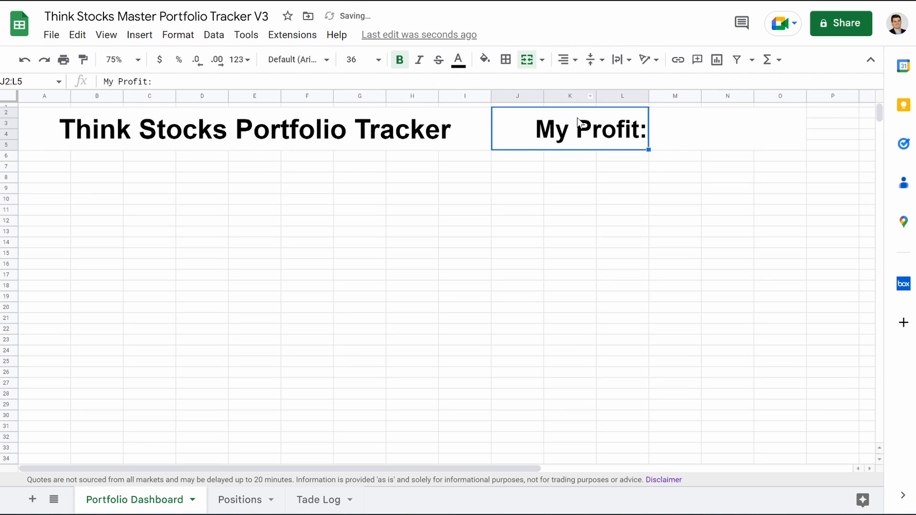
Give the "My Profit:" cell a white right border with the thick line style.
click(506, 59)
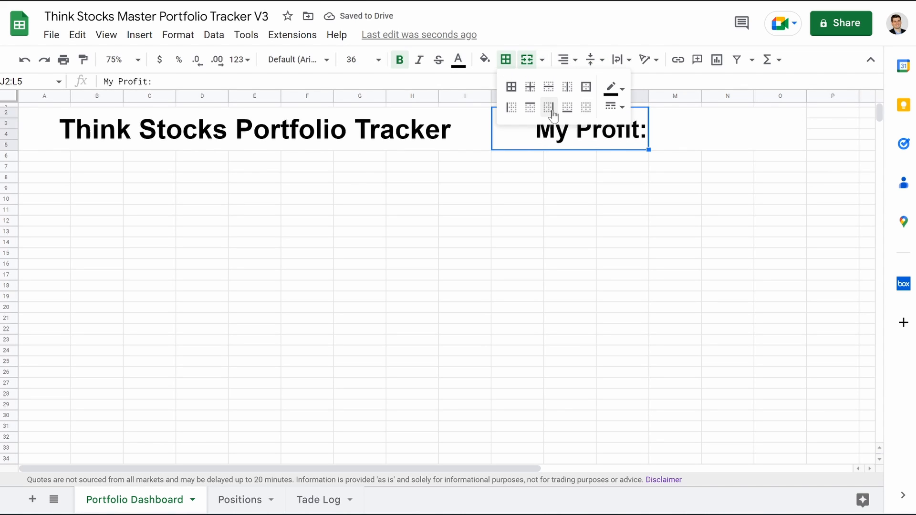
click(620, 89)
click(753, 136)
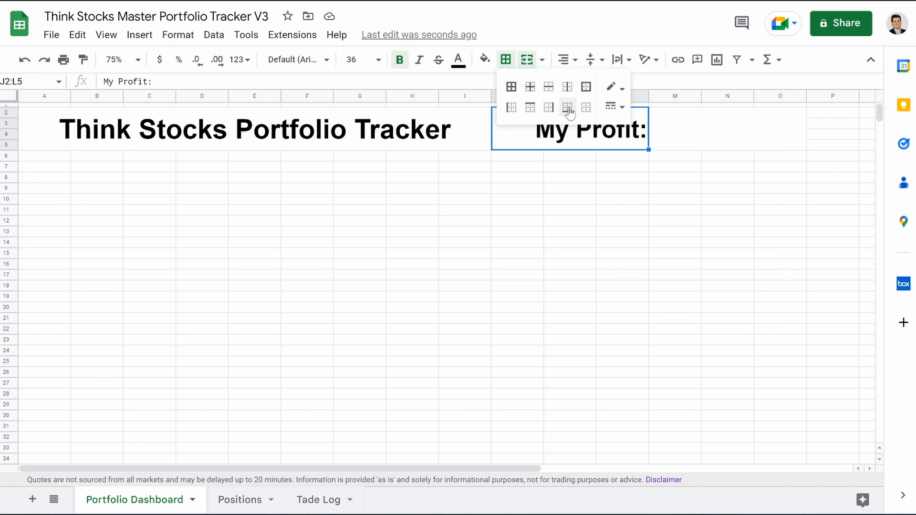
click(550, 107)
click(615, 106)
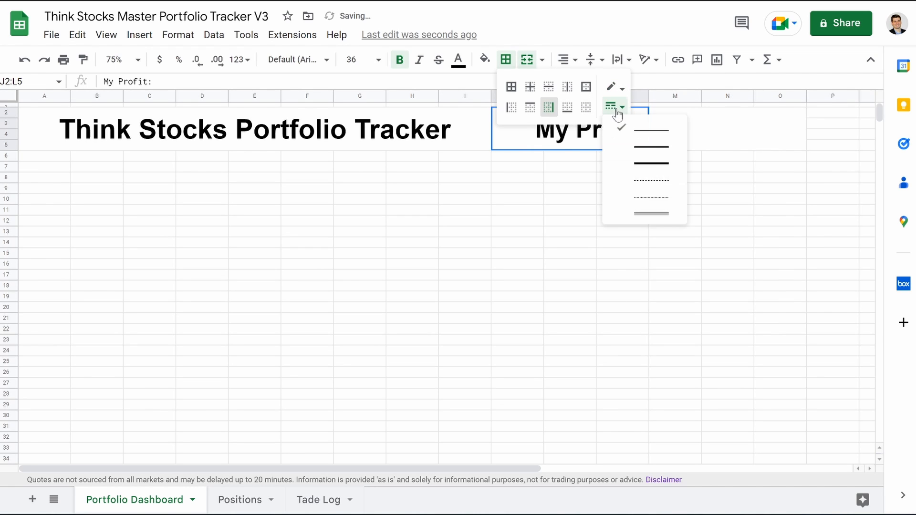
click(649, 163)
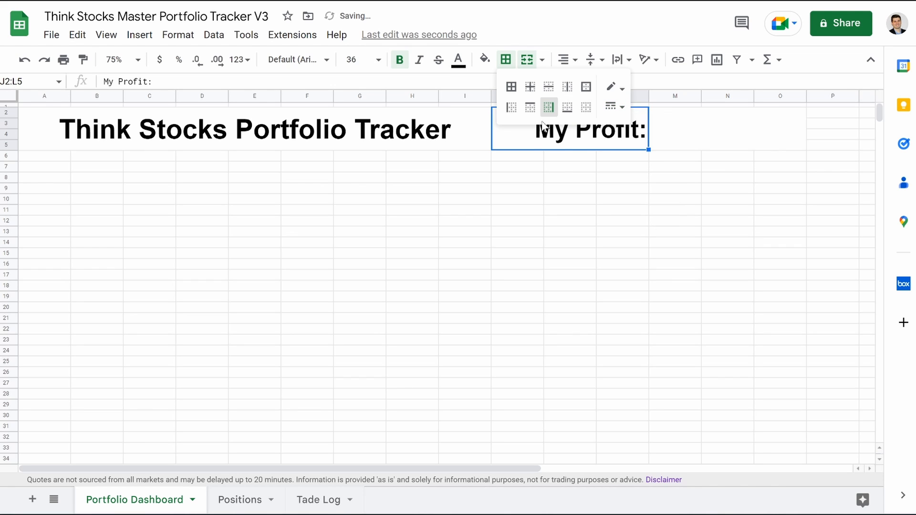
click(622, 199)
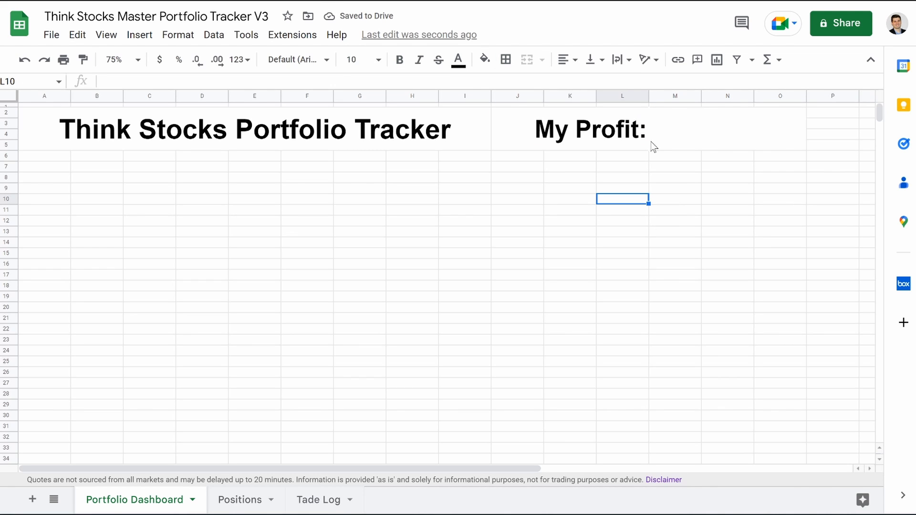
Enter the formula =sum(Positions!J2:J)+D31 in the merged M2:O5 cell beside "My Profit:".
click(695, 130)
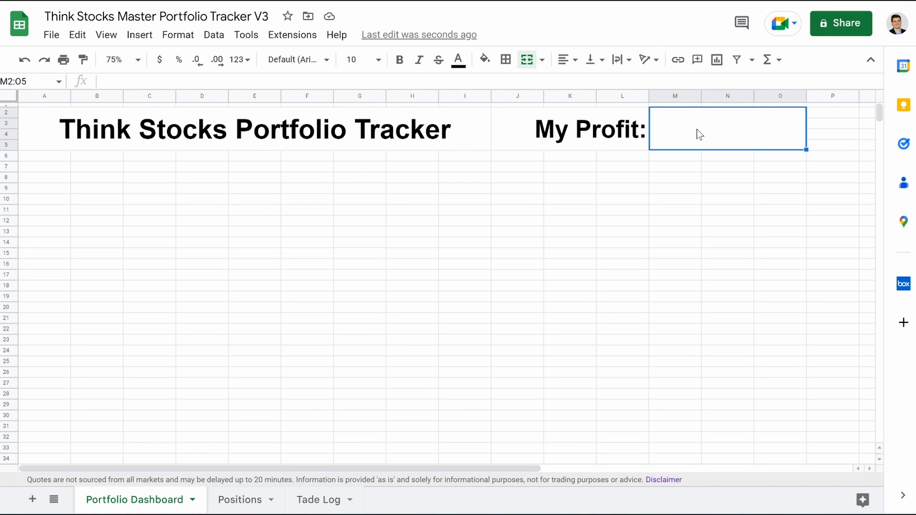
text(=)
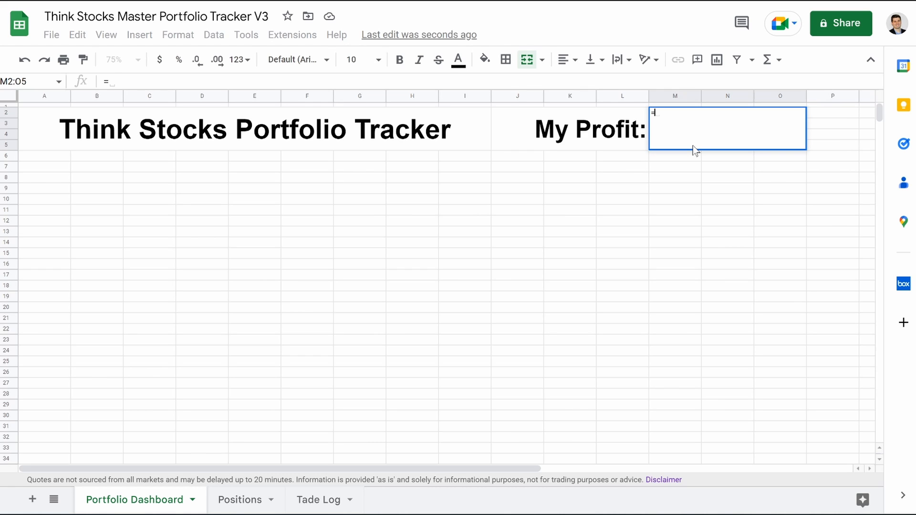
text(sum()
click(241, 500)
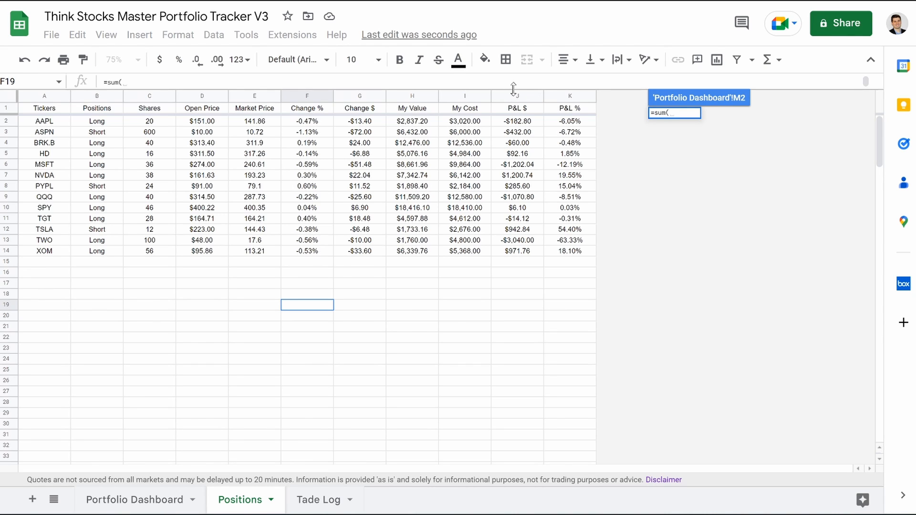
drag(516, 125, 516, 351)
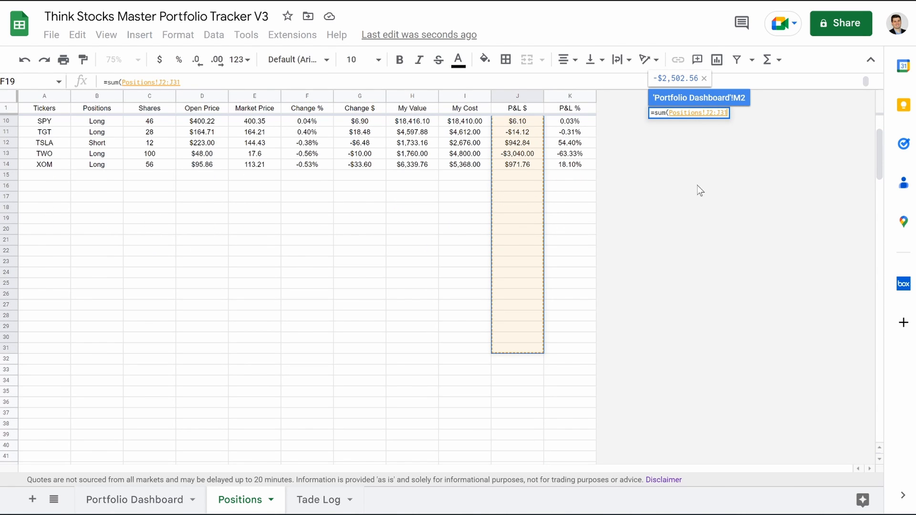
key(BackSpace)
key(BackSpace)
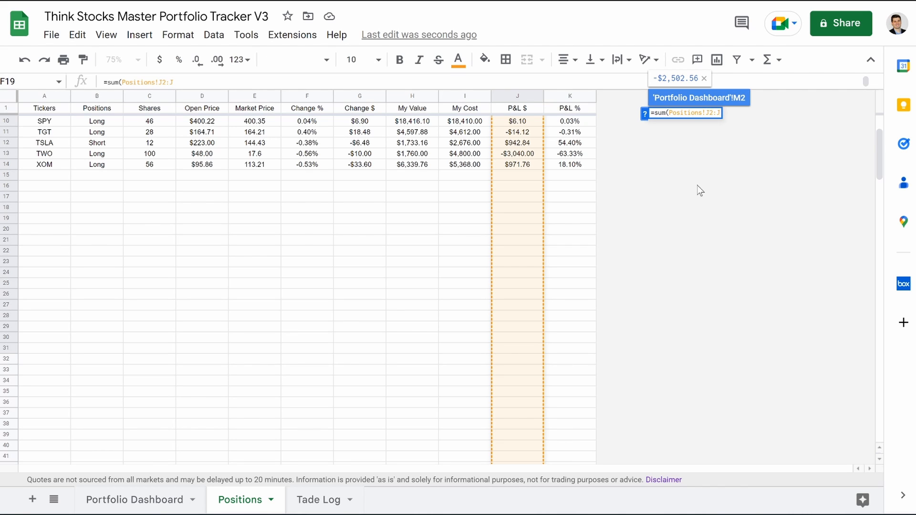
text())
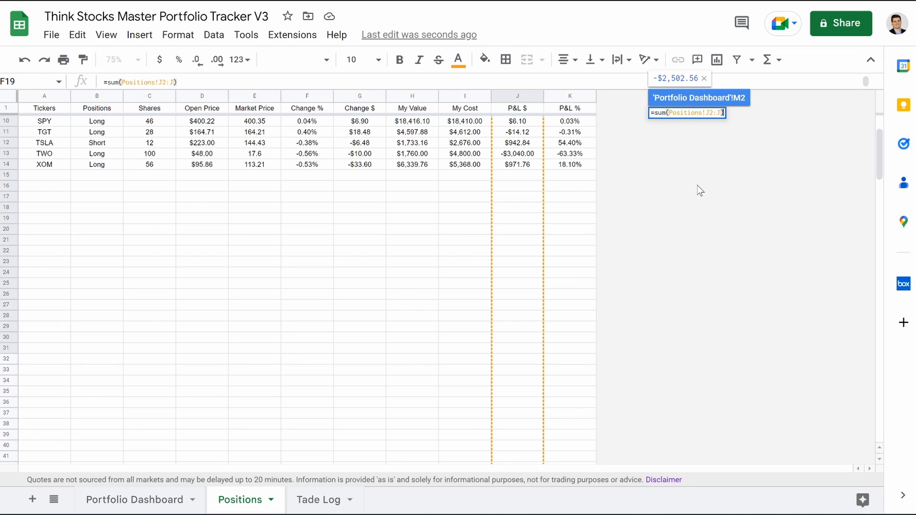
text(+)
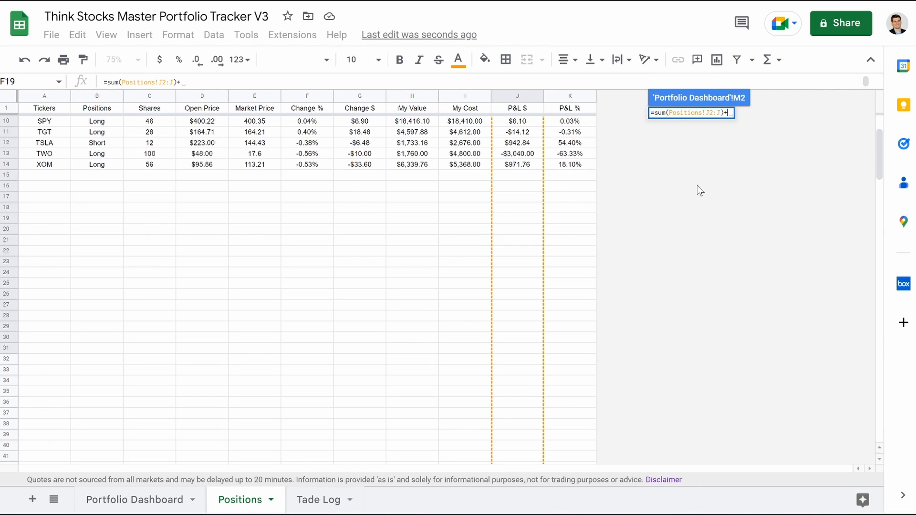
text(D31)
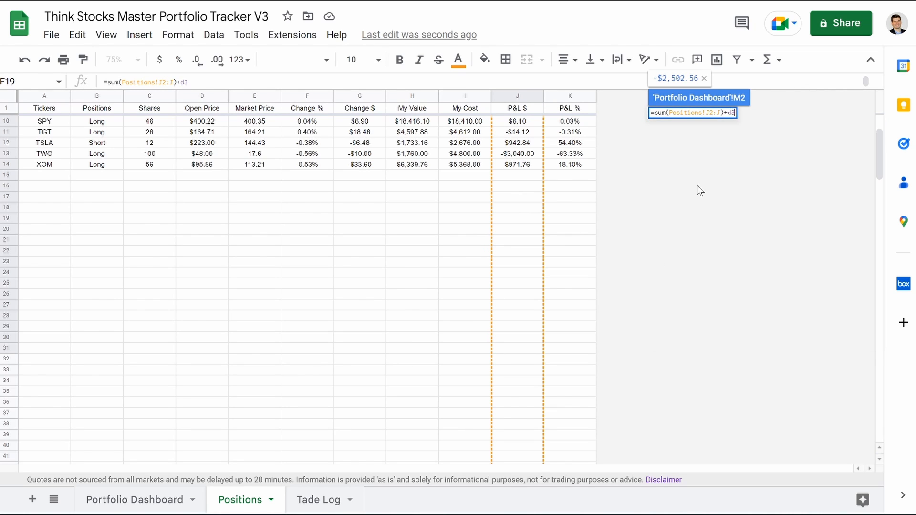
key(Return)
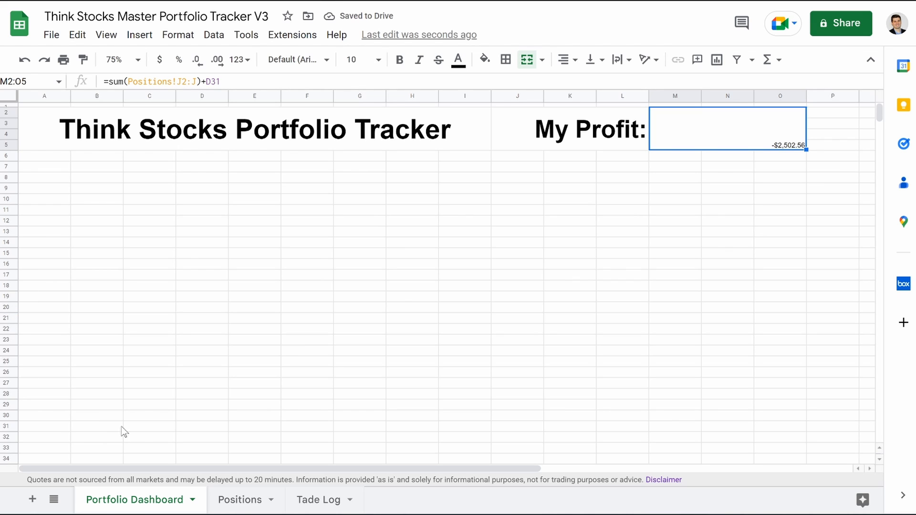
click(209, 429)
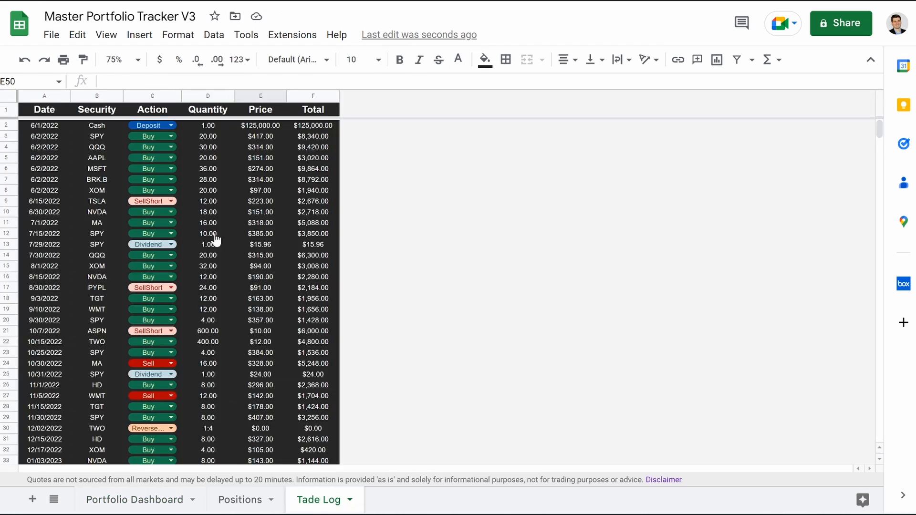
click(114, 501)
click(232, 436)
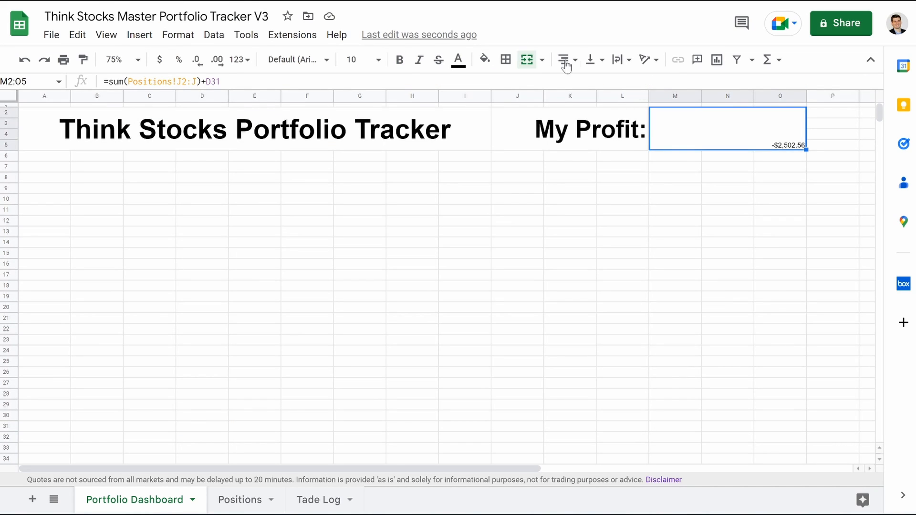
Format the profit value in M2:O5 as currency, left-aligned, bold, at font size 36.
click(160, 61)
click(566, 60)
click(566, 83)
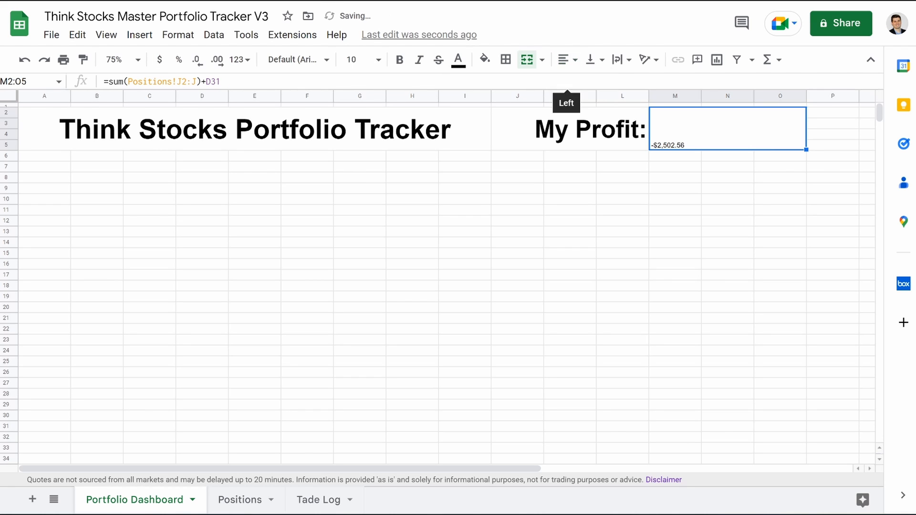
click(362, 60)
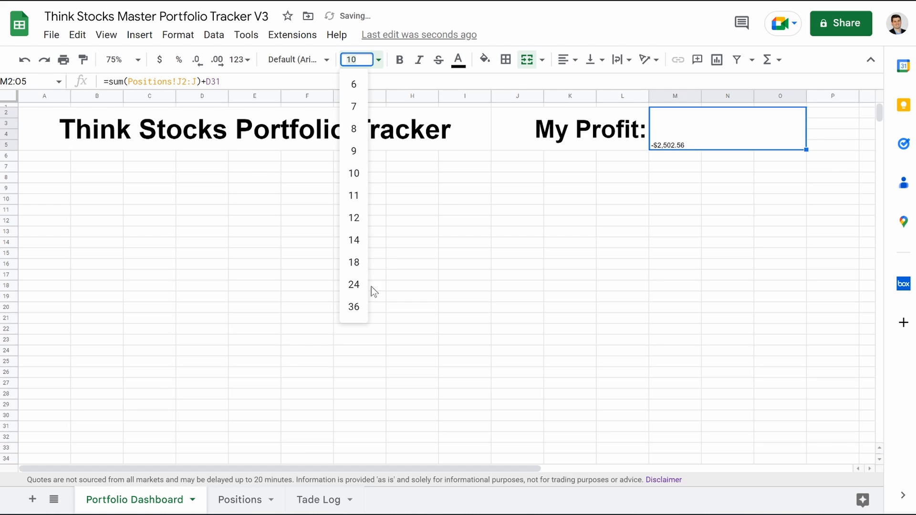
click(359, 307)
click(399, 59)
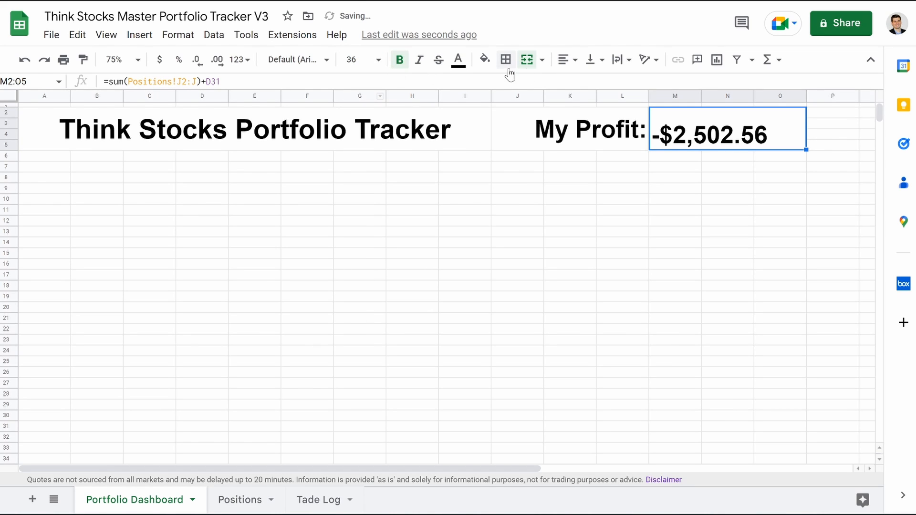
click(568, 61)
click(582, 84)
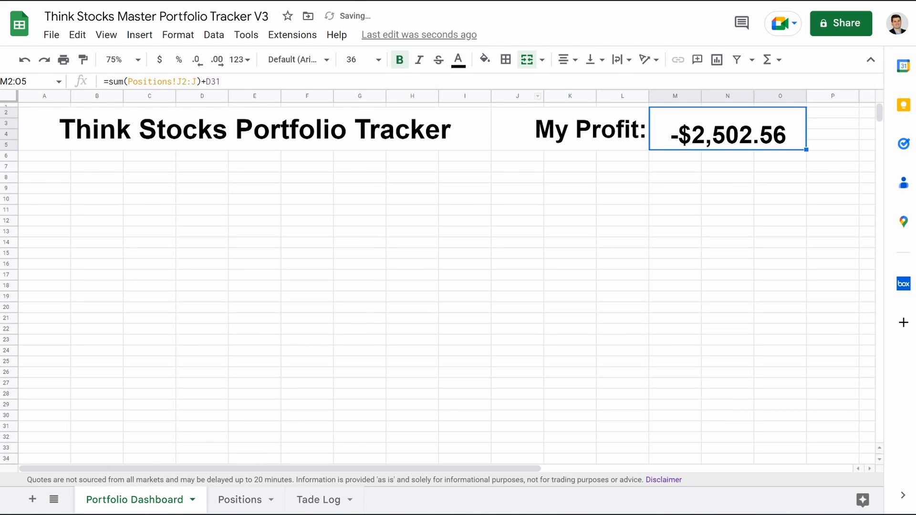
click(567, 62)
click(566, 84)
Align the profit value vertically to the middle of the M2:O5 cell.
click(592, 60)
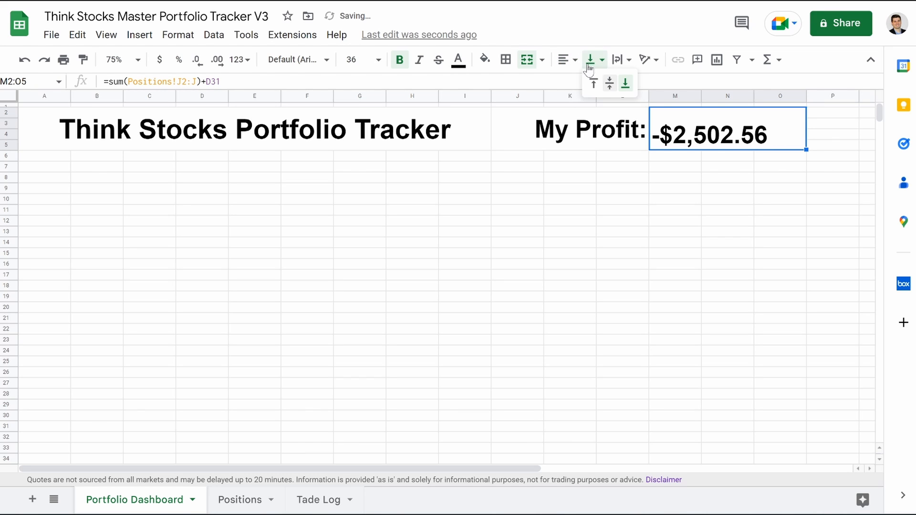
click(610, 84)
click(621, 245)
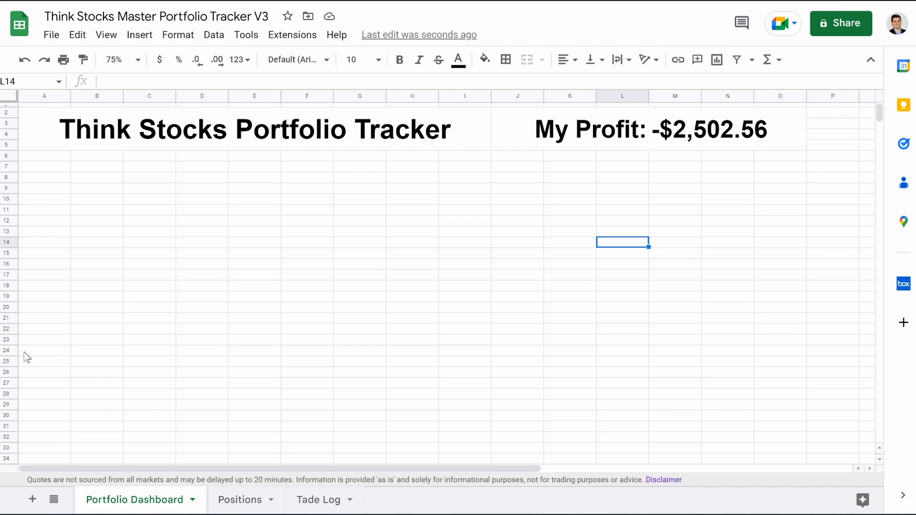
Merge B24:E25 and enter the heading "Portfolio Stats" in the merged cell.
drag(92, 353, 240, 366)
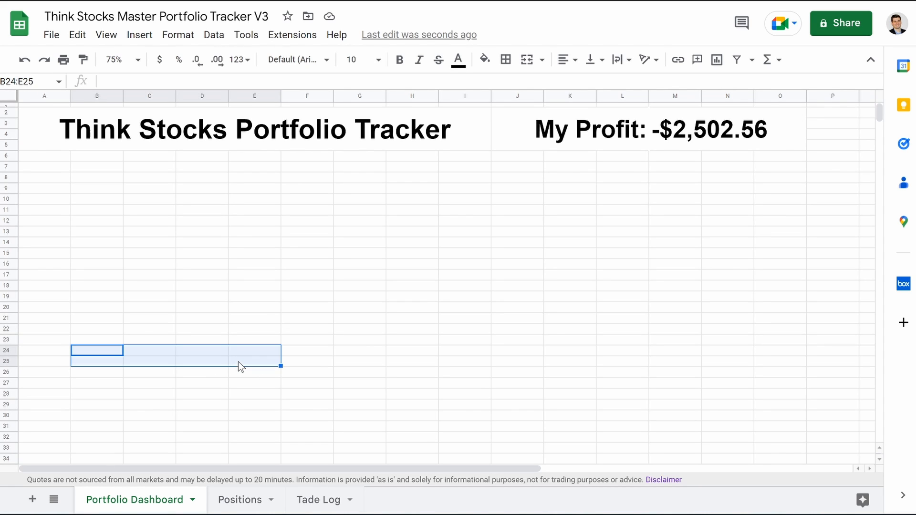
click(528, 61)
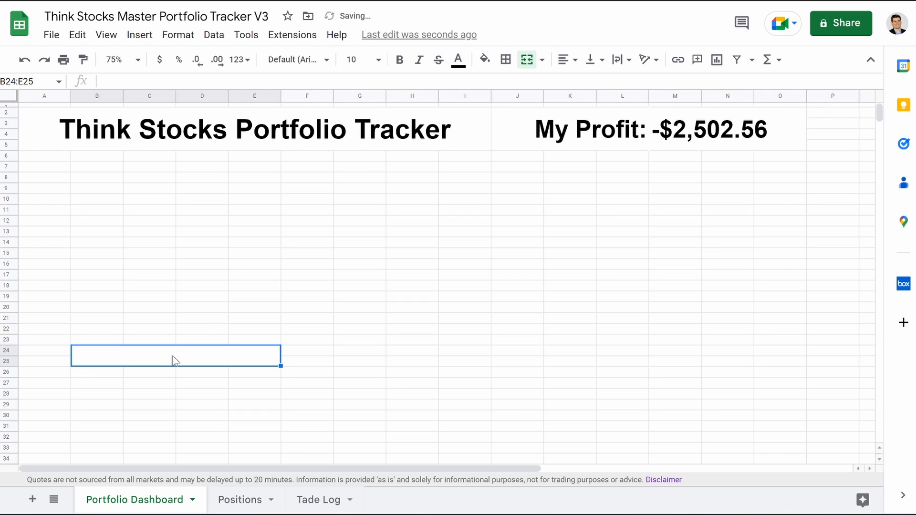
text(Portfoli)
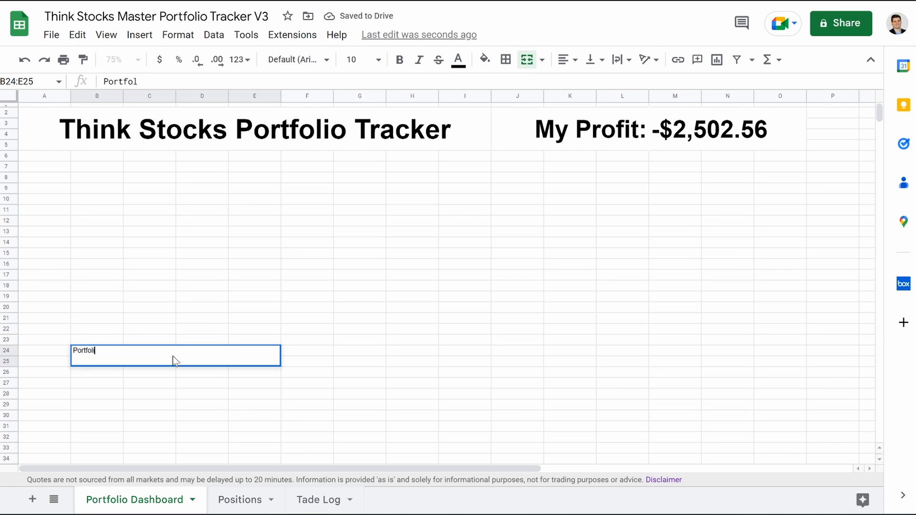
text(o Stats)
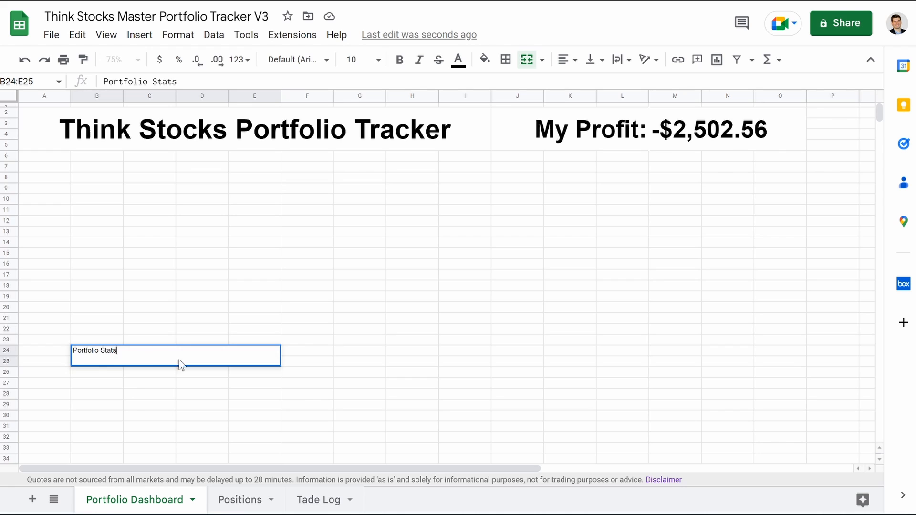
Format the "Portfolio Stats" heading as bold, font size 18, and horizontally centered.
click(350, 38)
click(363, 59)
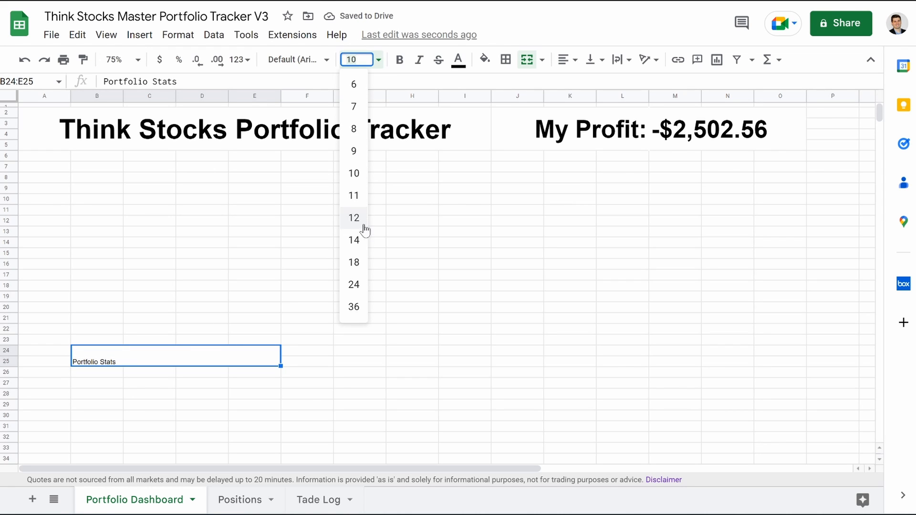
click(360, 262)
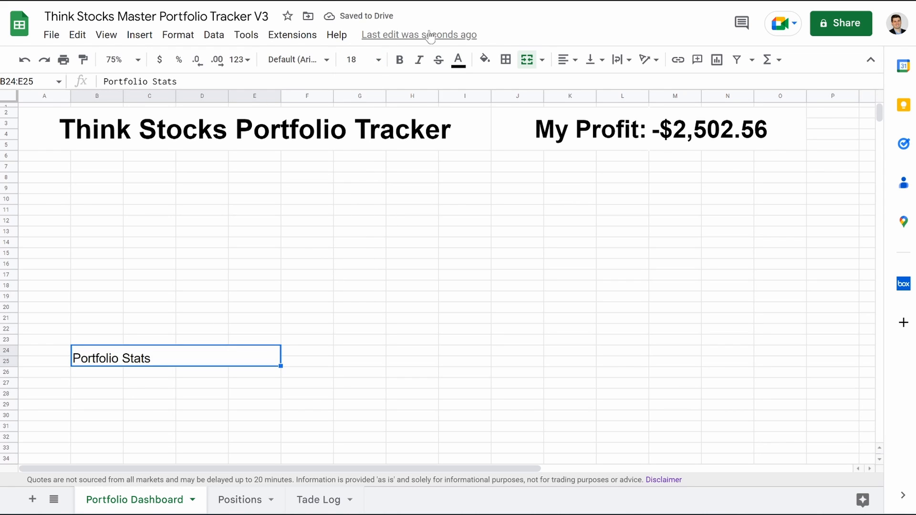
click(254, 402)
click(224, 358)
click(399, 60)
key(ctrl+shift+e)
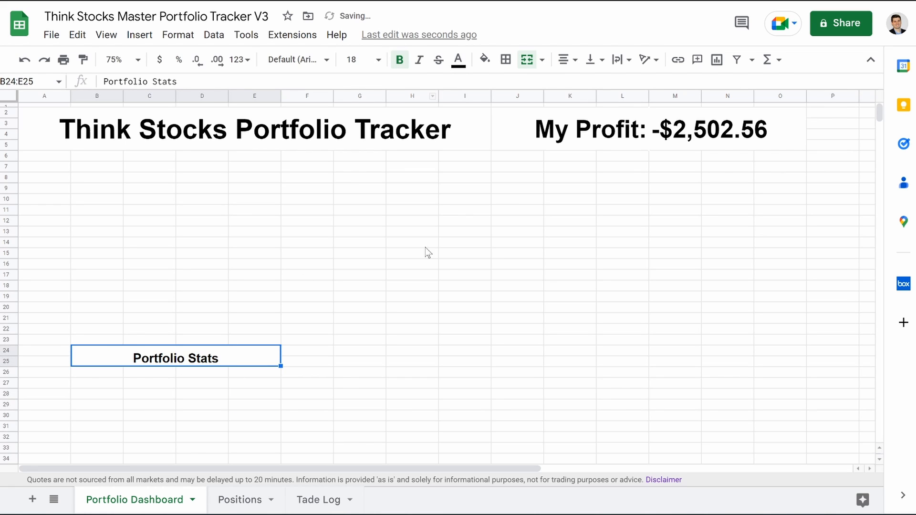
Add a white bottom border to the "Portfolio Stats" heading cell.
click(506, 59)
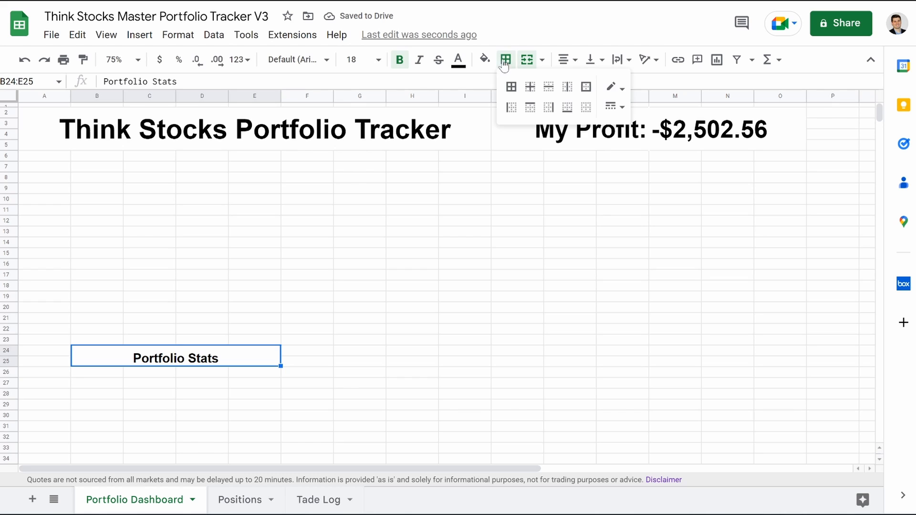
click(566, 108)
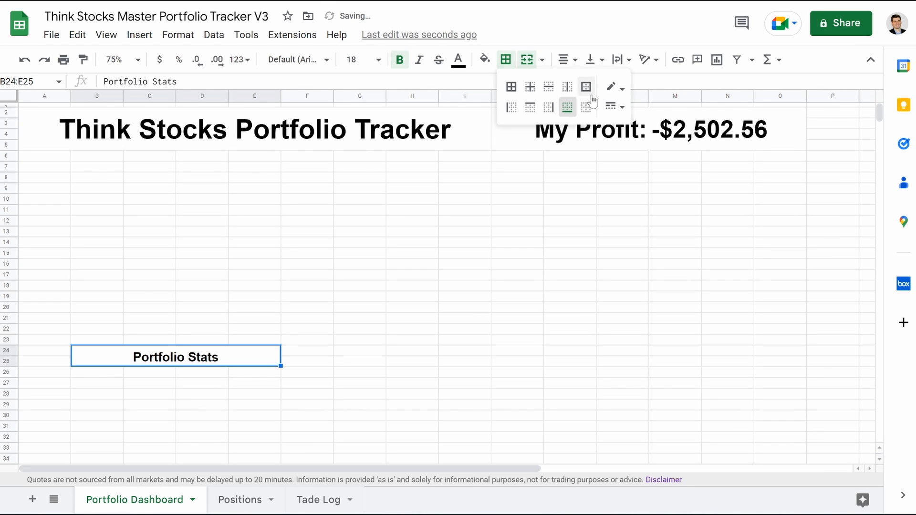
click(396, 373)
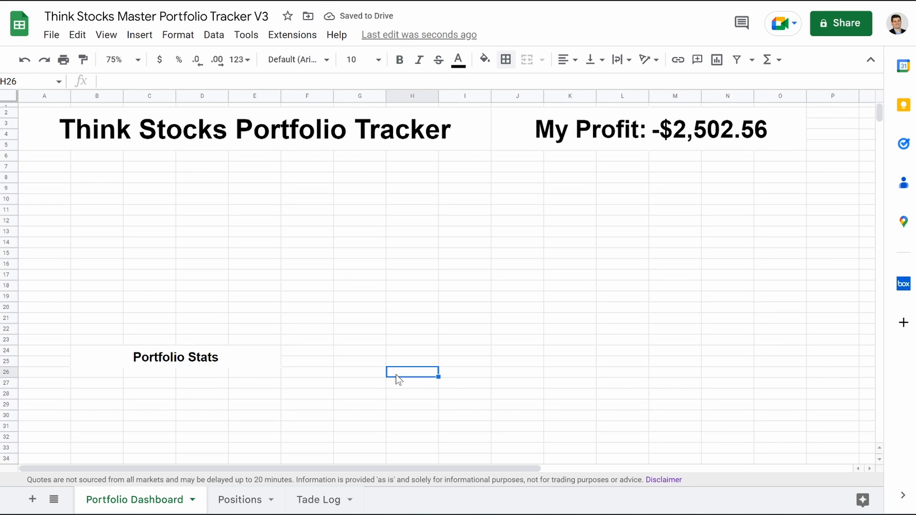
Merge columns B:C and columns D:E separately in each row from 26 to 33 below the Portfolio Stats heading.
drag(107, 382, 143, 373)
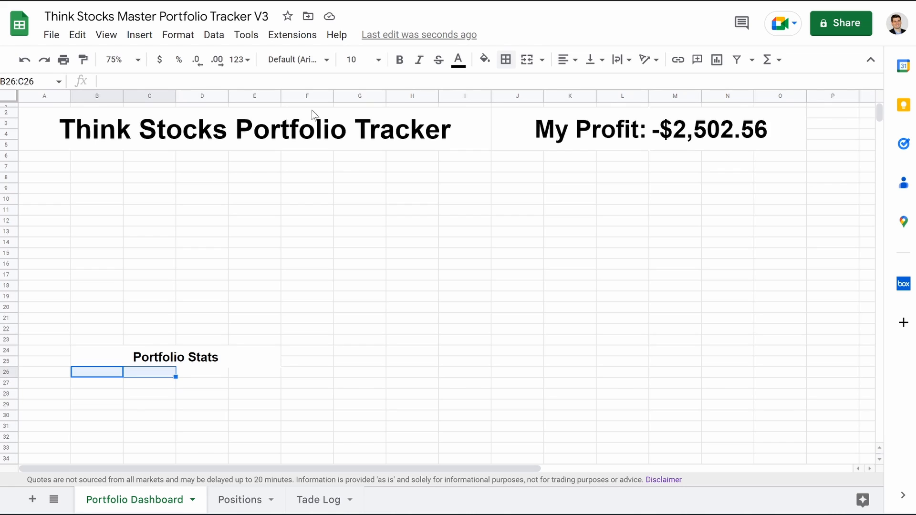
click(527, 59)
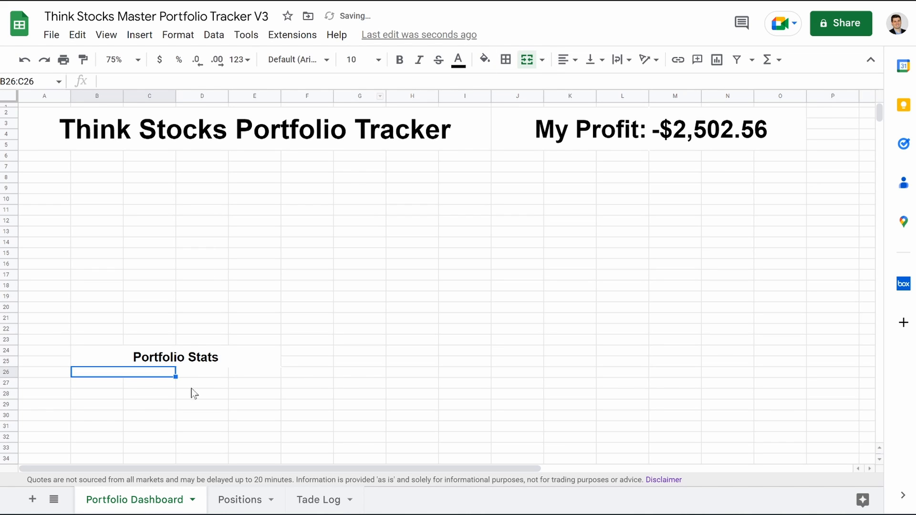
drag(210, 375, 239, 376)
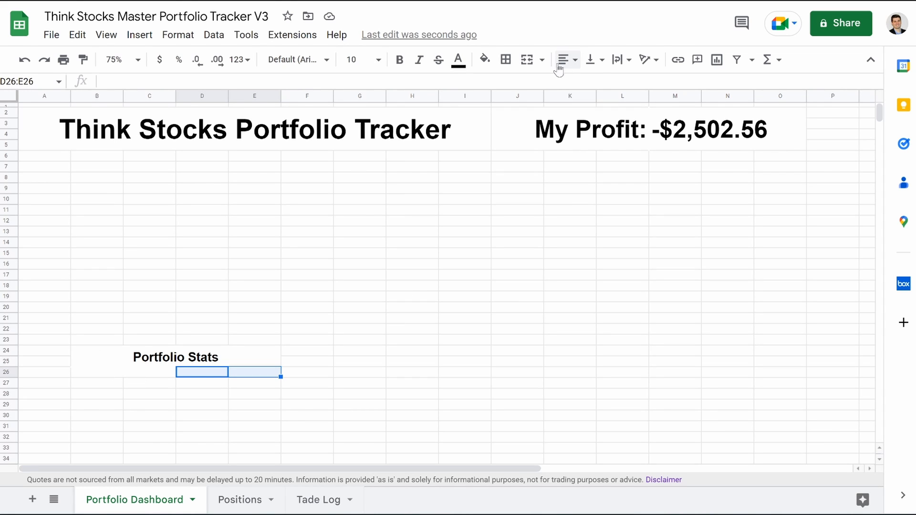
click(527, 59)
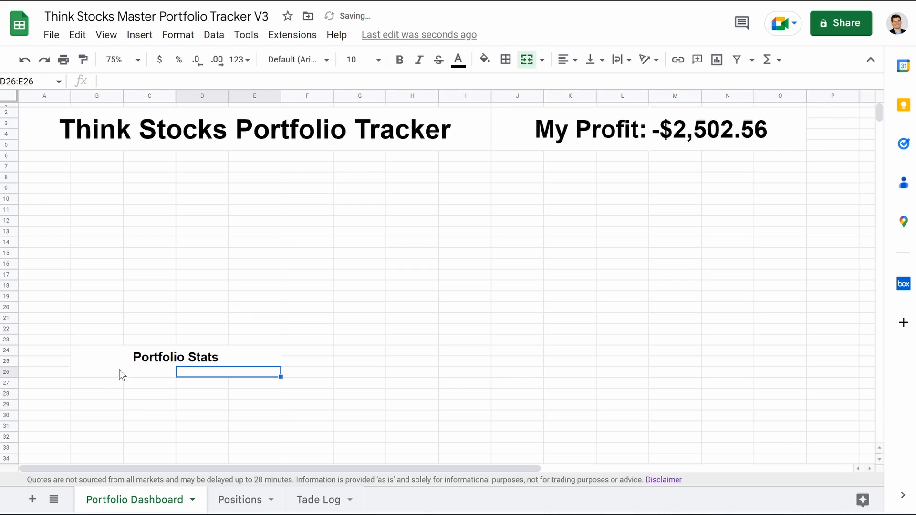
drag(108, 385, 133, 382)
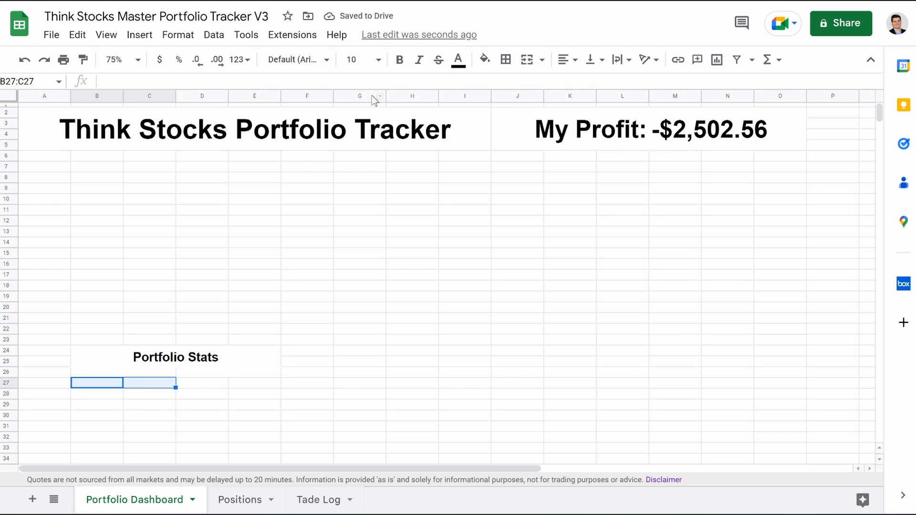
click(523, 61)
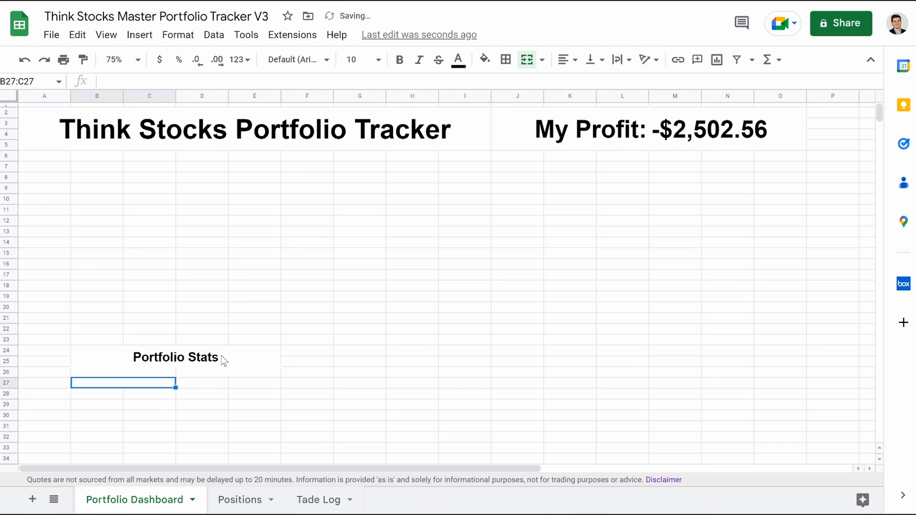
click(210, 385)
drag(108, 393, 129, 396)
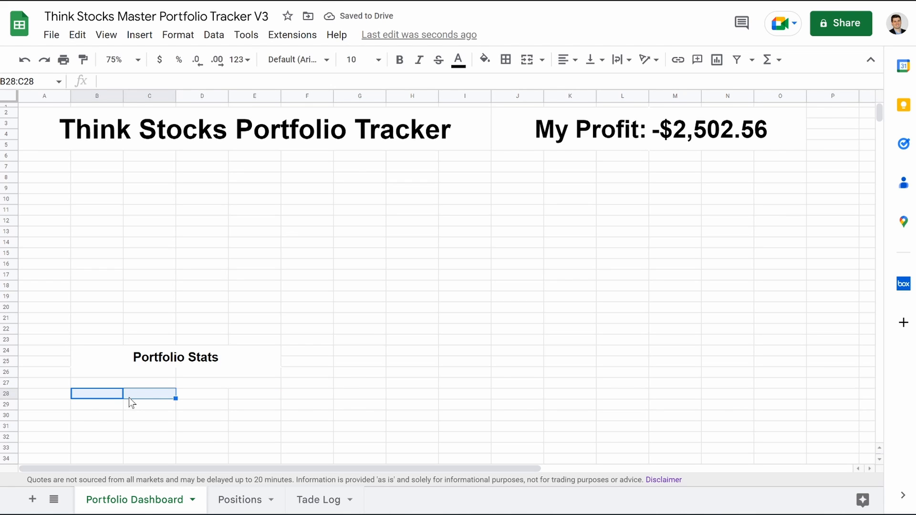
Enter the labels "Account Value", "Positions", "Cash" and "Day Change" in the merged B:C cells of rows 26 to 29.
click(149, 374)
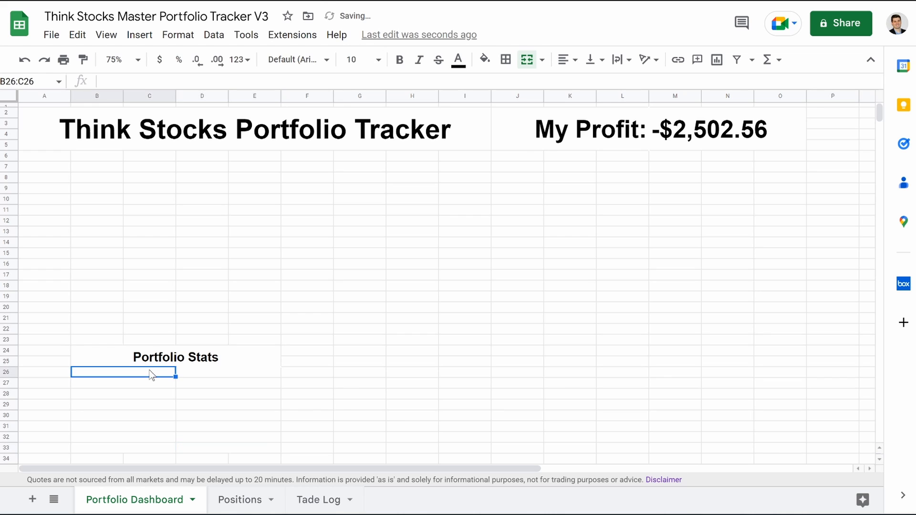
scroll(138, 334, down, 2)
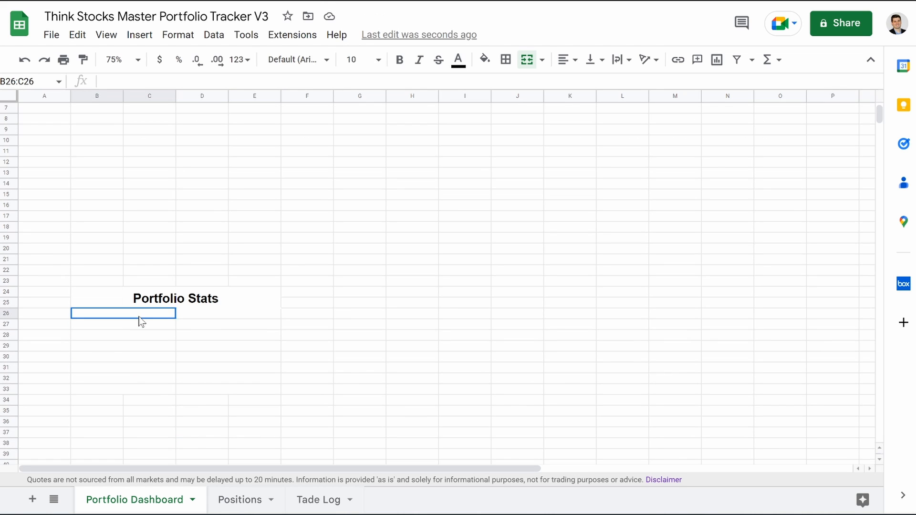
text(Acc)
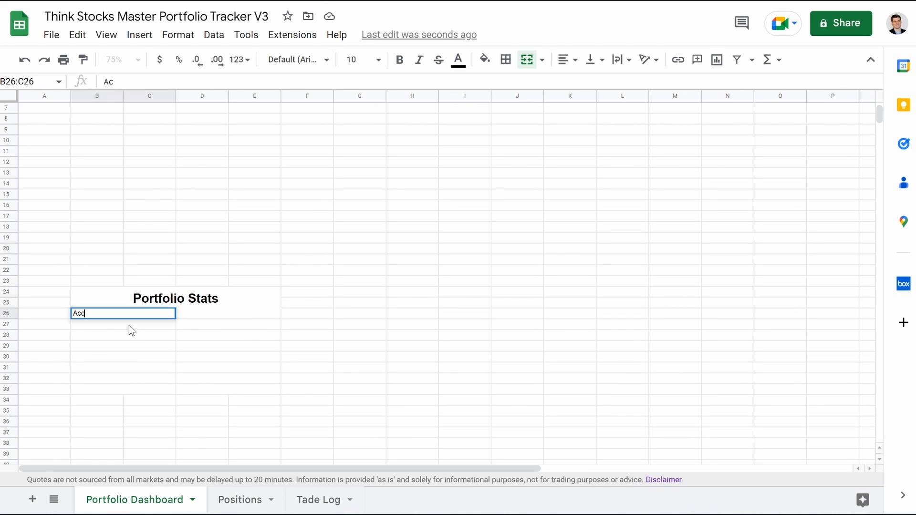
text(ount Value)
key(Return)
text(Positions)
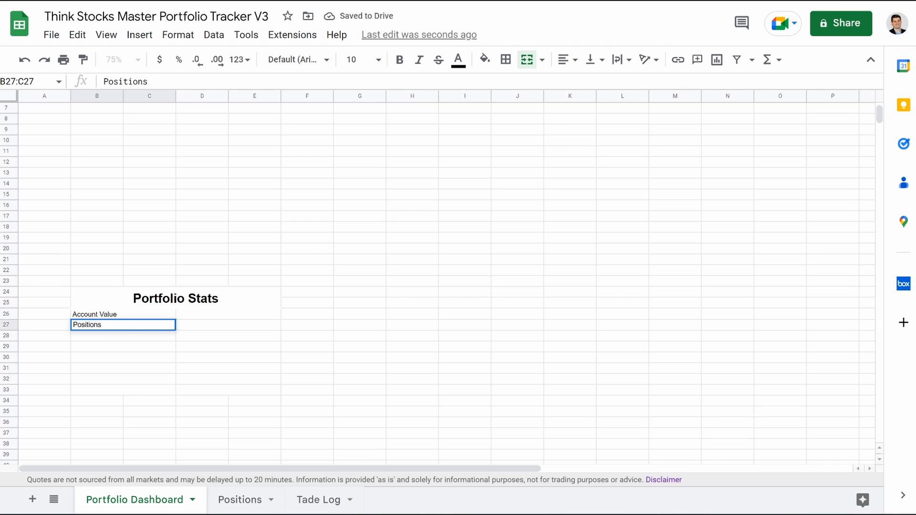
key(Return)
text(Cash)
key(Return)
text(Day Change)
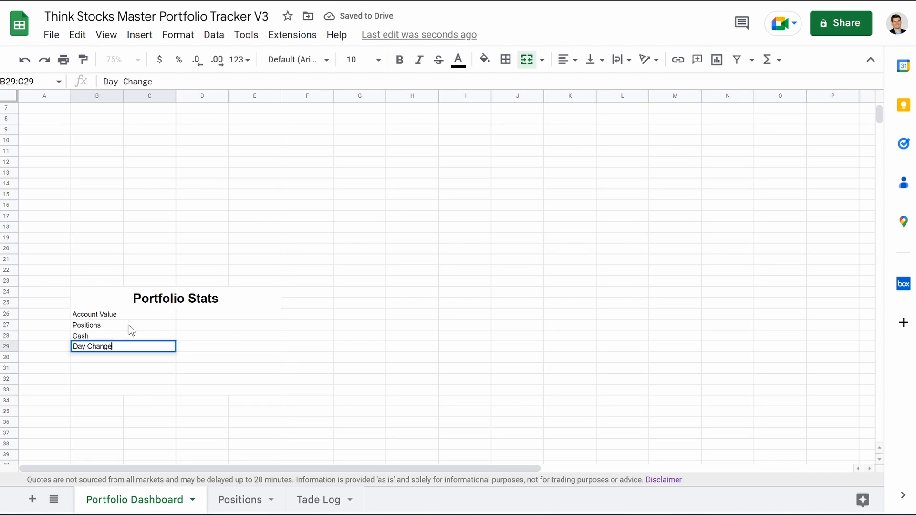
key(Return)
Enter the labels "Short Balance", "Realized Gains", "Biggest Gainer" and "Biggest Loser" in the merged B:C cells of rows 30 to 33.
text(Short Balance)
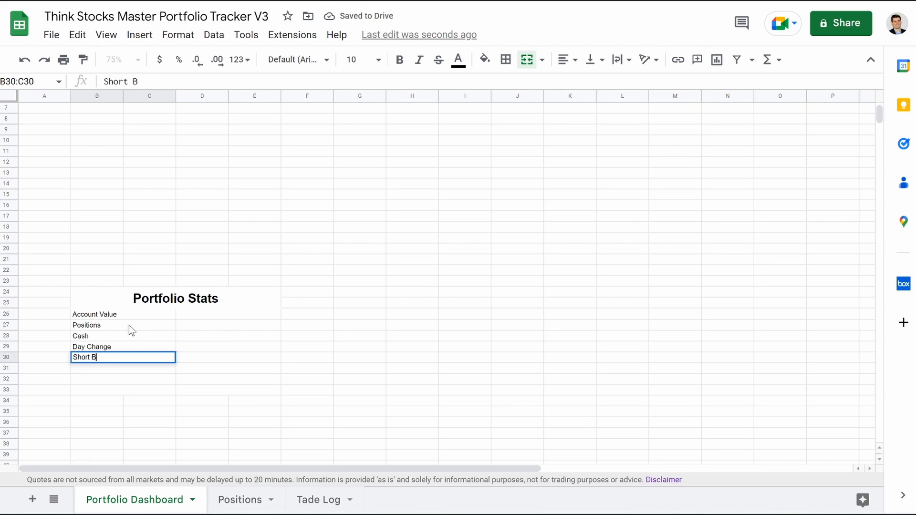
key(Return)
text(R)
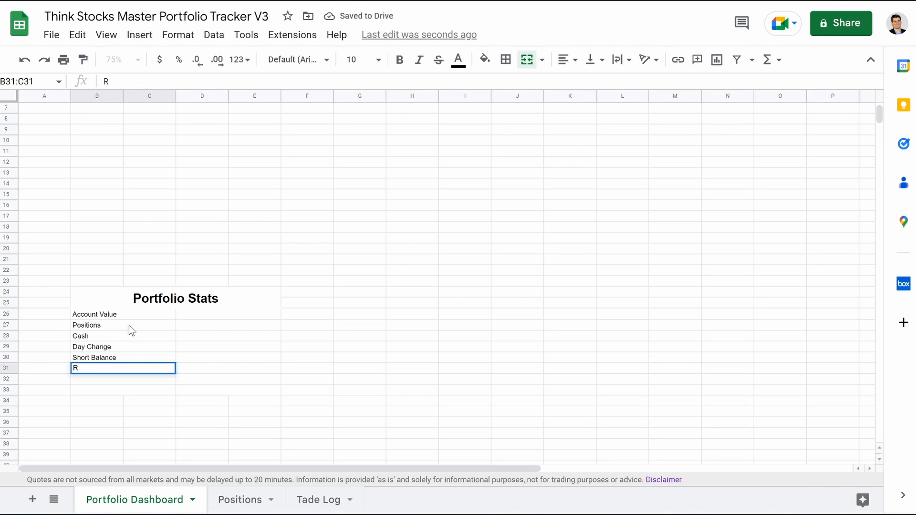
text(ealized Gains)
key(Return)
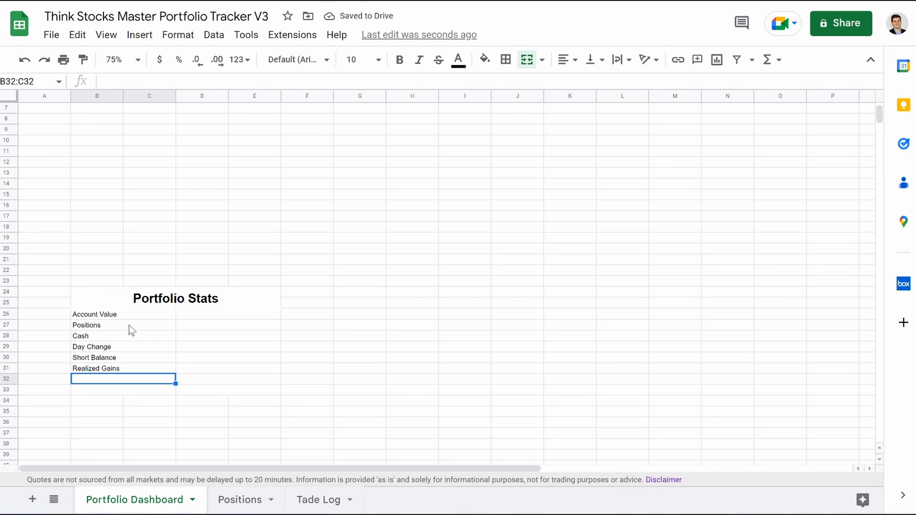
text(Biggest Gainer)
key(Return)
text(B)
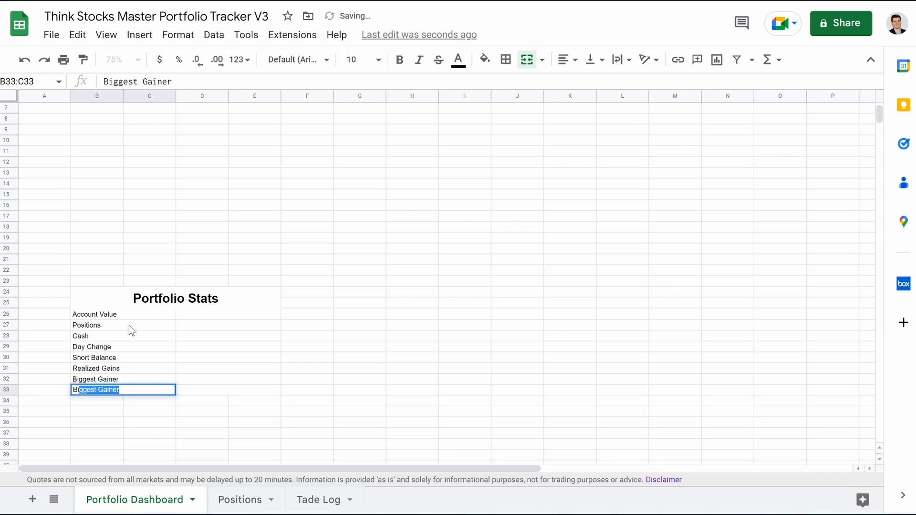
text(iggest )
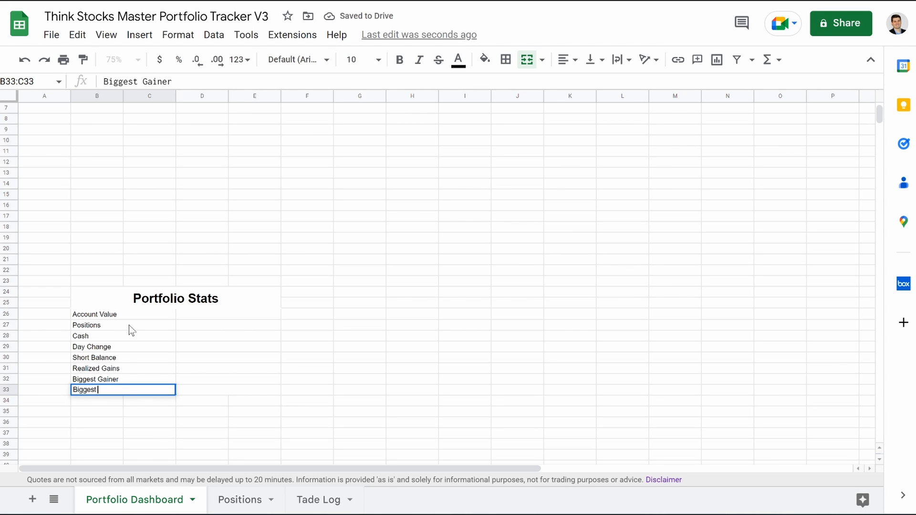
text(Loser)
Enter an Account Value formula in D26 that adds the Positions cell D27 and the Cash cell D28.
click(215, 319)
click(122, 60)
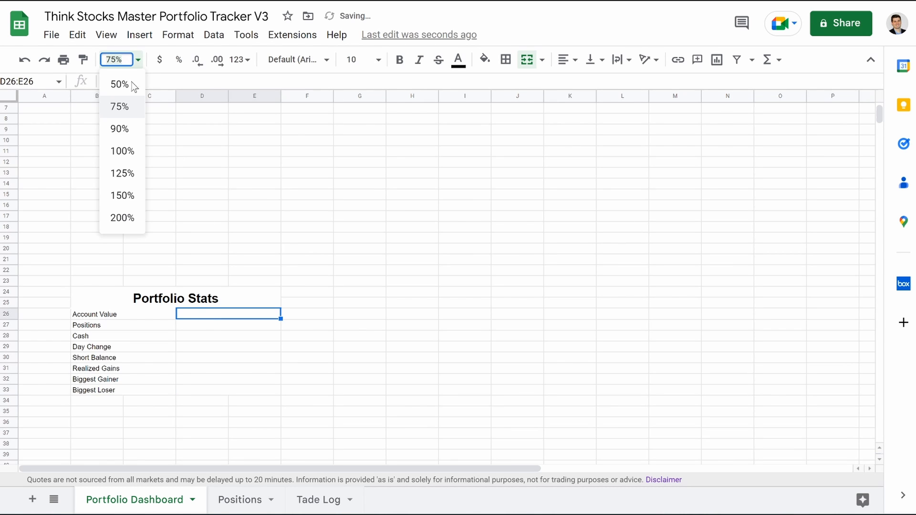
click(123, 150)
scroll(280, 355, down, 4)
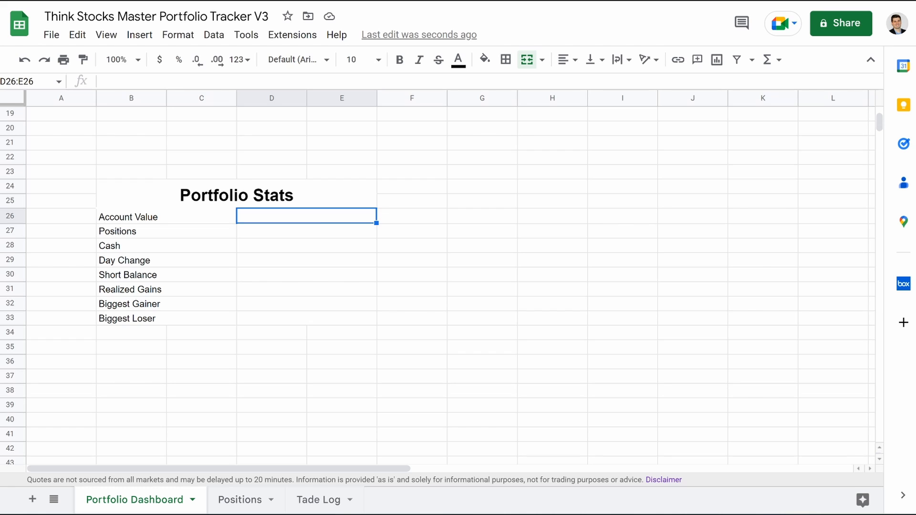
text(=)
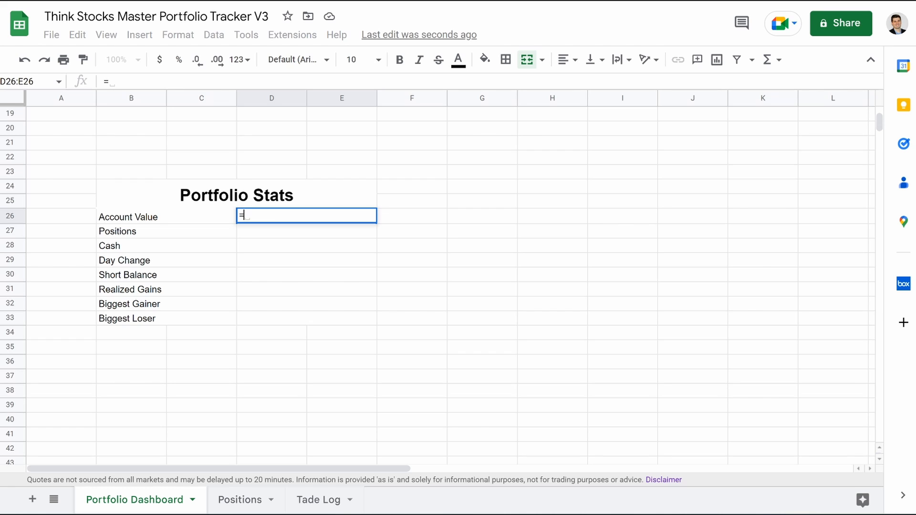
click(260, 233)
text(+)
click(250, 245)
key(Return)
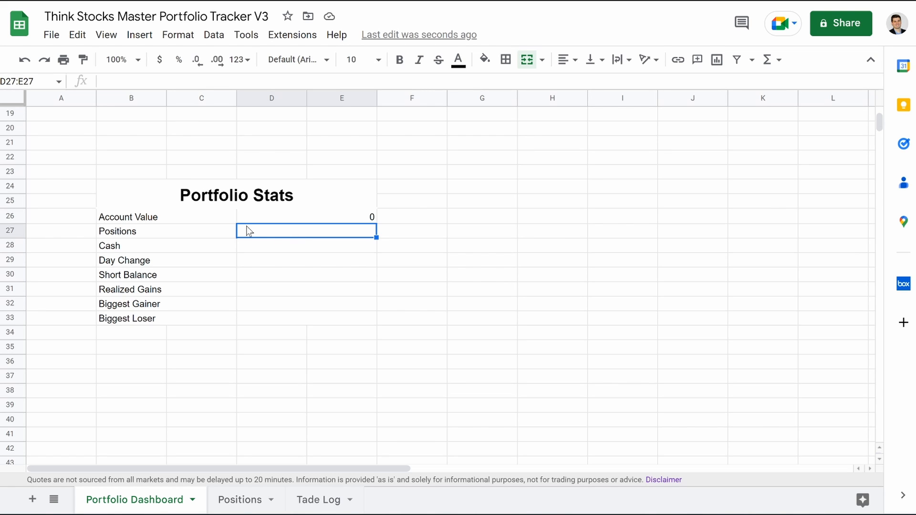
Begin the Positions formula in D27 with a SUMIF of Positions!I:I where Positions!B:B is "Long".
text(=)
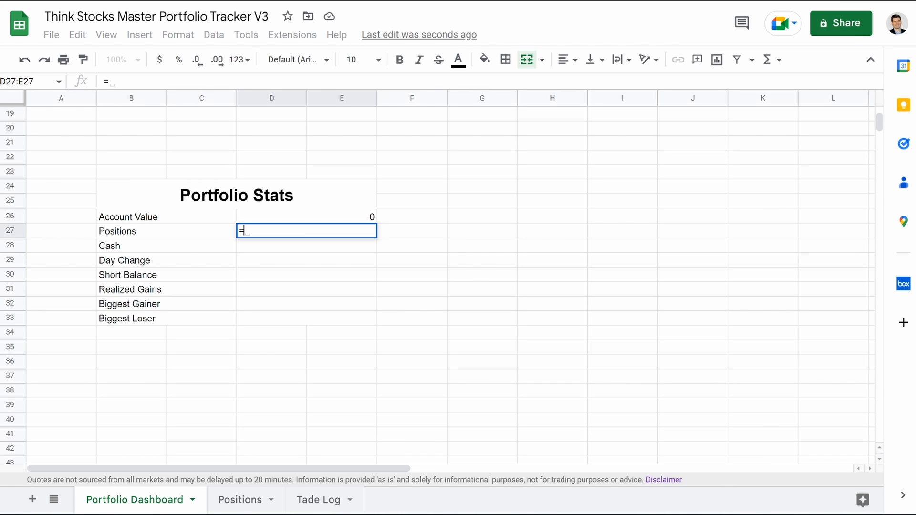
text(sum)
text(if()
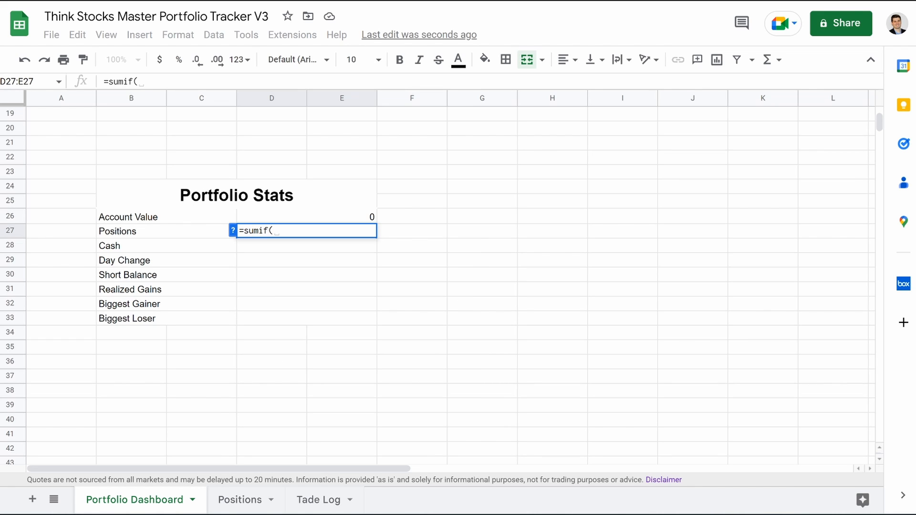
click(241, 499)
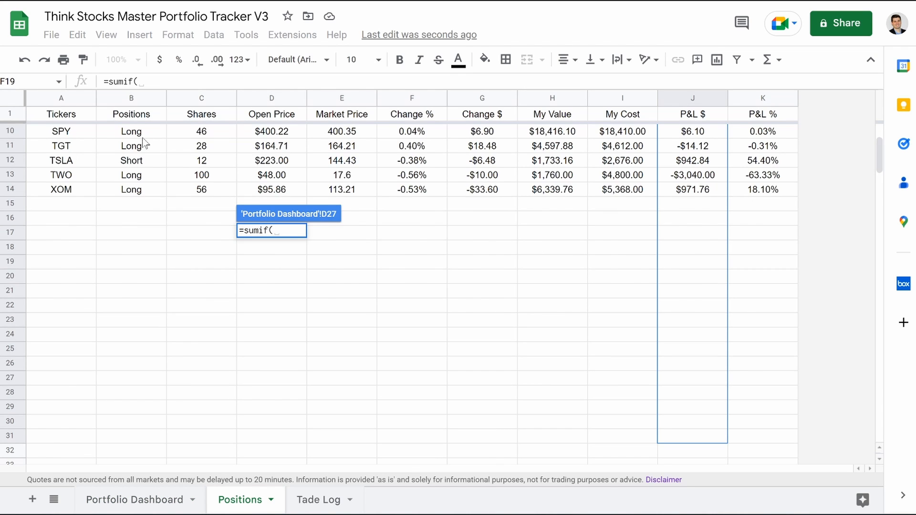
scroll(143, 146, up, 3)
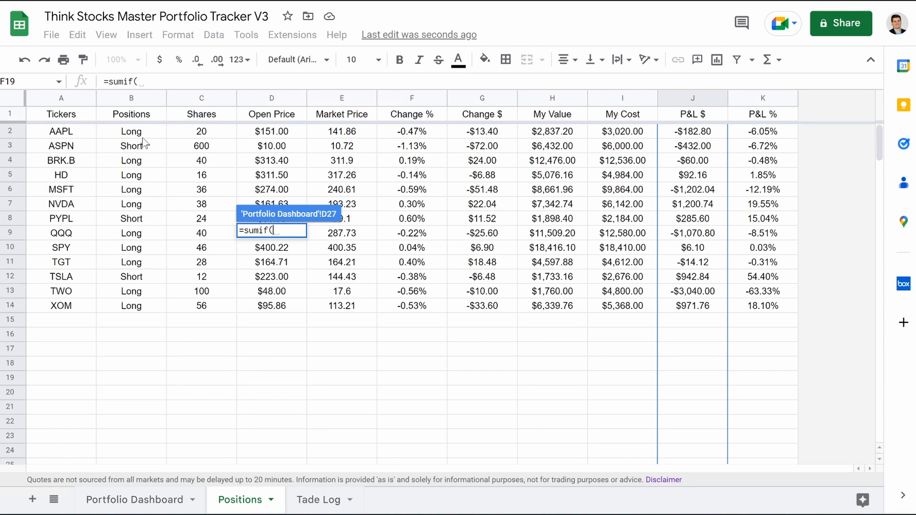
click(135, 95)
text(,"Long",)
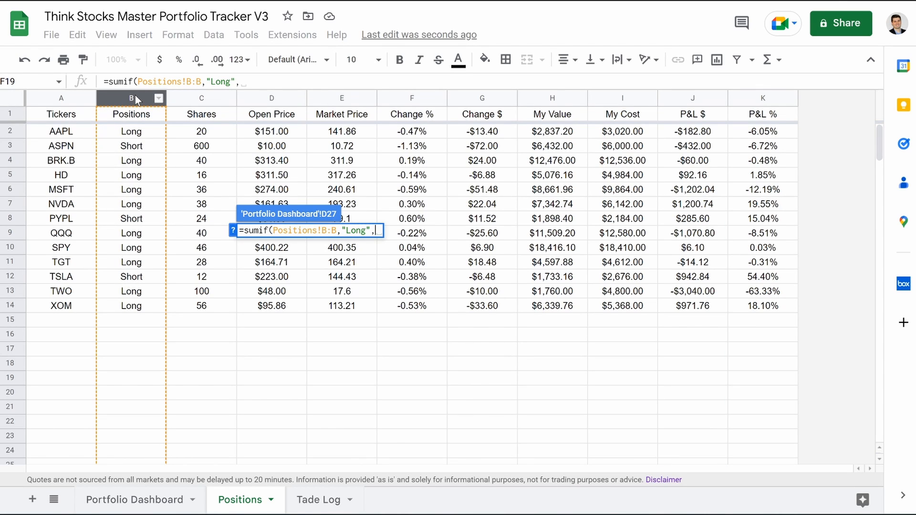
click(618, 98)
text())
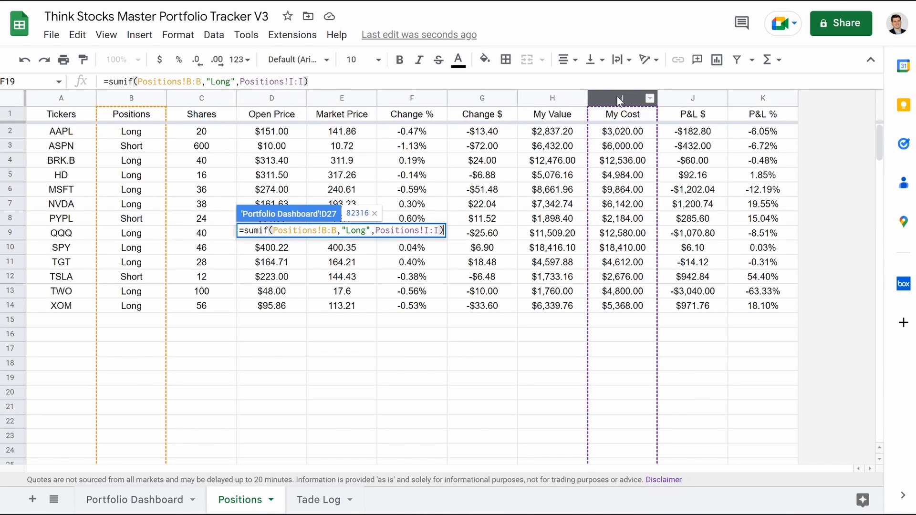
Complete the D27 formula by subtracting a SUMIF of Positions!I:I where Positions!B:B is "Short".
text(-)
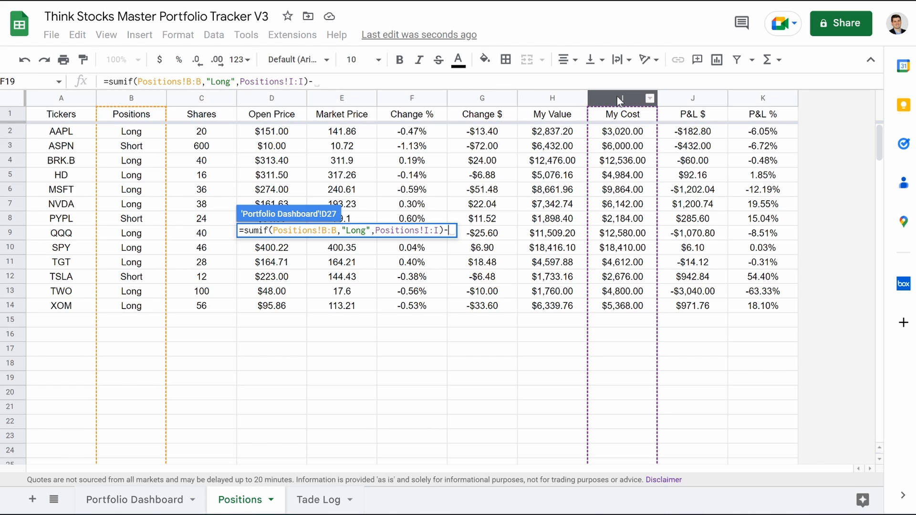
text(sumif()
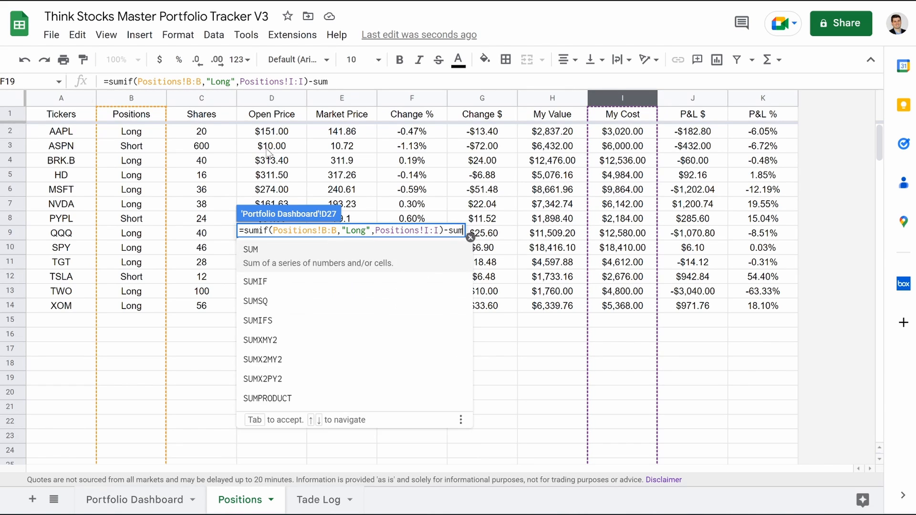
click(133, 98)
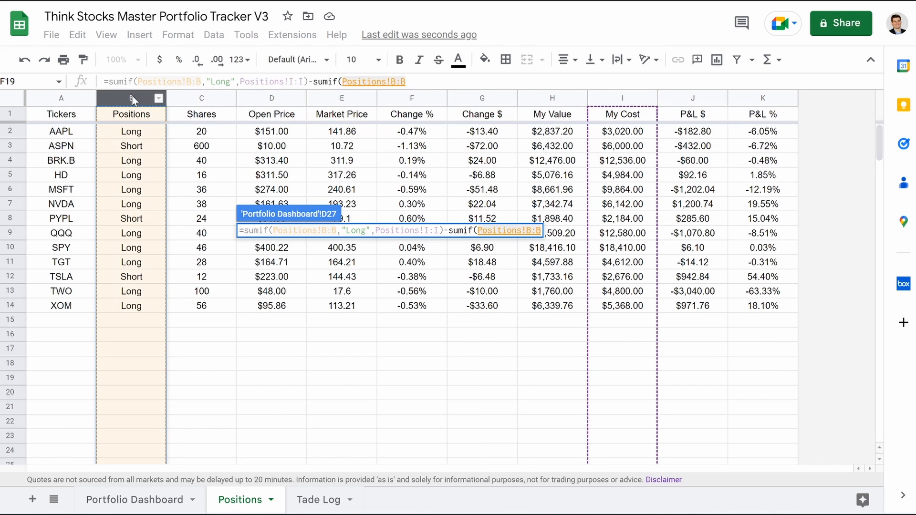
text(,"Short)
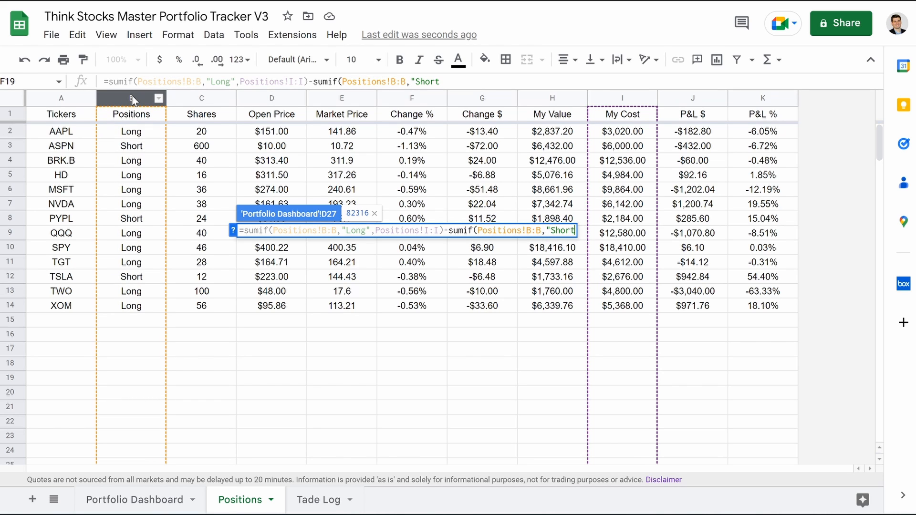
text(",)
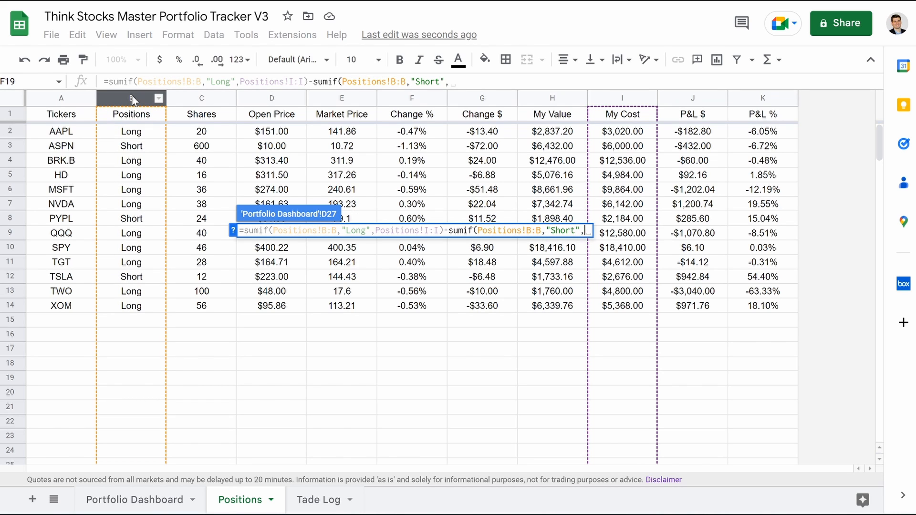
click(595, 99)
text())
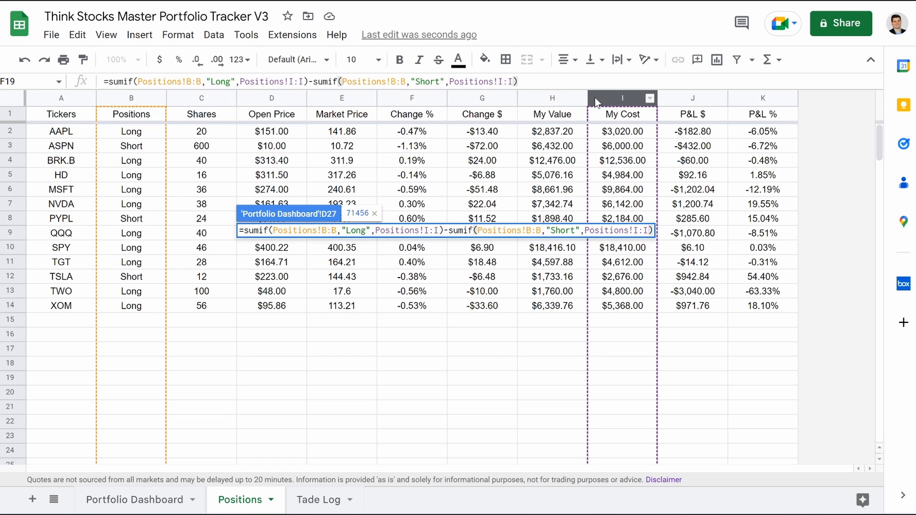
key(Return)
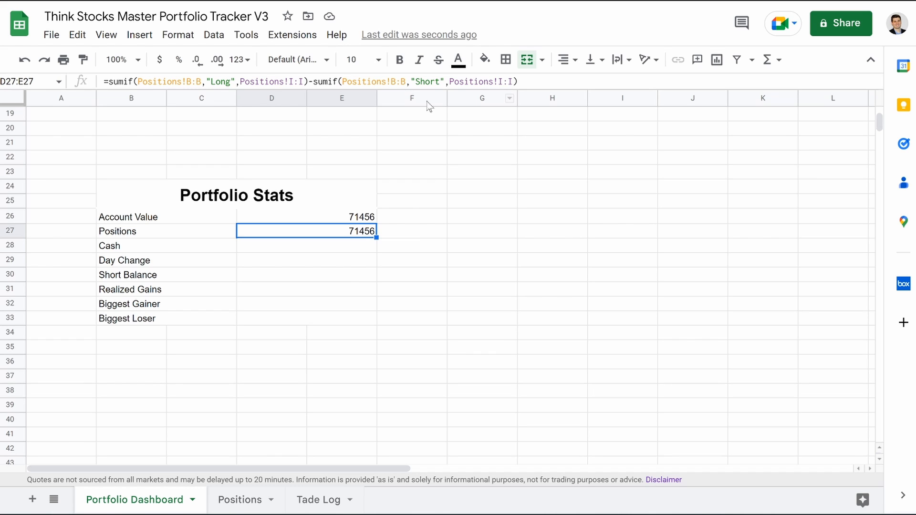
Begin the Cash formula in D28 with a SUMIF of 'Tade Log'!F:F where 'Tade Log'!C:C is "Deposit".
click(321, 245)
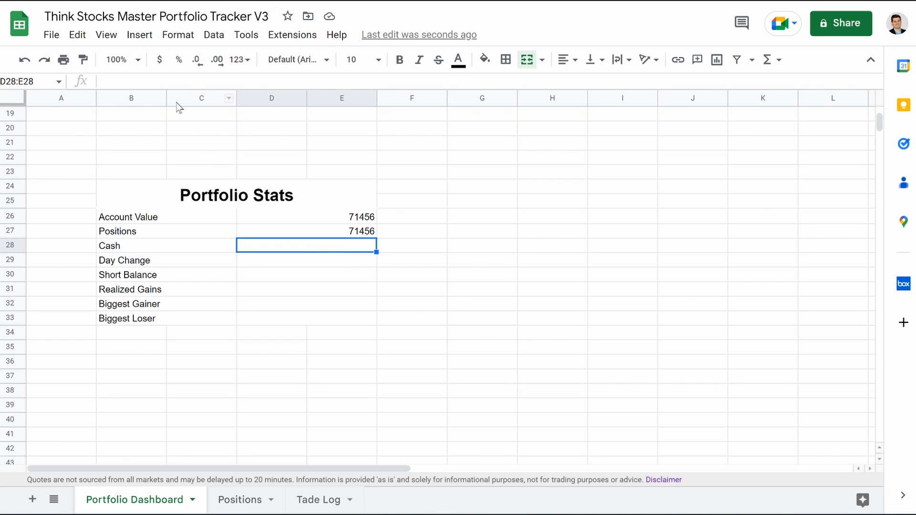
key(Return)
text(=)
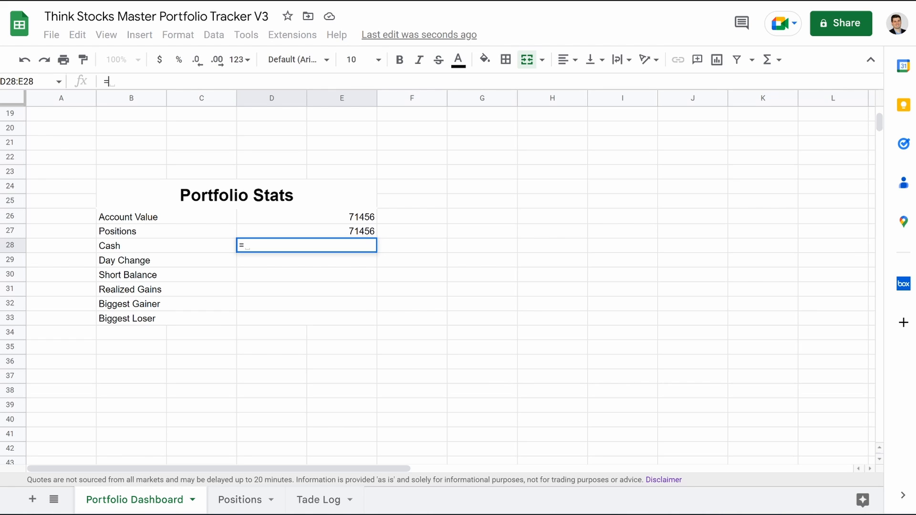
text(sumif()
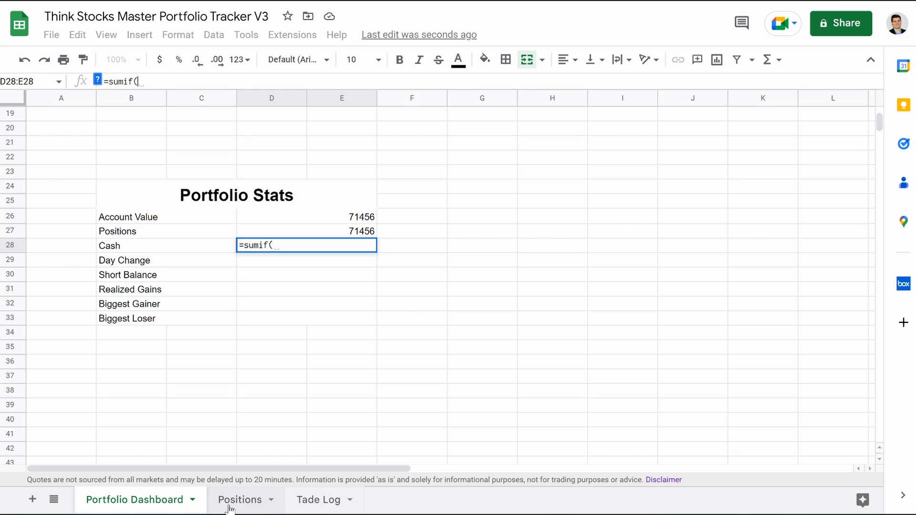
click(328, 506)
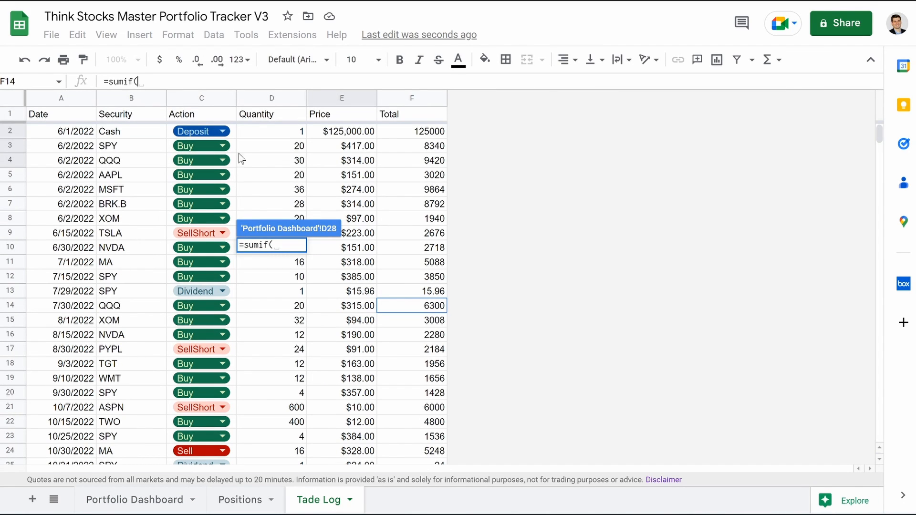
click(197, 99)
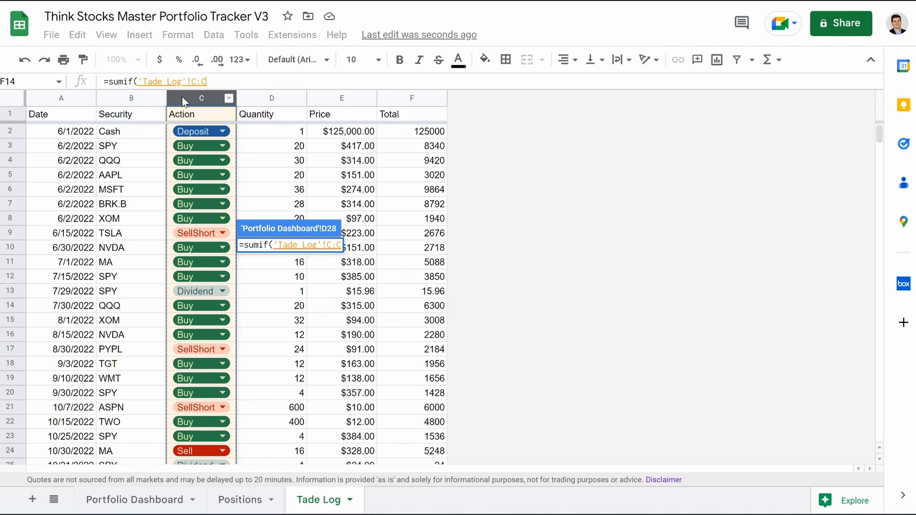
text(,)
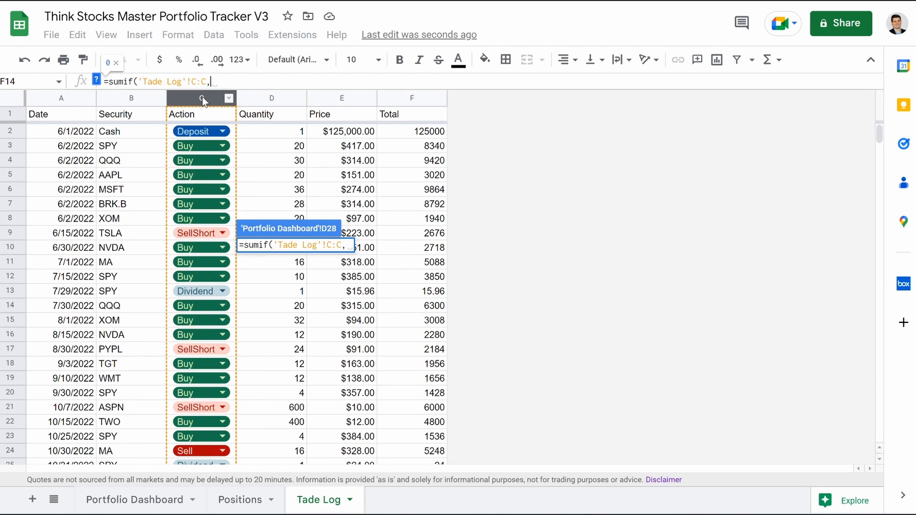
text("Deposit",)
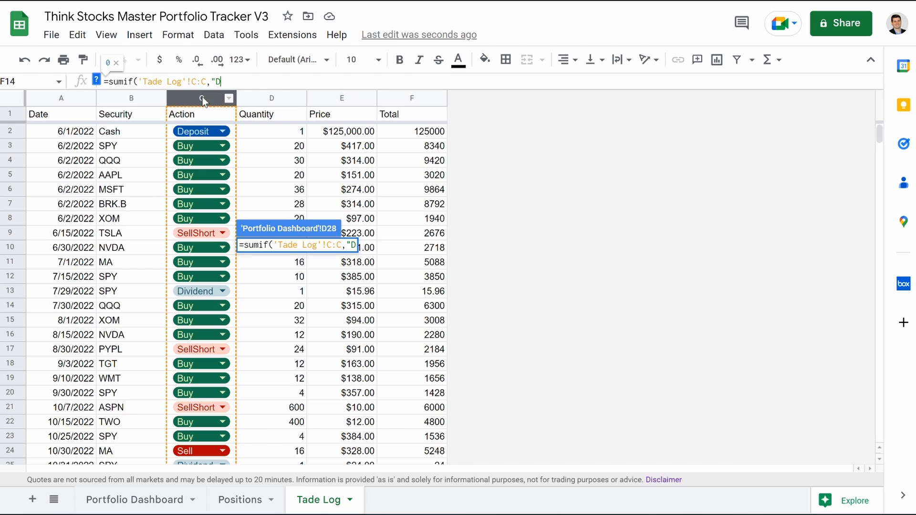
click(409, 100)
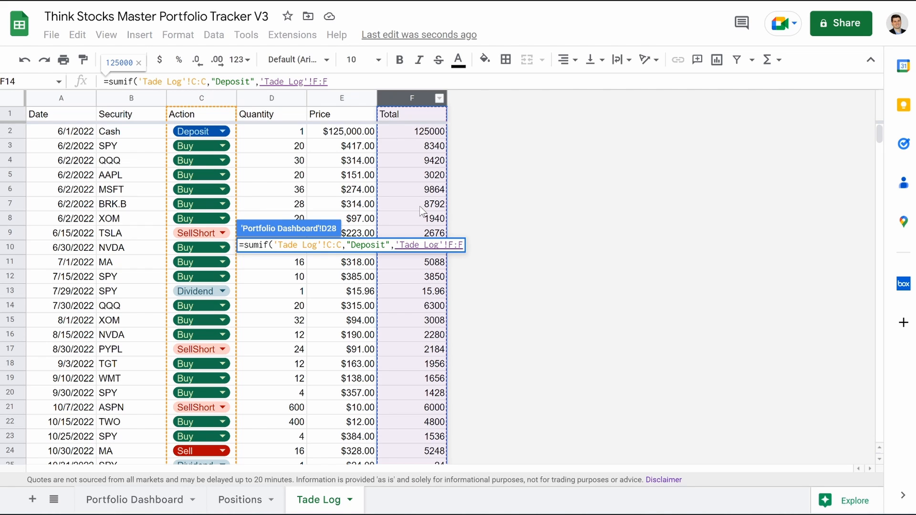
Add a SUMIF of 'Tade Log'!F:F where 'Tade Log'!C:C is "Sell" to the D28 Cash formula.
text()+sumif)
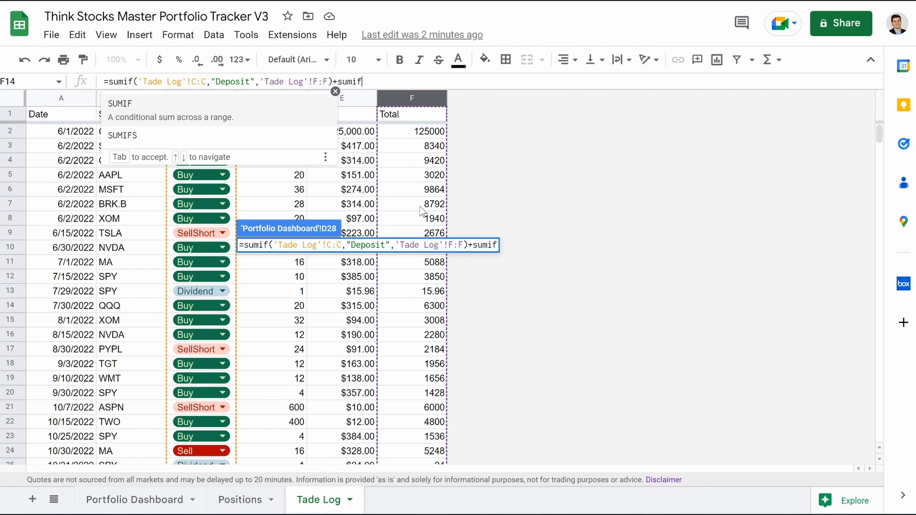
text(()
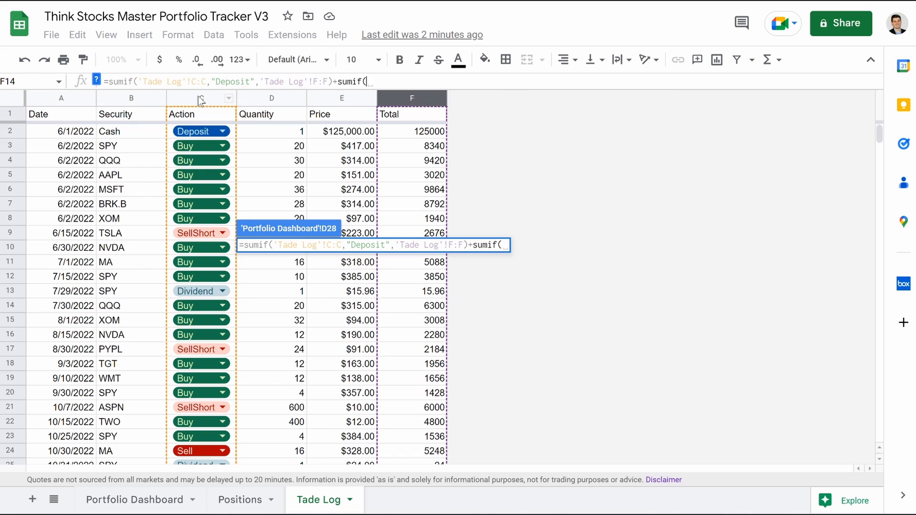
click(198, 96)
text(,")
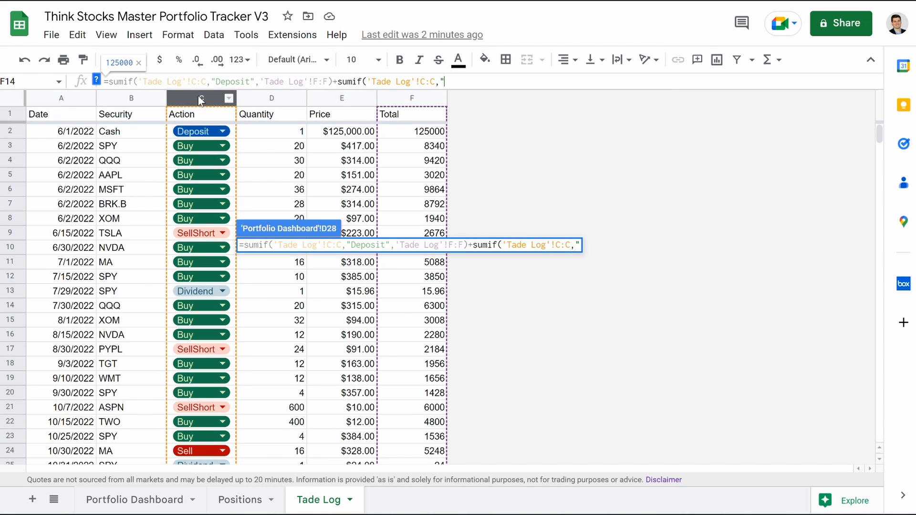
text(Sell",)
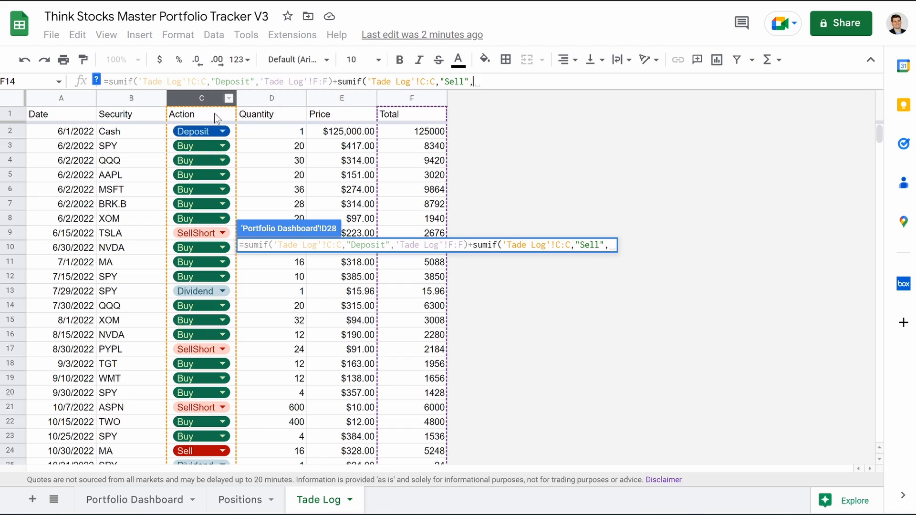
click(411, 98)
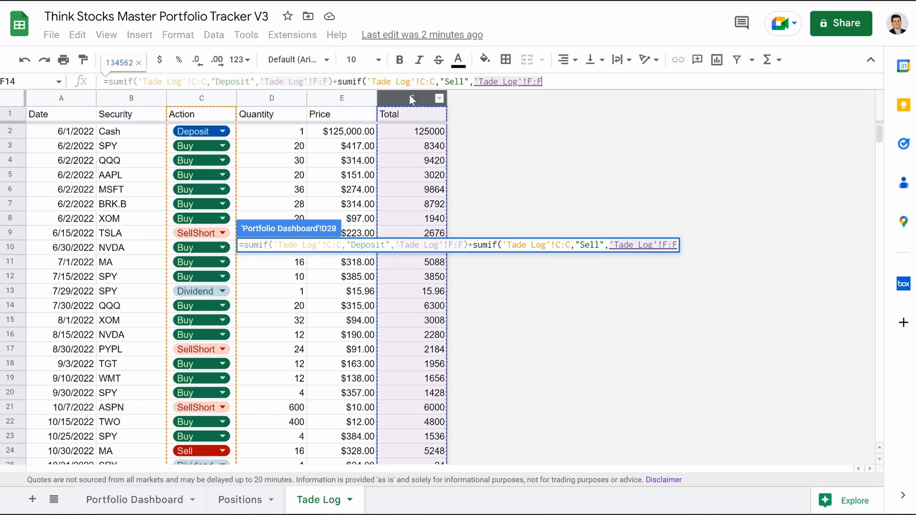
Extend the D28 Cash formula by adding a SUMIF of 'Tade Log'!F:F where 'Tade Log'!C:C is "SellShort".
text()=)
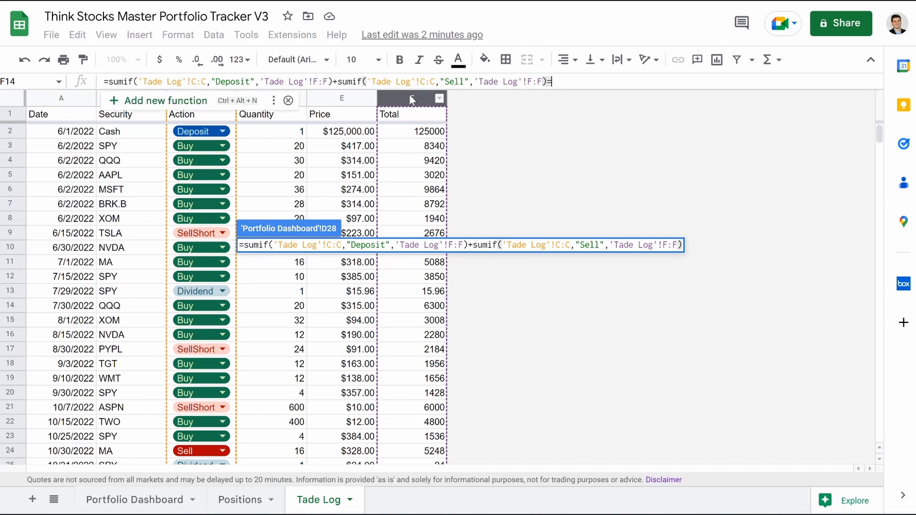
key(BackSpace)
text(+sumif()
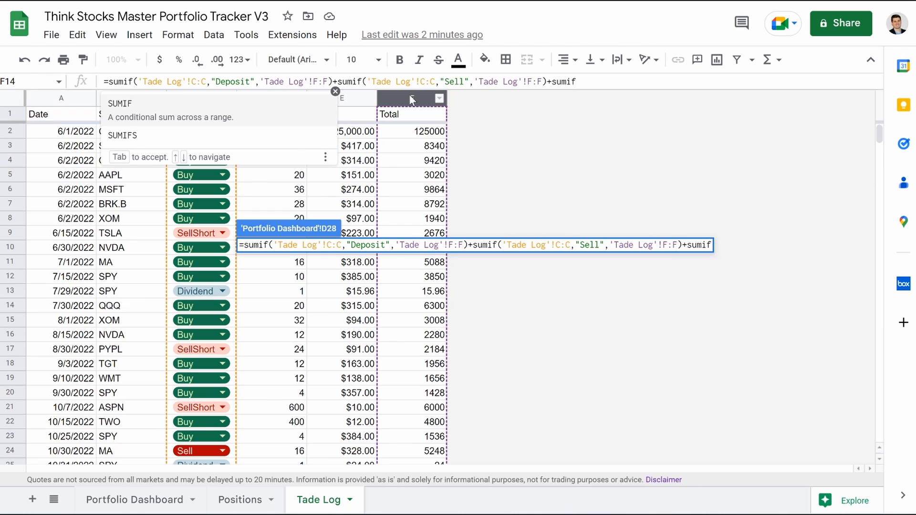
click(210, 100)
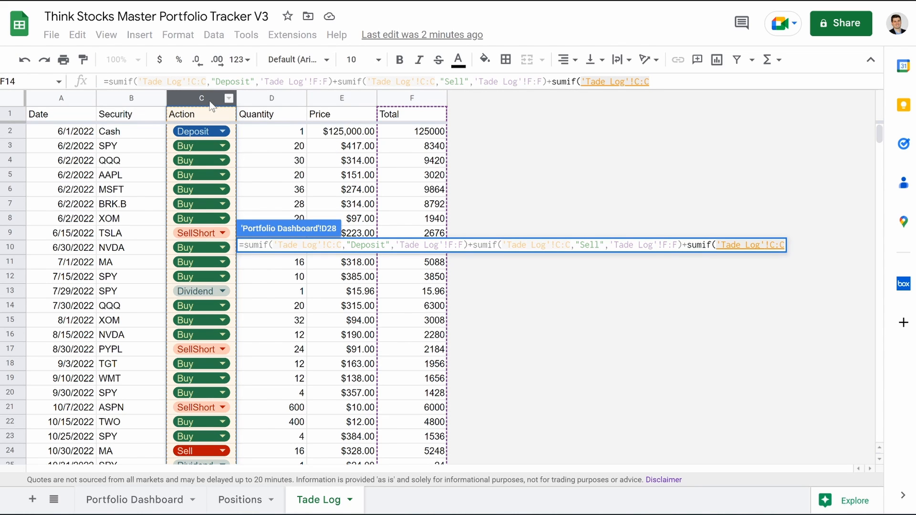
text(,"S)
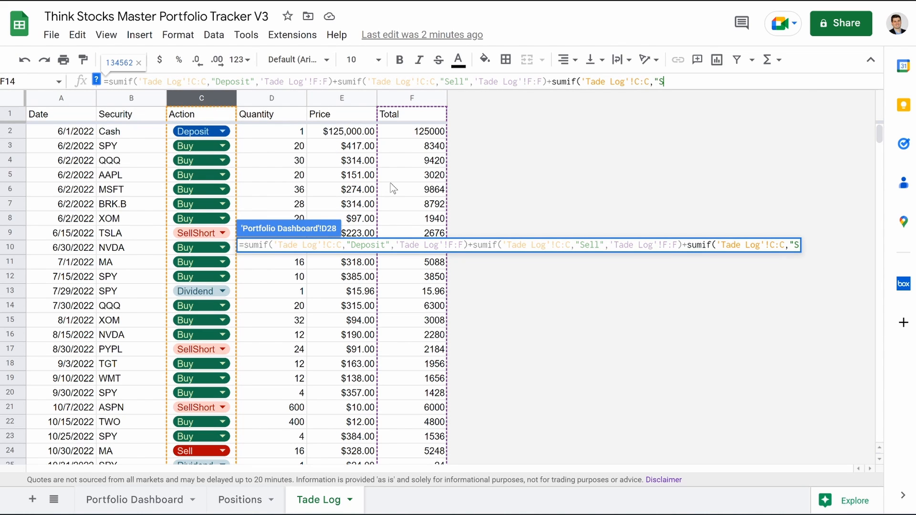
text(ellShort",)
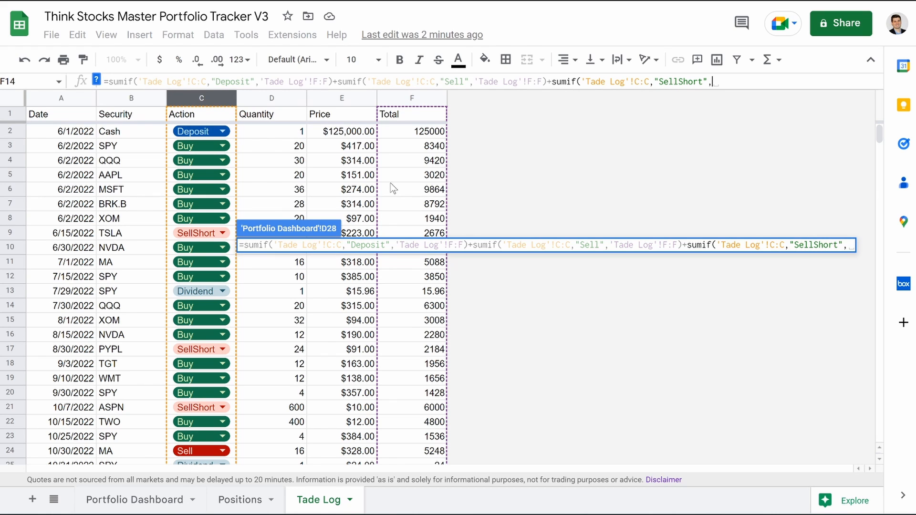
click(405, 100)
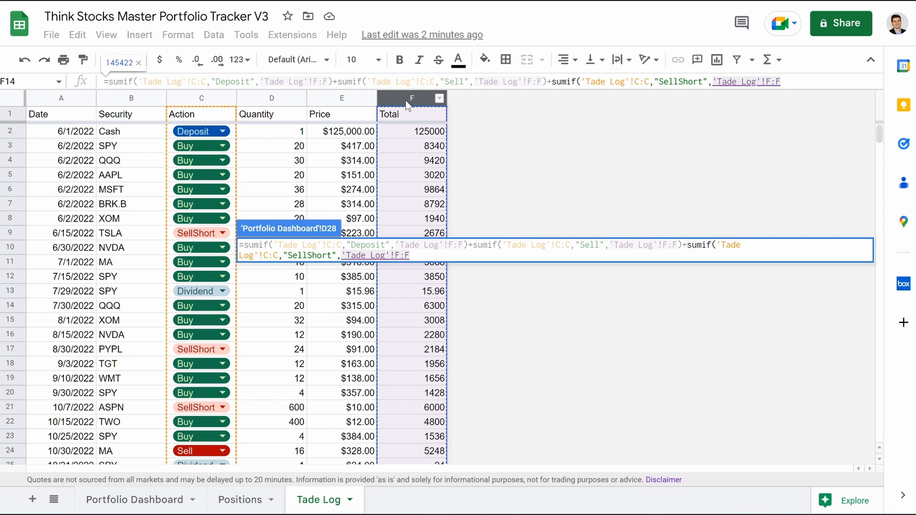
Add a SUMIF of 'Tade Log'!F:F where 'Tade Log'!C:C is "Dividend" to the D28 Cash formula.
text()+Sumi)
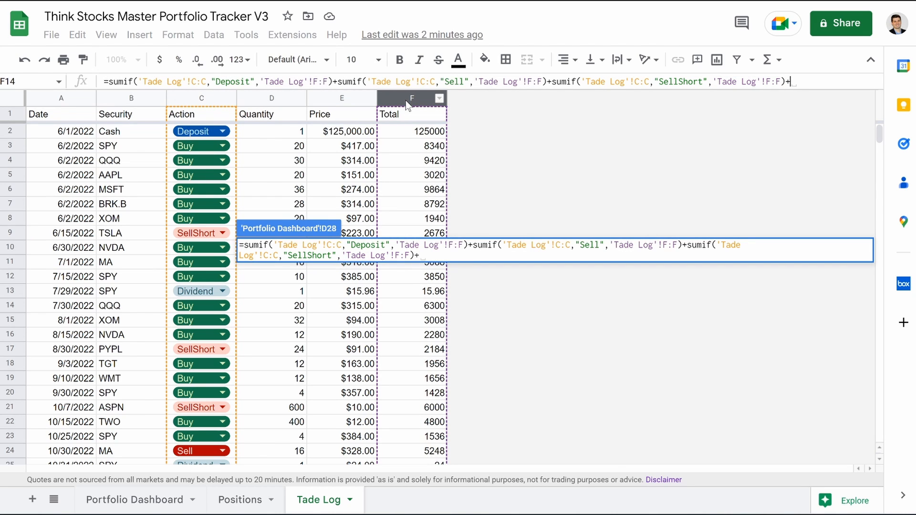
text(f()
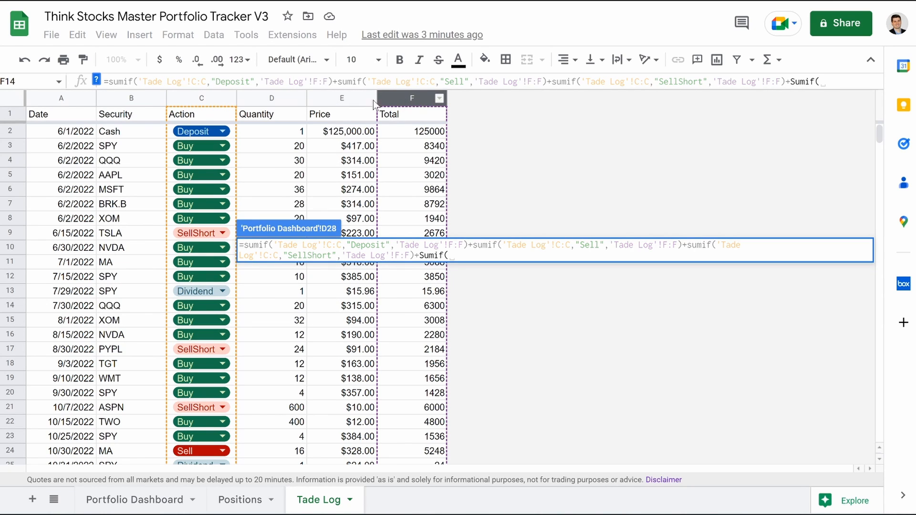
click(203, 98)
text(,")
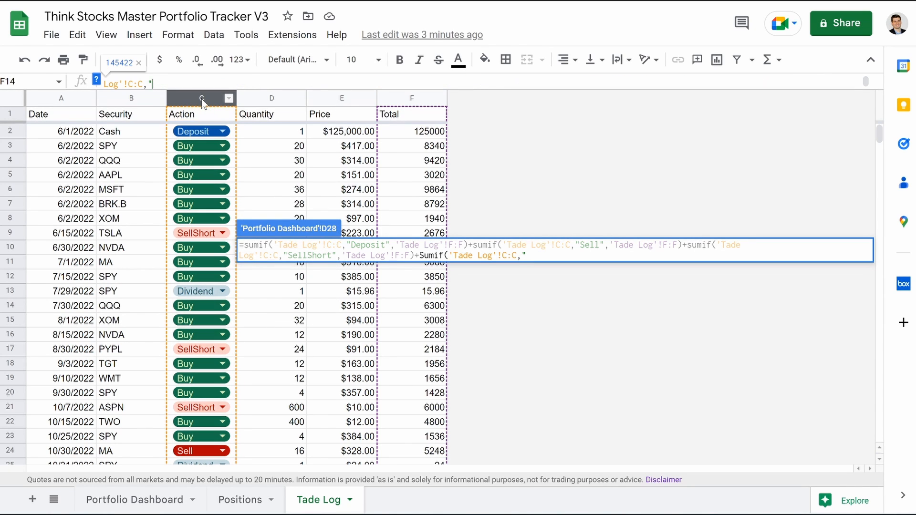
text(Dividend",)
click(399, 99)
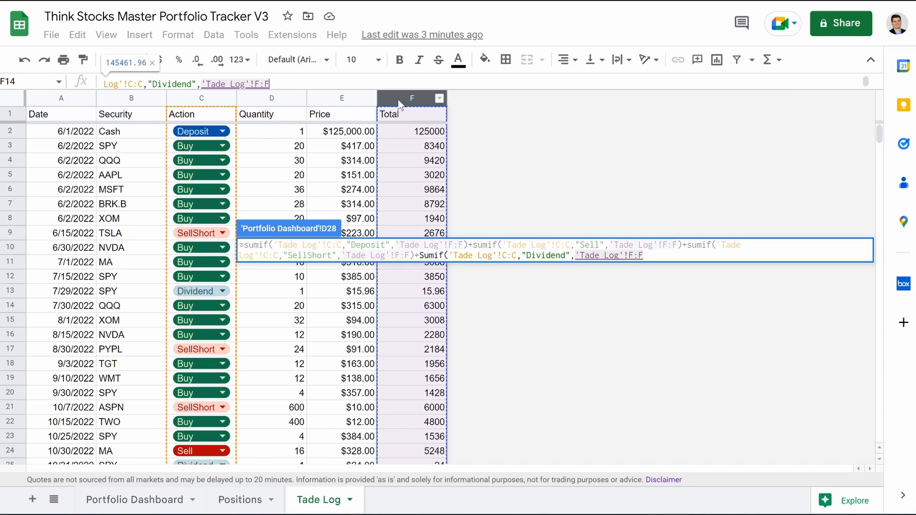
Extend the D28 Cash formula by adding a SUMIF of 'Tade Log'!F:F where 'Tade Log'!C:C is "Interest".
text()+)
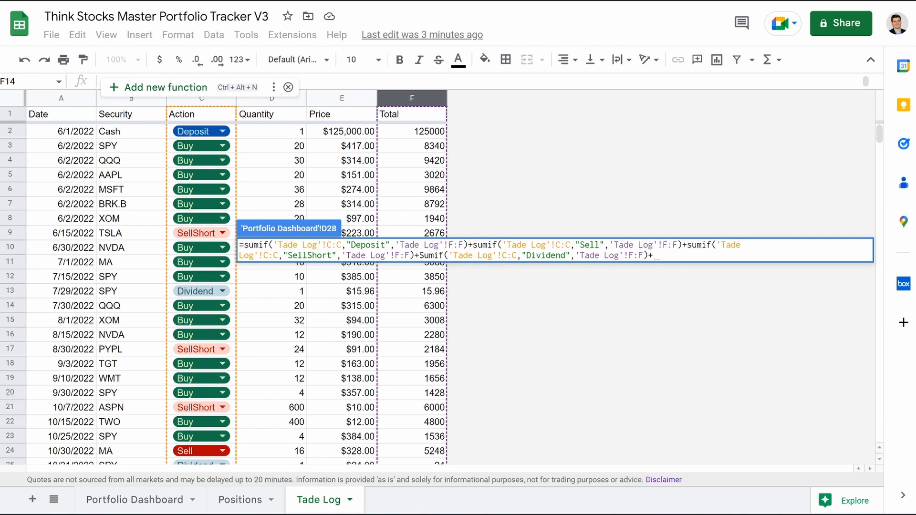
click(227, 98)
text(,)
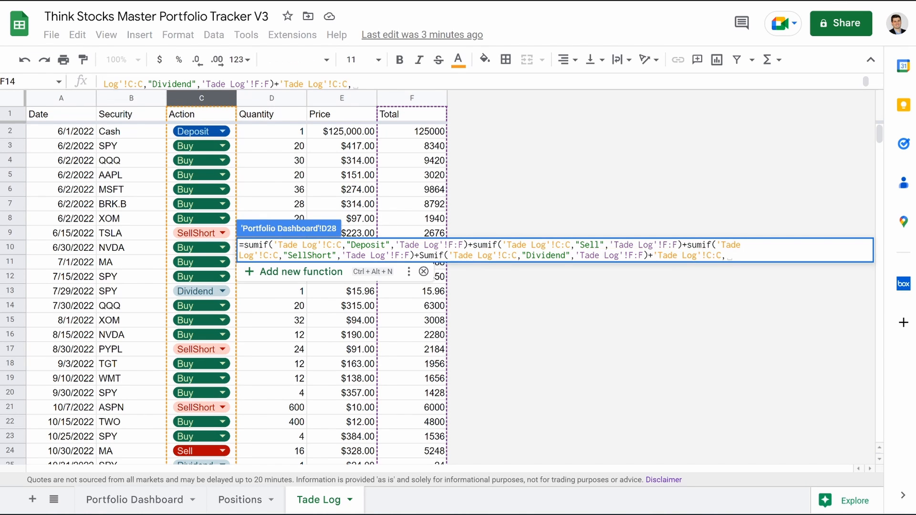
text("In)
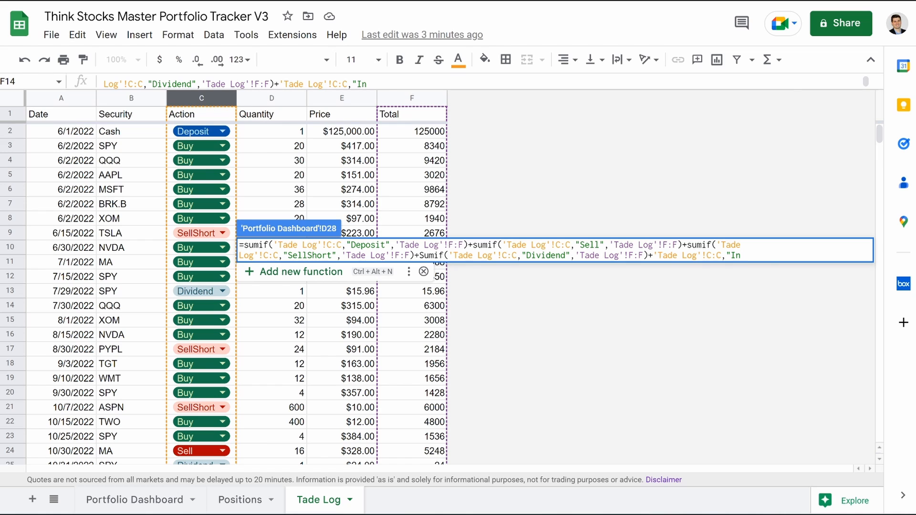
text(terest",)
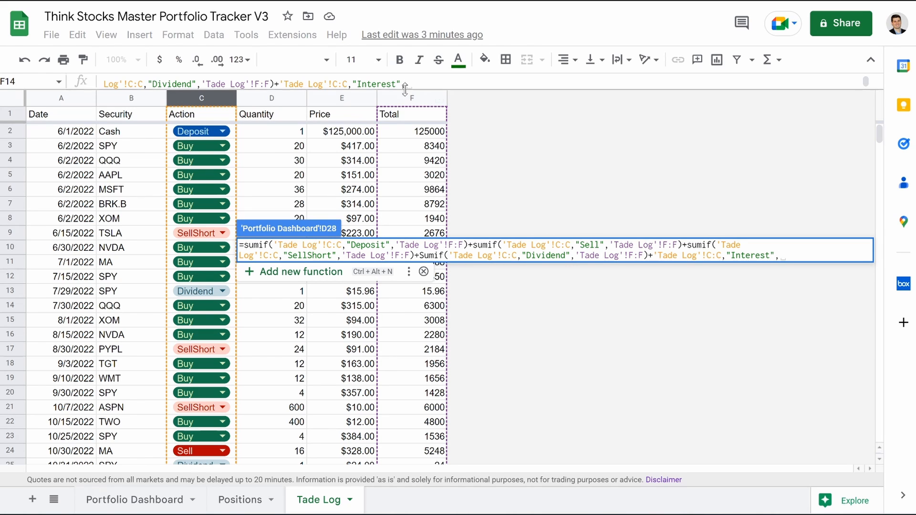
click(409, 100)
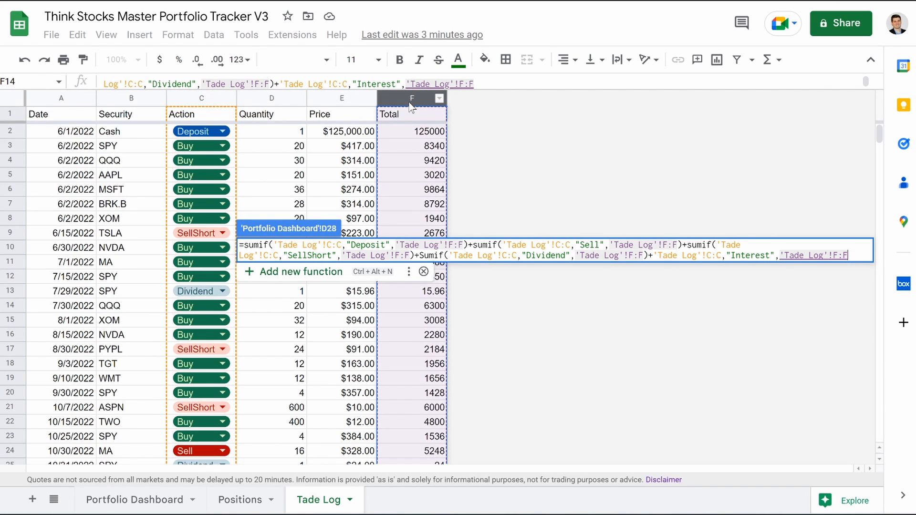
text())
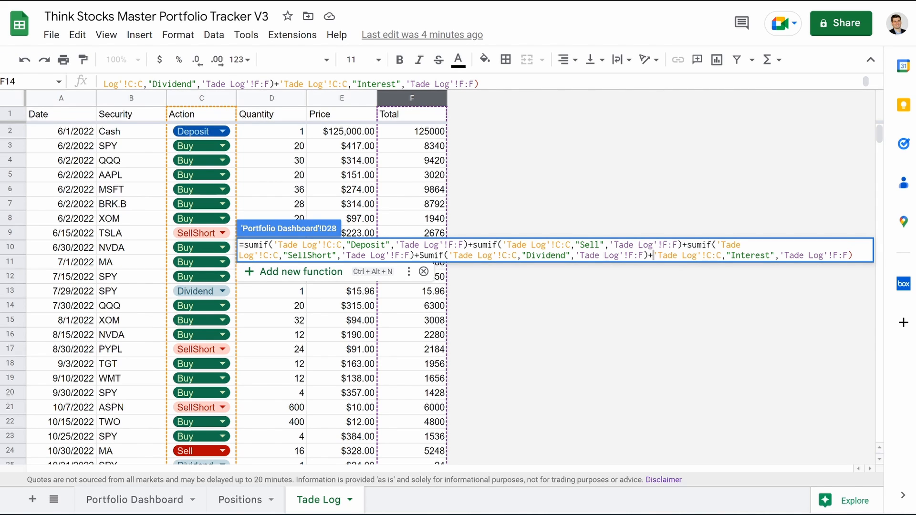
text(Su)
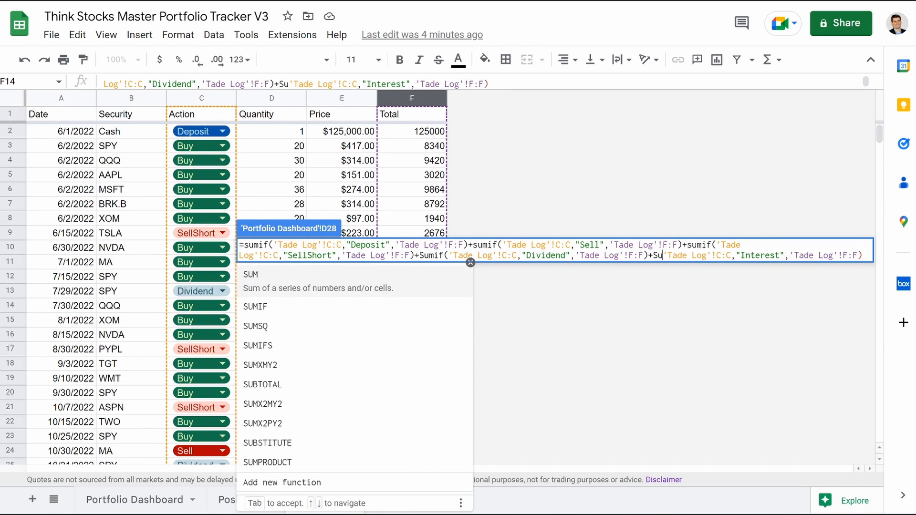
text(mif()
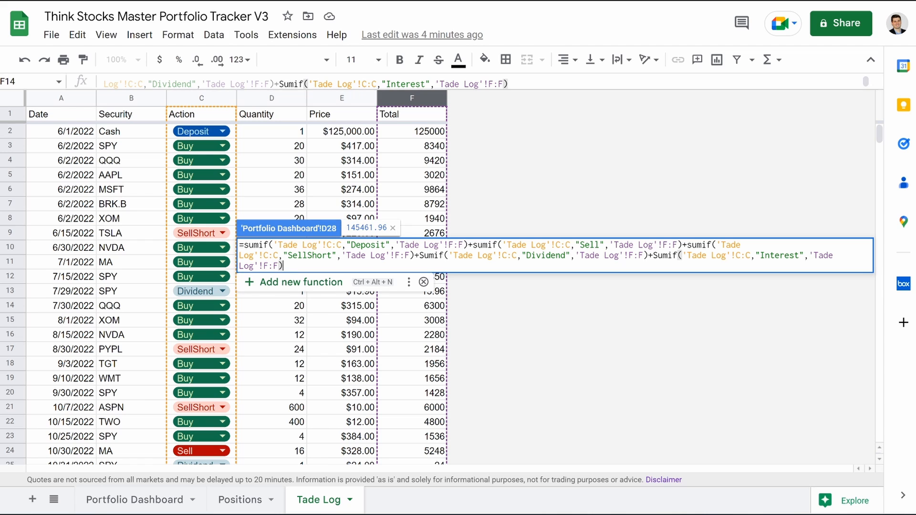
Add a SUMIF of 'Tade Log'!F:F where 'Tade Log'!C:C is "Adjustment" to the D28 Cash formula.
text(+Sumif)
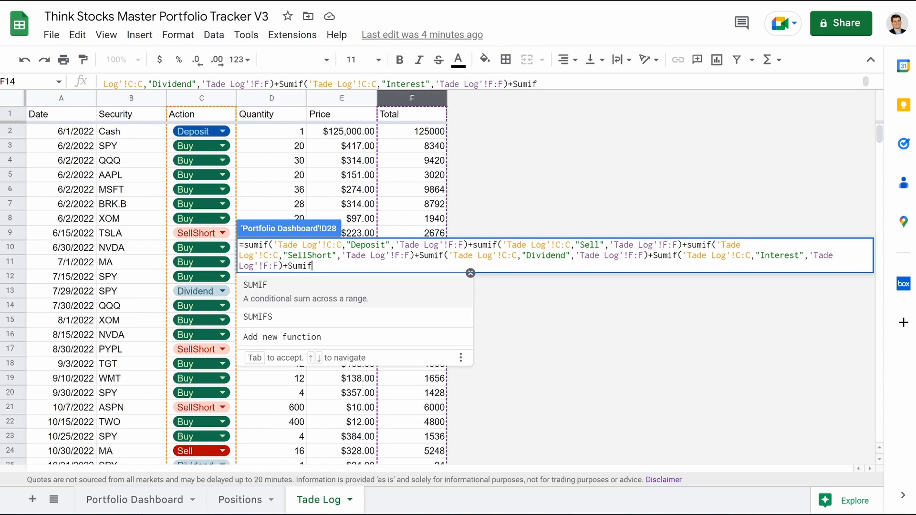
text(()
click(184, 96)
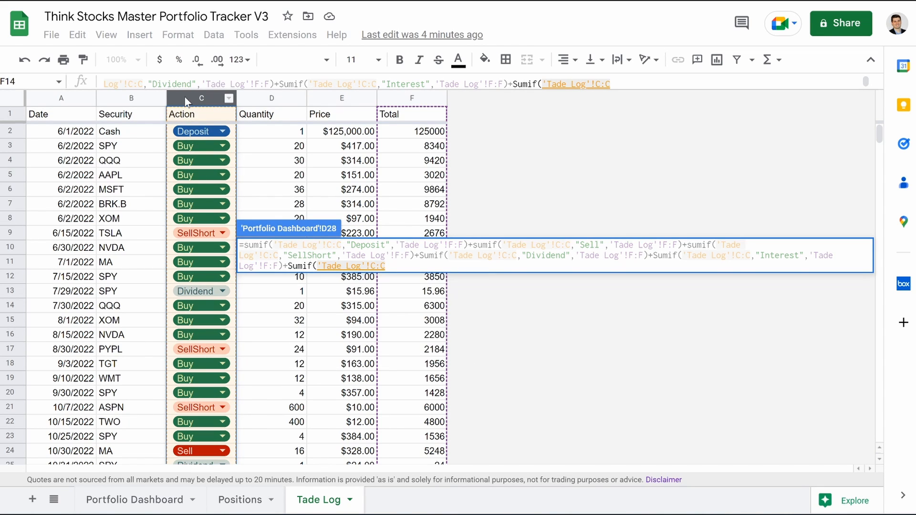
text(,)
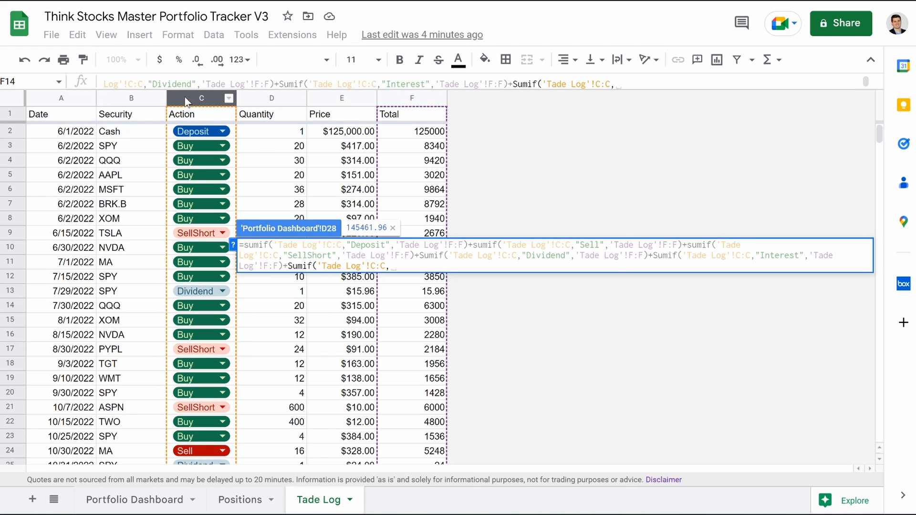
text("Ad)
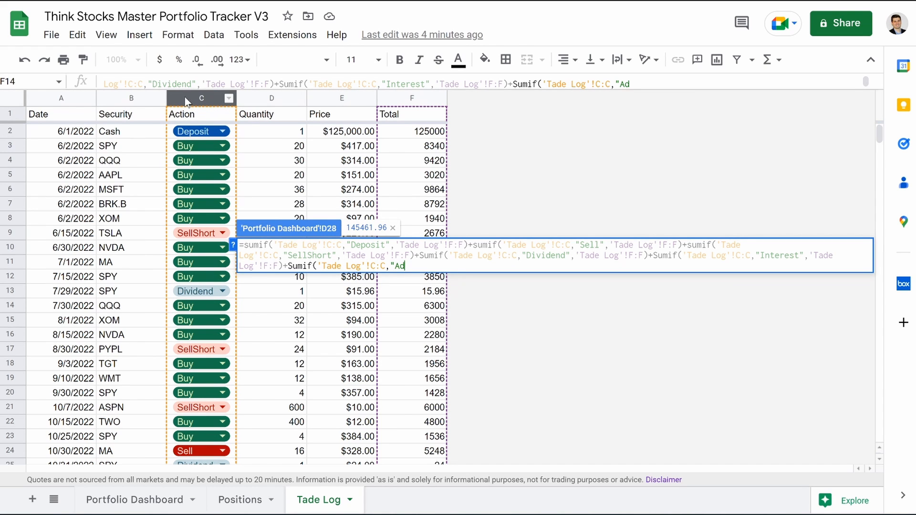
text(justment",)
click(405, 96)
text())
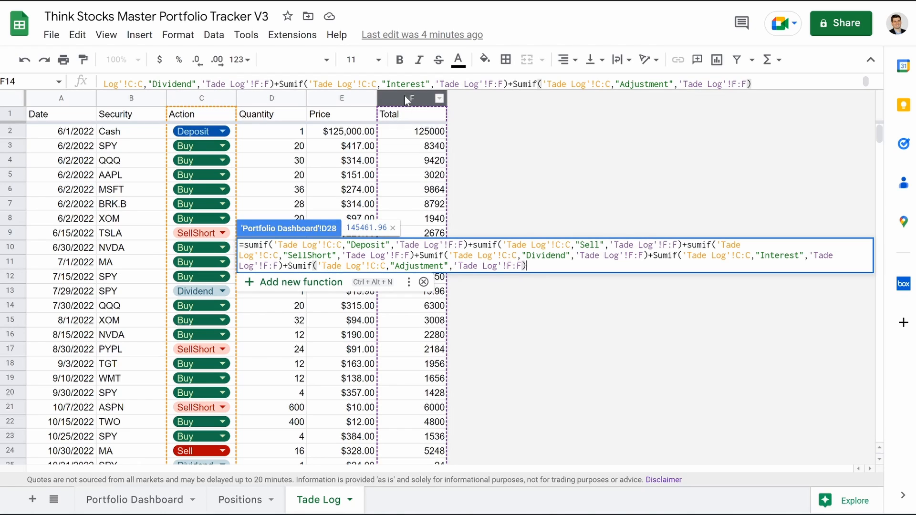
Subtract a SUMIF of 'Tade Log'!F:F where 'Tade Log'!C:C is "Buy" in the D28 Cash formula.
text(-)
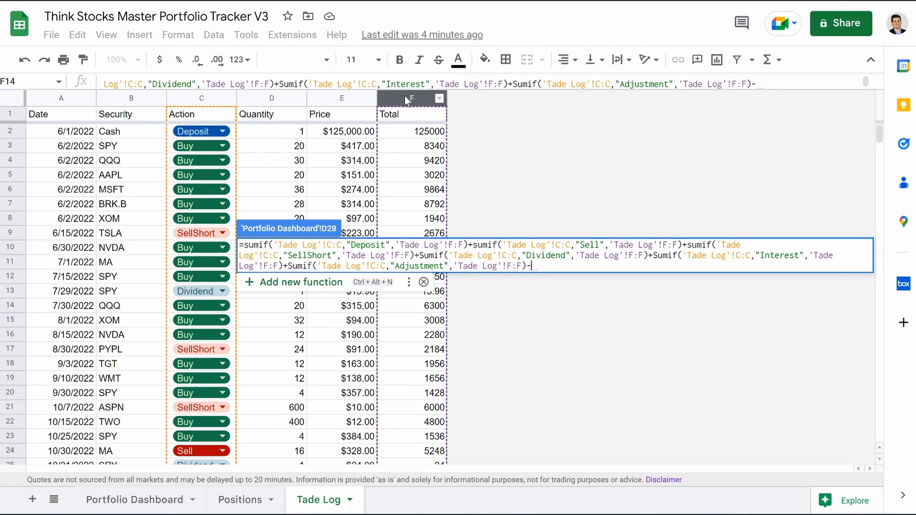
text(Sumif()
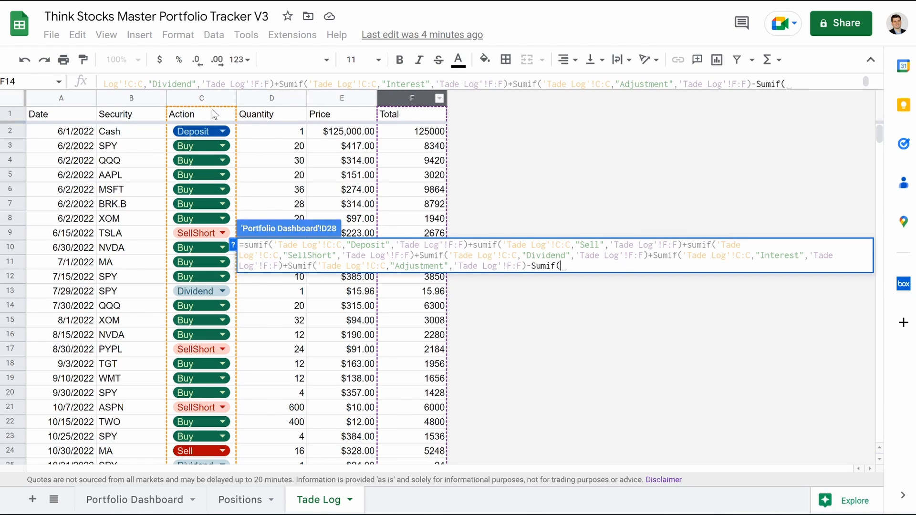
click(200, 99)
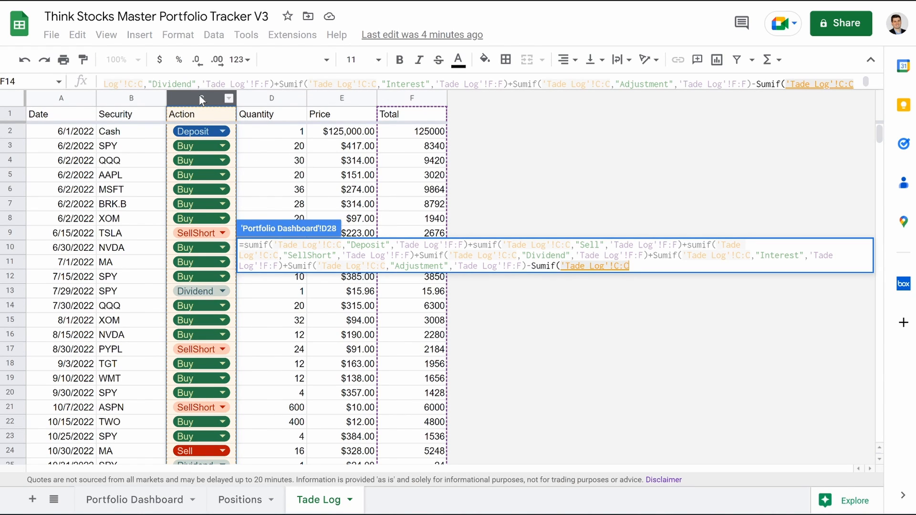
text(,"Bu)
text(y")
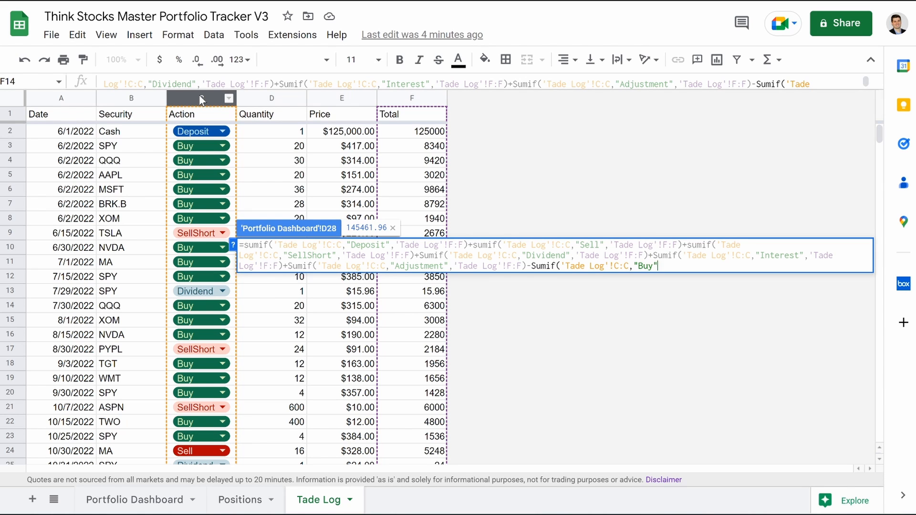
text(,)
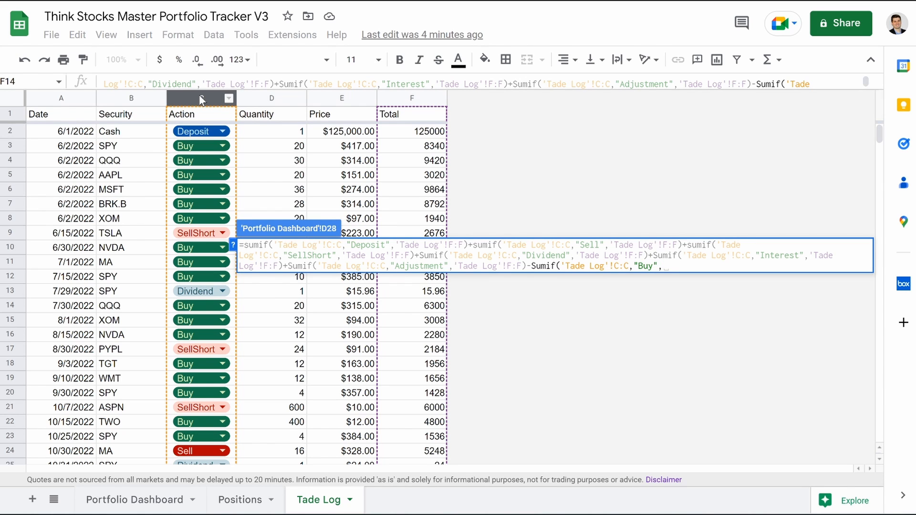
click(421, 99)
text()-Sumif()
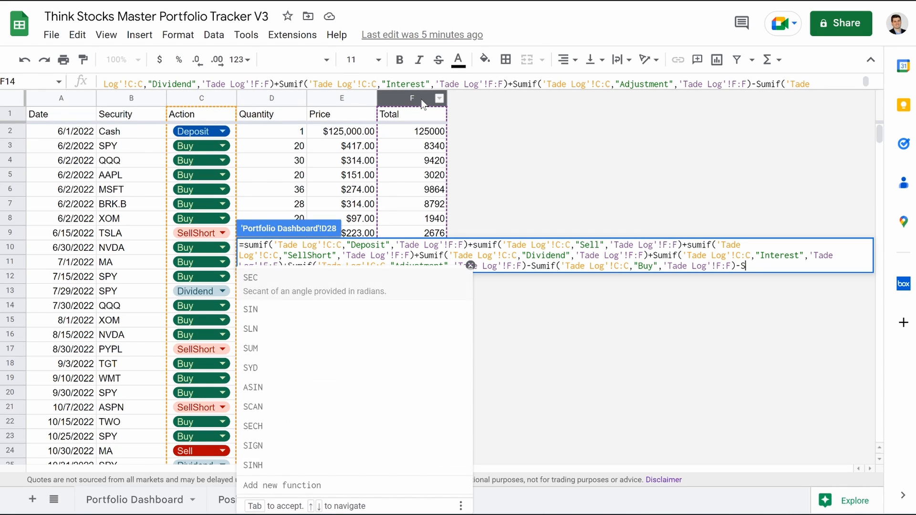
Complete the next subtracted SUMIF in the D28 Cash formula with 'Tade Log'!C:C, criterion "BuyToCover" and sum range 'Tade Log'!F:F.
click(207, 98)
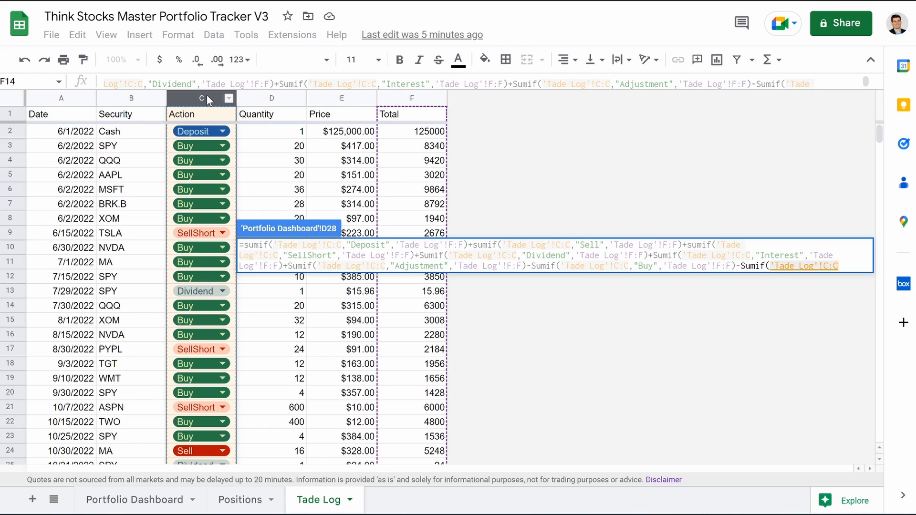
text(,")
text(B)
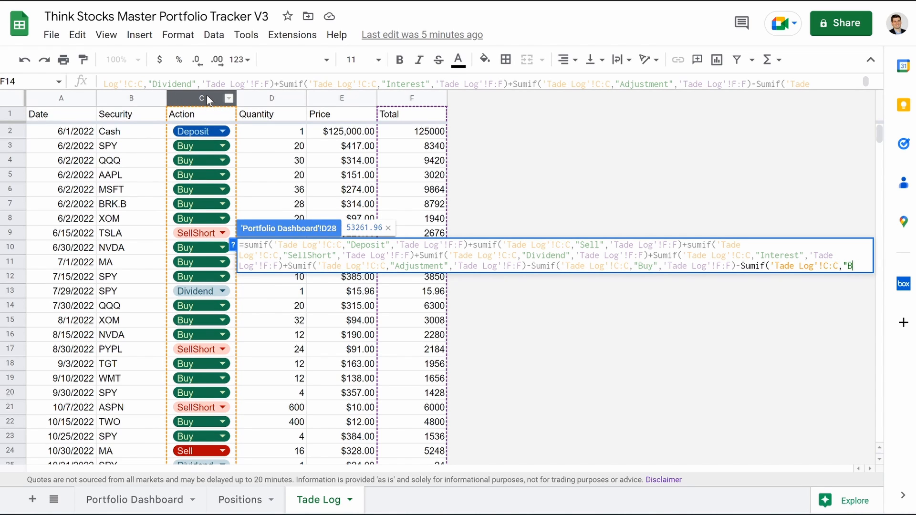
text(uyToCover")
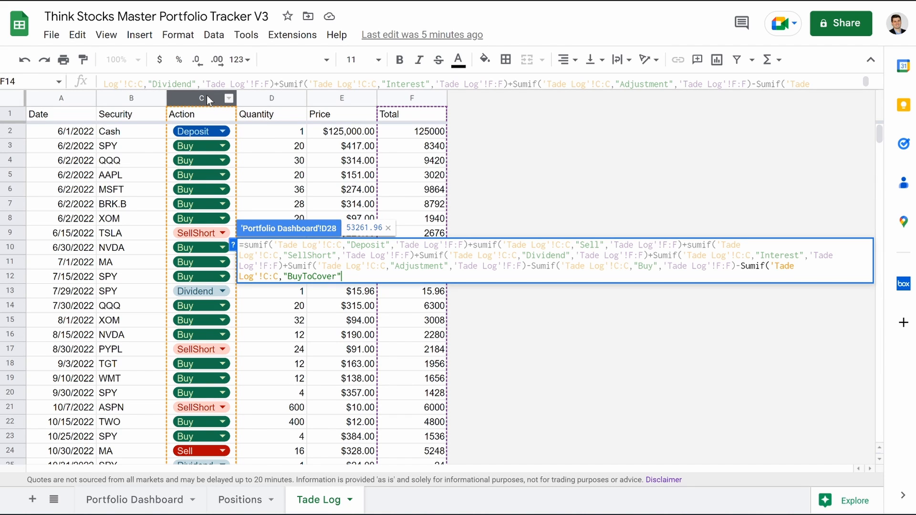
text(,)
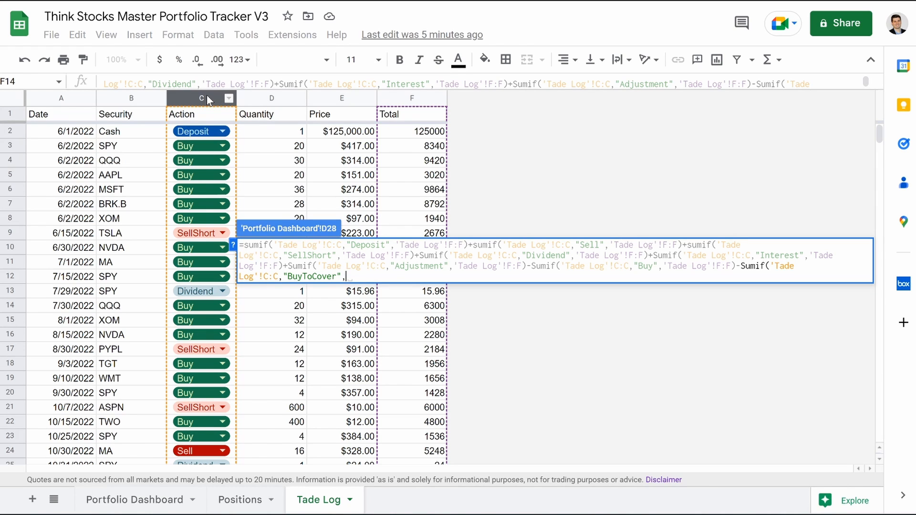
click(403, 98)
text()-)
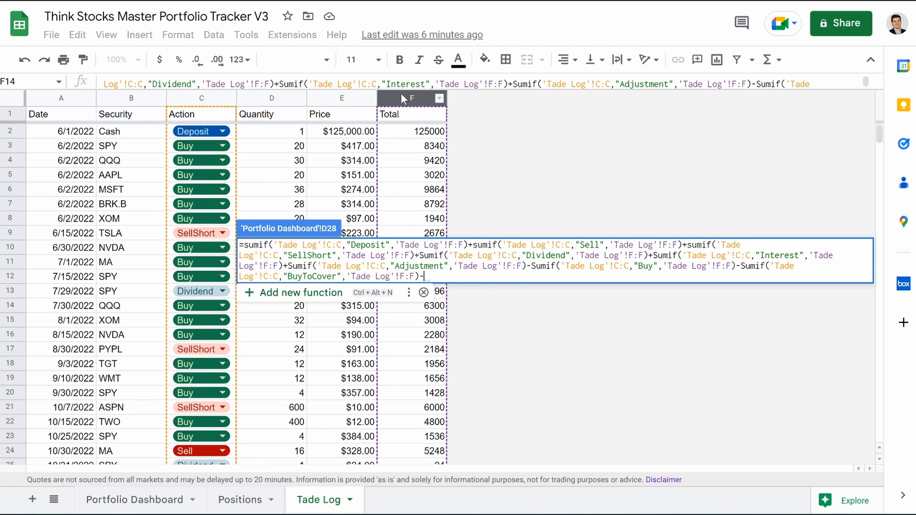
Subtract a SUMIF of 'Tade Log'!F:F where 'Tade Log'!C:C is "Withdrawal" from the D28 Cash formula.
text(Sumif()
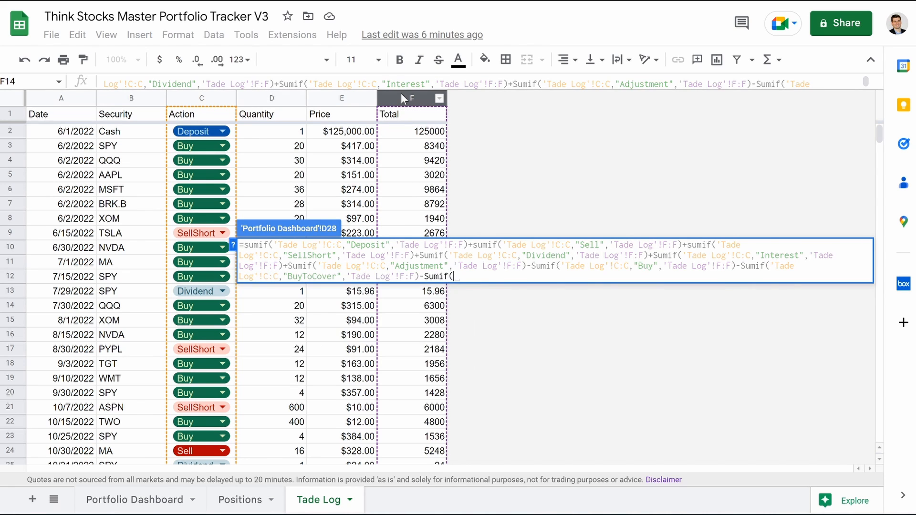
click(199, 98)
text(,)
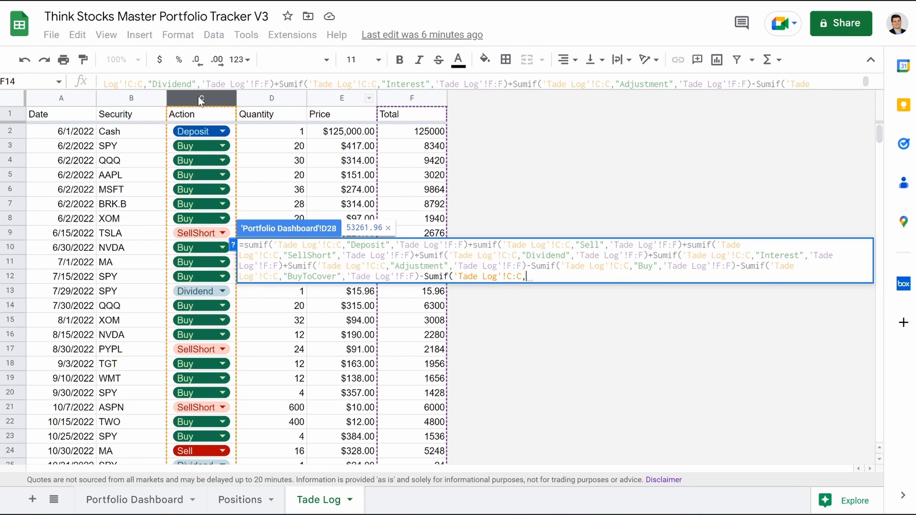
text("With)
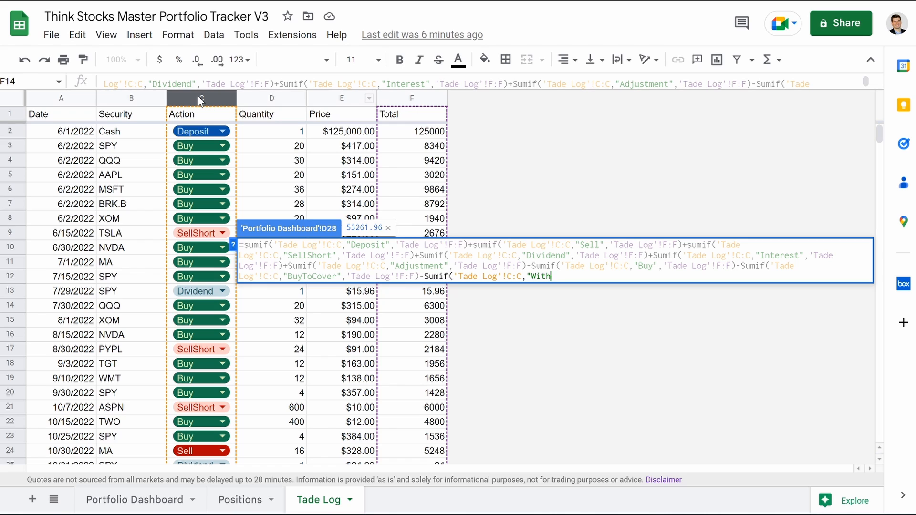
text(drawal",)
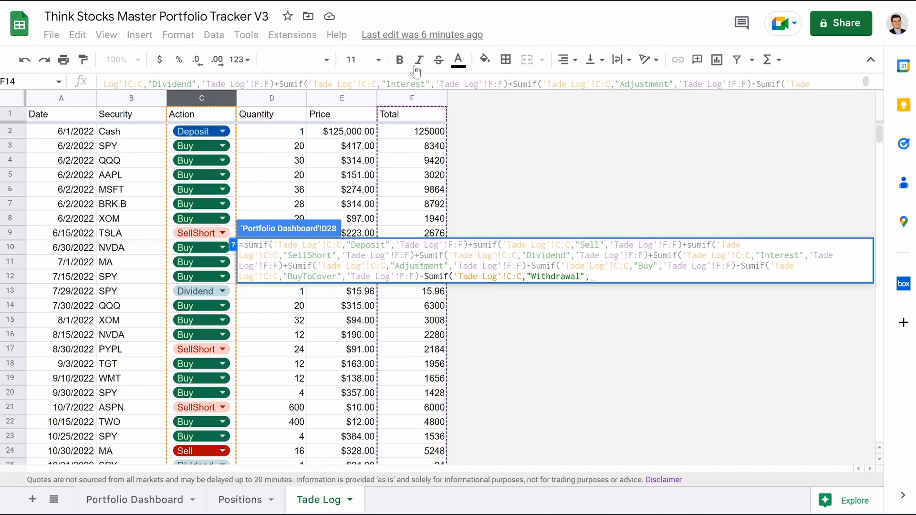
click(411, 98)
text())
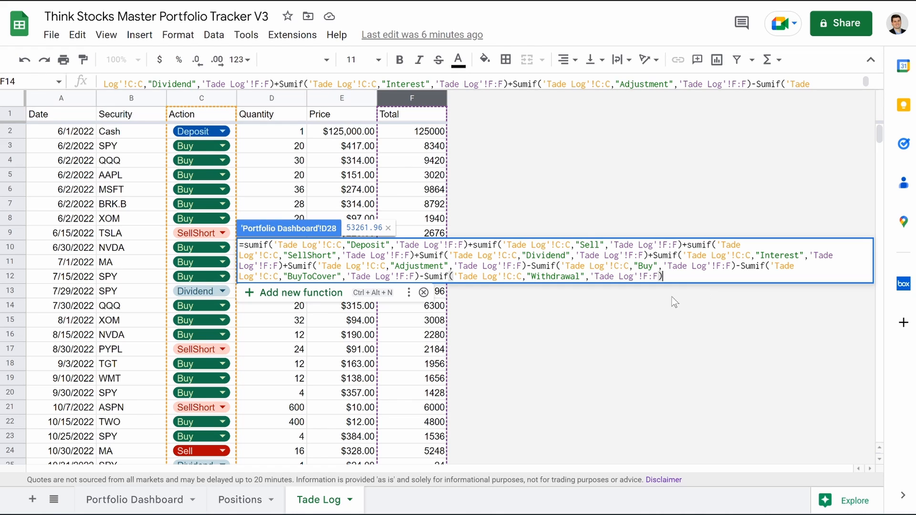
Subtract the Short Balance cell D30 at the end of the D28 Cash formula and enter the formula.
text(-)
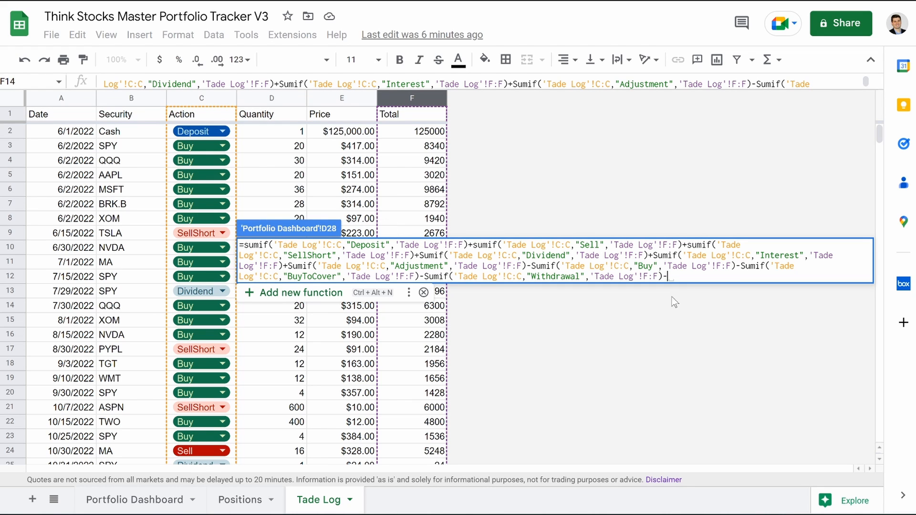
text(D30)
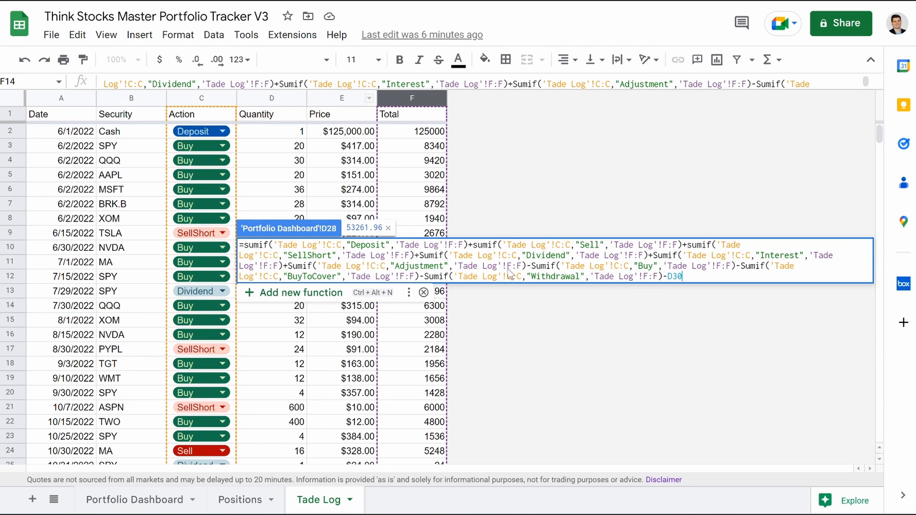
key(Return)
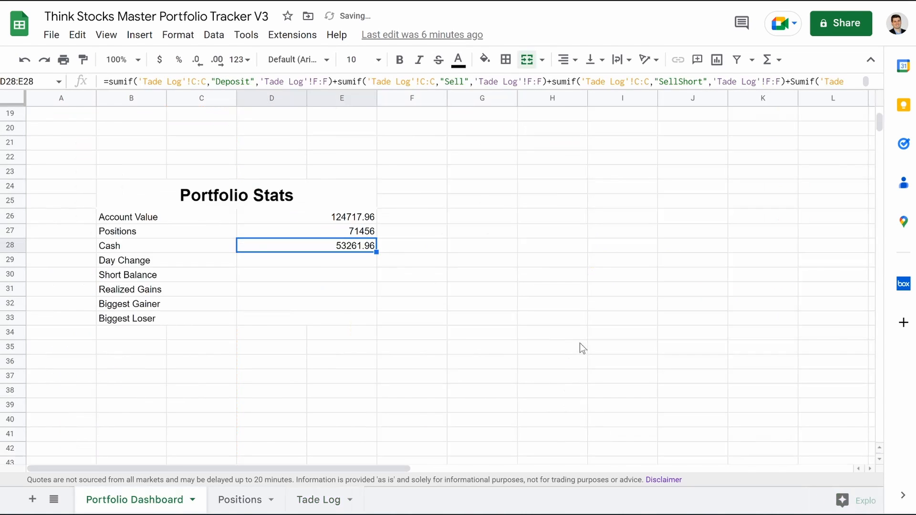
Select the Cash value cell D28 and enlarge the formula bar to review its complete formula.
click(10, 274)
click(321, 276)
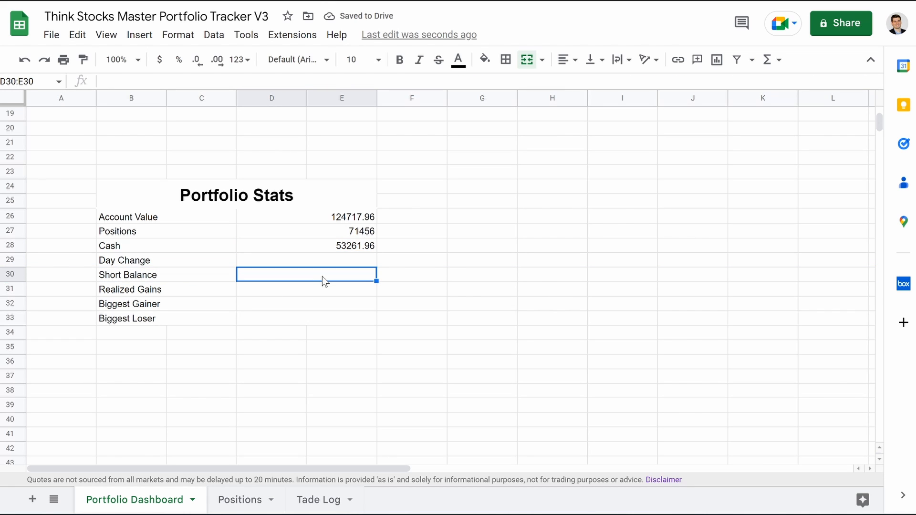
key(Up)
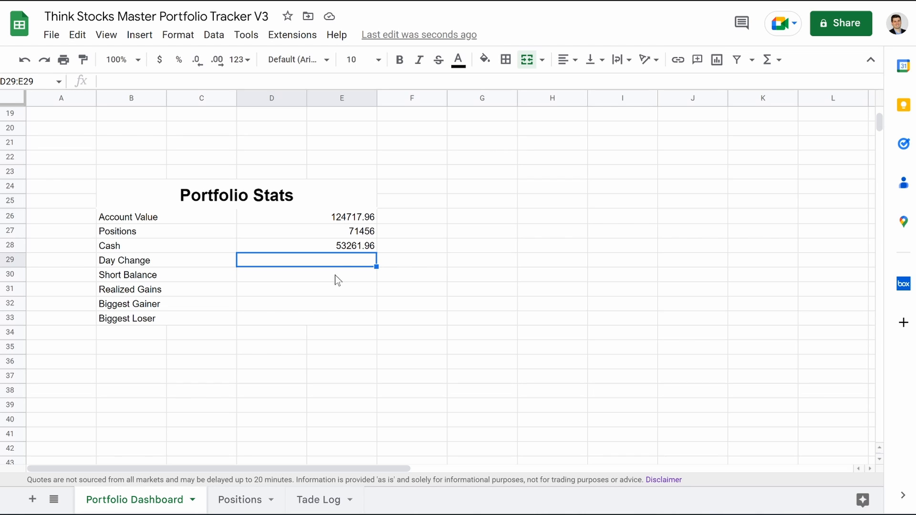
click(328, 247)
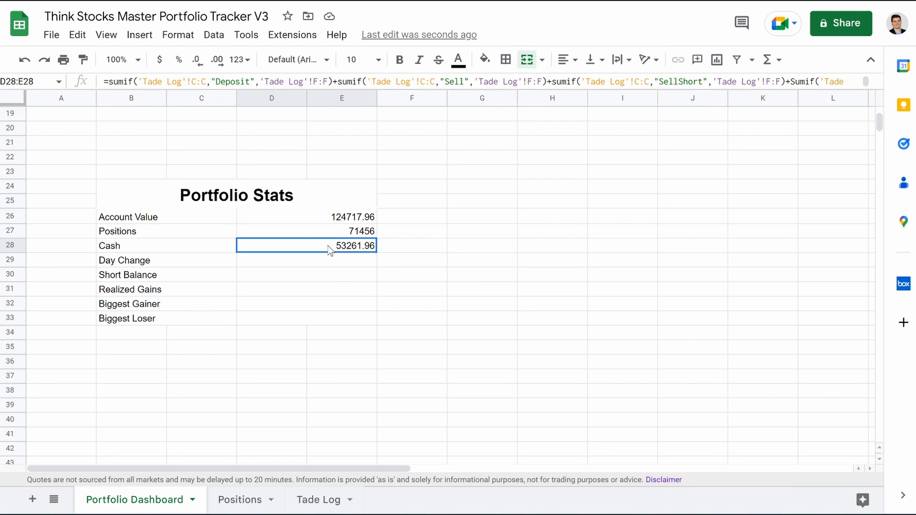
drag(394, 87, 361, 166)
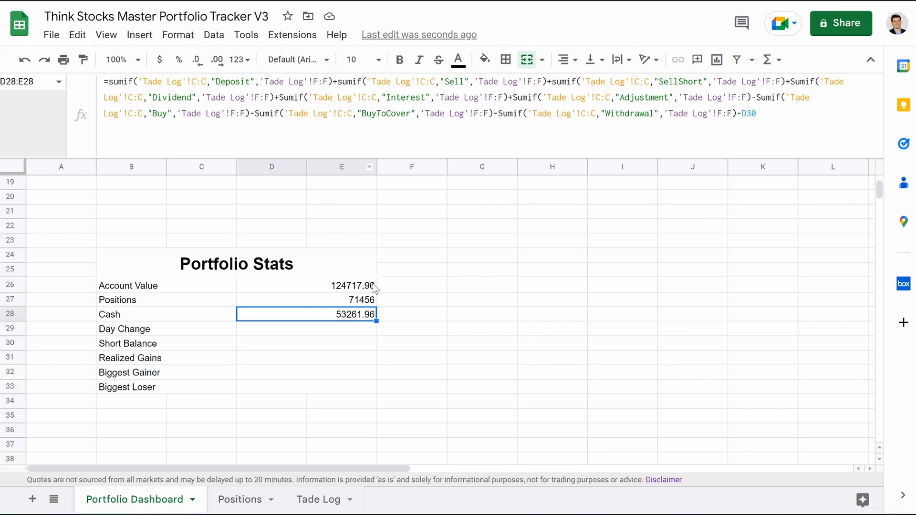
Calculate Day Change in D29 as the sum of column G on the Positions sheet and format the stats values D26:E33 as currency.
click(300, 305)
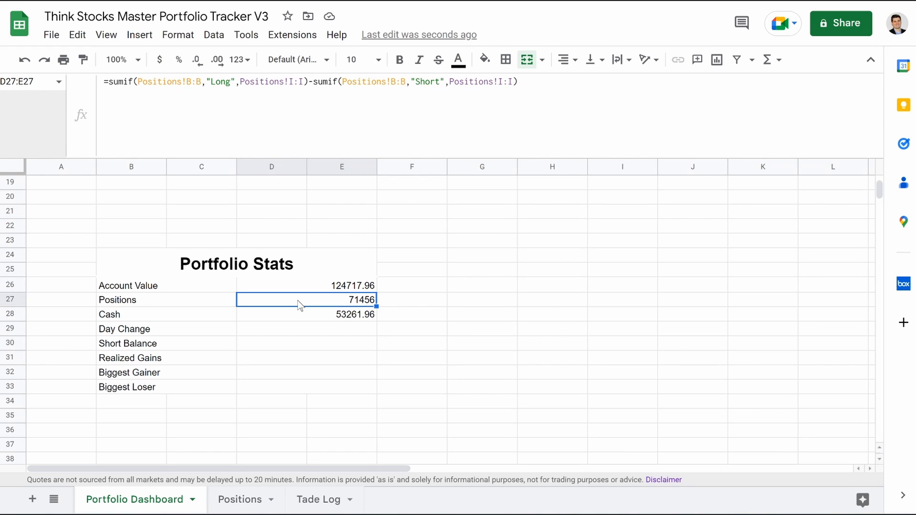
click(305, 288)
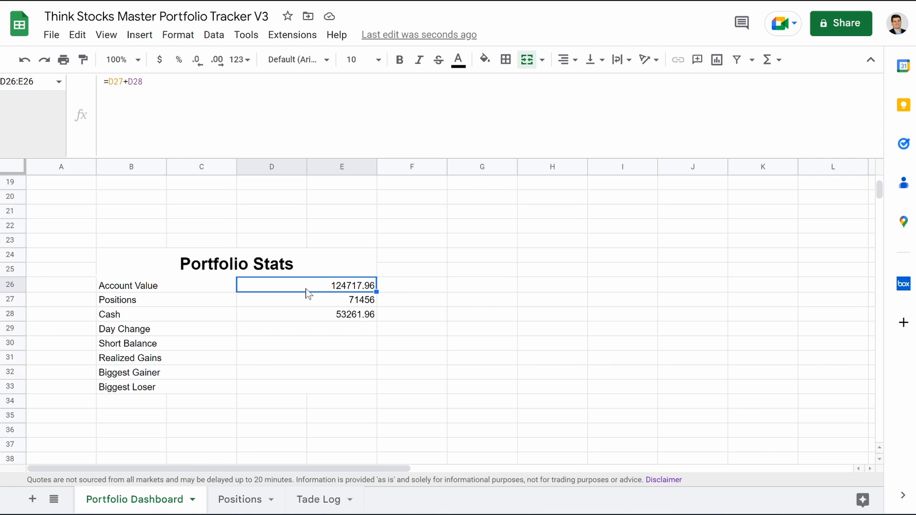
click(299, 332)
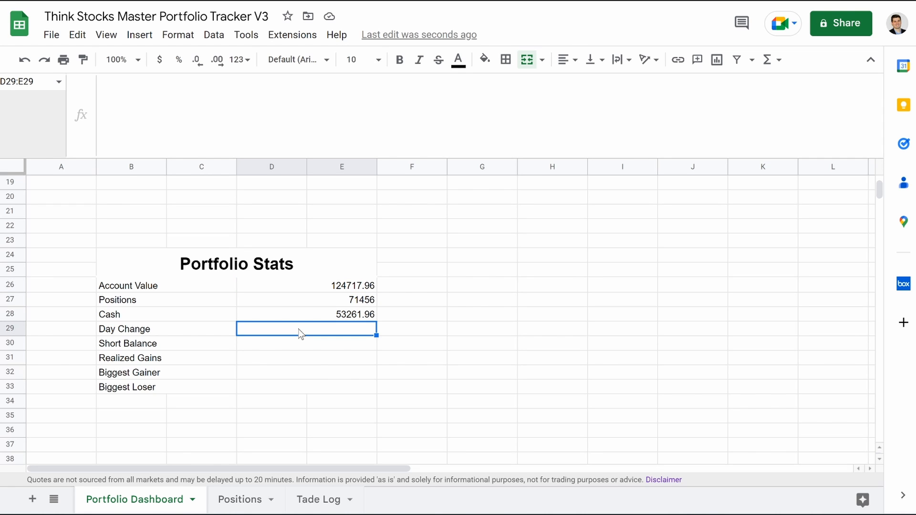
text(=sum()
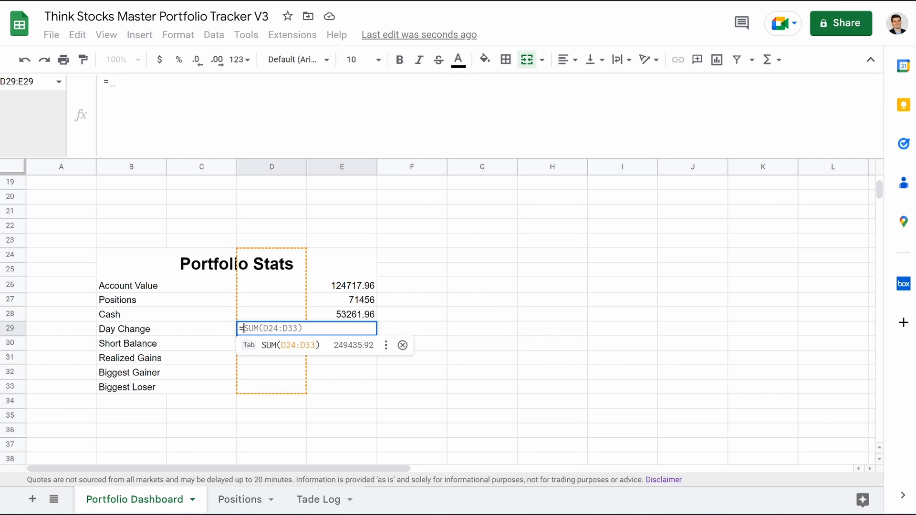
click(243, 500)
click(481, 167)
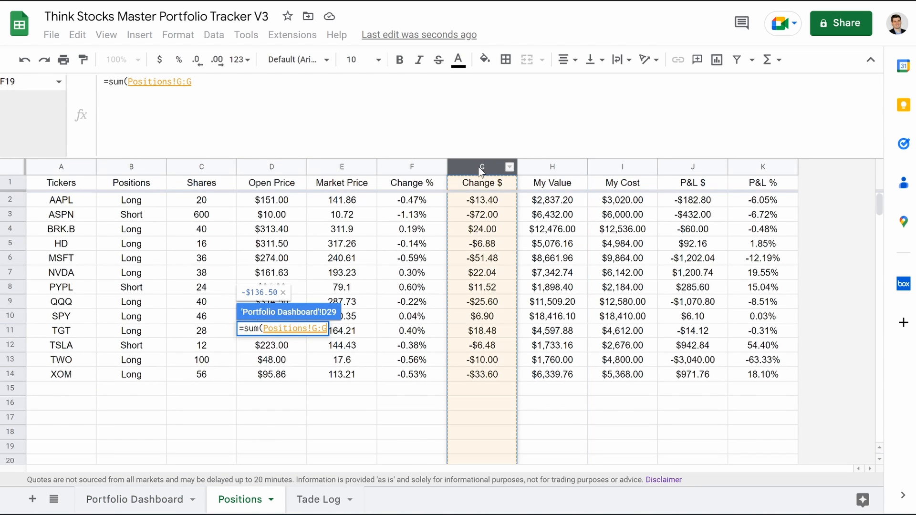
text())
key(Return)
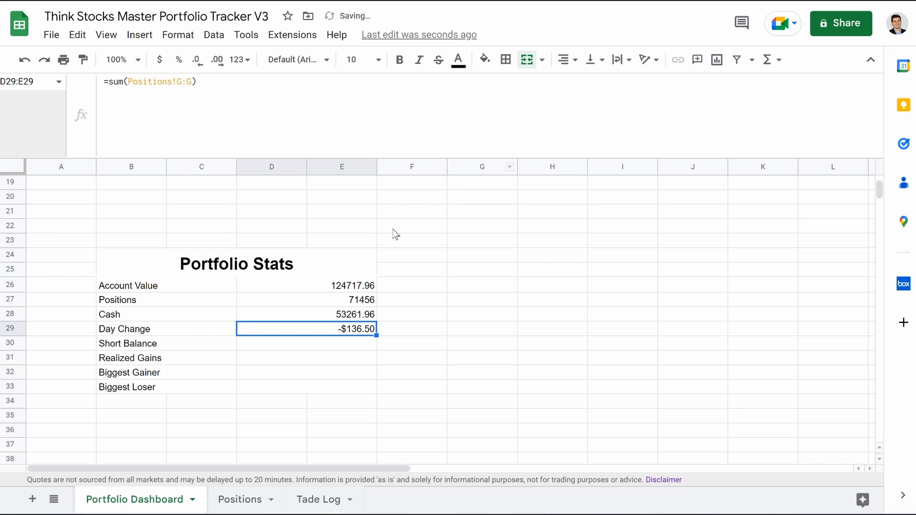
drag(296, 285, 273, 389)
click(159, 59)
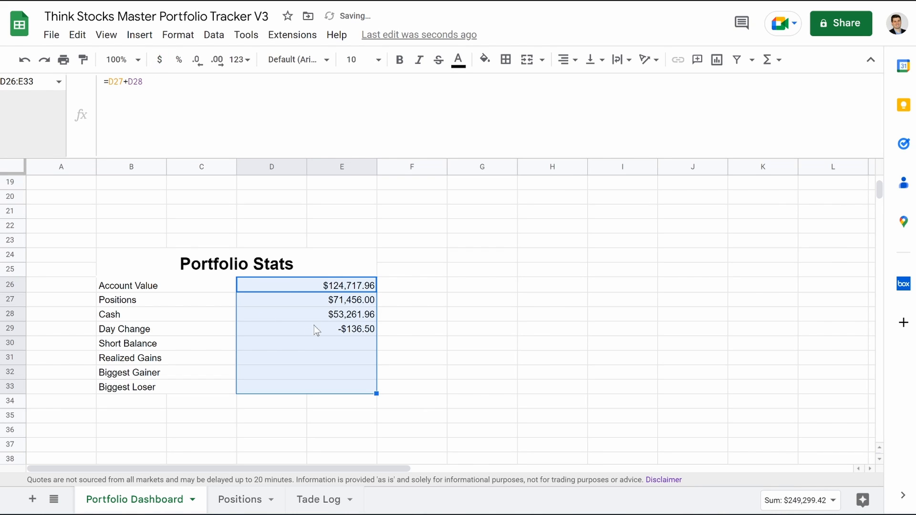
Calculate Short Balance in D30 with =sumif(Positions!B:B,"Short",Positions!I:I).
click(339, 344)
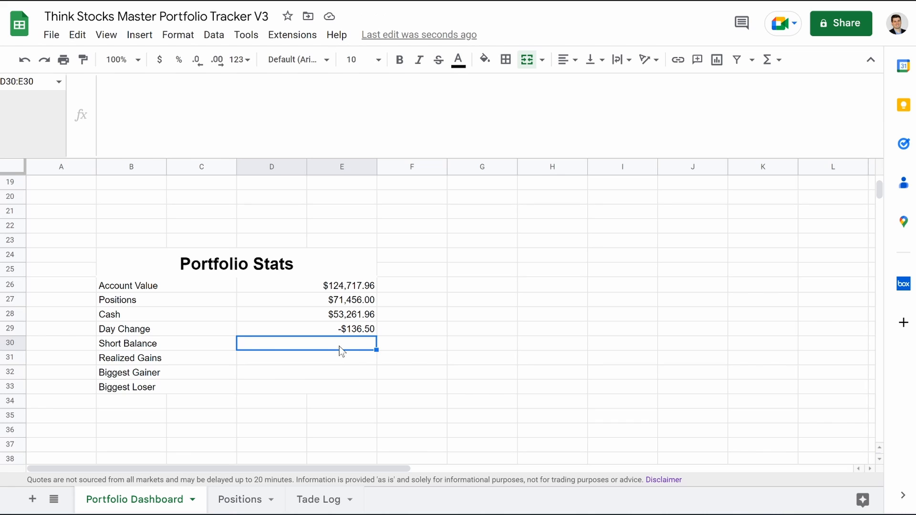
text(=)
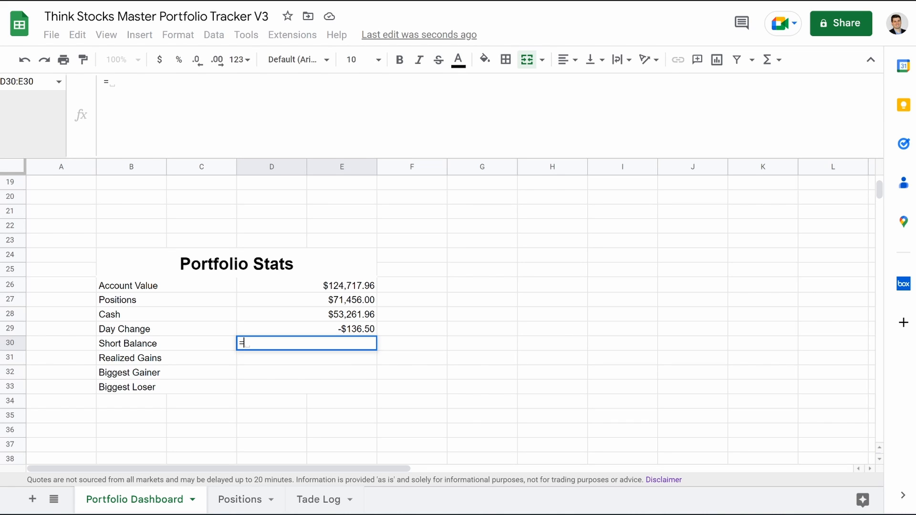
text(sumif()
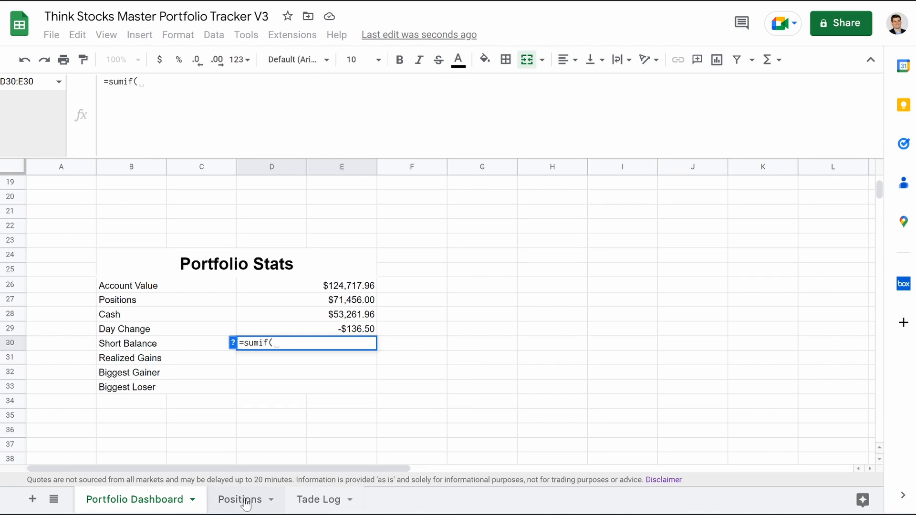
click(244, 499)
click(129, 167)
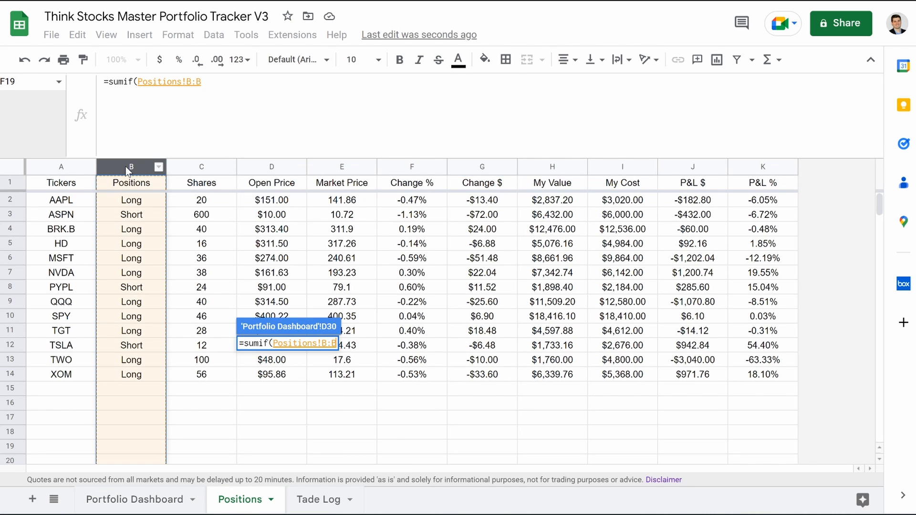
text(,"Sh)
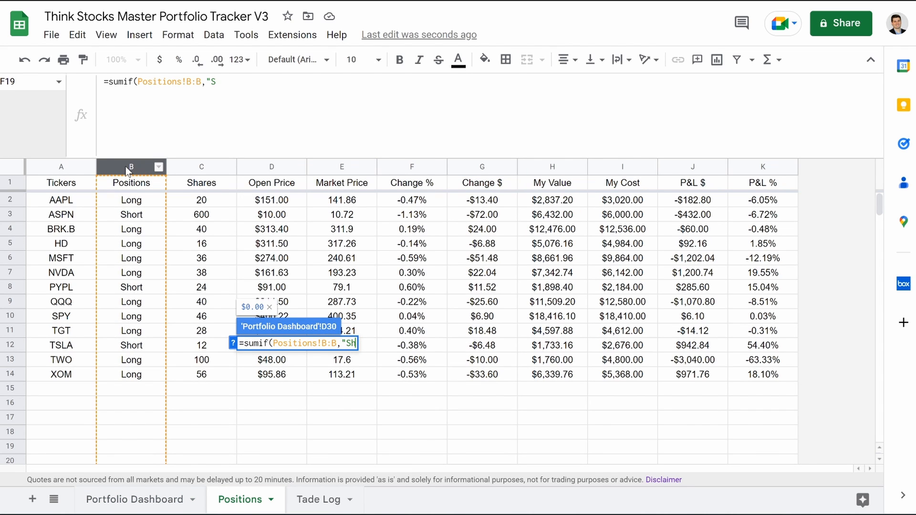
text(ort",)
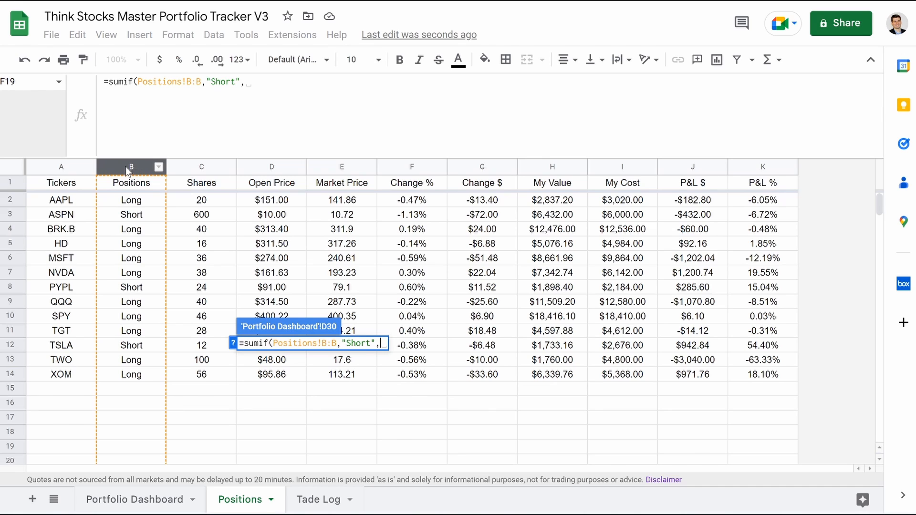
click(611, 168)
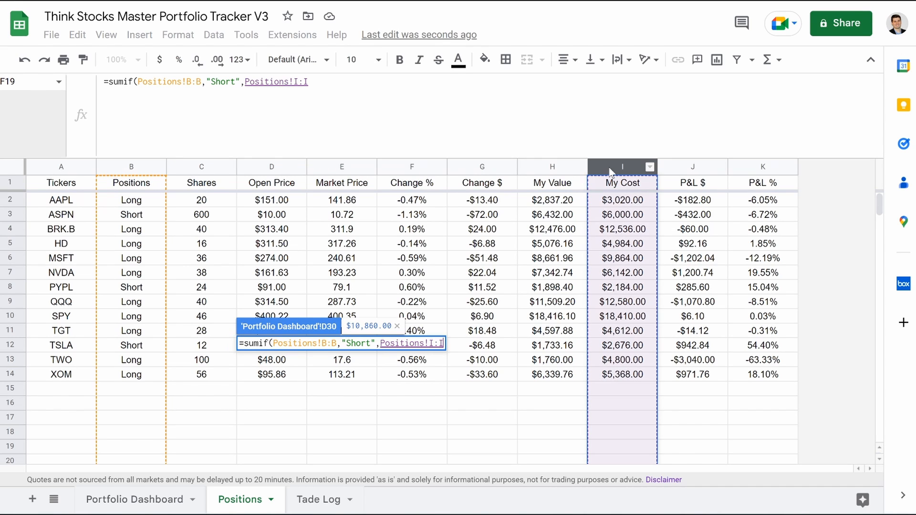
text())
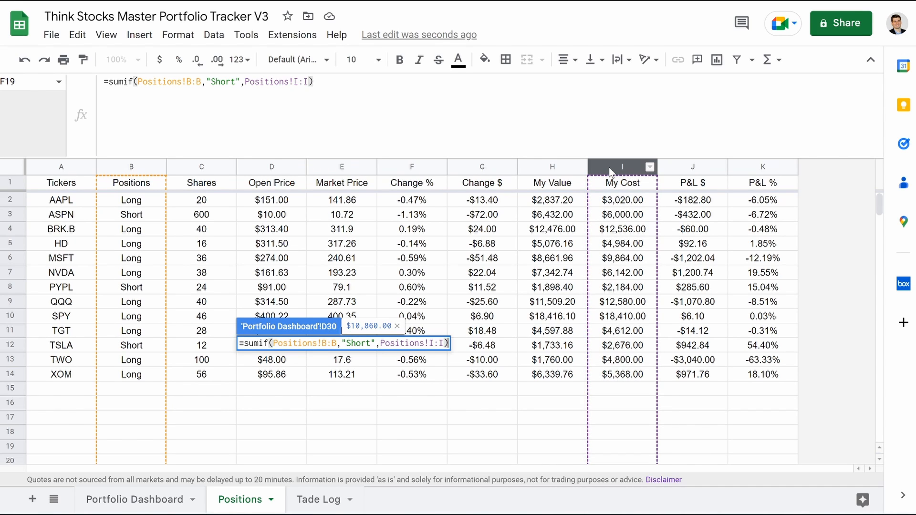
key(Return)
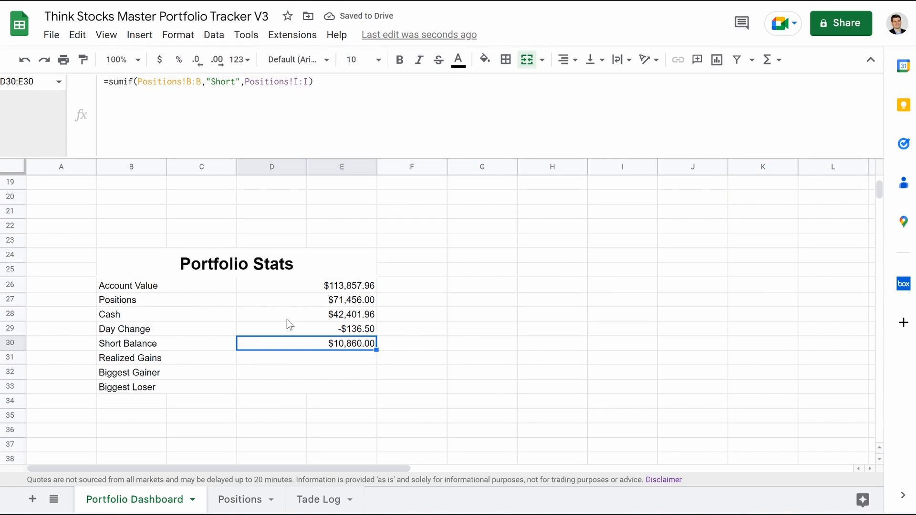
click(308, 305)
click(301, 317)
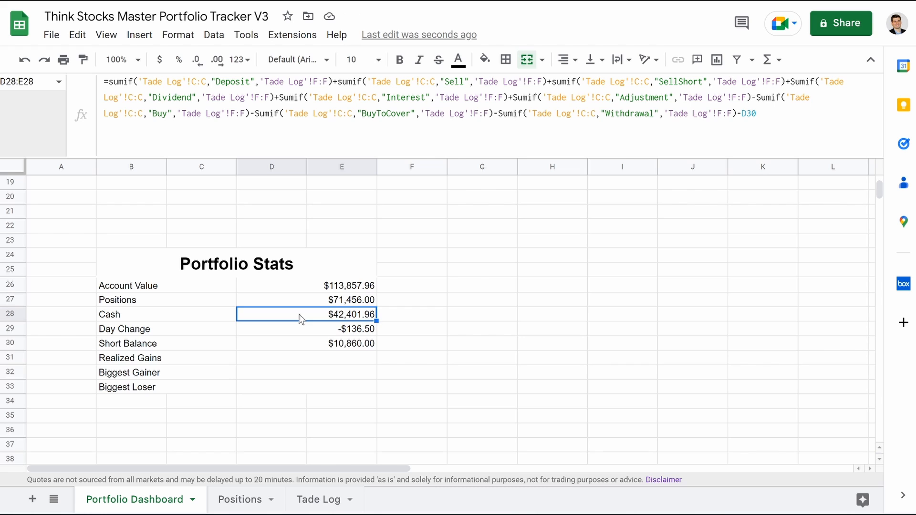
click(279, 347)
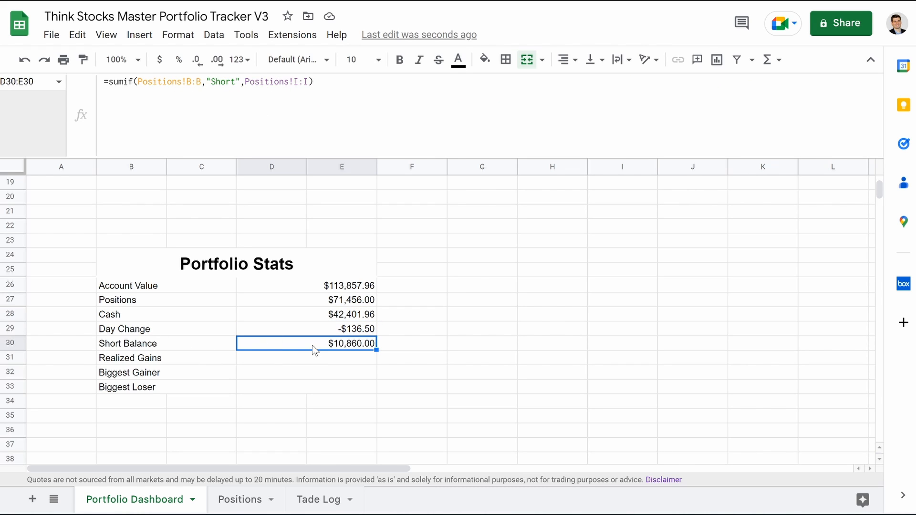
Start the Realized Gains formula in D31 with sumif('Tade Log'!C:C,"Sell",'Tade Log'!F:F), followed by a plus sign.
click(266, 353)
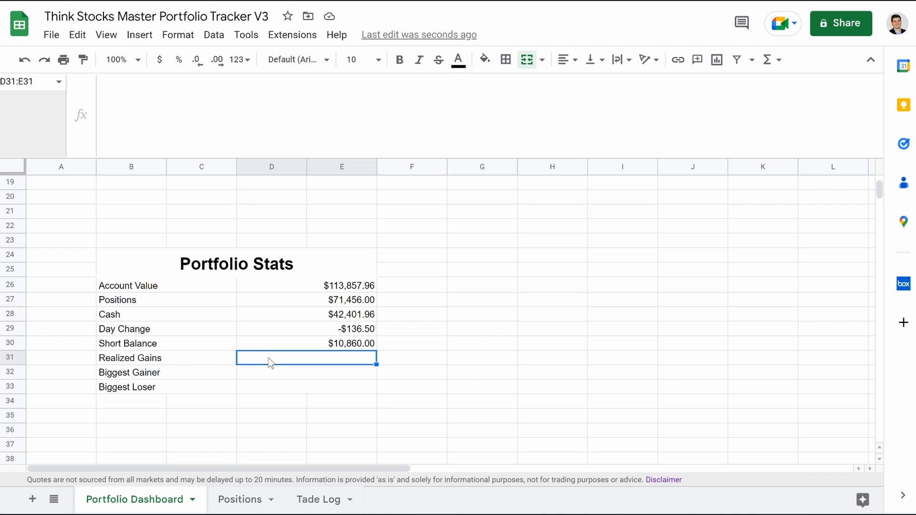
click(104, 81)
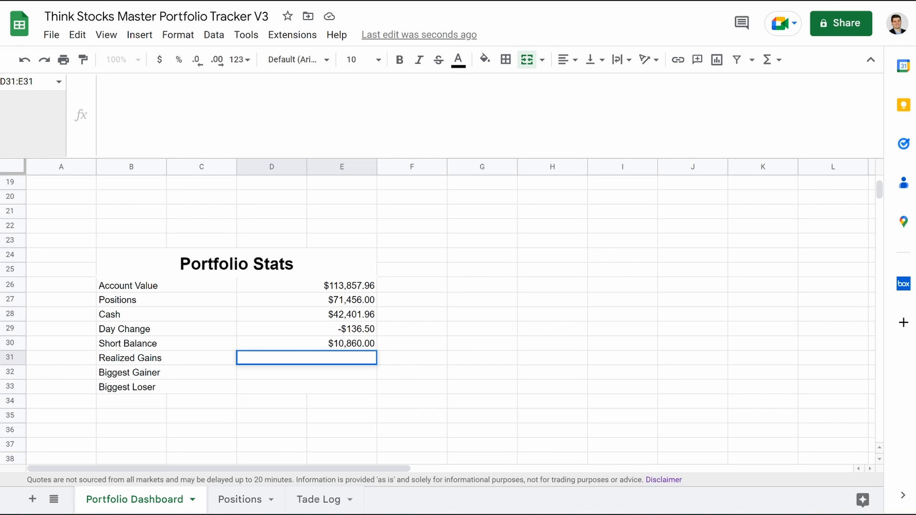
text(=sum)
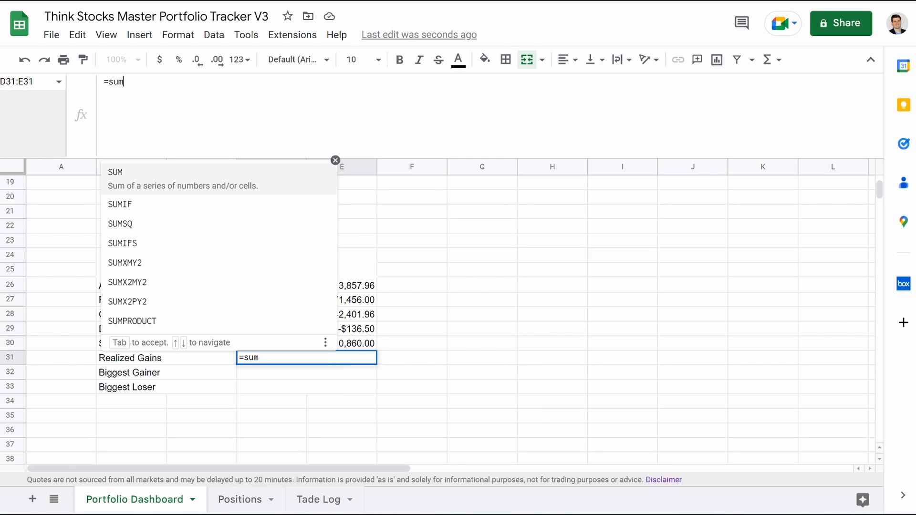
text(if)
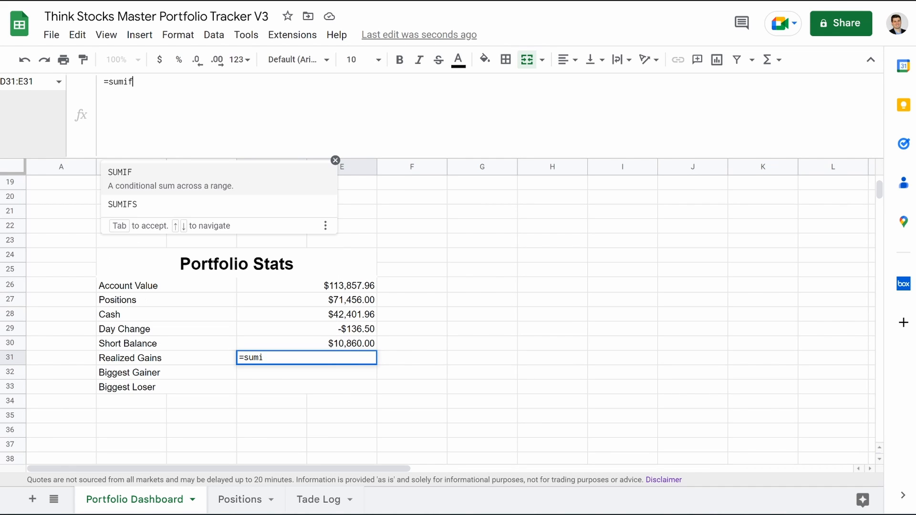
text(()
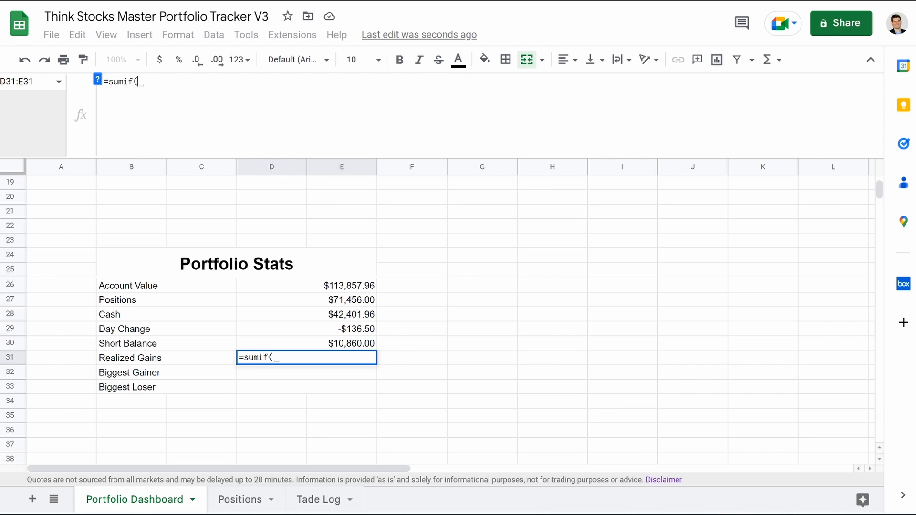
click(245, 504)
click(318, 501)
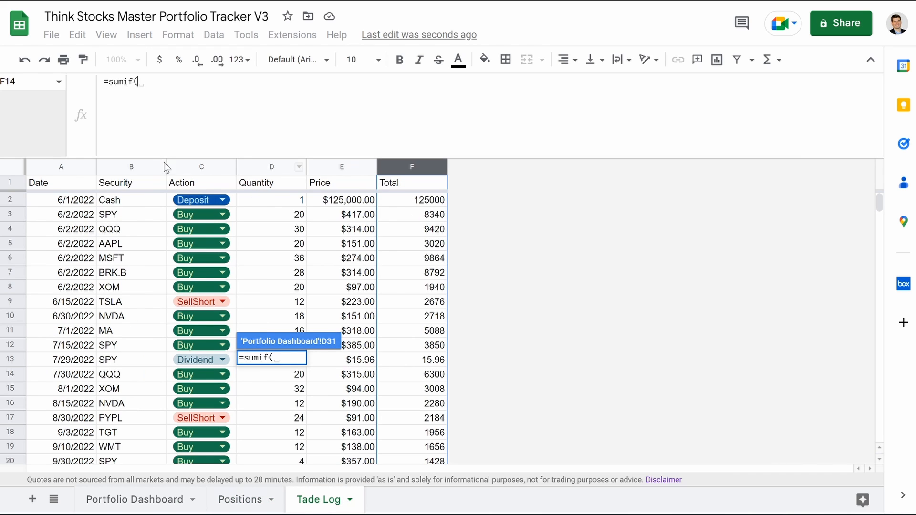
click(195, 171)
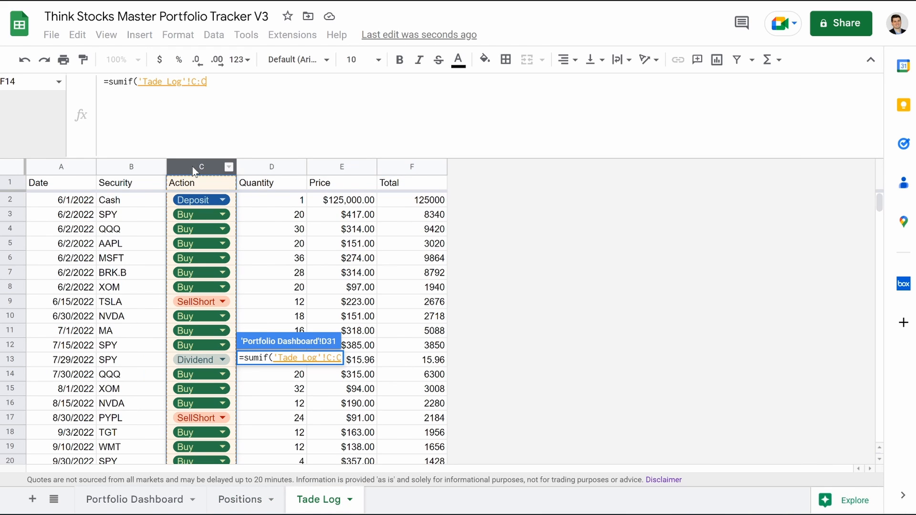
text(,"Sell",)
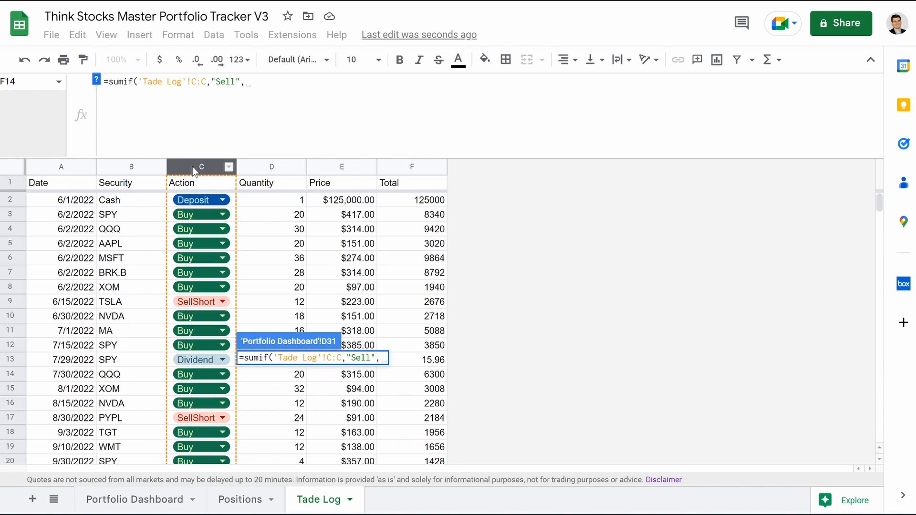
click(408, 167)
text()+)
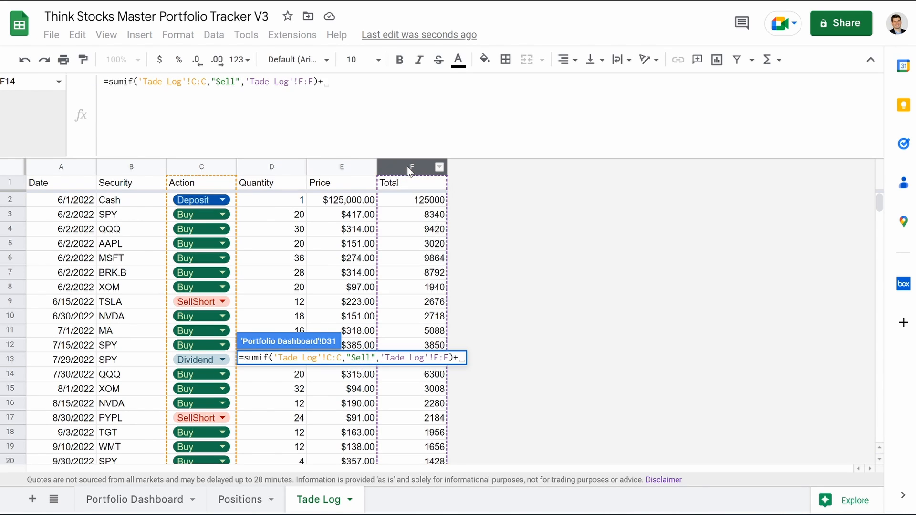
Add a SUMIF term to the Realized Gains formula that totals Tade Log column F where column C is "SellShort".
text(Sumif)
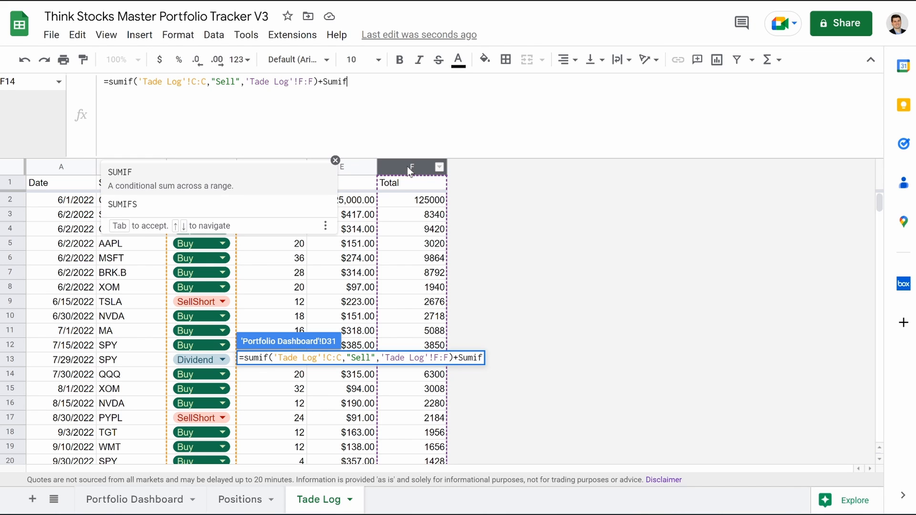
text(()
click(199, 168)
text(,"Sell)
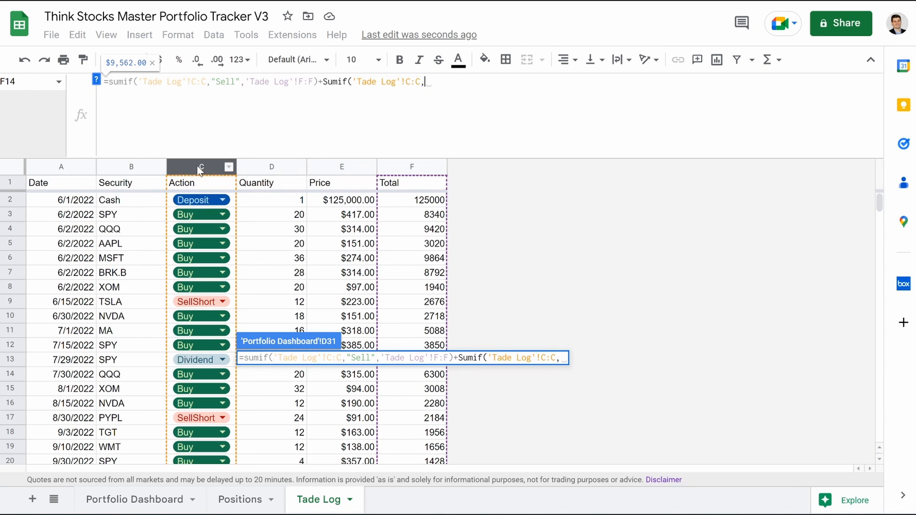
text(ort",)
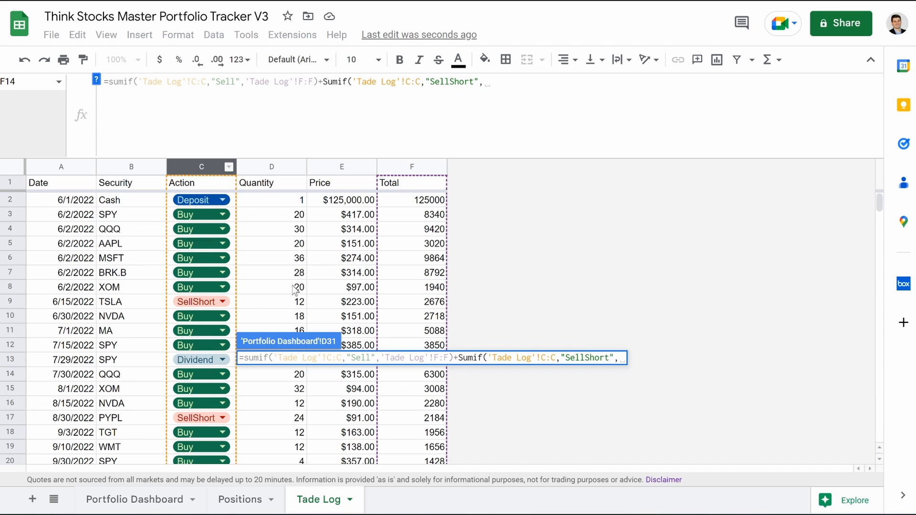
click(410, 165)
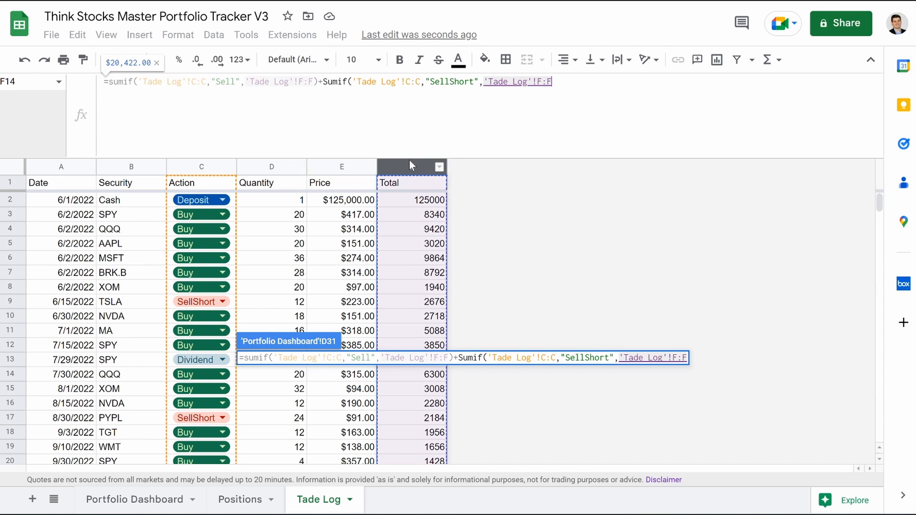
Add a SUMIF term for "Dividend" over Tade Log columns C and F to the Realized Gains formula, followed by a minus sign.
text()+sumif()
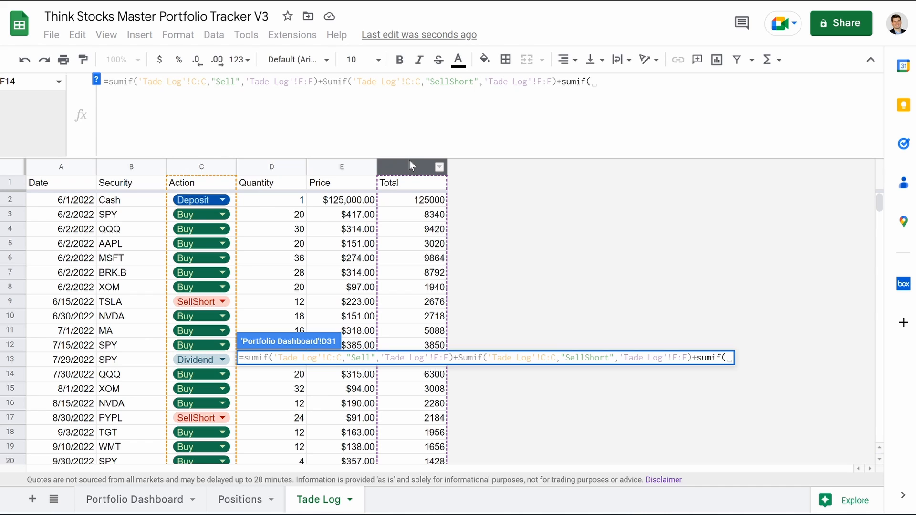
click(200, 168)
text(,"Dividend)
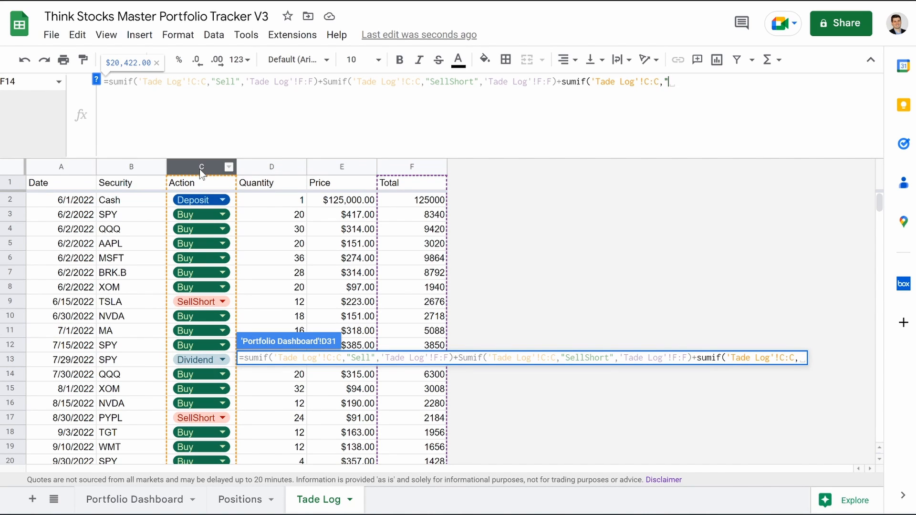
text(",)
click(408, 168)
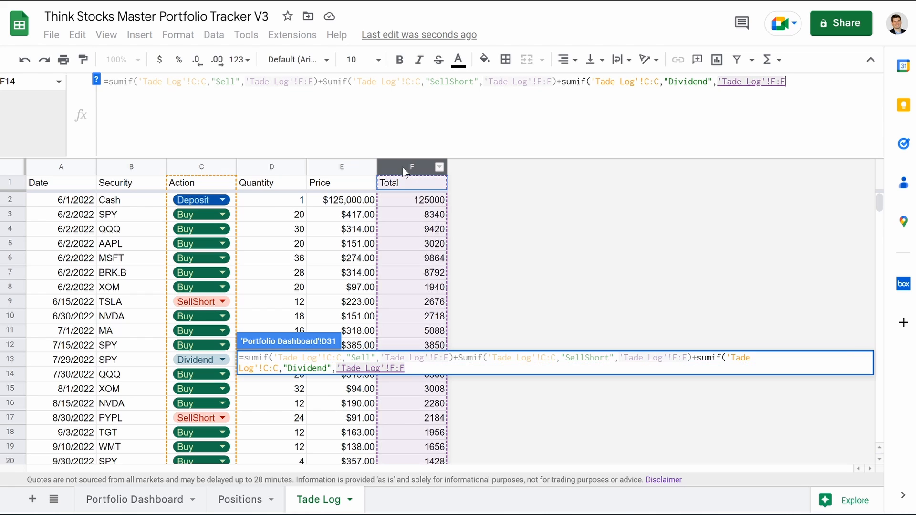
text()-)
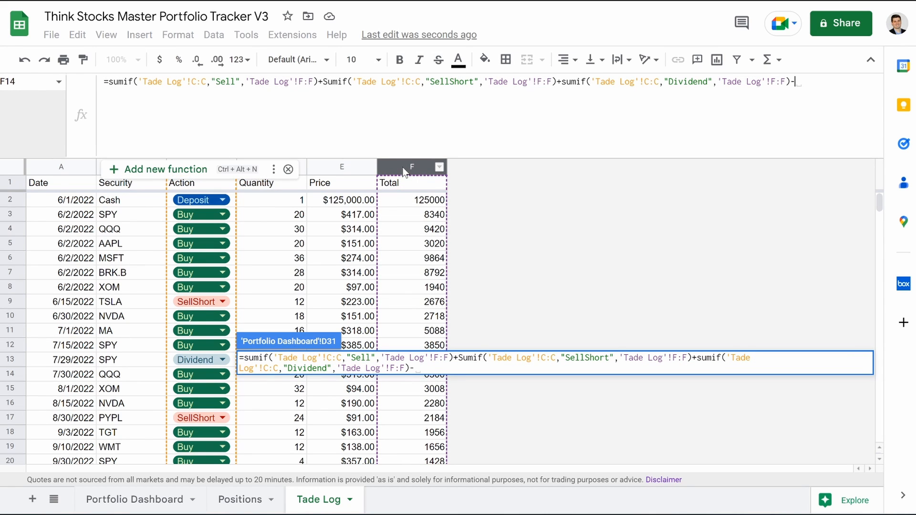
Append a SUMIF term totalling Tade Log column F where column C is "Buy" to the Realized Gains formula, followed by a minus sign.
text(sumif()
click(205, 167)
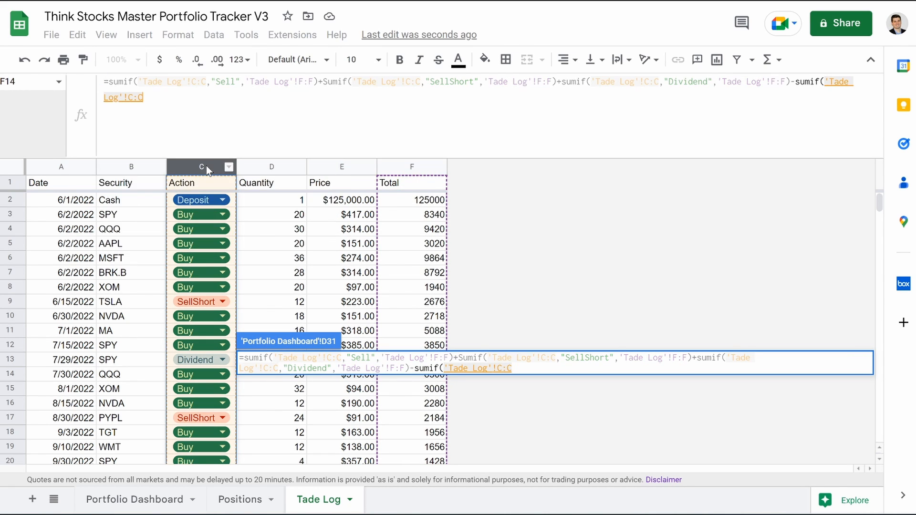
text(,"Bu)
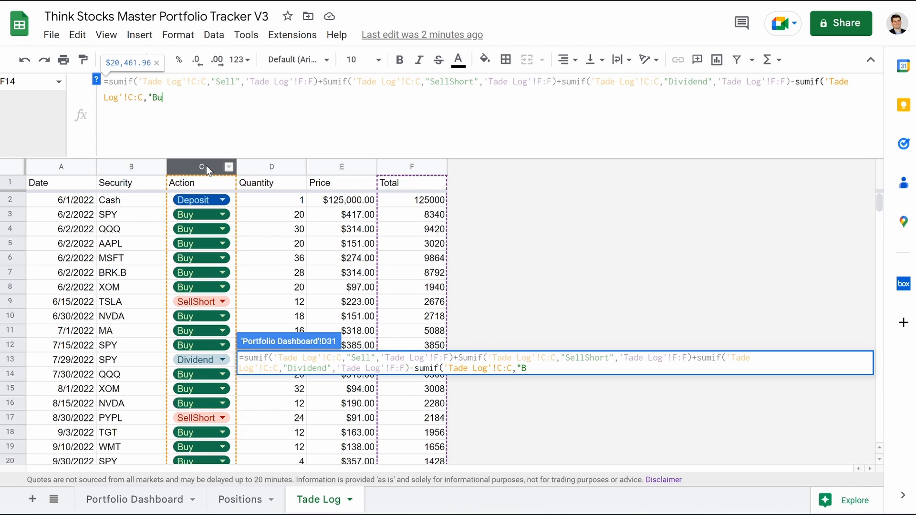
text(y",)
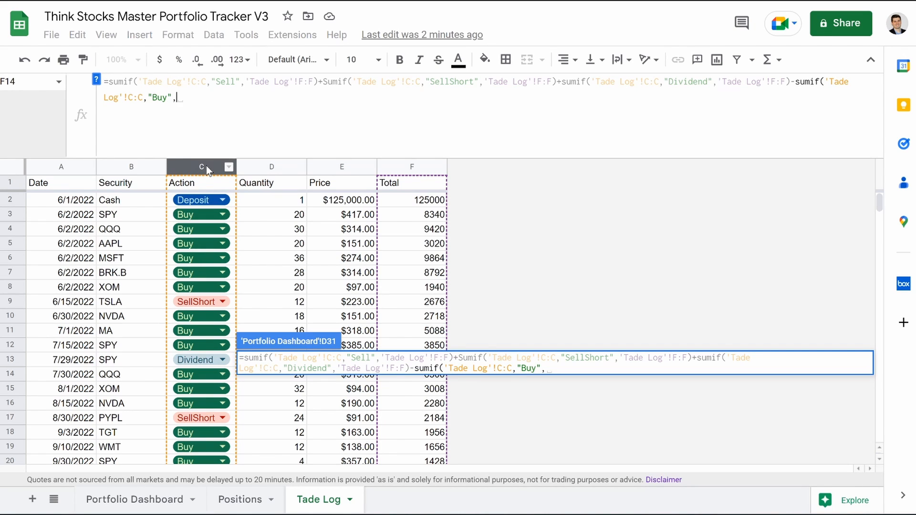
click(409, 167)
text()-)
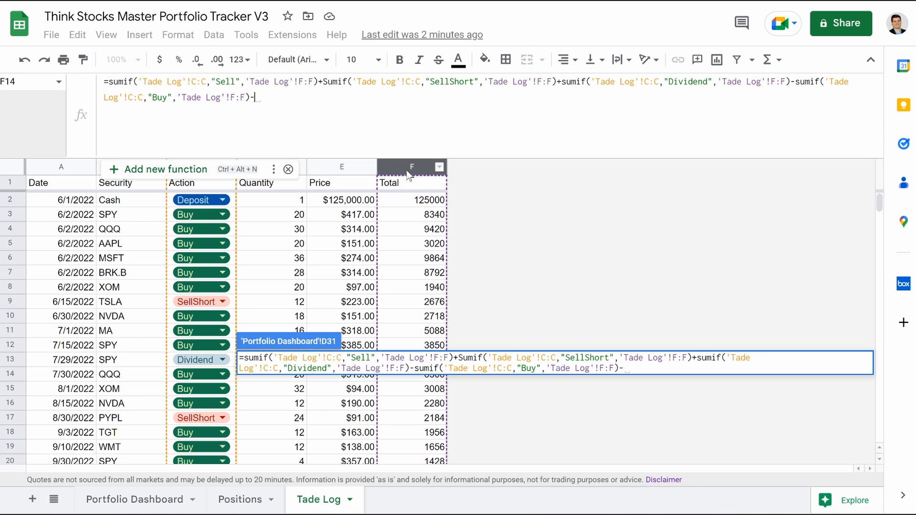
Append a SUMIF term for "BuyToCover" over Tade Log columns C and F to the Realized Gains formula, followed by a plus sign.
text(Sumif()
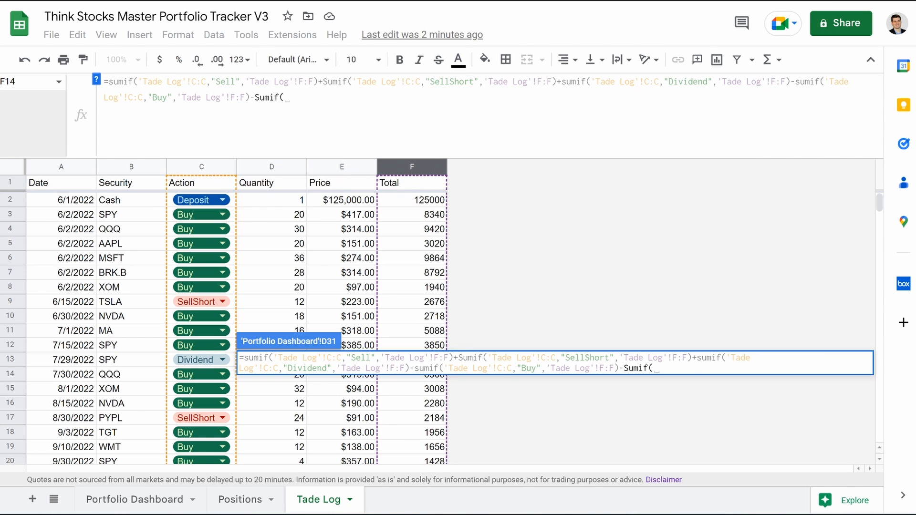
click(190, 163)
text(,"Buy)
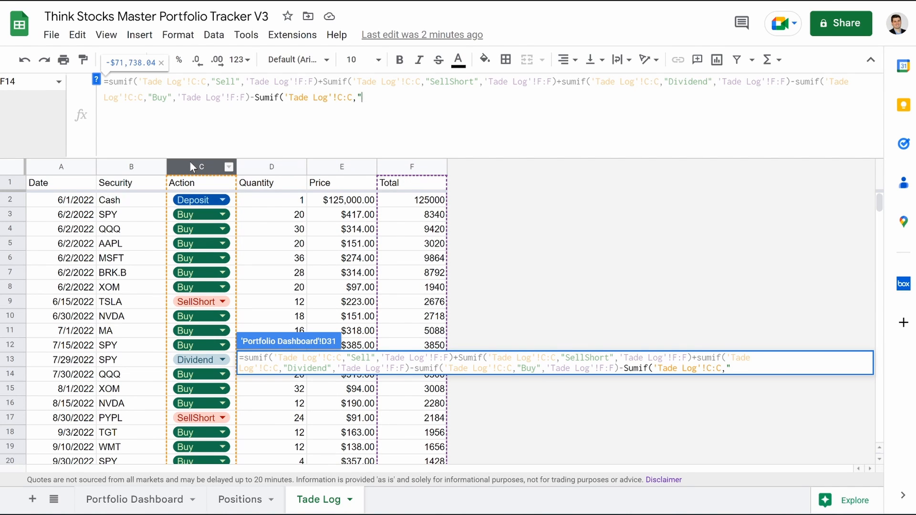
text(ToCover",)
click(408, 171)
text()+)
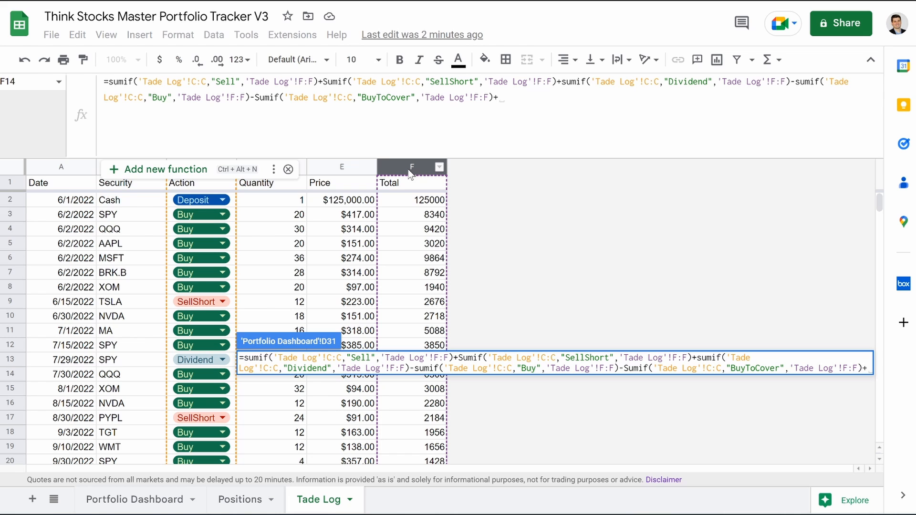
Finish the Realized Gains formula with sum(Positions!I:I)-D30-D30 and enter it.
text(sum()
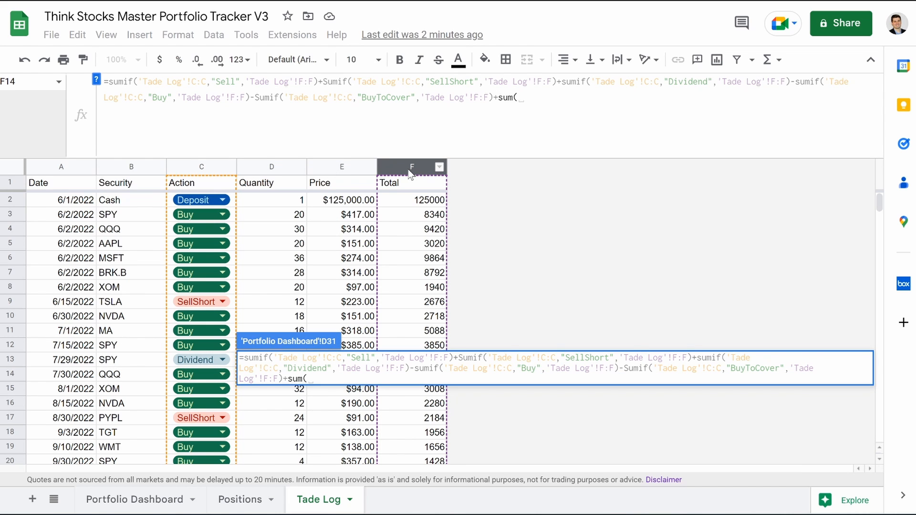
click(240, 499)
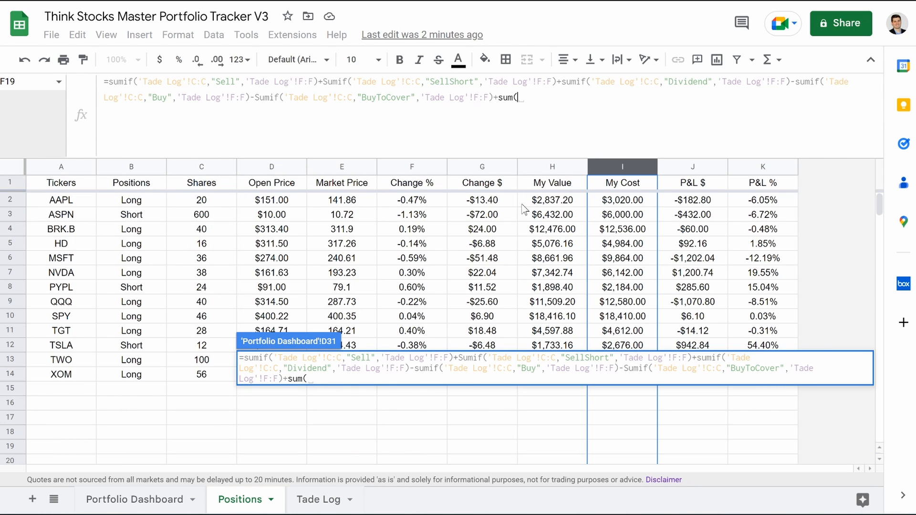
click(616, 165)
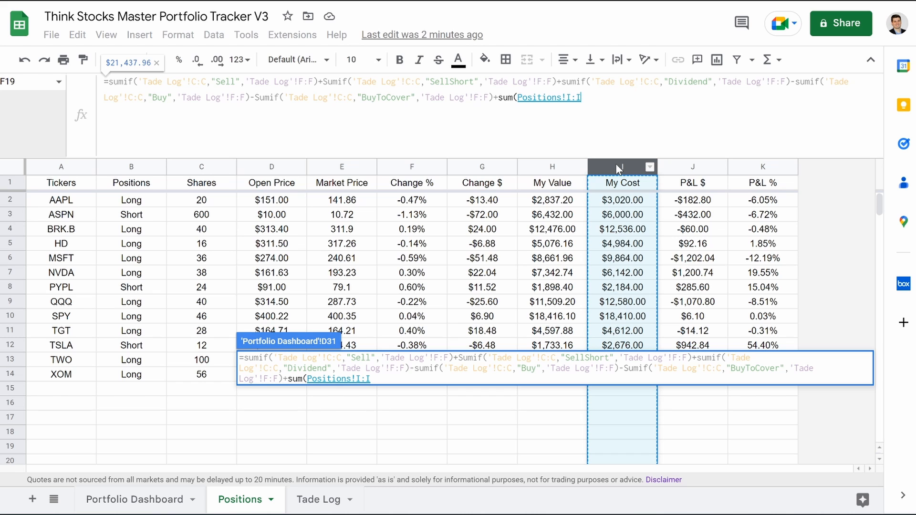
text()-)
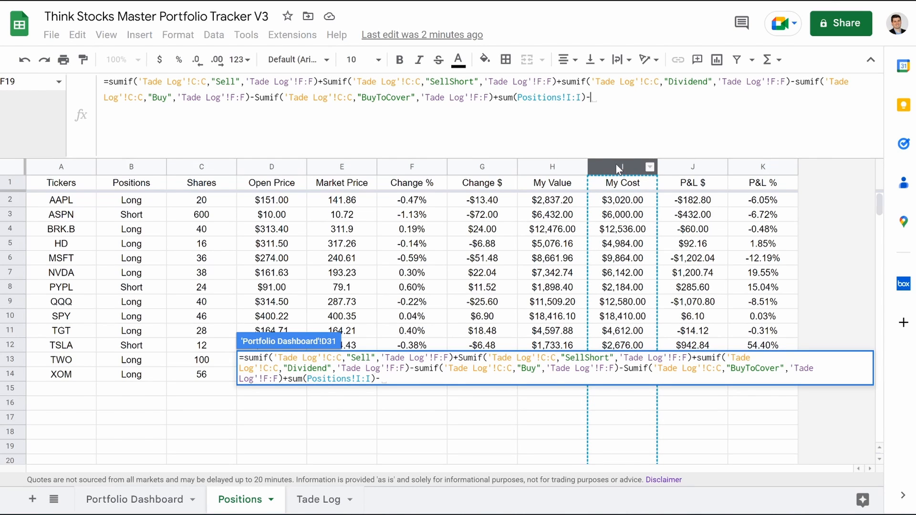
text(D3)
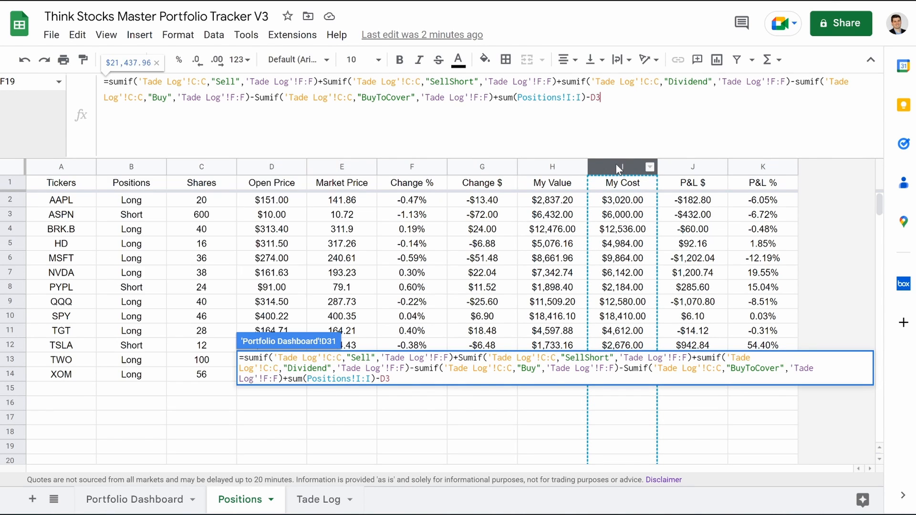
text(0-D30)
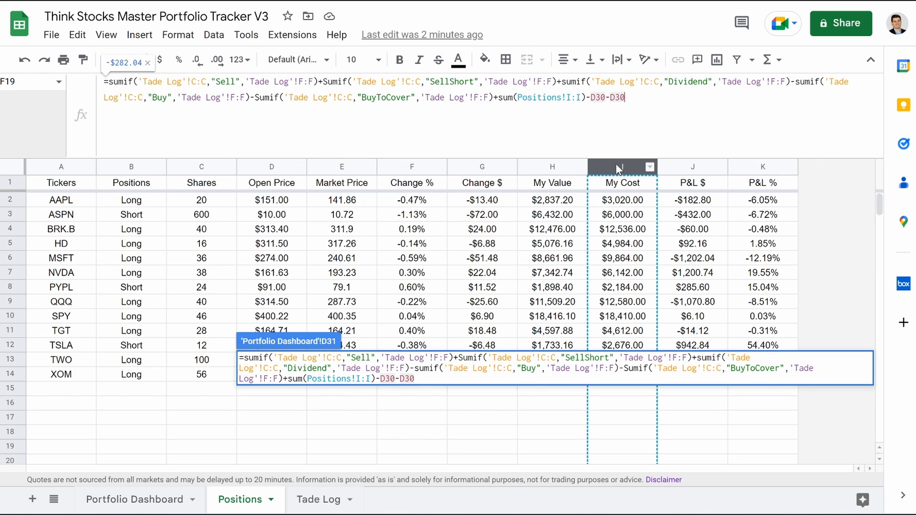
key(Return)
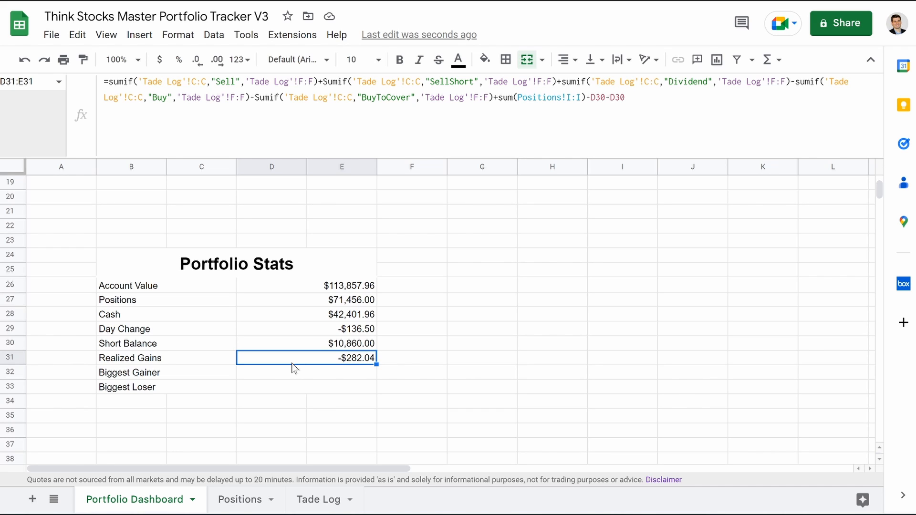
Start the Biggest Gainer formula in D32 with =offset(Positions!A1,MATCH(MAX(Positions!F:F), as its first part.
click(269, 377)
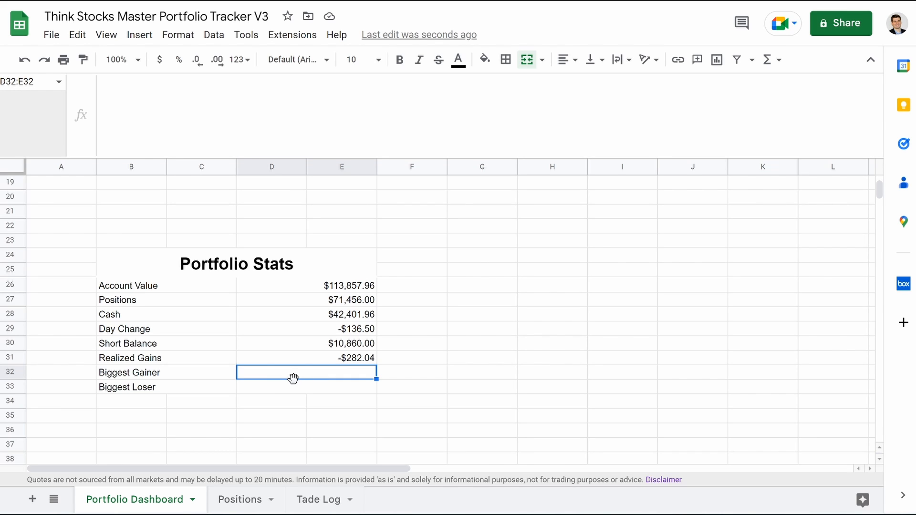
text(=)
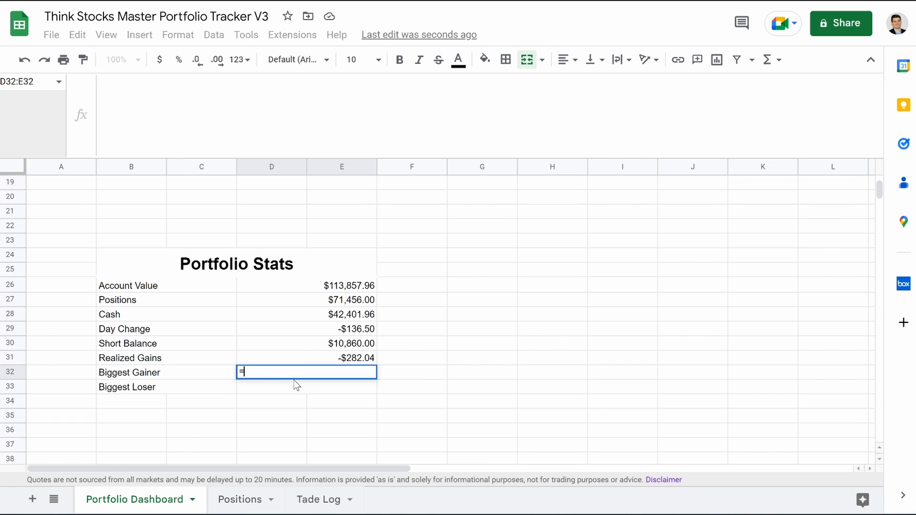
text(off)
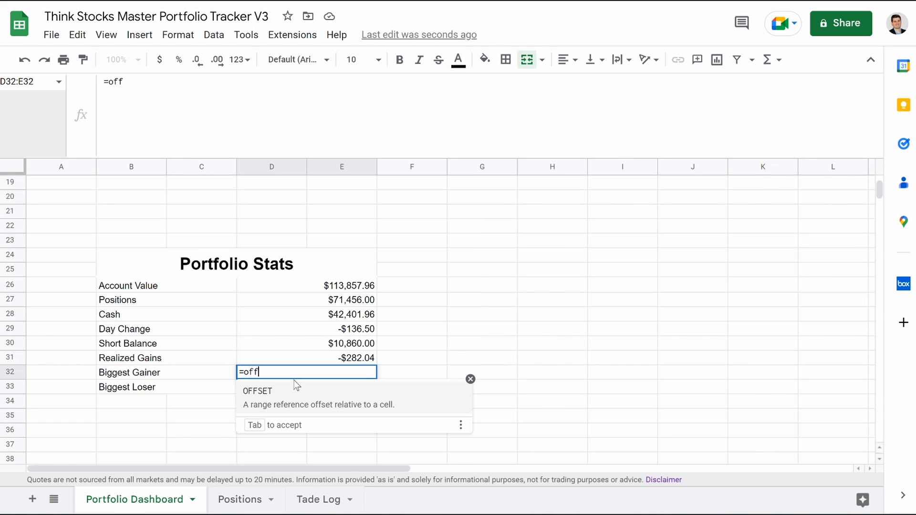
text(set()
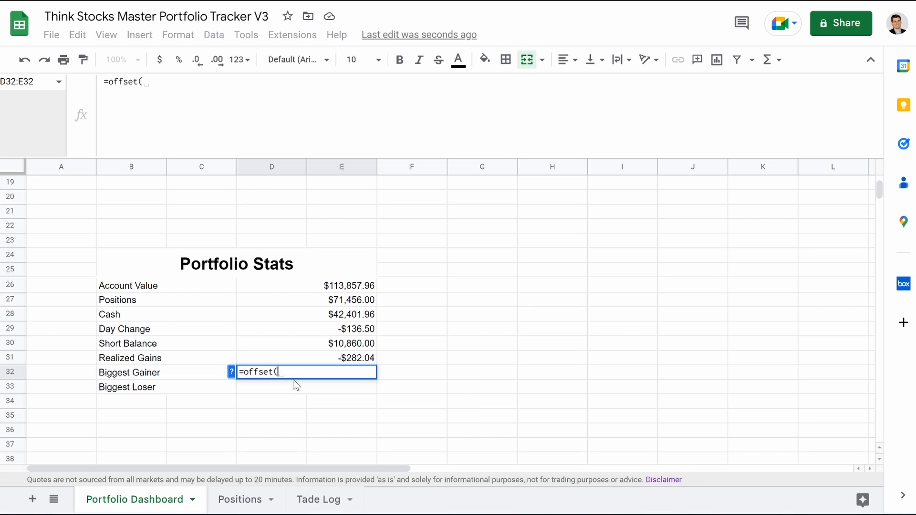
click(244, 507)
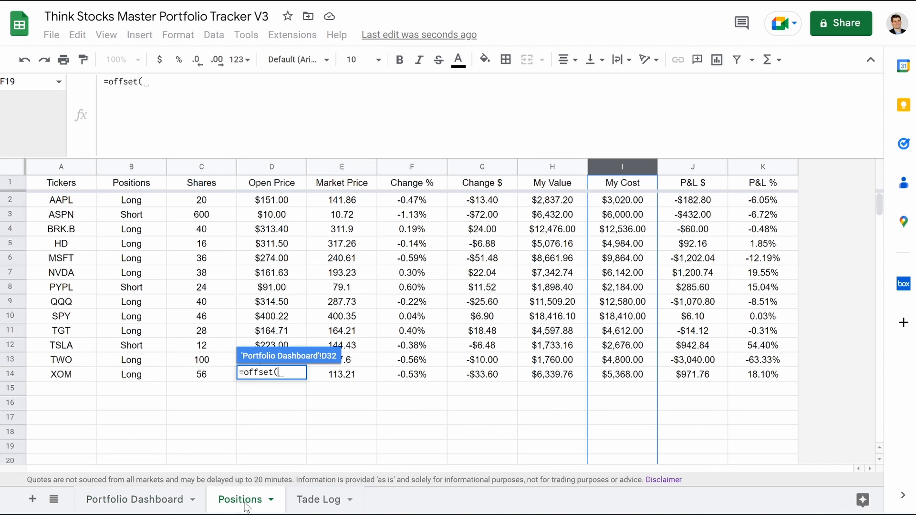
click(57, 187)
text(,MATC)
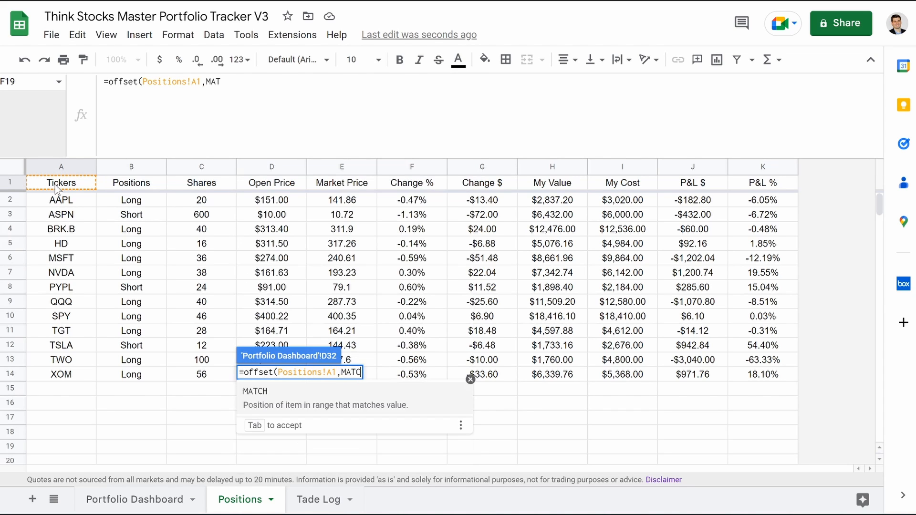
text(H(MA)
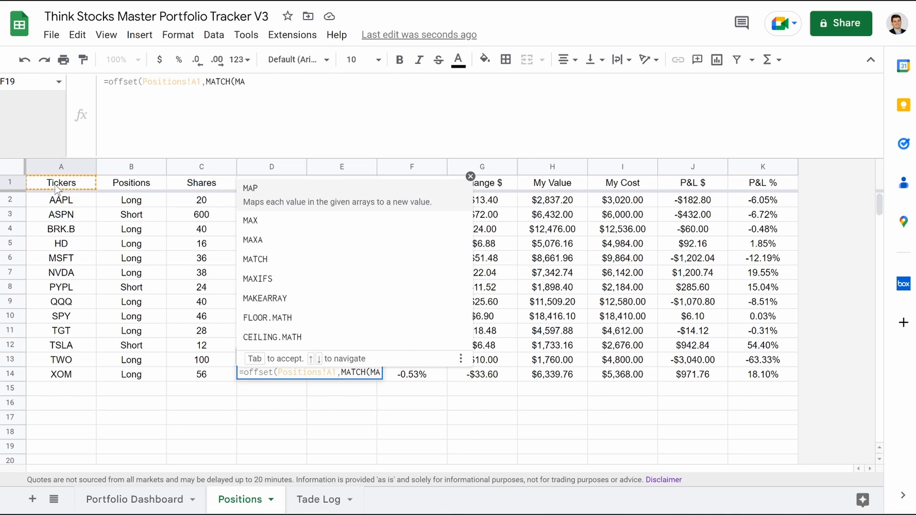
text(X()
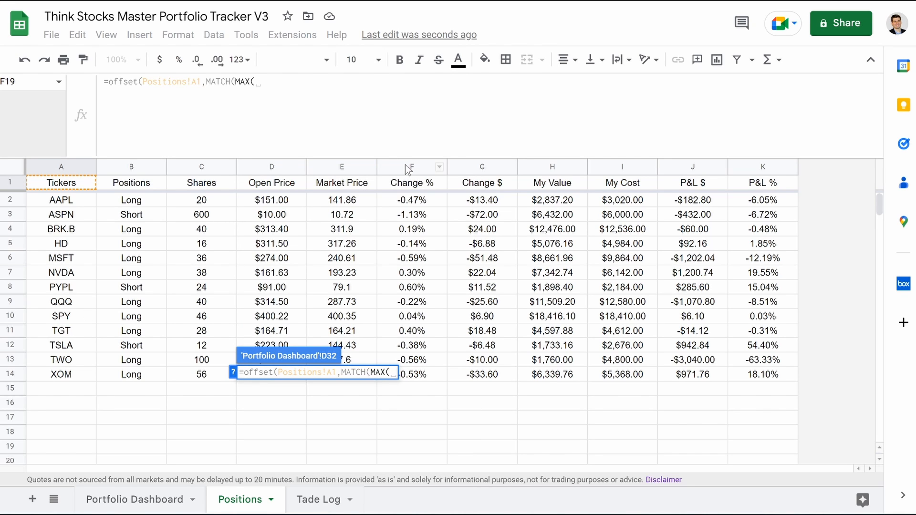
click(407, 167)
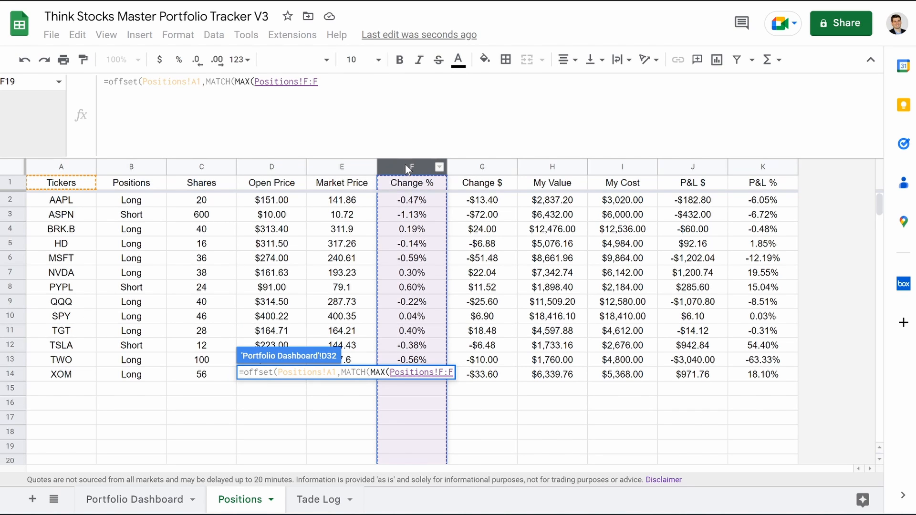
text(),)
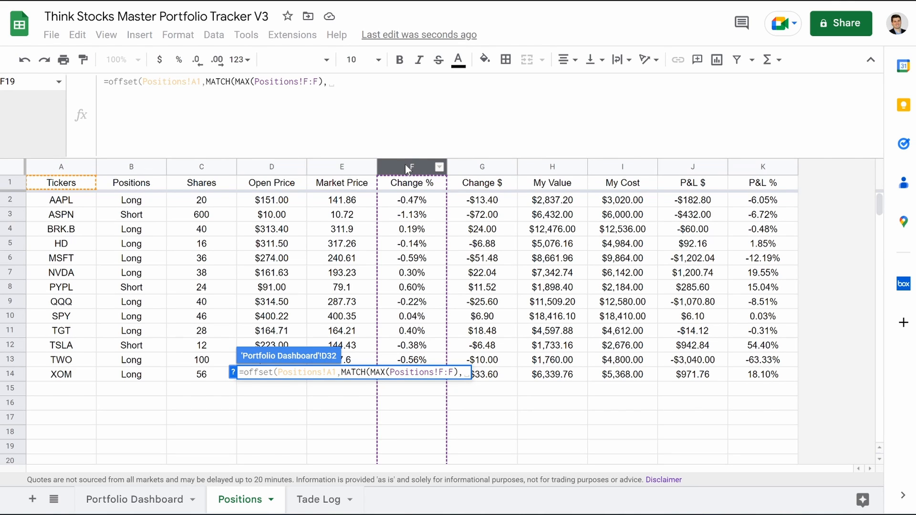
Complete the Biggest Gainer formula with the match range Positions!F2:F, match type 0, column offset 0 and height 1.
drag(425, 202, 412, 260)
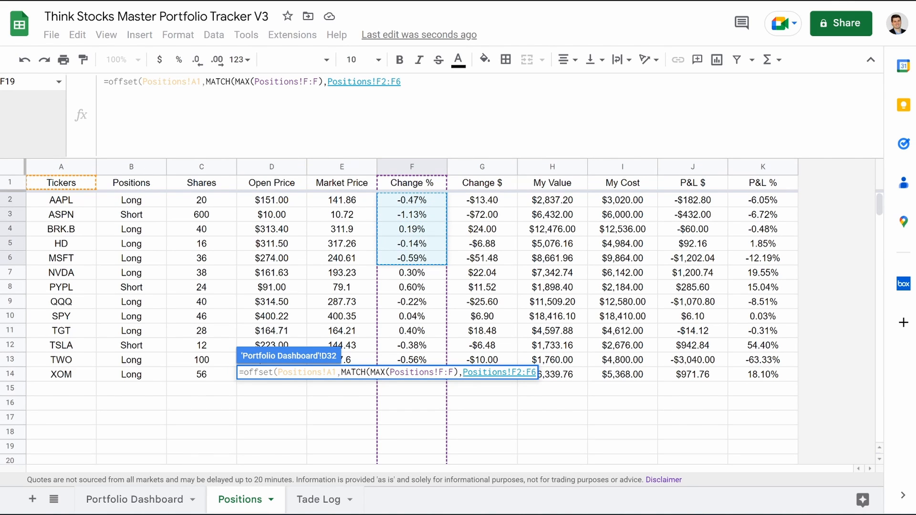
key(BackSpace)
text(,)
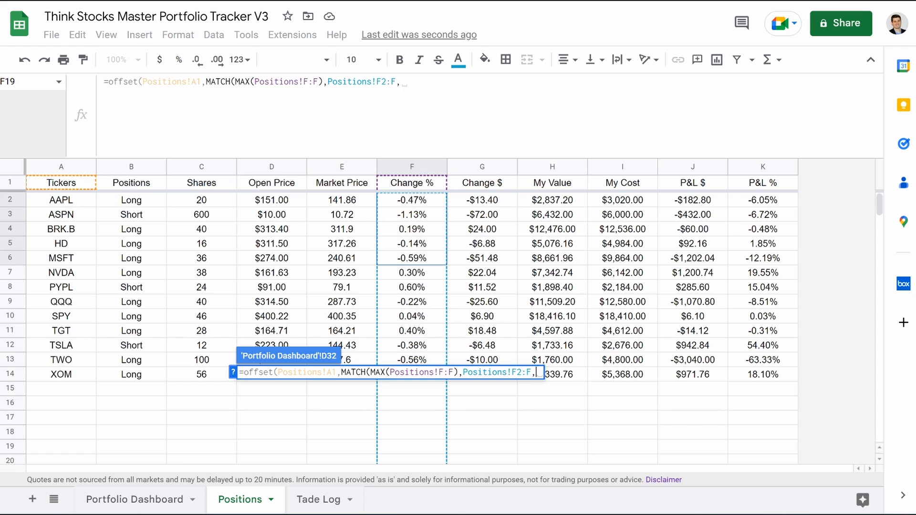
text(0)
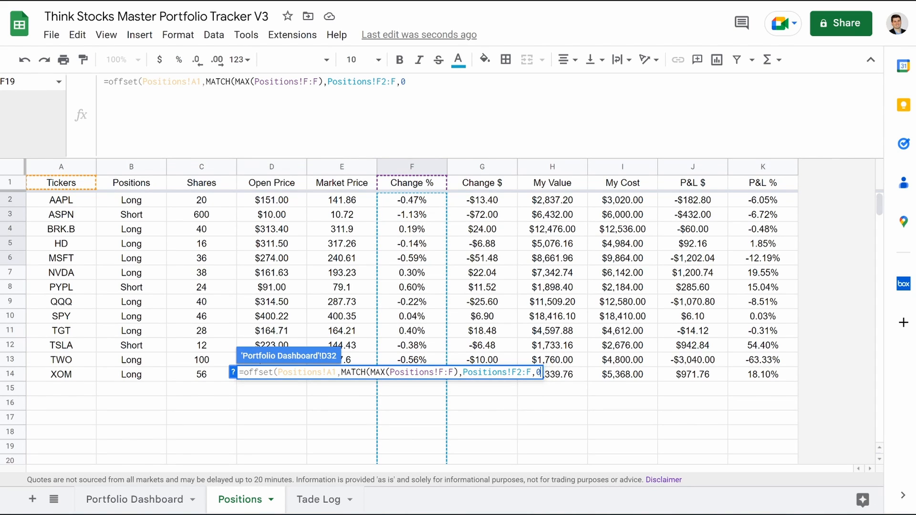
text(),0,)
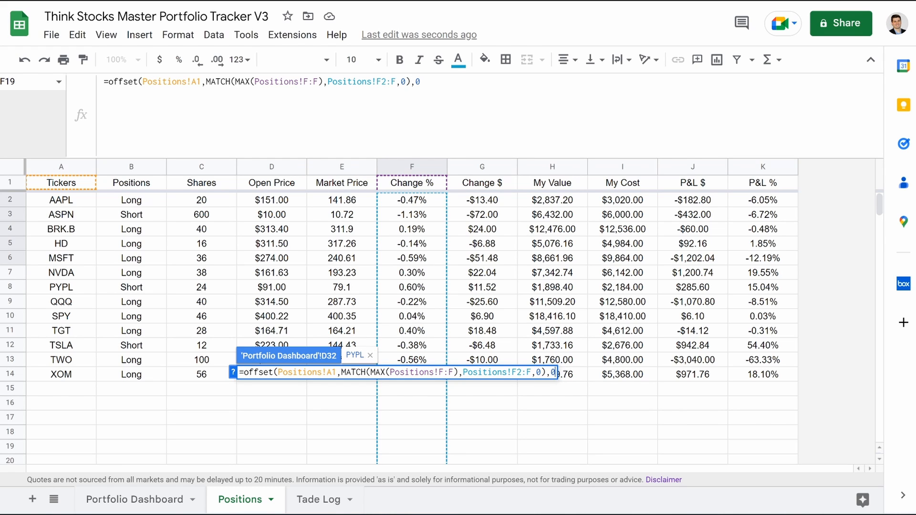
text(1))
key(Return)
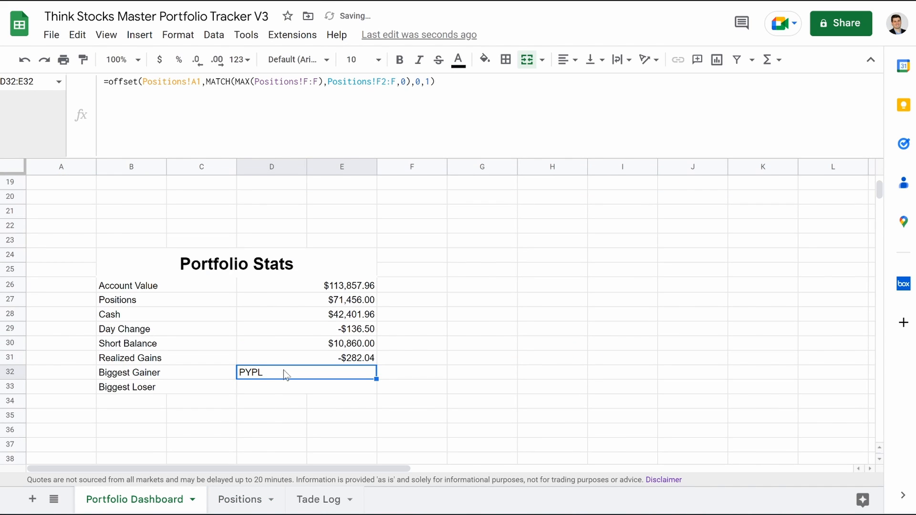
Copy the Biggest Gainer formula from D32 into the Biggest Loser cell D33.
click(564, 59)
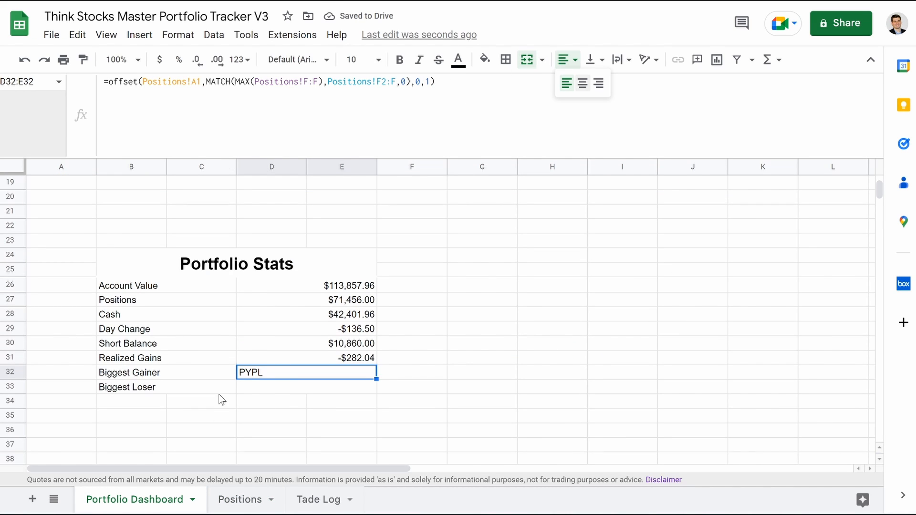
click(258, 384)
click(245, 371)
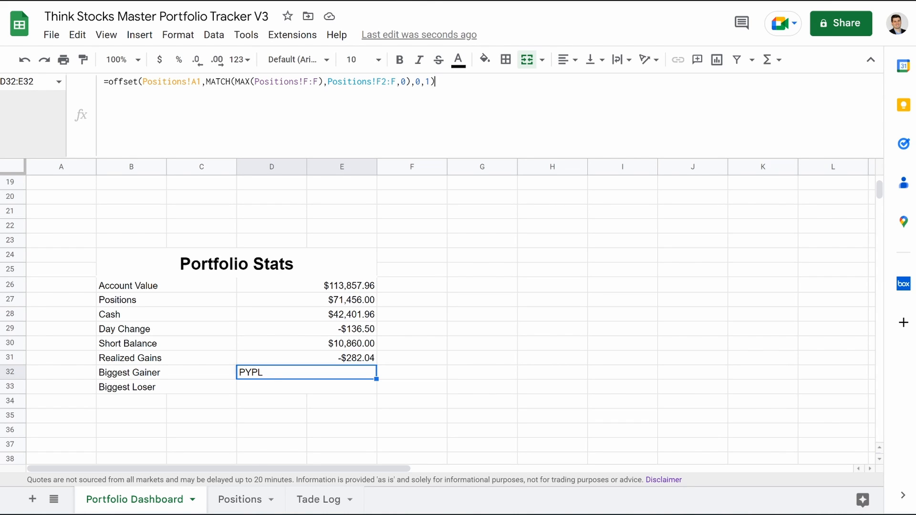
key(ctrl+a)
key(ctrl+c)
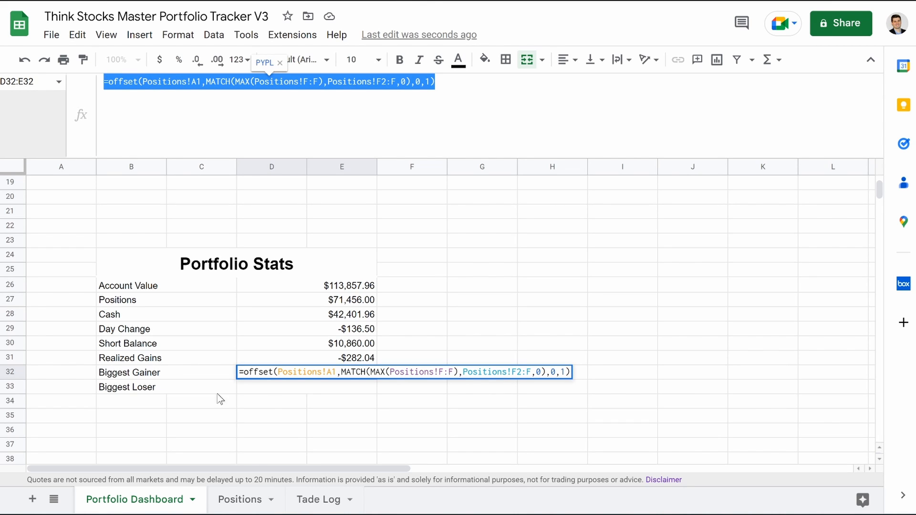
click(262, 390)
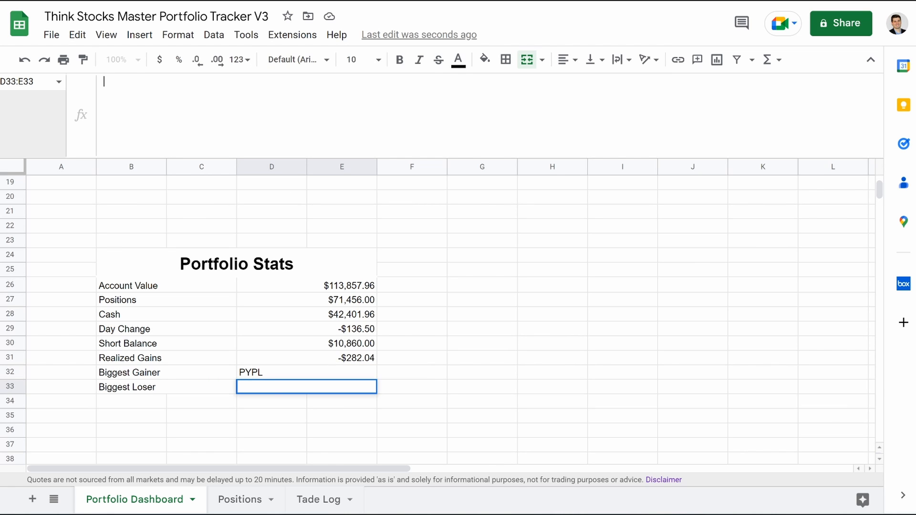
key(ctrl+v)
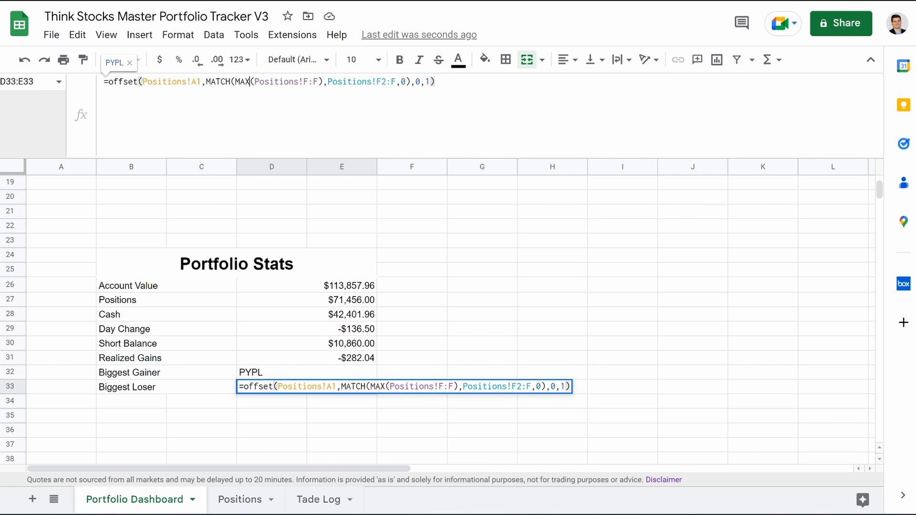
Replace MAX with MIN in the Biggest Loser formula and enter it.
key(BackSpace)
key(BackSpace)
text(IN)
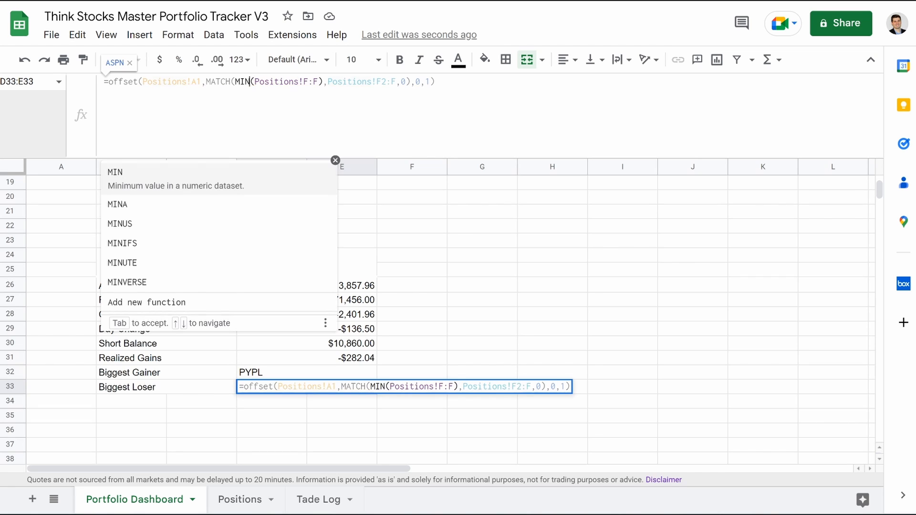
click(384, 432)
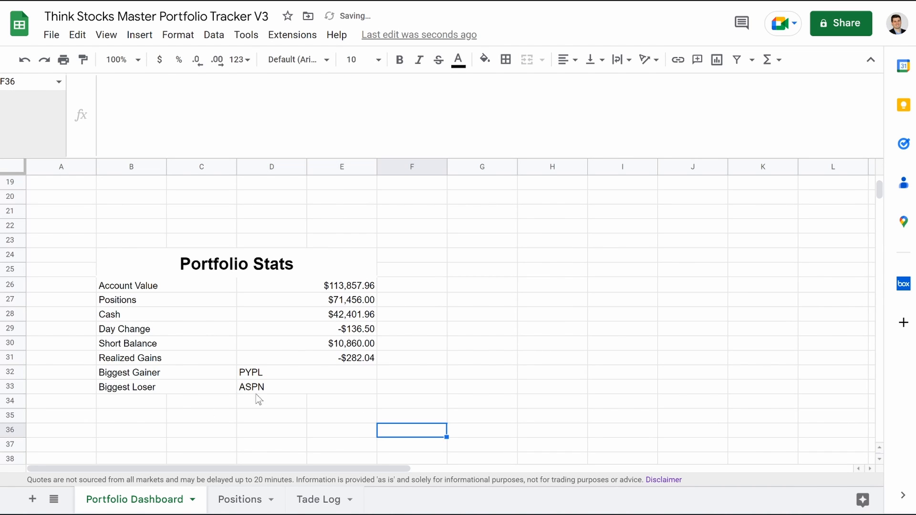
Check the Biggest Gainer and Biggest Loser tickers against the Change % column on the Positions sheet.
click(239, 500)
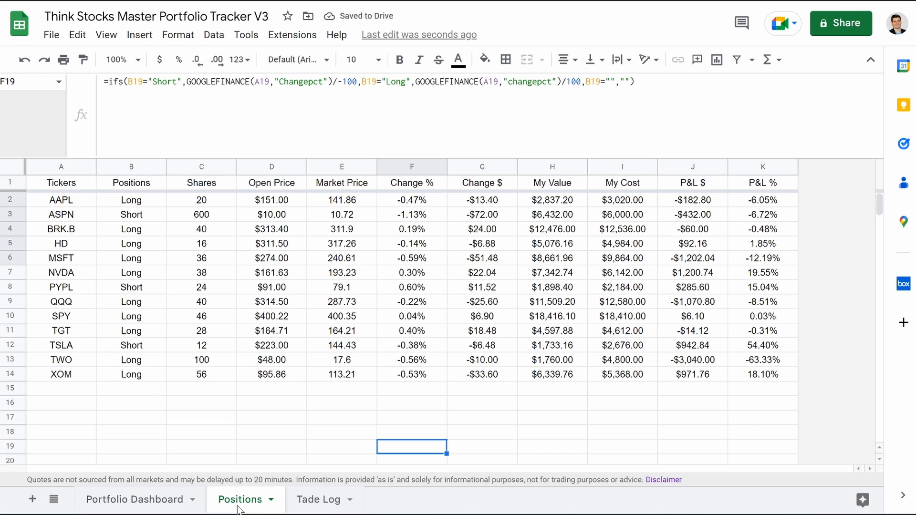
click(409, 163)
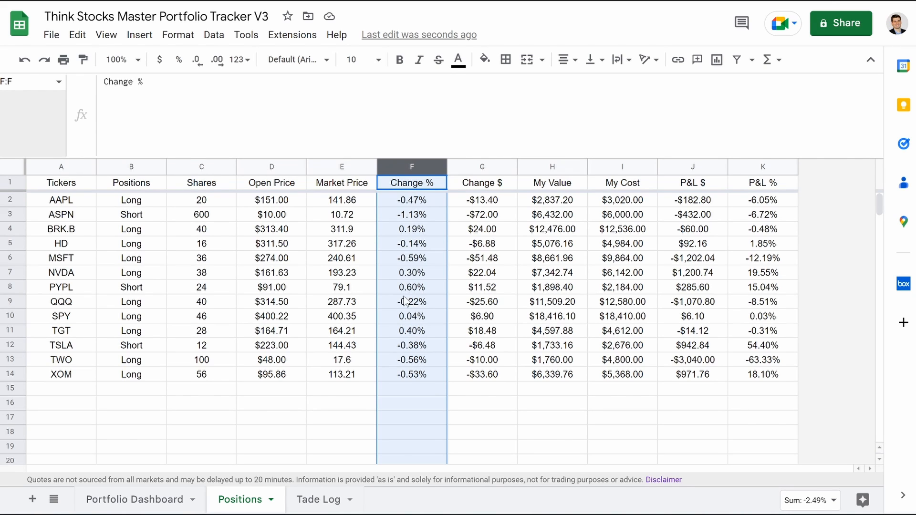
click(318, 507)
click(134, 501)
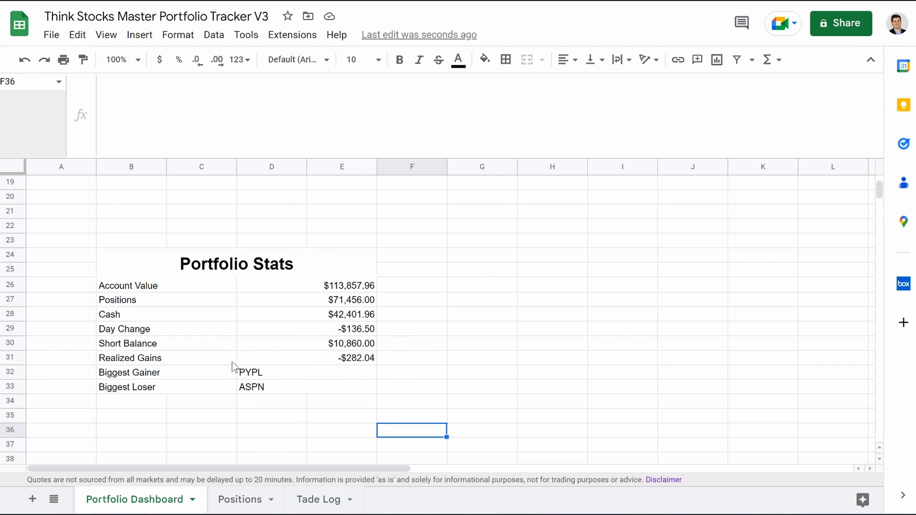
click(236, 500)
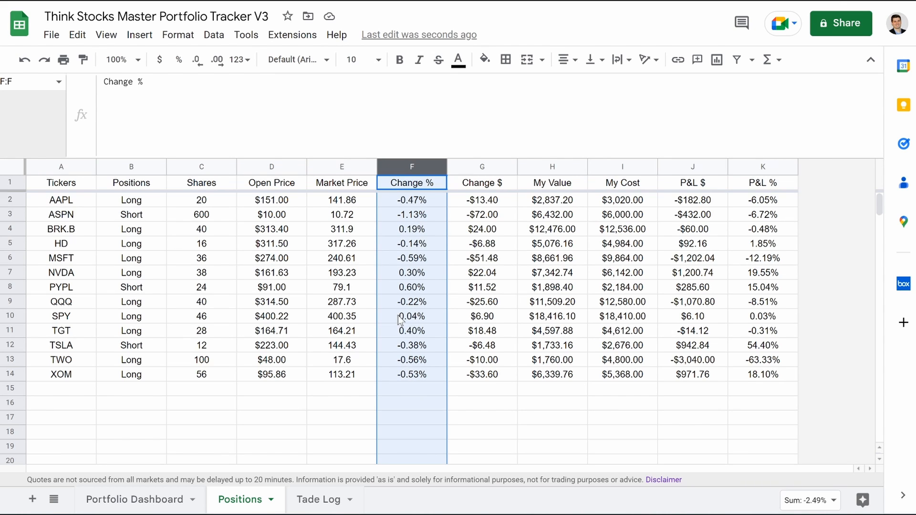
click(115, 502)
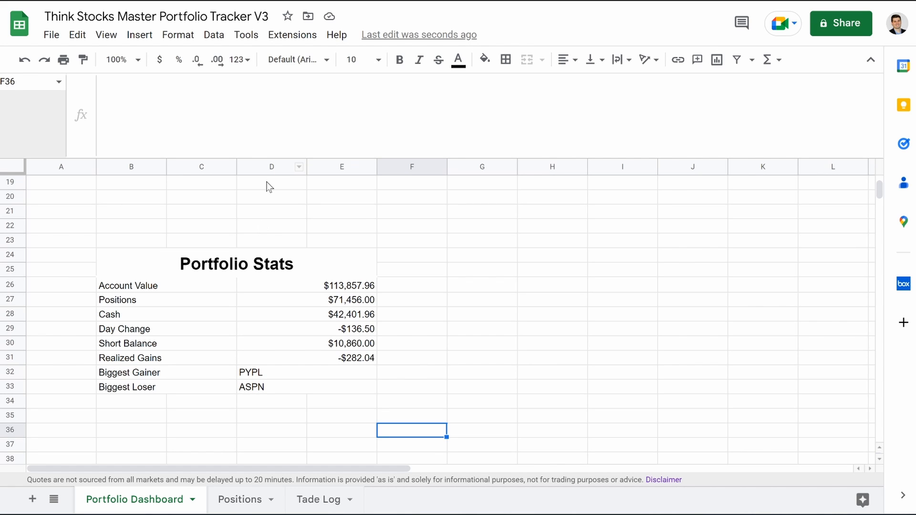
Center the contents of dashboard columns B to E horizontally and shrink the formula bar to a single line.
click(272, 166)
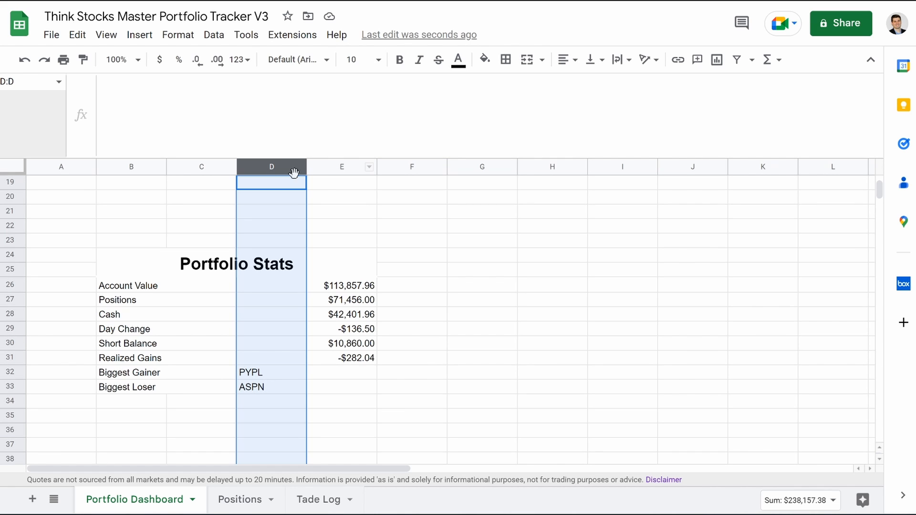
click(351, 208)
drag(268, 174, 329, 170)
drag(131, 169, 341, 167)
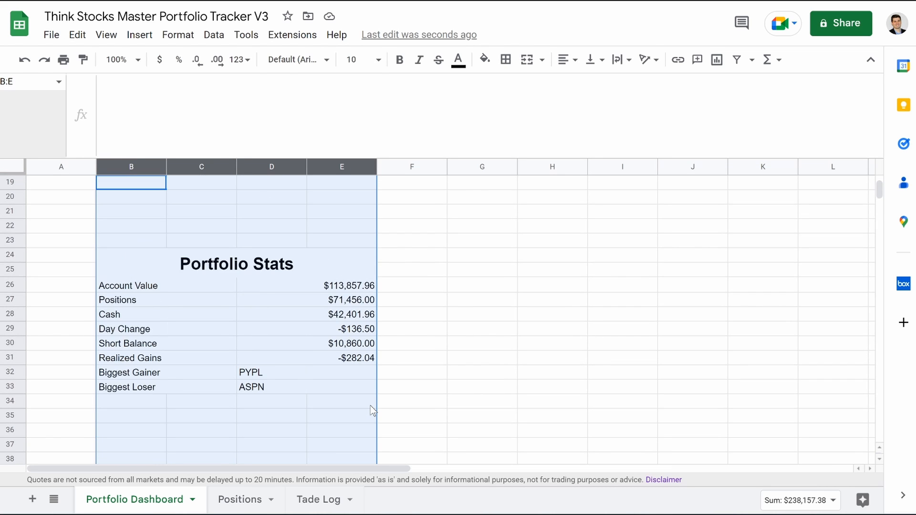
click(568, 60)
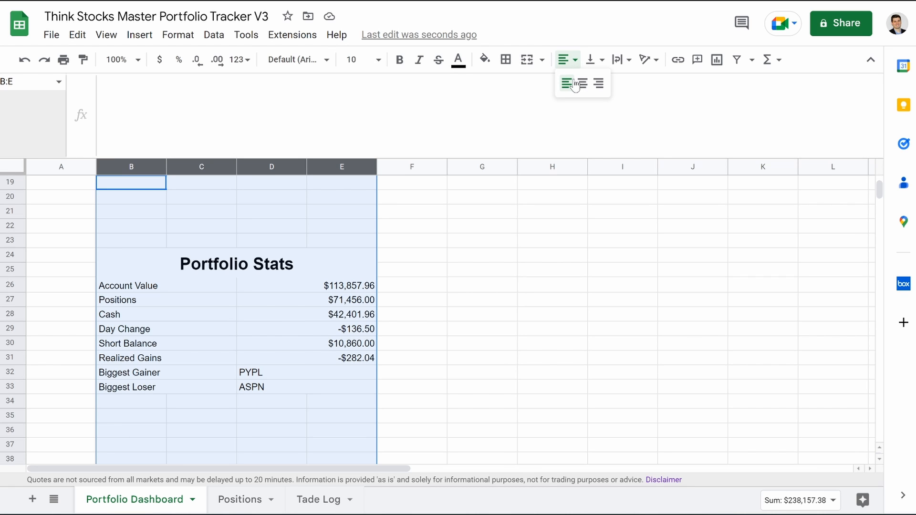
click(574, 84)
click(563, 60)
click(582, 84)
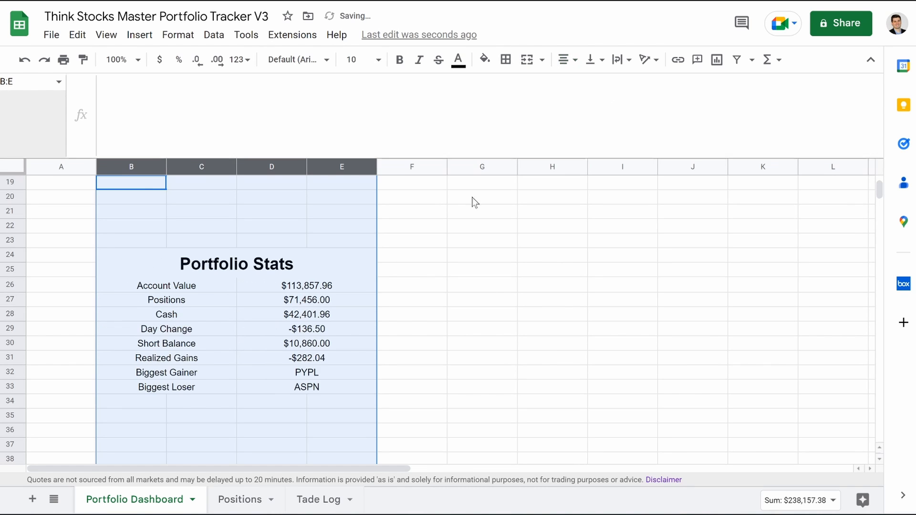
click(395, 274)
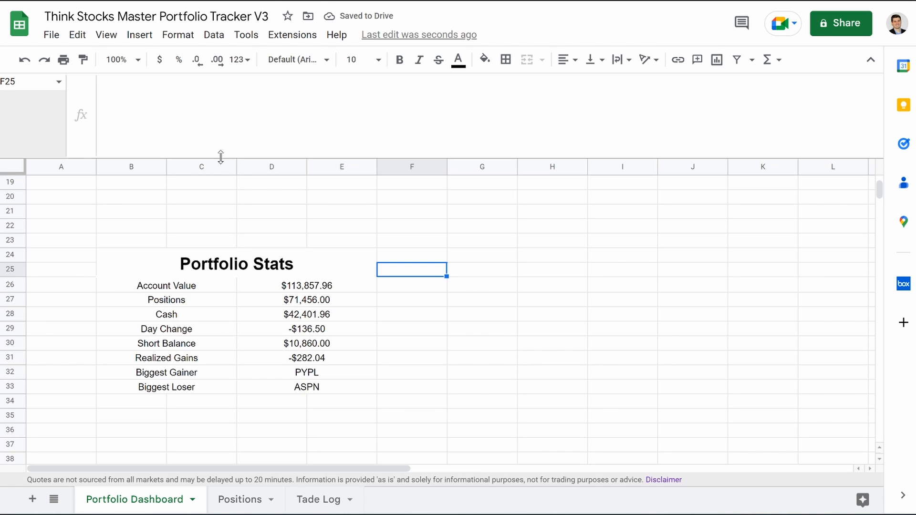
drag(220, 158, 215, 89)
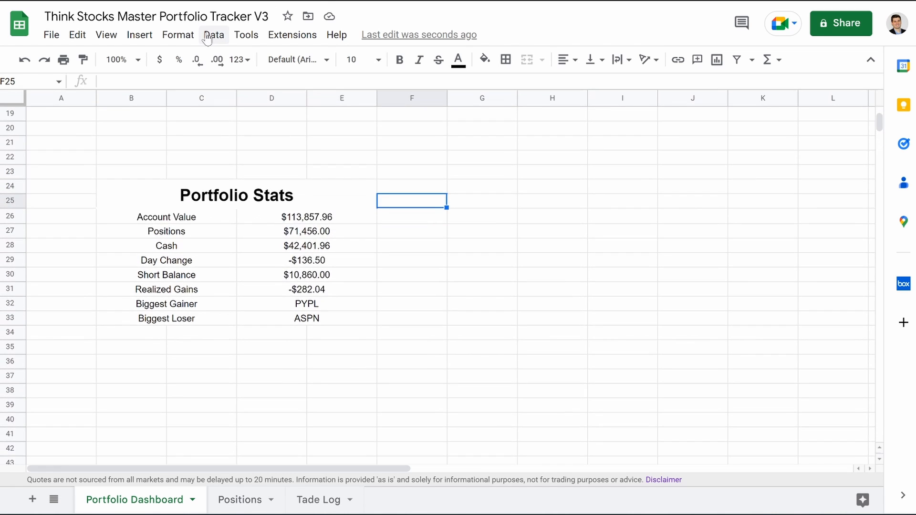
Merge cells C15:D16 above Portfolio Stats, enter =D26 there, and check it against the Account Value cell.
scroll(195, 165, up, 5)
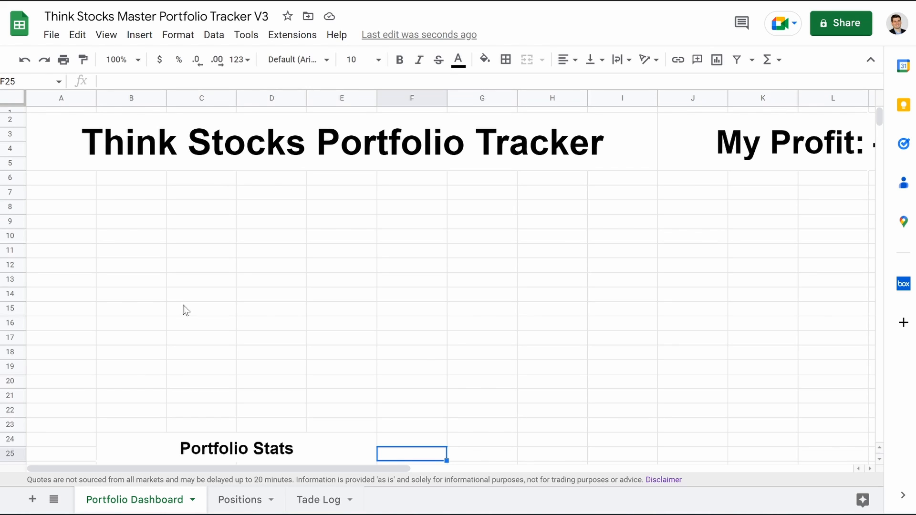
drag(185, 310, 280, 329)
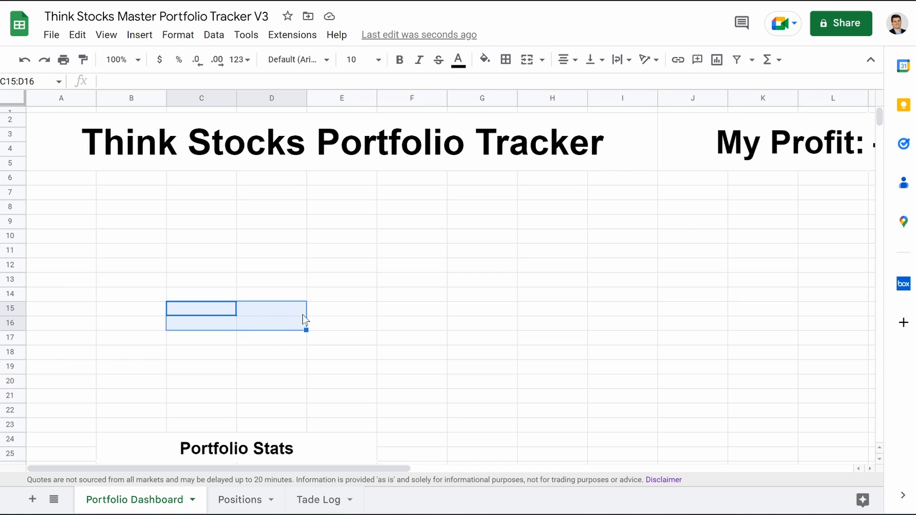
click(527, 57)
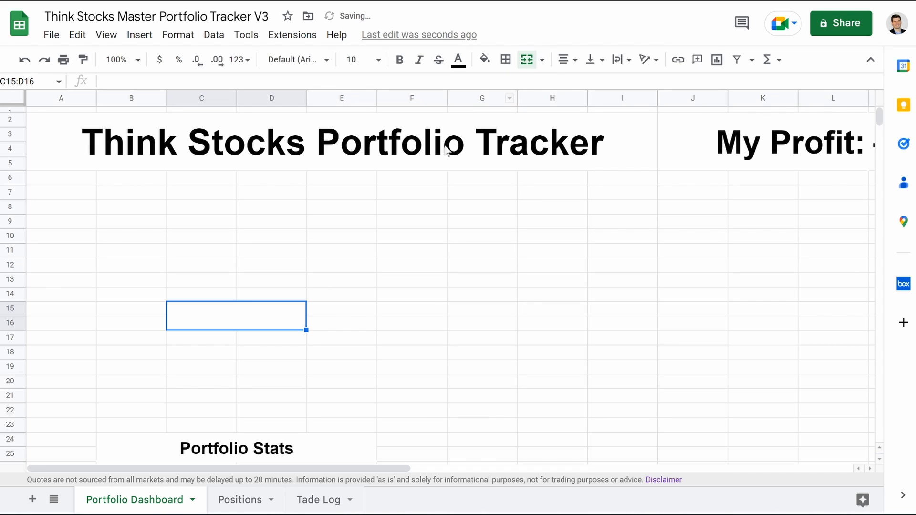
text(=)
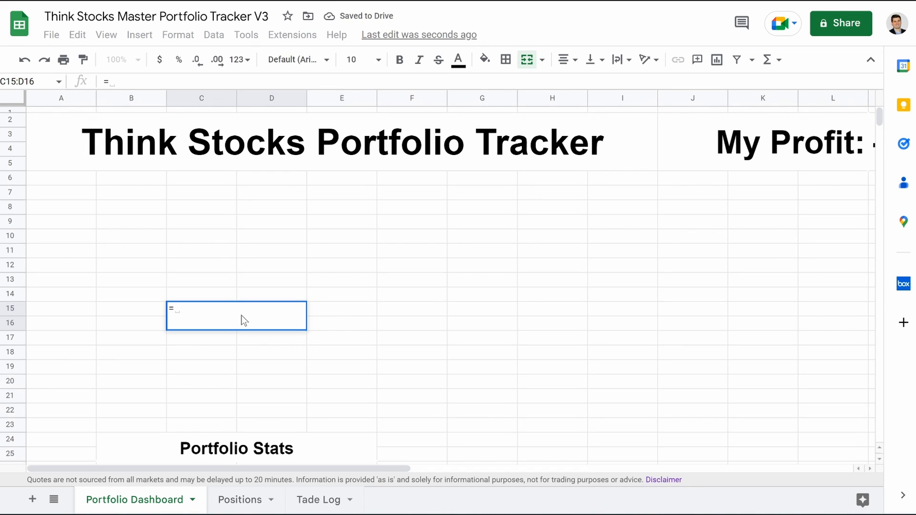
text(D26)
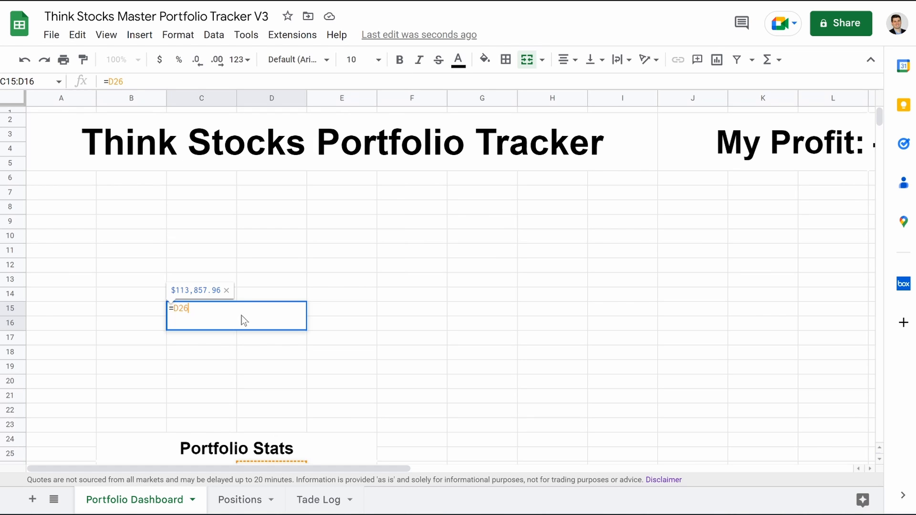
key(Return)
scroll(243, 320, down, 3)
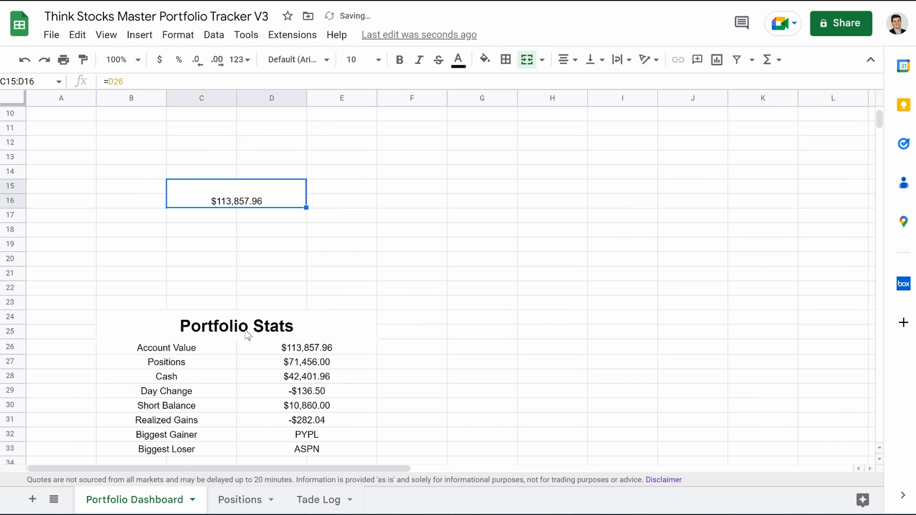
click(293, 348)
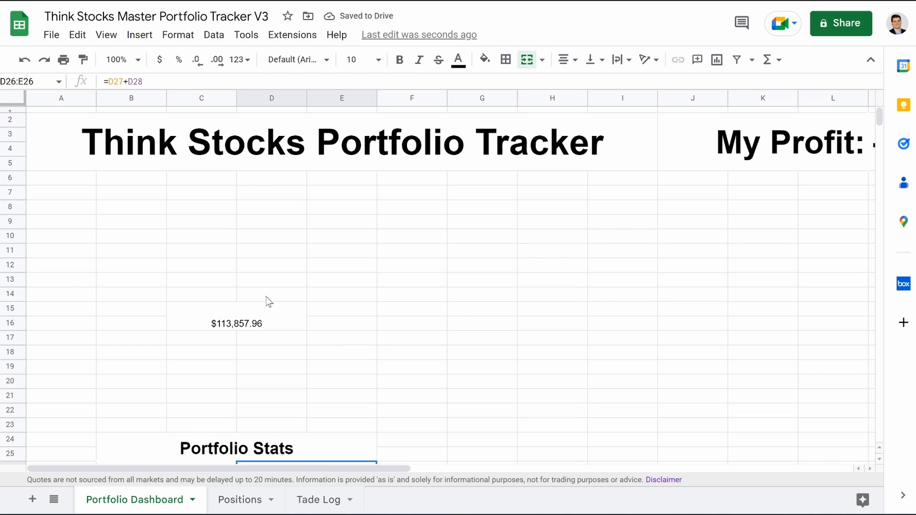
Center the account value in C15:D16 horizontally and align it to the top of the merged cell.
click(228, 318)
click(566, 59)
click(582, 85)
click(593, 59)
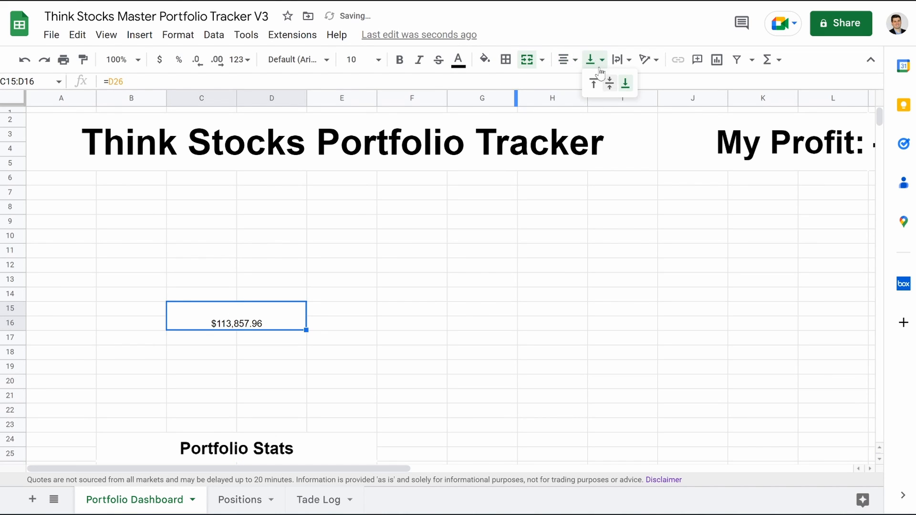
click(594, 85)
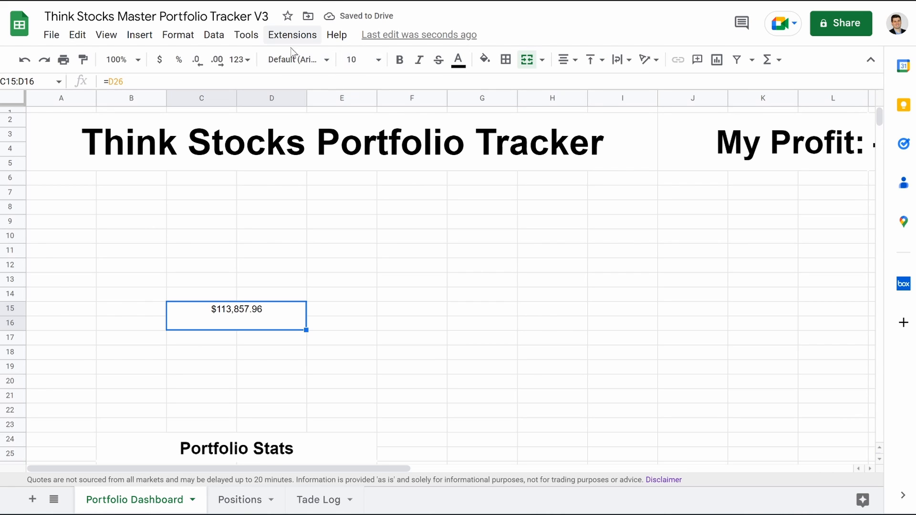
Set the account value in C15:D16 to font size 14 and add a top border to the cell.
click(379, 60)
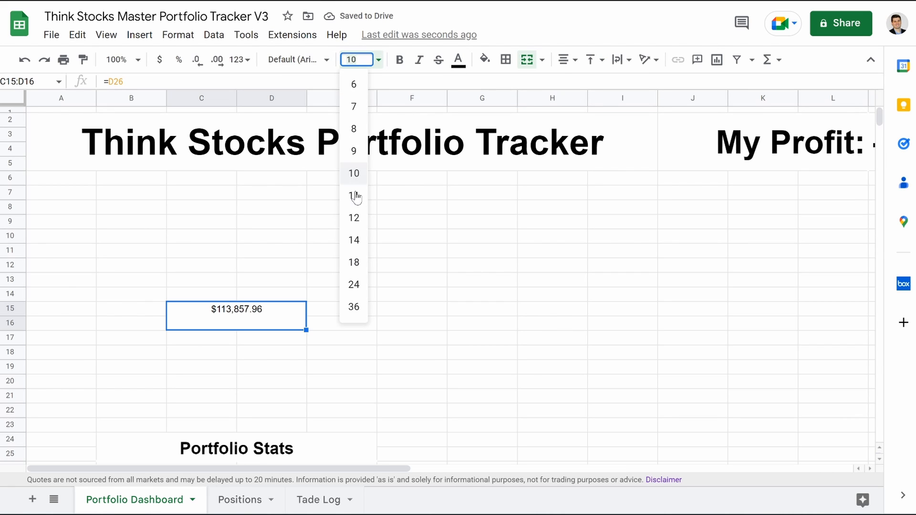
click(353, 240)
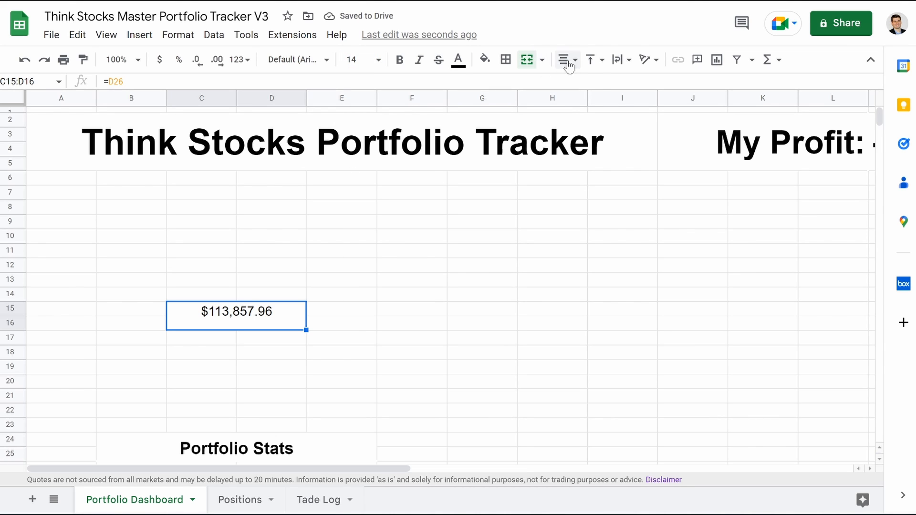
click(505, 59)
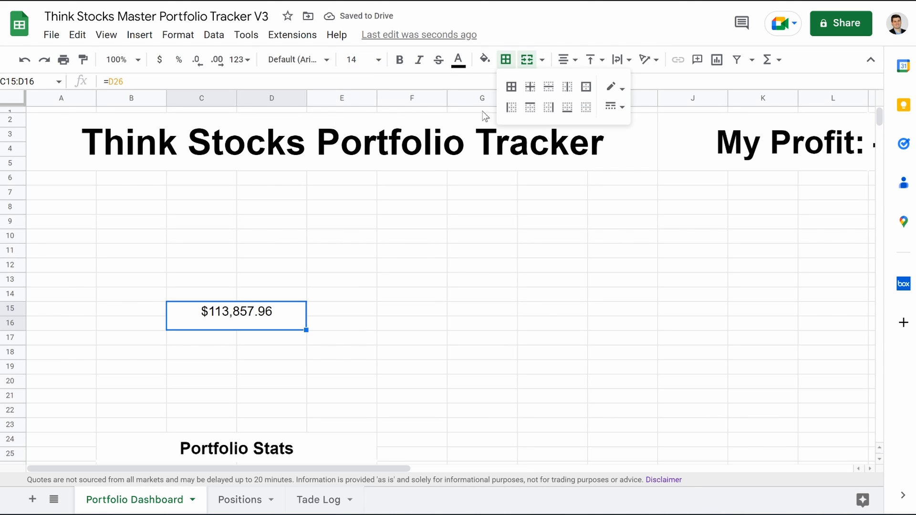
click(530, 108)
Merge cells C13:D14 above the account value and enter the label "My Account Value".
drag(267, 294, 193, 297)
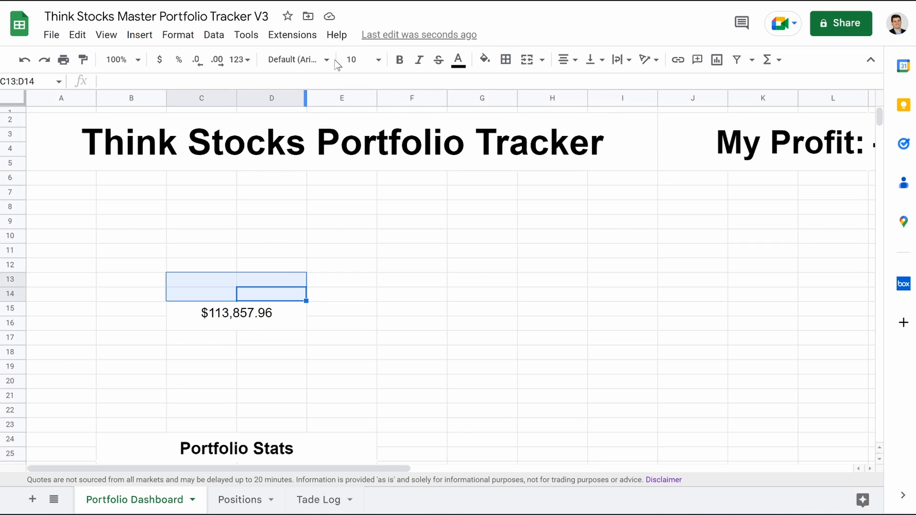
click(527, 59)
click(595, 59)
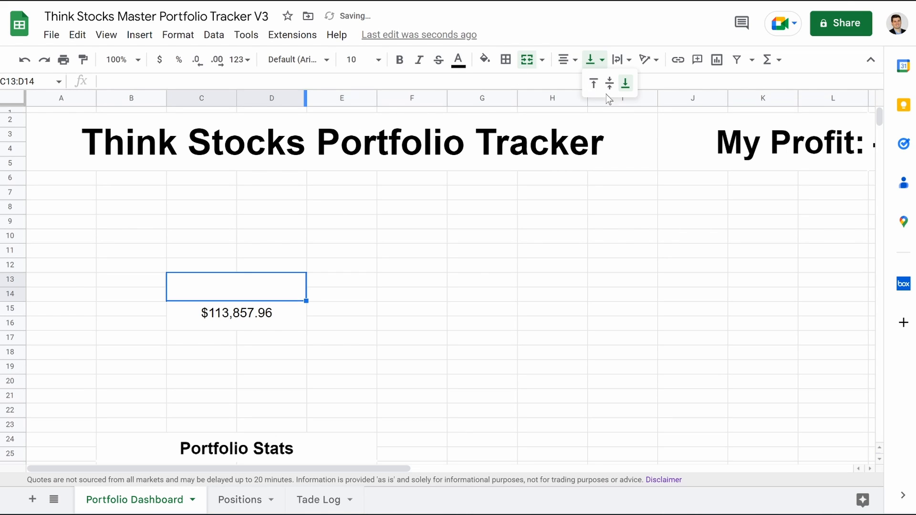
click(244, 288)
text(My Account Value)
key(Return)
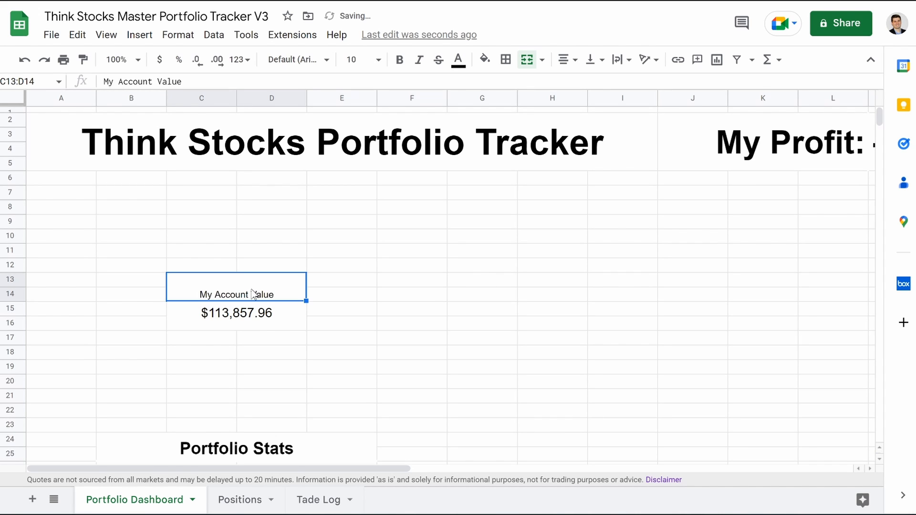
Set the "My Account Value" label to font size 14 and make both it and the value below bold.
click(362, 59)
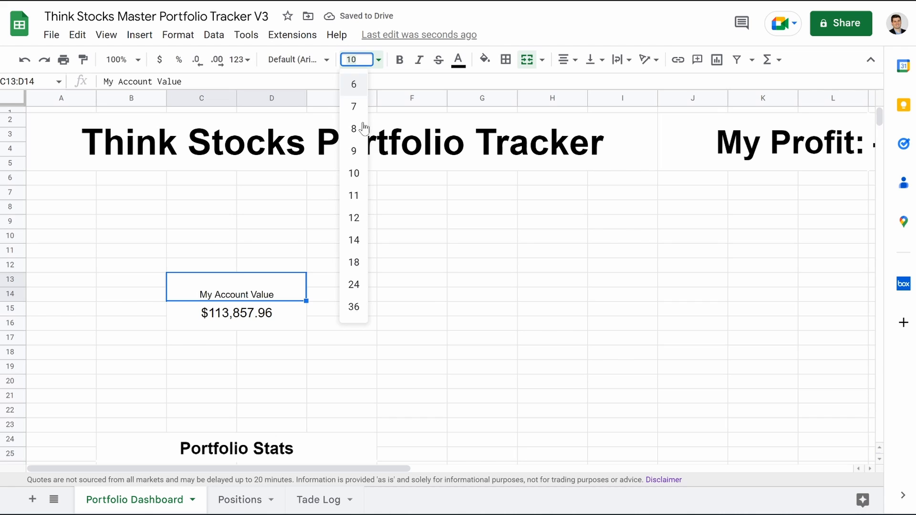
click(361, 242)
click(342, 309)
drag(243, 295, 242, 326)
click(400, 60)
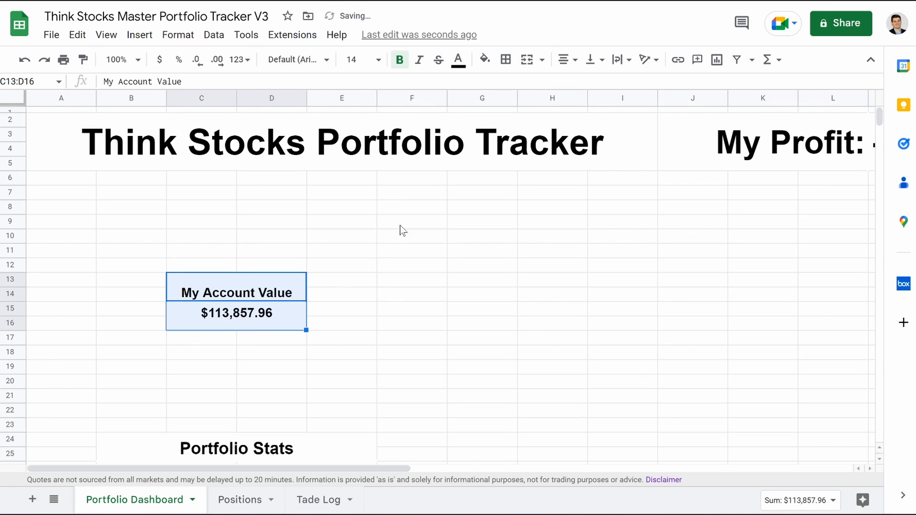
Set the Portfolio Dashboard's zoom level to 75%.
click(416, 250)
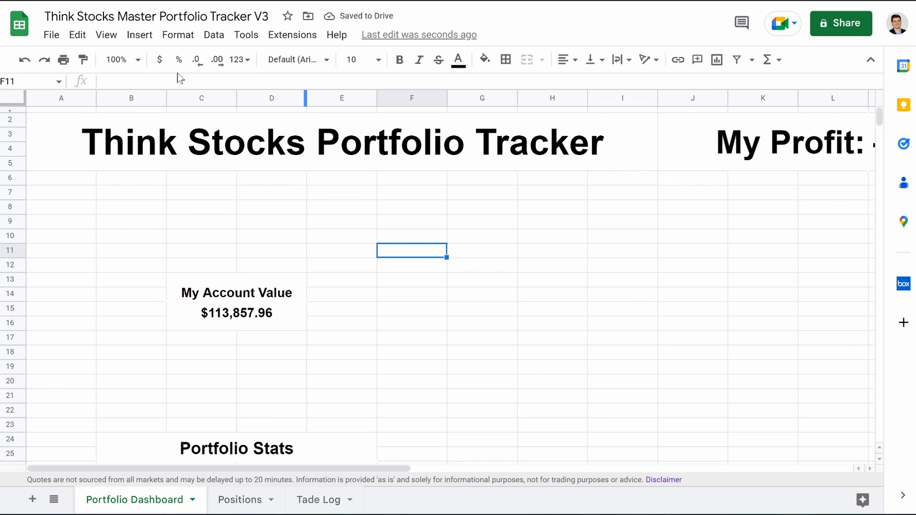
click(136, 59)
click(117, 110)
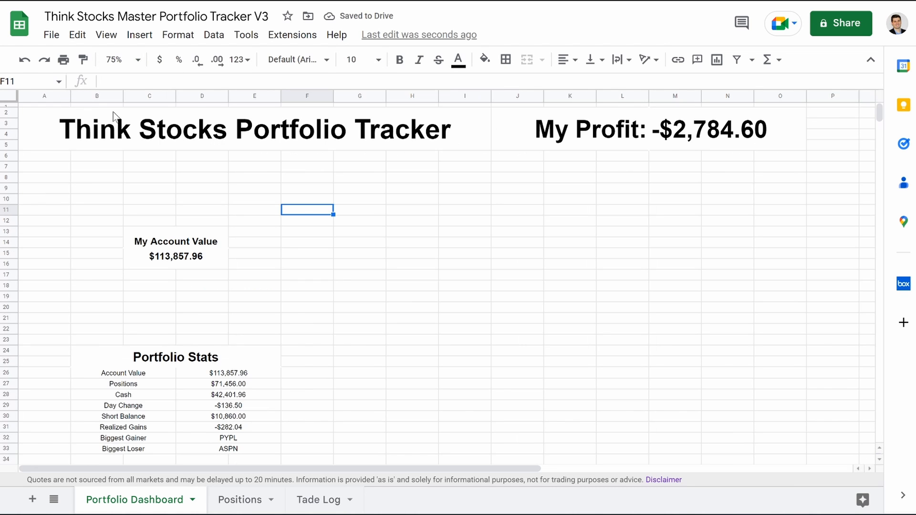
click(413, 296)
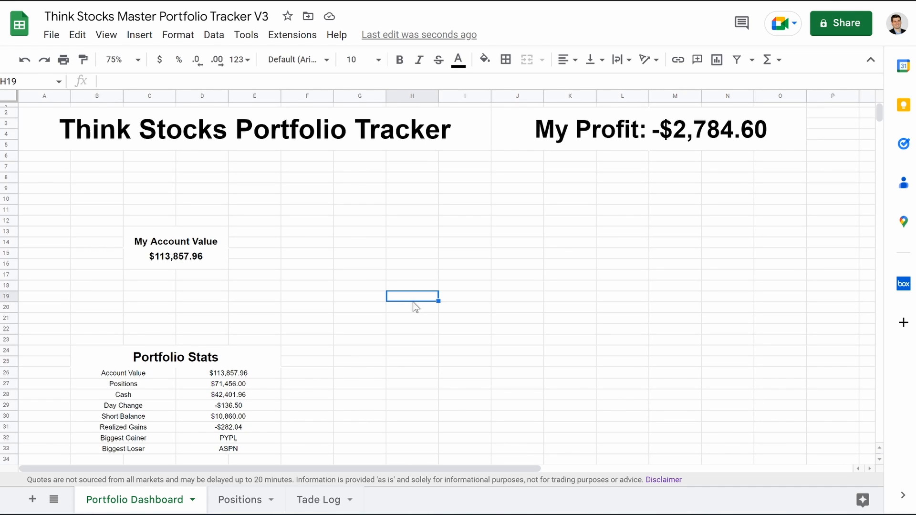
click(376, 265)
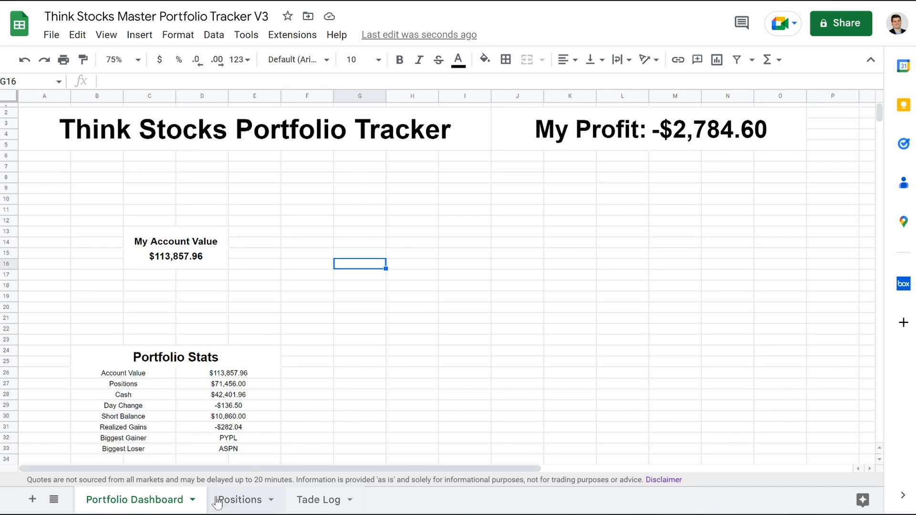
Insert a chart on the Positions sheet and set its chart type to Doughnut chart.
click(239, 499)
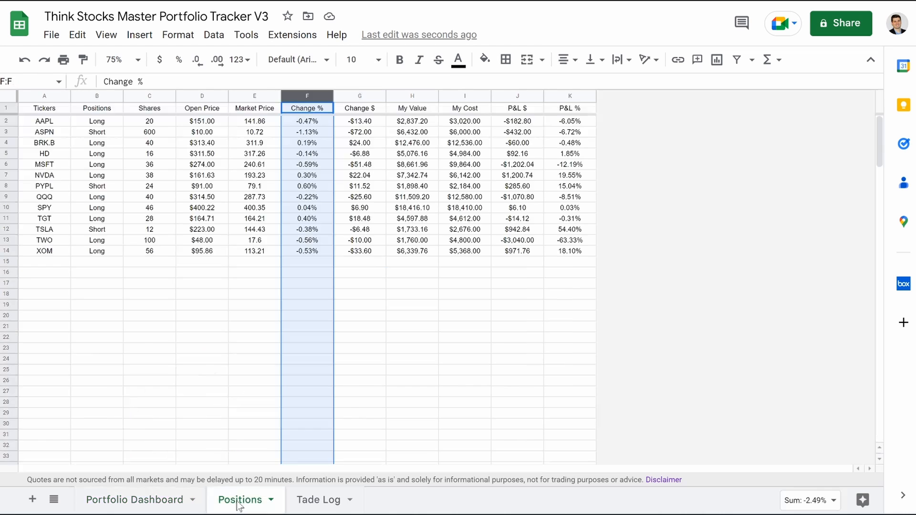
click(262, 315)
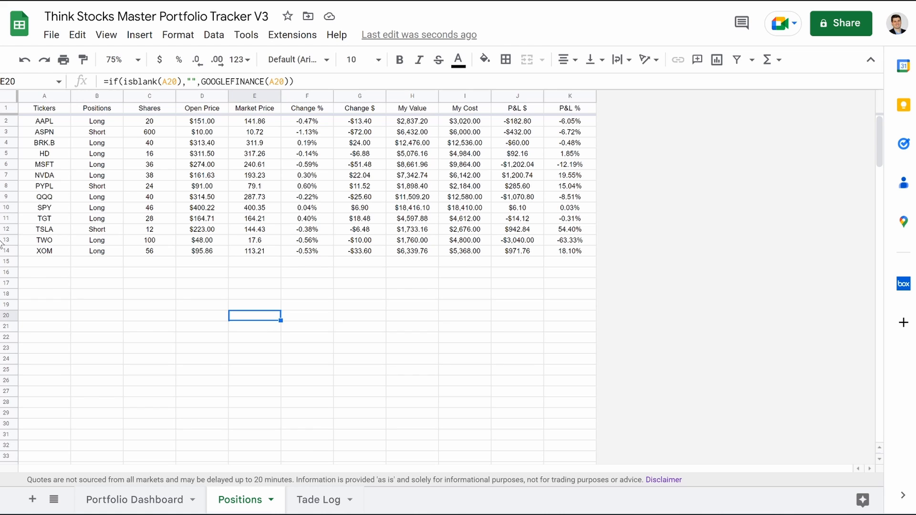
click(138, 35)
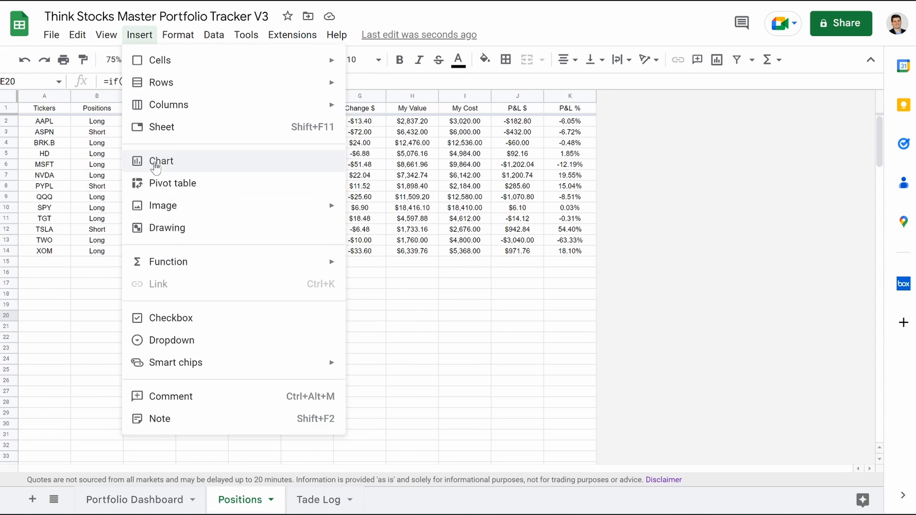
click(156, 165)
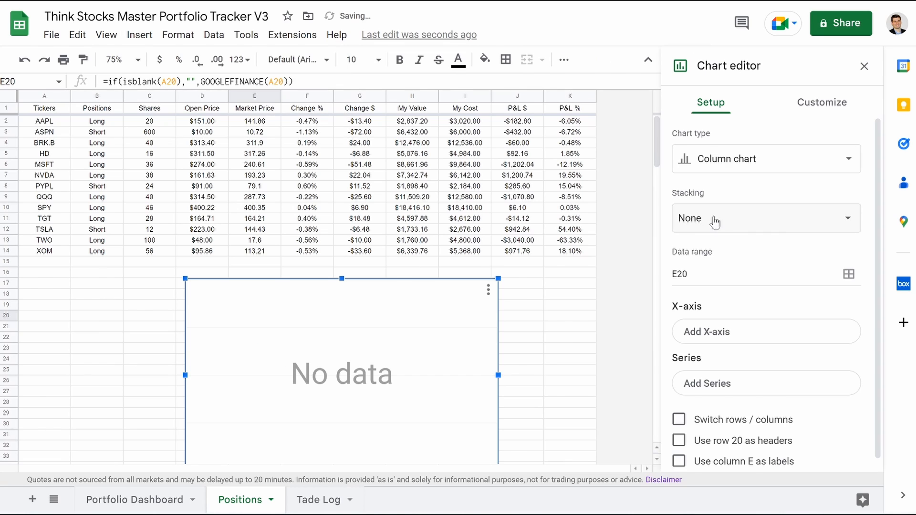
click(705, 162)
scroll(742, 340, down, 2)
scroll(742, 340, down, 2)
click(765, 316)
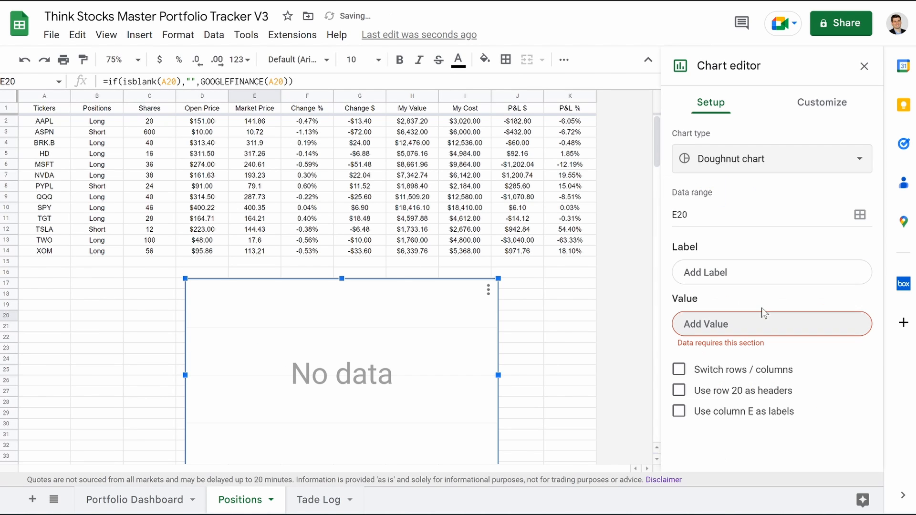
Add the My Value column, Positions!H:H, as the doughnut chart's value.
click(744, 324)
click(352, 243)
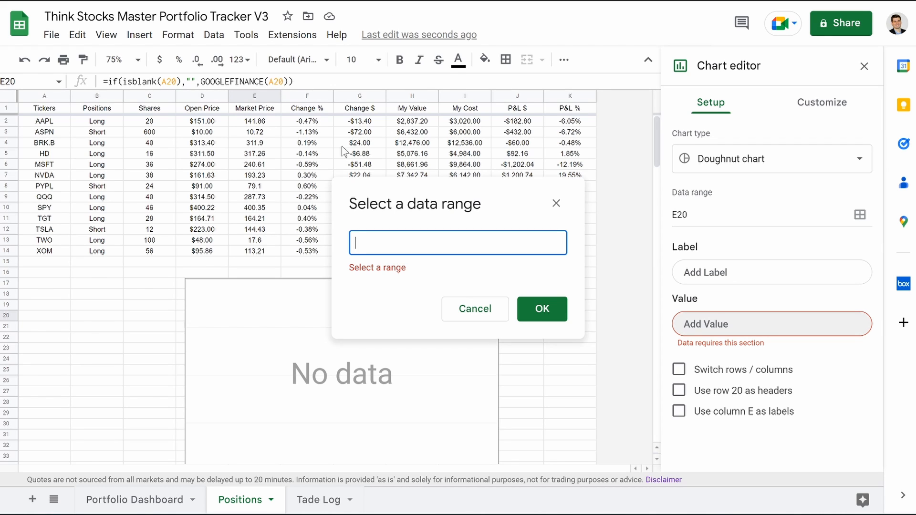
click(410, 96)
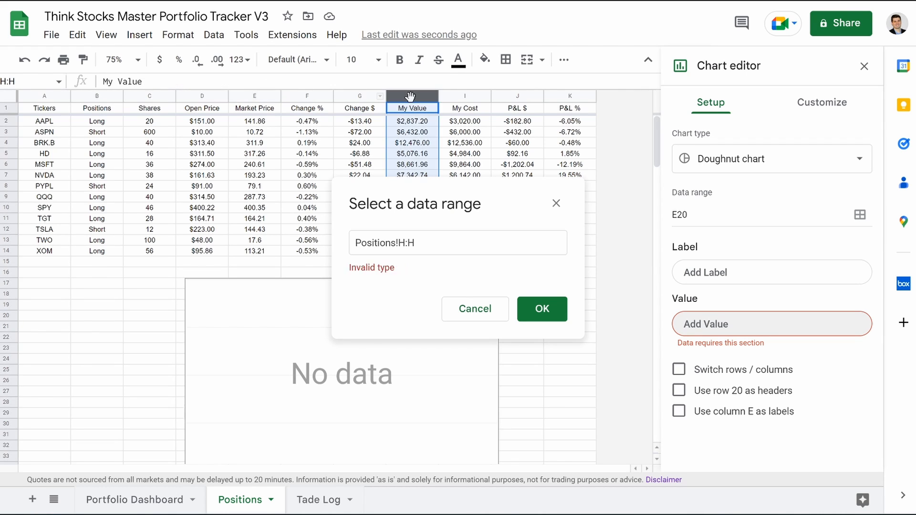
key(Return)
Add the Tickers column A as the doughnut chart's label.
click(728, 331)
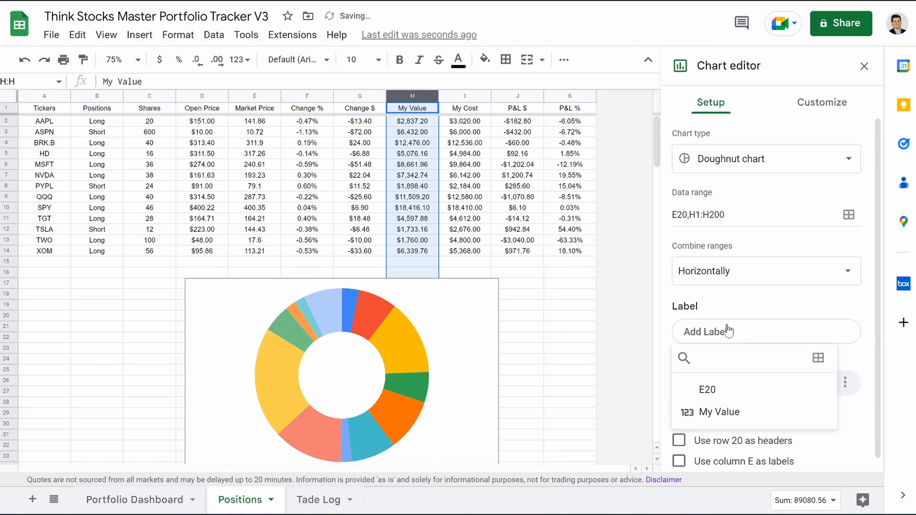
click(818, 358)
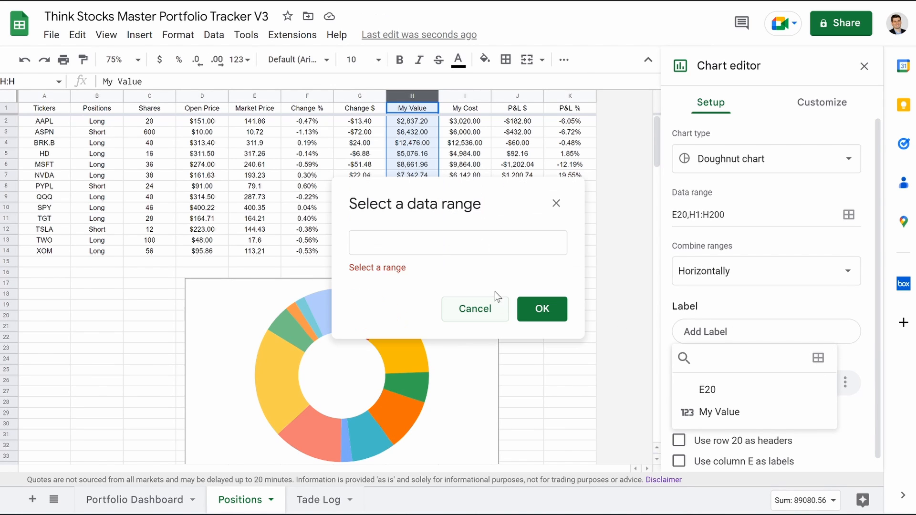
click(48, 95)
click(542, 309)
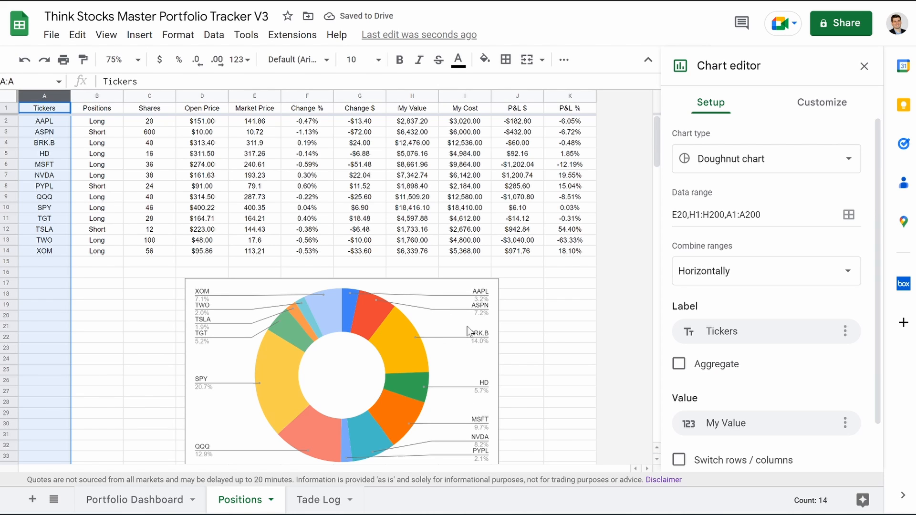
scroll(391, 339, down, 4)
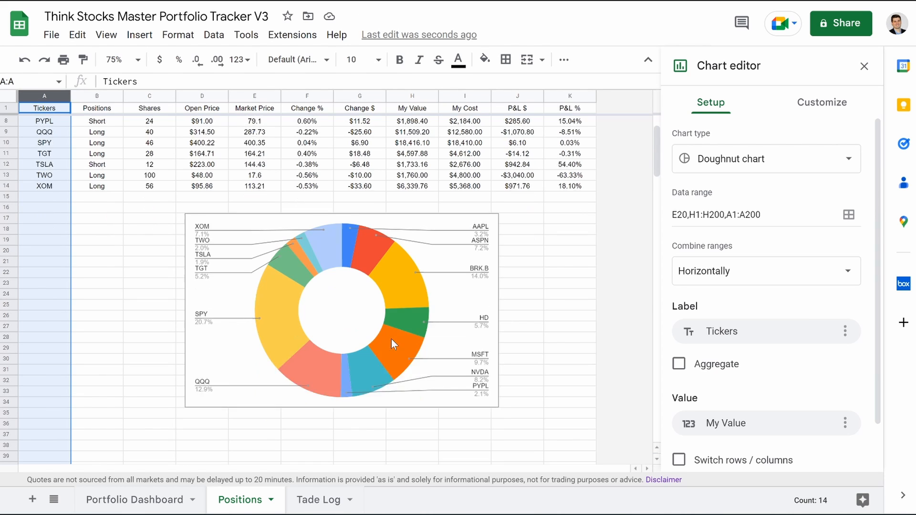
click(414, 282)
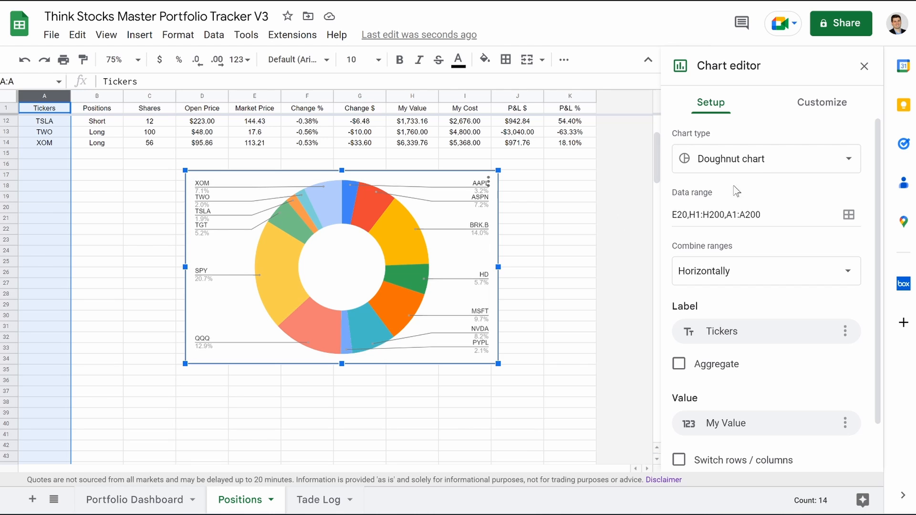
click(761, 162)
scroll(764, 296, down, 5)
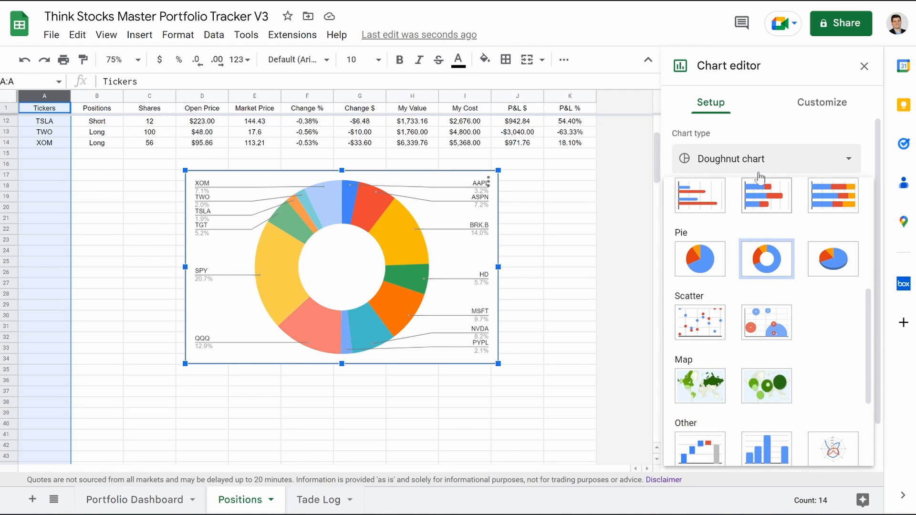
click(739, 154)
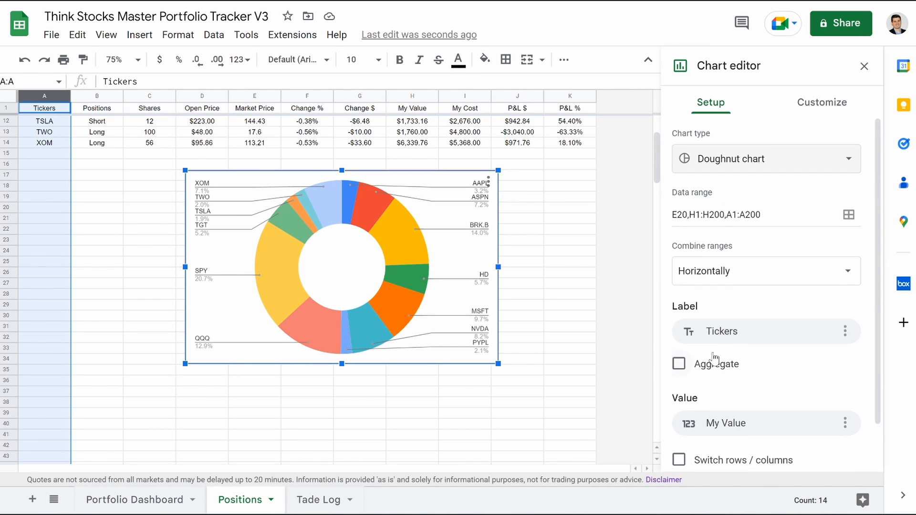
Set the doughnut chart's donut hole size to 75%.
click(815, 102)
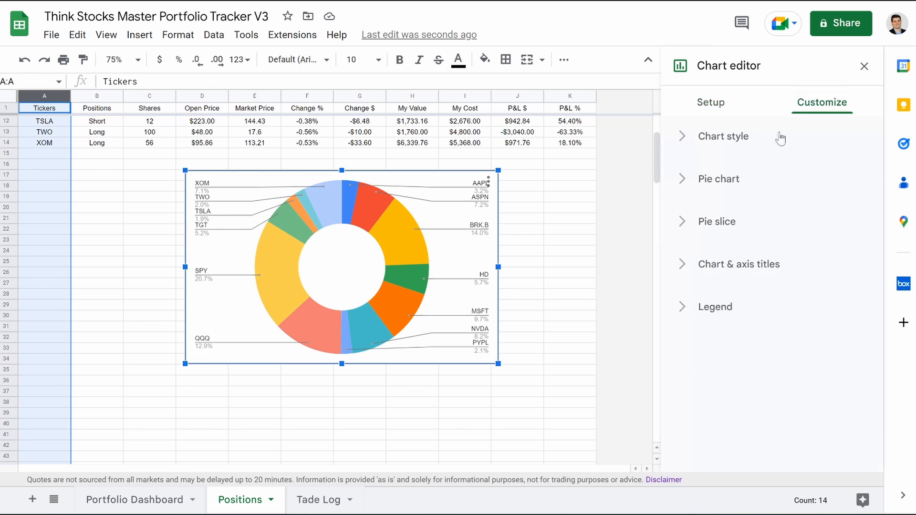
click(683, 178)
click(706, 336)
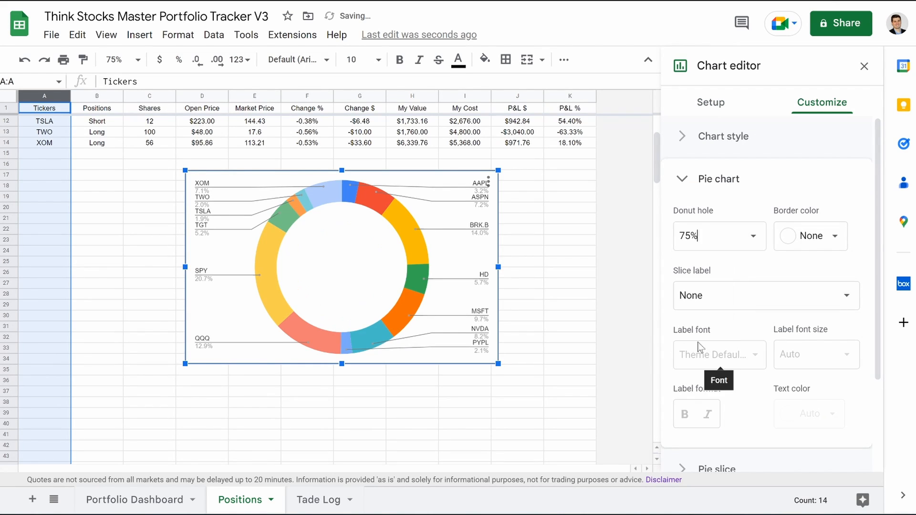
key(Escape)
Set both the background color and the chart border color of the doughnut chart to None.
click(351, 284)
double_click(351, 280)
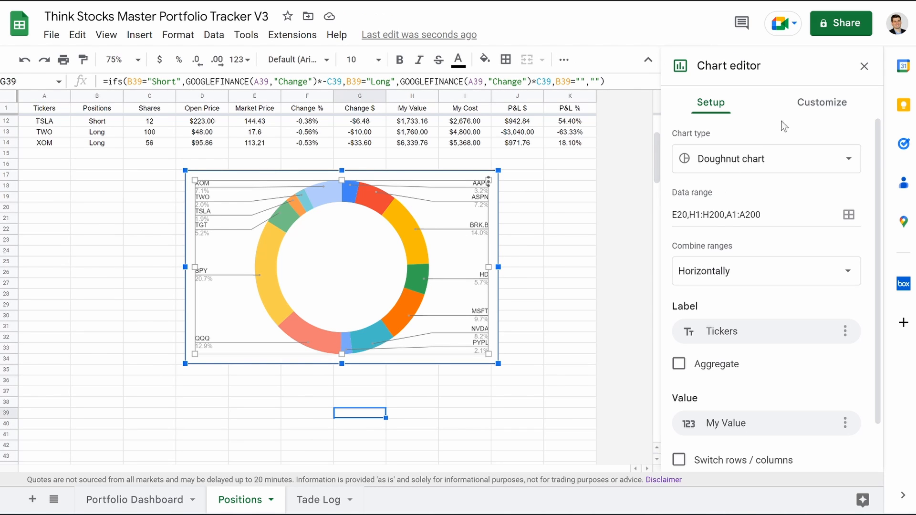
click(819, 102)
click(701, 138)
click(702, 193)
click(714, 229)
click(694, 253)
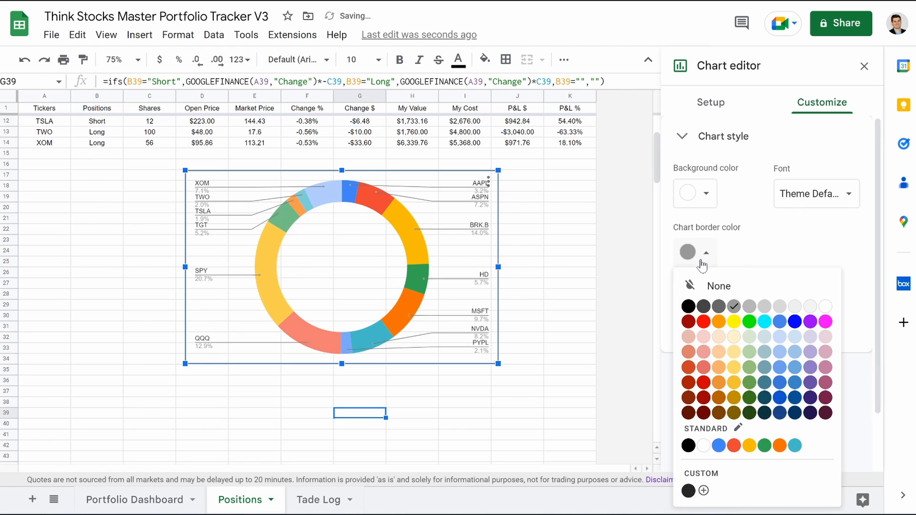
click(698, 284)
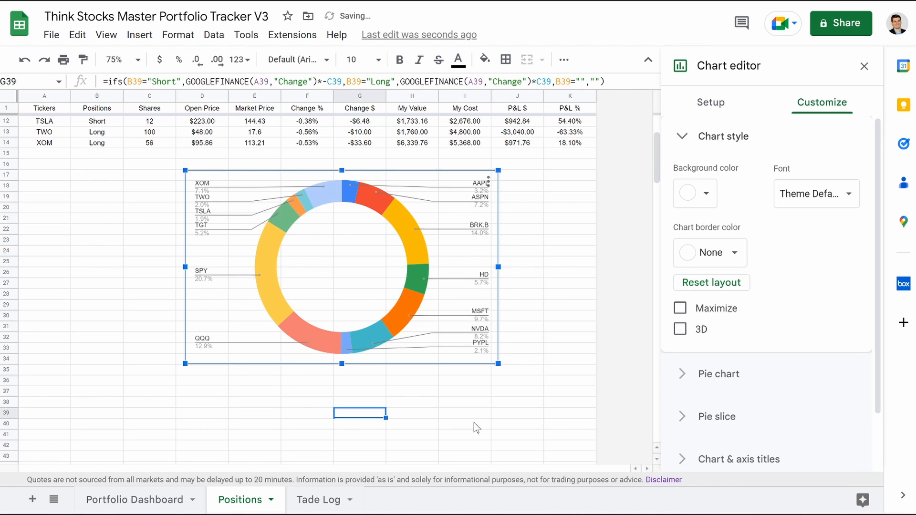
click(425, 434)
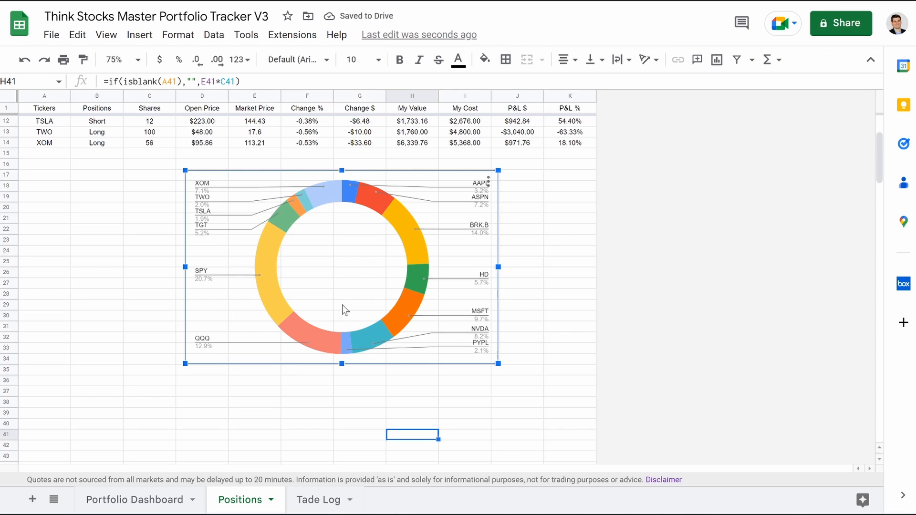
Copy the doughnut chart to the Portfolio Dashboard, narrow it and center its ring around My Account Value above Portfolio Stats.
click(144, 499)
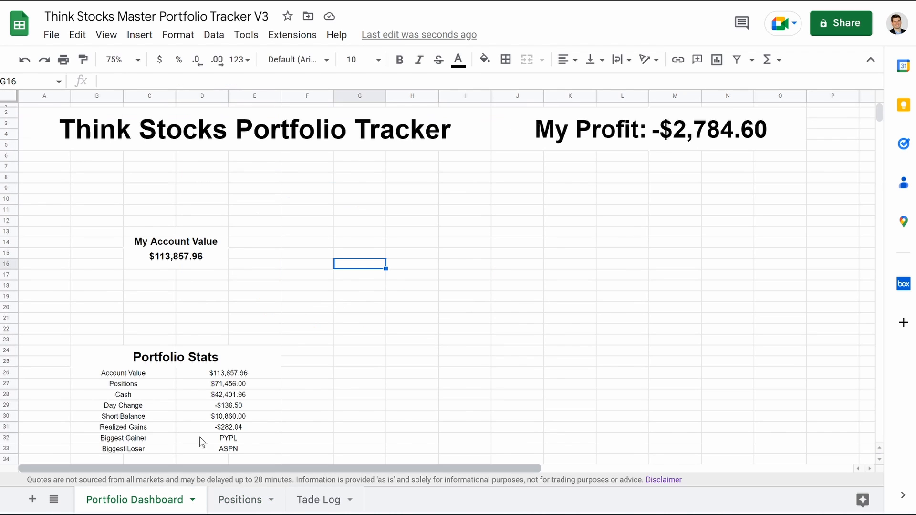
drag(429, 365, 108, 262)
drag(332, 256, 288, 254)
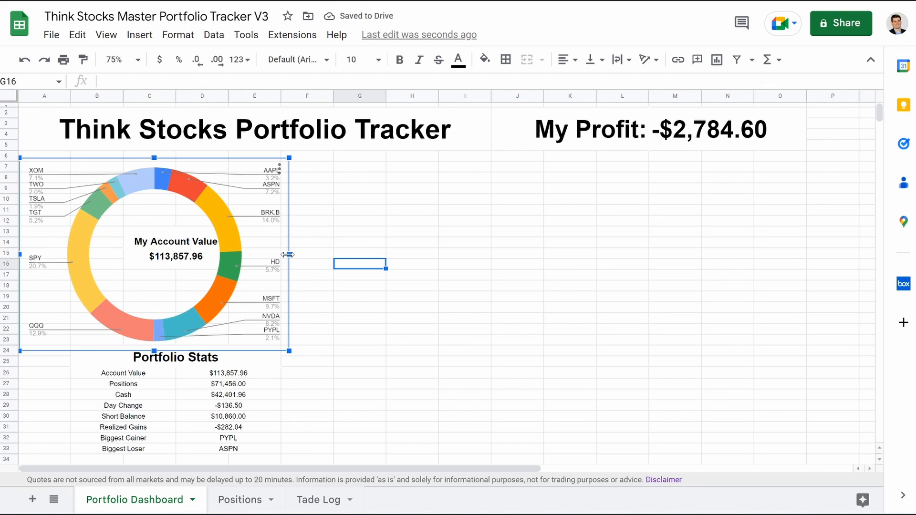
drag(202, 263, 222, 261)
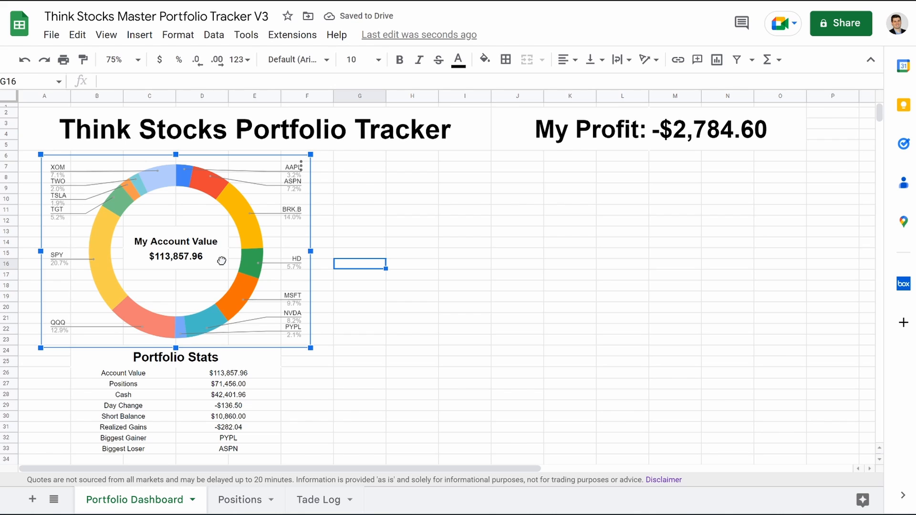
click(391, 353)
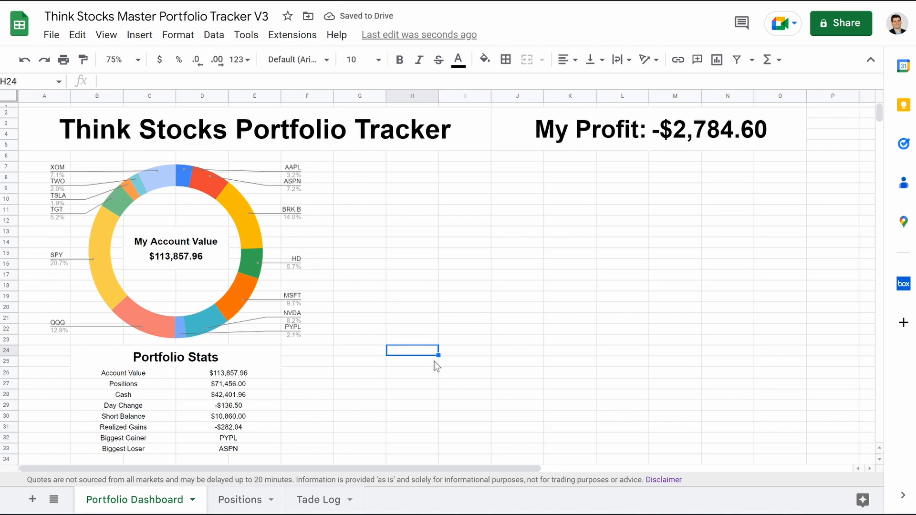
Delete the original doughnut chart from the Positions sheet.
click(239, 500)
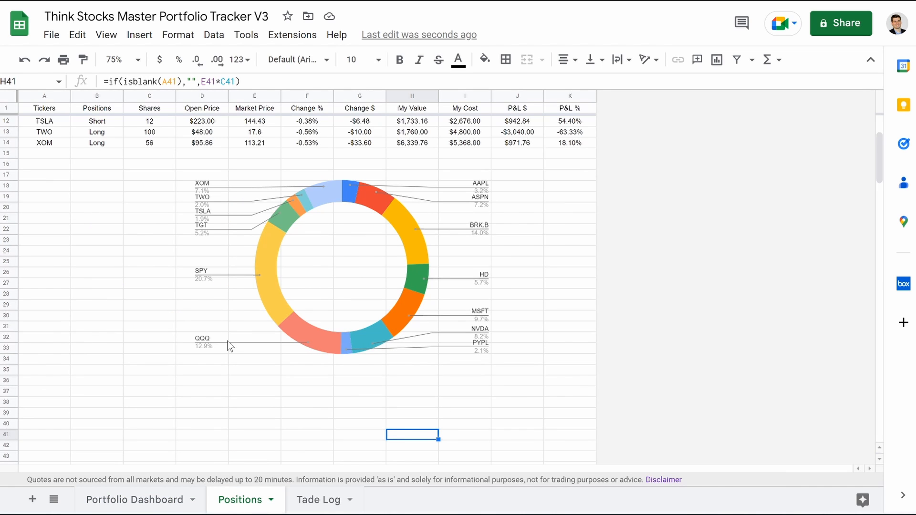
click(331, 279)
key(Delete)
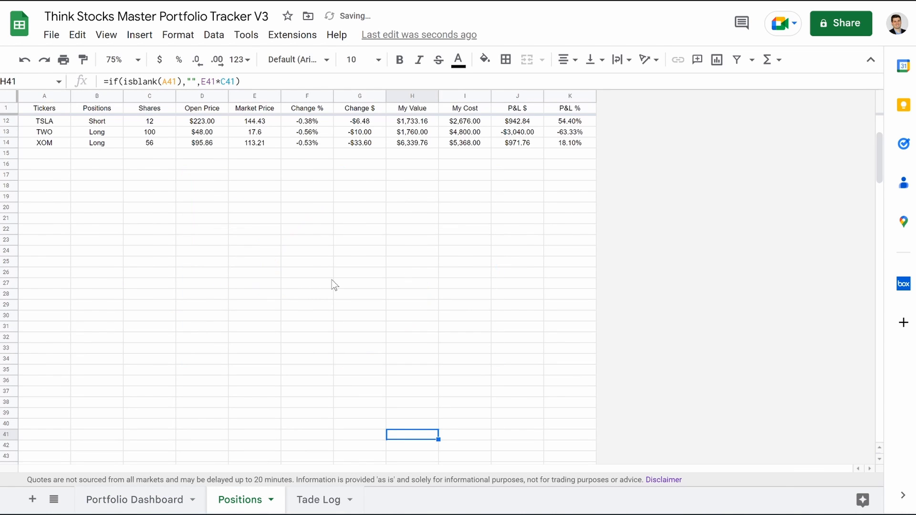
Insert a new chart on the Positions sheet and set its chart type to Stacked column chart.
scroll(334, 285, up, 3)
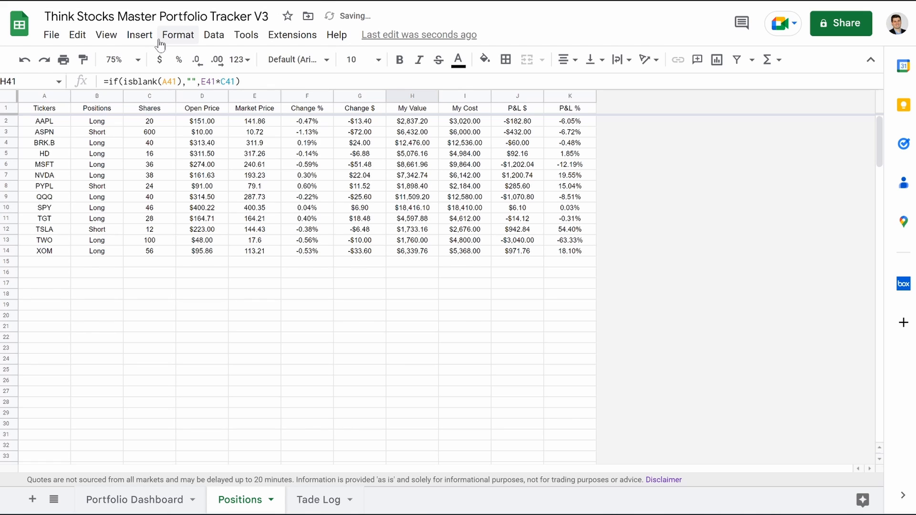
click(138, 35)
click(162, 164)
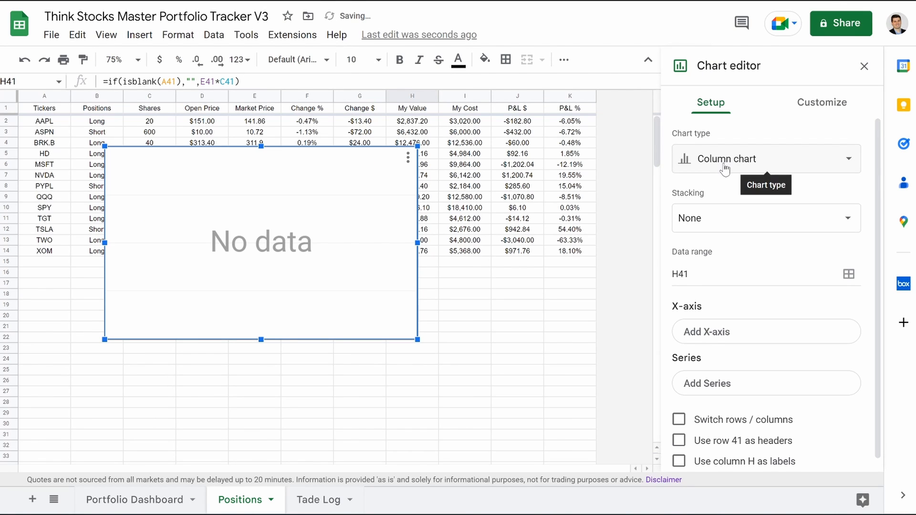
click(725, 169)
scroll(700, 334, down, 1)
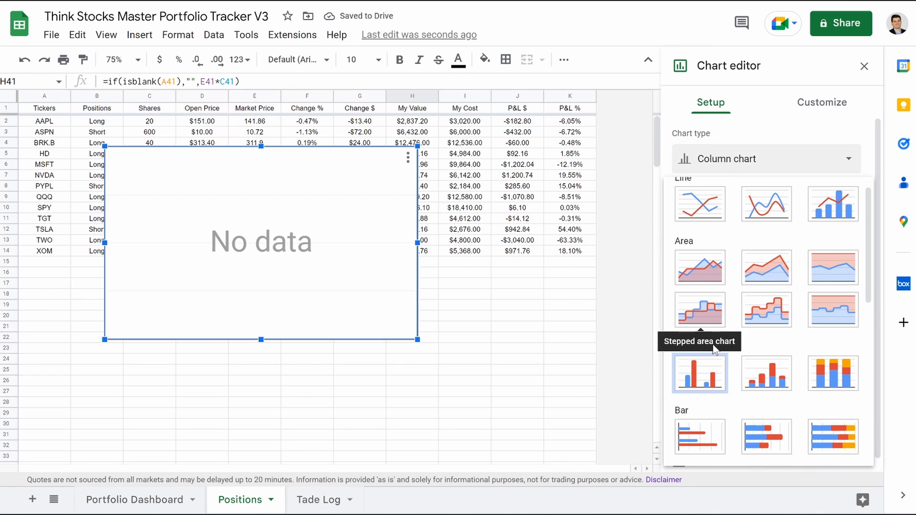
click(773, 379)
Set the stacked column chart's X-axis to the Tickers column, range Positions!A:A.
click(723, 384)
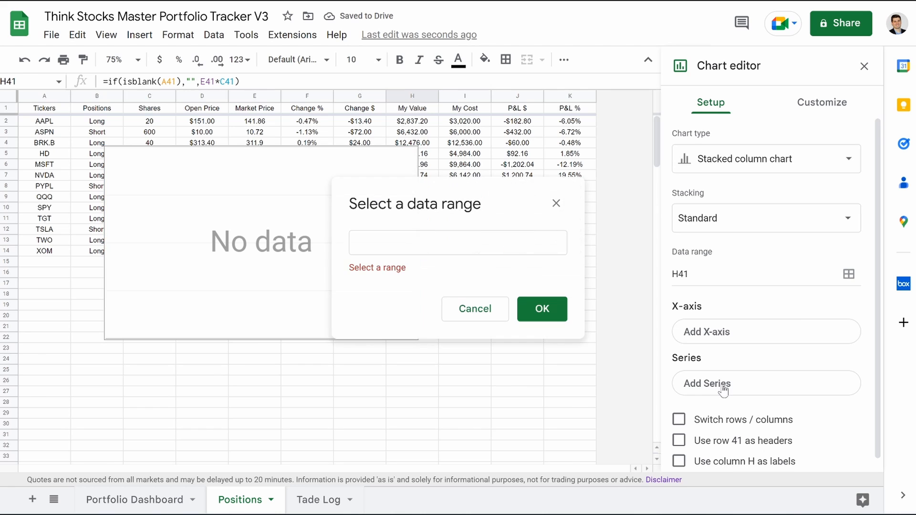
click(696, 333)
click(728, 332)
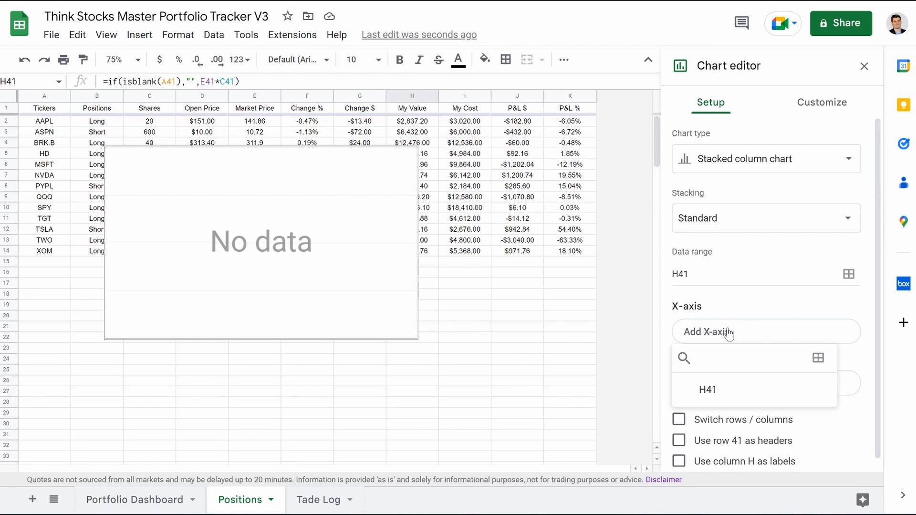
click(817, 359)
click(44, 95)
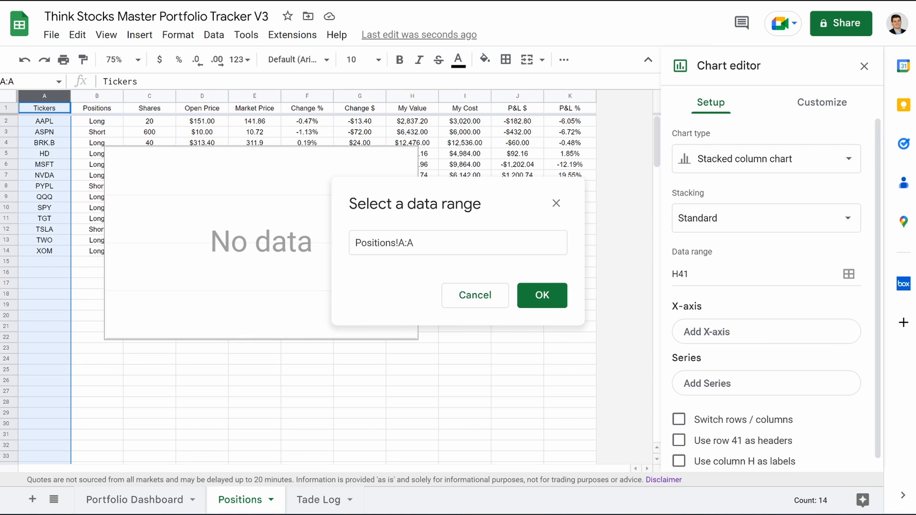
click(541, 294)
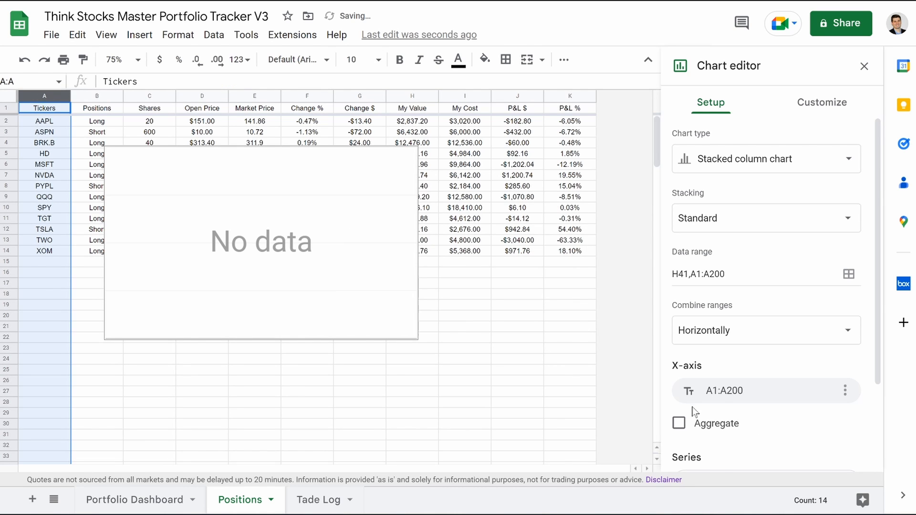
Add the My Cost column, range Positions!I:I, as a series of the stacked column chart.
scroll(692, 408, down, 2)
click(715, 382)
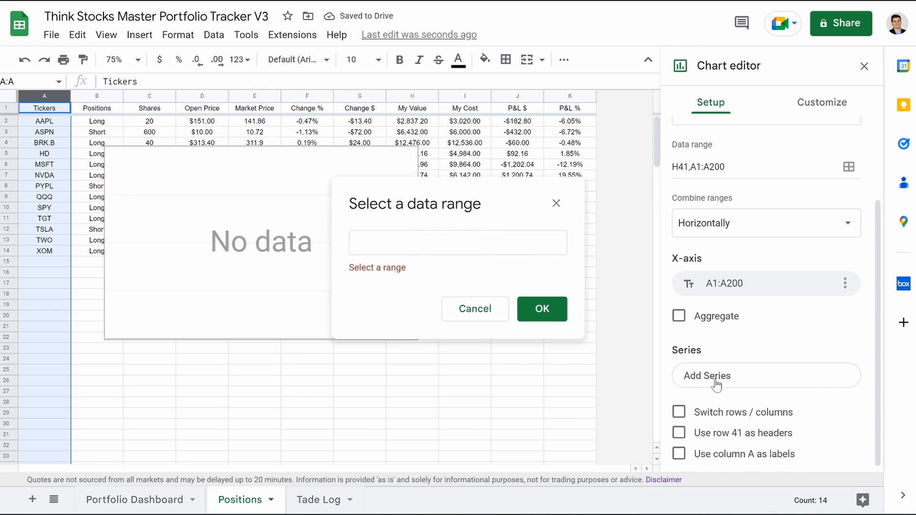
click(458, 243)
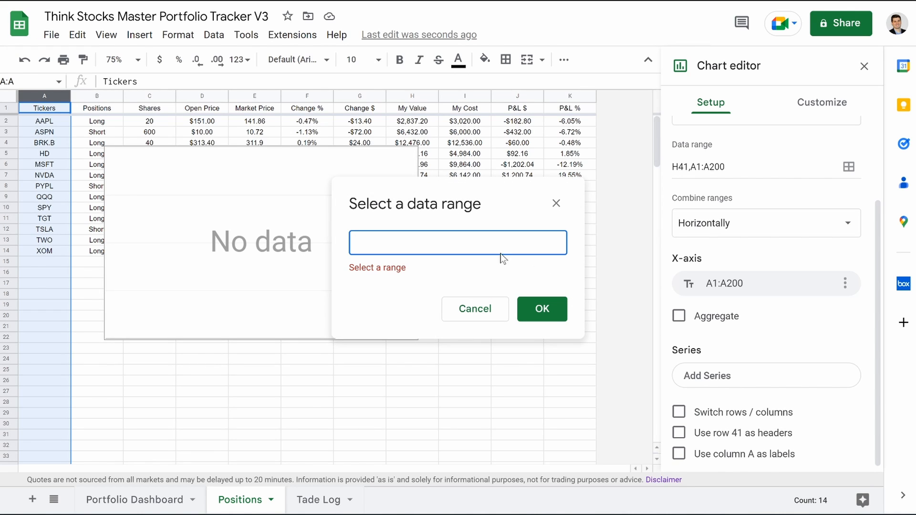
click(465, 96)
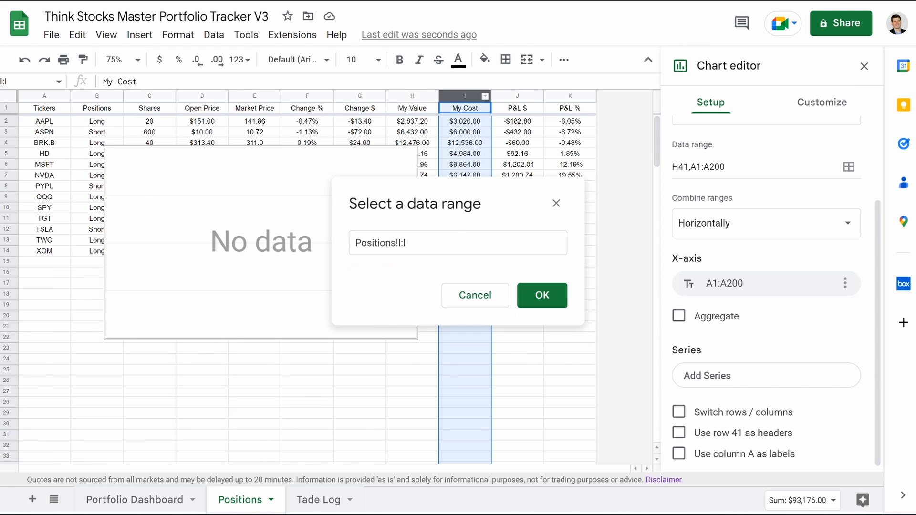
click(539, 305)
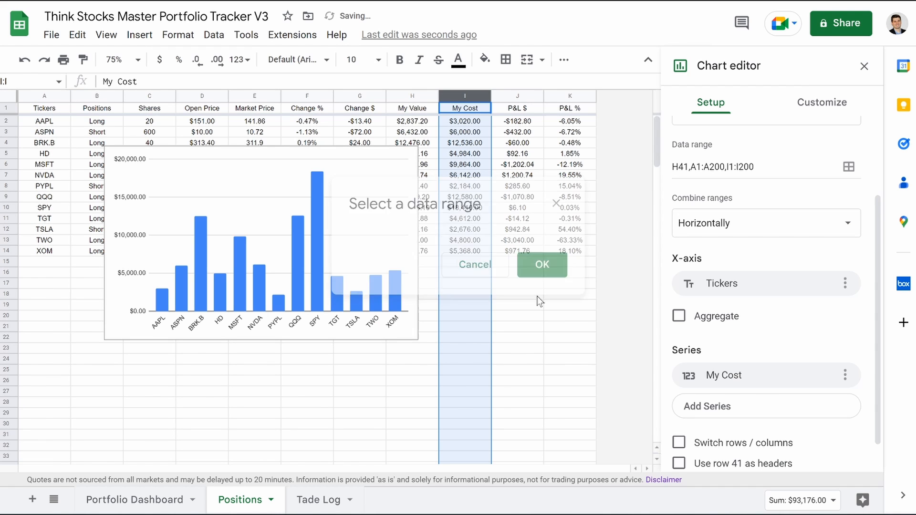
Add the P&L $ column J as a second series of the stacked column chart.
click(709, 409)
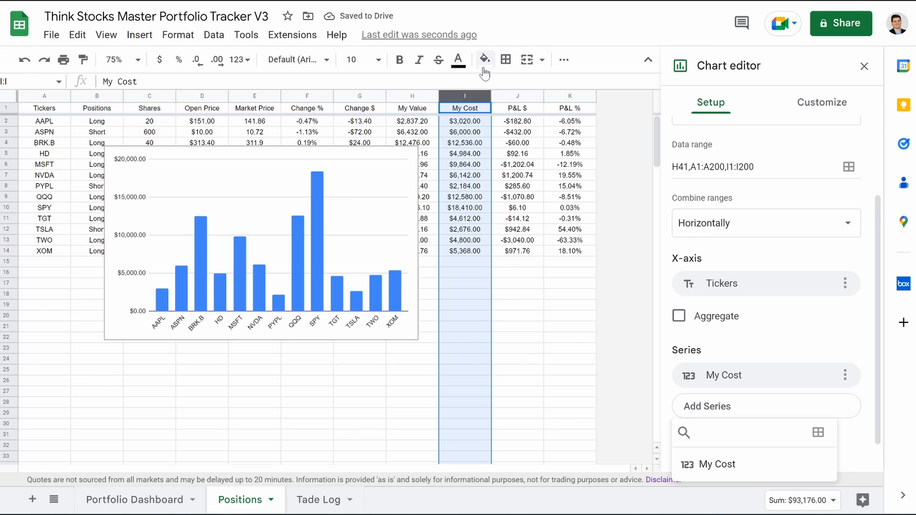
click(818, 433)
click(514, 98)
click(539, 294)
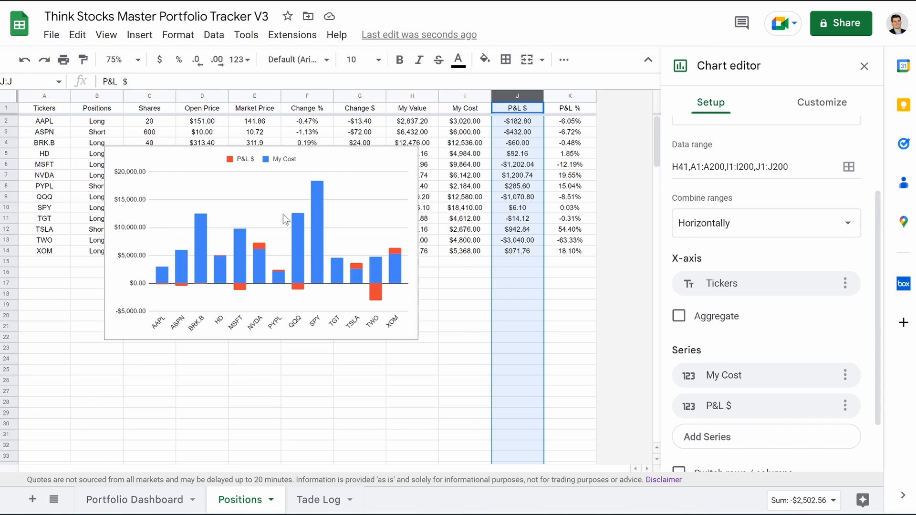
Set both the background color and the chart border color of the stacked column chart to None.
click(810, 106)
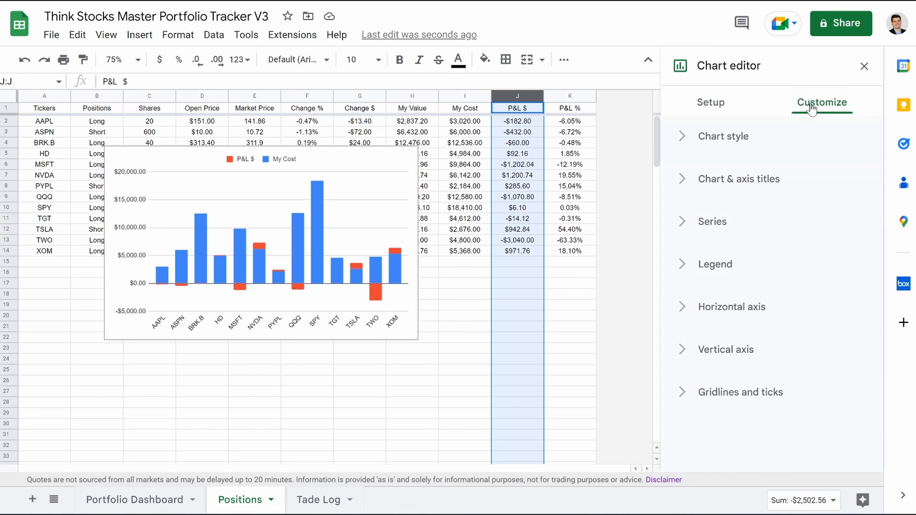
click(696, 138)
click(694, 193)
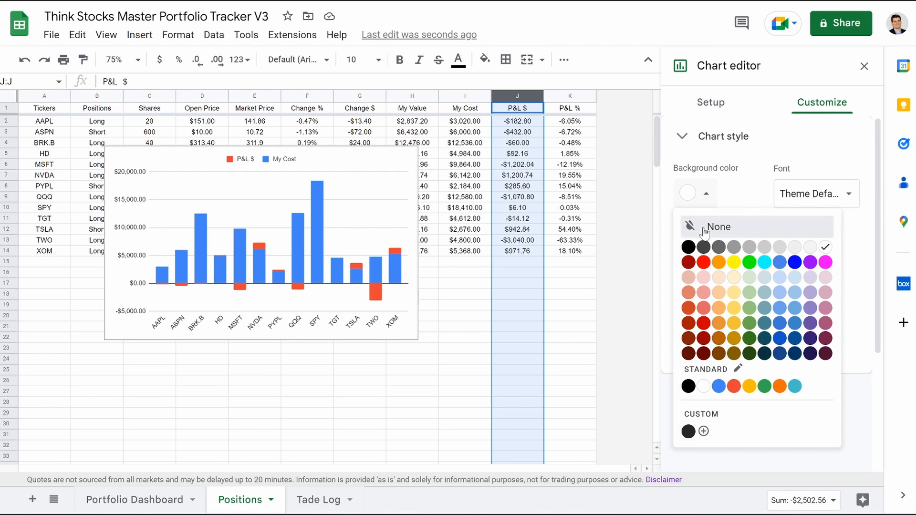
click(692, 224)
click(703, 251)
click(705, 286)
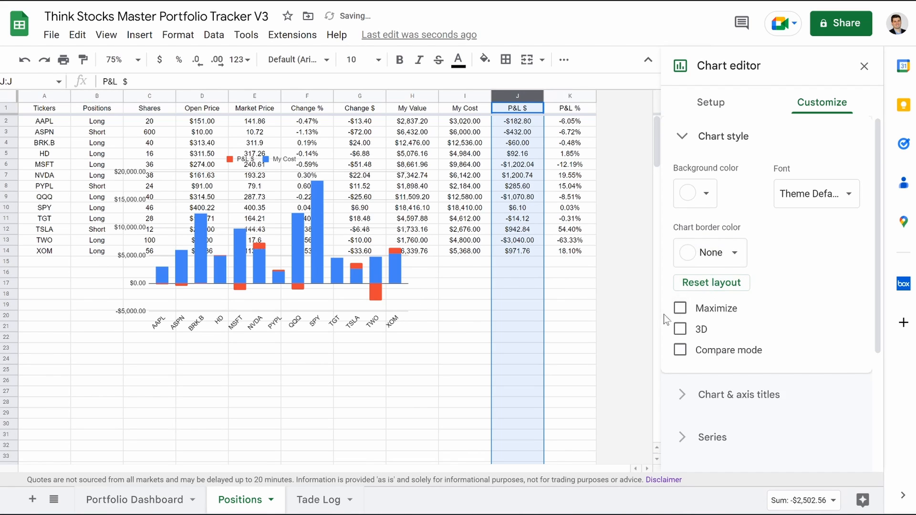
Copy the stacked column chart to the Portfolio Dashboard, place it beside the doughnut chart under My Profit and widen it to the end of column O.
click(296, 263)
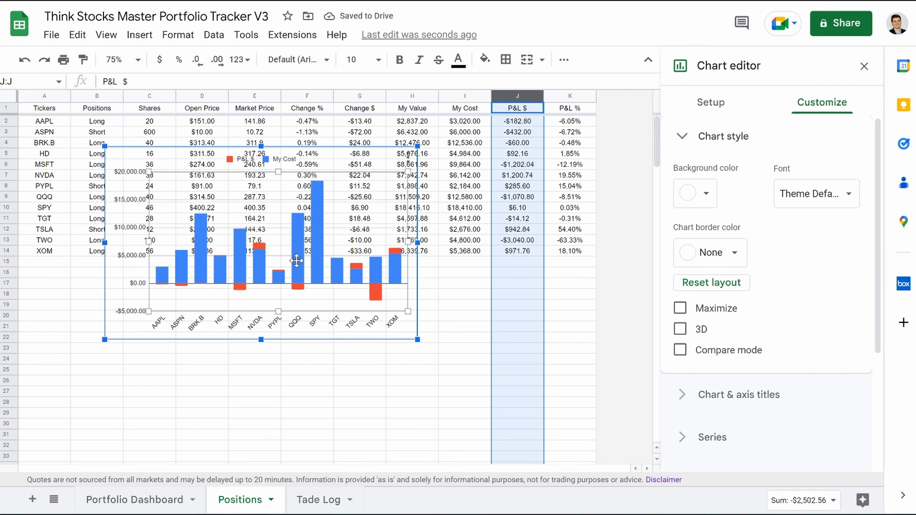
key(Escape)
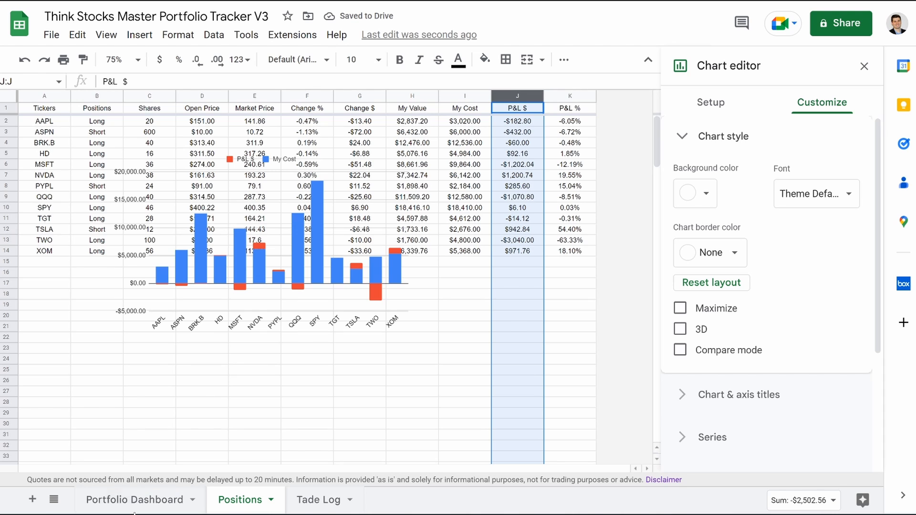
click(146, 501)
scroll(391, 396, down, 3)
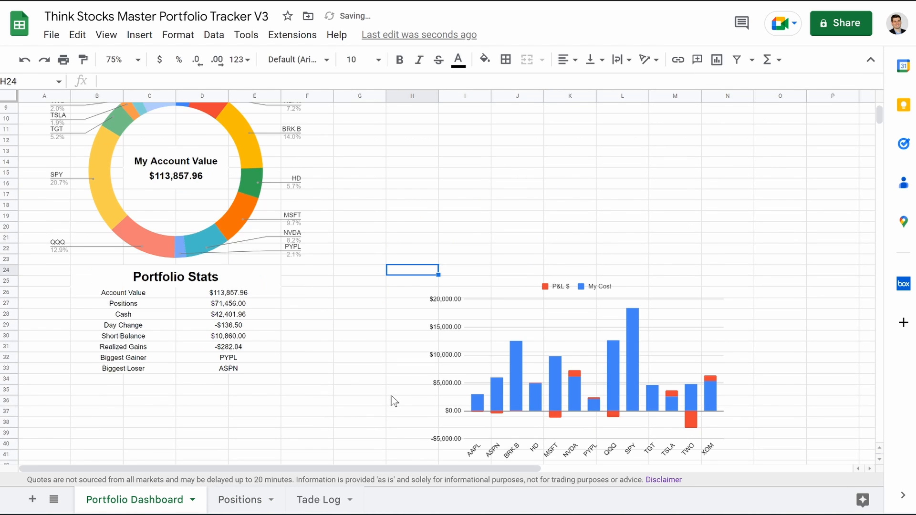
scroll(493, 310, up, 3)
drag(526, 427, 456, 241)
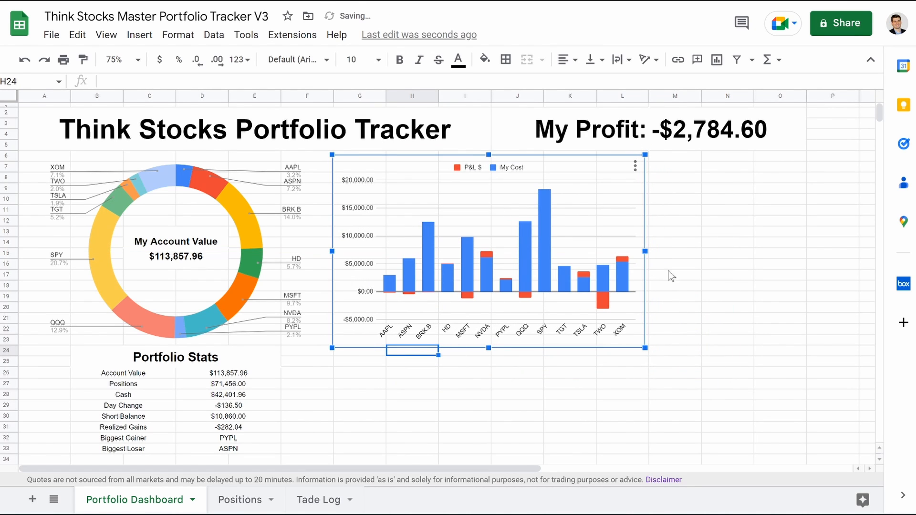
drag(644, 251, 806, 251)
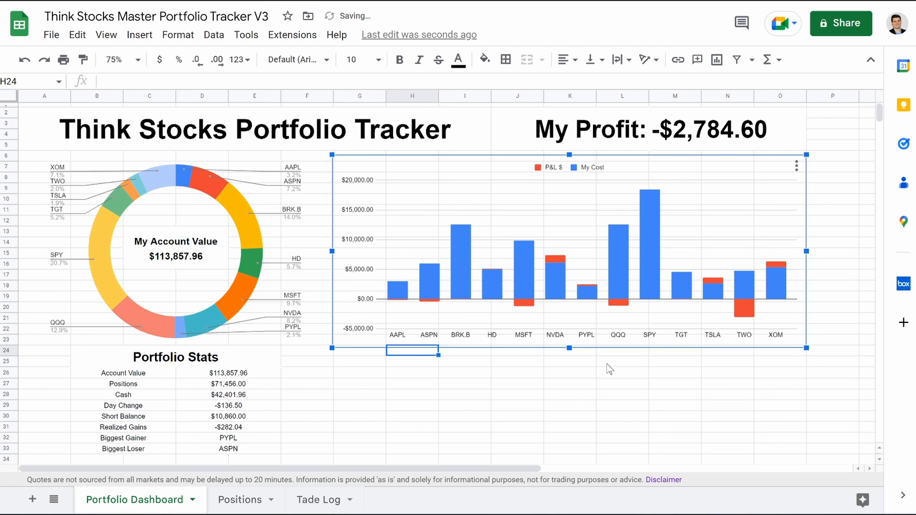
Delete the empty columns P through Z from the Portfolio Dashboard sheet.
scroll(609, 369, right, 4)
click(637, 342)
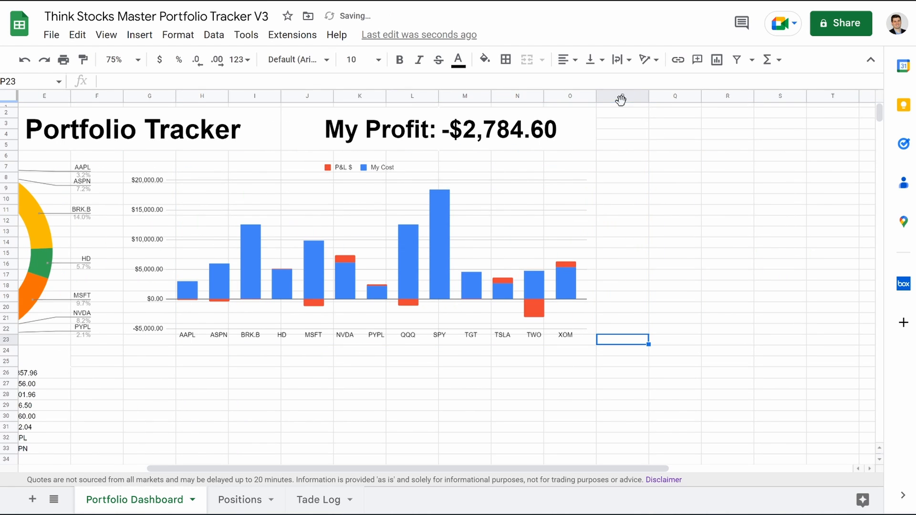
drag(621, 98, 891, 79)
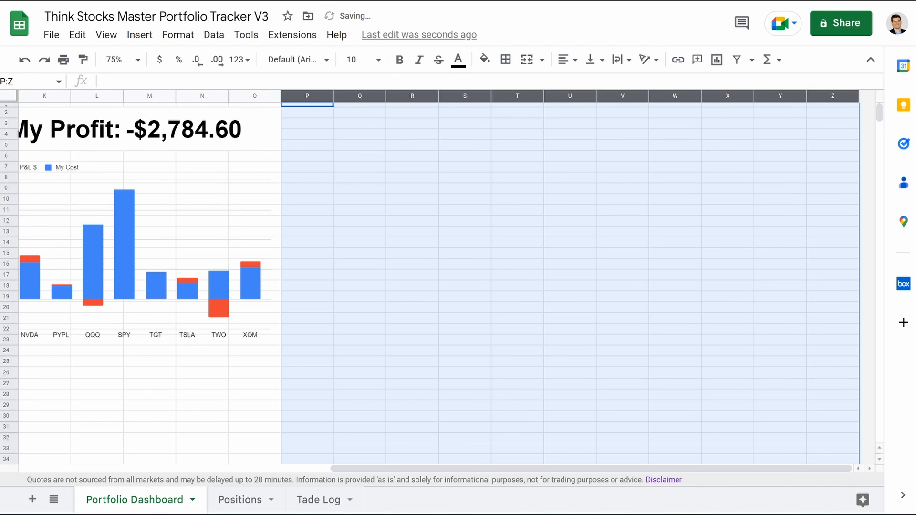
right_click(823, 96)
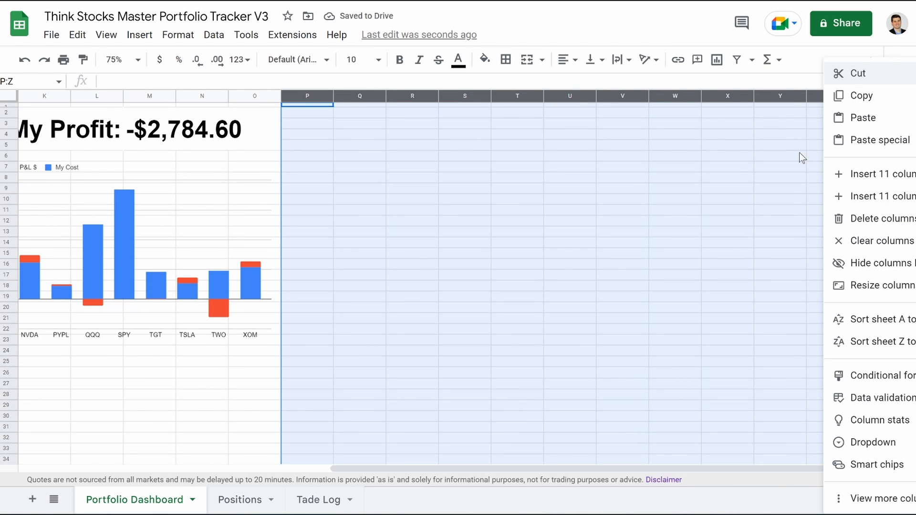
click(853, 219)
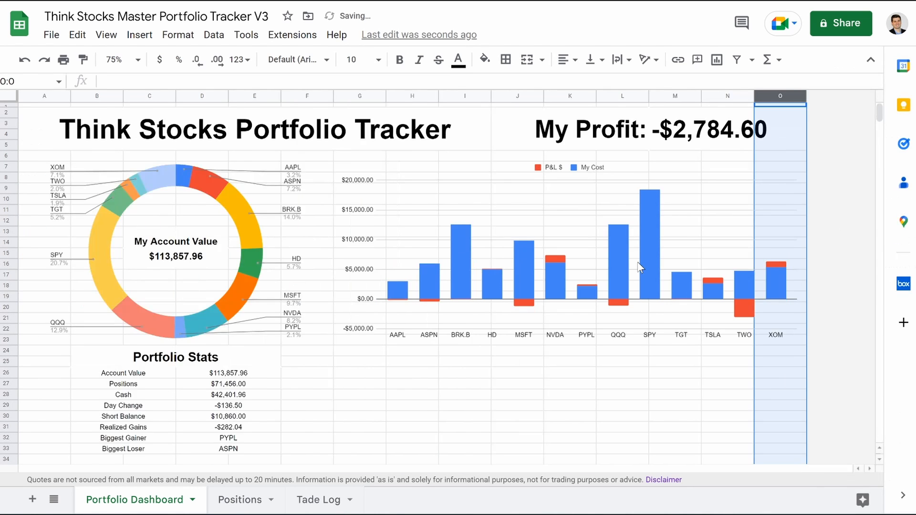
click(653, 376)
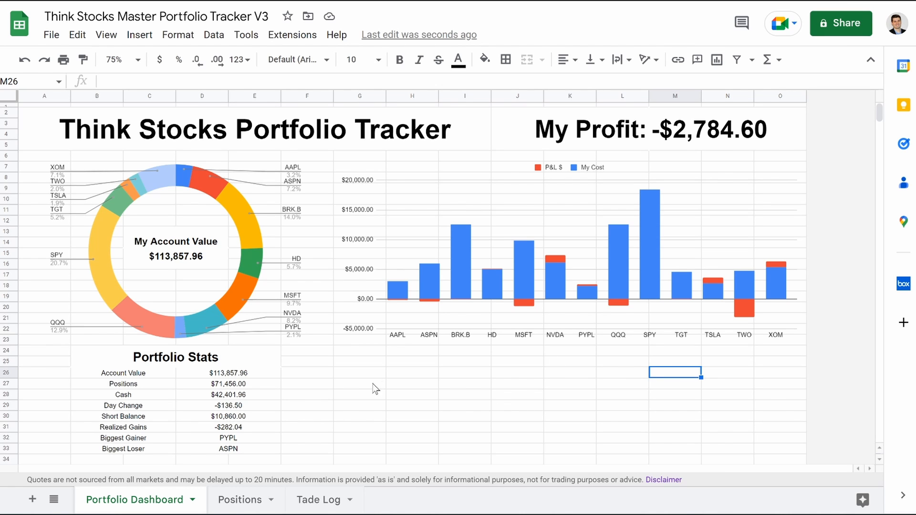
Delete the original stacked column chart from the Positions sheet.
click(234, 501)
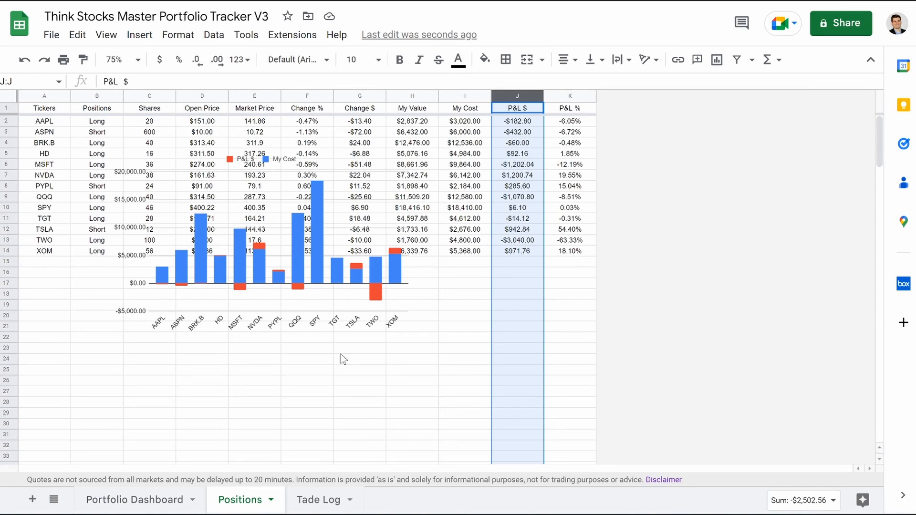
click(305, 303)
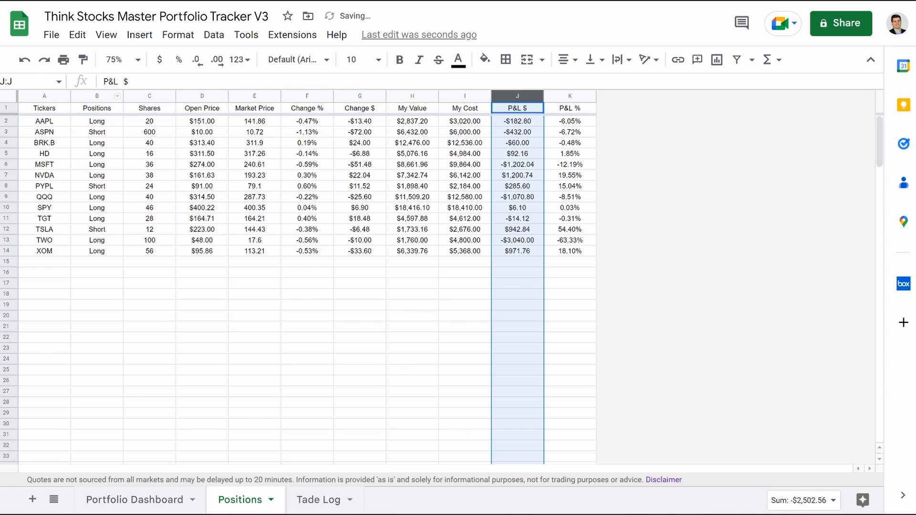
Insert a scatter chart of the P&L $ column on the Positions sheet and move it below the positions table.
click(138, 35)
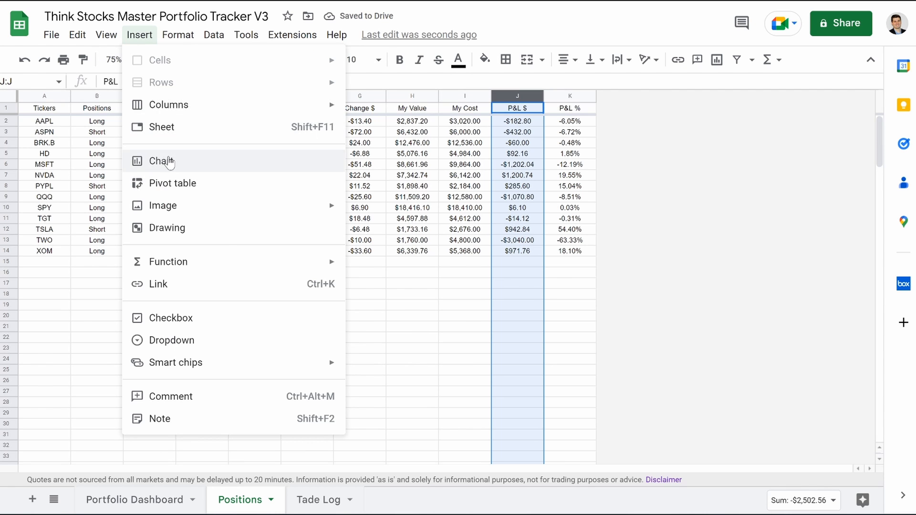
click(169, 162)
click(763, 158)
scroll(746, 339, down, 5)
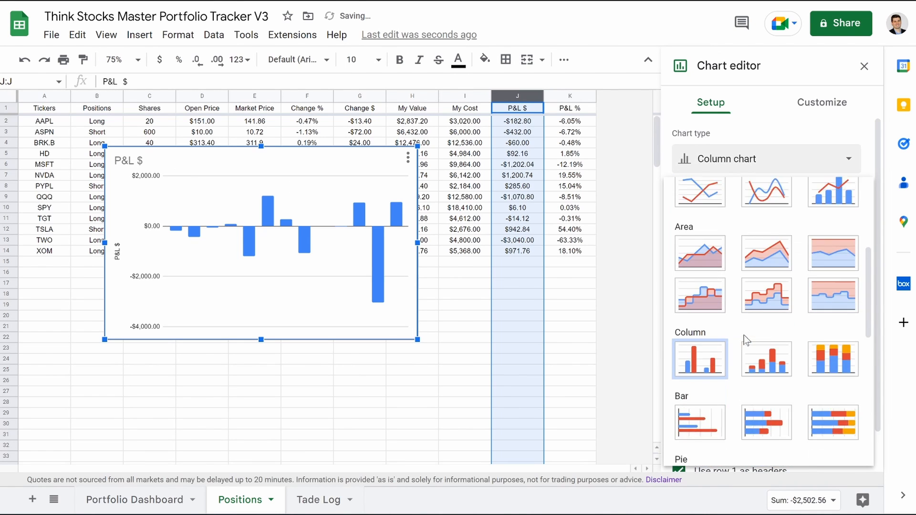
scroll(743, 336, down, 5)
click(700, 302)
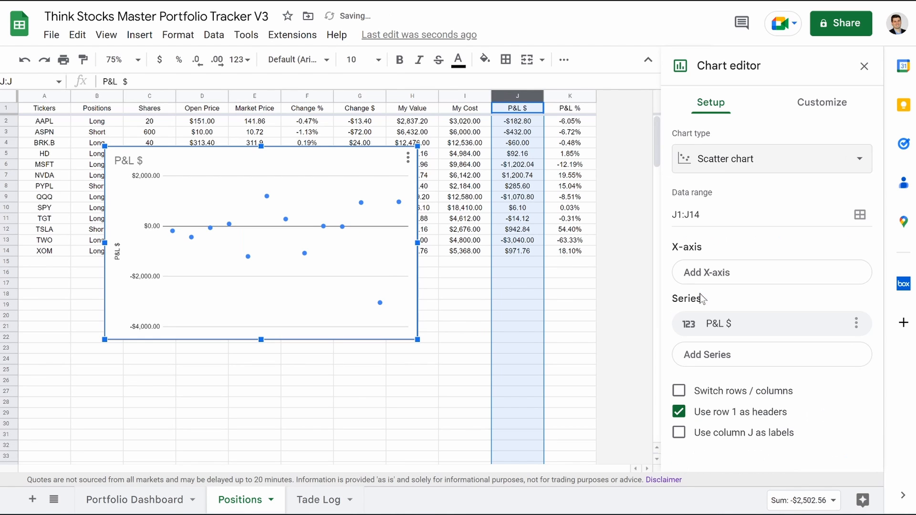
drag(248, 282, 231, 403)
Set the scatter chart's X-axis to the Tickers column, range Positions!A:A.
click(725, 276)
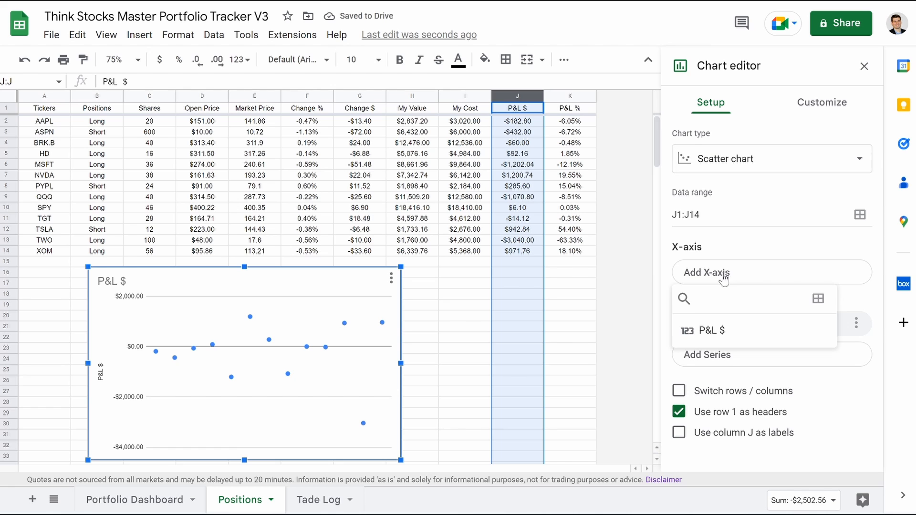
click(818, 299)
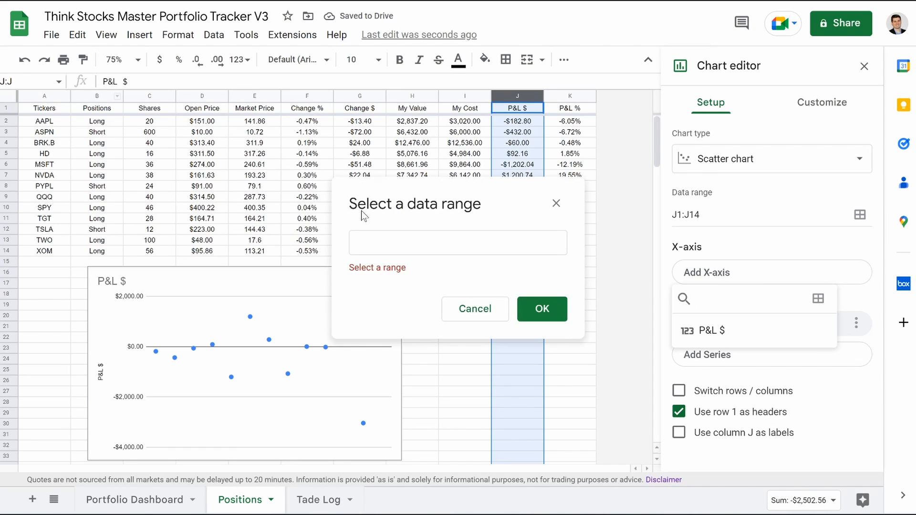
click(44, 97)
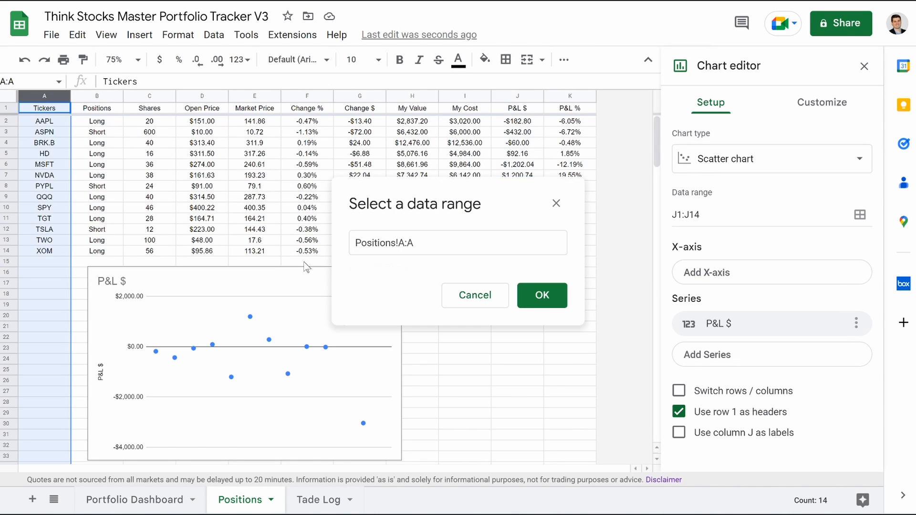
click(543, 296)
Replace the scatter chart's P&L $ series with the Change % column, column F of the Positions sheet.
scroll(718, 362, down, 2)
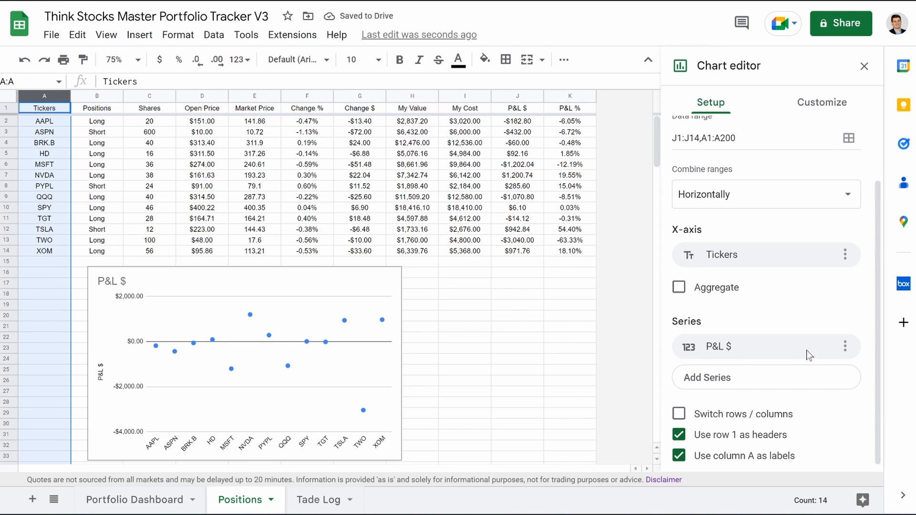
click(845, 347)
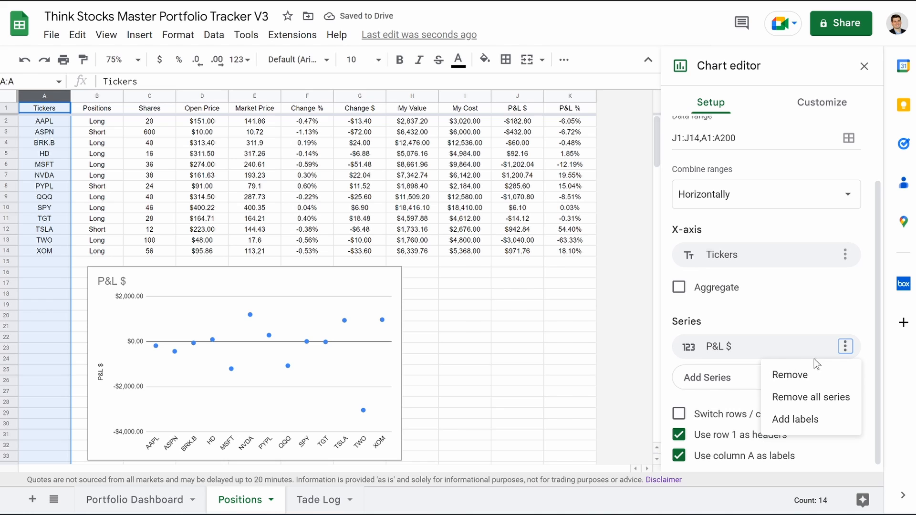
click(790, 375)
click(709, 384)
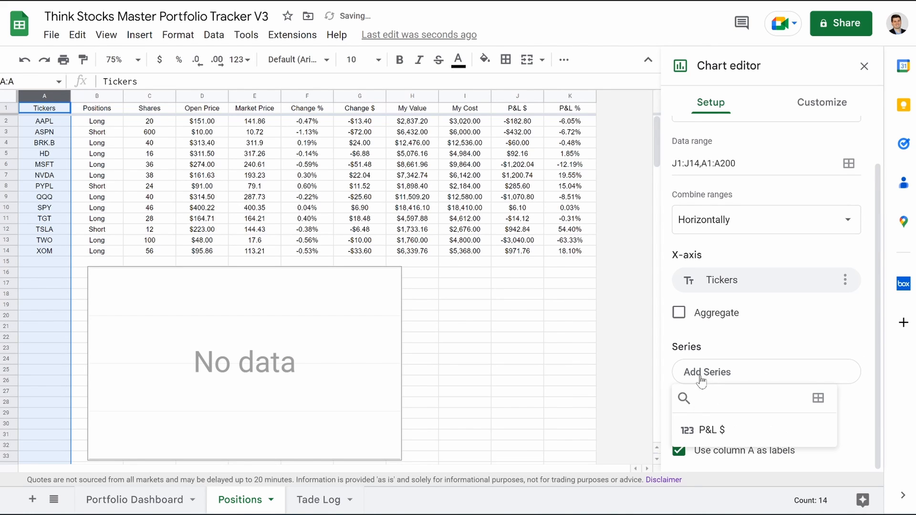
click(816, 396)
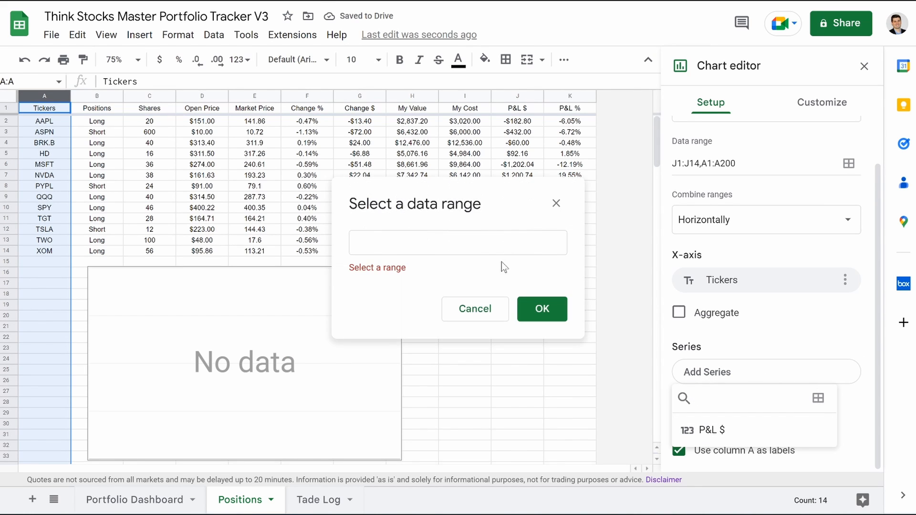
click(302, 96)
click(535, 303)
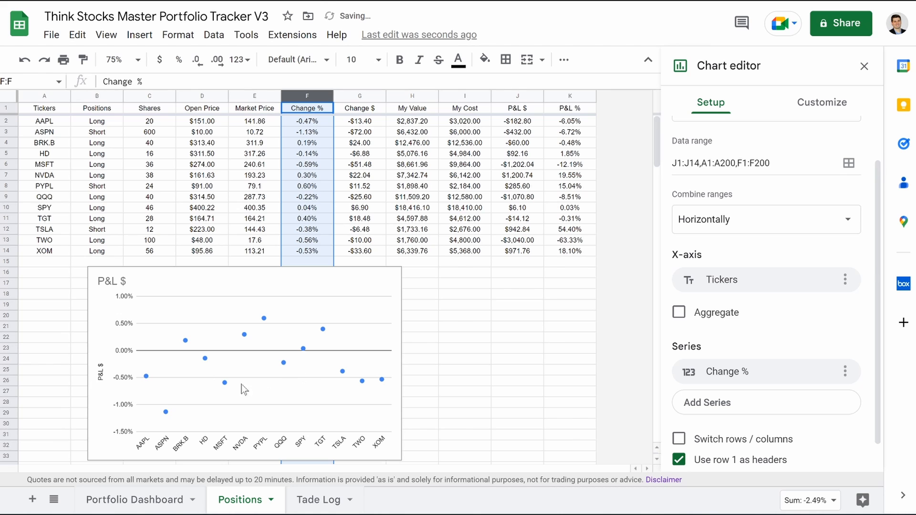
Cut the scatter chart from the Positions sheet and paste it into the Portfolio Dashboard sheet.
click(225, 354)
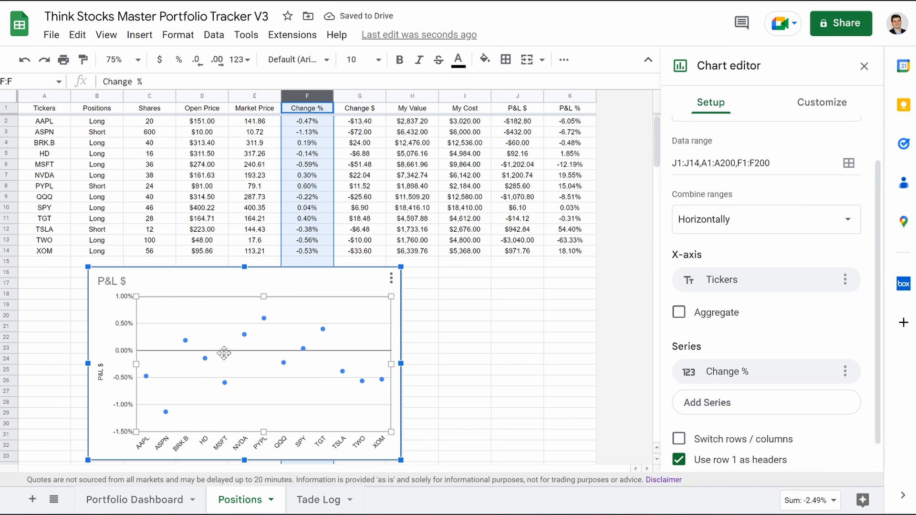
key(Delete)
click(153, 506)
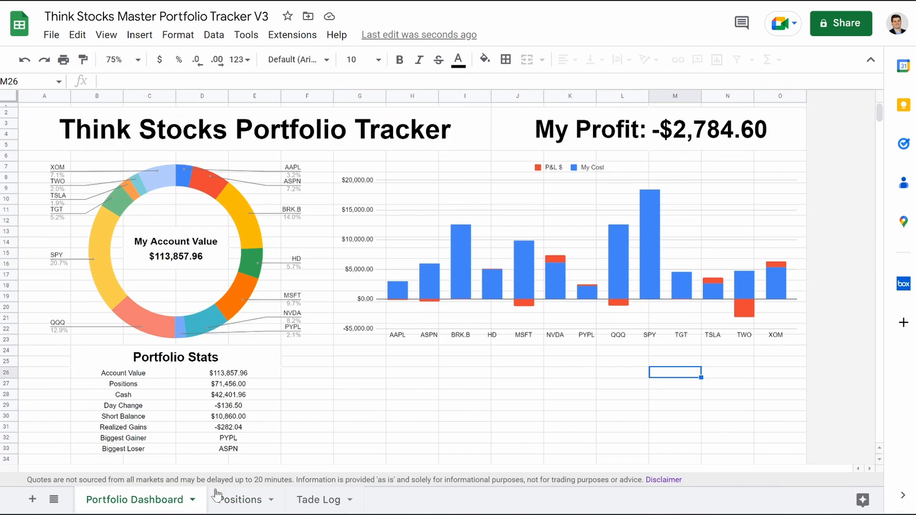
key(ctrl+v)
click(576, 402)
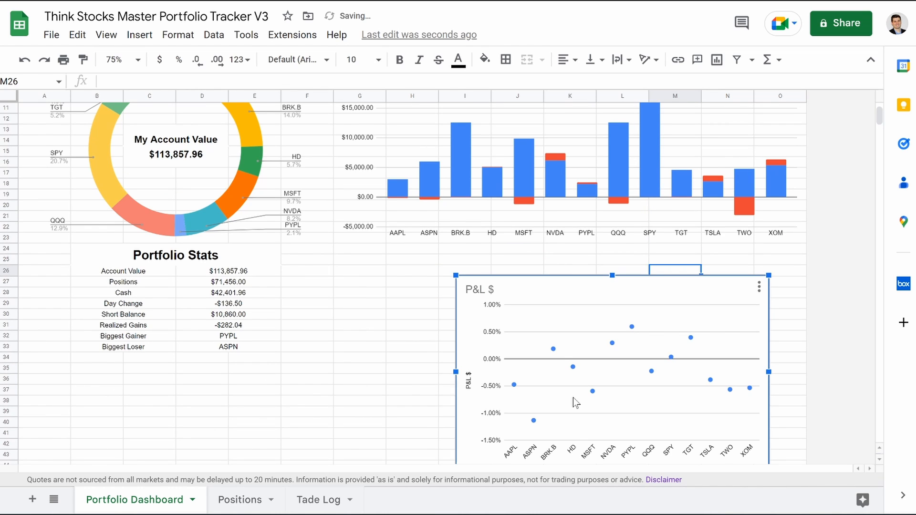
Set the pasted scatter chart's background color and chart border color to None.
double_click(532, 354)
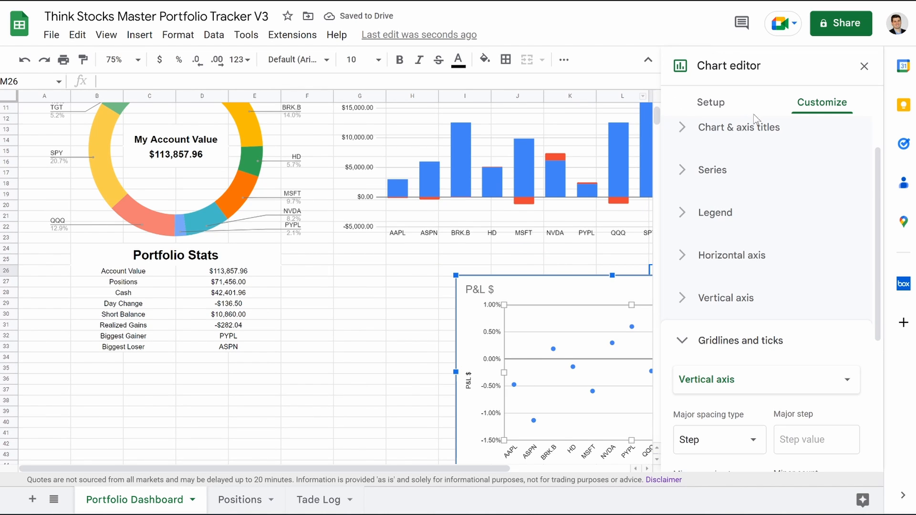
click(729, 127)
click(696, 138)
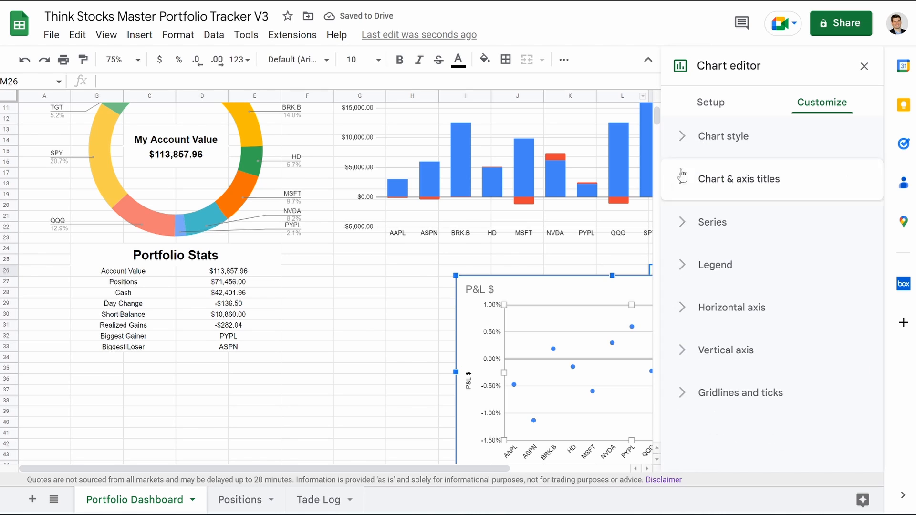
click(710, 101)
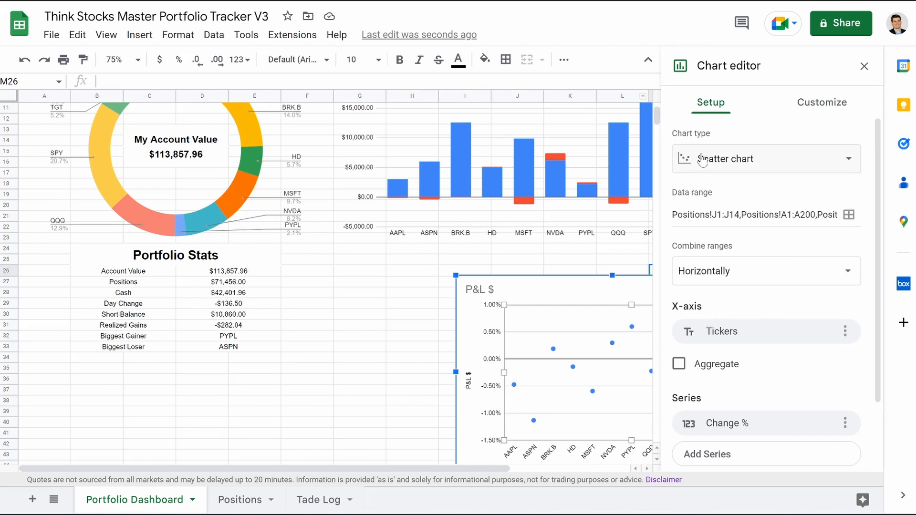
click(817, 101)
click(756, 143)
click(701, 193)
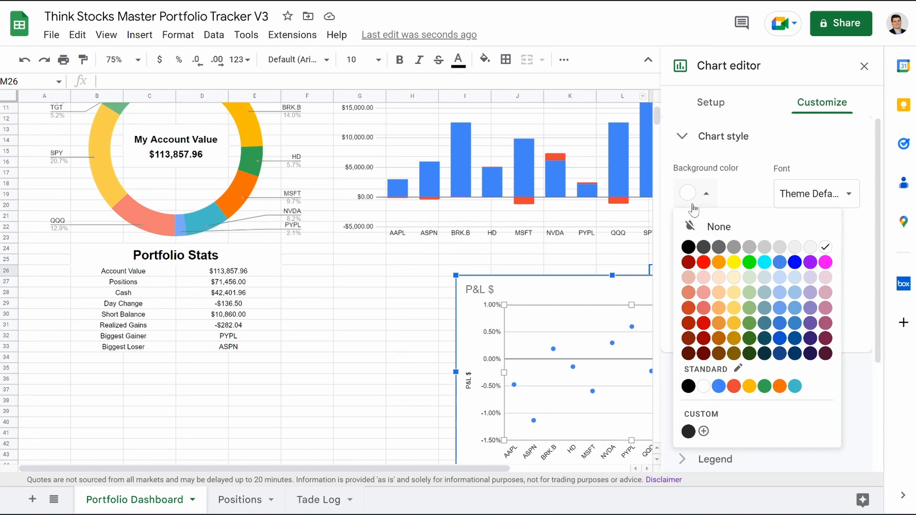
click(700, 237)
click(694, 252)
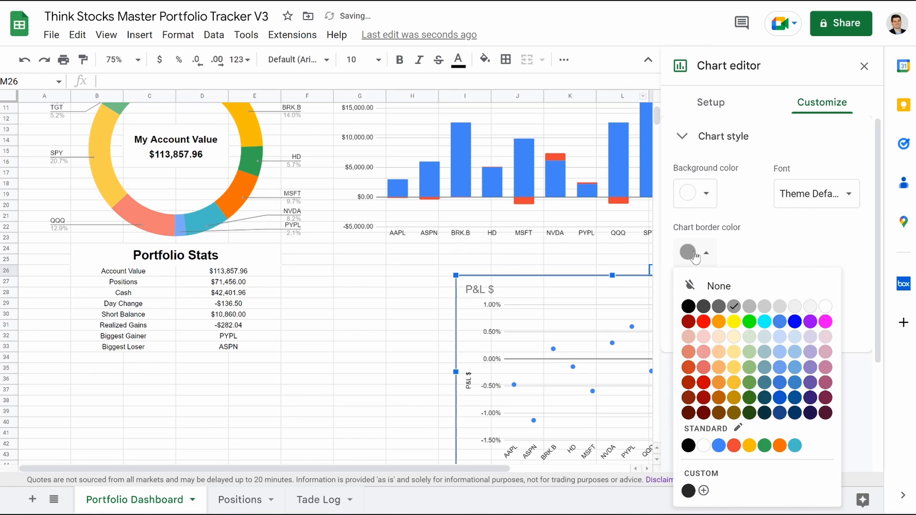
click(707, 286)
click(863, 66)
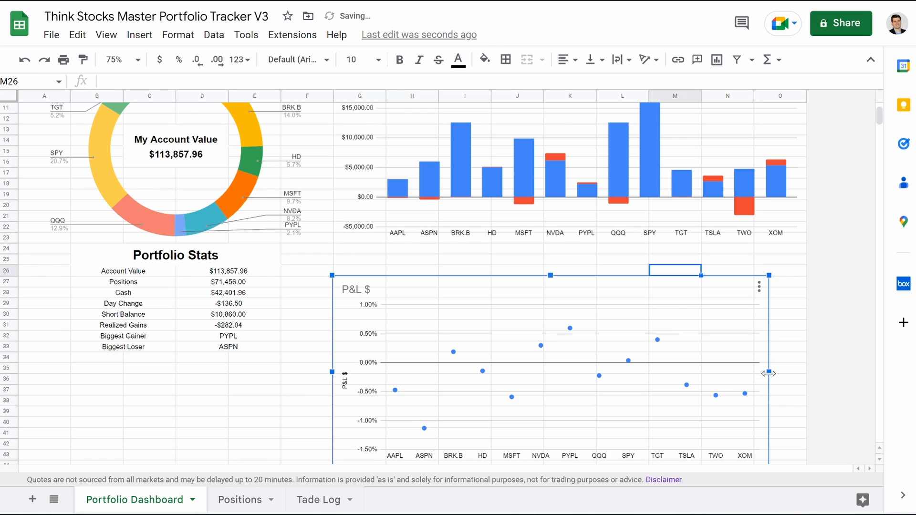
Fit the scatter chart directly under the column chart, spanning columns G to O and about rows 24 to 33.
drag(767, 373, 805, 372)
mouse_move(596, 354)
mouse_down()
mouse_move(593, 321)
mouse_move(589, 341)
mouse_up()
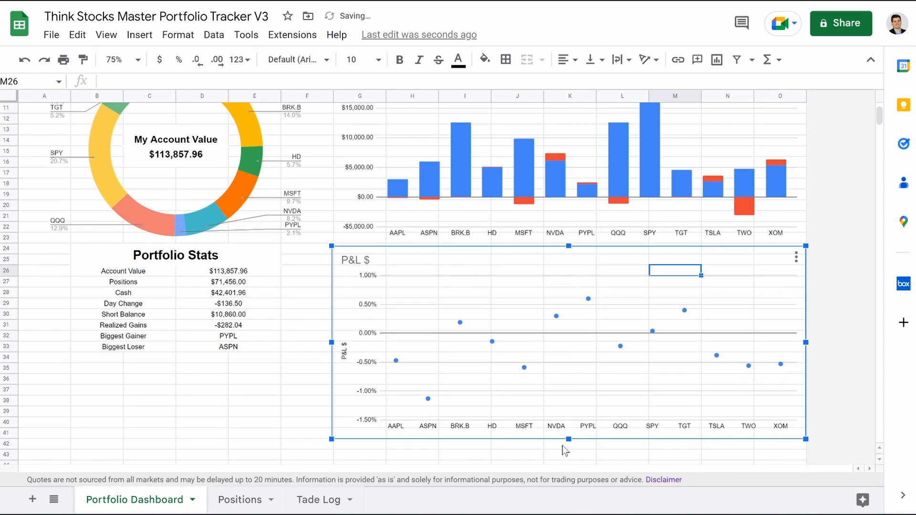
drag(568, 439, 553, 355)
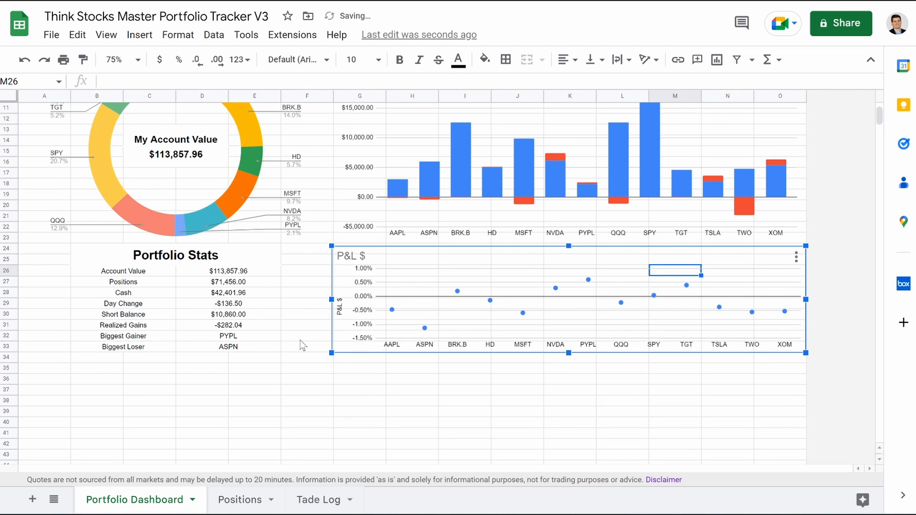
click(300, 340)
Hide the gridlines on the Portfolio Dashboard sheet.
scroll(300, 341, up, 3)
click(138, 34)
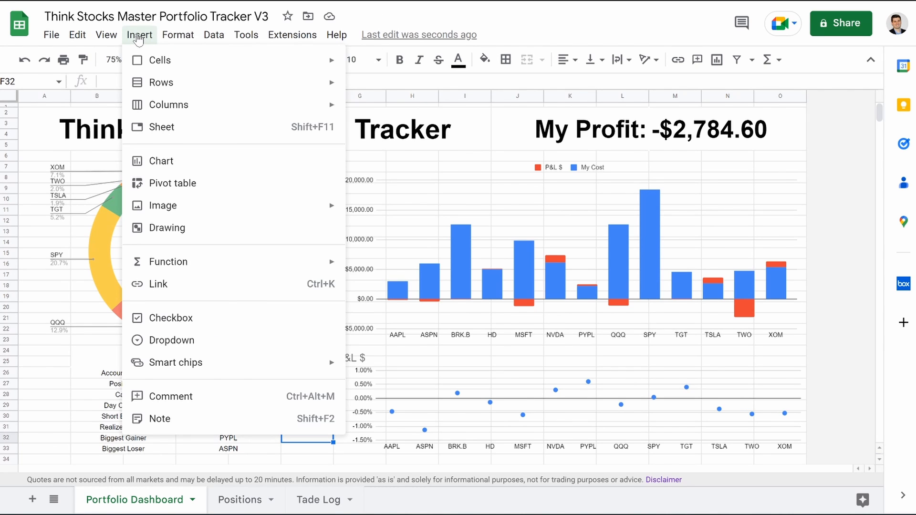
mouse_move(186, 38)
mouse_move(105, 35)
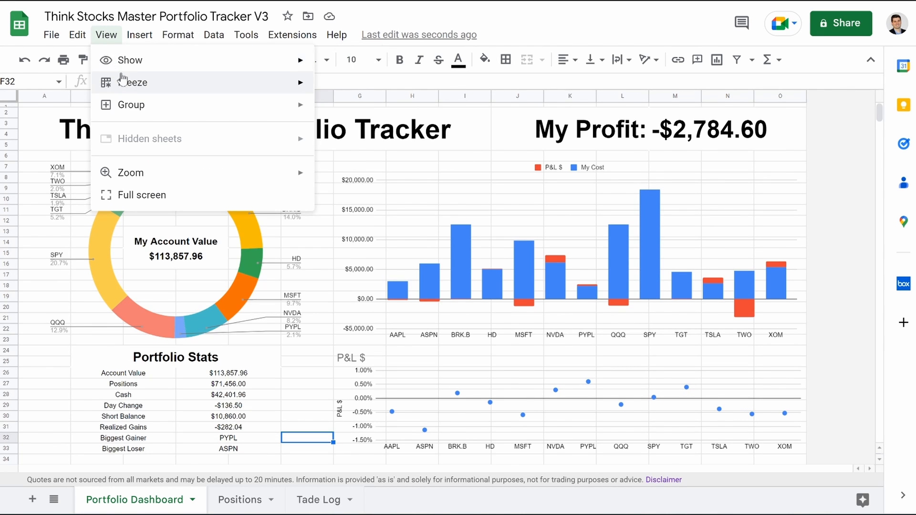
mouse_move(157, 69)
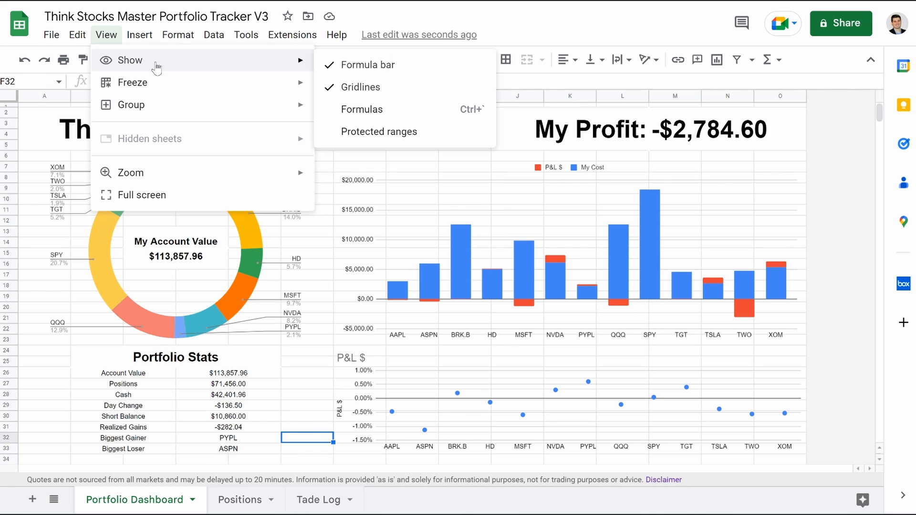
click(342, 87)
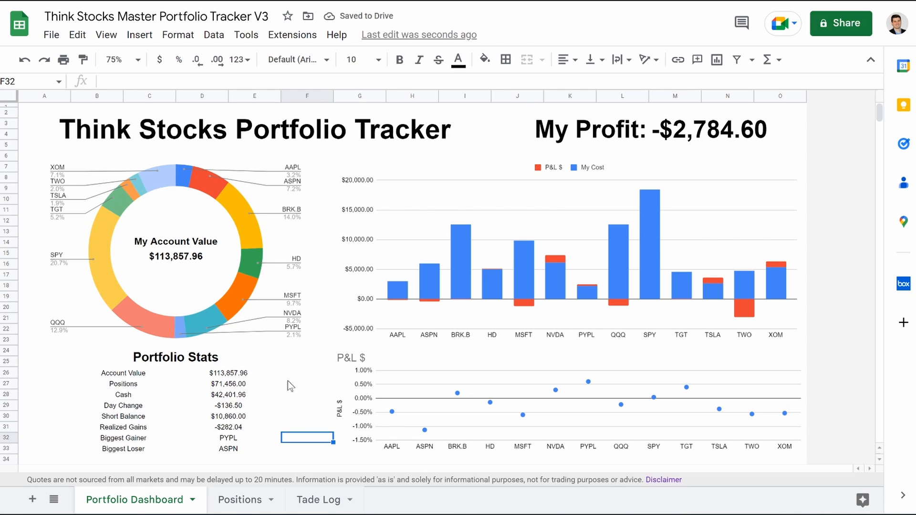
Set the text color of all cells on the Portfolio Dashboard sheet to white.
click(8, 98)
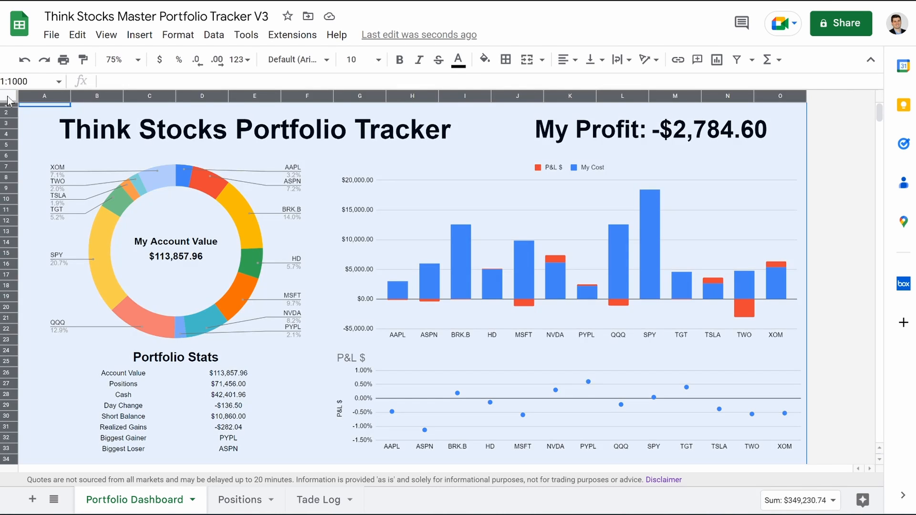
click(458, 60)
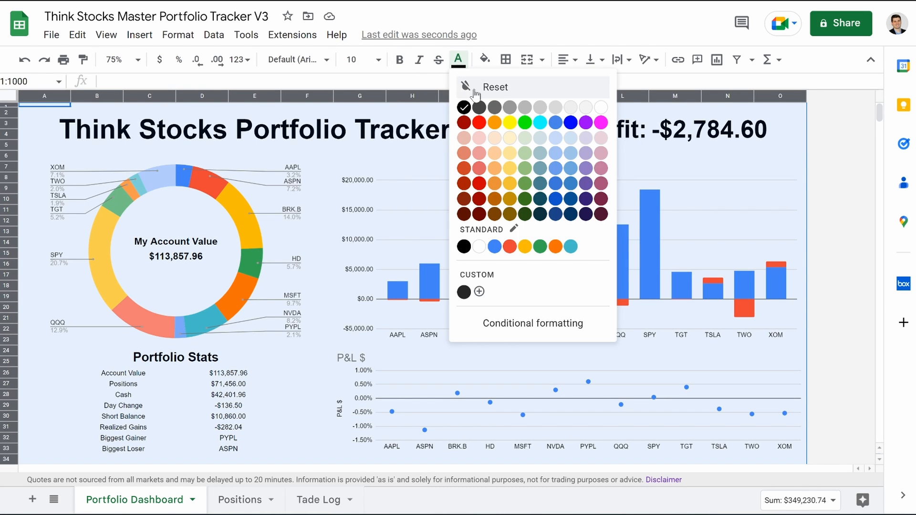
click(601, 108)
Fill all cells of the Portfolio Dashboard sheet with the custom dark grey #2d2d2d.
click(484, 59)
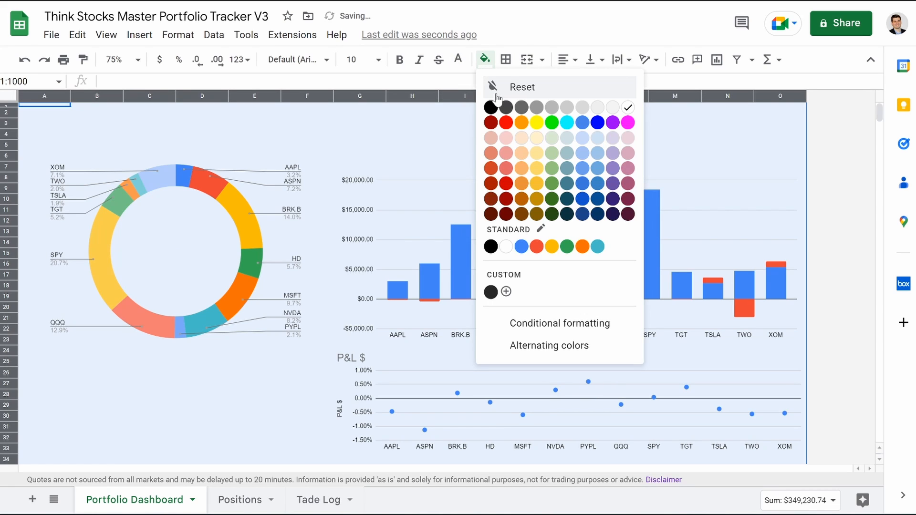
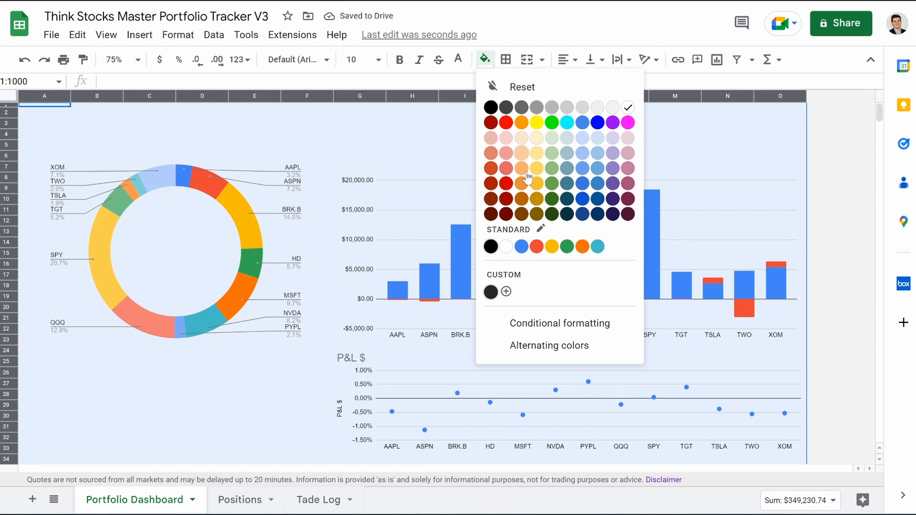
click(505, 291)
drag(395, 196, 347, 276)
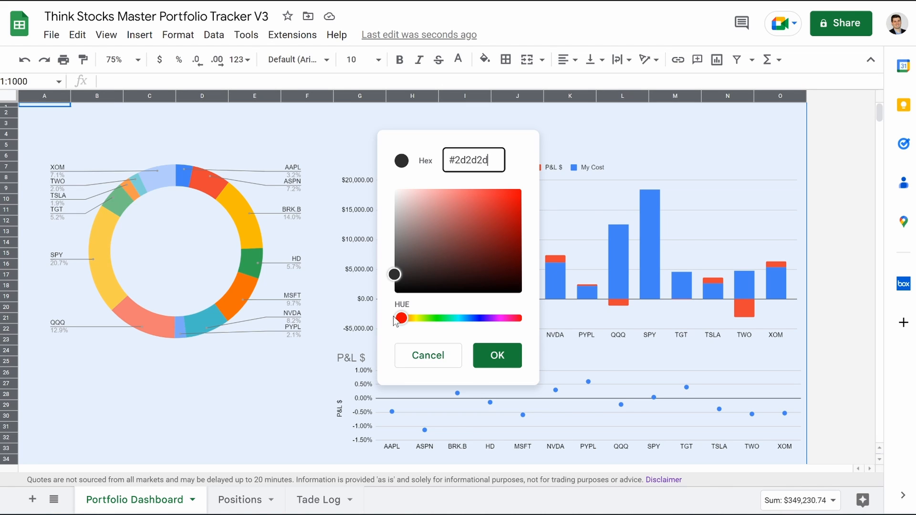
click(492, 354)
click(323, 394)
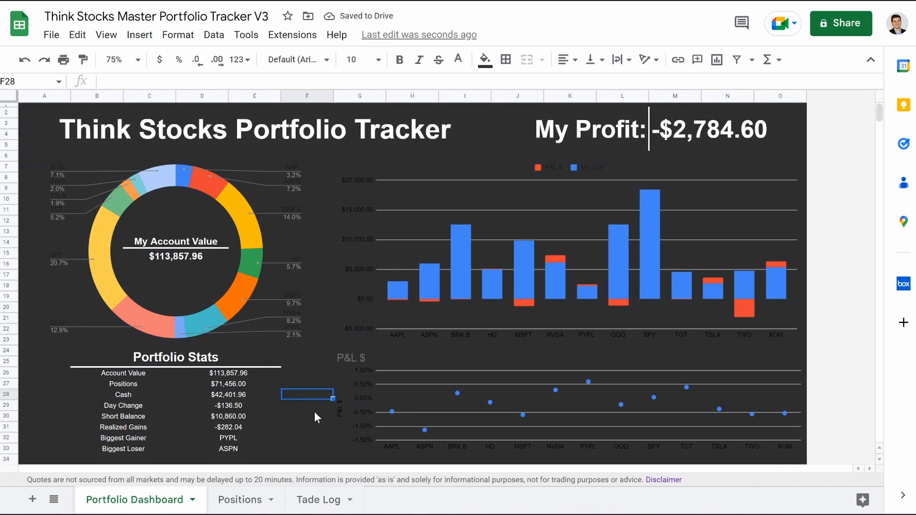
Fill the entire Portfolio Dashboard sheet with a custom near-black grey, slightly darker than #2d2d2d.
click(2, 97)
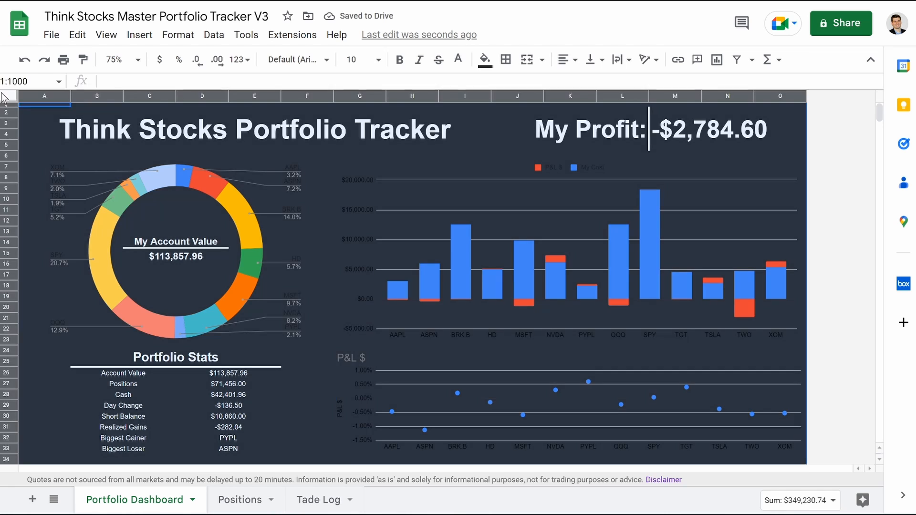
click(485, 59)
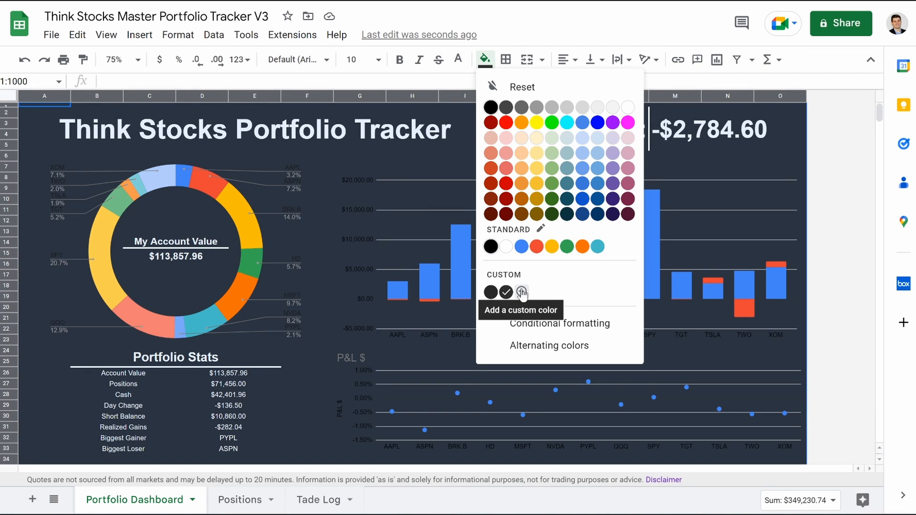
click(522, 291)
drag(392, 278, 393, 284)
click(503, 366)
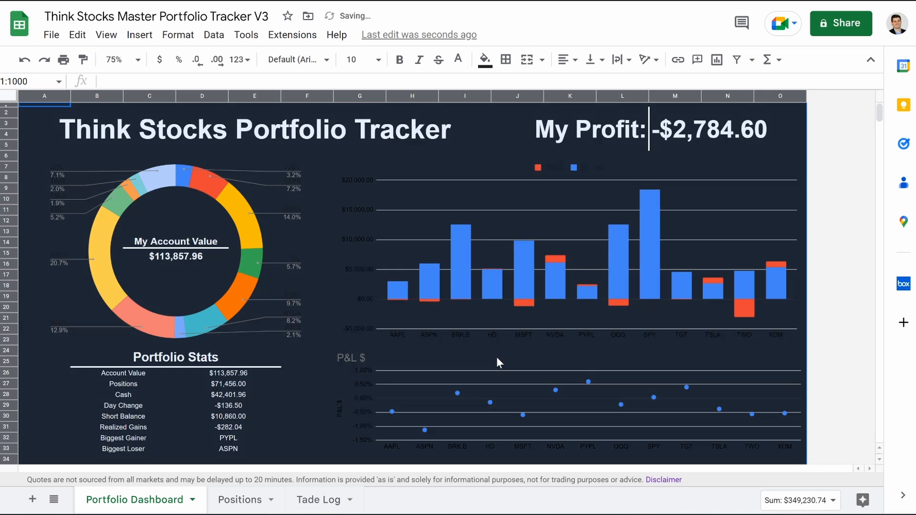
click(328, 405)
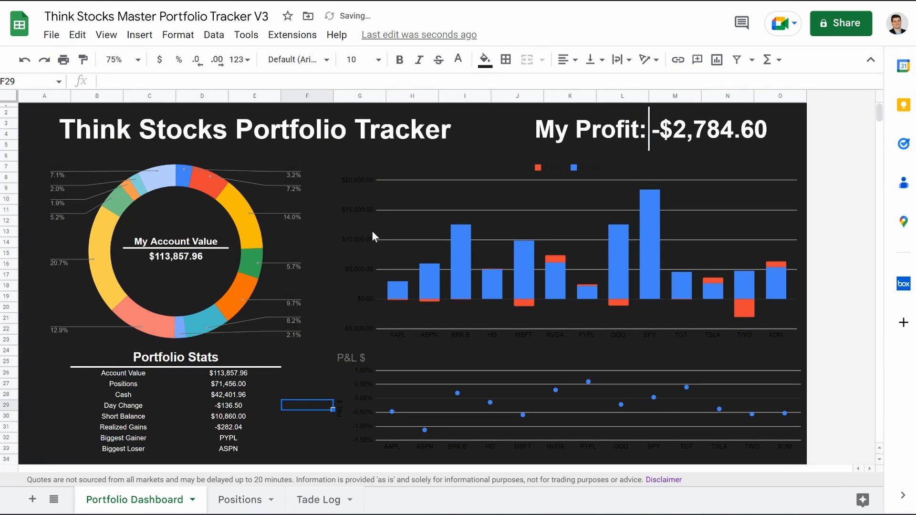
Set the label text color of the stacked column chart's vertical and horizontal axes to white.
double_click(356, 222)
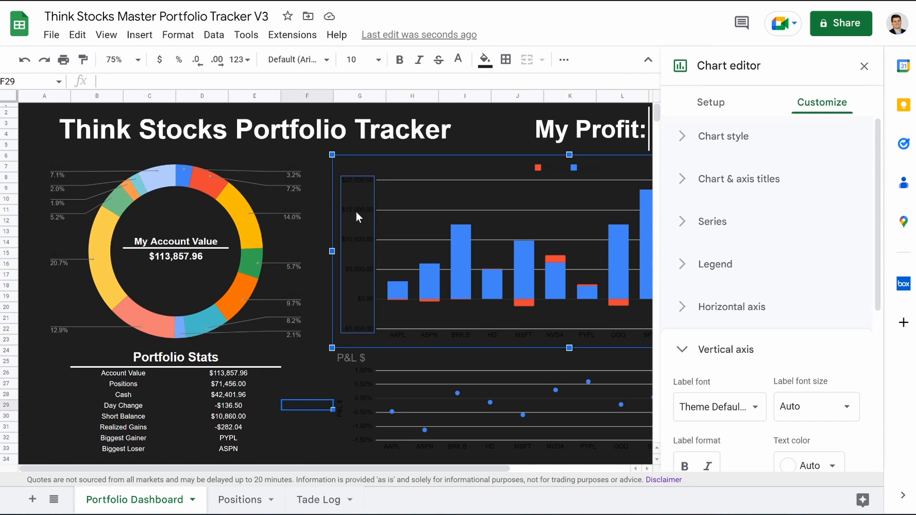
click(804, 252)
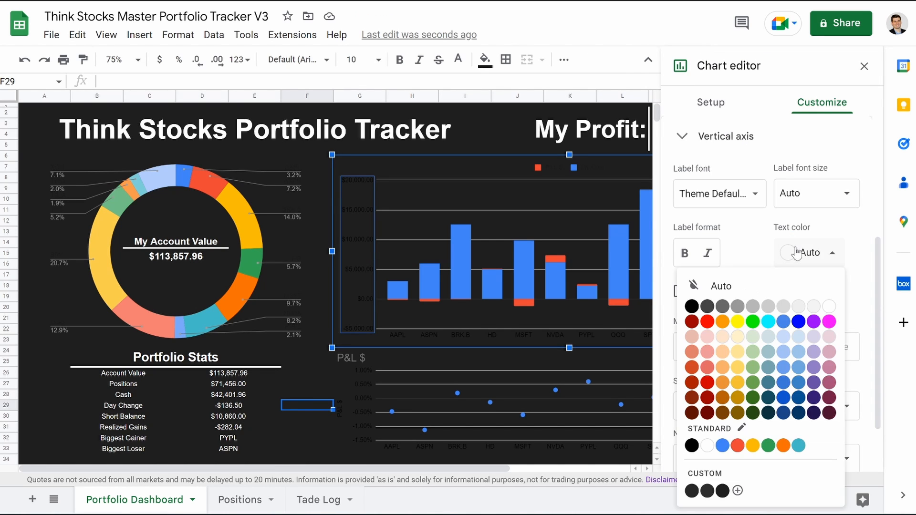
click(829, 306)
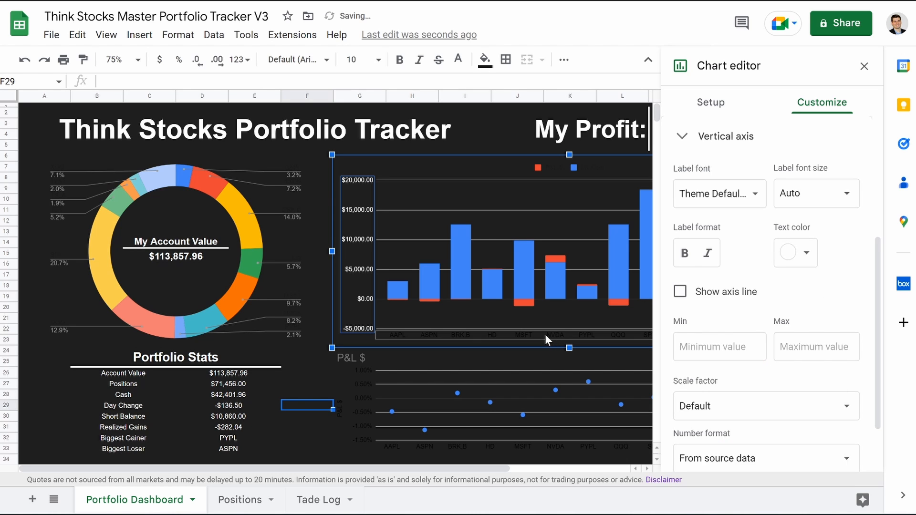
click(545, 333)
click(809, 252)
click(829, 306)
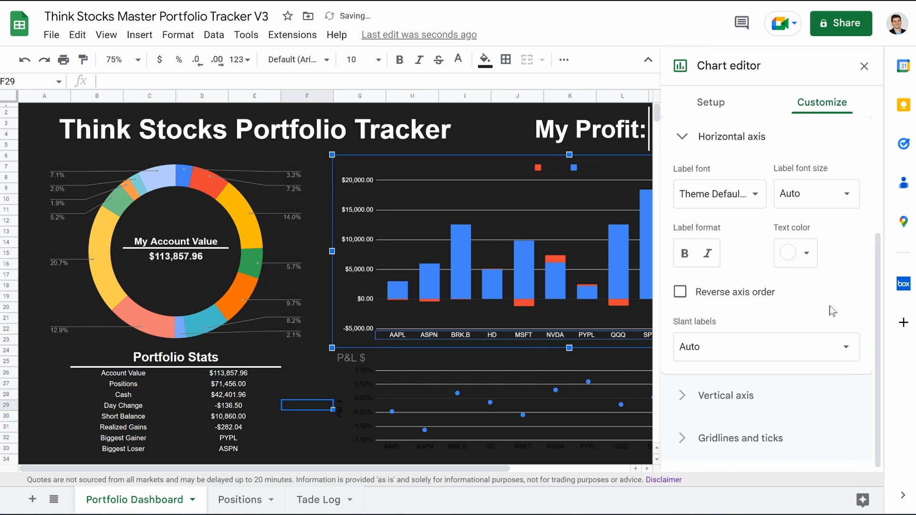
Set the legend text color of the stacked column chart to white.
click(551, 167)
click(811, 259)
click(790, 259)
click(834, 322)
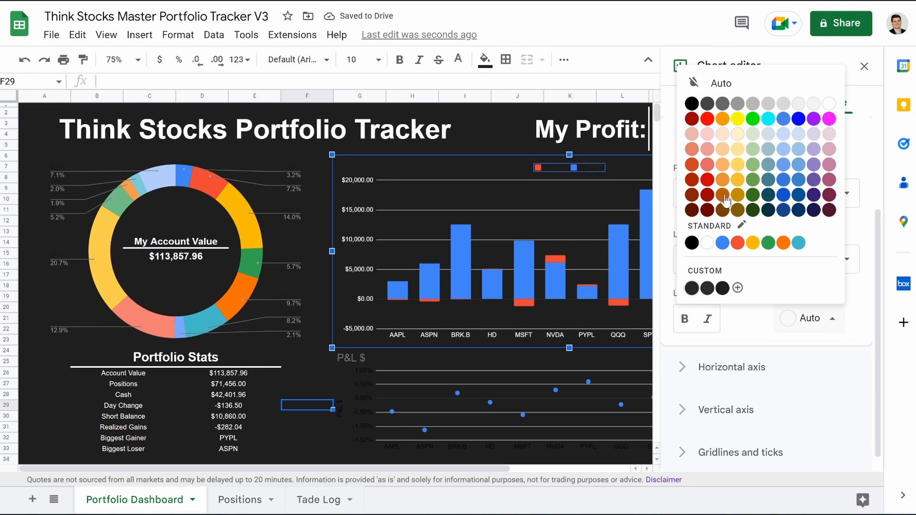
click(829, 105)
click(485, 113)
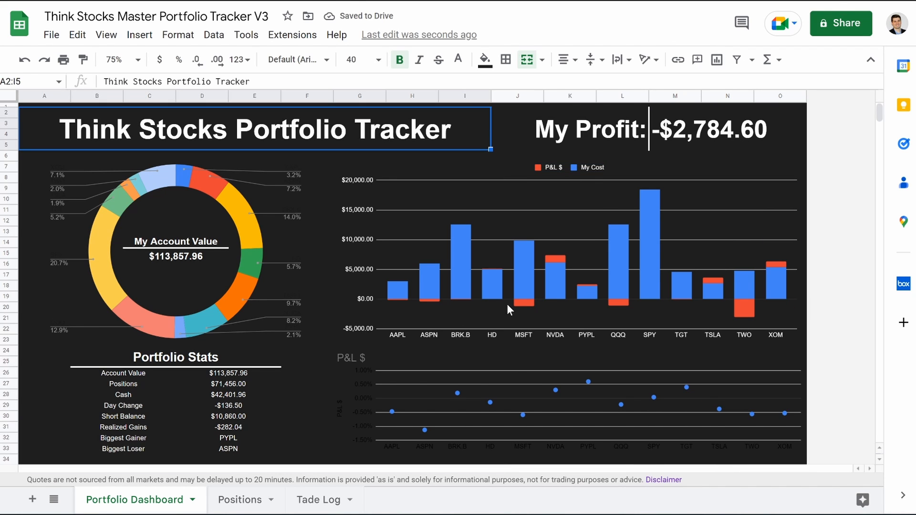
Change the title of the Change % scatter chart to "Today's Performance".
scroll(472, 334, down, 3)
click(356, 321)
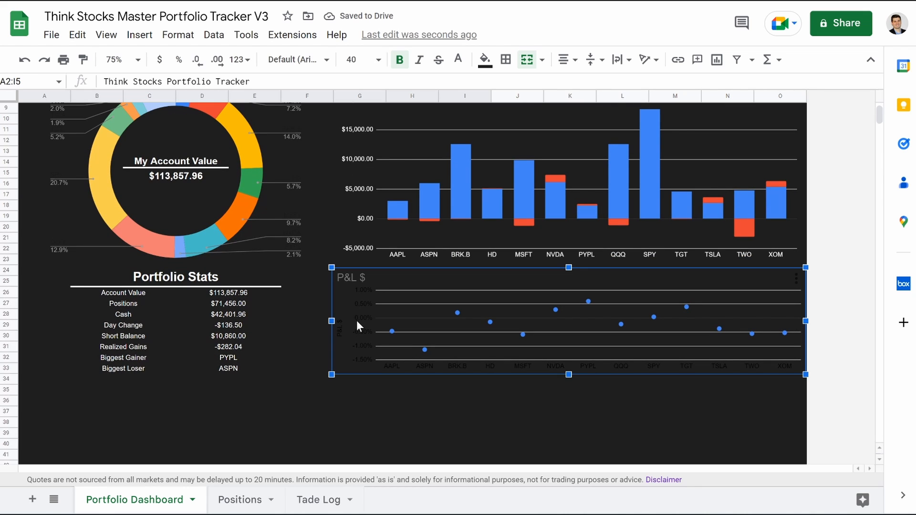
double_click(353, 277)
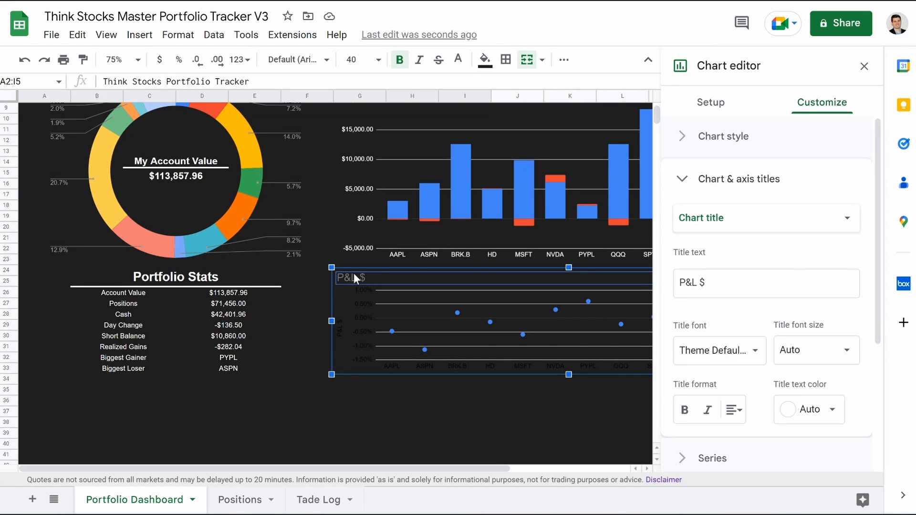
click(353, 278)
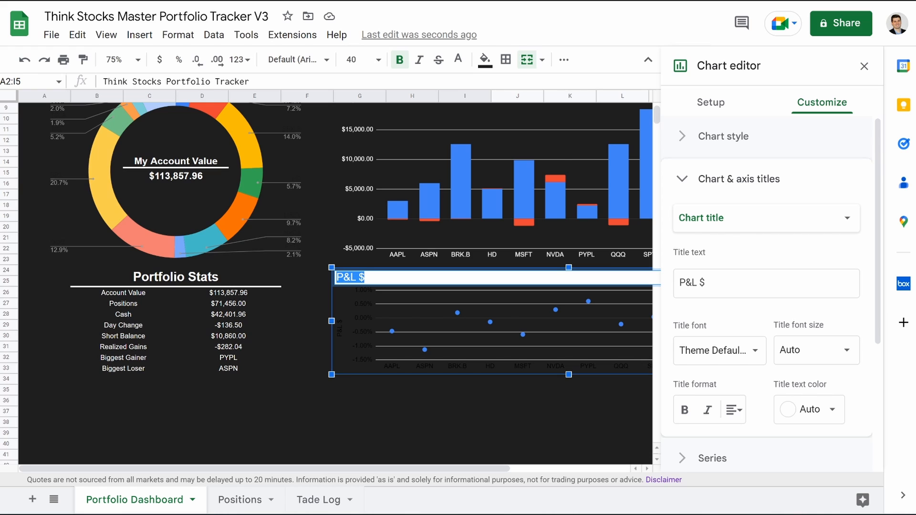
text(Today's Performance)
Format the scatter chart's title in the Wide font with white text and center alignment.
click(718, 353)
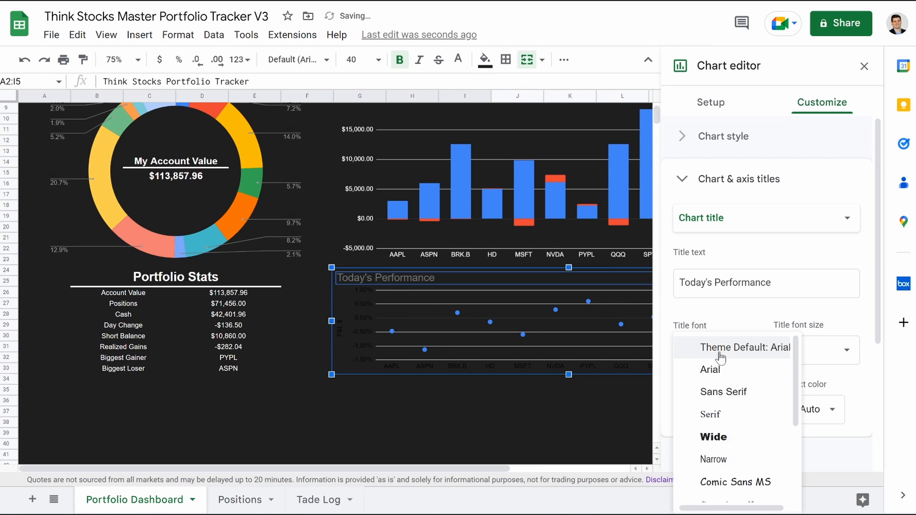
click(713, 434)
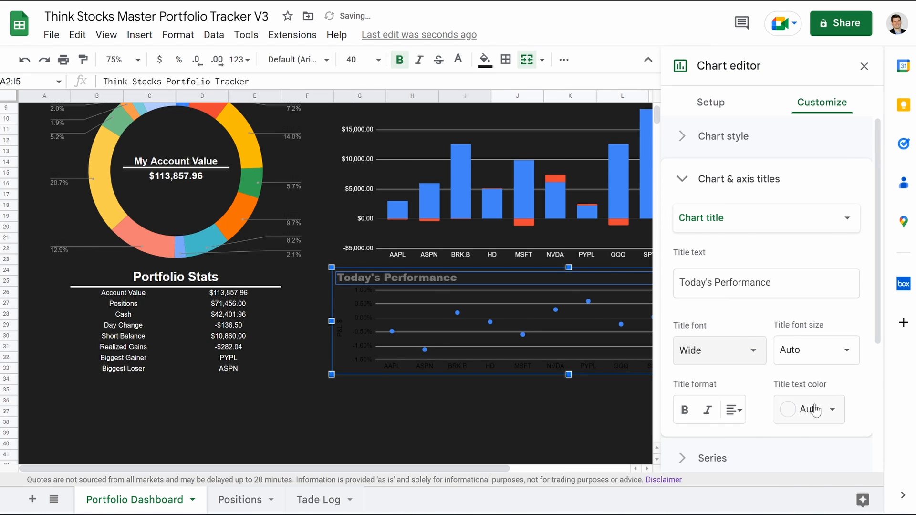
click(732, 418)
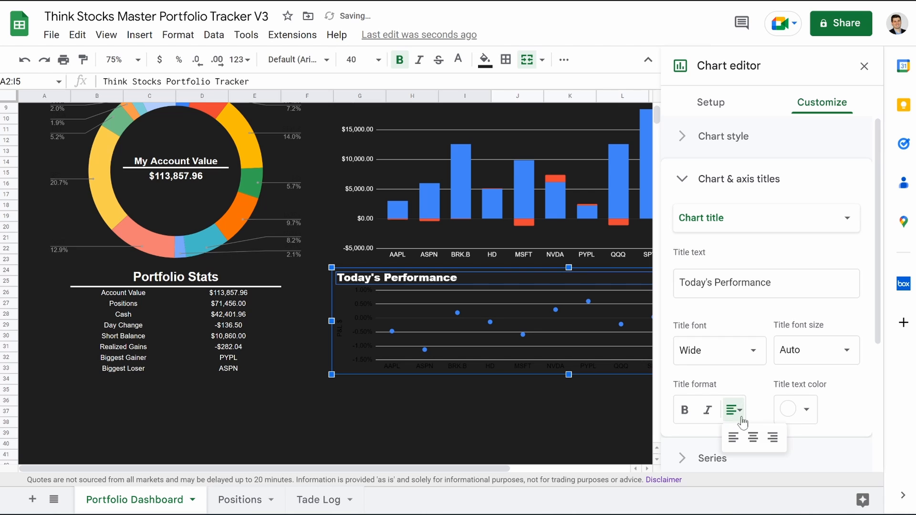
click(750, 438)
Set the scatter chart's vertical axis labels to white and delete its vertical axis title.
click(362, 319)
click(787, 329)
click(793, 239)
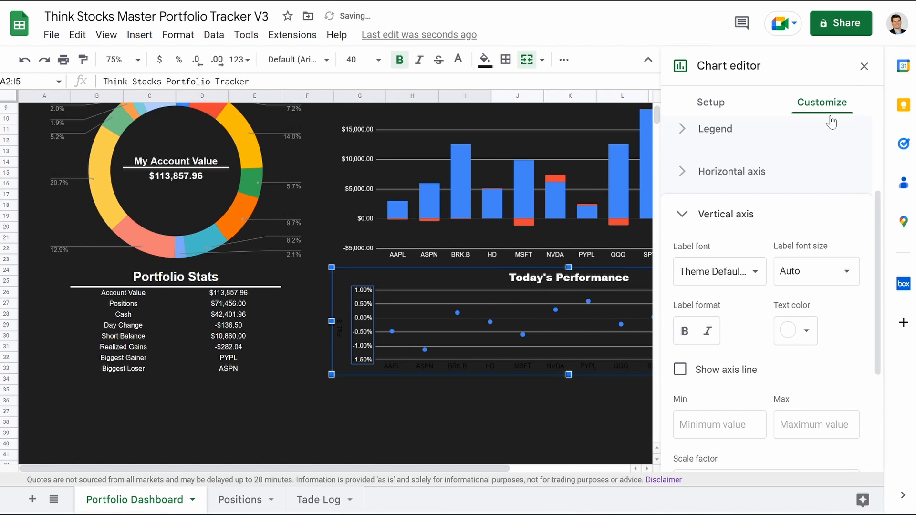
click(338, 330)
key(Delete)
Set the label text color of the scatter chart's horizontal axis to white.
click(426, 367)
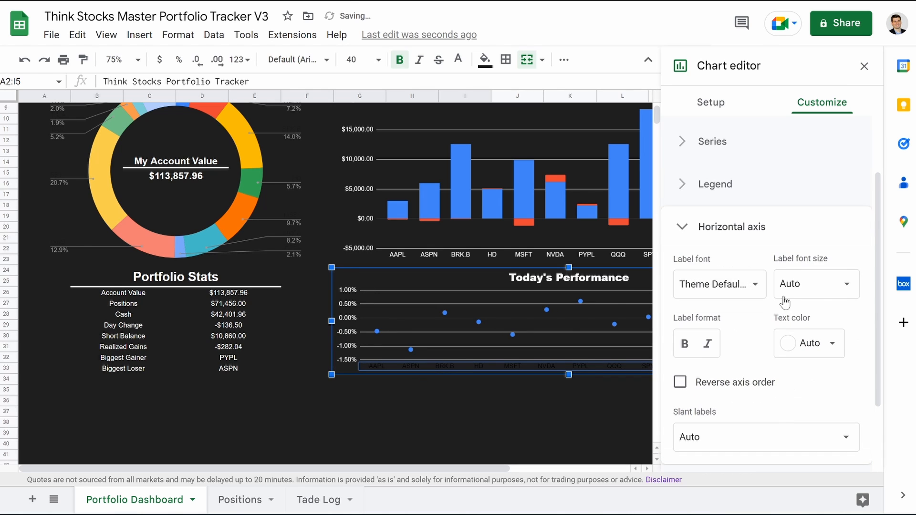
click(831, 343)
click(829, 129)
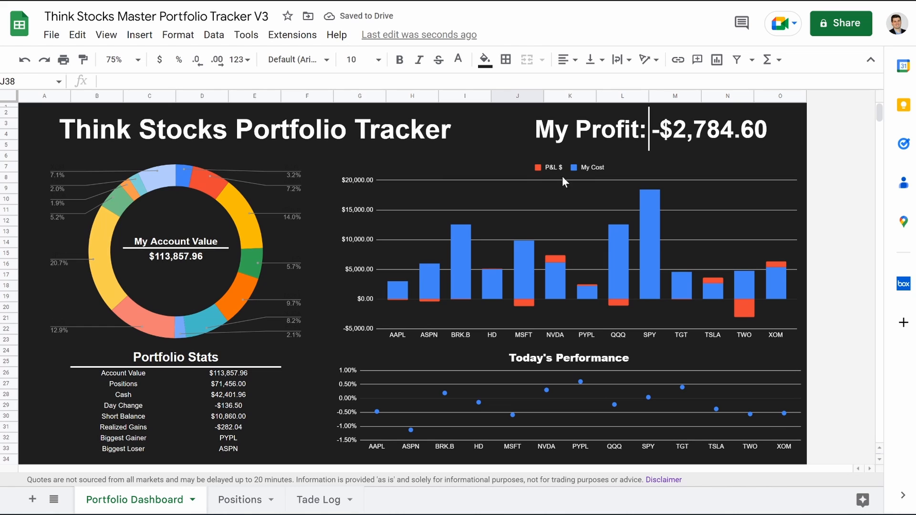
Enter "Portfolio Performance" as the vertical axis title of the stacked column chart.
click(528, 187)
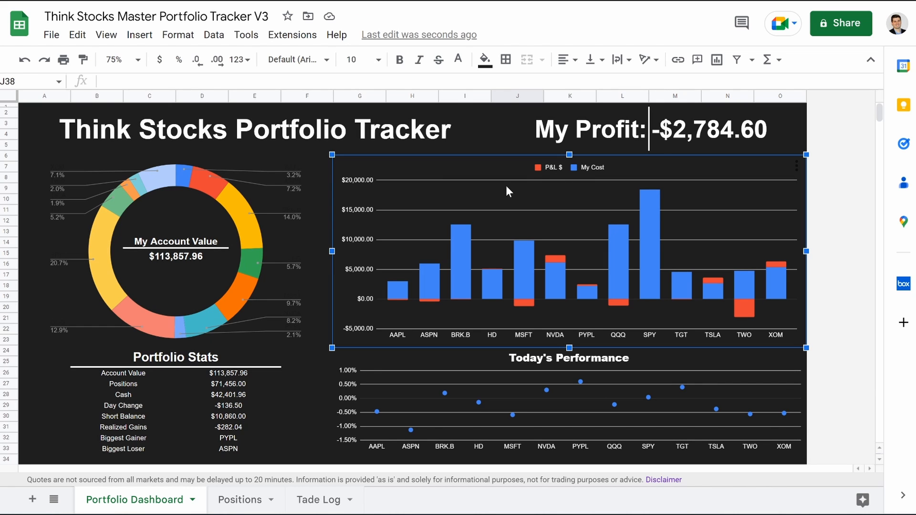
double_click(507, 187)
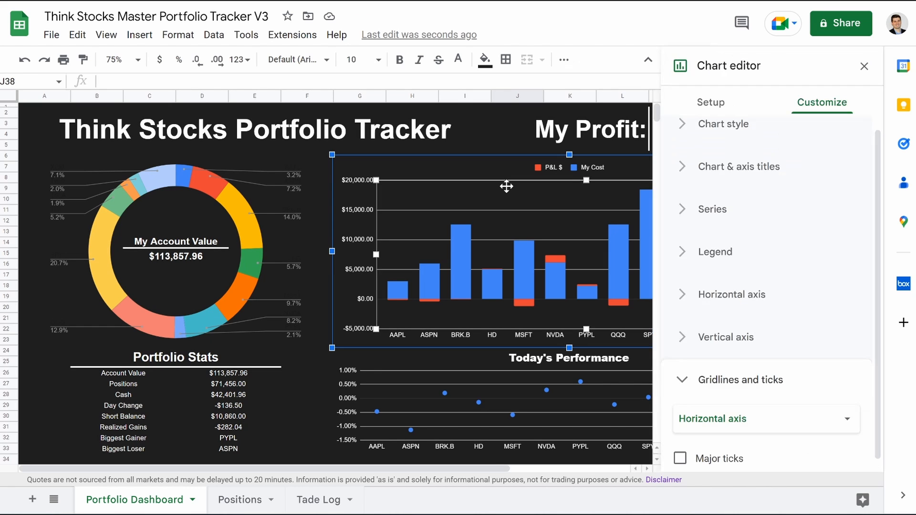
click(690, 178)
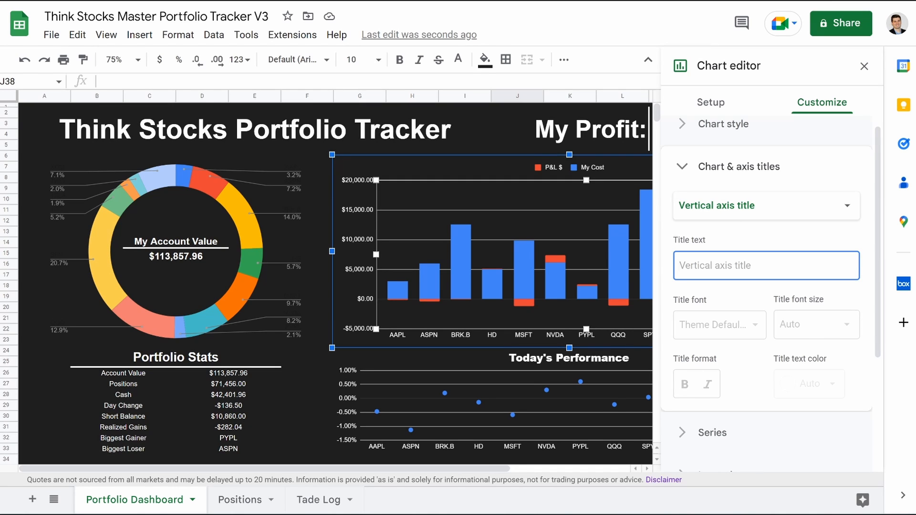
text(Portfolio Performance)
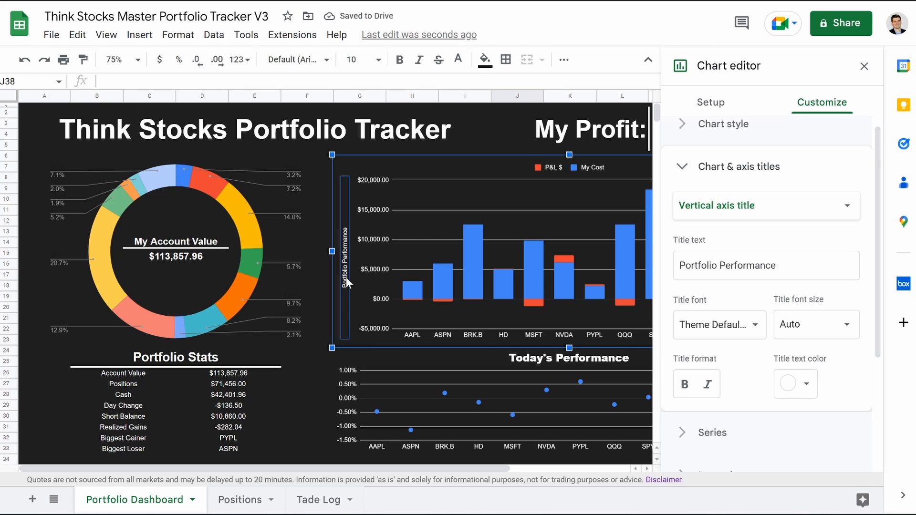
Move the "Portfolio Performance" text from the stacked column chart's vertical axis title to its chart title.
click(787, 269)
key(ctrl+c)
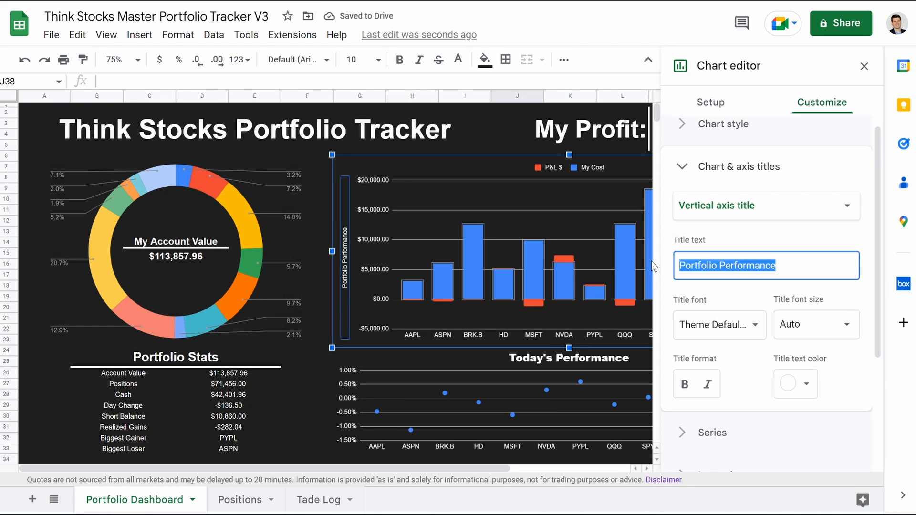
key(BackSpace)
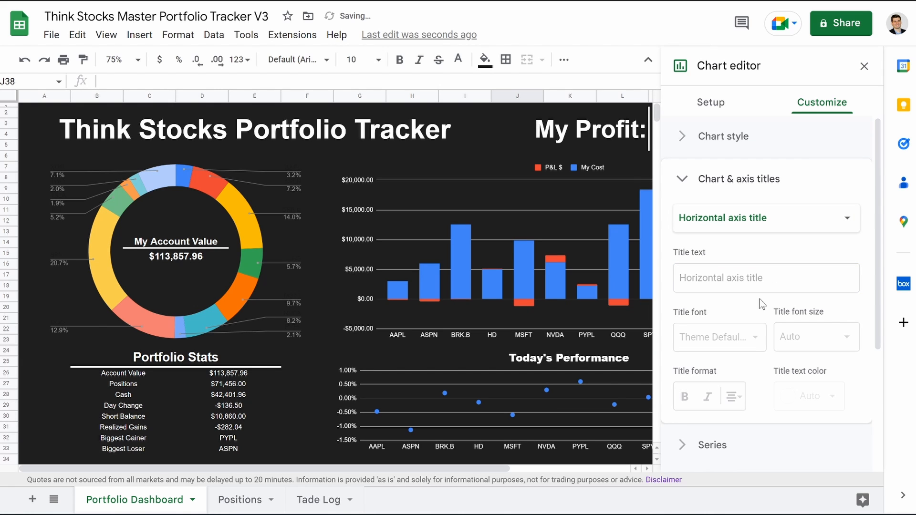
click(715, 283)
key(ctrl+v)
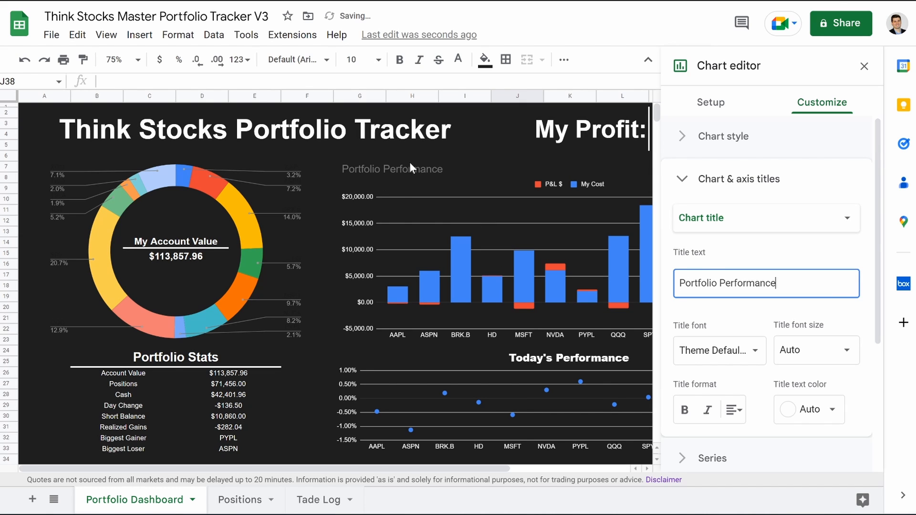
Format the stacked column chart's title in white, centered, with the Wide font, and close the chart editor.
click(725, 395)
click(734, 410)
click(751, 436)
click(742, 353)
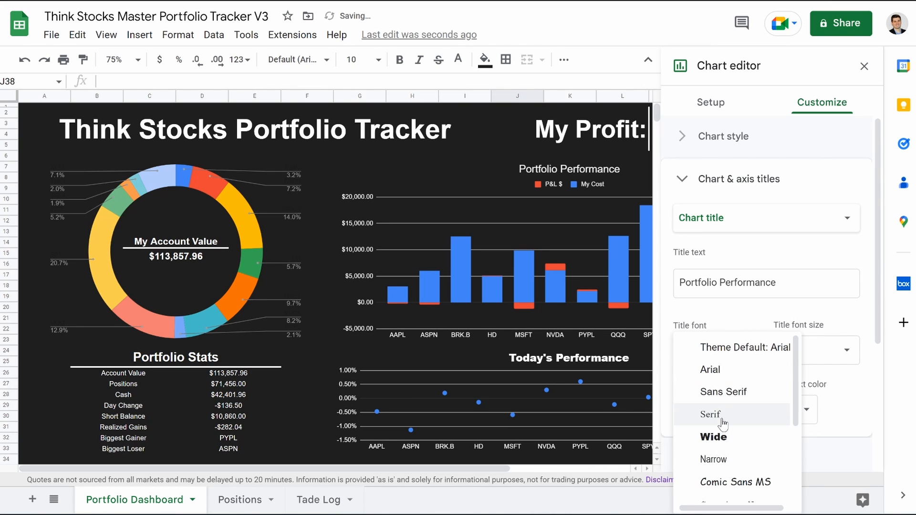
click(720, 437)
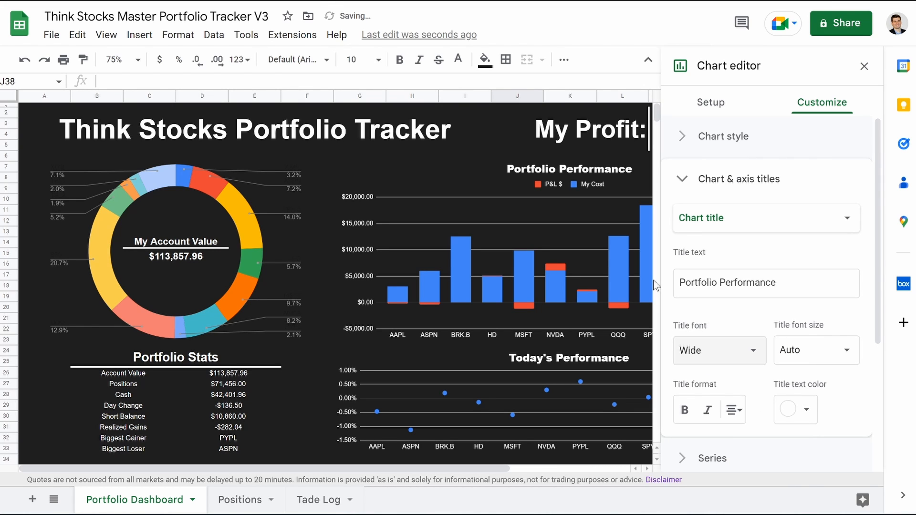
click(863, 66)
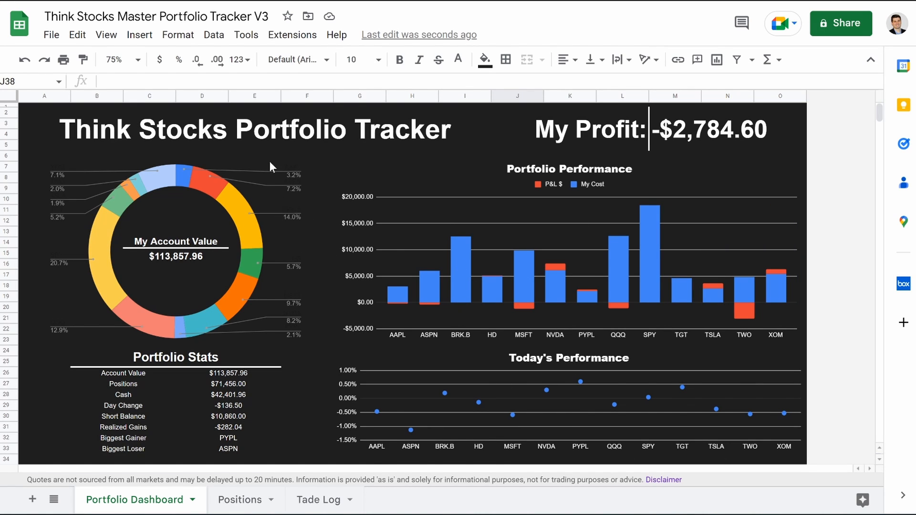
Fill the single QQQ column of the My Cost series with bright green.
double_click(459, 286)
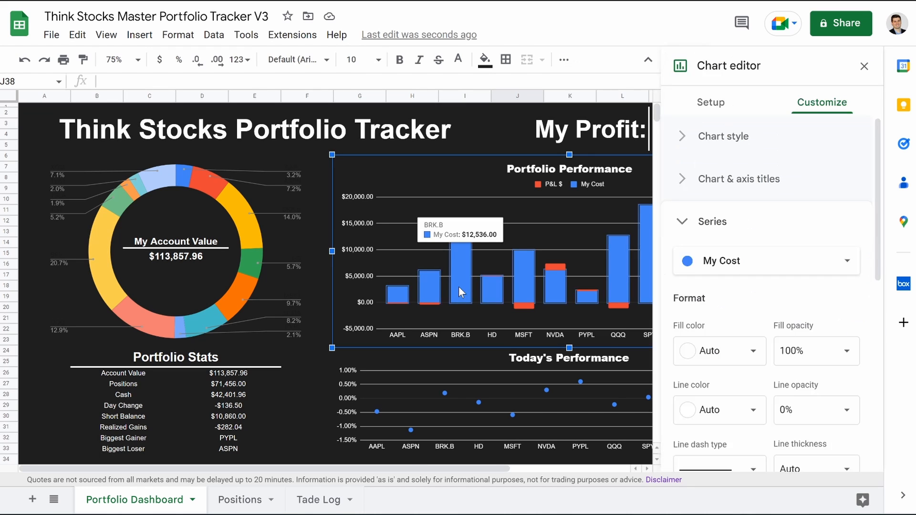
click(727, 262)
click(727, 266)
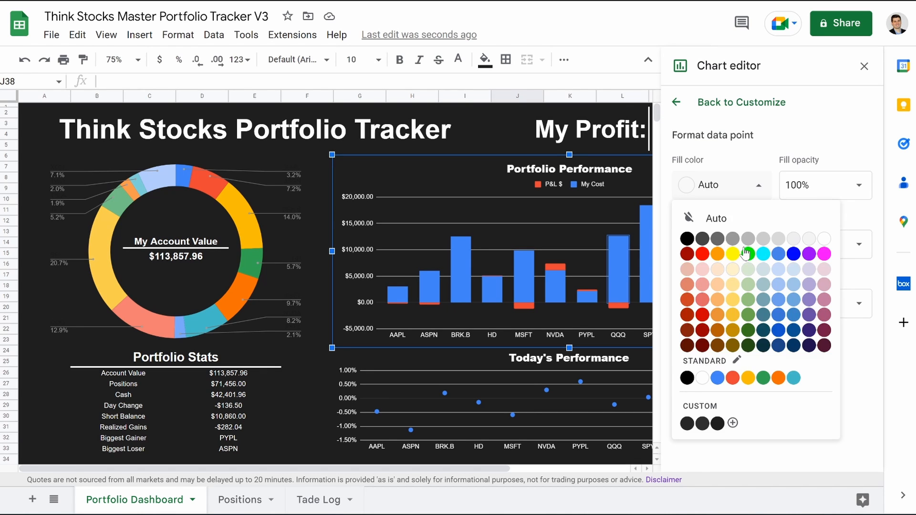
click(747, 254)
click(747, 255)
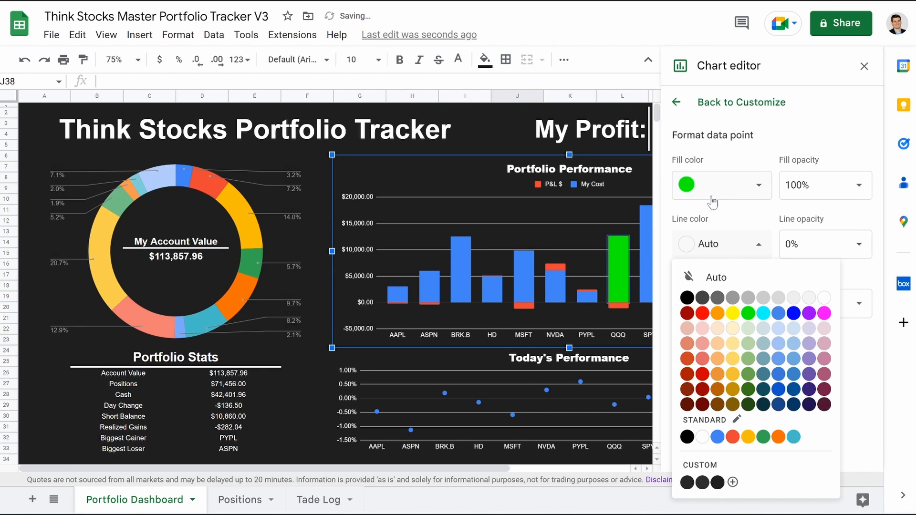
click(574, 223)
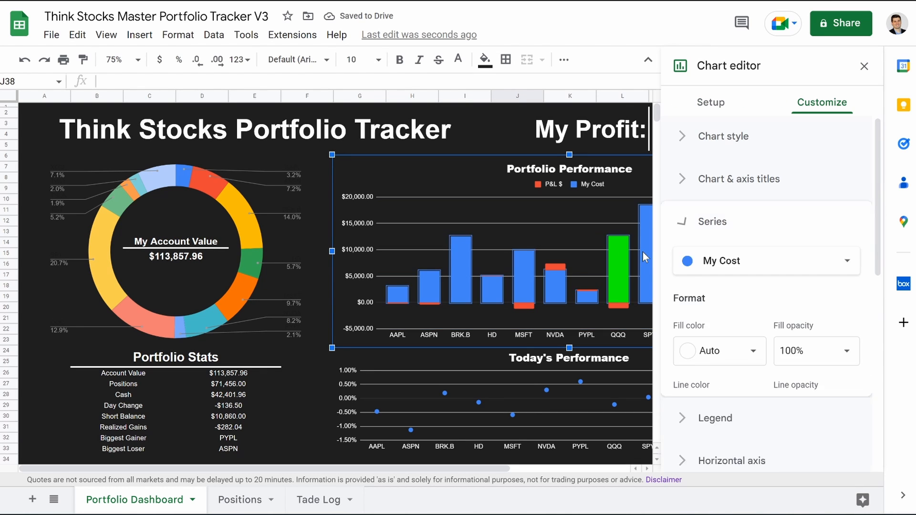
Set the fill color and line color of the whole My Cost series to bright green.
click(763, 260)
click(730, 260)
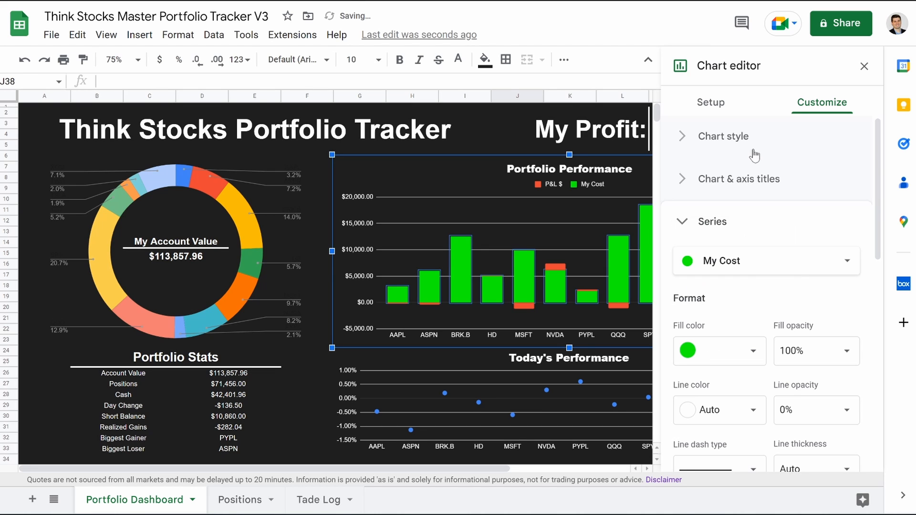
click(722, 405)
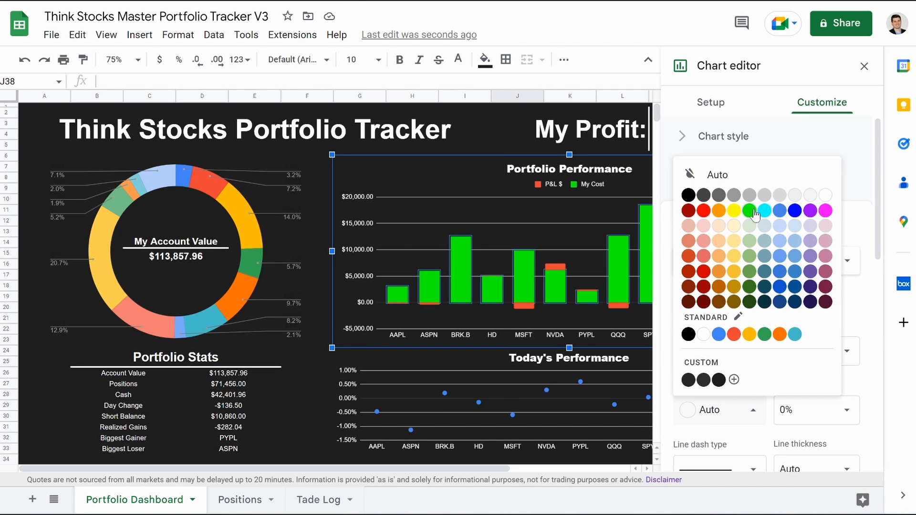
click(755, 216)
Set the fill color of the P&L $ series in the stacked column chart to white.
click(615, 306)
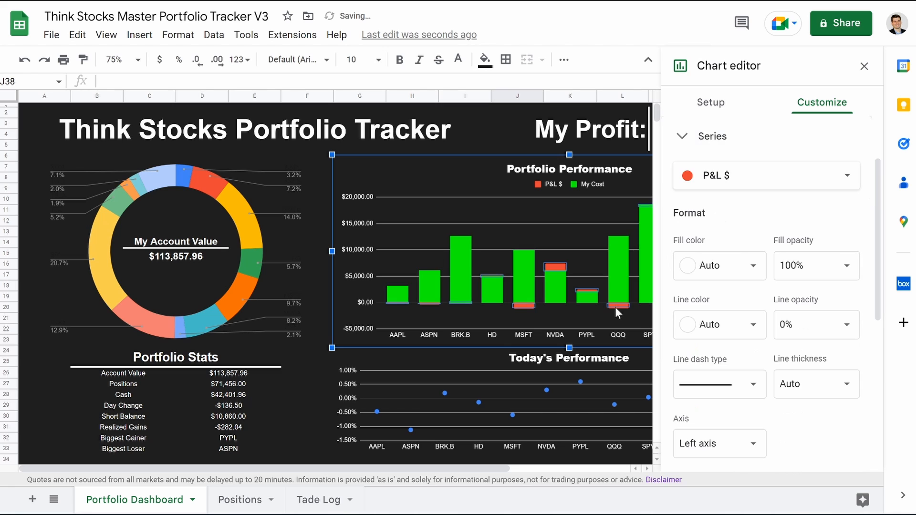
click(715, 265)
click(703, 189)
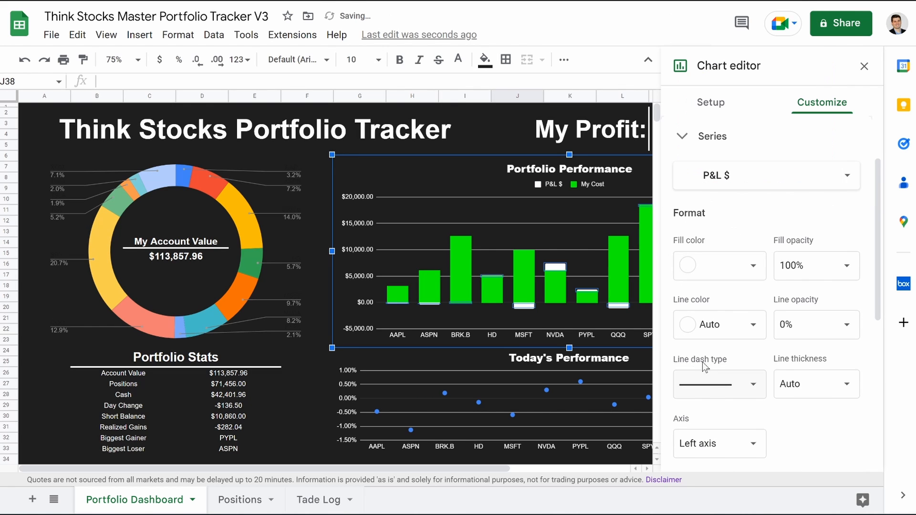
Fill the single BRK.B data point in the Today's Performance scatter chart with green.
click(445, 393)
click(443, 393)
click(442, 393)
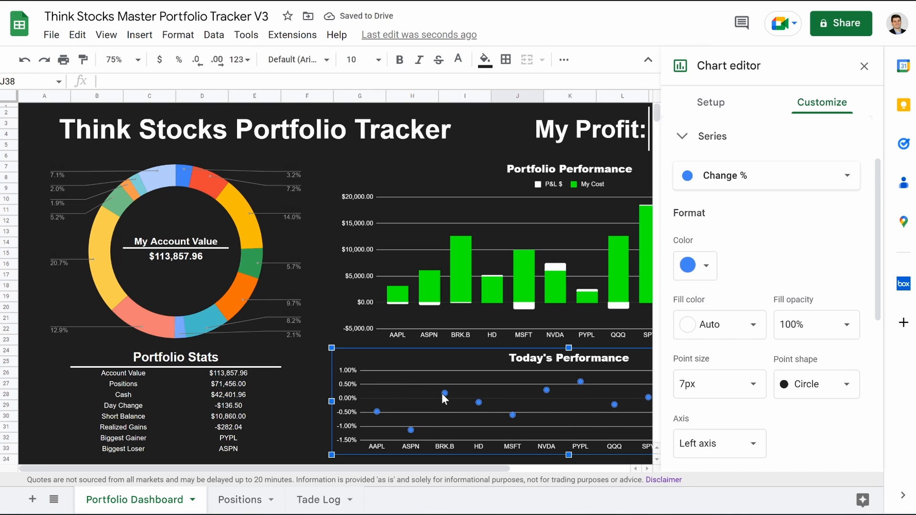
click(444, 392)
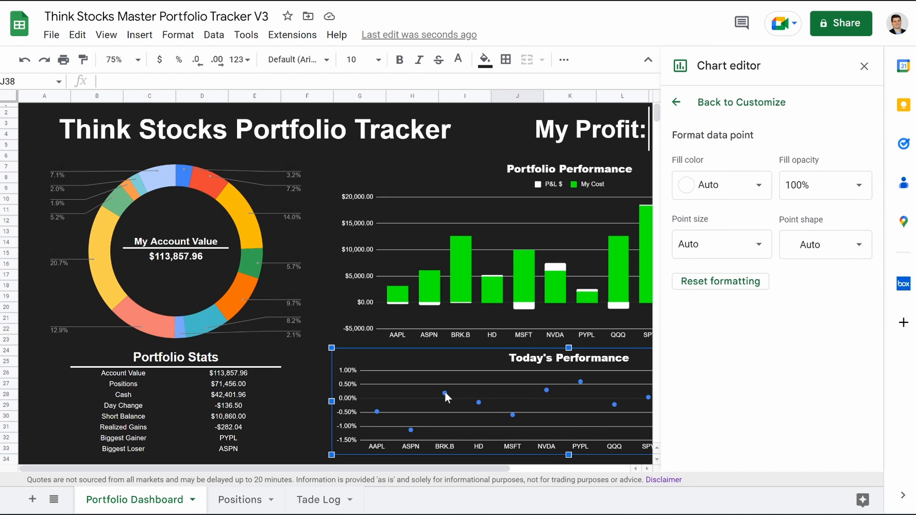
click(479, 402)
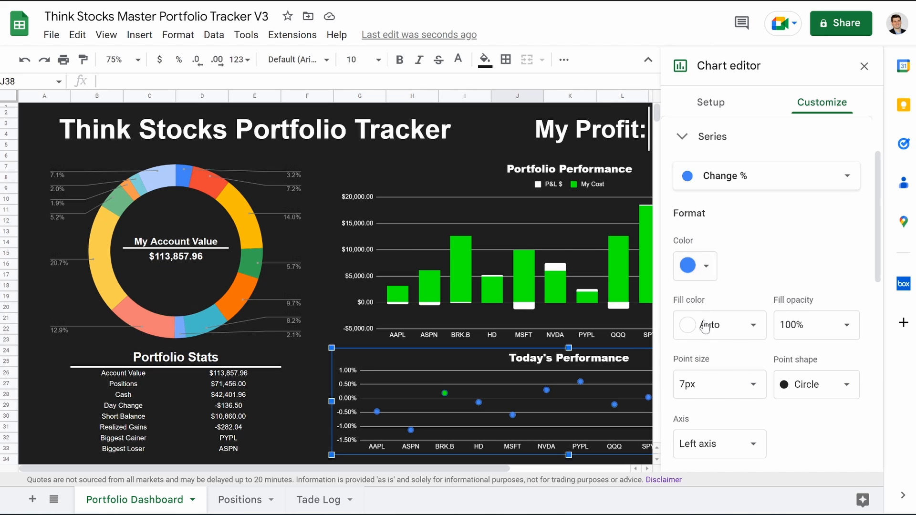
Set the Change % series' fill color to bright green and its point shape to Hexagon.
click(705, 328)
click(749, 126)
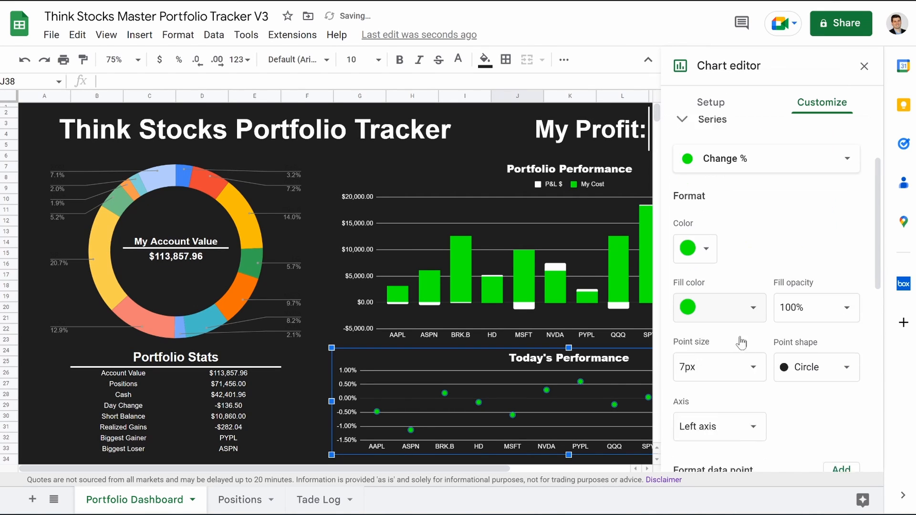
scroll(763, 238, down, 1)
click(824, 340)
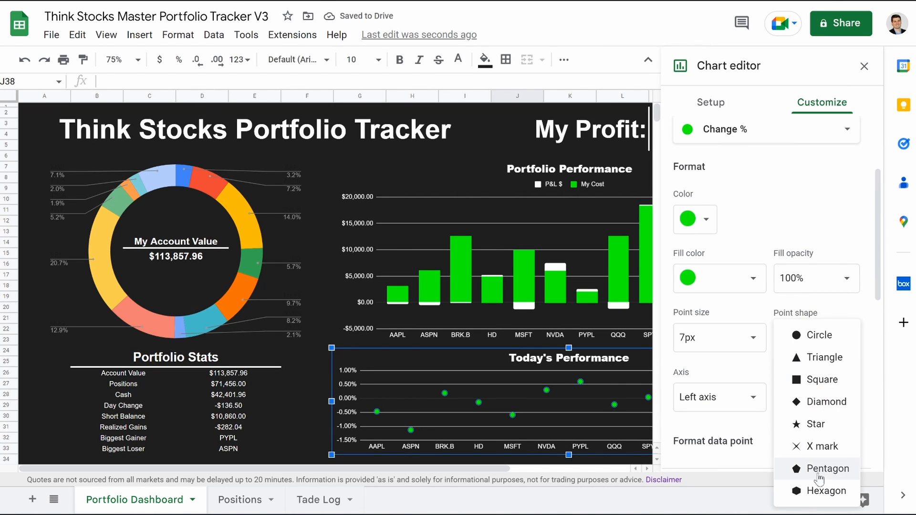
click(811, 493)
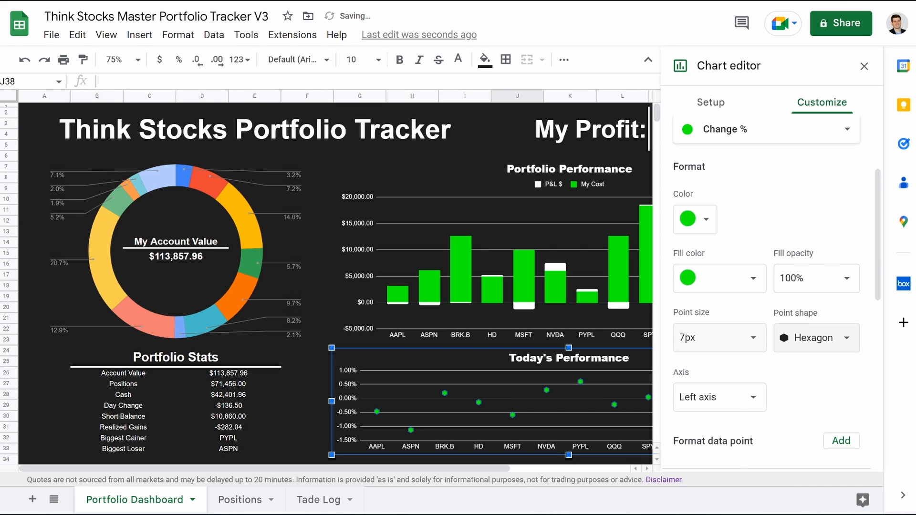
Set the point size of the Change % series in the Today's Performance scatter chart to 10px.
click(719, 337)
click(708, 434)
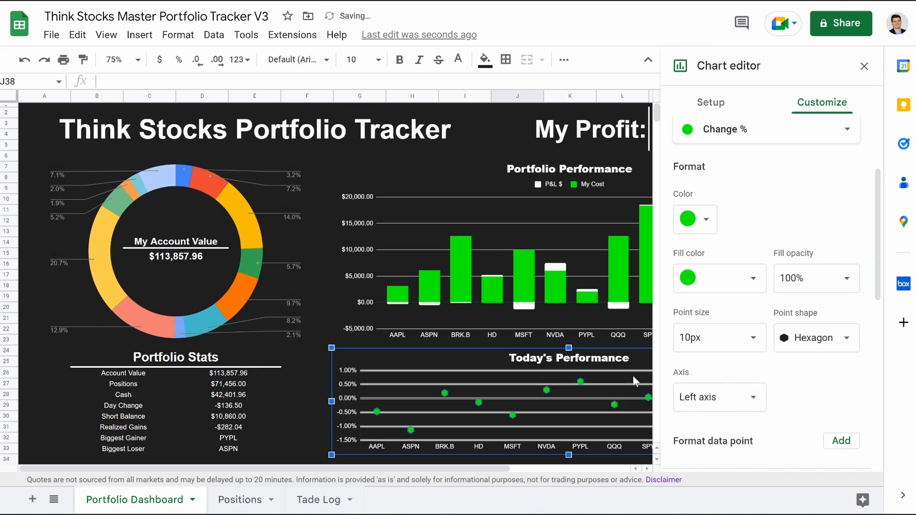
click(863, 65)
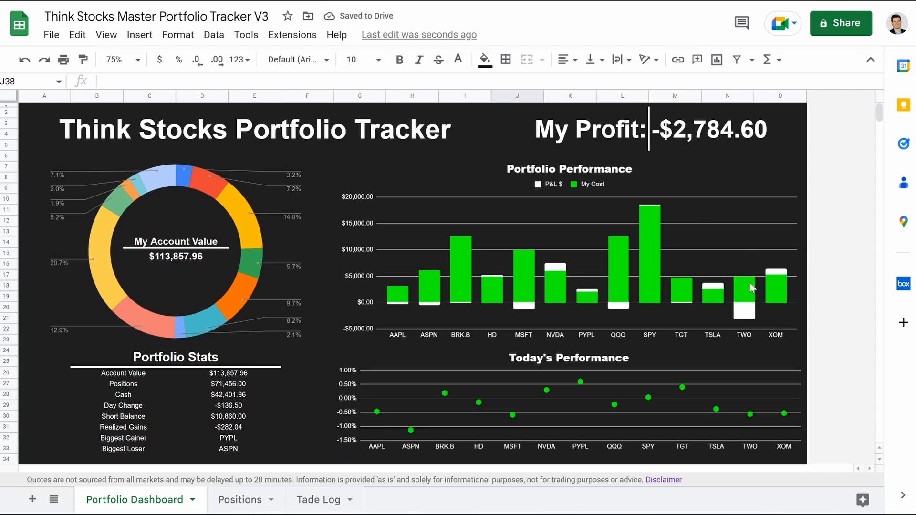
Recolor every slice of the account value doughnut chart bright green, including BRK.B, HD and MSFT.
scroll(362, 447, down, 2)
scroll(362, 447, up, 2)
click(238, 225)
double_click(239, 224)
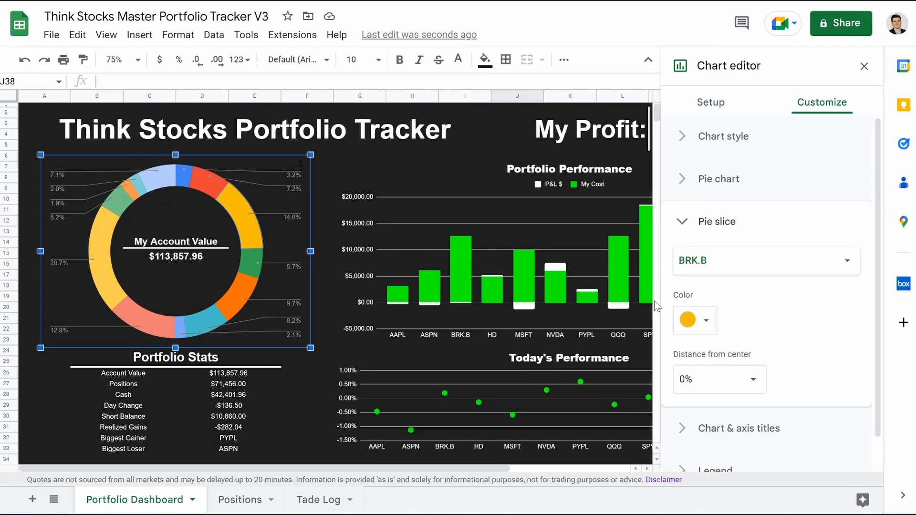
click(706, 319)
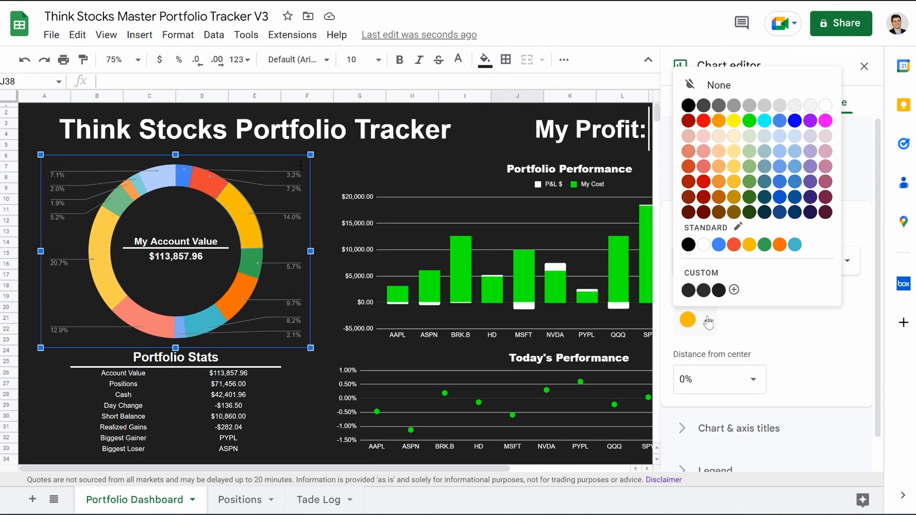
click(748, 121)
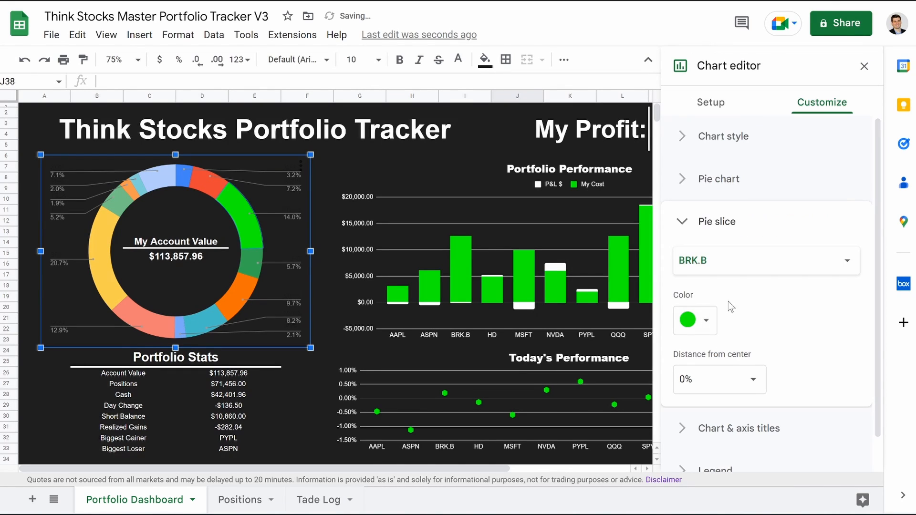
click(251, 263)
click(687, 328)
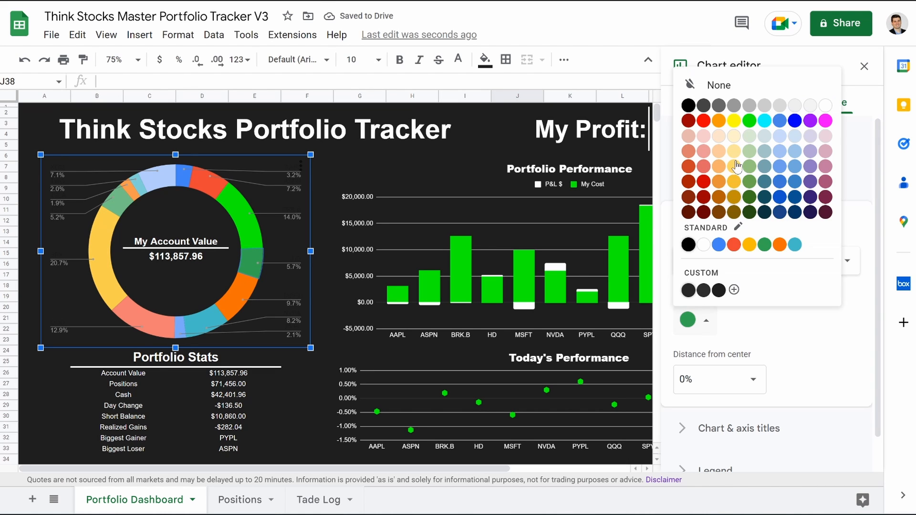
click(749, 120)
click(236, 299)
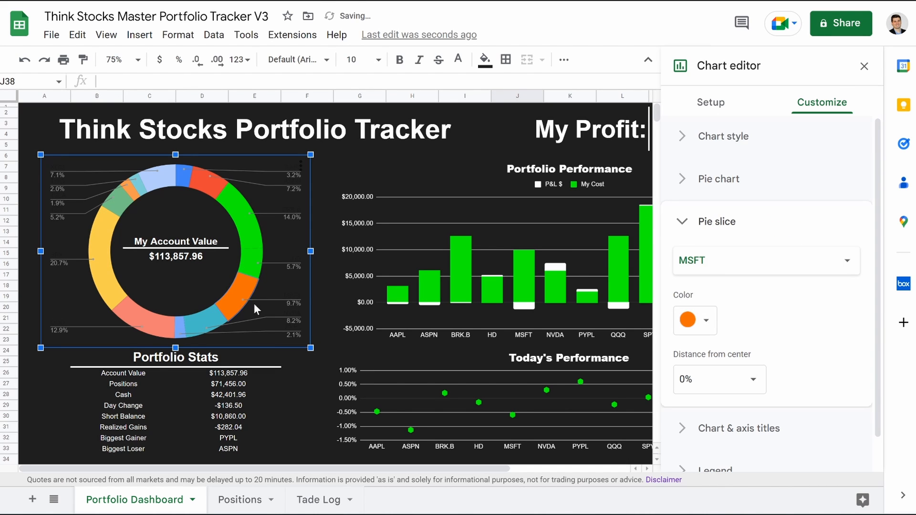
Set the doughnut chart's slice border color to the near-black custom color.
click(706, 180)
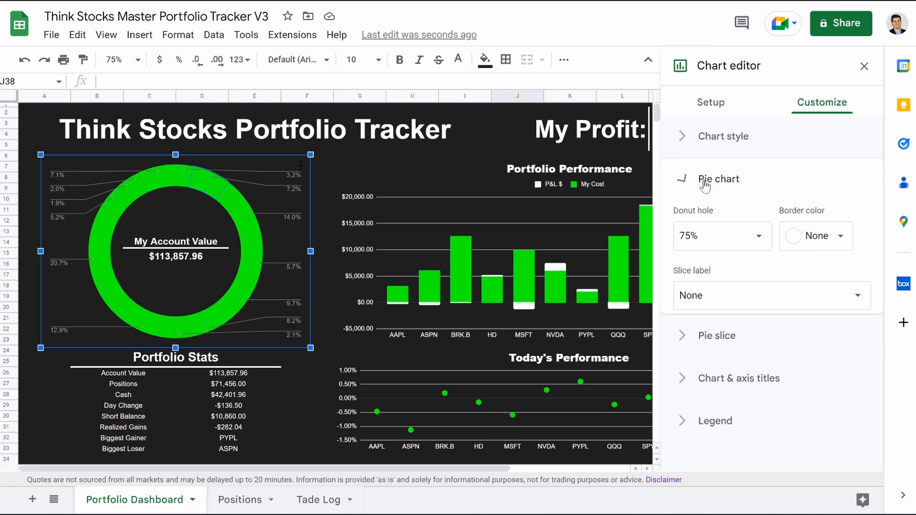
click(807, 235)
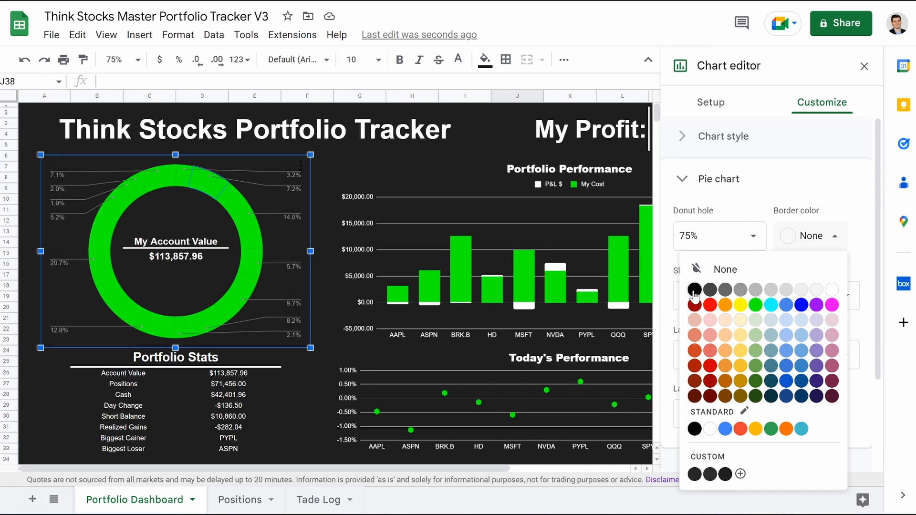
click(724, 474)
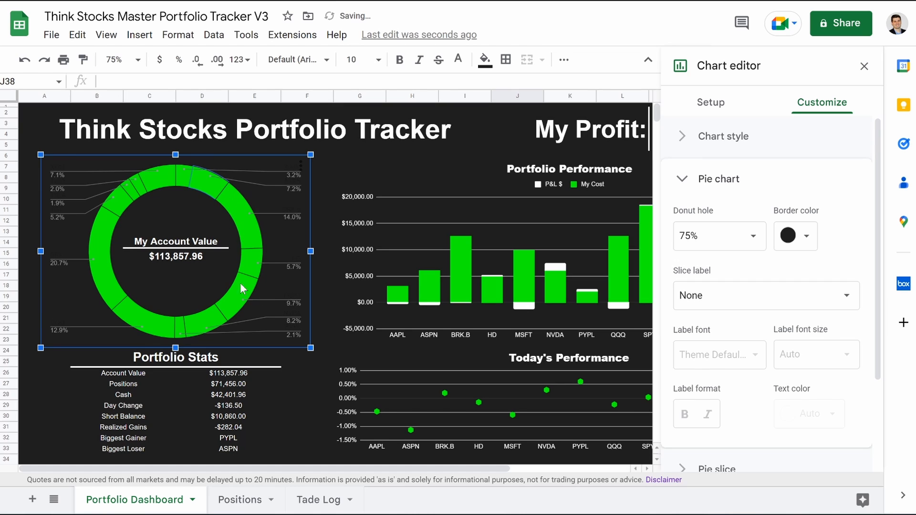
Format the doughnut chart's ticker labels with white text in the Wide font family.
click(297, 195)
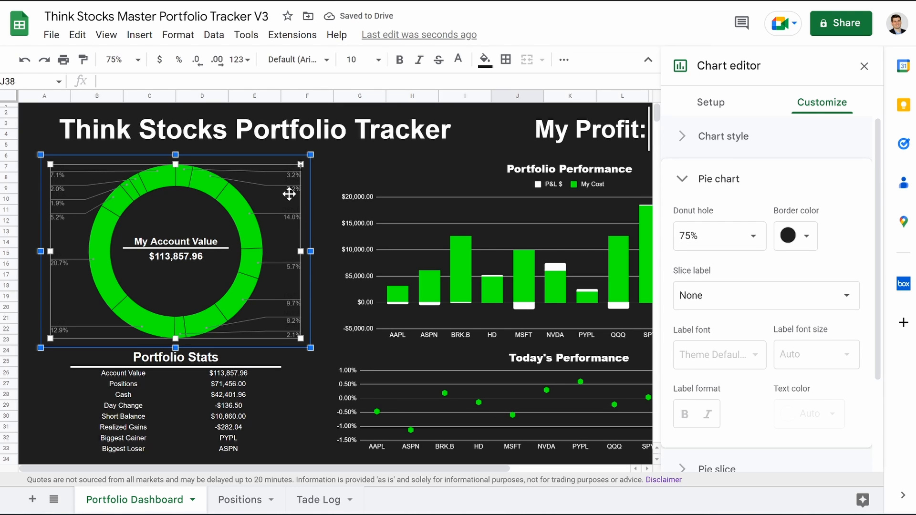
click(290, 188)
click(807, 301)
click(831, 88)
click(720, 253)
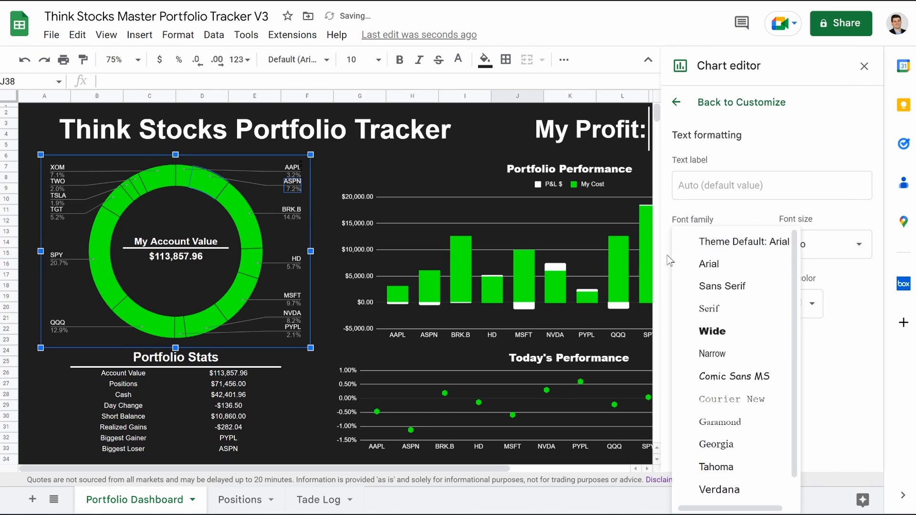
click(692, 330)
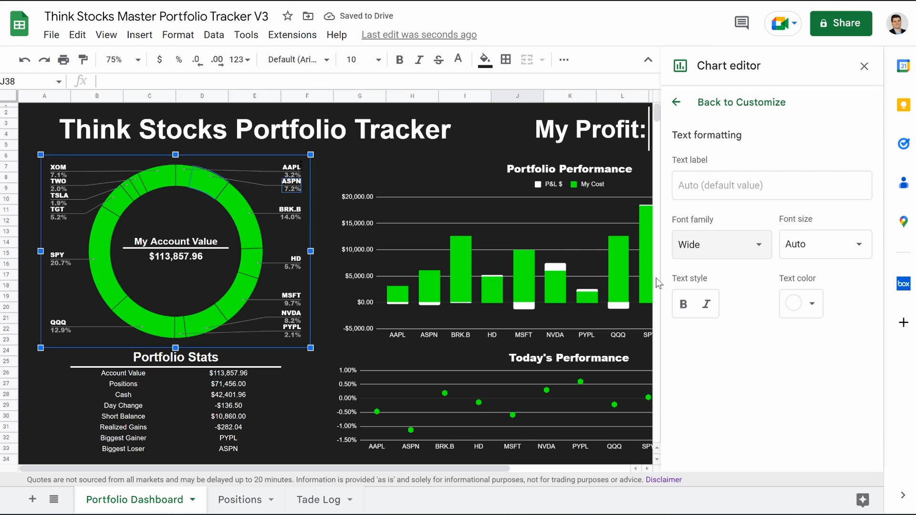
click(395, 156)
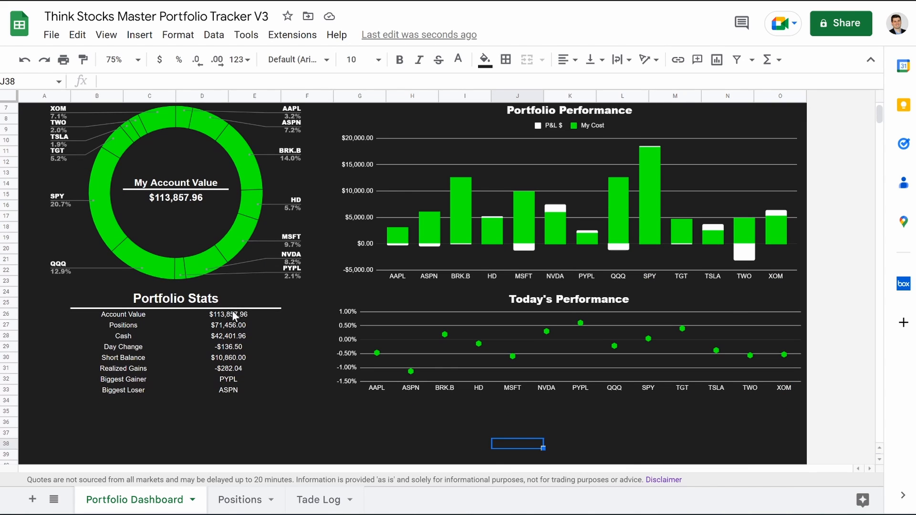
Bold the labels and values of the Portfolio Stats table, and trim the dashboard's empty rows below row 34.
drag(233, 315, 114, 396)
click(398, 61)
click(202, 433)
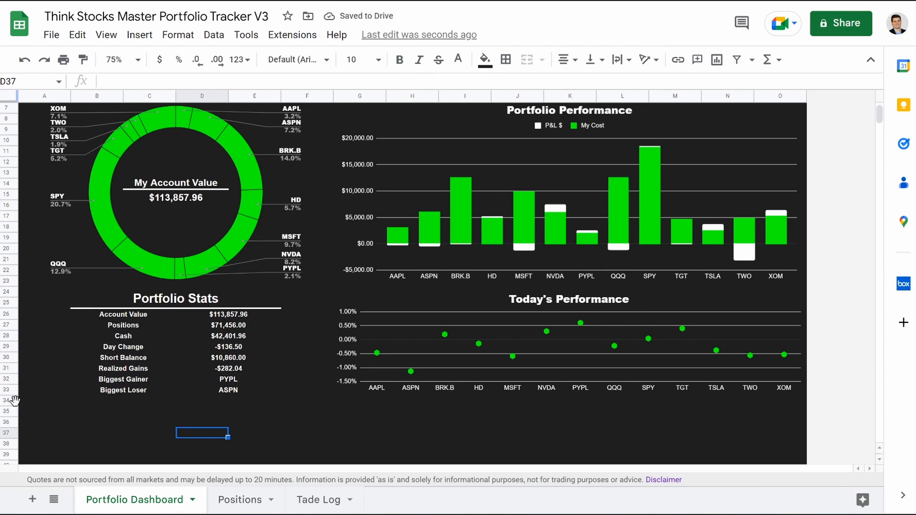
drag(7, 405, 7, 462)
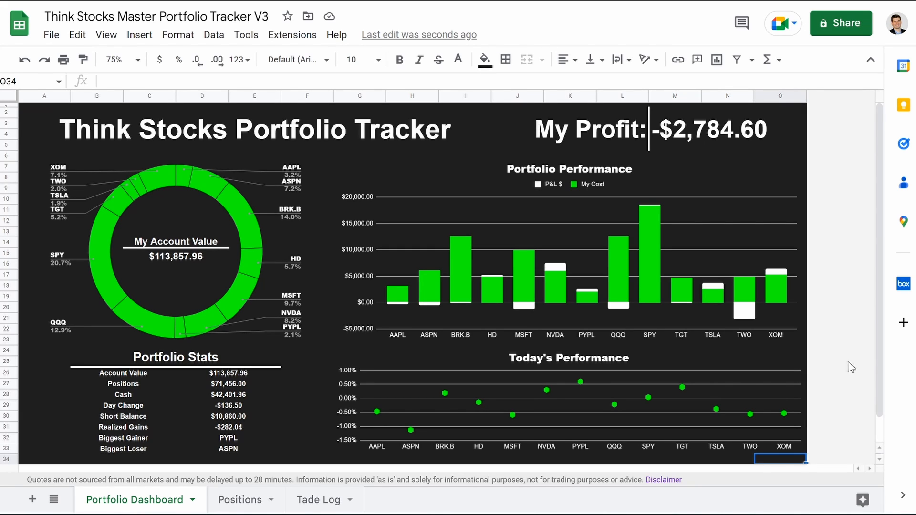
Delete the leftover P&L $ scatter chart from the Positions sheet.
click(240, 499)
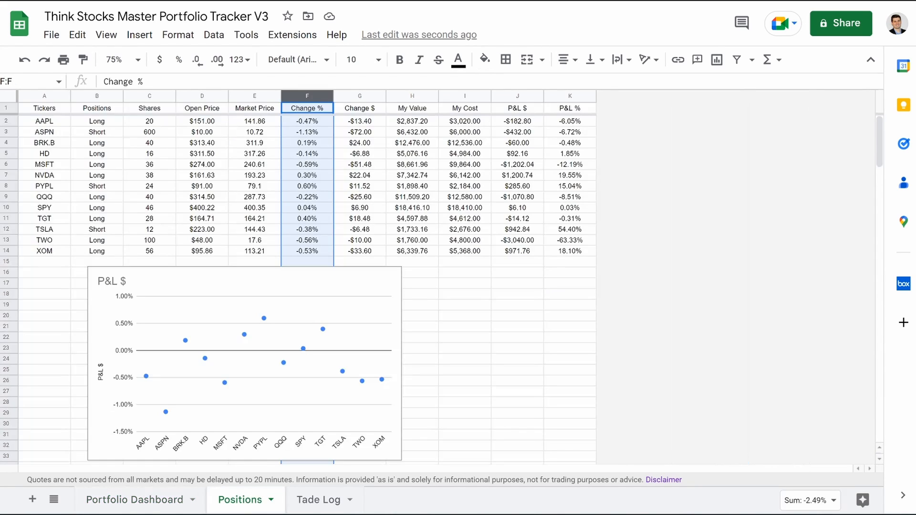
click(209, 337)
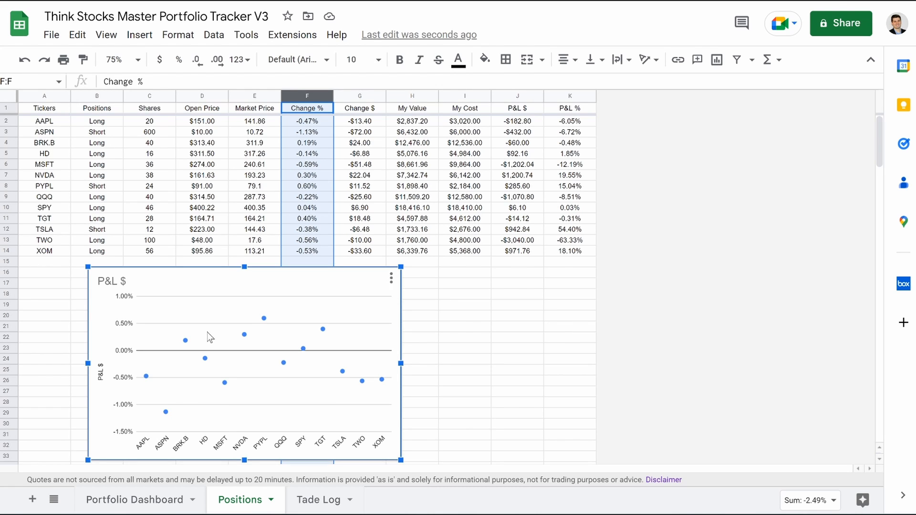
key(Delete)
Add a conditional format rule to the Positions column, range B1:B200, for cells whose text is exactly "Long".
click(95, 97)
right_click(95, 97)
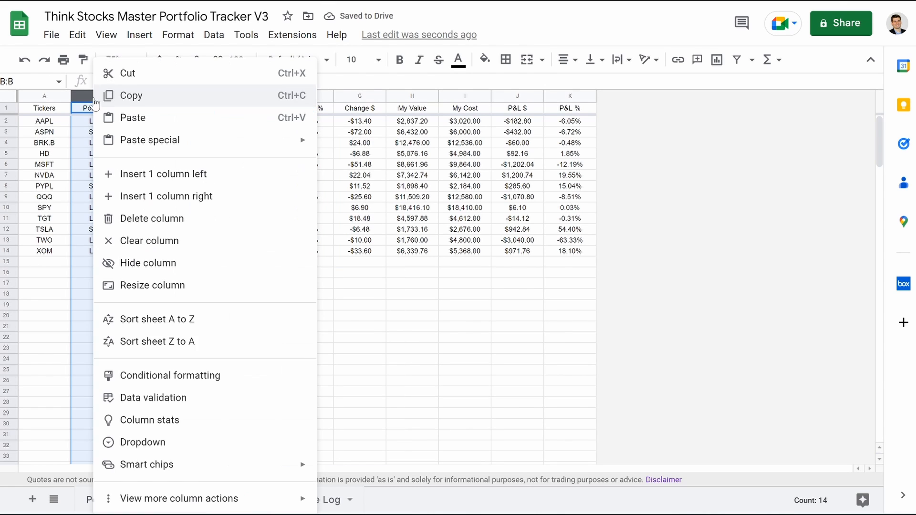
click(160, 381)
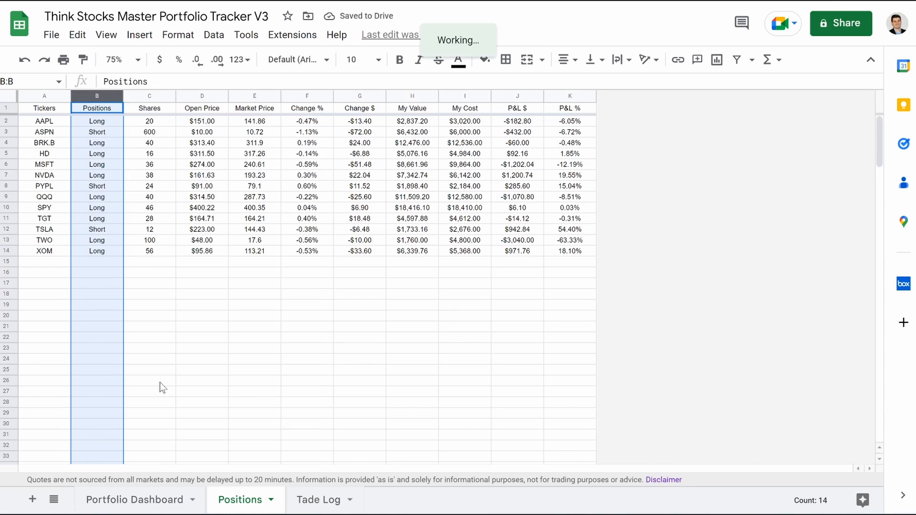
click(761, 249)
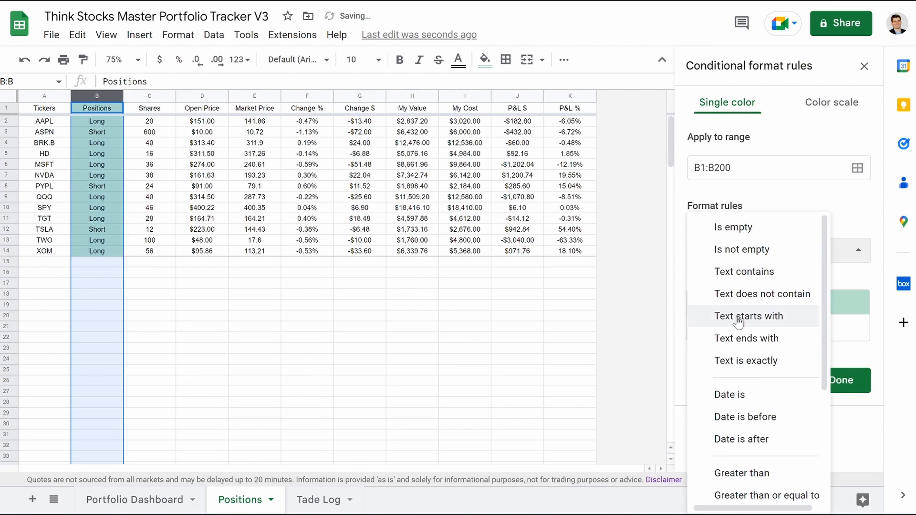
click(732, 363)
click(749, 281)
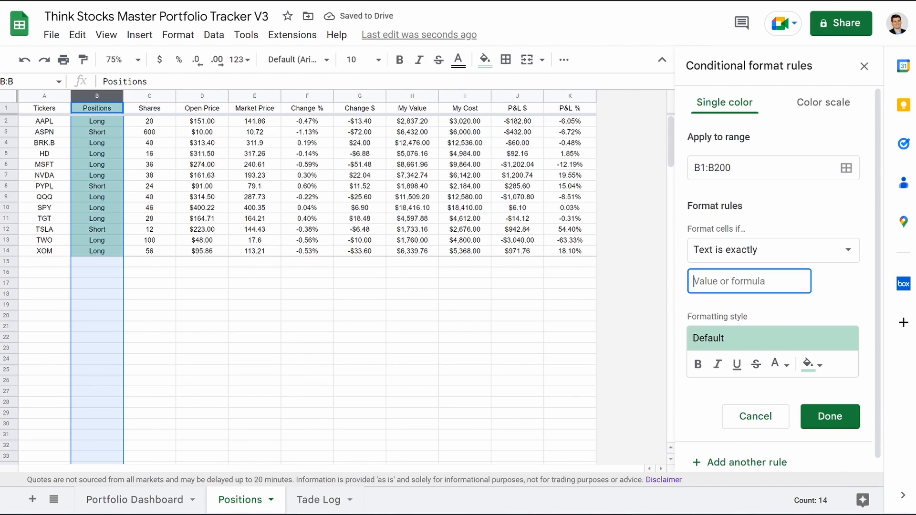
text(Long)
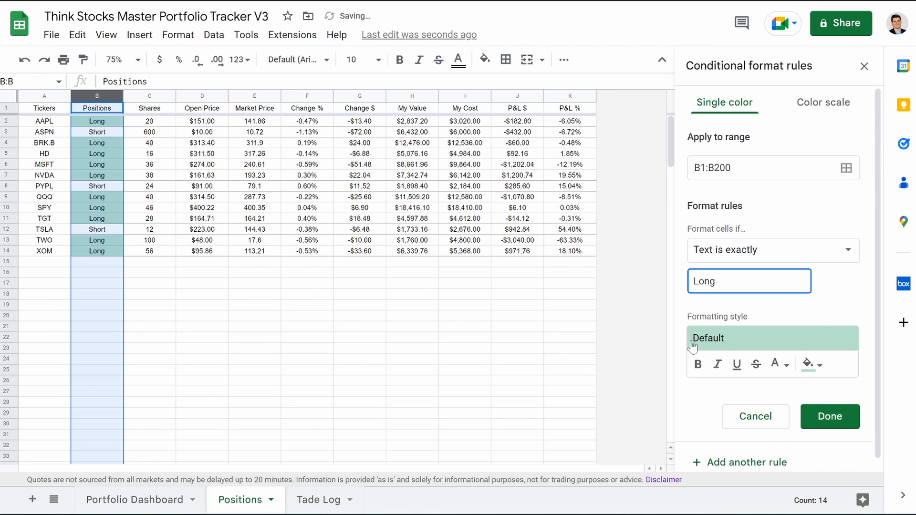
Format the "Long" rule with a green fill and white text, and save the rule.
click(811, 364)
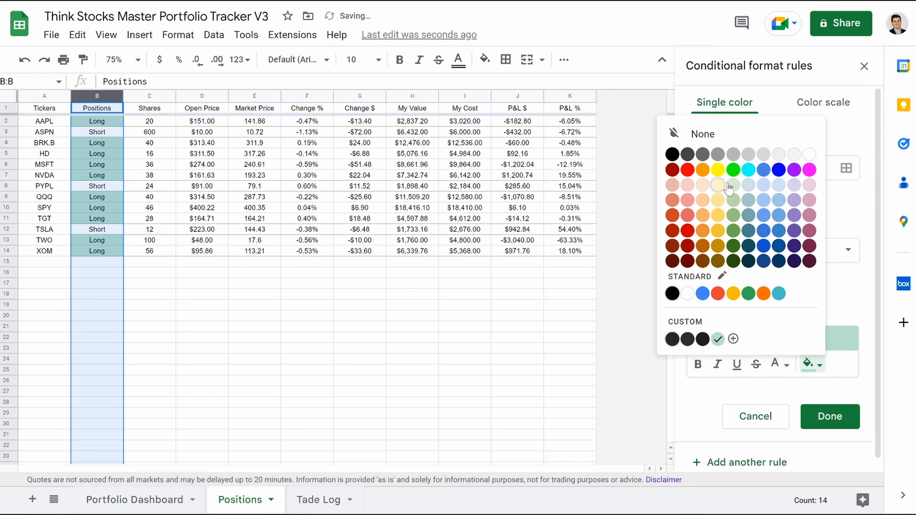
click(736, 233)
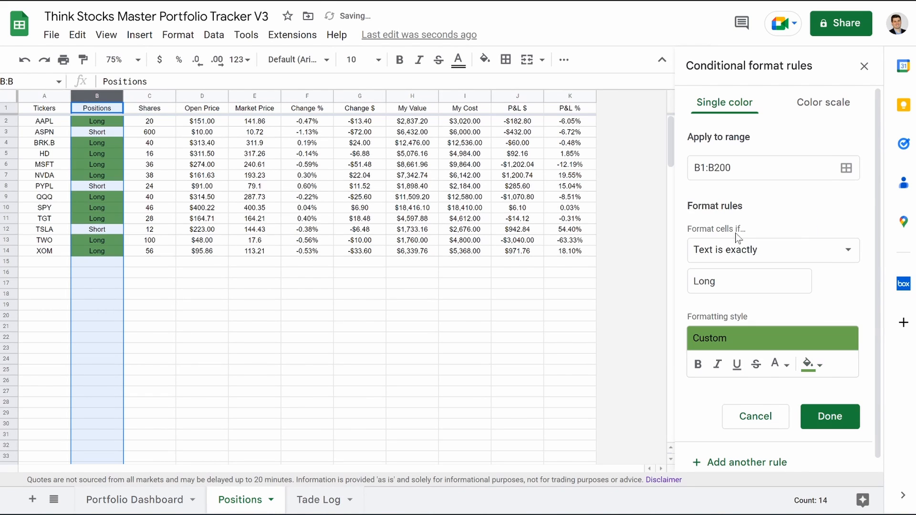
click(777, 365)
click(760, 154)
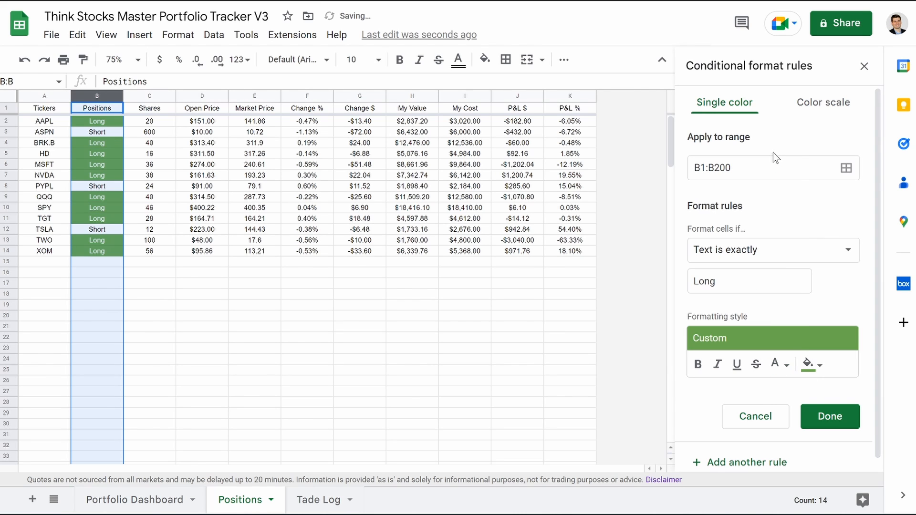
click(830, 417)
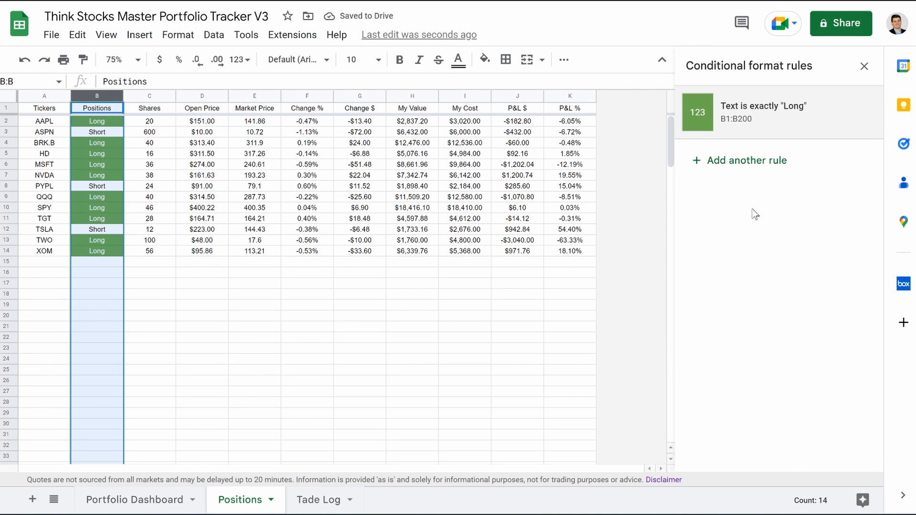
Add another conditional format rule to B1:B200 for cells whose text is exactly "Short".
click(733, 163)
click(738, 250)
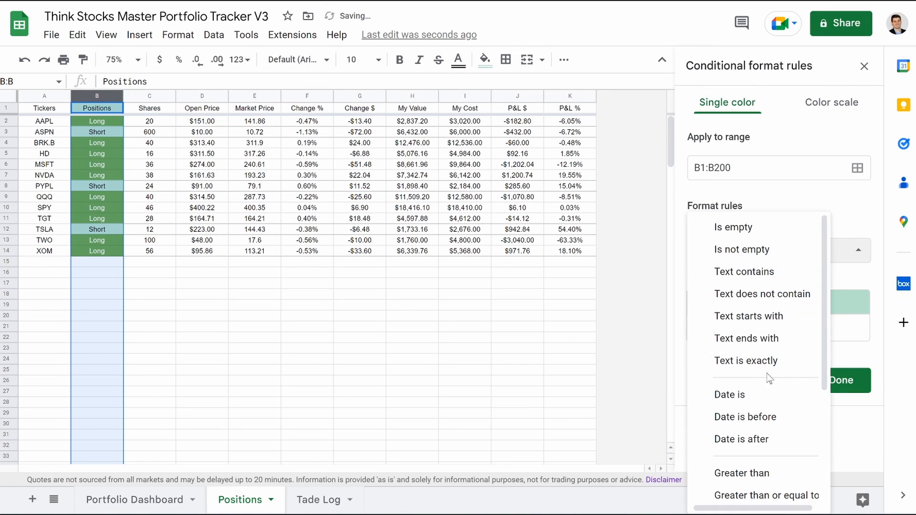
click(745, 361)
click(748, 274)
text(Short)
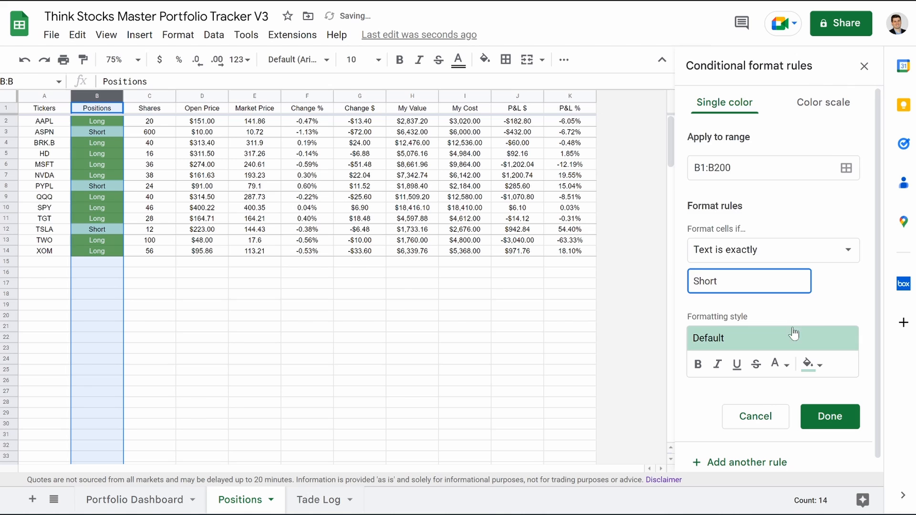
Format the "Short" rule with a light red fill and white text.
click(810, 364)
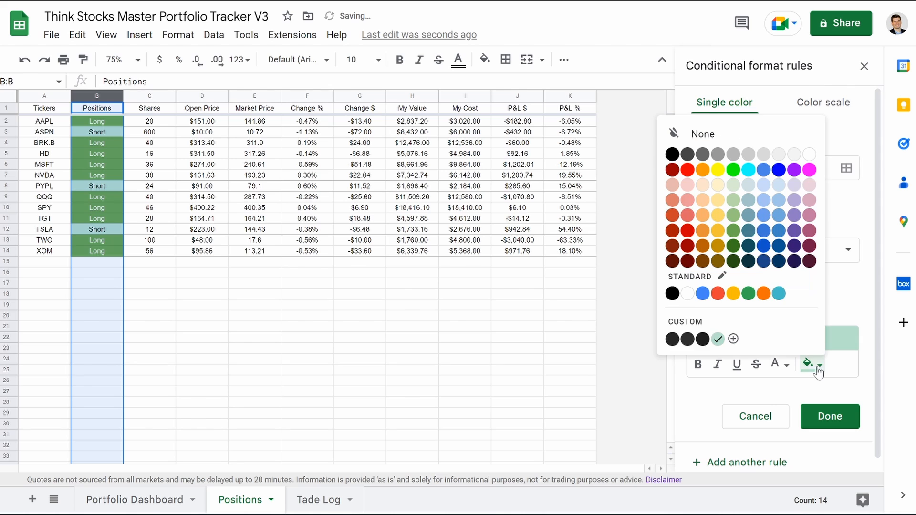
click(687, 219)
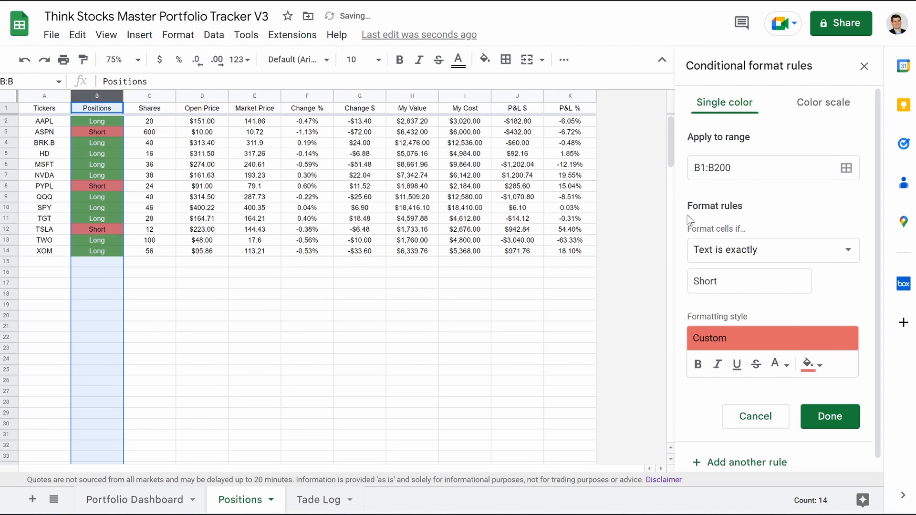
click(779, 363)
click(773, 158)
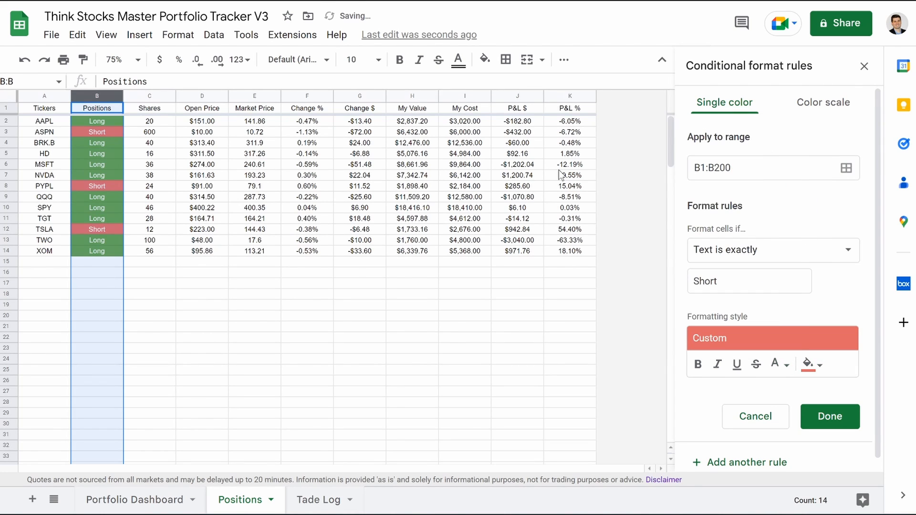
Give the entire Positions sheet the darkest custom near-black fill and white text, with the conditional format rules closed.
key(ctrl+a)
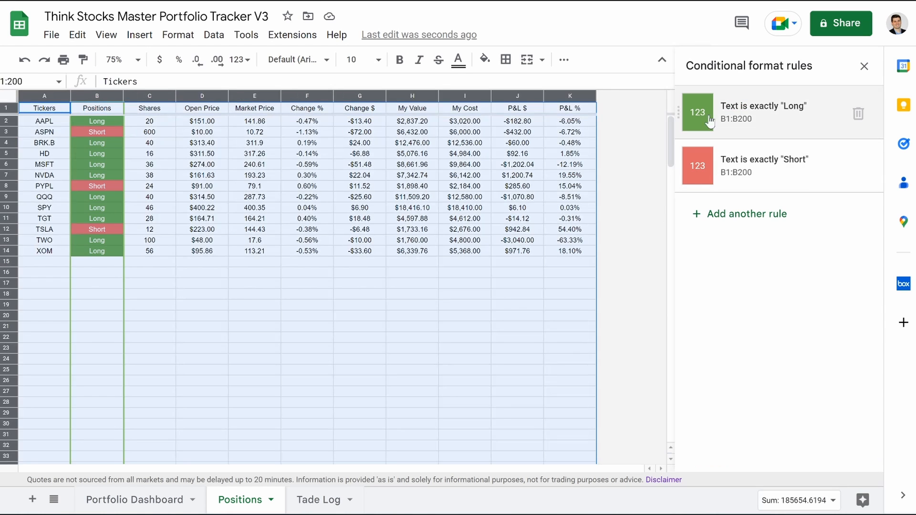
click(863, 66)
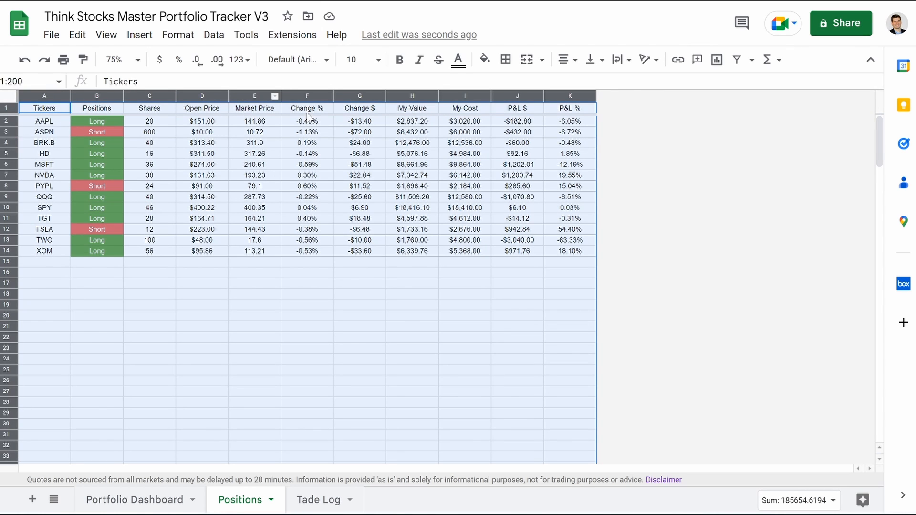
click(483, 59)
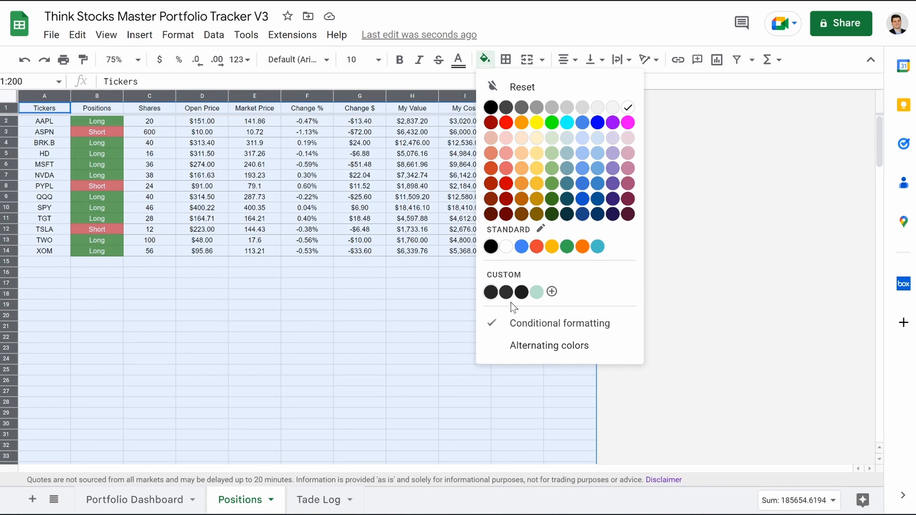
click(523, 294)
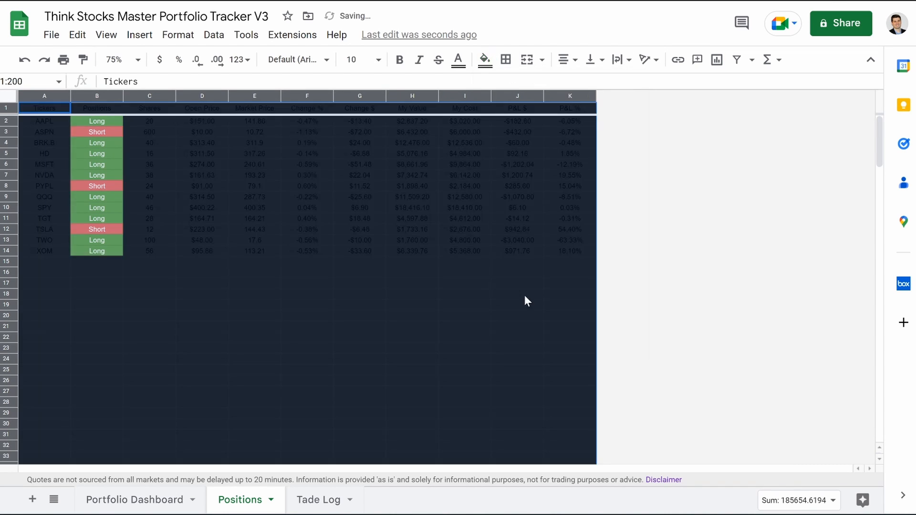
click(458, 59)
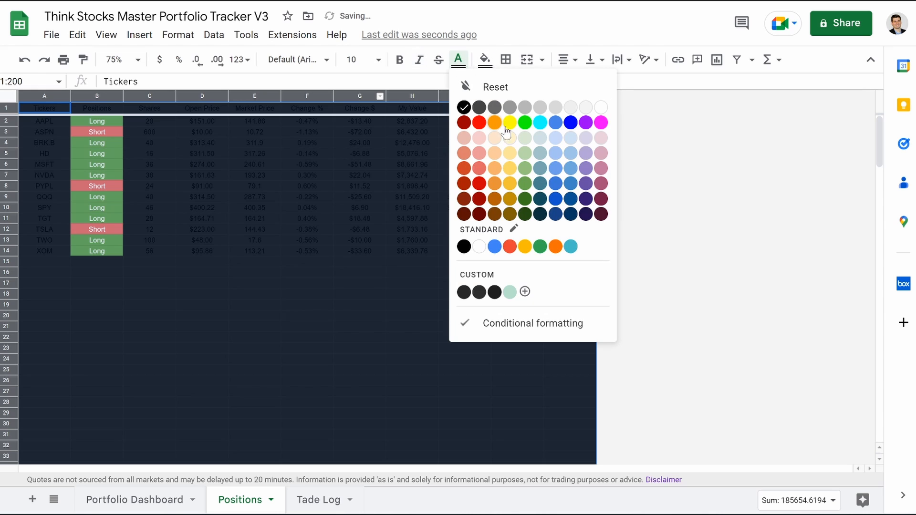
click(600, 107)
click(288, 321)
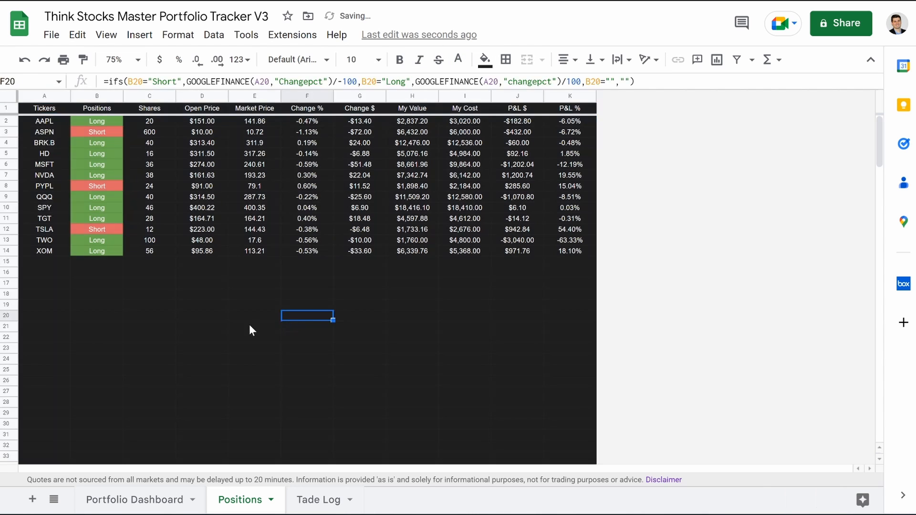
Make the header row of the Positions sheet bold and hide the sheet's gridlines.
click(6, 108)
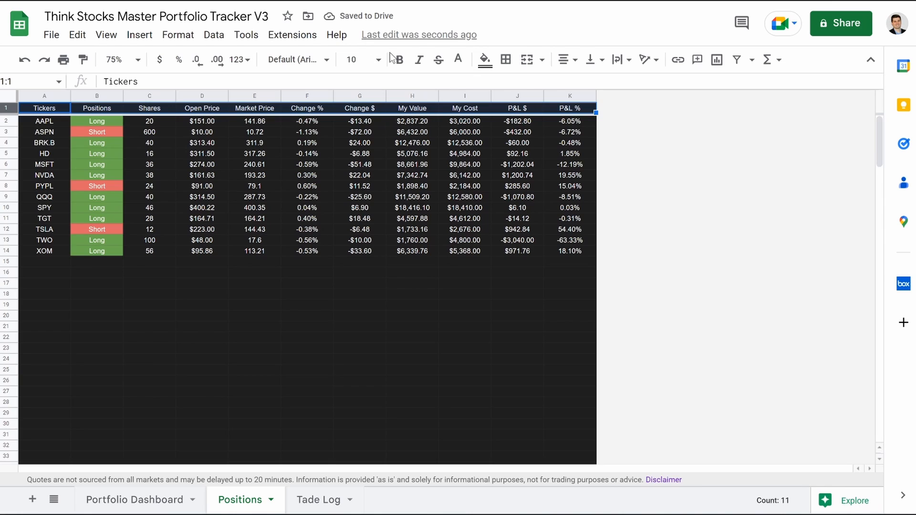
click(401, 67)
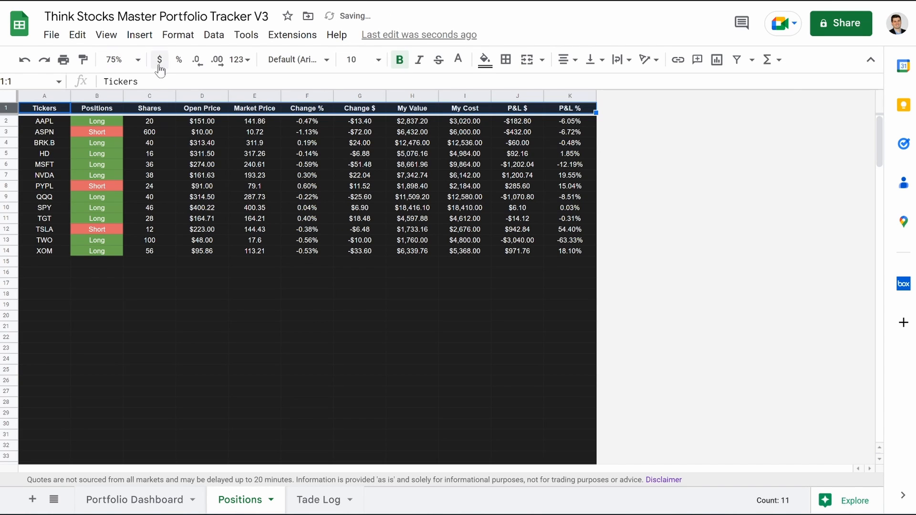
click(106, 35)
mouse_move(213, 57)
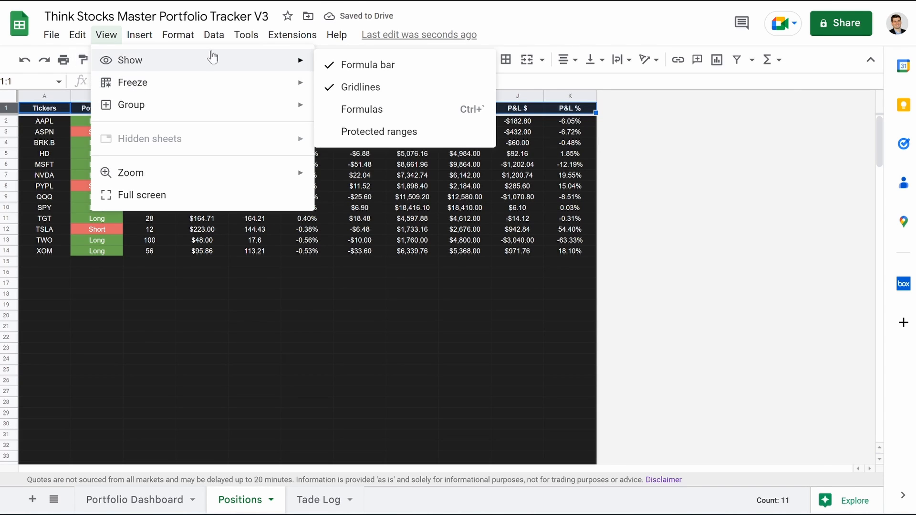
click(378, 91)
click(184, 334)
Add a conditional format rule to the Change % and Change $ columns, range F1:G200, for values greater than or equal to 0.
drag(307, 96, 355, 92)
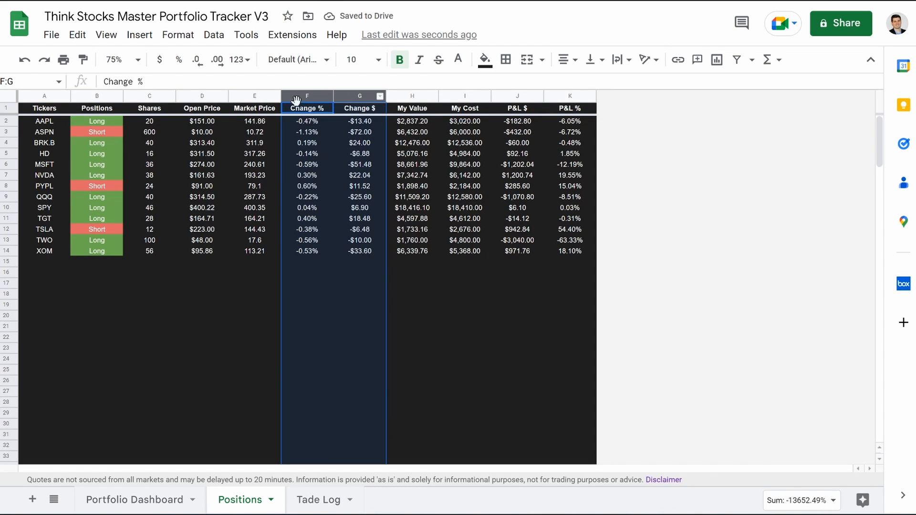
right_click(358, 95)
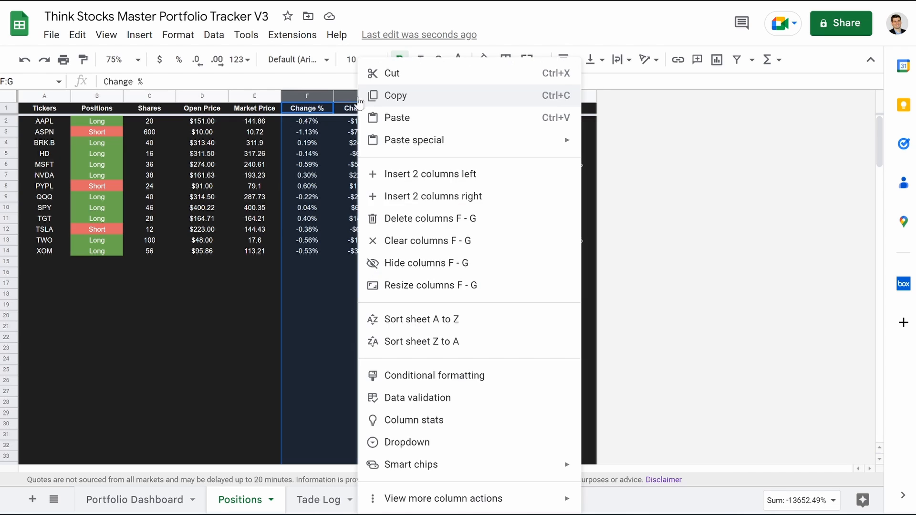
click(377, 374)
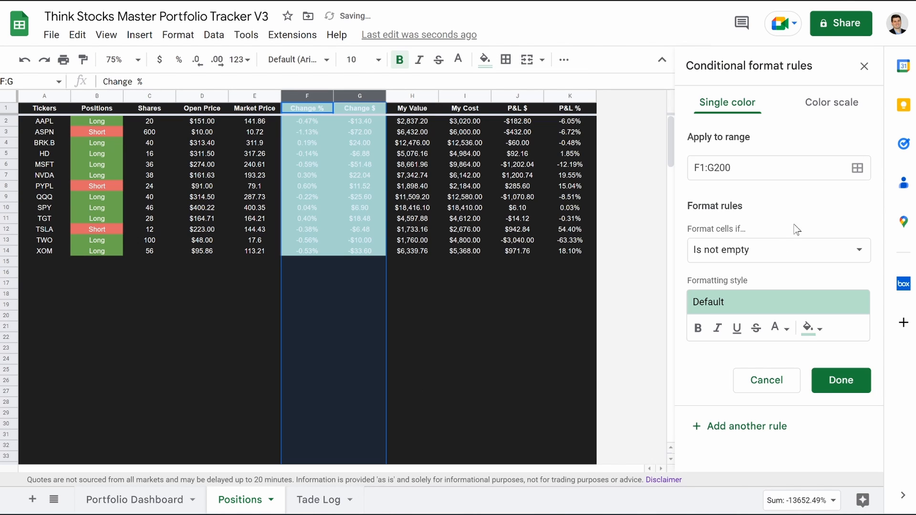
click(787, 251)
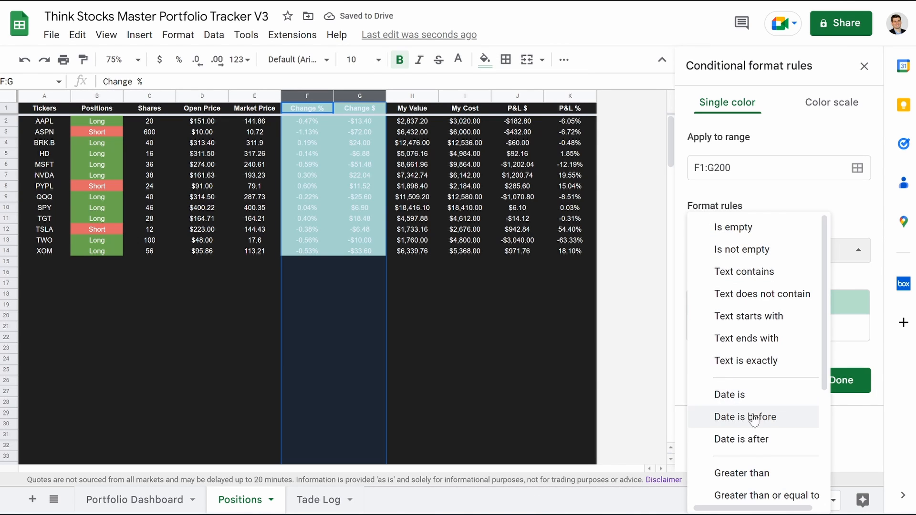
scroll(752, 416, down, 2)
click(738, 391)
click(723, 258)
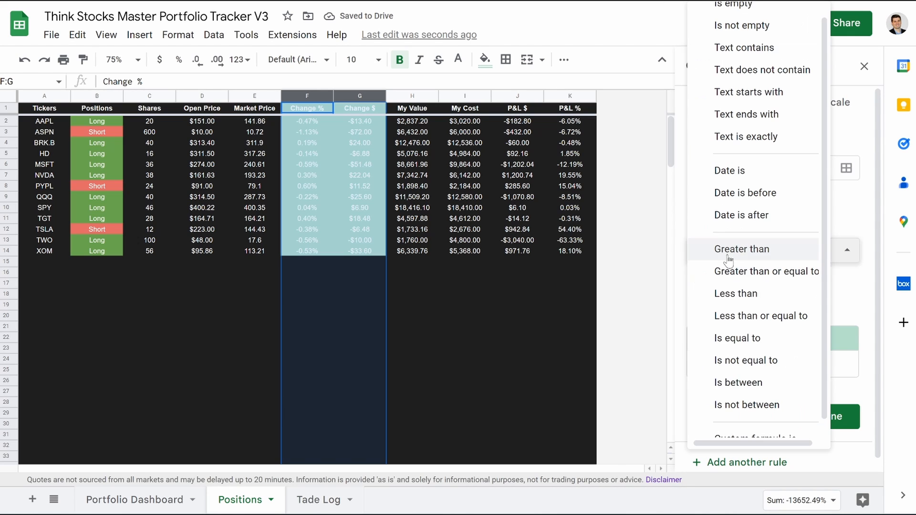
scroll(697, 348, down, 1)
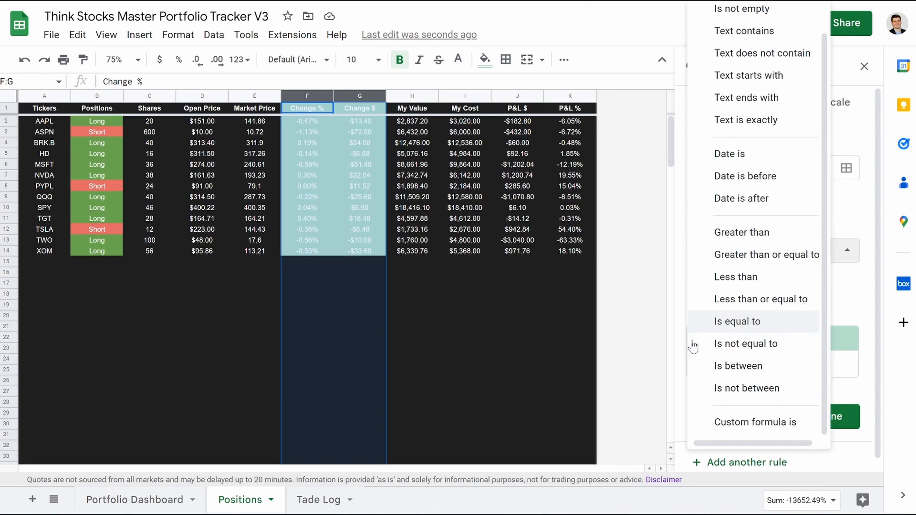
click(744, 254)
click(749, 281)
text(0)
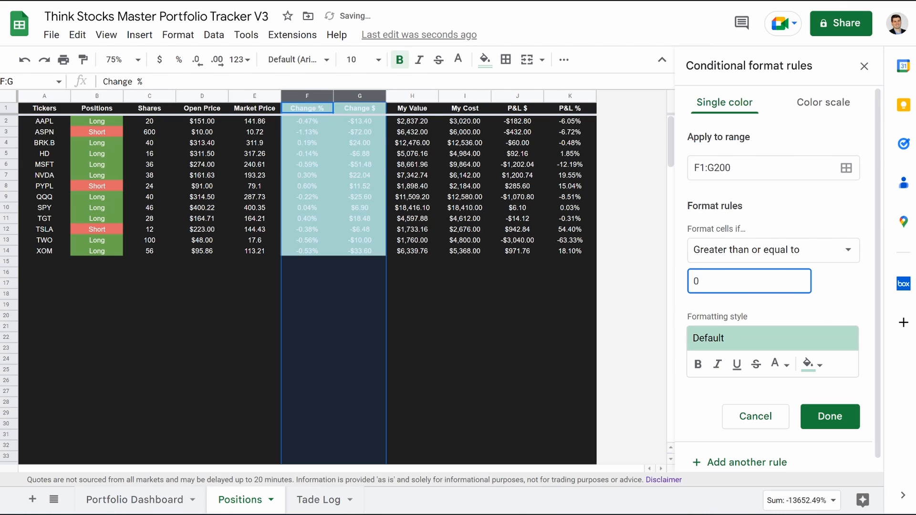
Format the F1:G200 "greater than or equal to 0" rule with no fill and bright green text, and save it.
click(811, 364)
click(692, 136)
click(777, 364)
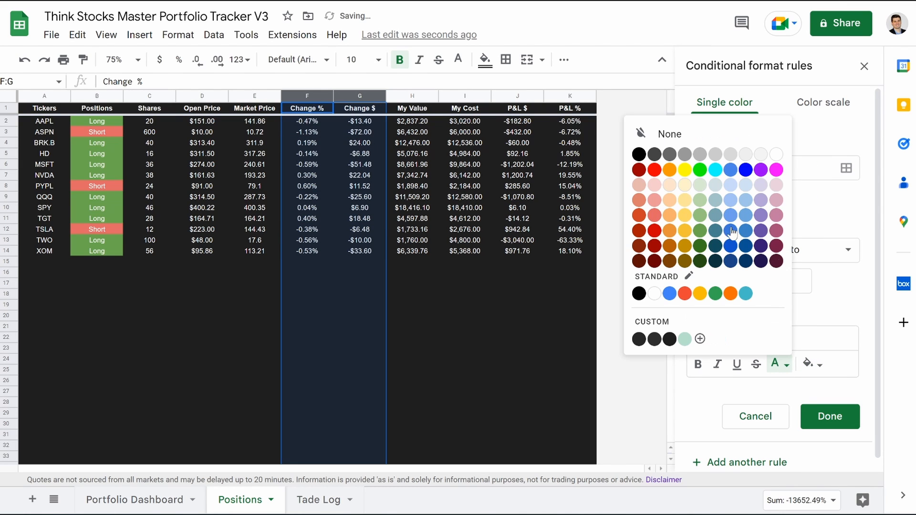
click(701, 230)
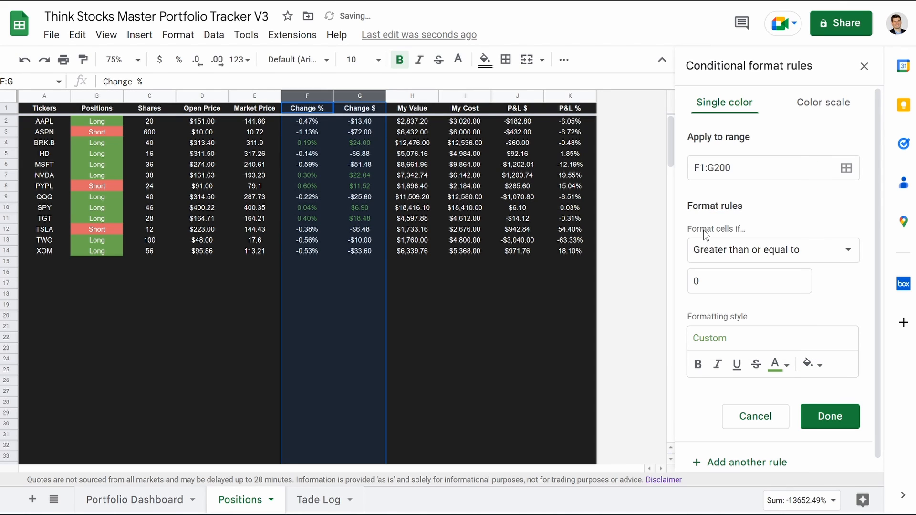
click(775, 364)
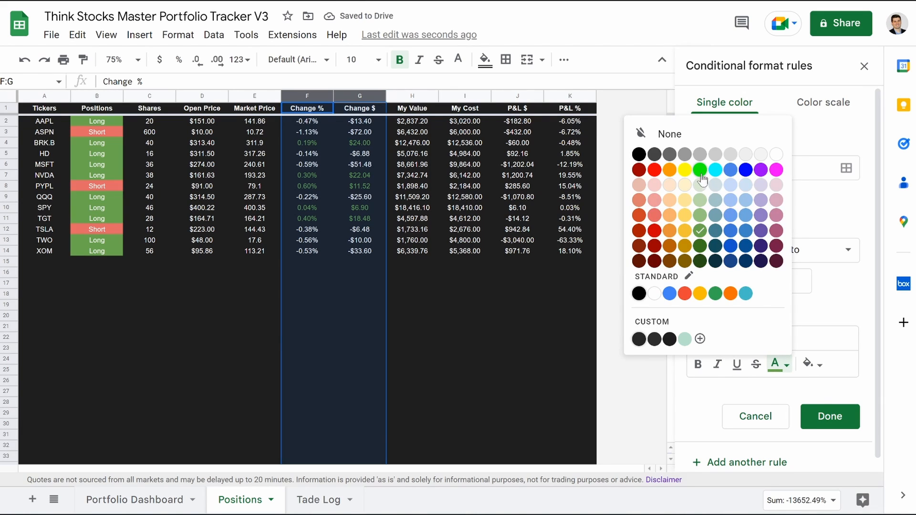
click(702, 180)
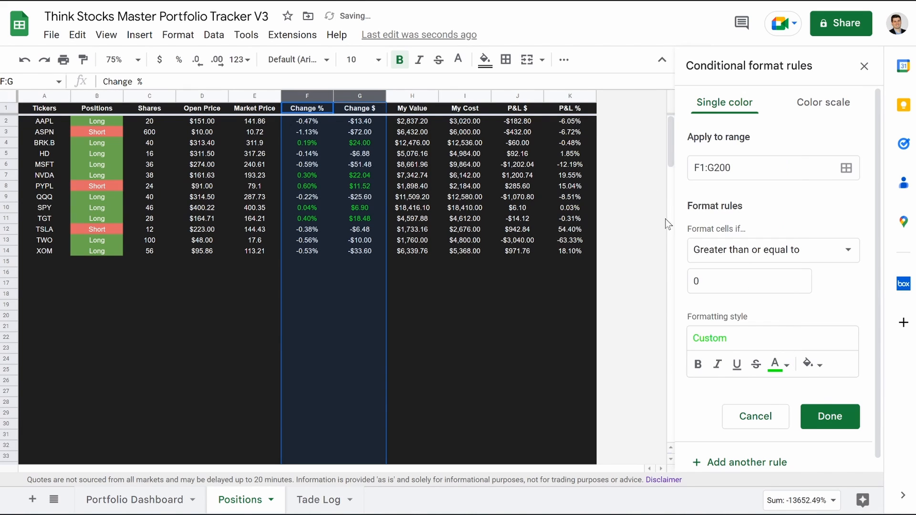
click(819, 424)
Add another conditional format rule to F1:G200 for values less than 0.
click(740, 160)
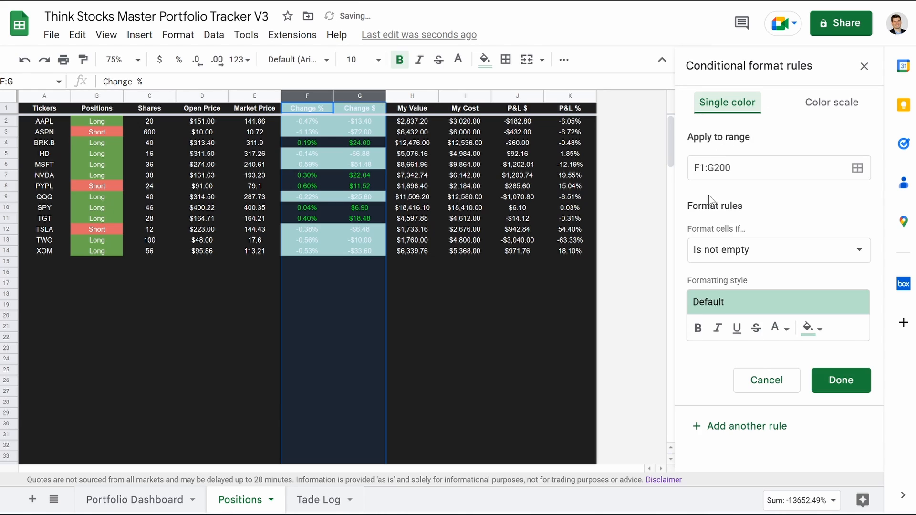
click(744, 251)
scroll(732, 446, down, 2)
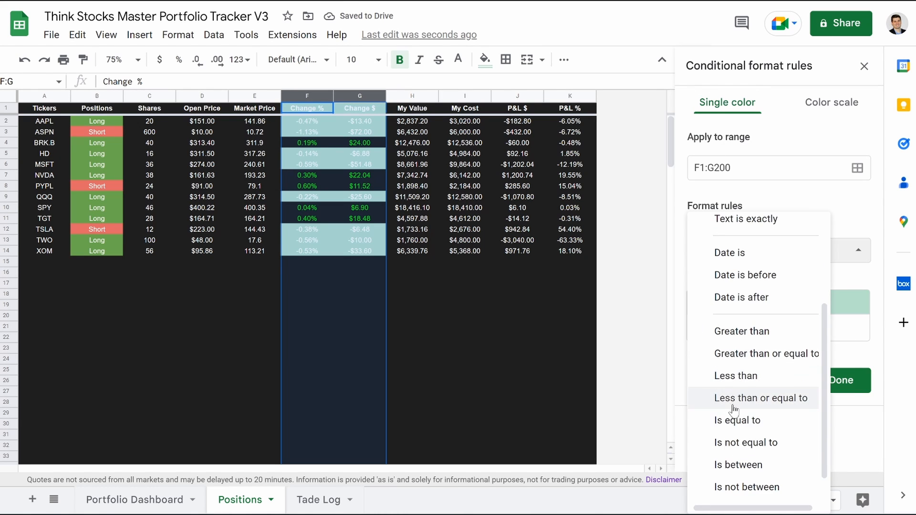
click(740, 377)
click(730, 281)
text(0)
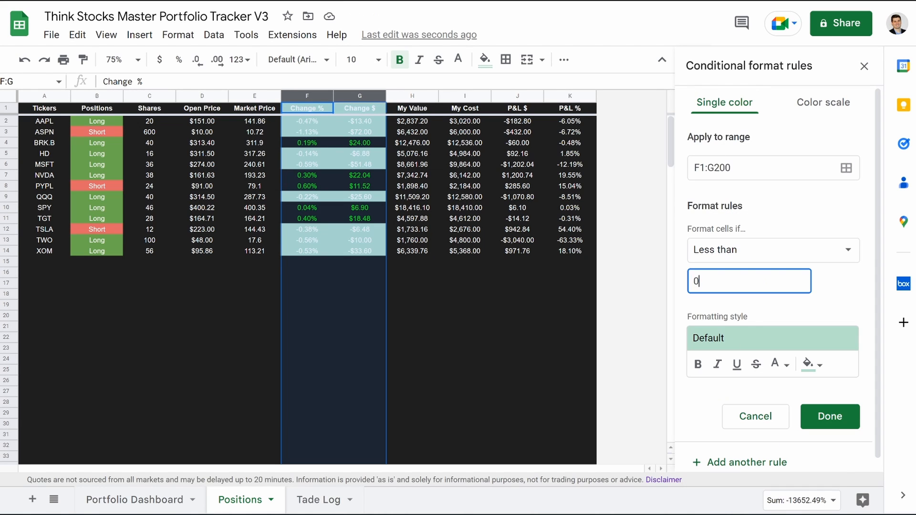
Format the F1:G200 "less than 0" rule with no fill and red text, and save it.
click(812, 365)
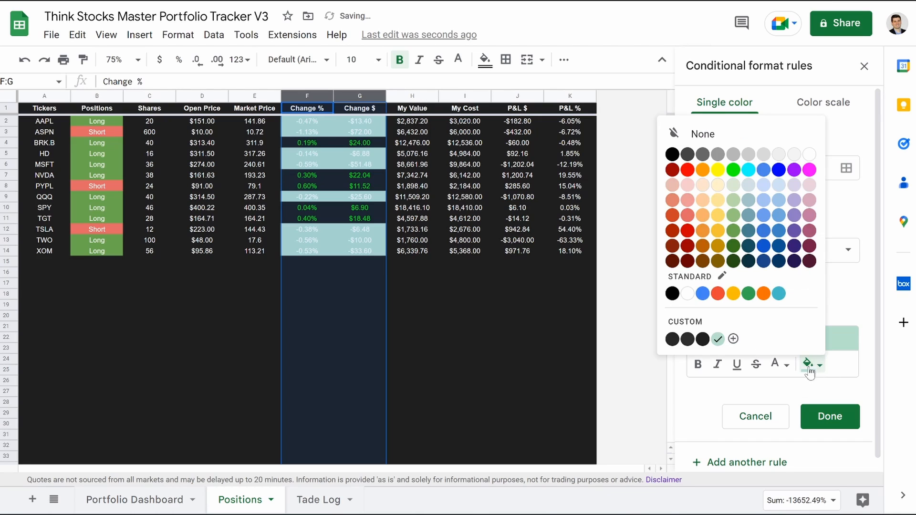
click(683, 134)
click(781, 365)
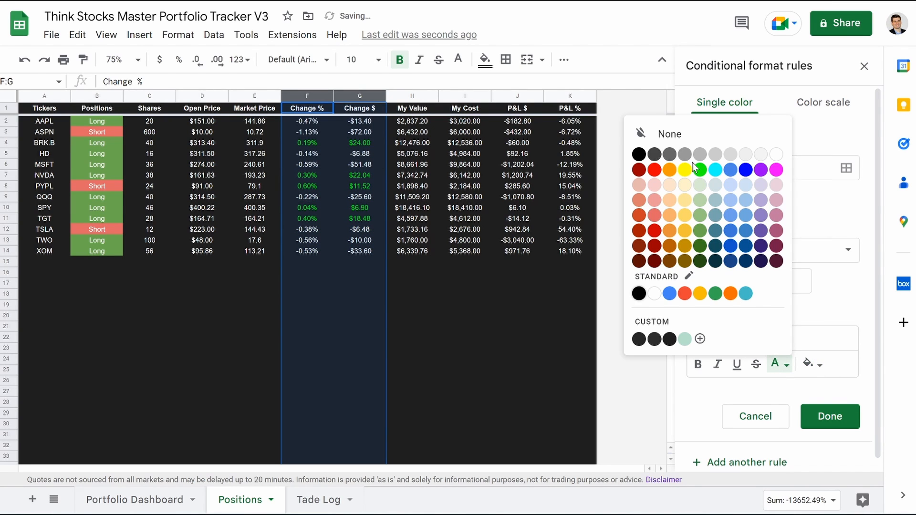
click(655, 170)
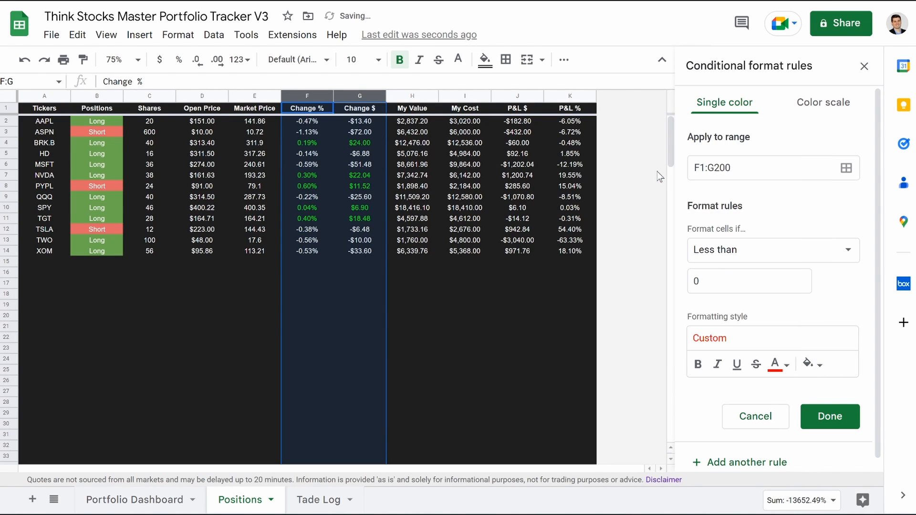
click(827, 418)
Start a conditional format rule for the P&L $ and P&L % columns, range J1:K200, with no fill and bright green text.
click(517, 94)
shift+click(573, 93)
right_click(557, 94)
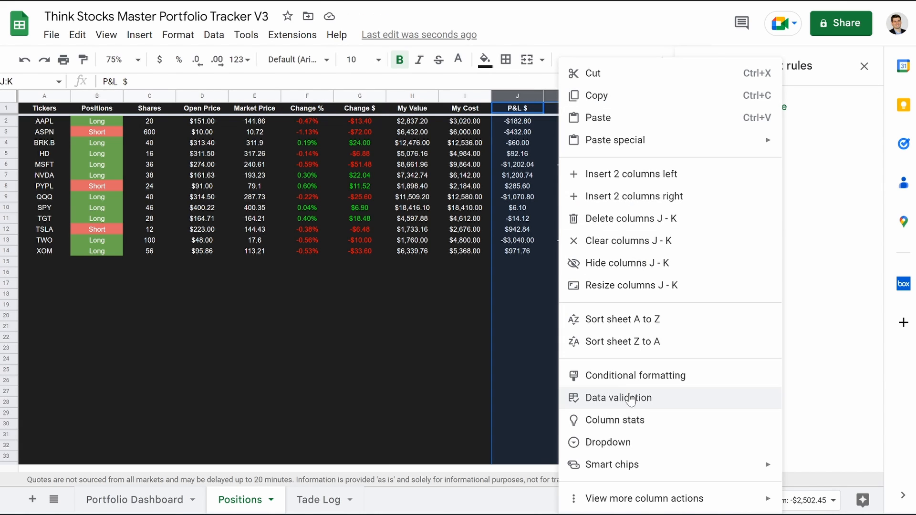
click(625, 377)
click(811, 328)
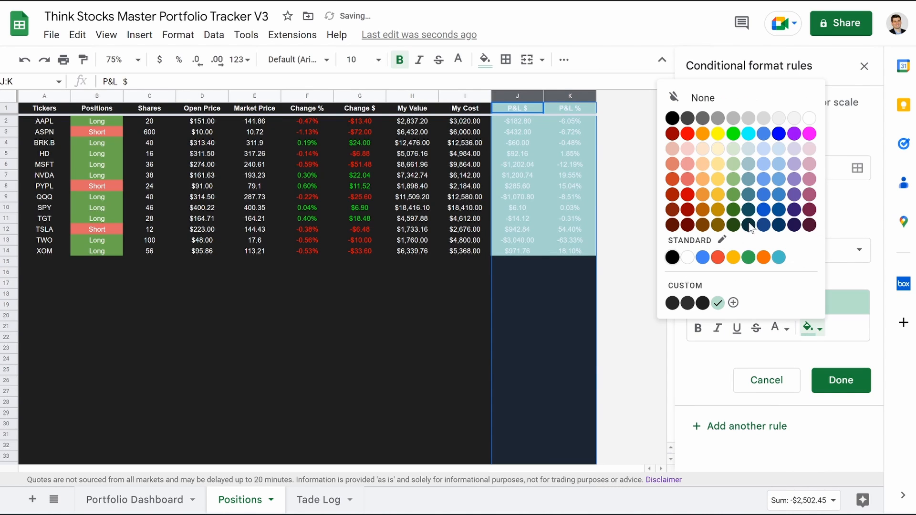
click(702, 97)
click(781, 328)
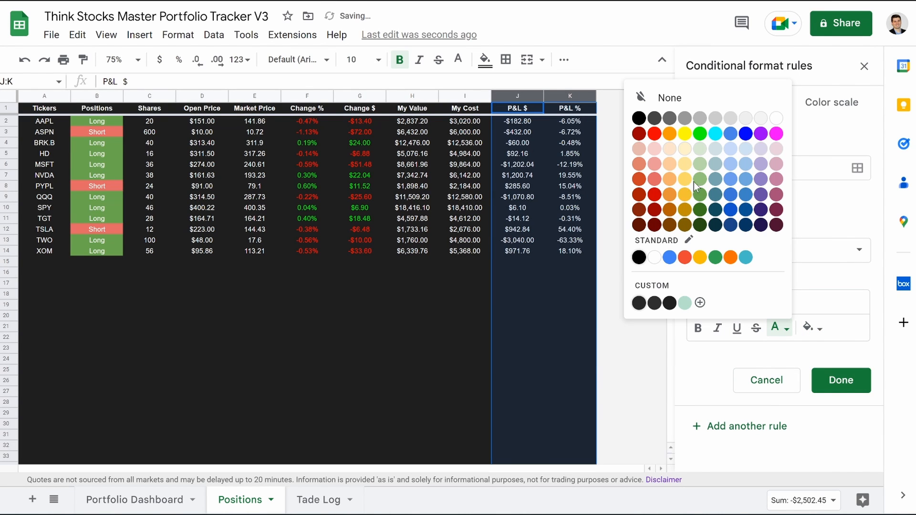
click(700, 134)
Set the green J1:K200 rule to apply to values greater than or equal to 0, and save it.
click(741, 254)
scroll(748, 376, down, 3)
click(743, 425)
click(713, 285)
text(0)
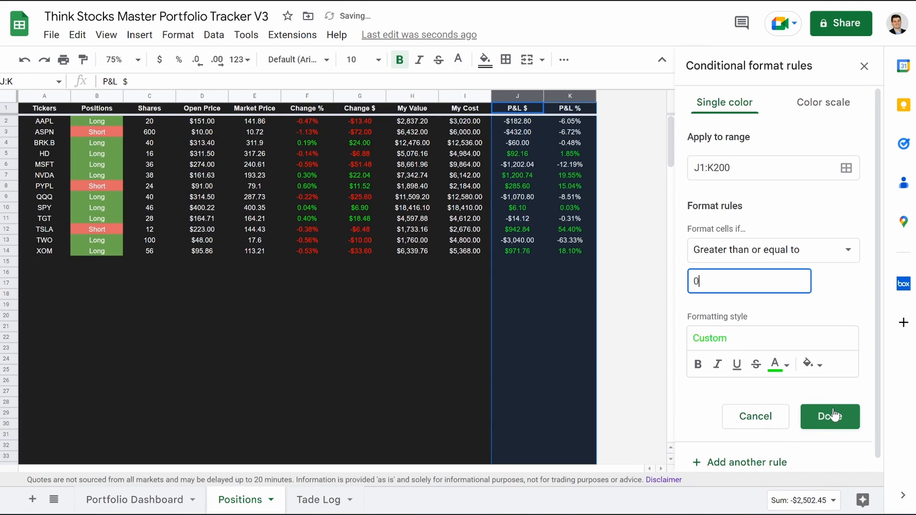
click(811, 416)
Add another conditional format rule for J1:K200 with no fill and red text.
click(718, 160)
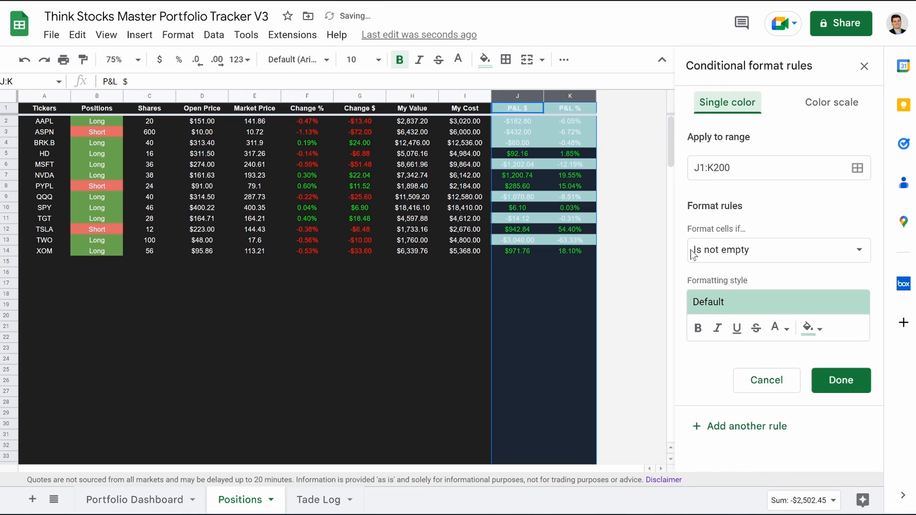
click(811, 328)
click(728, 99)
click(779, 329)
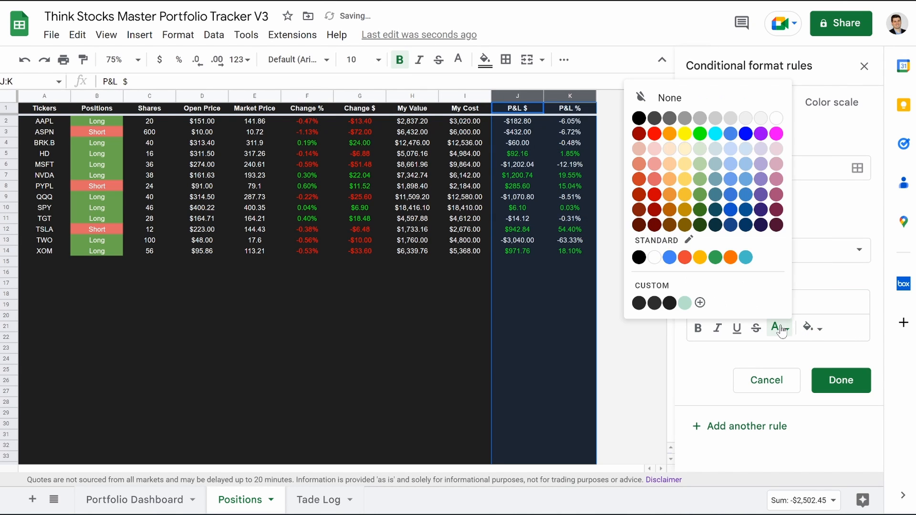
click(654, 134)
Set the red J1:K200 rule to apply to values less than 0, and save it.
click(744, 249)
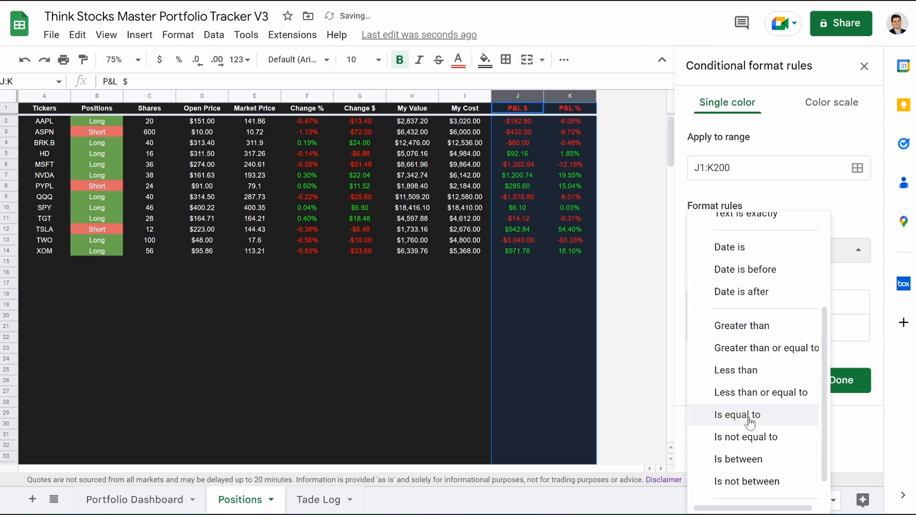
click(738, 368)
click(729, 282)
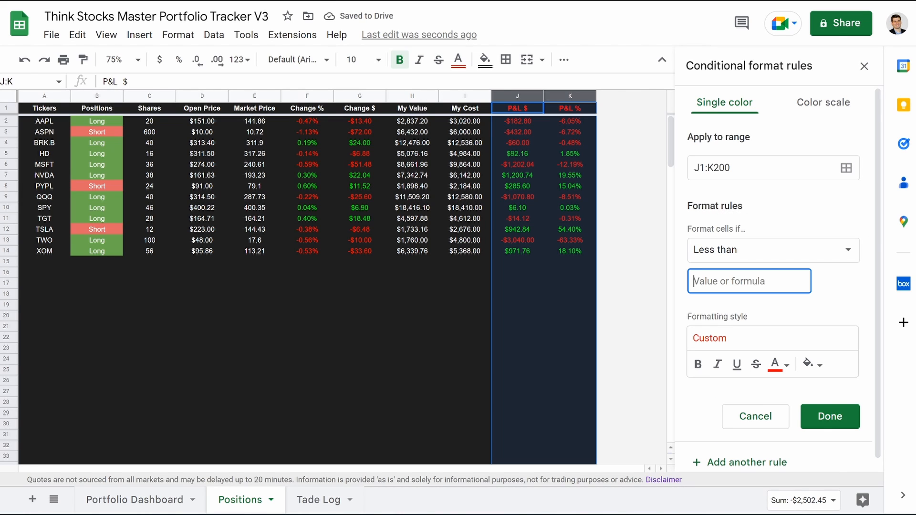
text(0)
click(828, 418)
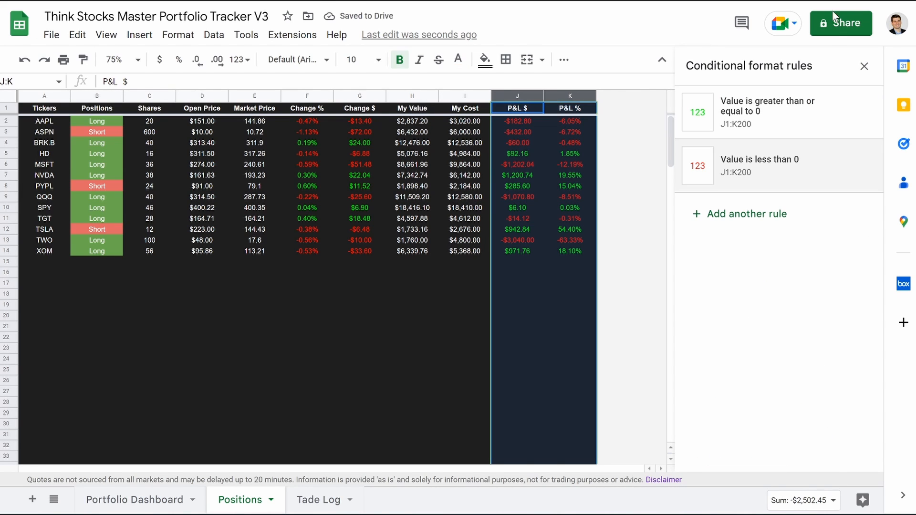
Close the conditional format rules and give the whole Tade Log sheet the custom near-black fill with white text.
click(864, 65)
click(370, 308)
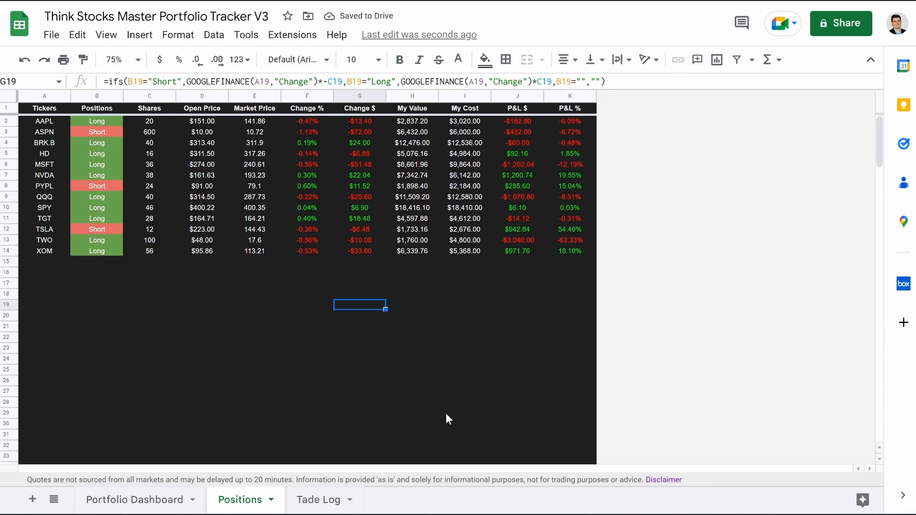
key(ctrl+Page_Down)
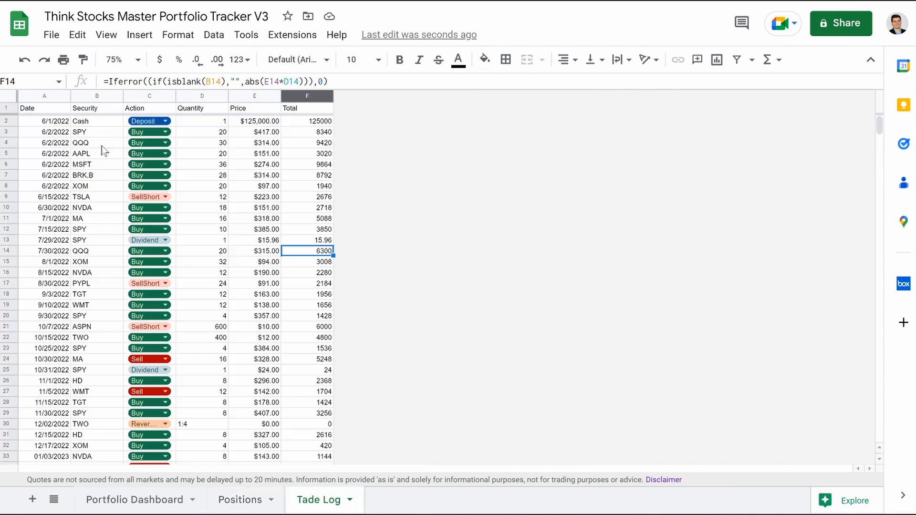
click(5, 98)
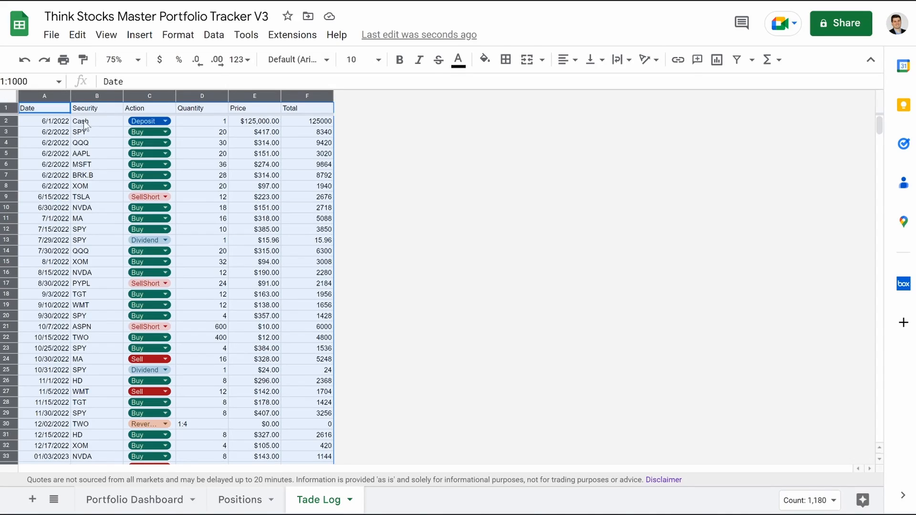
click(484, 59)
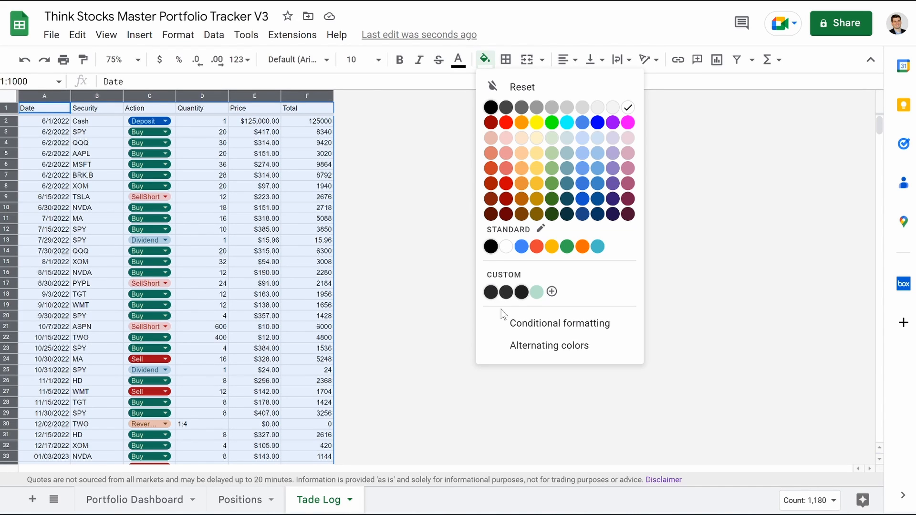
click(521, 292)
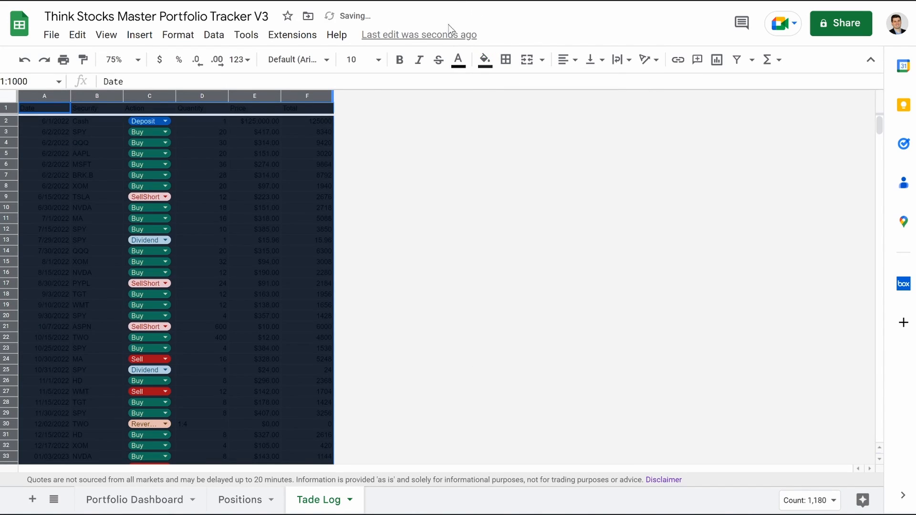
click(457, 60)
click(600, 108)
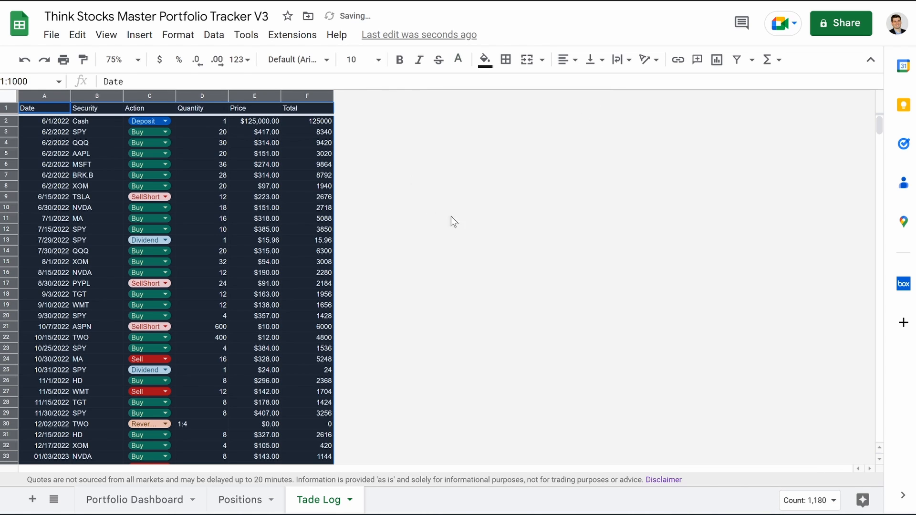
Hide the gridlines on the Tade Log sheet and center all of its cells horizontally.
click(315, 217)
key(ctrl+a)
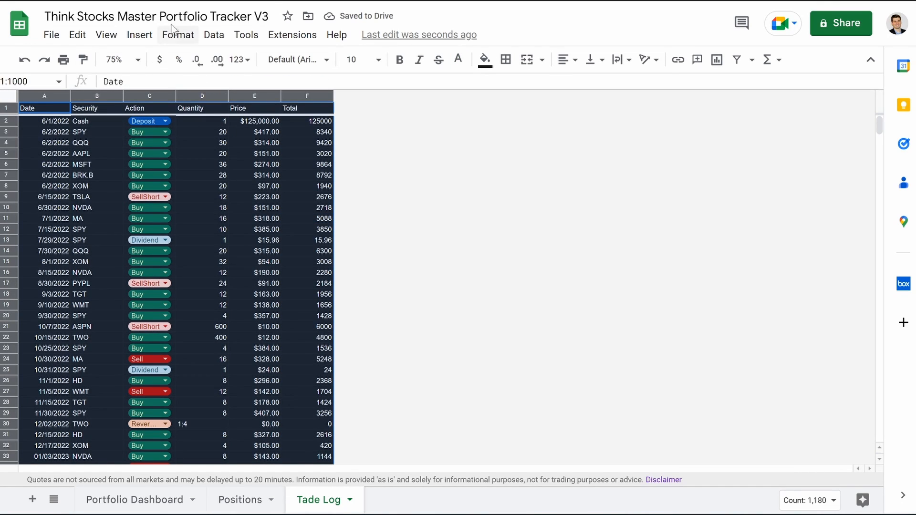
click(114, 36)
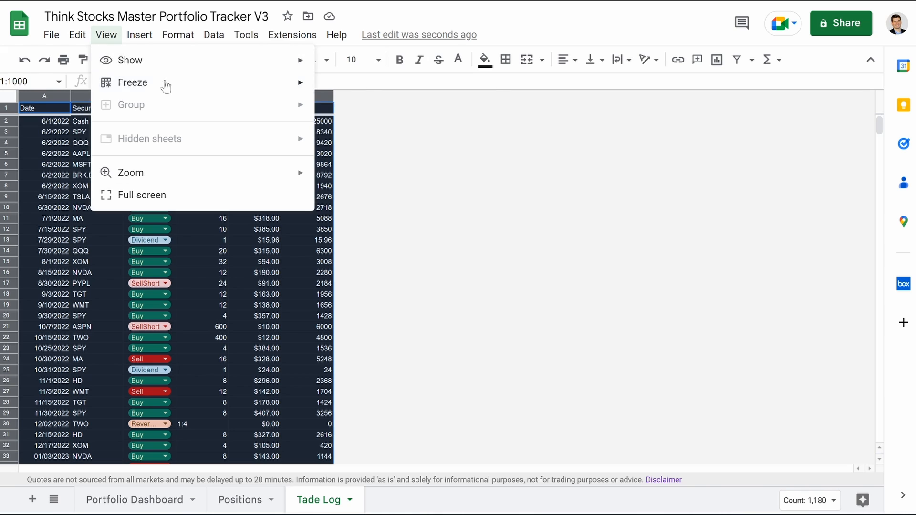
mouse_move(210, 67)
click(327, 86)
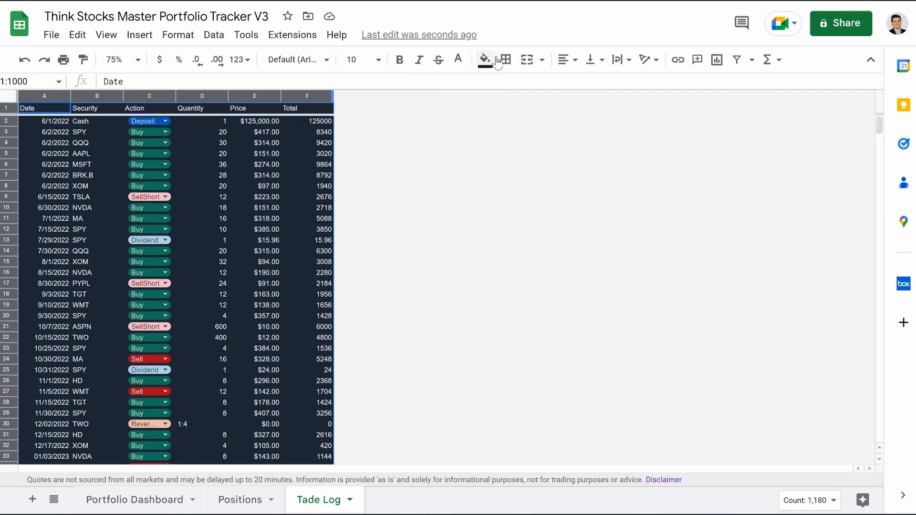
click(561, 60)
click(584, 94)
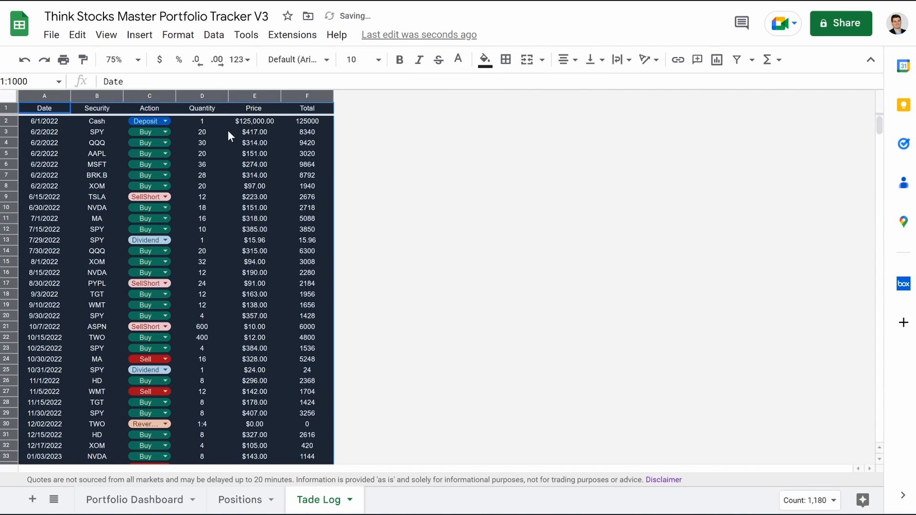
Format the Tade Log header row as bold text at font size 12.
key(shift+space)
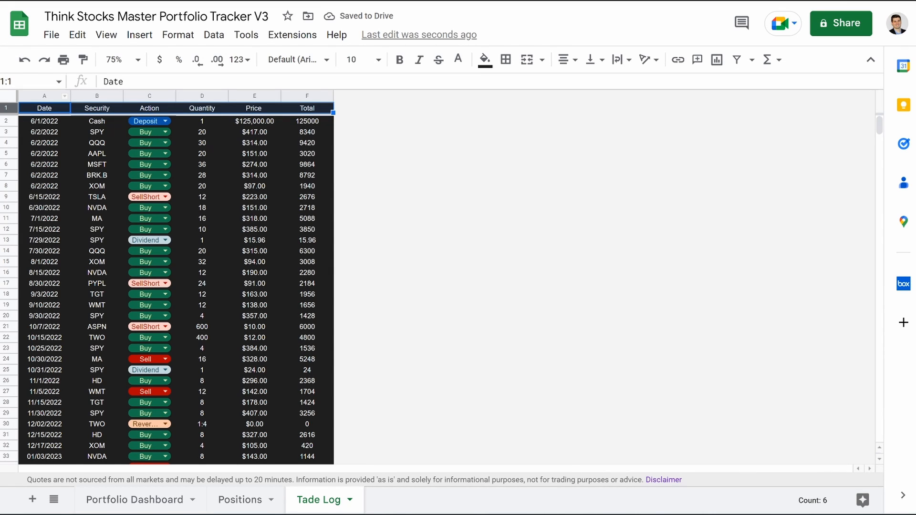
click(365, 59)
click(353, 219)
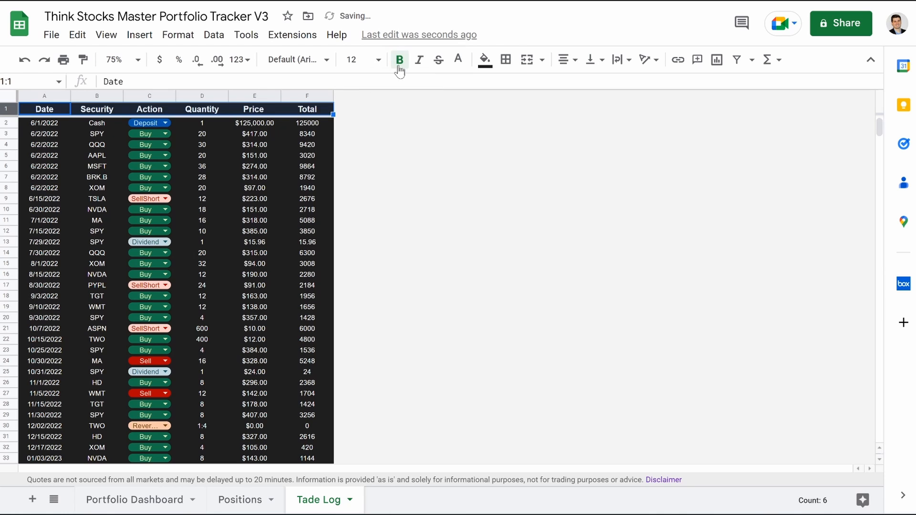
click(429, 192)
Set the header row of the Positions sheet to font size 12.
click(241, 499)
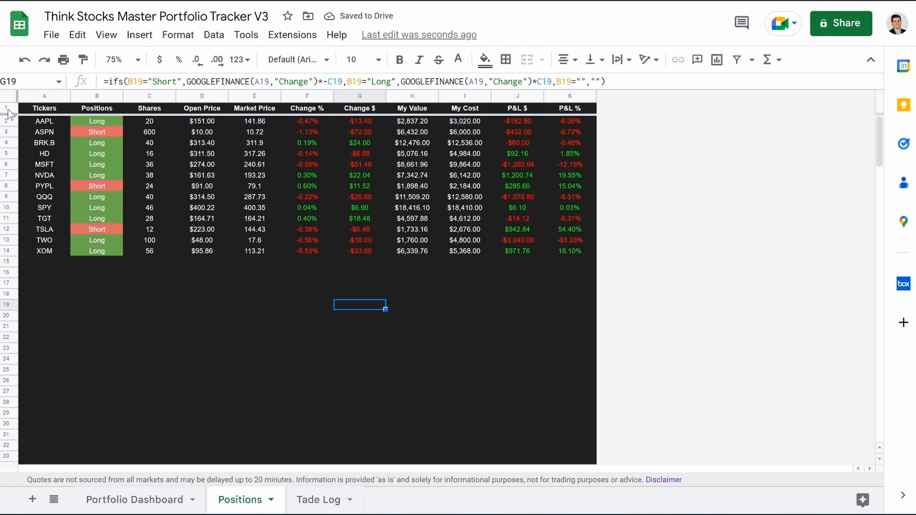
click(6, 108)
click(355, 59)
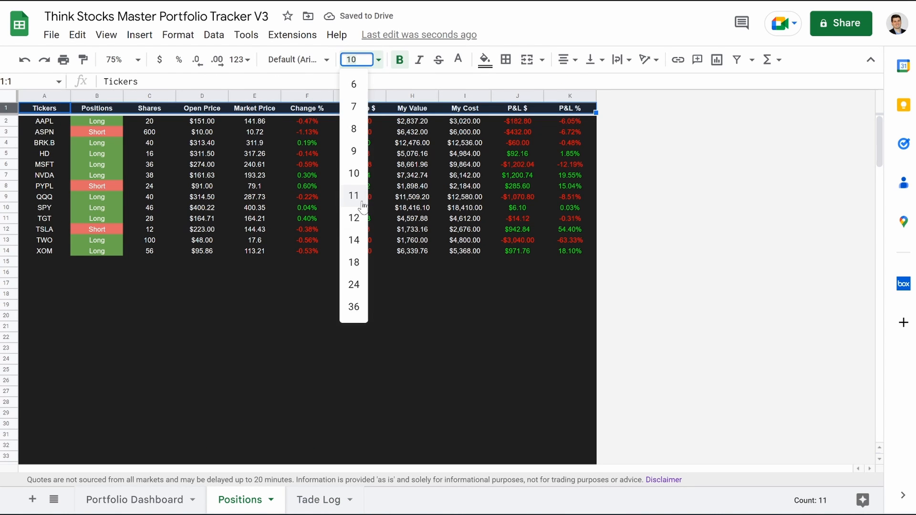
click(355, 217)
click(414, 295)
Review the Portfolio Dashboard, Tade Log and Positions sheets, including the Action choices offered in the first empty Tade Log row.
click(135, 500)
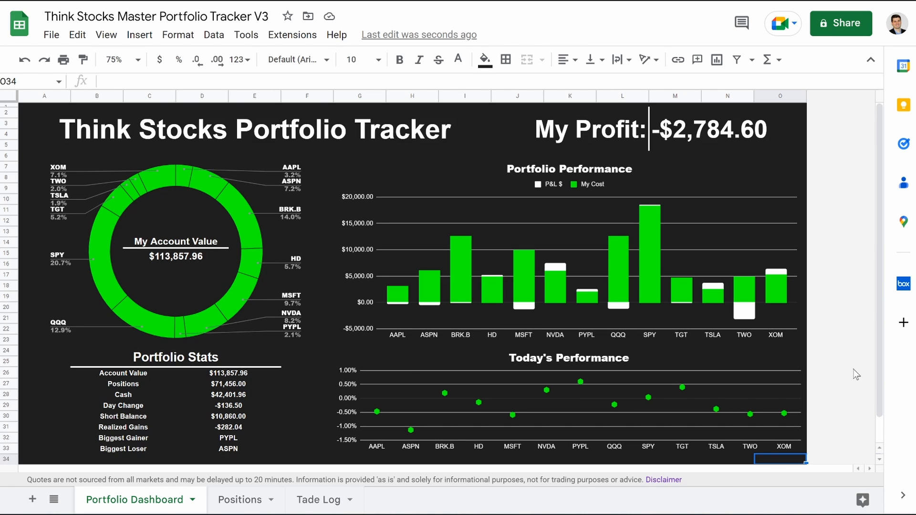
click(308, 499)
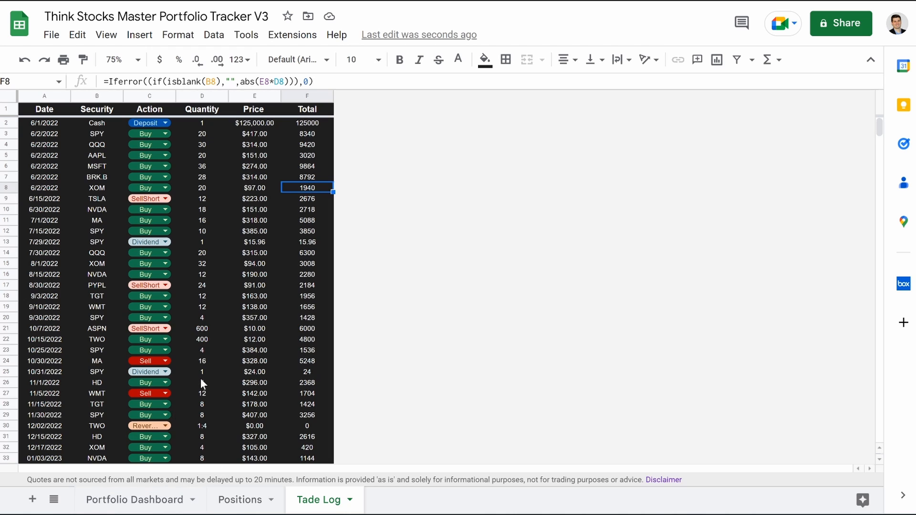
scroll(201, 377, down, 5)
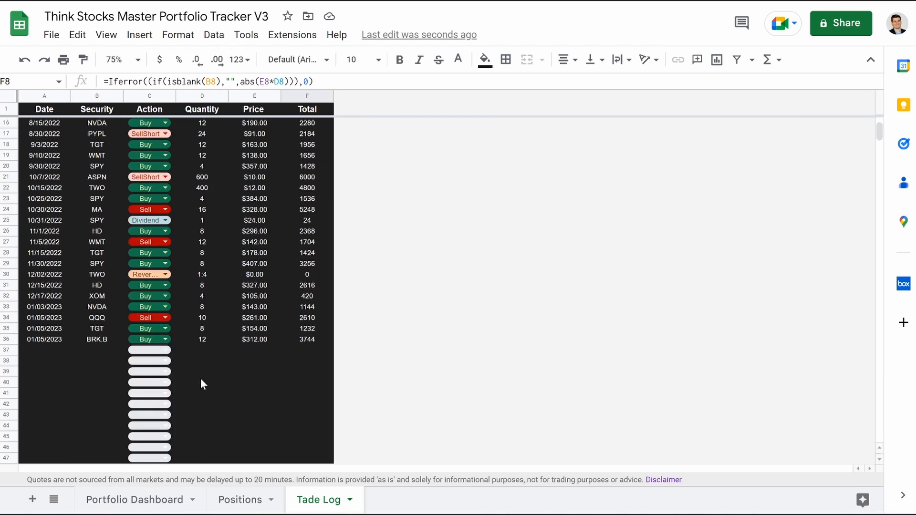
click(165, 350)
scroll(155, 473, down, 1)
scroll(152, 477, down, 1)
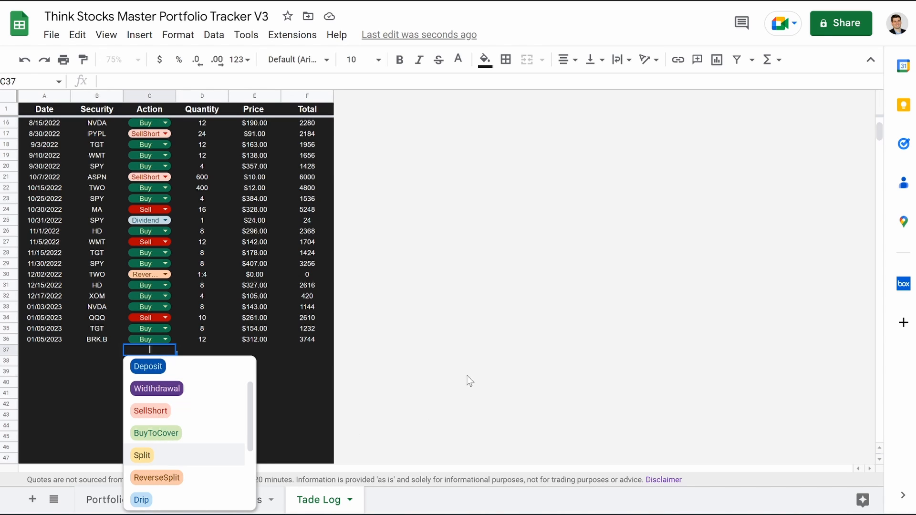
click(307, 371)
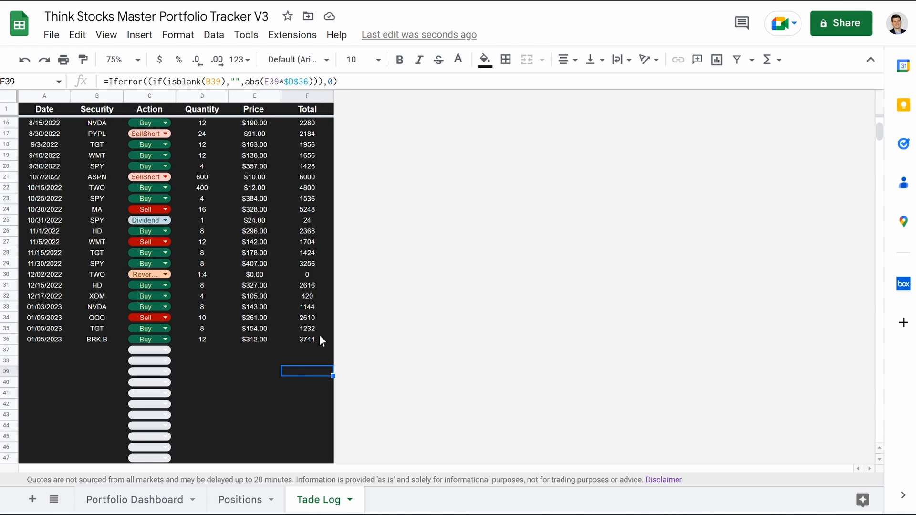
scroll(375, 228, up, 5)
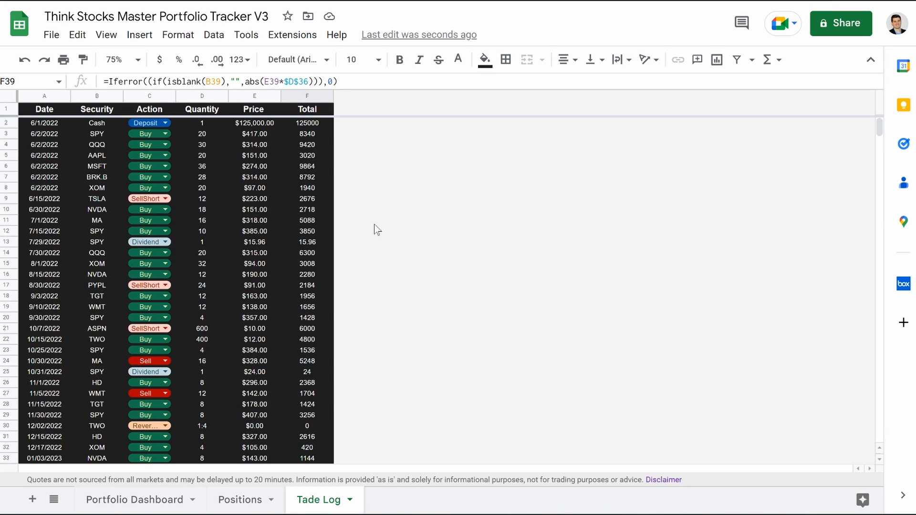
click(239, 500)
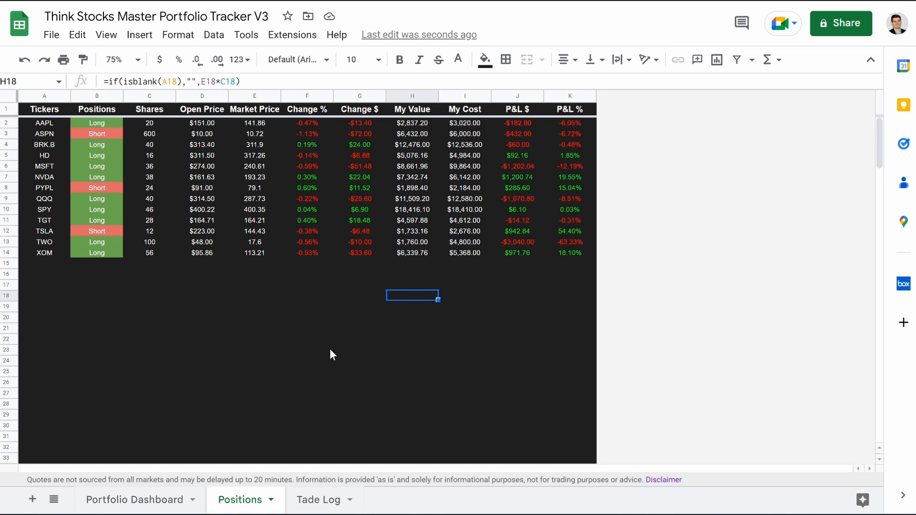
click(135, 501)
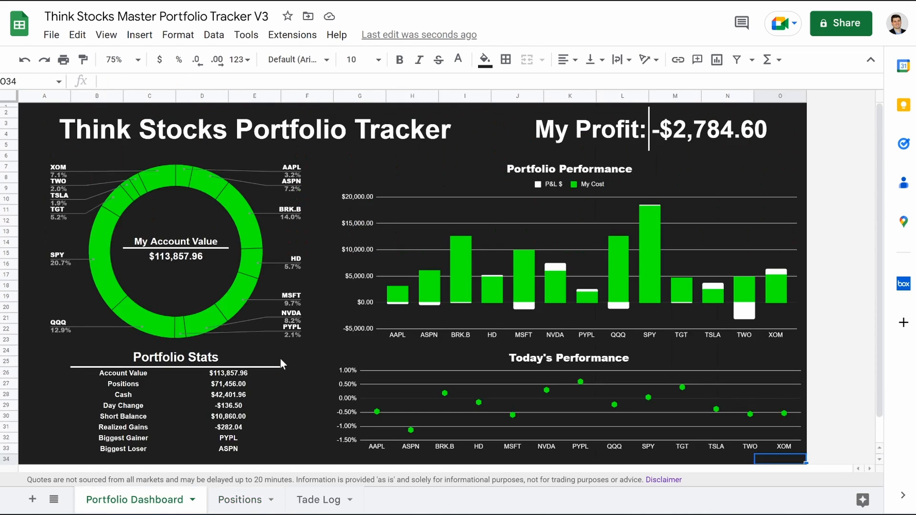